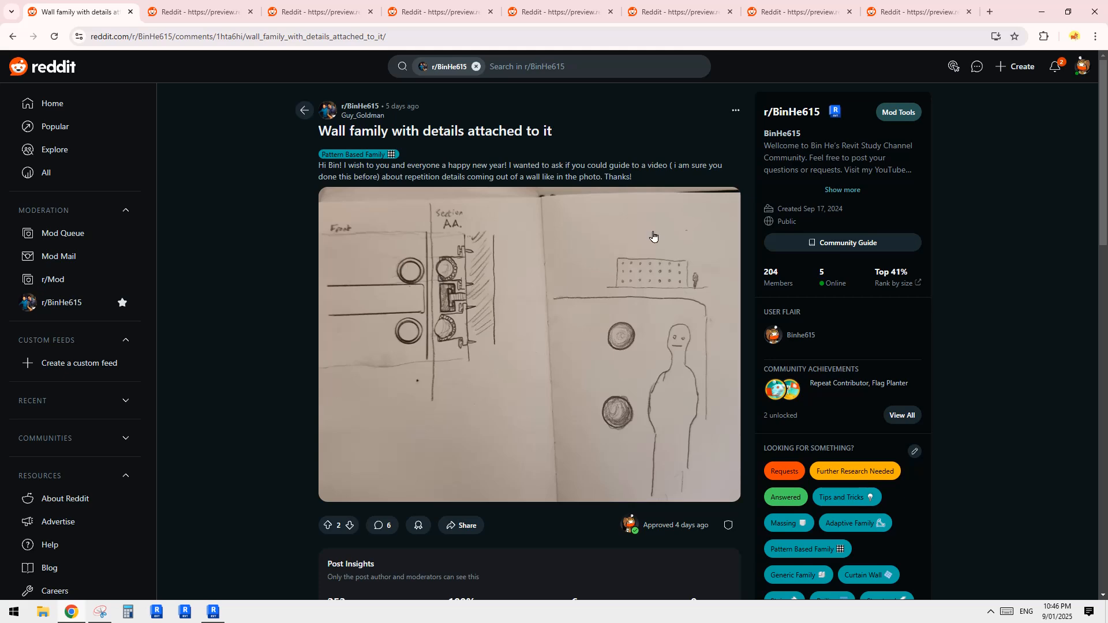
Read through the Reddit post requesting a wall family with attached details and look over the reference images in its comments.
scroll(556, 307, "down", 10)
scroll(416, 301, "down", 5)
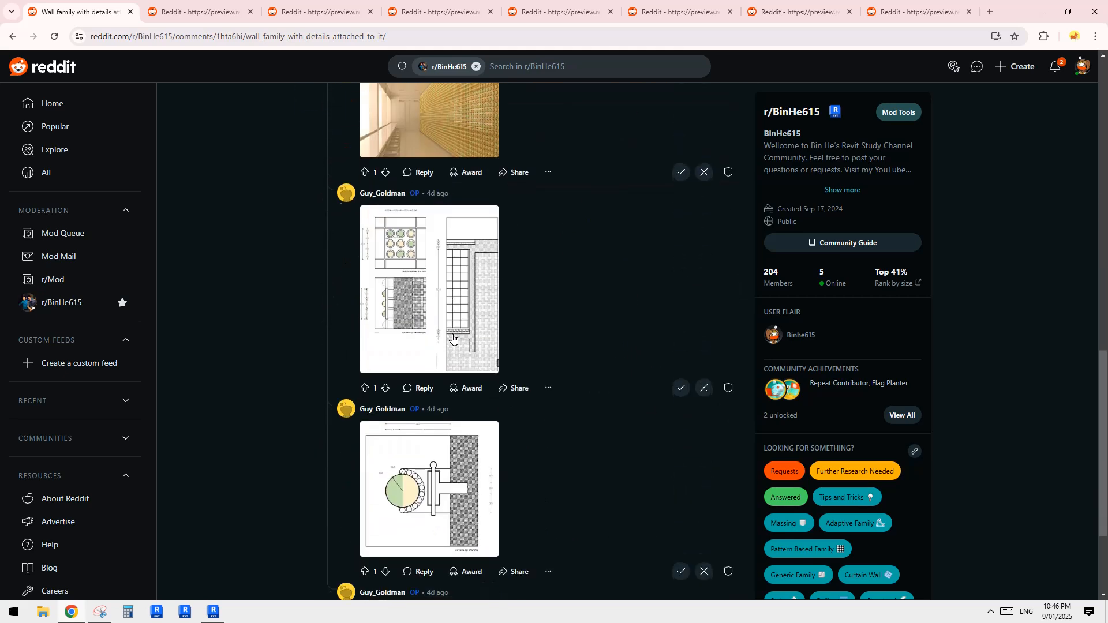
scroll(456, 324, "up", 4)
scroll(400, 189, "up", 1)
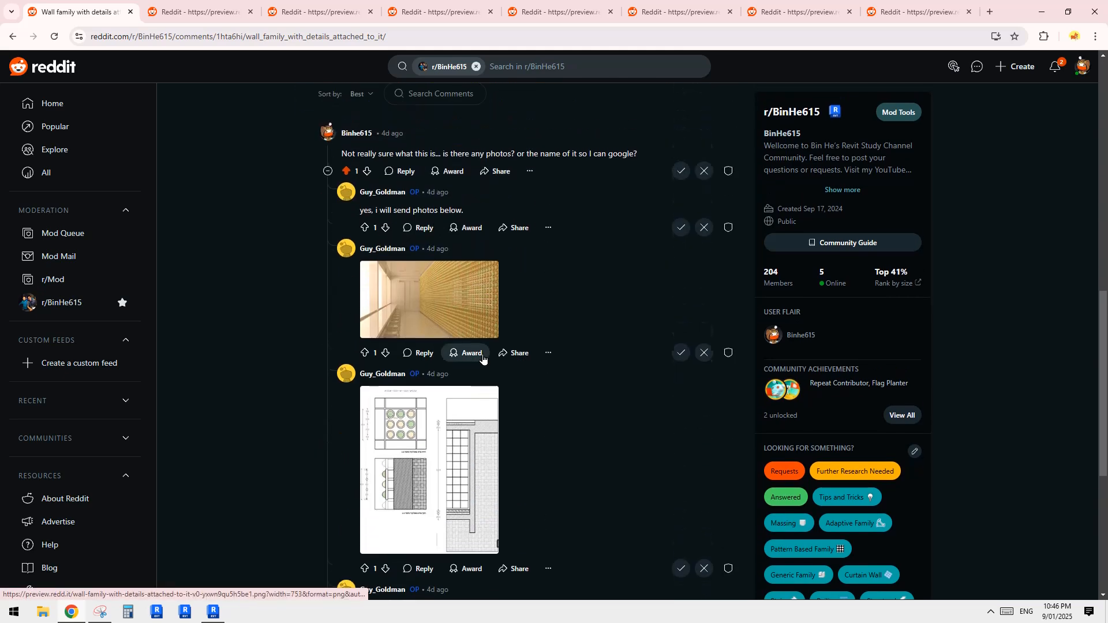
Compare the full-size reference images: the sphere mounting section, the interior photo of the wall and the panel elevation and section drawings.
left_click(314, 12)
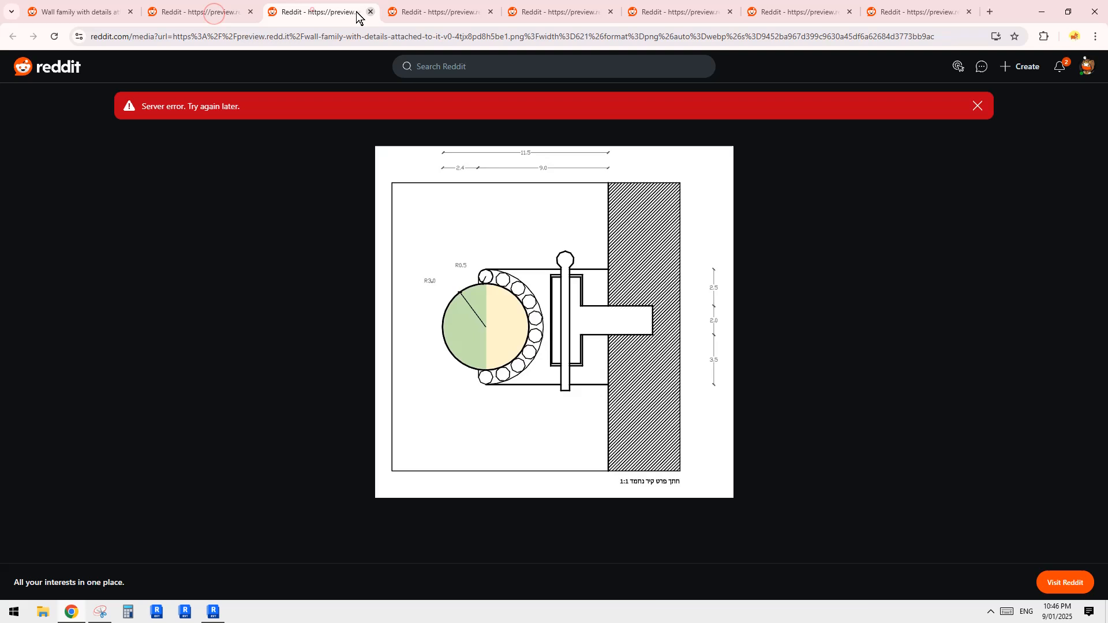
left_click(441, 17)
left_click(361, 17)
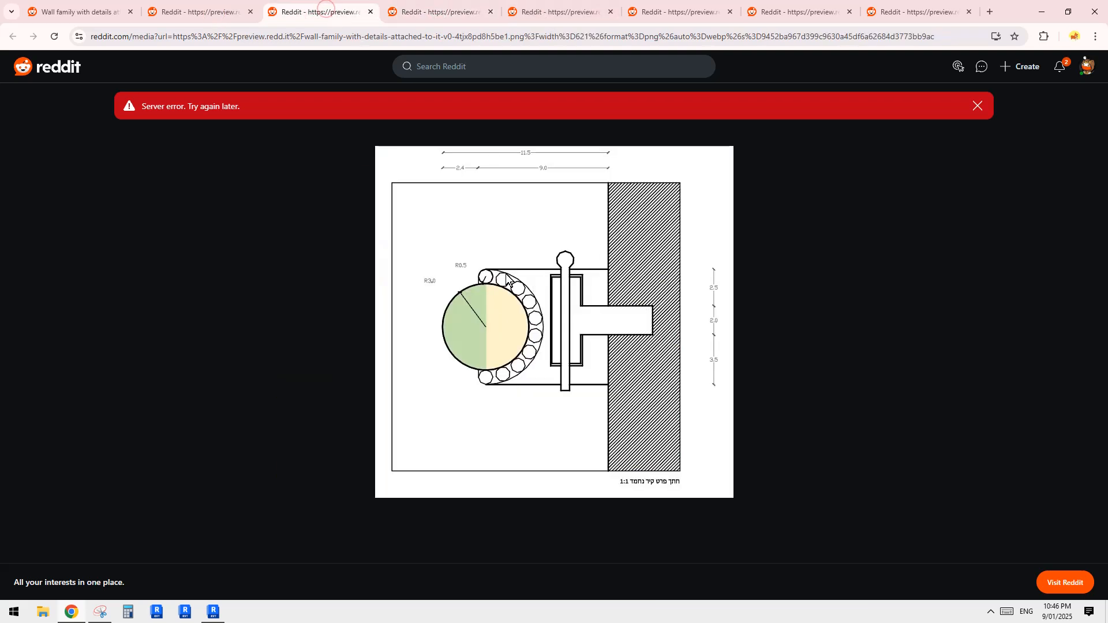
left_click(397, 4)
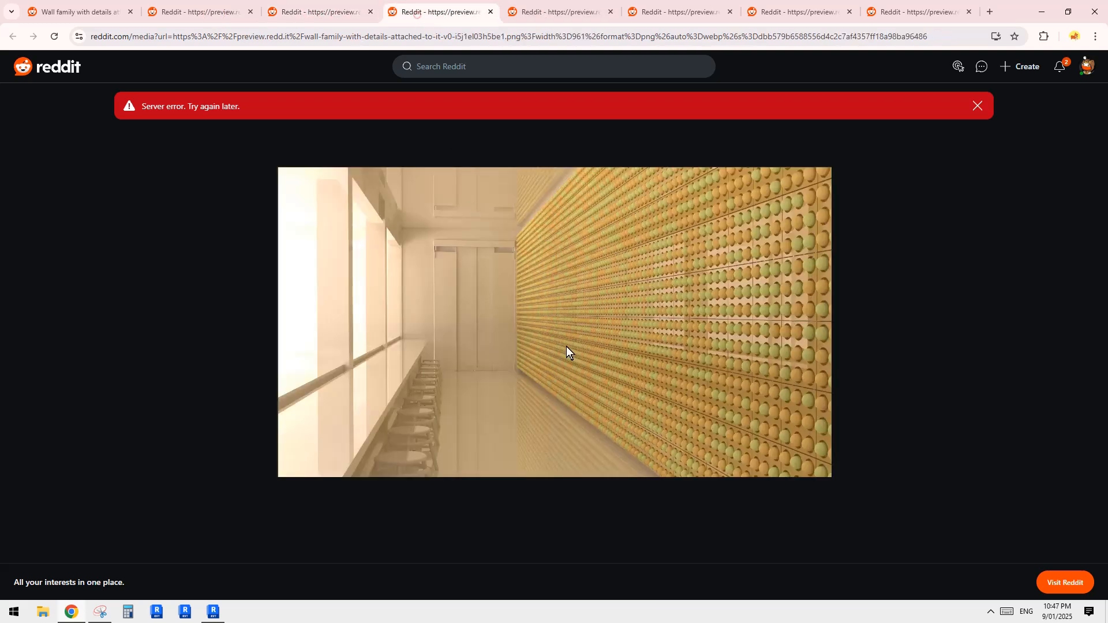
left_click(557, 12)
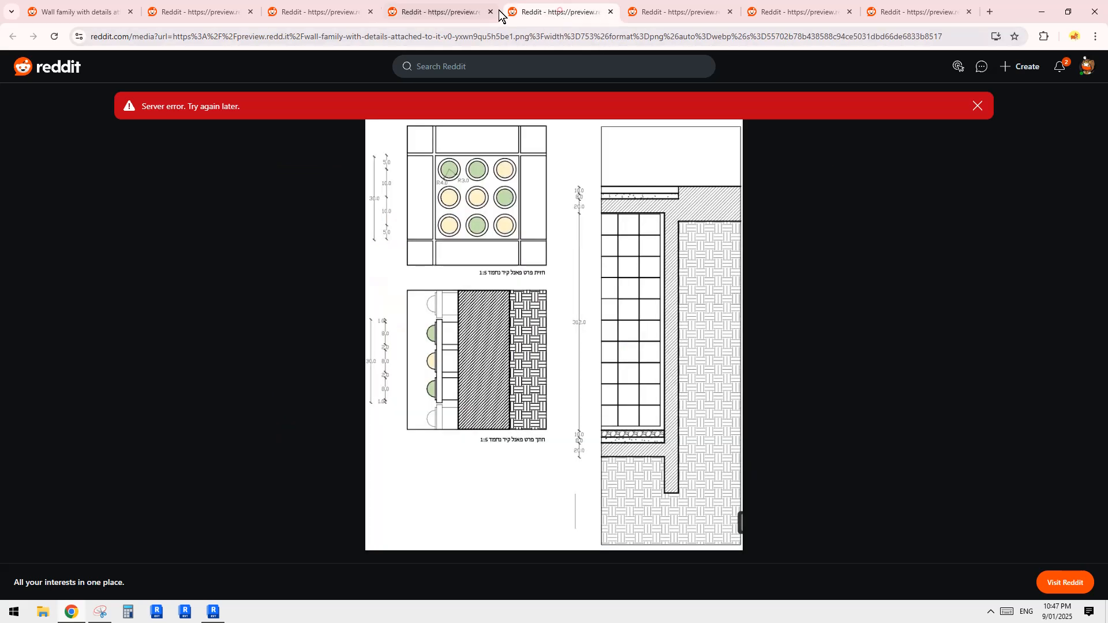
left_click(448, 13)
left_click(540, 11)
left_click(456, 9)
left_click(346, 12)
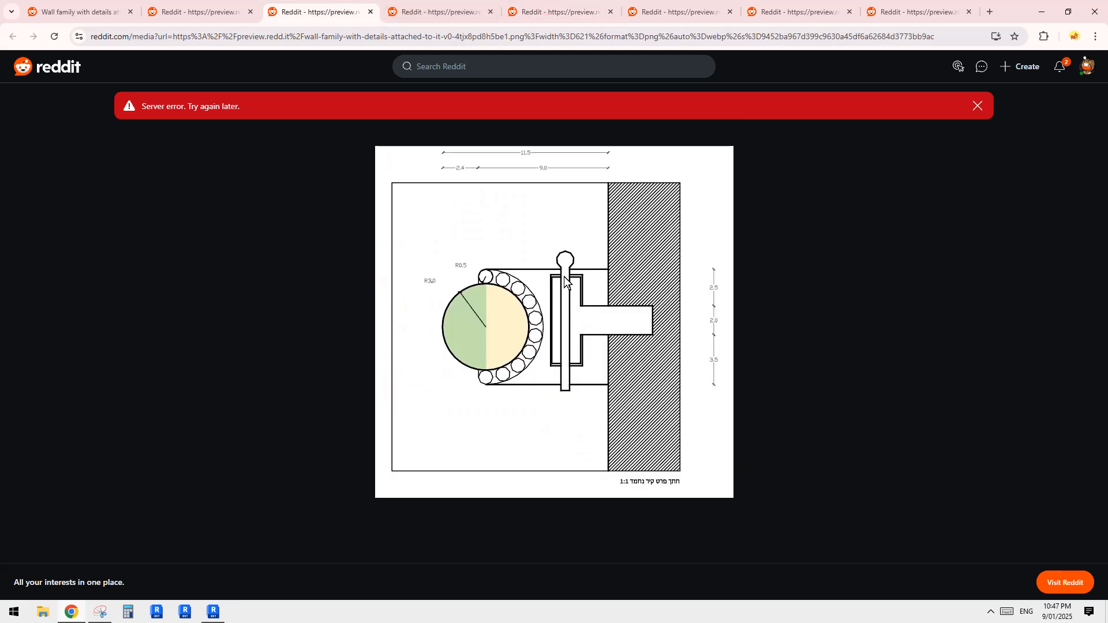
left_click(432, 12)
left_click(535, 11)
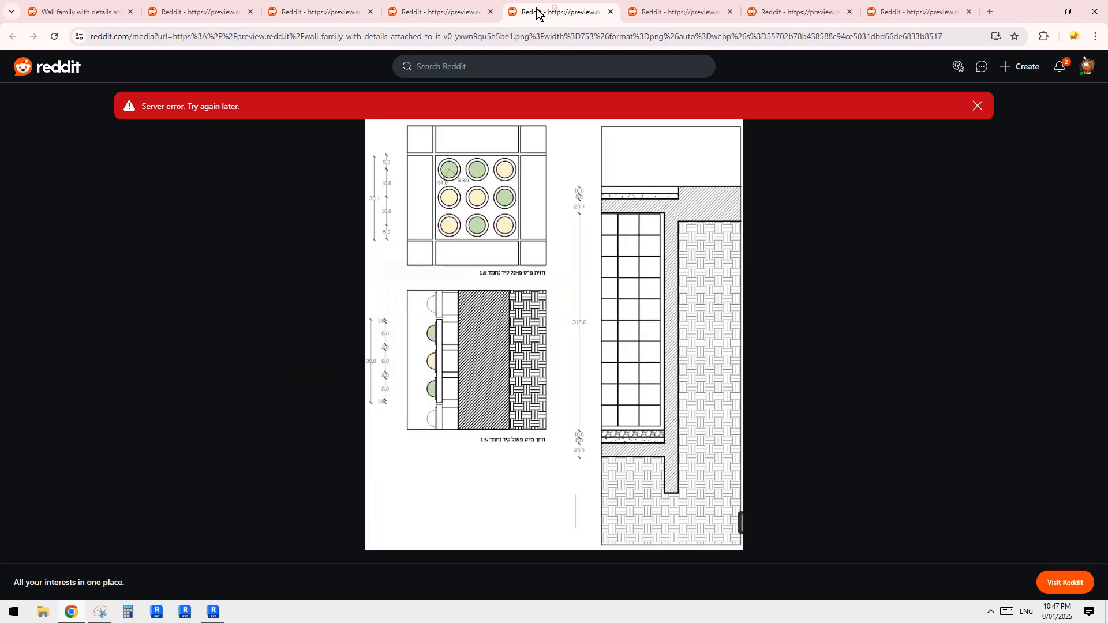
left_click(465, 12)
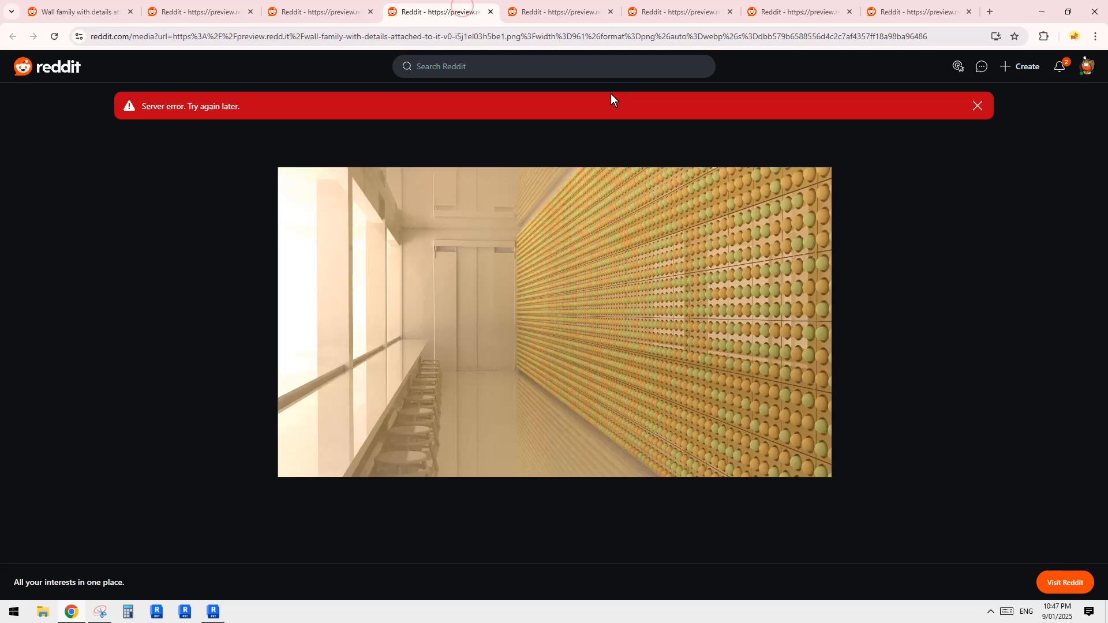
left_click(543, 17)
left_click(451, 16)
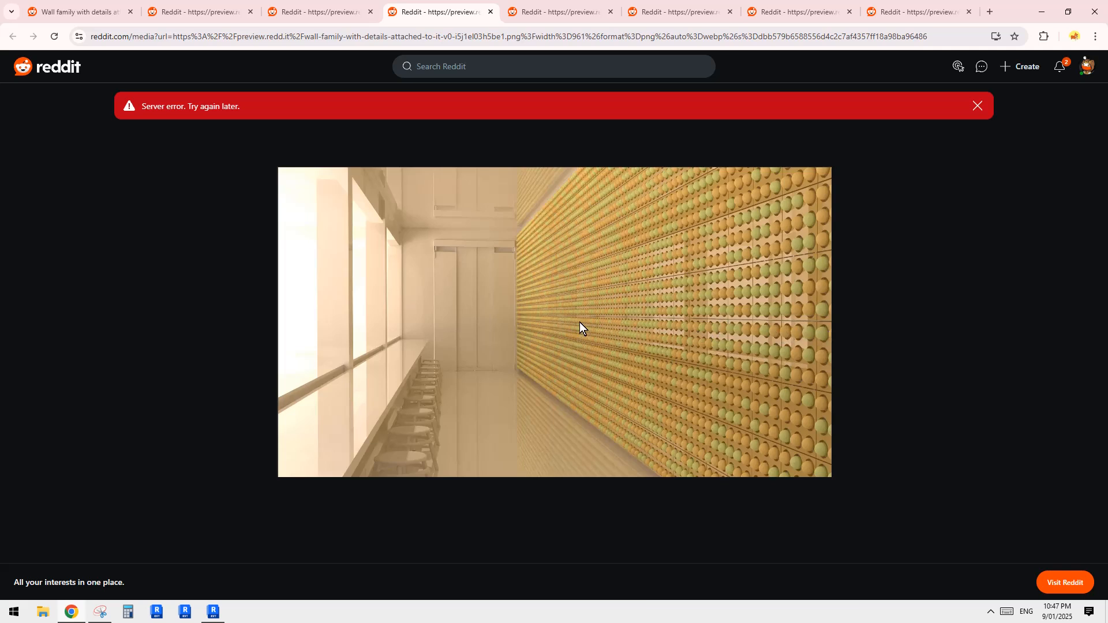
Examine how the spheres are grouped into square panels by checking the panel elevation drawing against the interior photo.
left_click(574, 12)
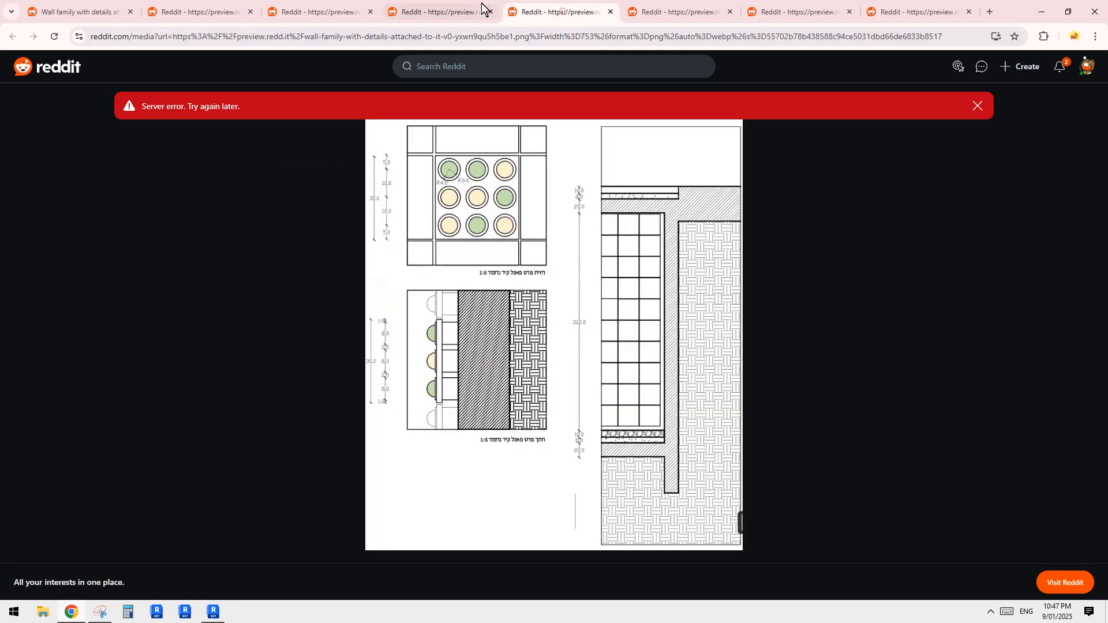
left_click(462, 11)
left_click(575, 10)
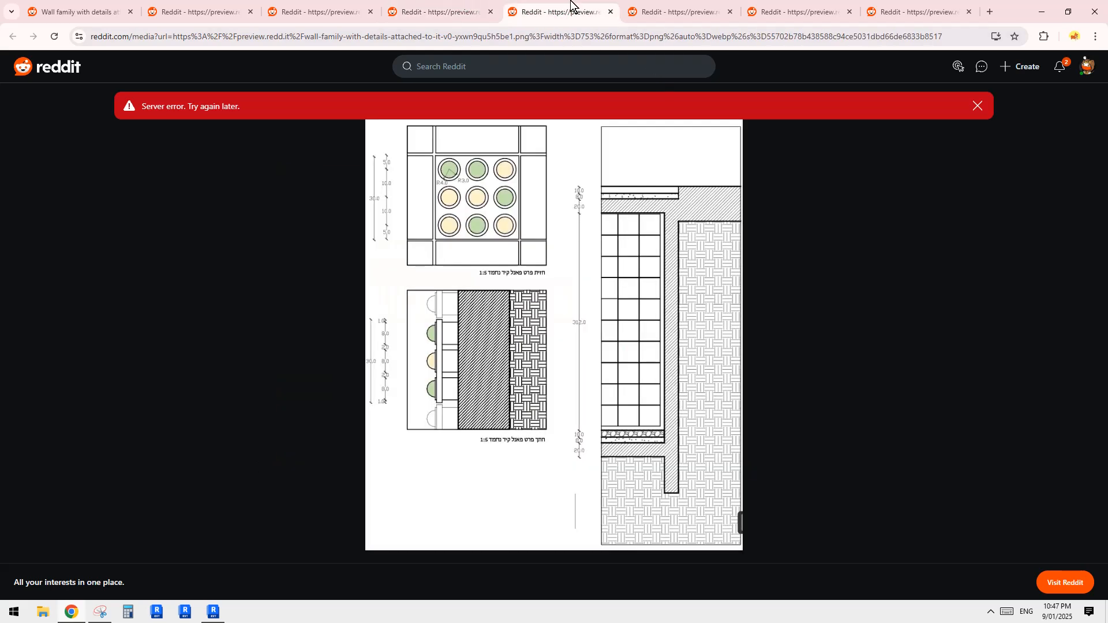
left_click(662, 9)
left_click(772, 8)
left_click(908, 12)
left_click(680, 11)
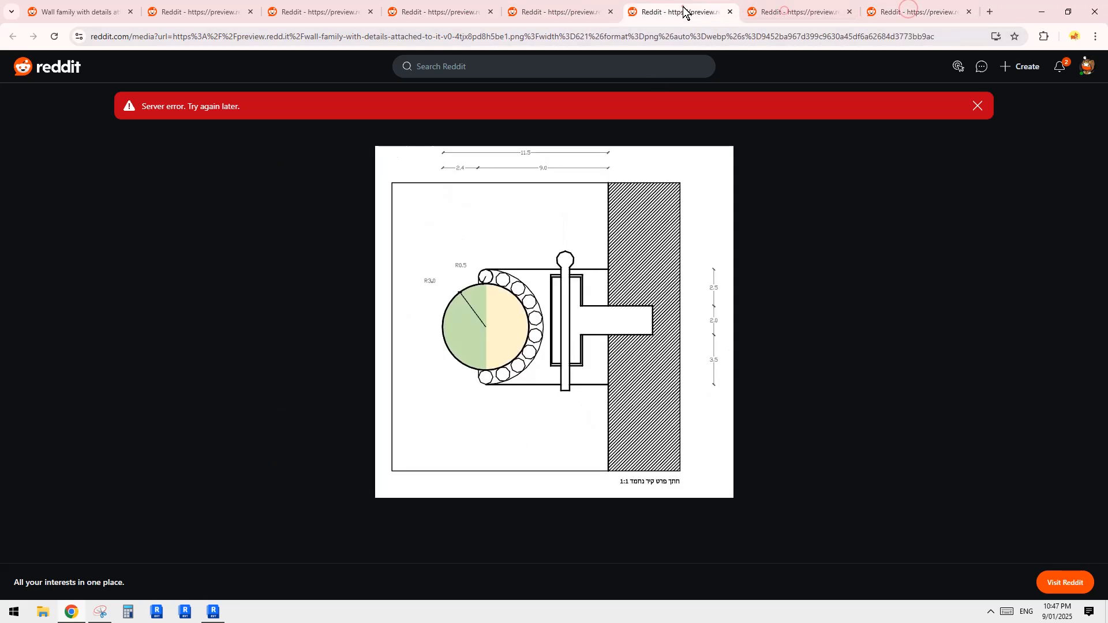
left_click(563, 11)
left_click(460, 9)
left_click(563, 10)
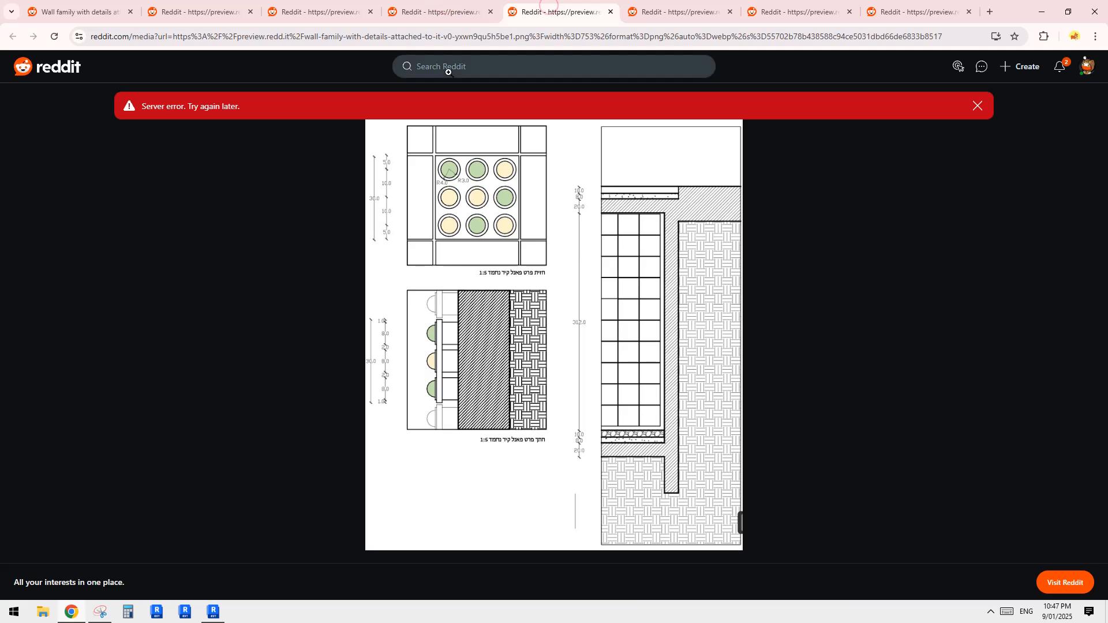
left_click(443, 13)
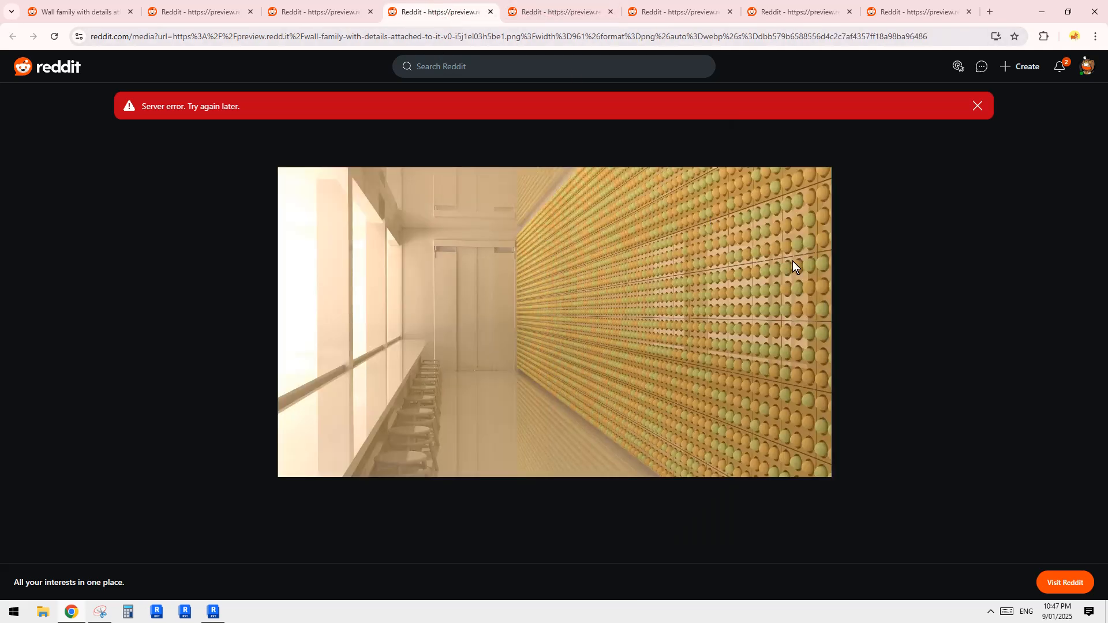
left_click(541, 14)
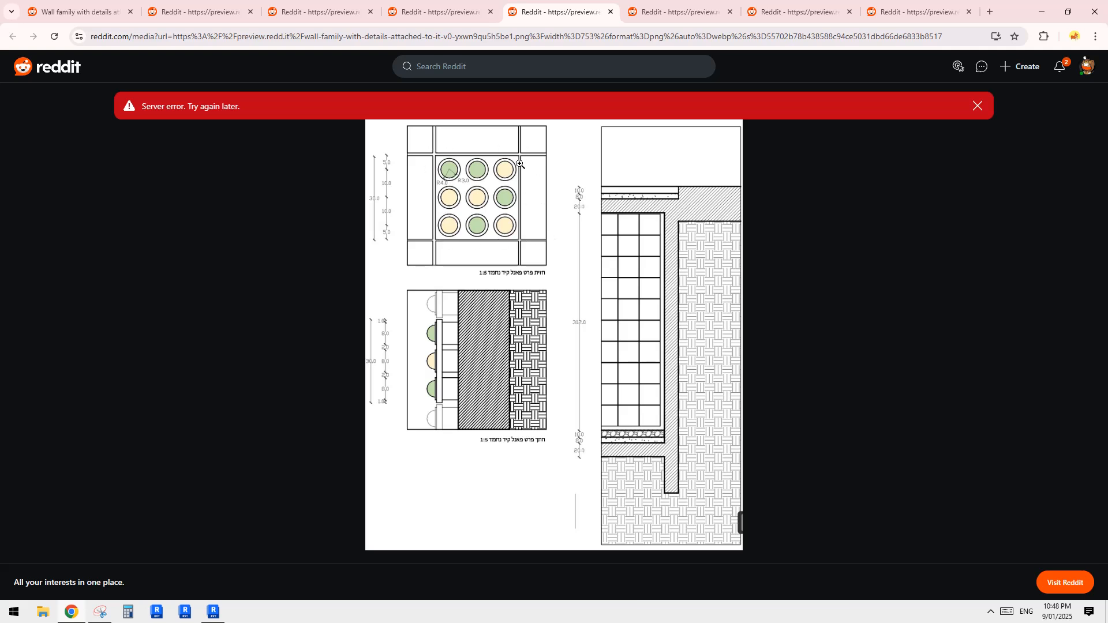
left_click(455, 19)
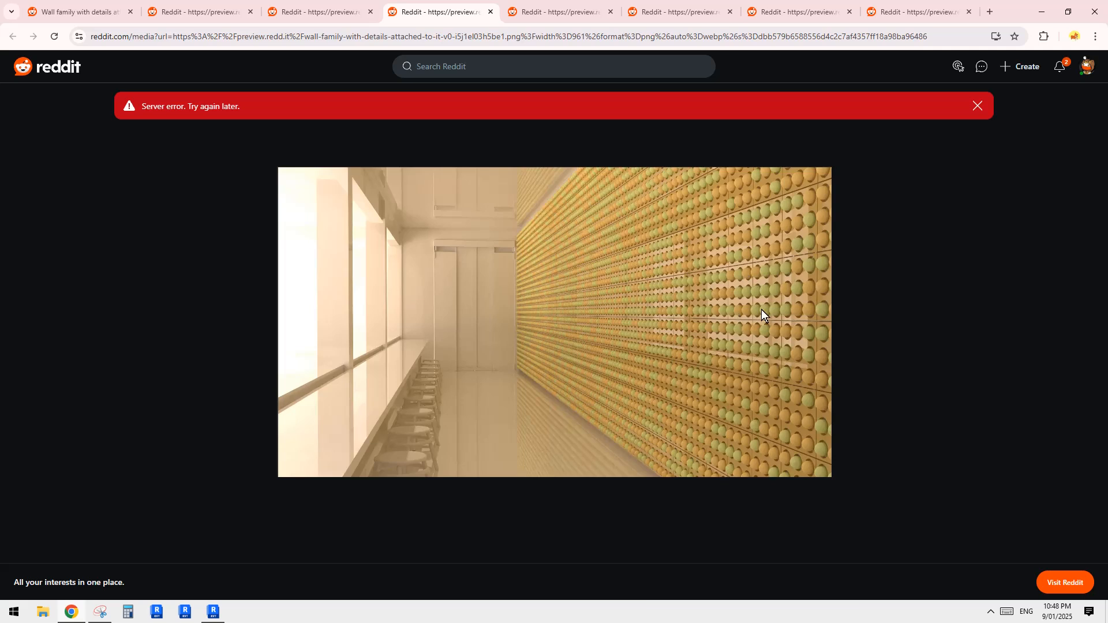
left_click(539, 12)
left_click(439, 11)
Switch to Revit and examine the flat sphere-covered wall mass in the 3D view, picking out individual curtain panels.
left_click(212, 612)
scroll(750, 381, "down", 5)
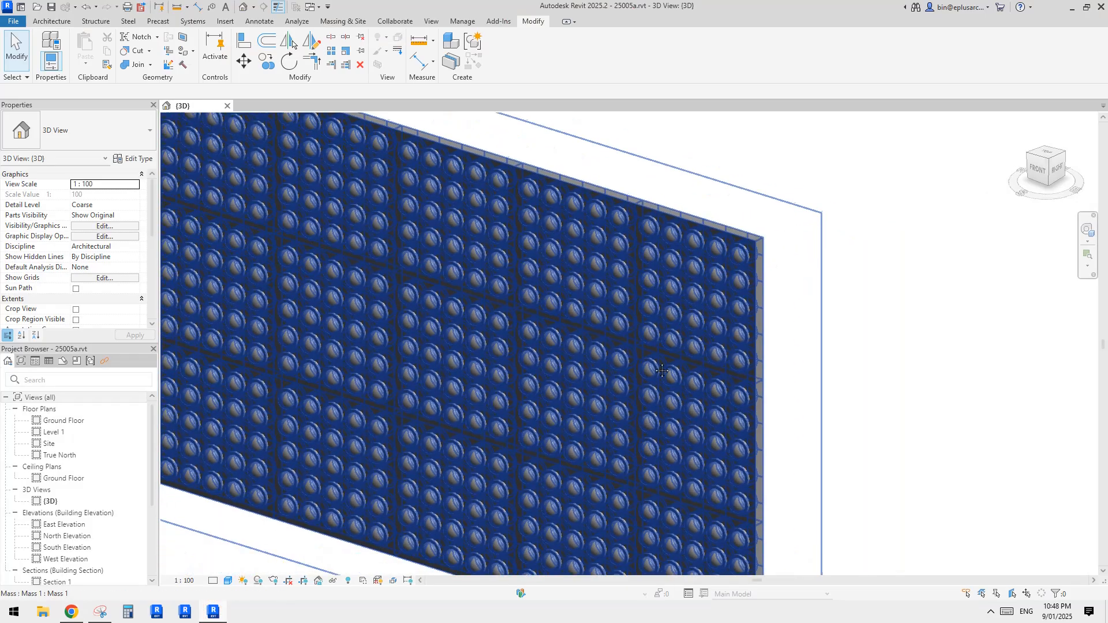
scroll(808, 409, "down", 1)
scroll(771, 379, "up", 5)
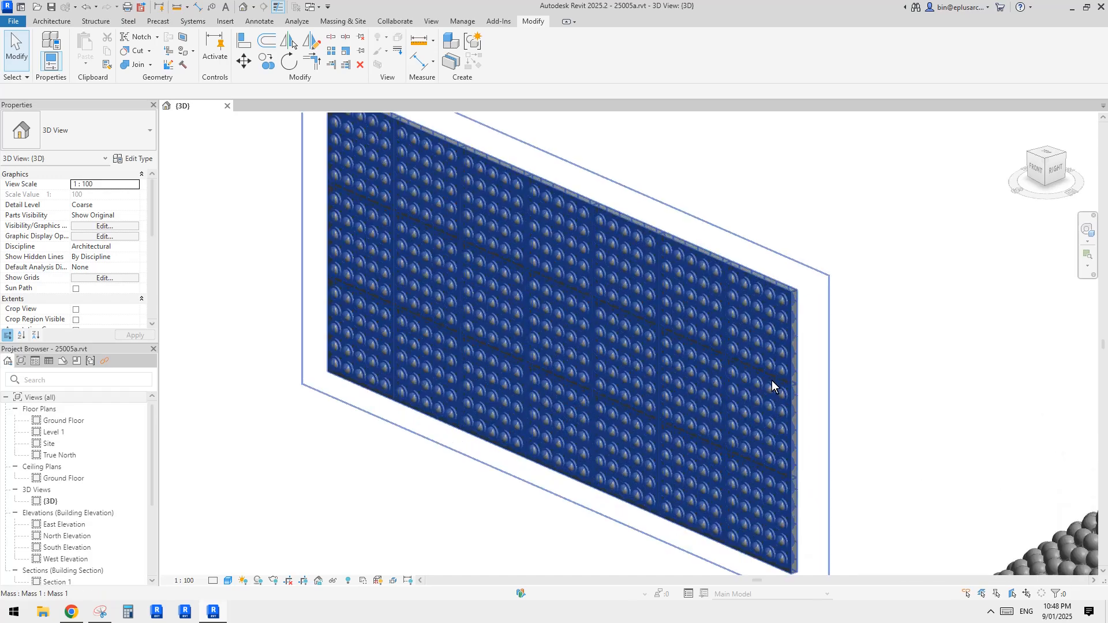
middle_click_drag(702, 405, 756, 386, "shift")
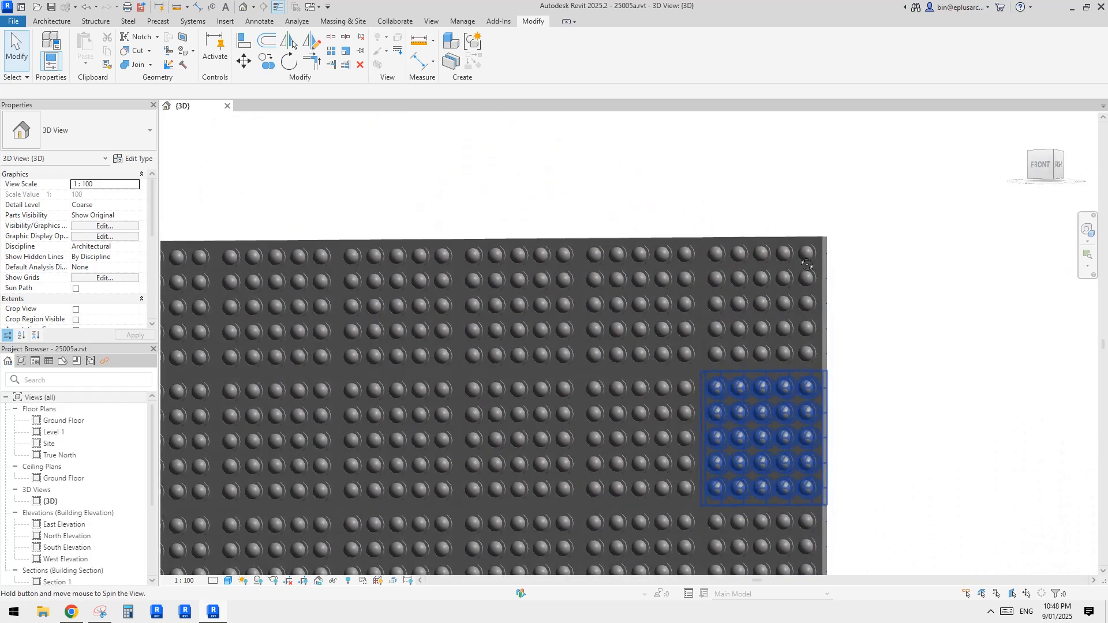
left_click(651, 290)
middle_click_drag(652, 289, 702, 294, "shift")
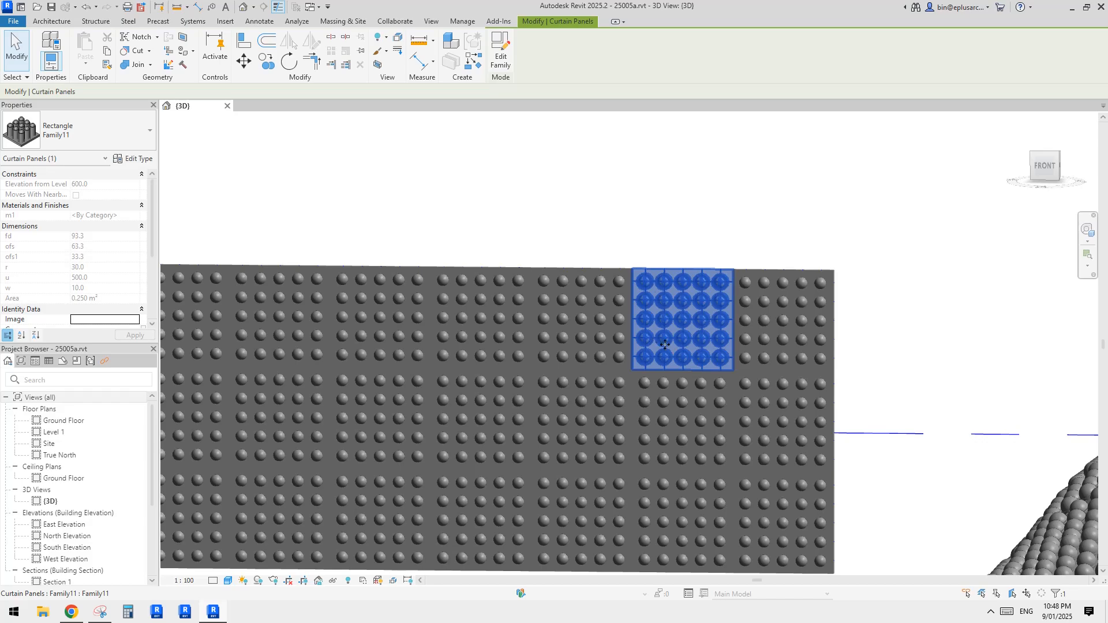
middle_click_drag(891, 344, 947, 381, "shift")
left_click(948, 376)
scroll(683, 317, "up", 2)
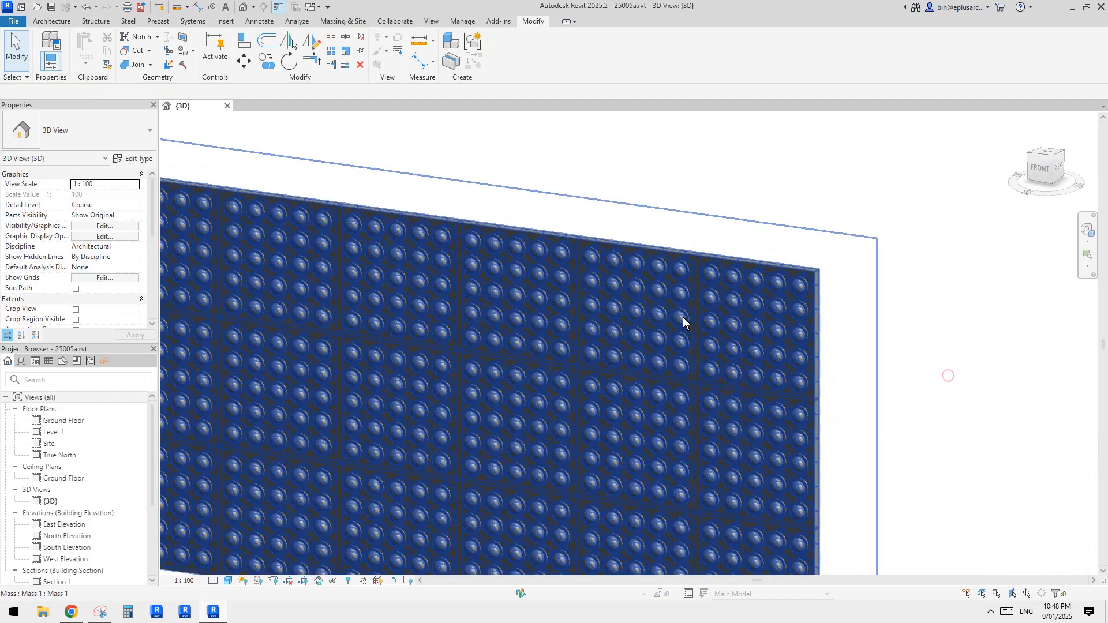
left_click(660, 293)
scroll(658, 288, "down", 2)
key("Escape")
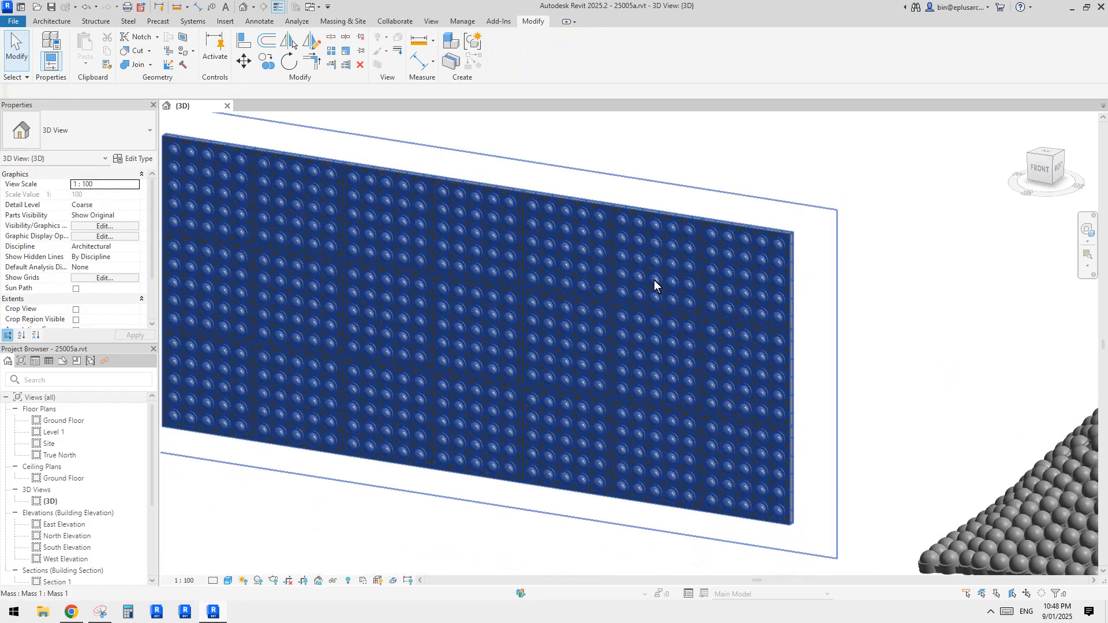
Inspect the wall mass from its other side and check one of its upper curtain panels.
middle_click_drag(653, 280, 692, 297, "shift")
middle_click_drag(866, 395, 816, 348, "shift")
scroll(593, 225, "up", 3)
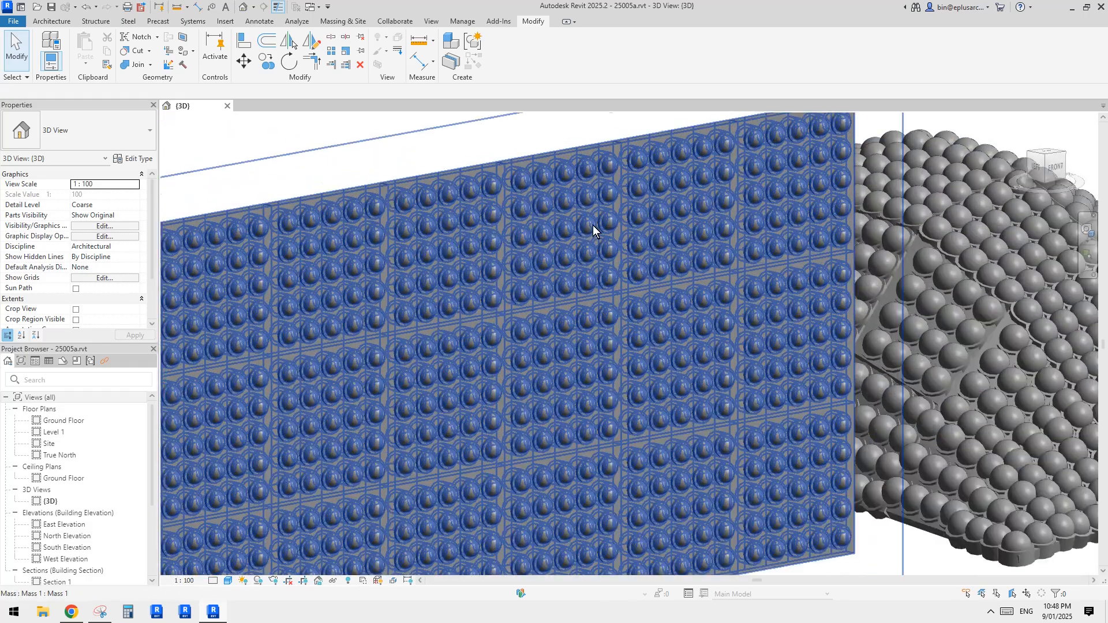
scroll(593, 230, "down", 4)
left_click(556, 293)
middle_click_drag(557, 293, 652, 316, "shift")
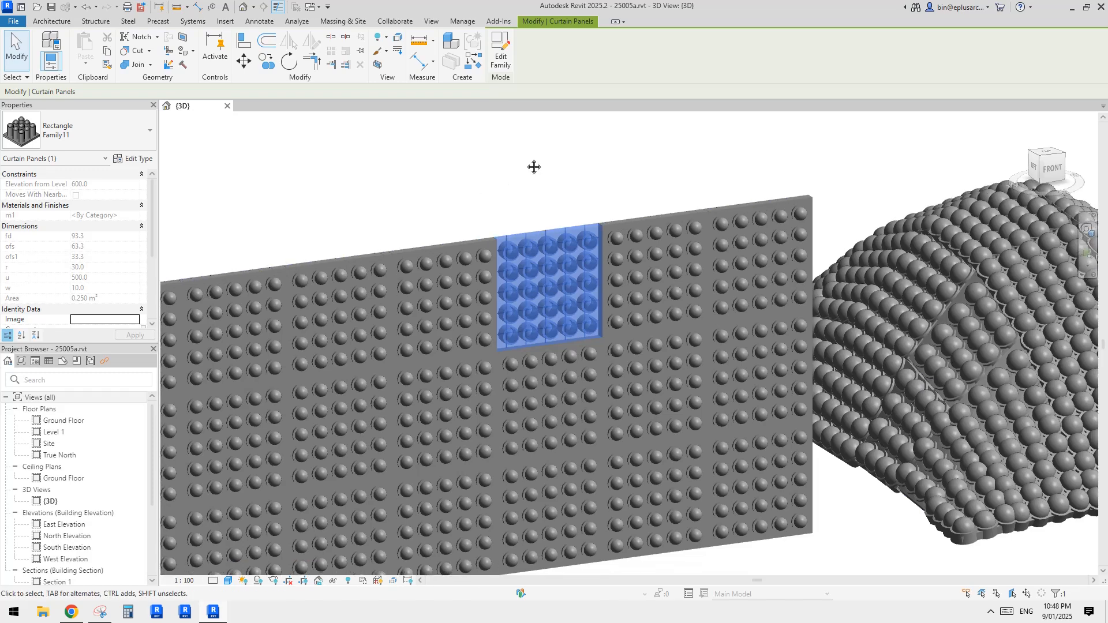
left_click(480, 210)
Open the flat wall mass for in-place editing and select a single curtain panel in its top row.
left_click(514, 263)
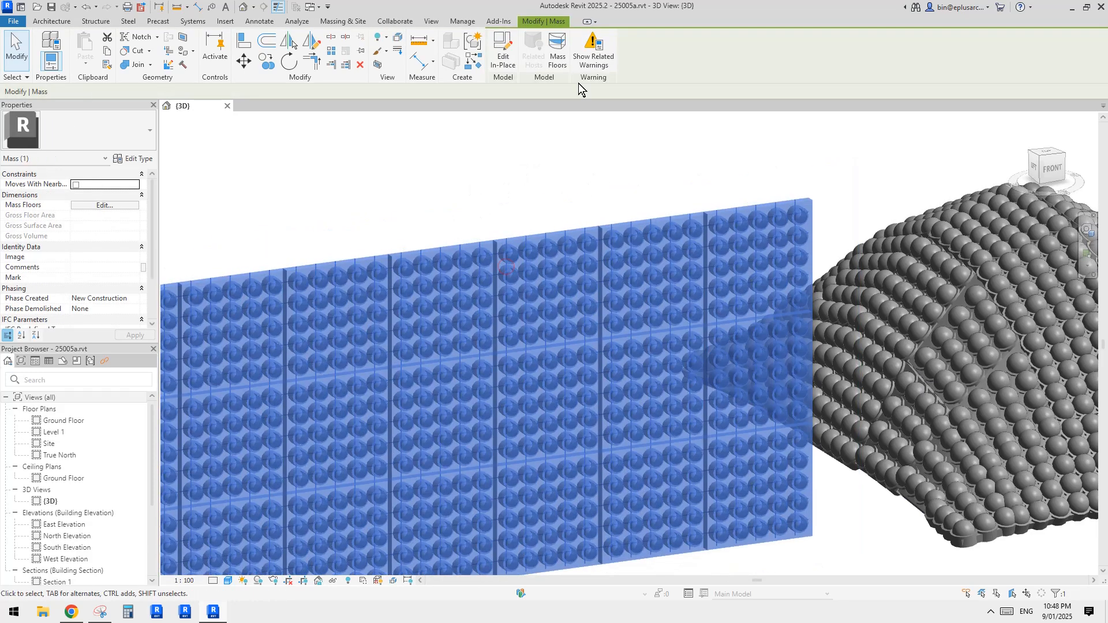
left_click(503, 52)
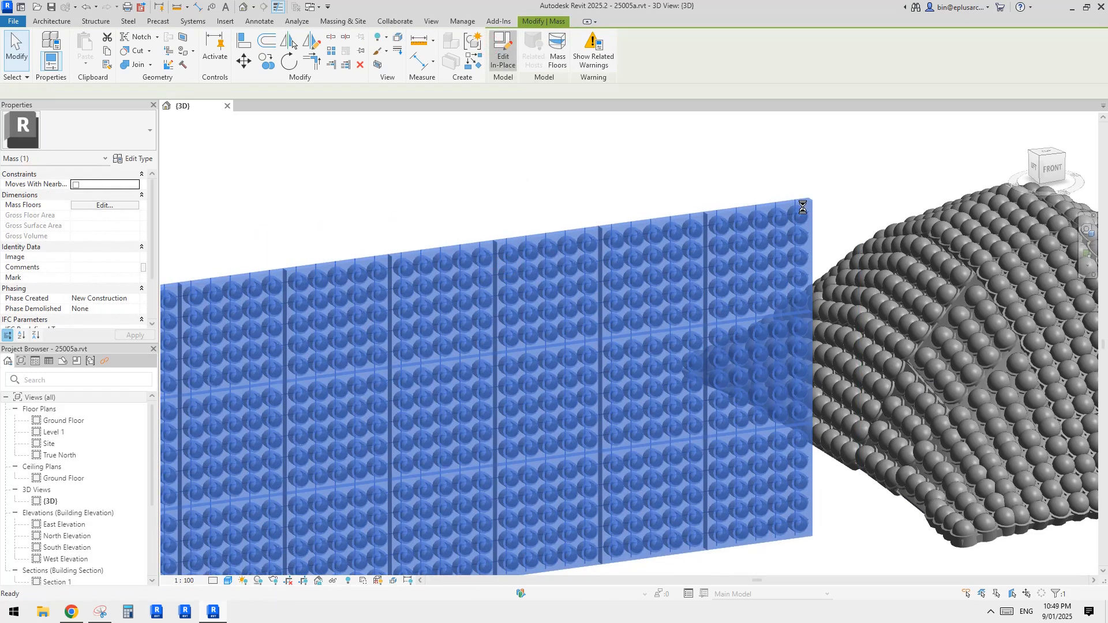
middle_click_drag(561, 320, 636, 255)
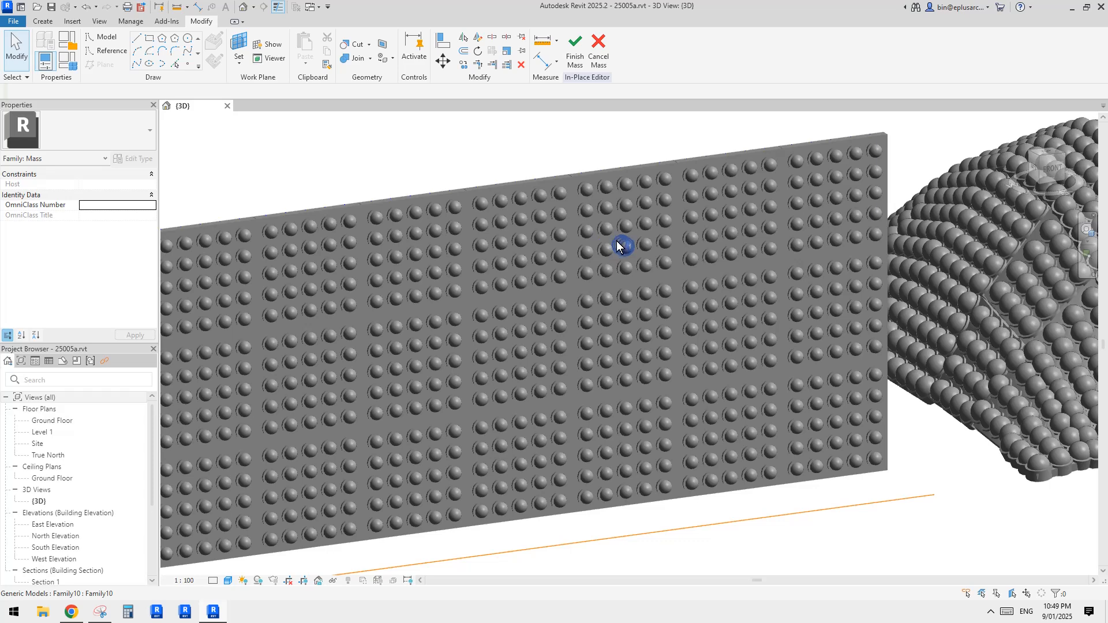
left_click(634, 120)
key("Tab")
key("Tab")
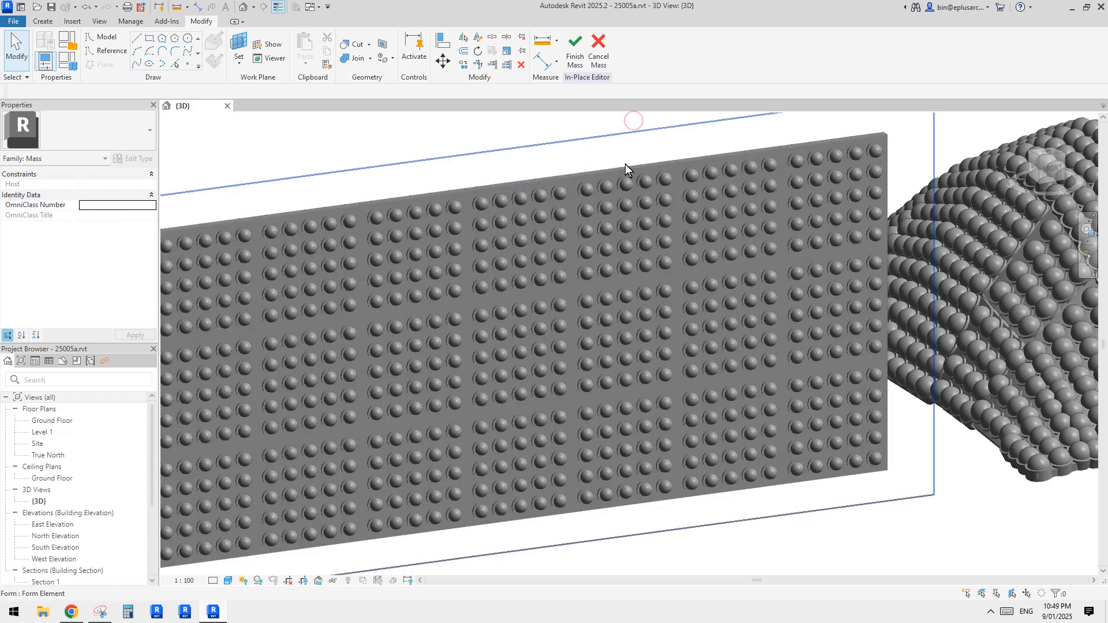
key("Tab")
left_click(625, 164)
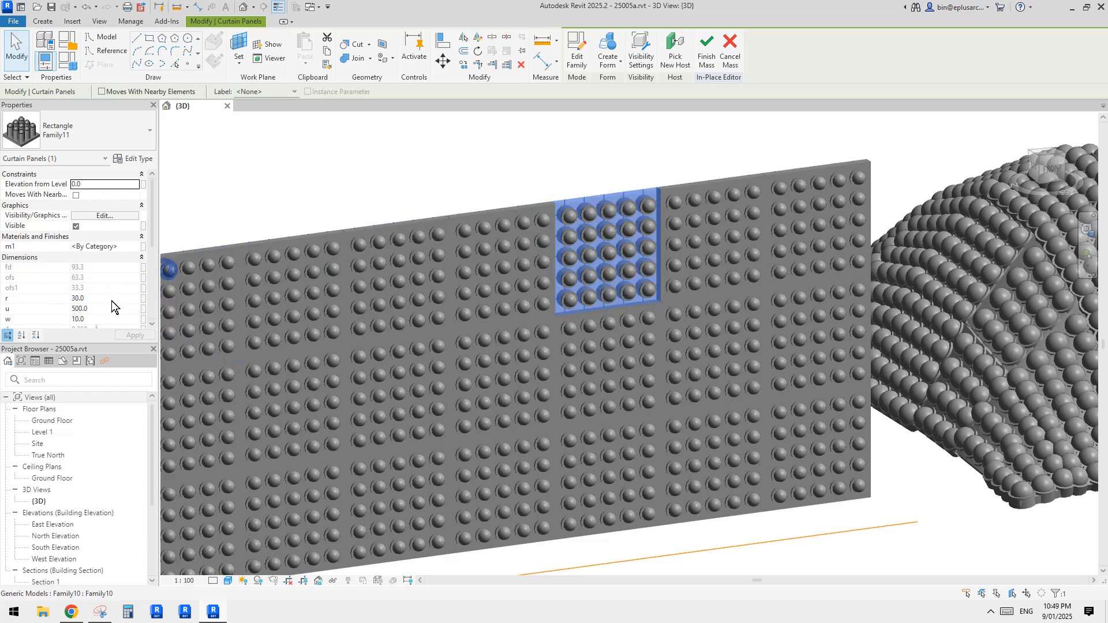
Set the selected curtain panel's r dimension to 40 and review its remaining parameters.
left_click(106, 301)
type("40")
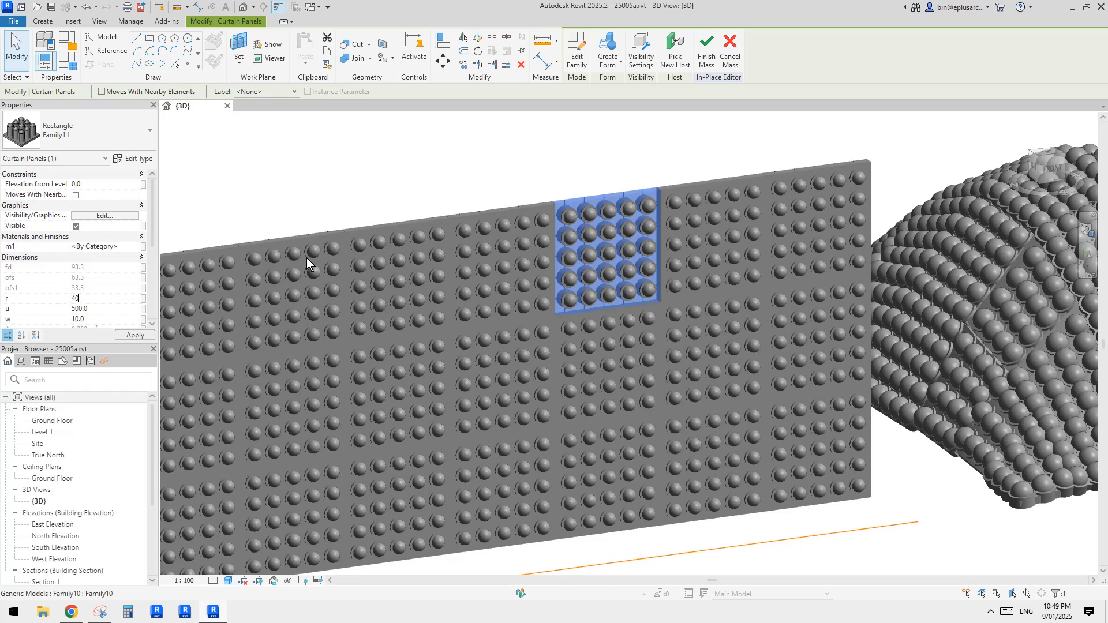
key("Return")
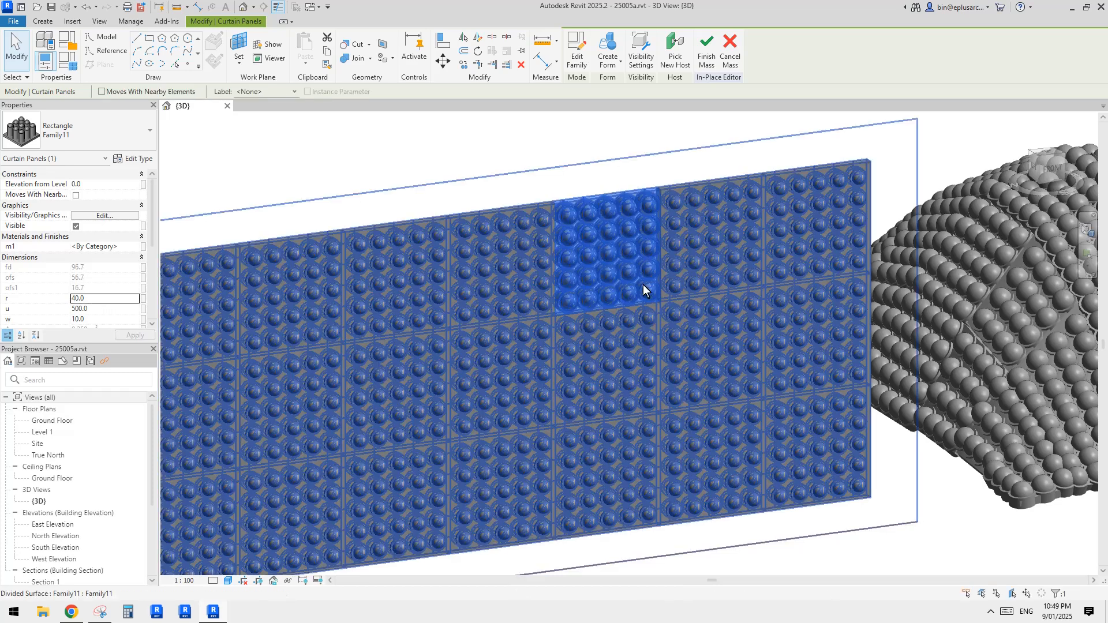
scroll(112, 303, "down", 5)
scroll(112, 306, "up", 5)
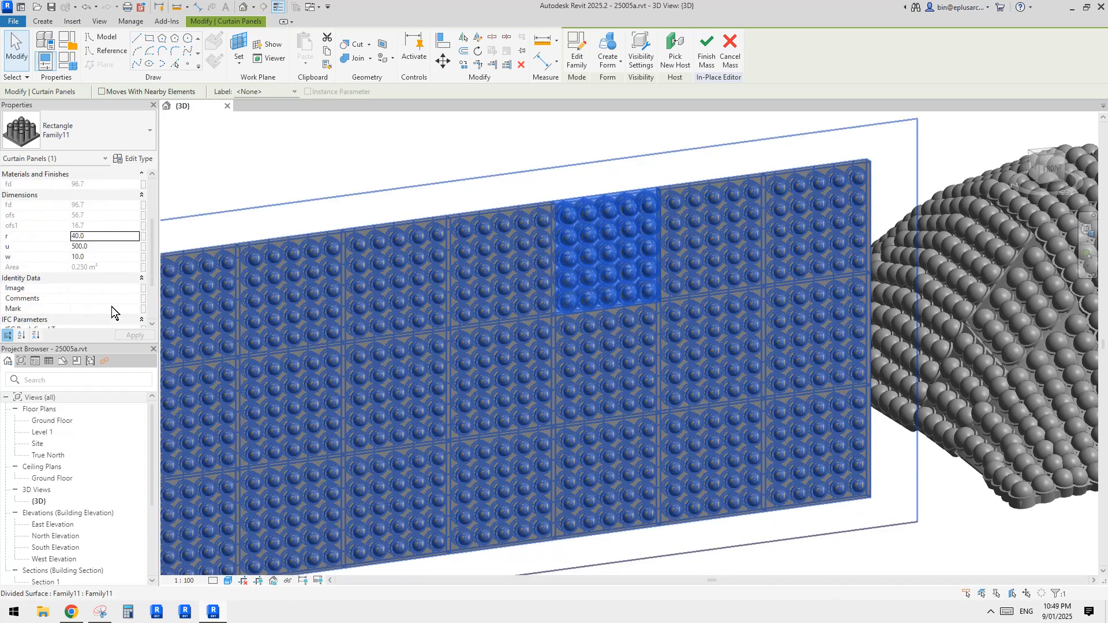
scroll(112, 310, "down", 5)
scroll(112, 309, "up", 5)
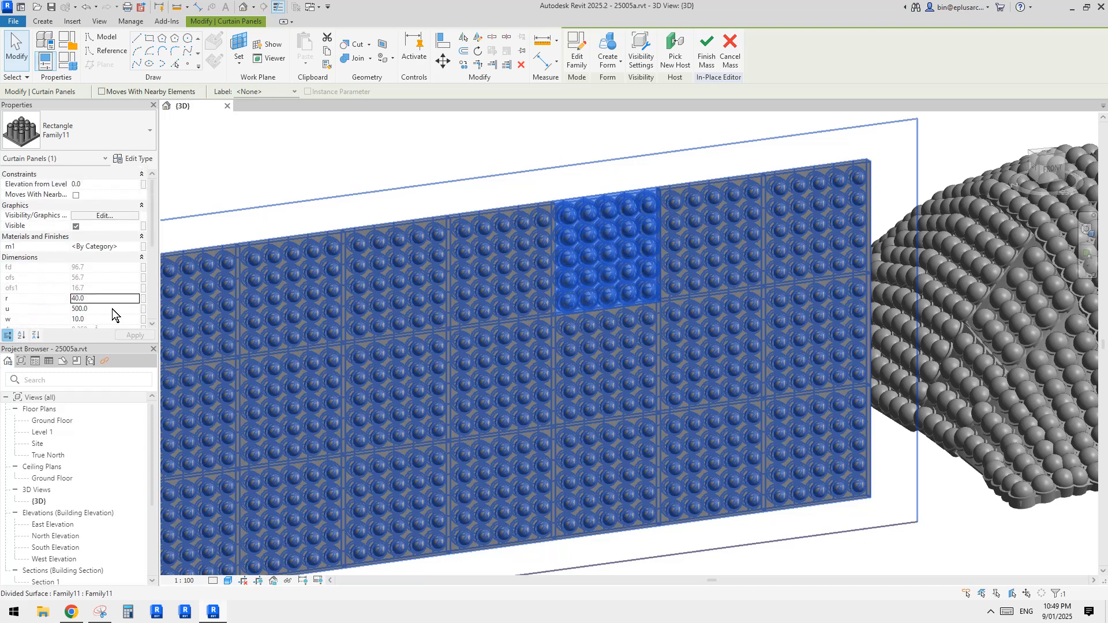
scroll(112, 309, "down", 5)
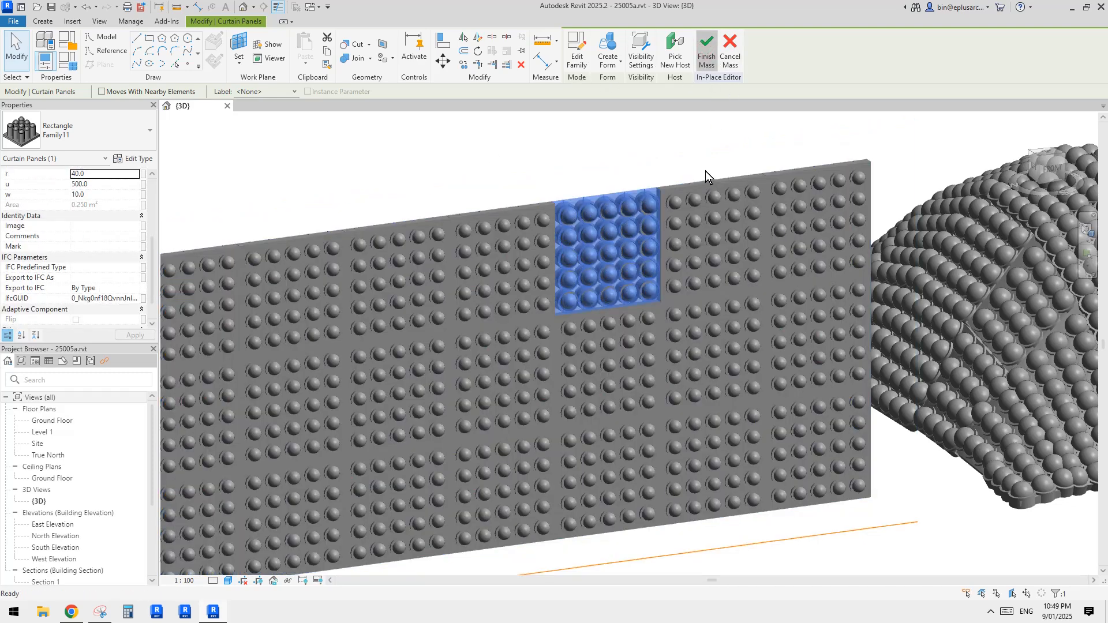
Finish the in-place mass edit and inspect the modified top-row panel and its neighbours from several angles.
scroll(840, 300, "down", 3)
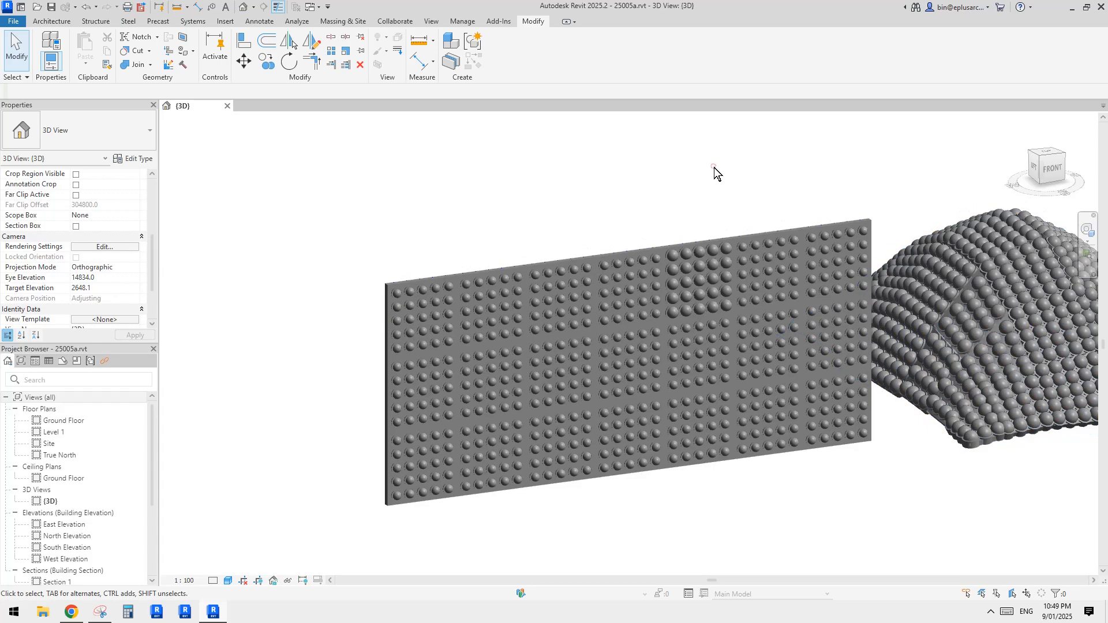
scroll(884, 310, "up", 3)
middle_click_drag(646, 262, 607, 265, "shift")
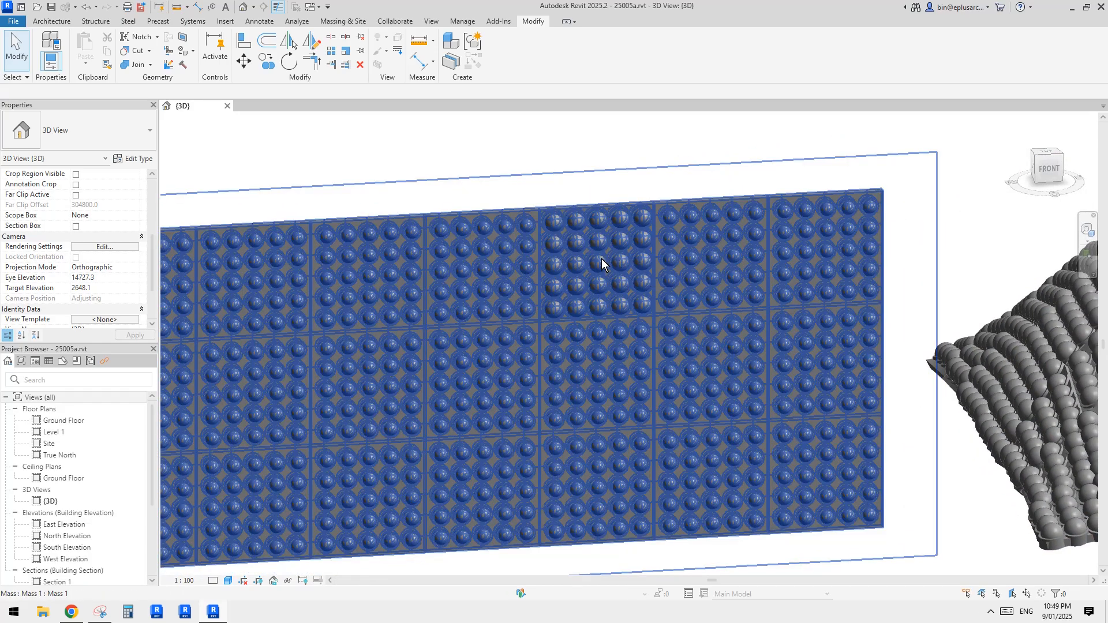
left_click(602, 272)
middle_click_drag(665, 286, 608, 247, "shift")
left_click(627, 176)
key("Escape")
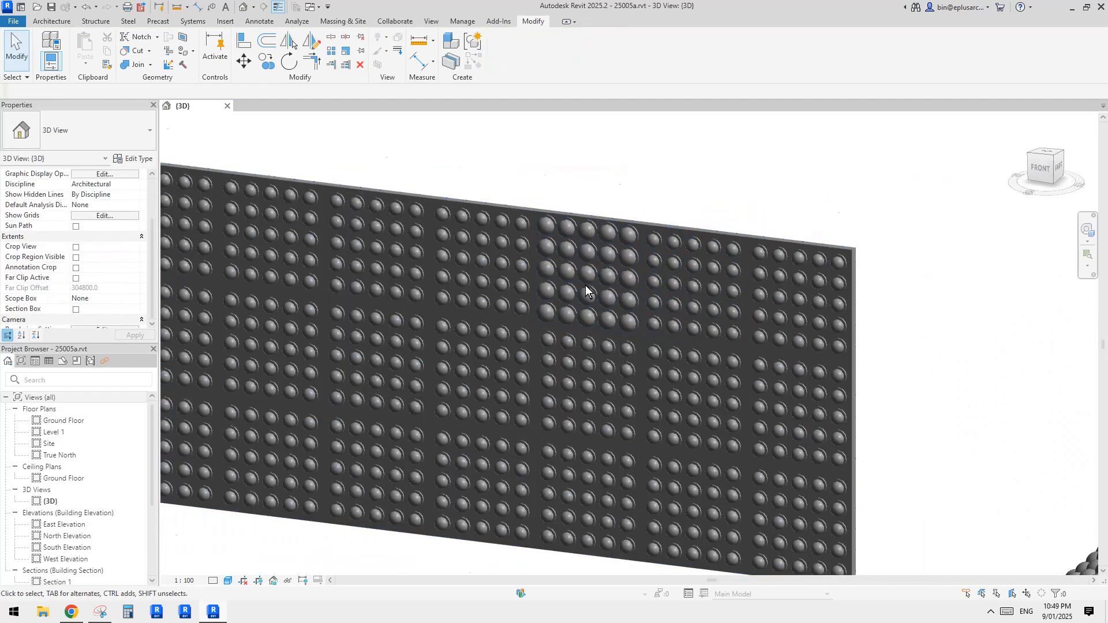
middle_click_drag(659, 312, 753, 265, "shift")
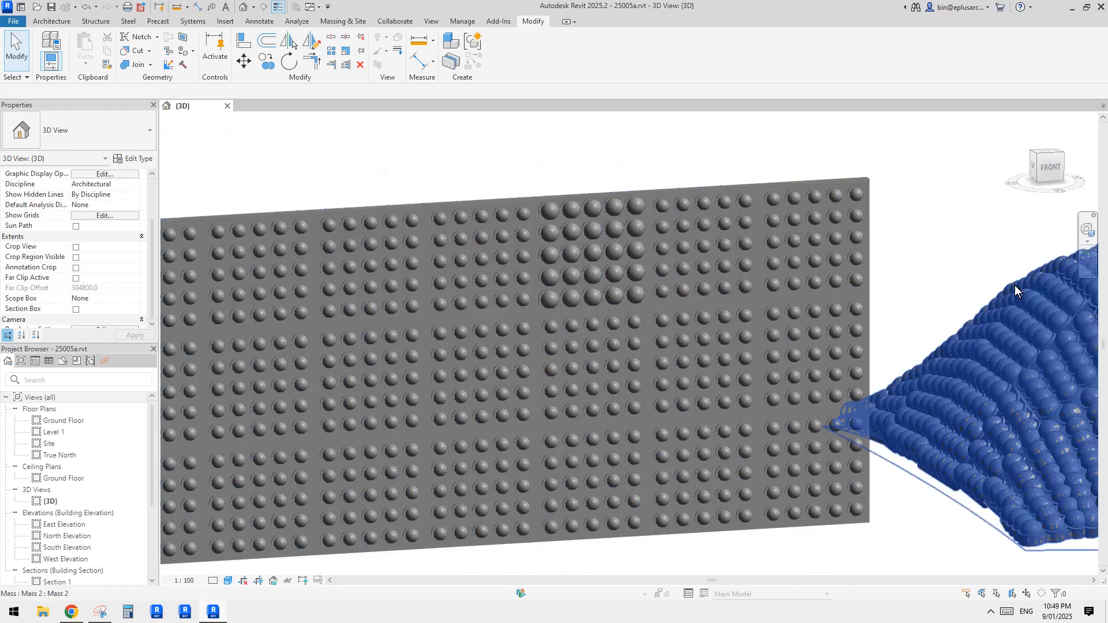
middle_click_drag(1015, 285, 866, 311, "shift")
left_click(594, 285)
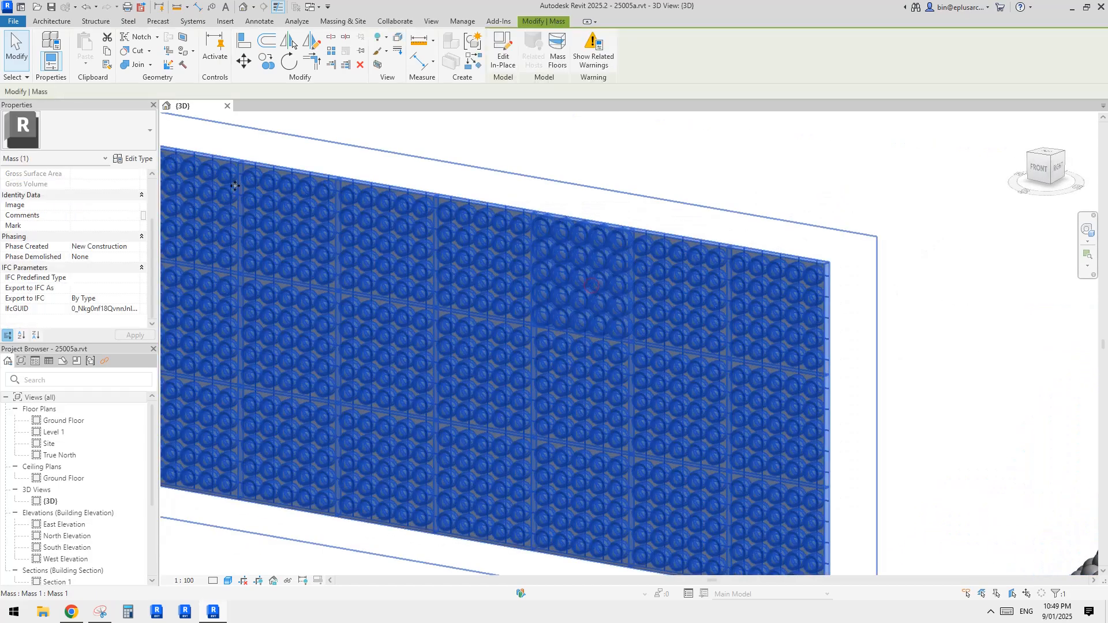
left_click(139, 159)
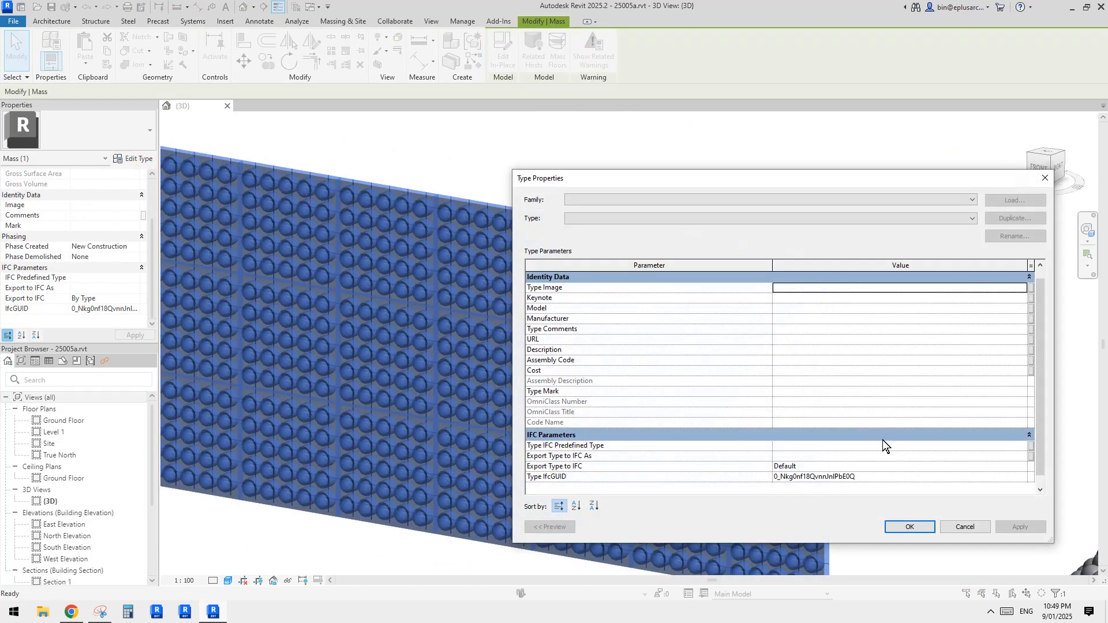
key("Escape")
Open the flat wall mass for in-place editing and set the Family11 panel type's no. parameter to 4.
double_click(642, 237)
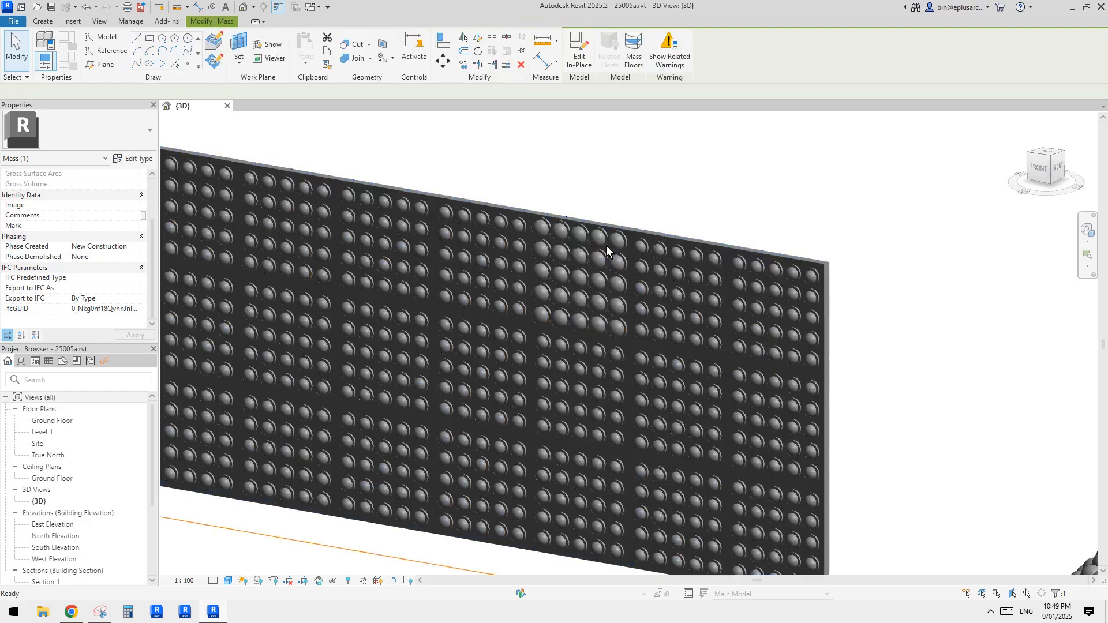
left_click(607, 245)
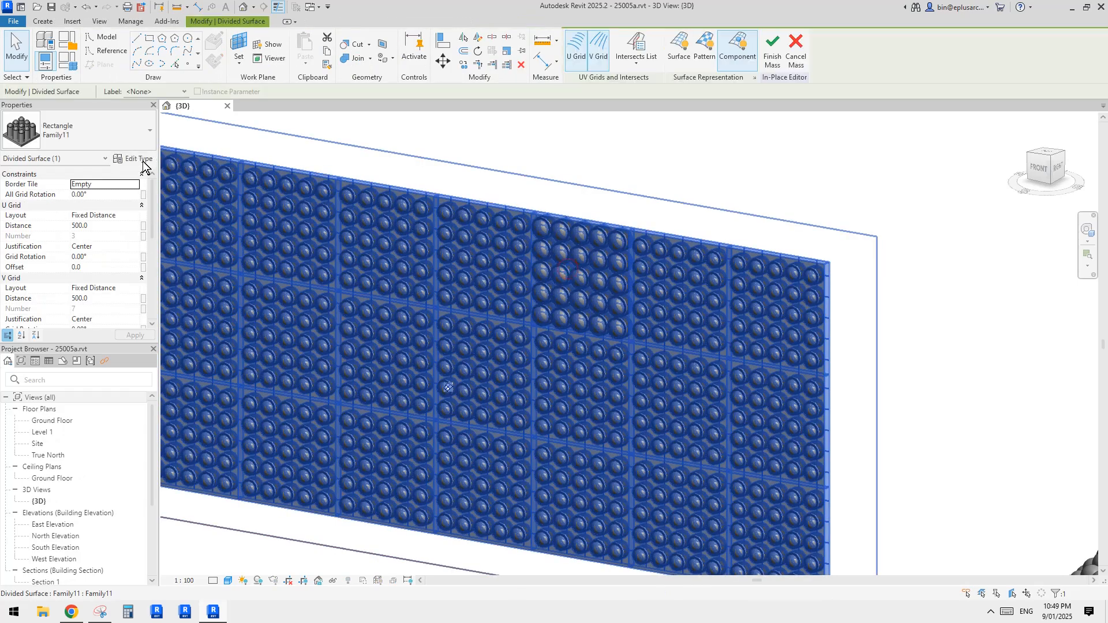
left_click(139, 159)
scroll(785, 336, "down", 6)
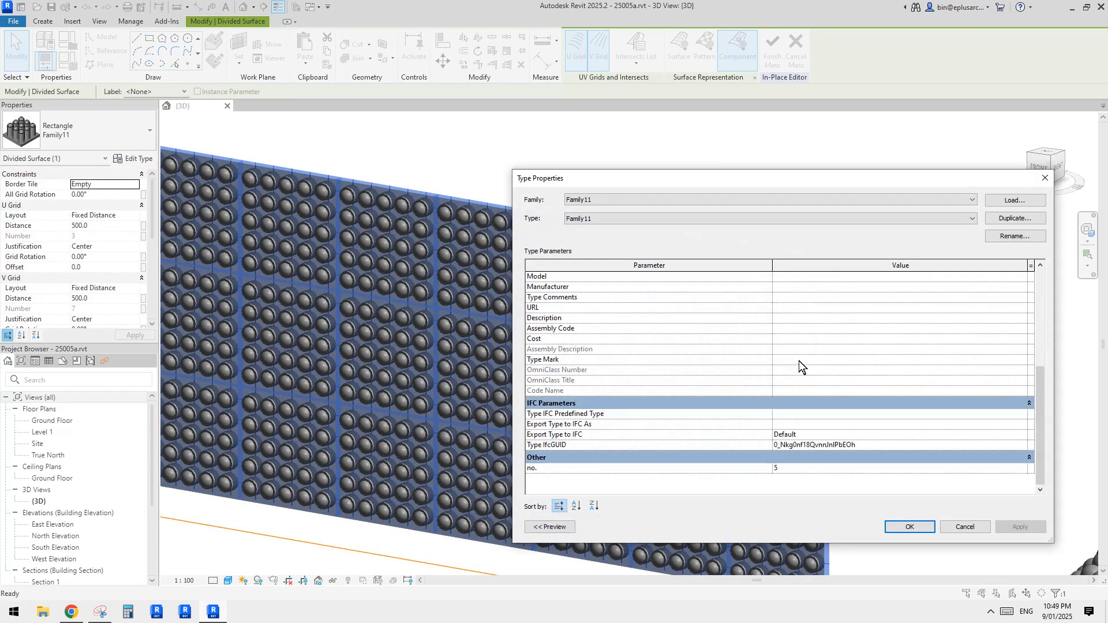
type("4")
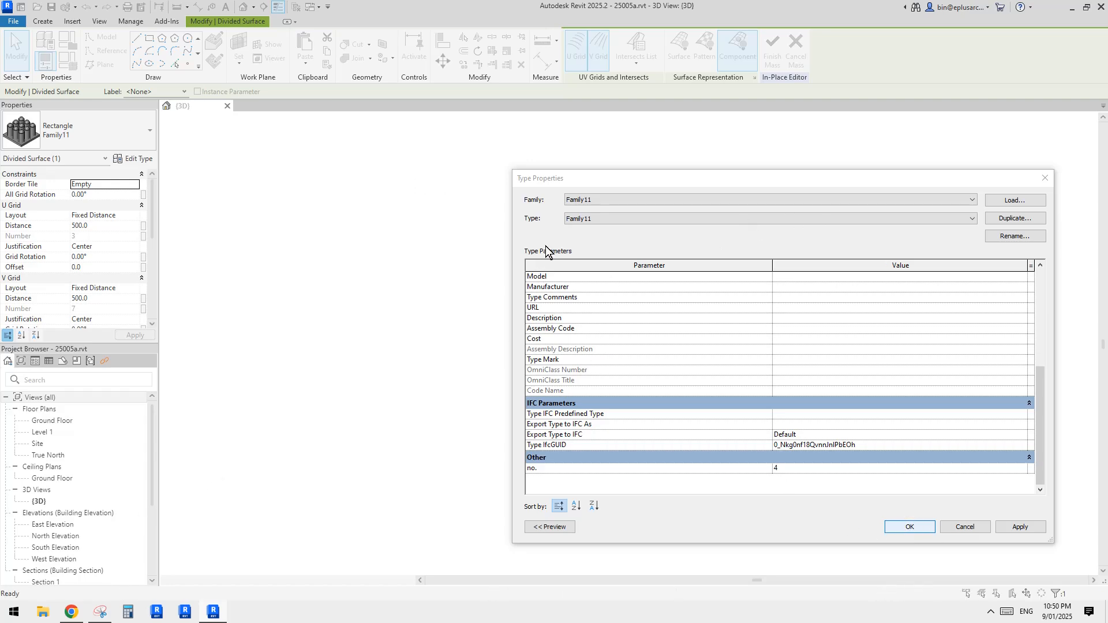
left_click(383, 168)
Examine the updated sphere layout on the flat wall and the curved mass beside it, picking out a single sphere.
scroll(850, 173, "down", 1)
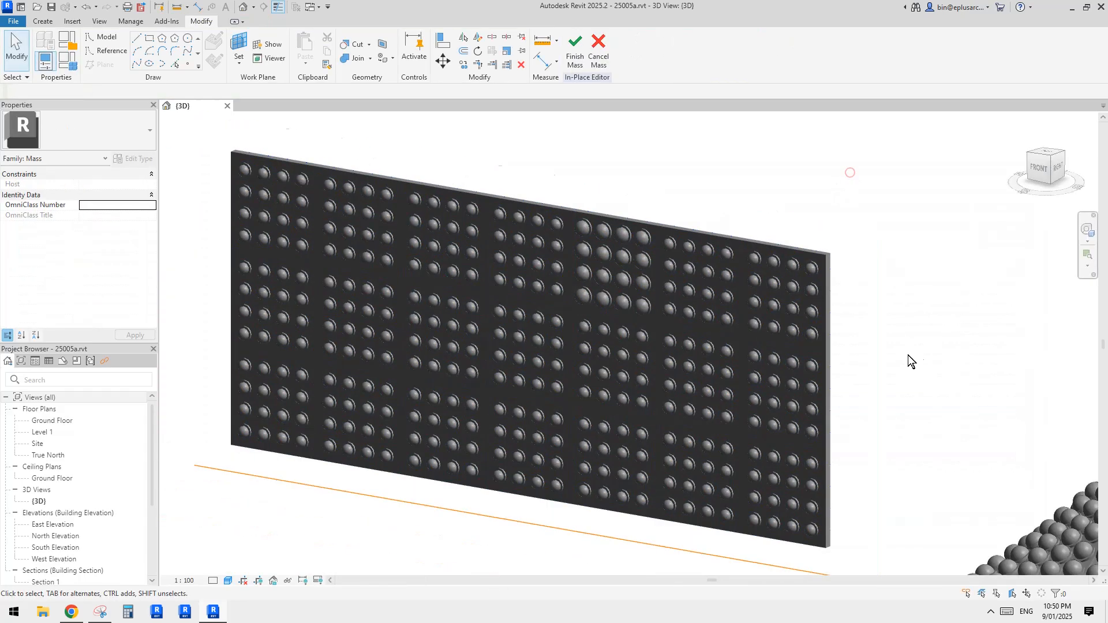
left_click(1040, 168)
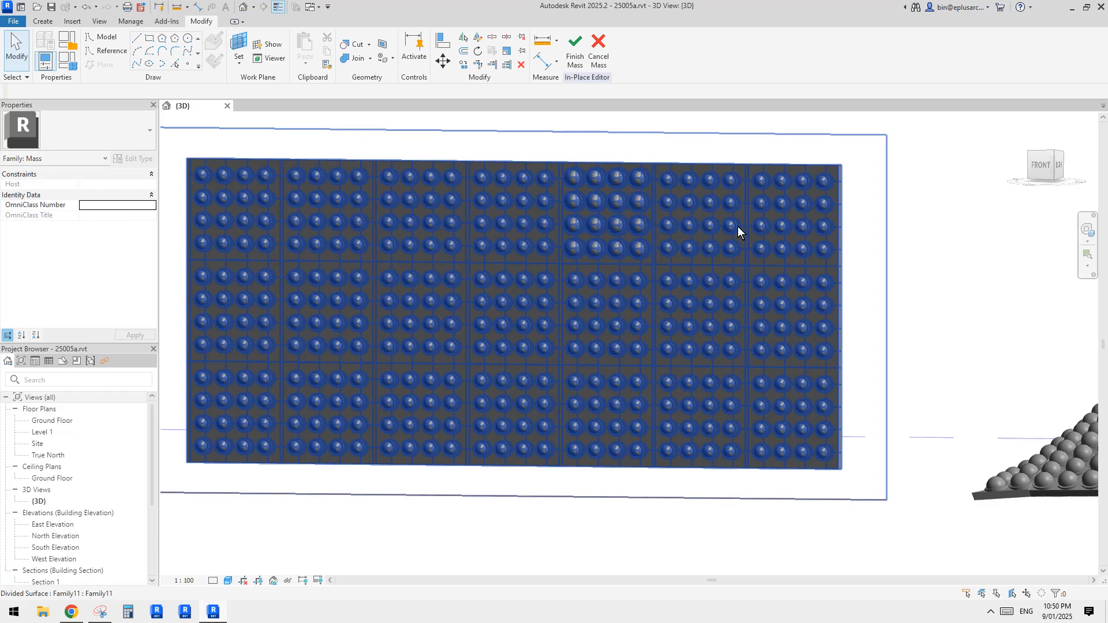
middle_click_drag(738, 227, 733, 349, "shift")
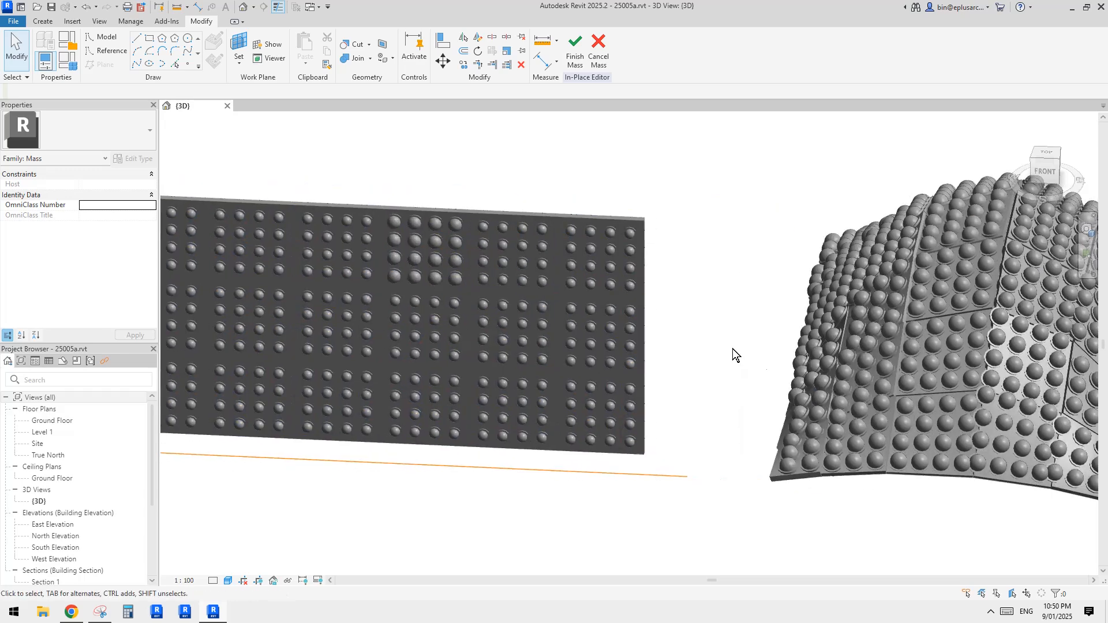
middle_click_drag(1002, 286, 567, 344, "shift")
left_click(568, 343)
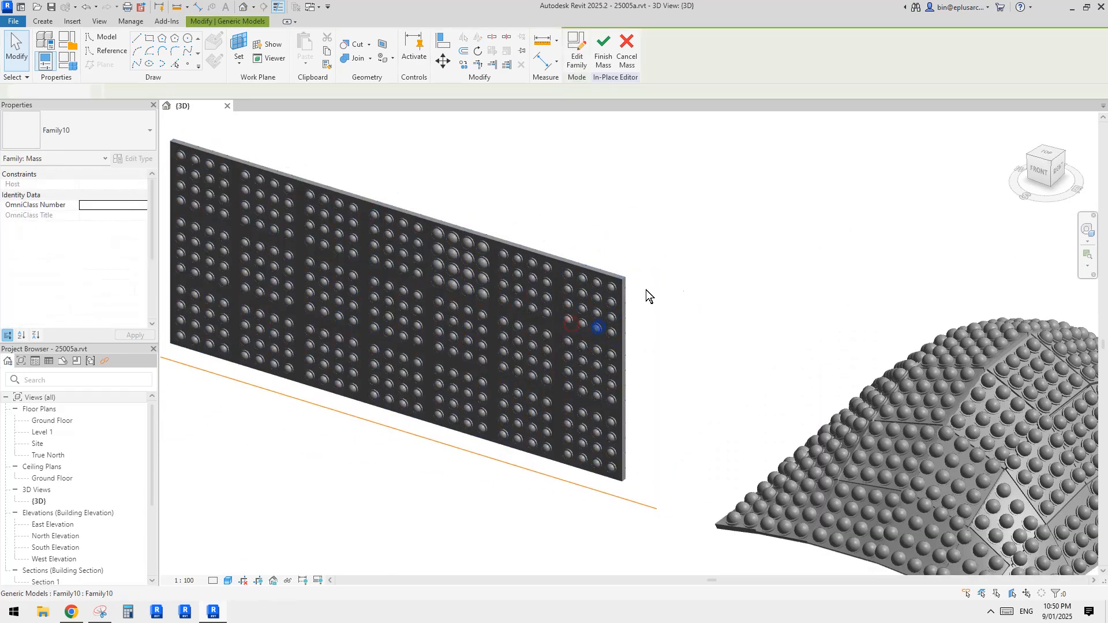
left_click(690, 281)
Select the flat wall's upper corner curtain panel and compare its spheres with the rest of the wall and the curved mass.
left_click(598, 277)
scroll(688, 293, "up", 3)
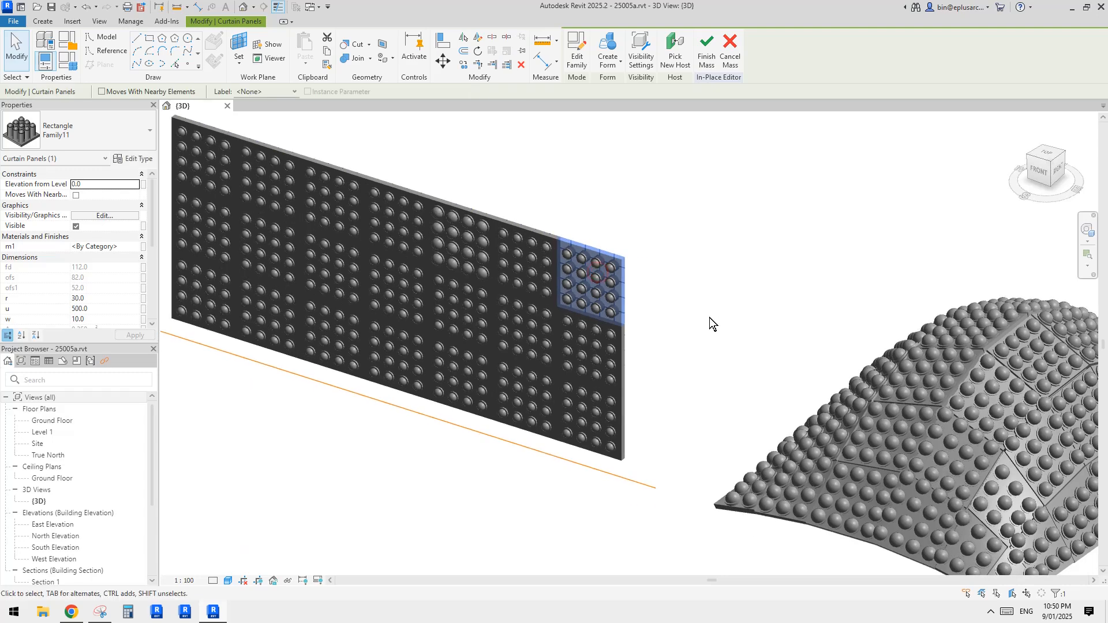
scroll(605, 255, "down", 3)
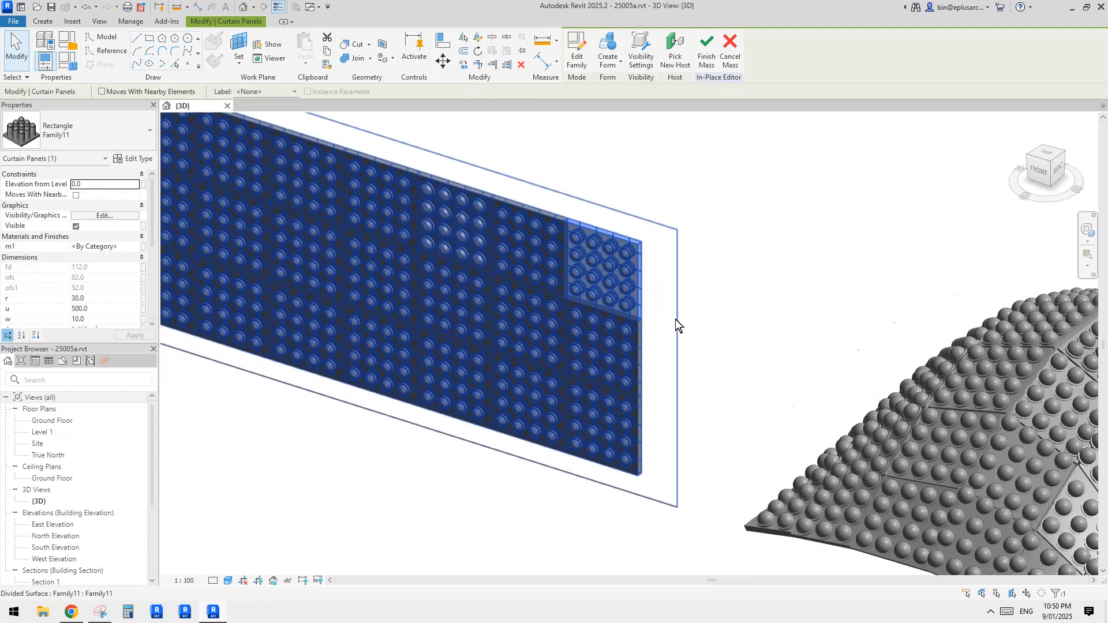
middle_click_drag(675, 320, 497, 261, "shift")
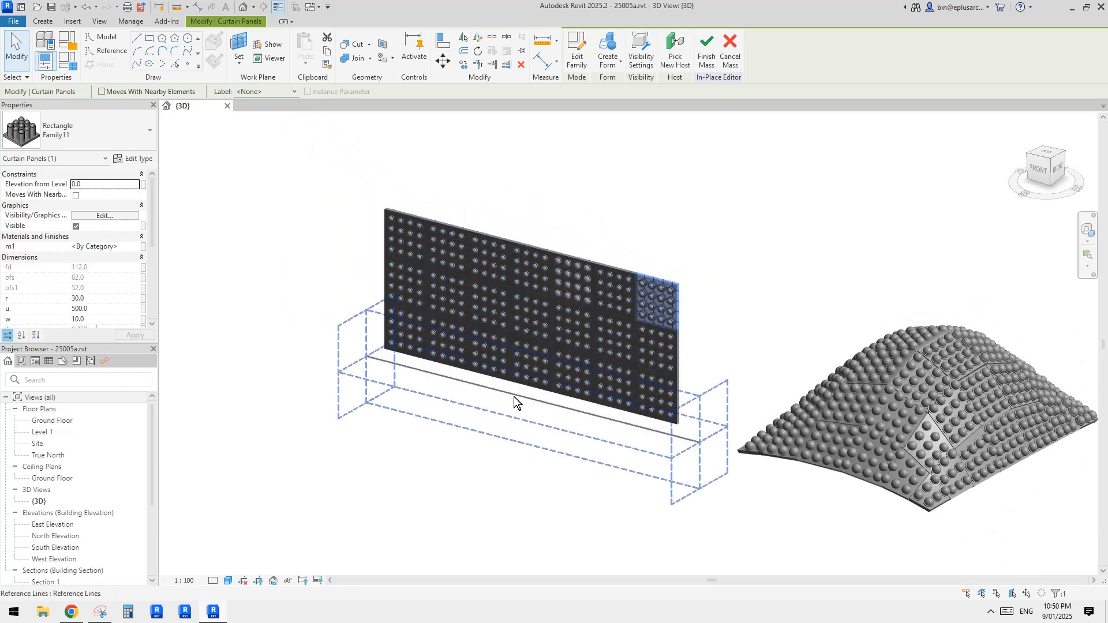
middle_click_drag(669, 307, 930, 447, "shift")
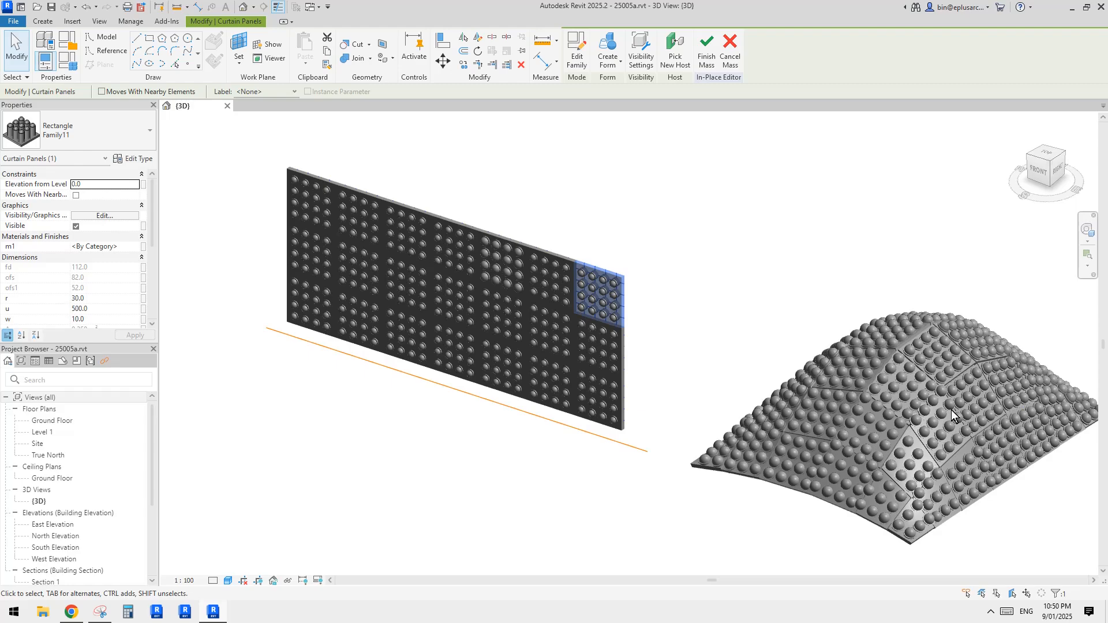
middle_click_drag(778, 424, 541, 321, "shift")
scroll(625, 351, "up", 8)
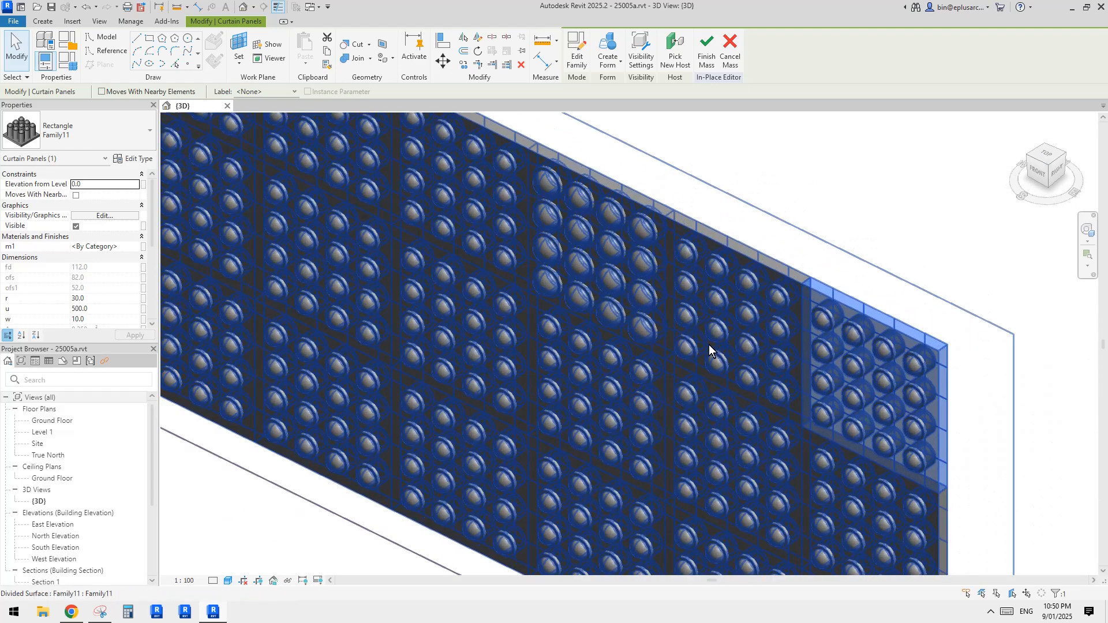
scroll(722, 323, "down", 2)
key("Escape")
left_click(708, 286)
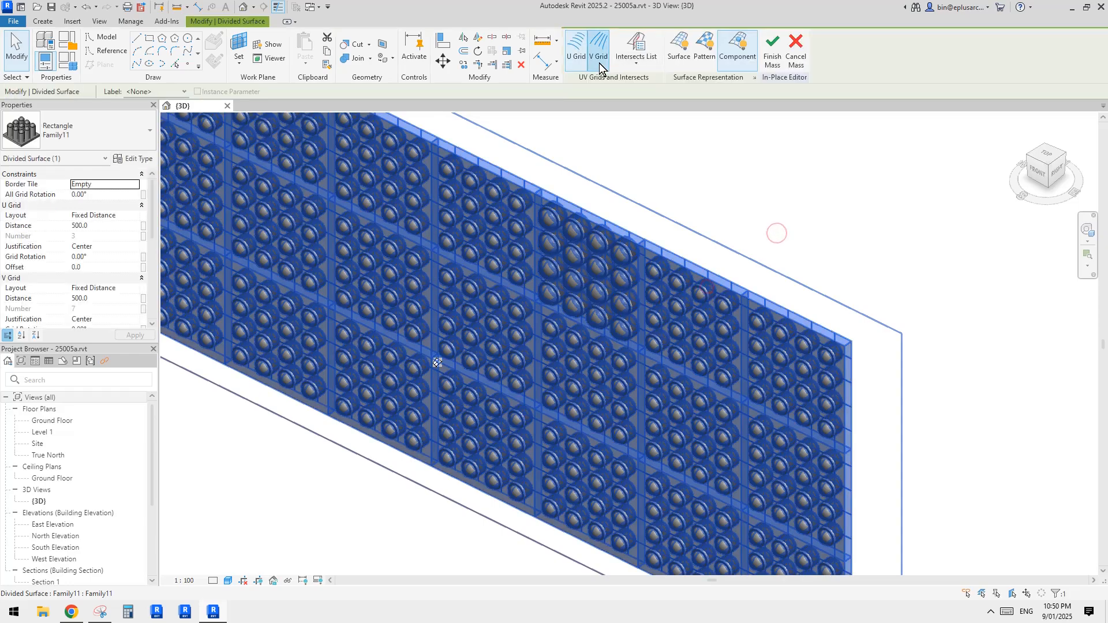
scroll(729, 142, "up", 2)
scroll(757, 226, "down", 2)
scroll(755, 311, "up", 2)
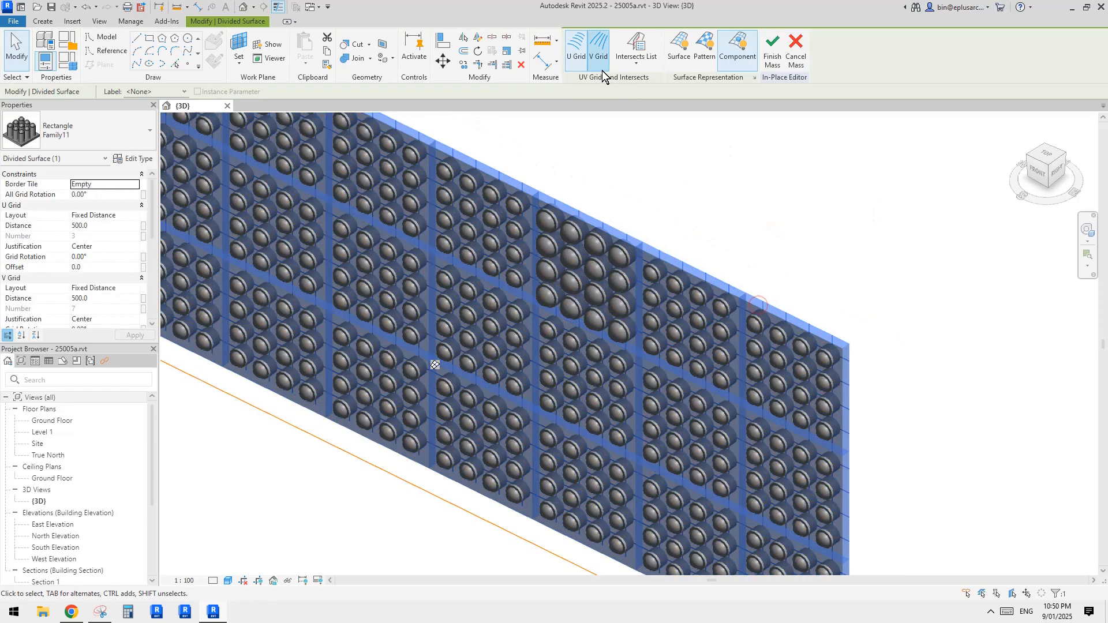
key("Escape")
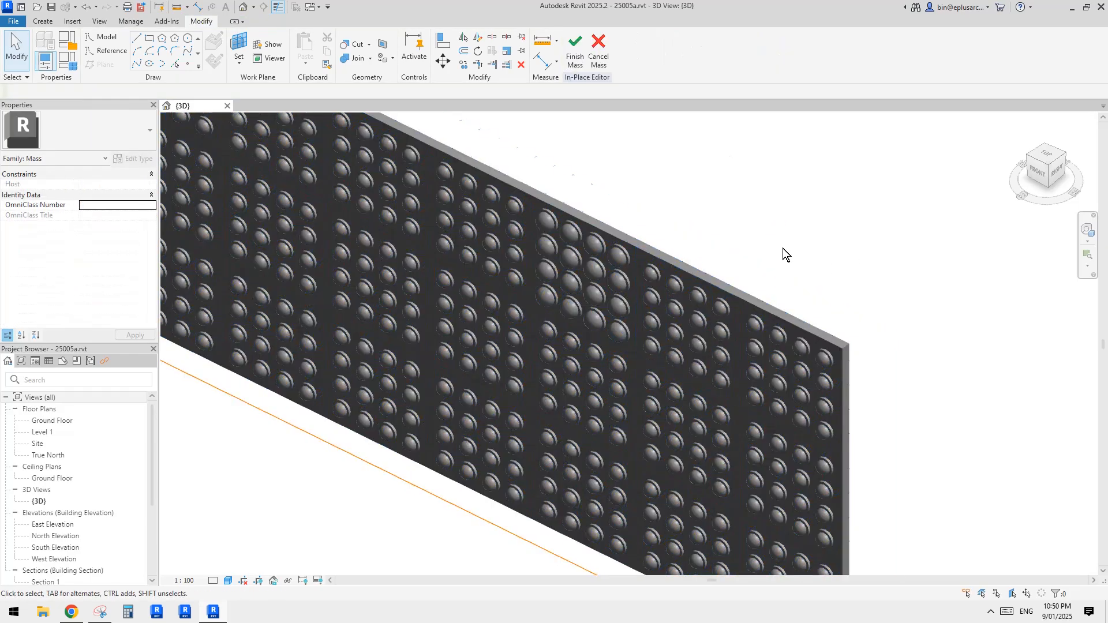
Select all curtain panels of the flat wall, set their r dimension to 40, and finish the mass.
left_click(711, 272)
key("Tab")
left_click(716, 262)
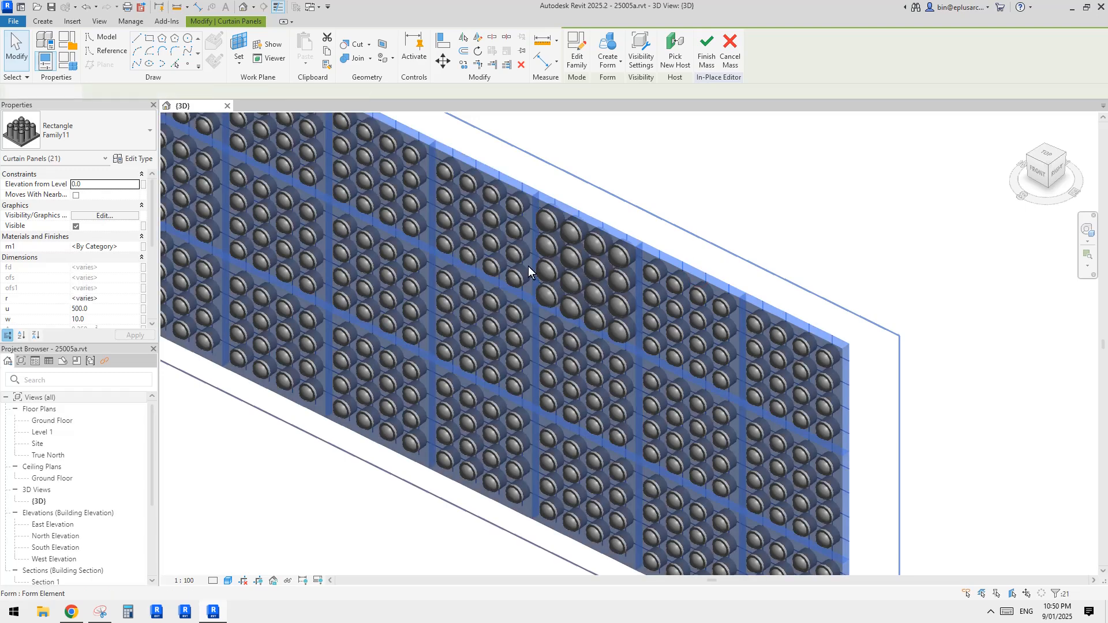
left_click(116, 299)
type("40")
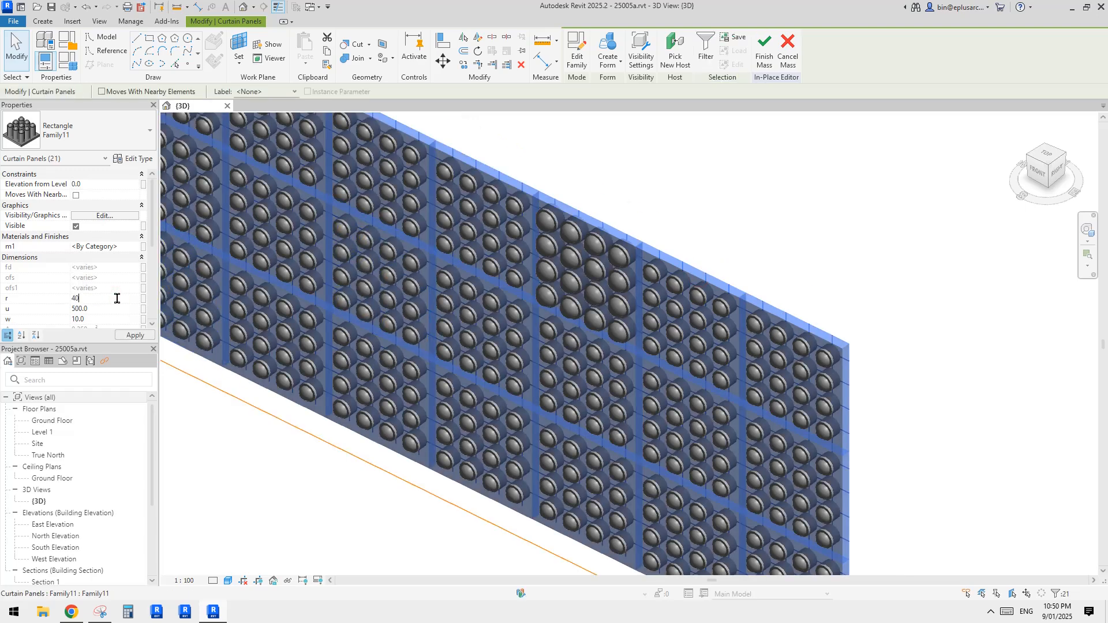
left_click(741, 205)
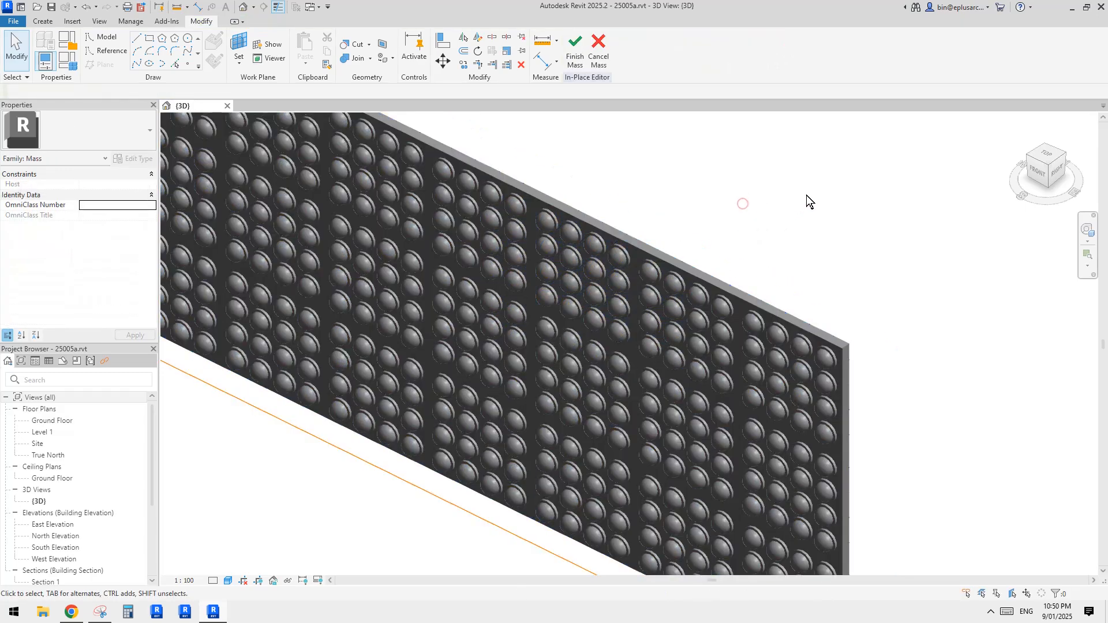
middle_click_drag(806, 195, 843, 183, "shift")
left_click(569, 58)
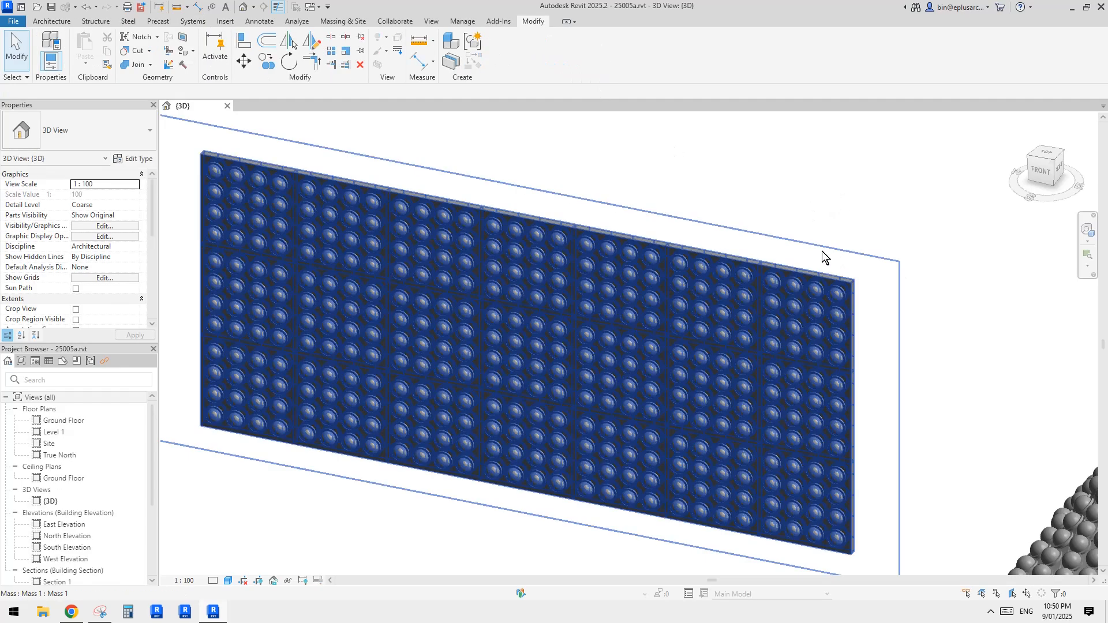
Inspect the finished flat wall's sphere pattern from different angles and distances.
mouse_move(797, 282)
middle_mouse_down("shift")
mouse_move(889, 288)
mouse_move(785, 280)
middle_mouse_up("shift")
middle_click_drag(878, 278, 744, 276)
middle_click_drag(744, 276, 837, 312, "shift")
scroll(625, 270, "up", 1)
middle_click_drag(625, 270, 552, 257)
scroll(619, 186, "up", 1)
middle_click_drag(356, 199, 455, 207)
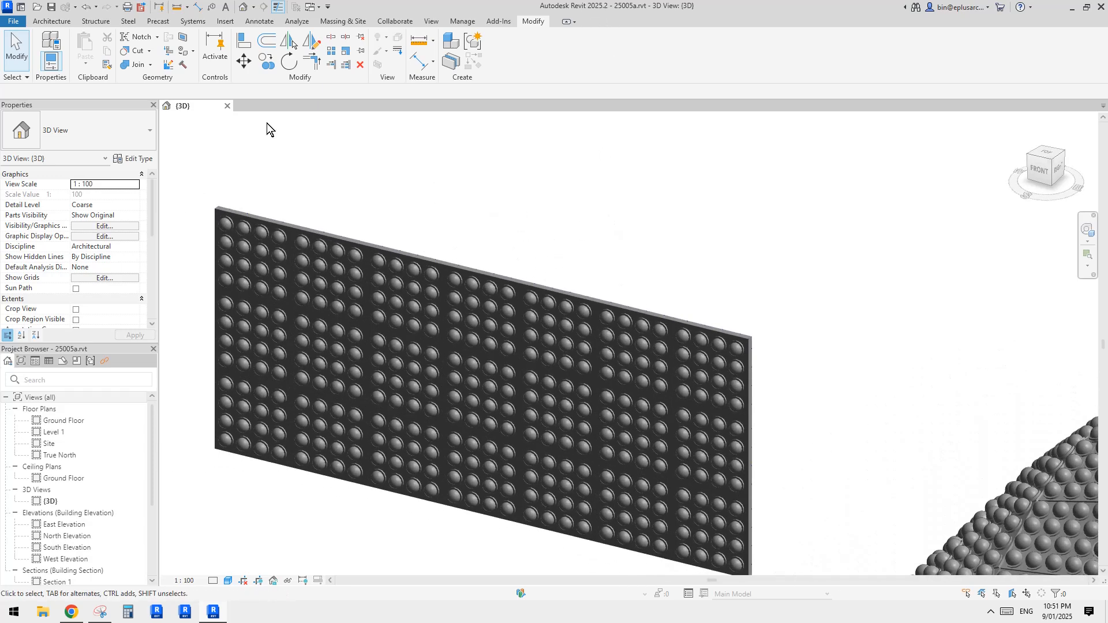
Close 25005a.rvt without saving and create a new family from the Metric Generic Model Pattern Based template.
left_click(227, 105)
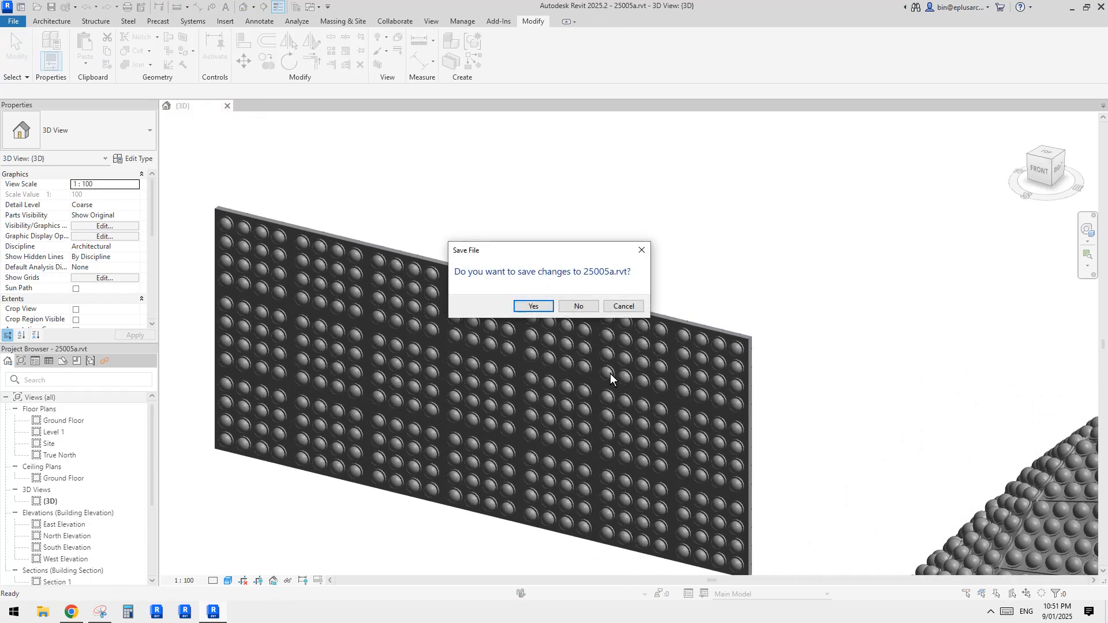
left_click(579, 307)
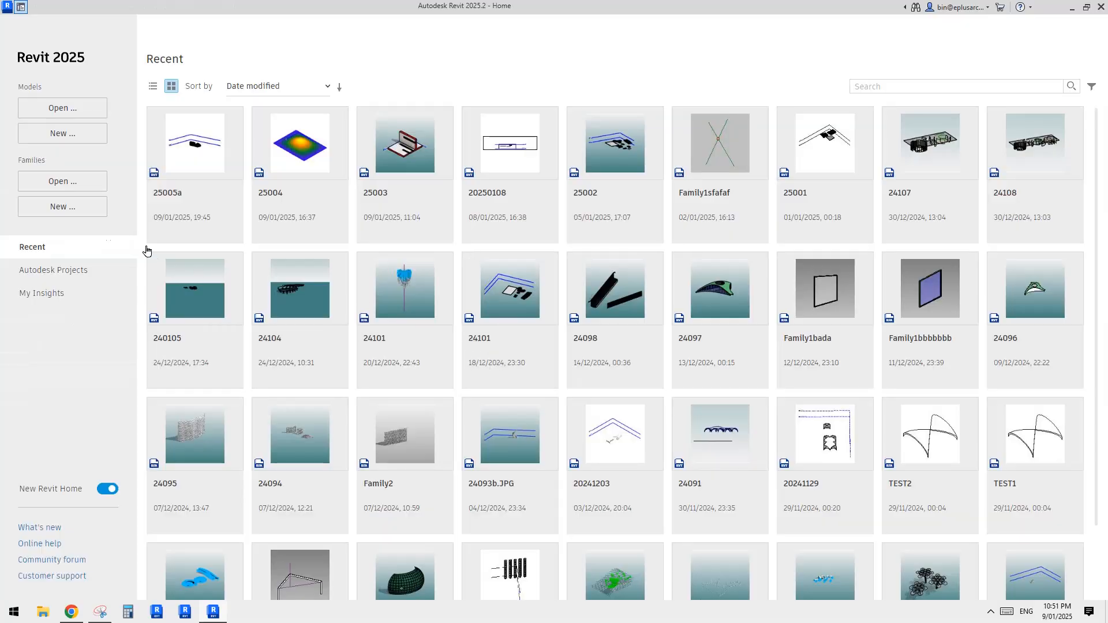
left_click(72, 211)
left_click_drag(651, 215, 614, 234)
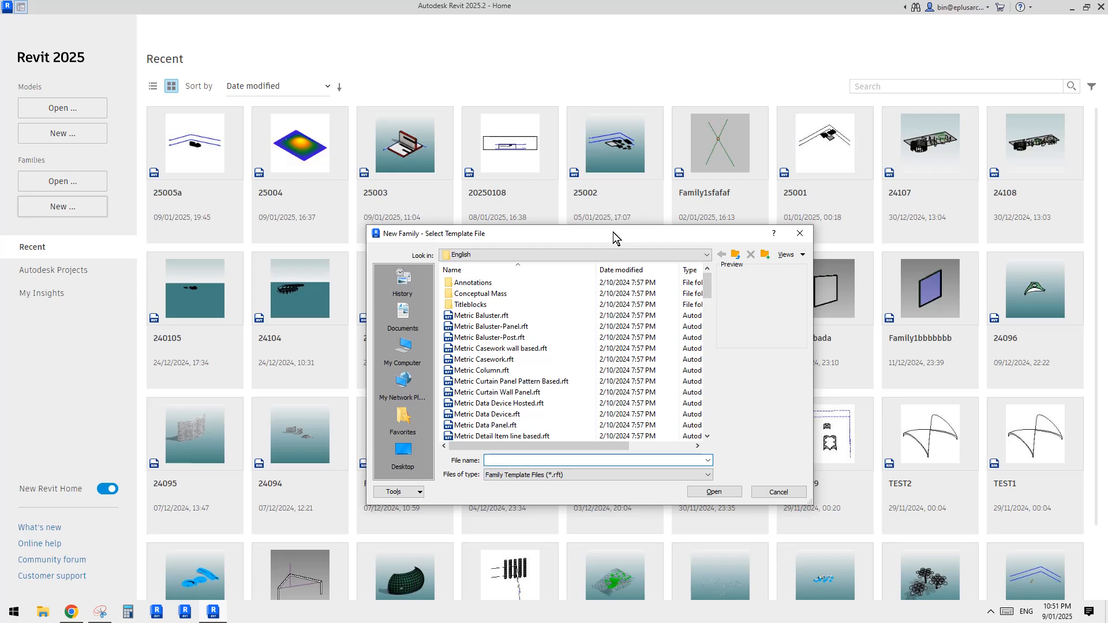
left_click(708, 328)
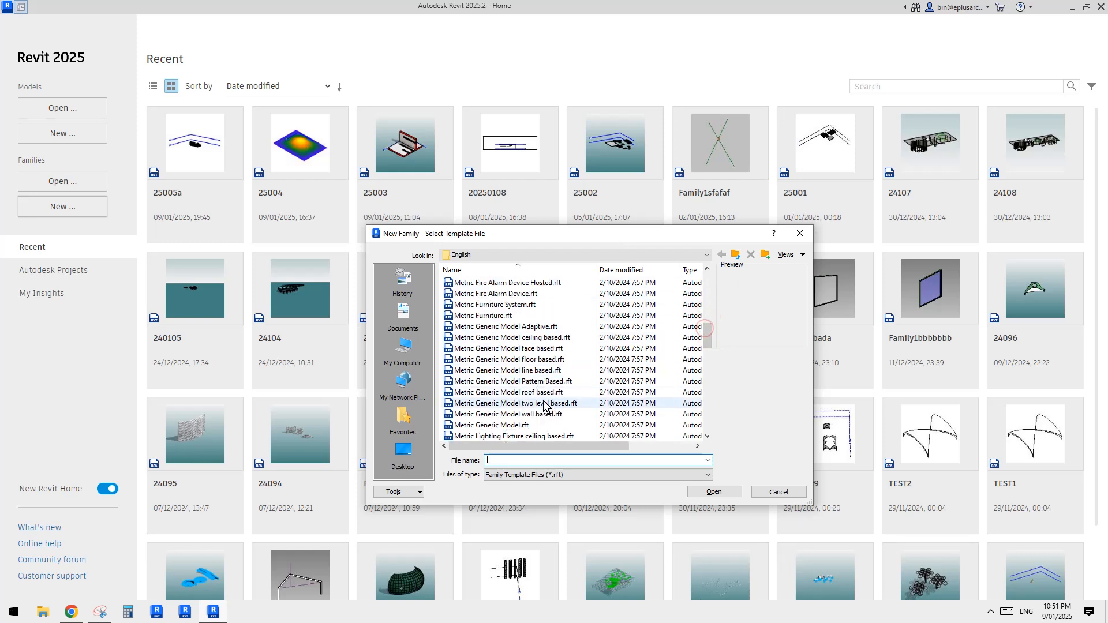
scroll(543, 404, "down", 2)
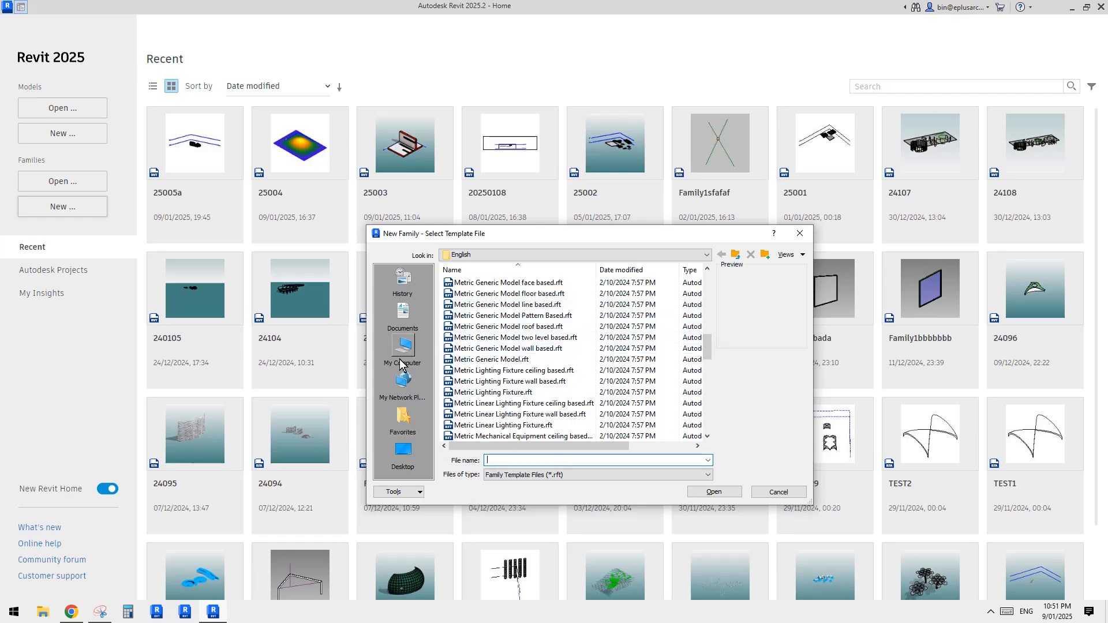
double_click(533, 316)
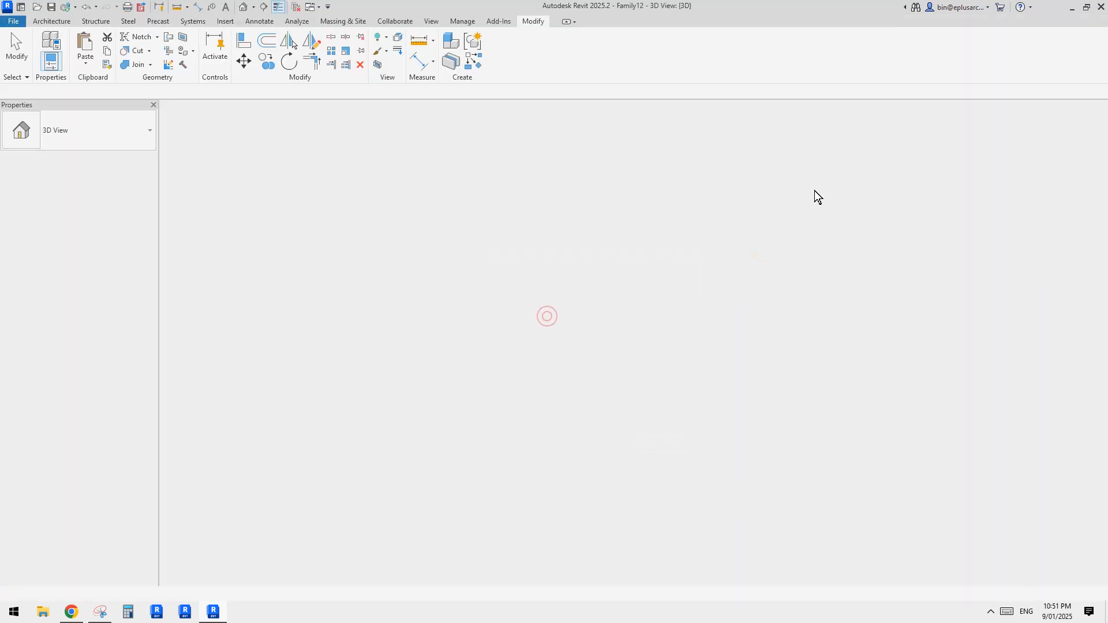
Examine the new family's pattern grid, adaptive points and reference lines in the 3D view, picking out one reference line.
scroll(715, 306, "up", 4)
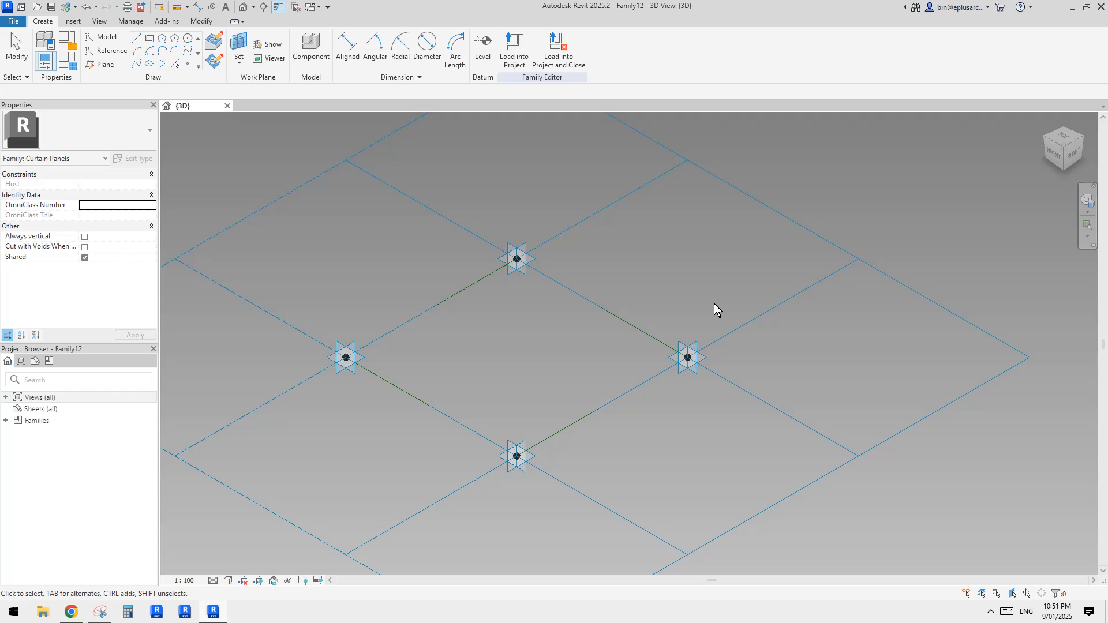
left_click(617, 312)
middle_click_drag(618, 314, 777, 312)
middle_click_drag(776, 312, 759, 323, "shift")
scroll(758, 322, "down", 3)
left_click(826, 307)
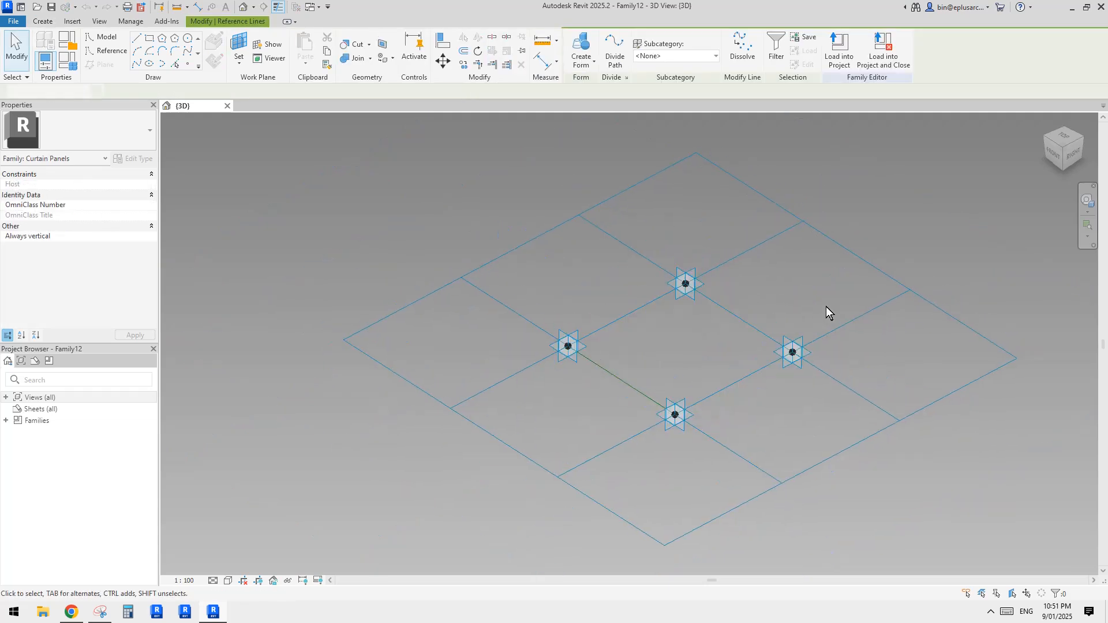
Set the tile pattern grid's horizontal and vertical spacing to 500.
left_click(873, 270)
middle_click_drag(688, 257, 660, 279)
middle_click_drag(262, 207, 239, 200, "shift")
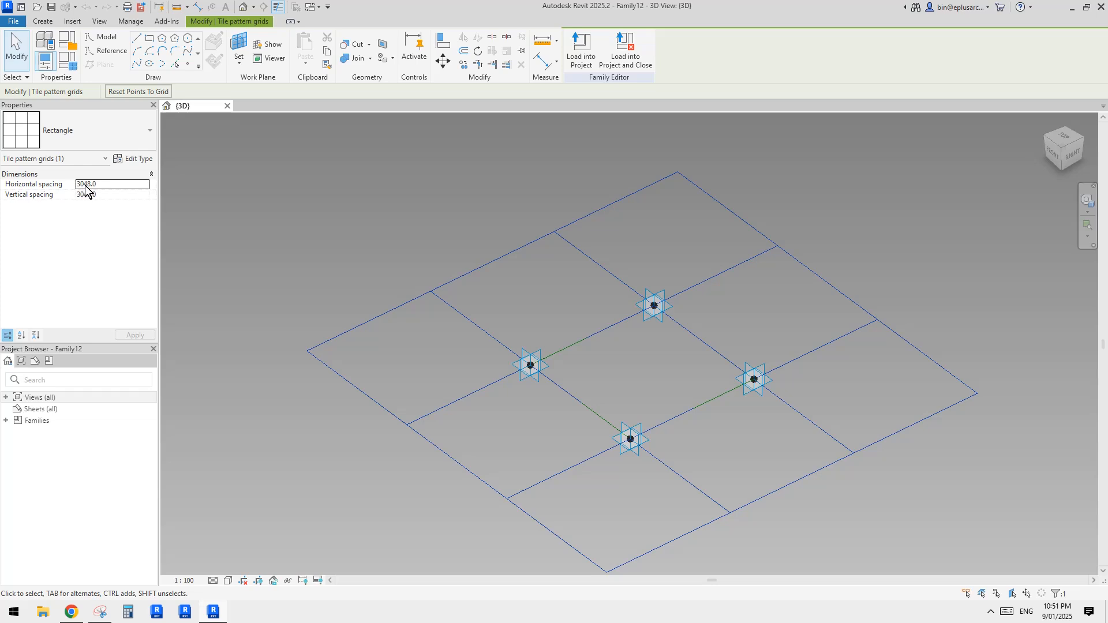
left_click(115, 188)
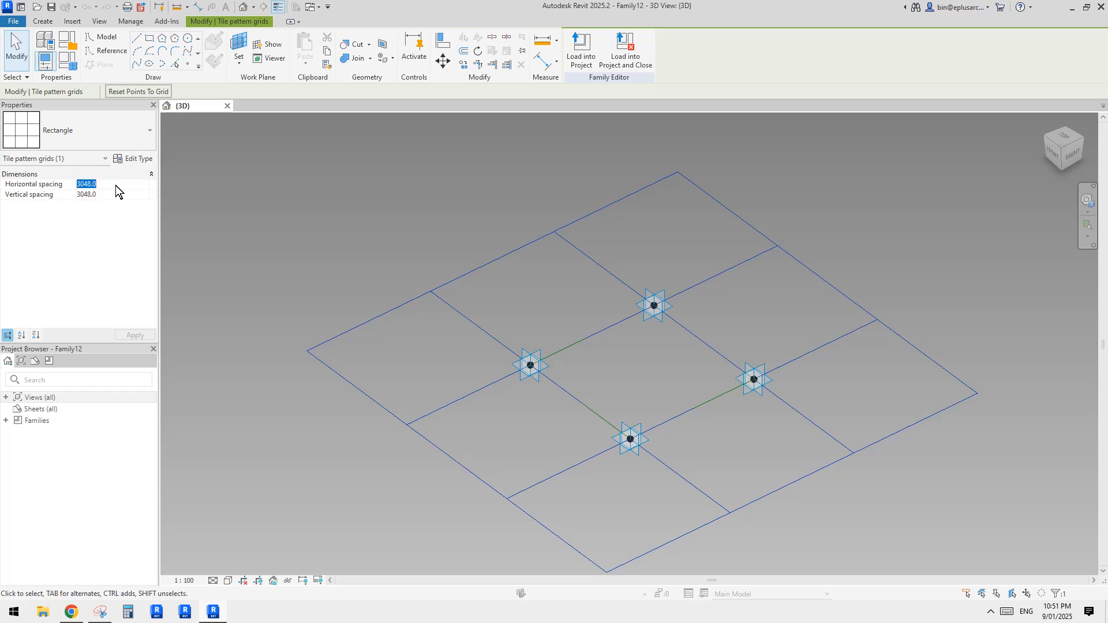
type("500")
key("Tab")
type("500")
key("Return")
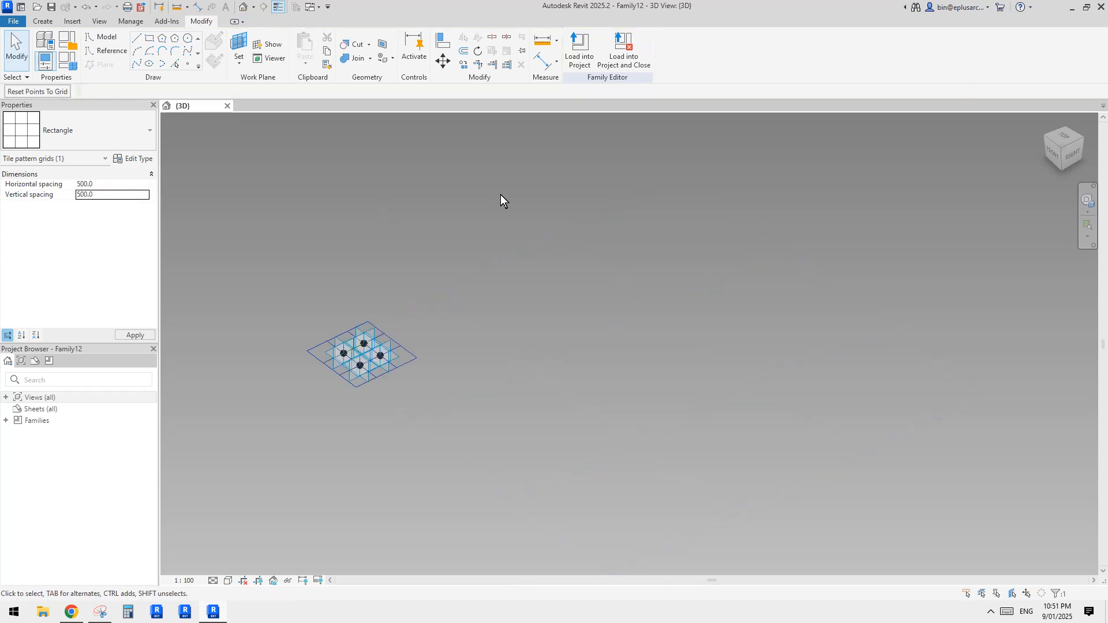
key("Escape")
Create a flat surface form from the four reference lines of the central grid cell, choosing the planar form instead of the extrusion.
scroll(409, 357, "up", 1)
middle_click_drag(327, 363, 618, 367)
scroll(605, 368, "up", 5)
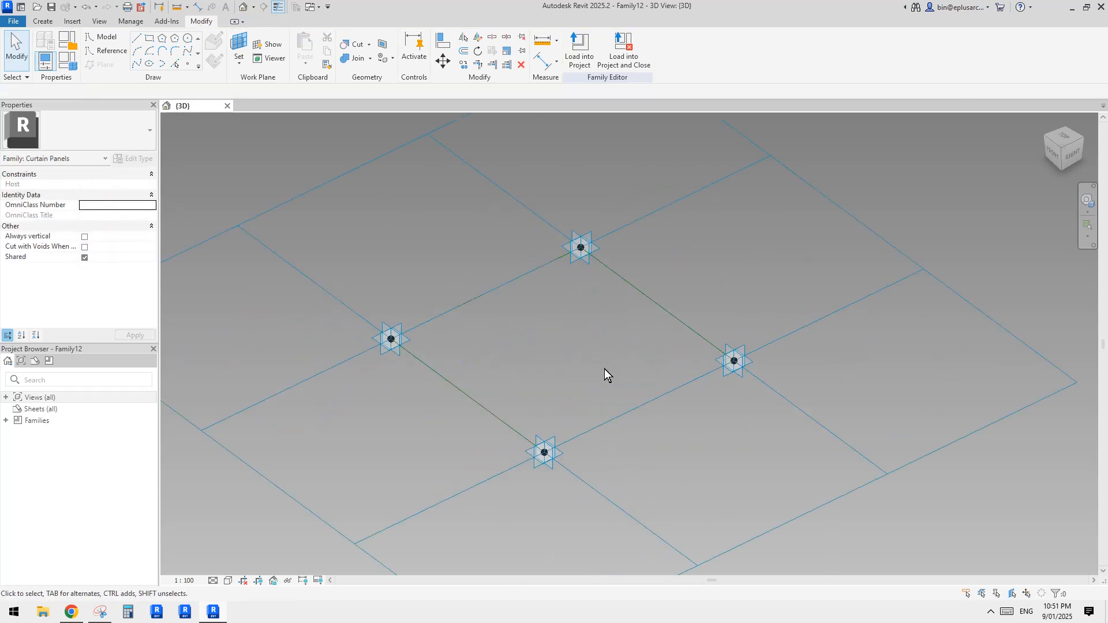
key("Tab")
left_click(632, 297)
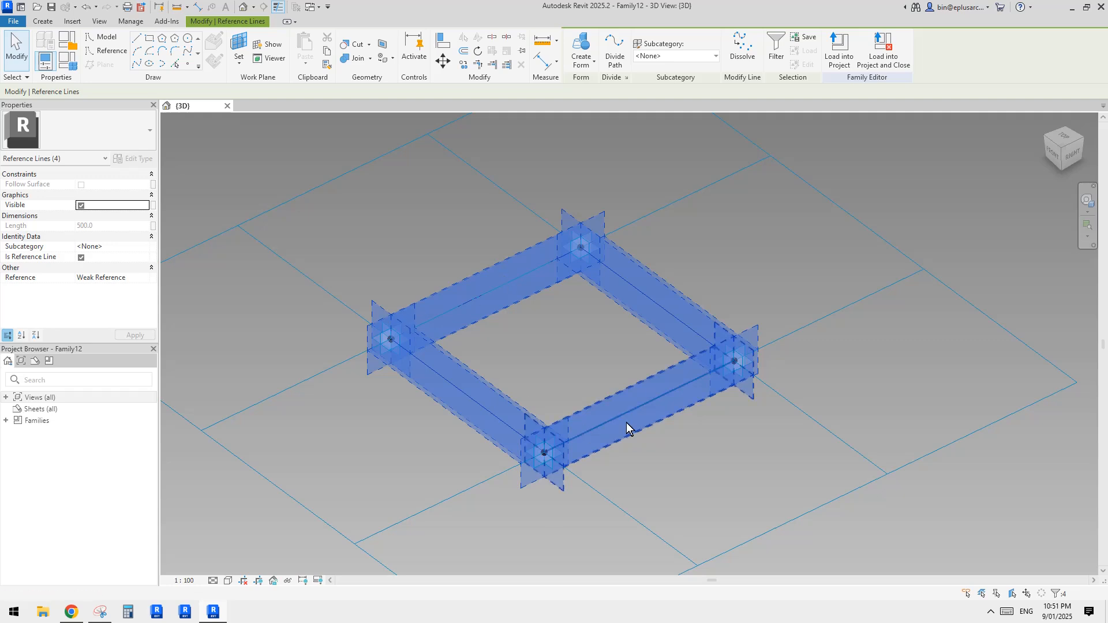
left_click(582, 44)
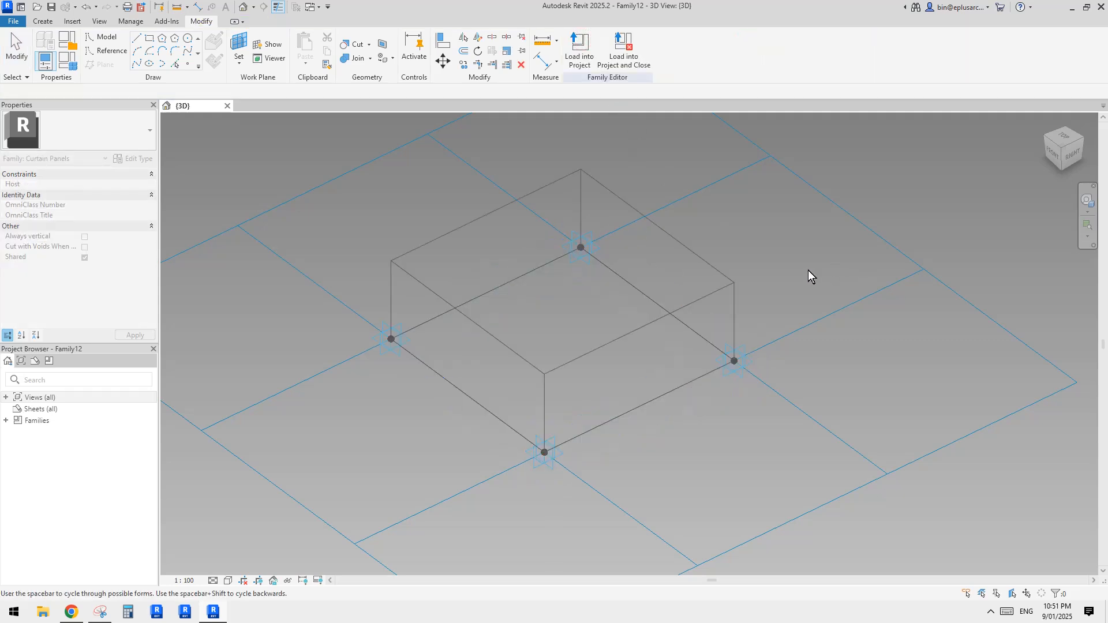
key("space")
key("space")
key("space")
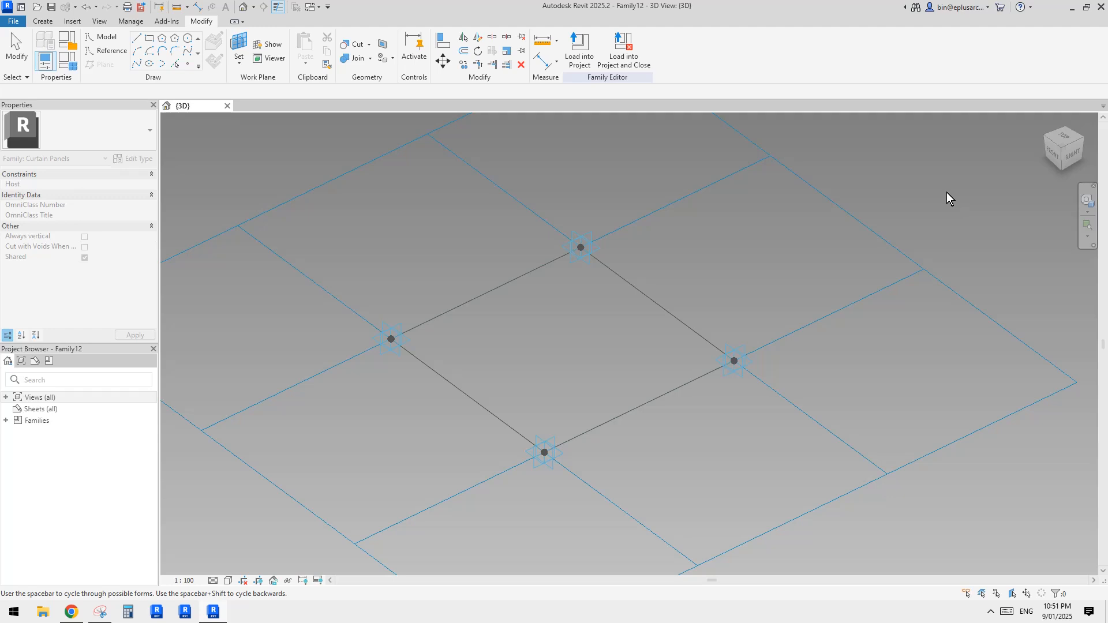
key("space")
key("space")
middle_click_drag(625, 348, 600, 364)
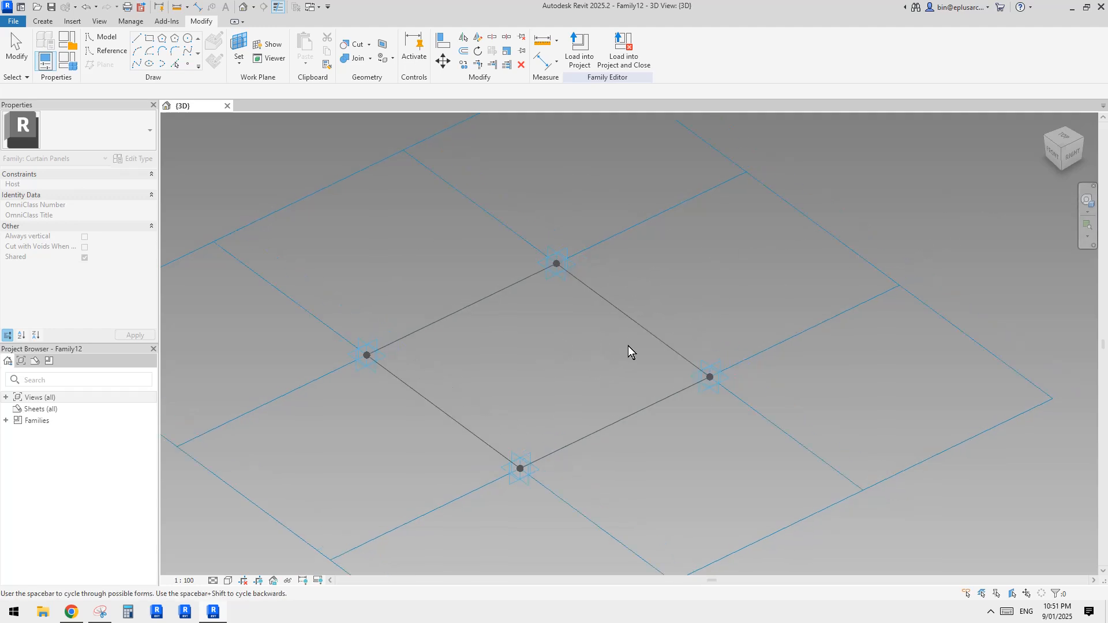
left_click(954, 224)
middle_click_drag(760, 382, 794, 345)
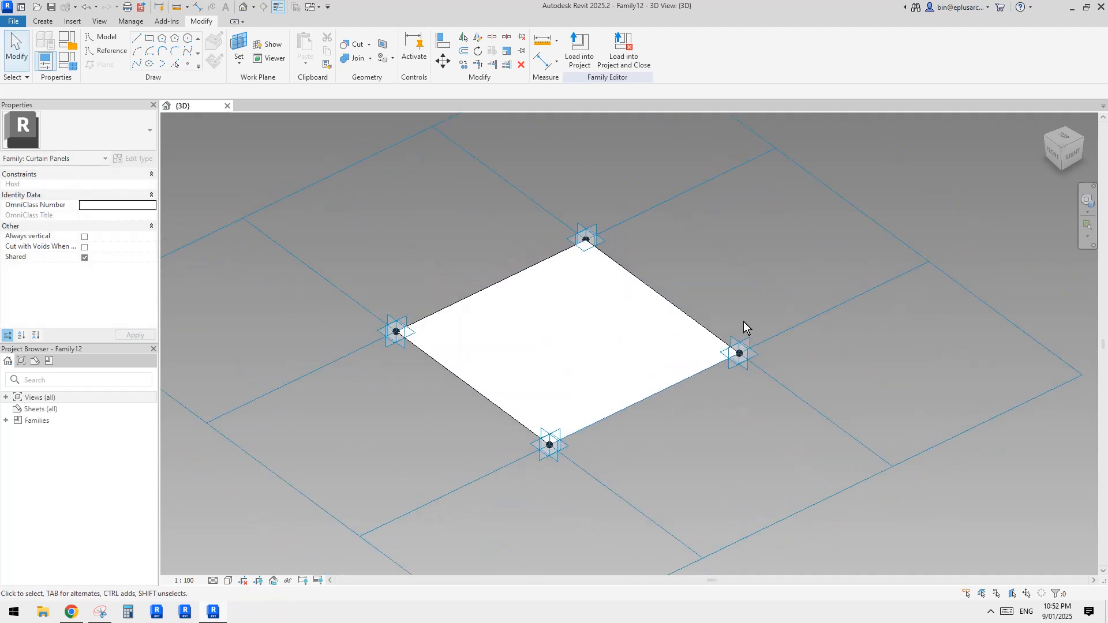
Divide the new planar surface into a UV grid.
left_click(608, 337)
scroll(587, 249, "up", 1)
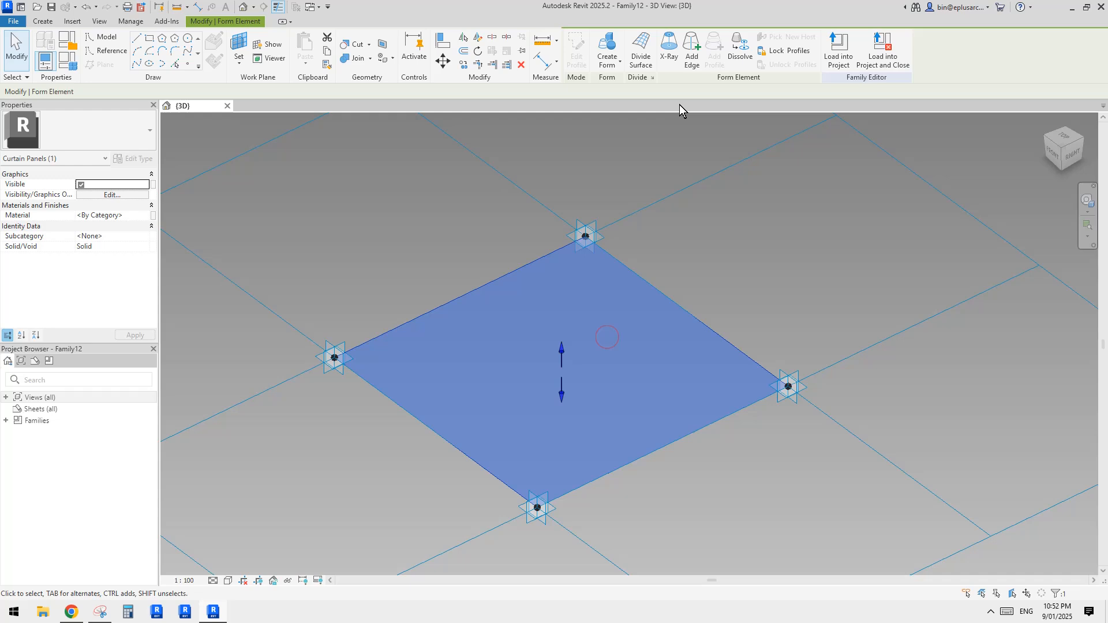
left_click(646, 63)
middle_click_drag(680, 292, 546, 384, "shift")
mouse_move(566, 326)
middle_mouse_down("shift")
mouse_move(539, 329)
mouse_move(575, 316)
mouse_move(549, 317)
mouse_move(559, 311)
middle_mouse_up("shift")
scroll(549, 306, "up", 1)
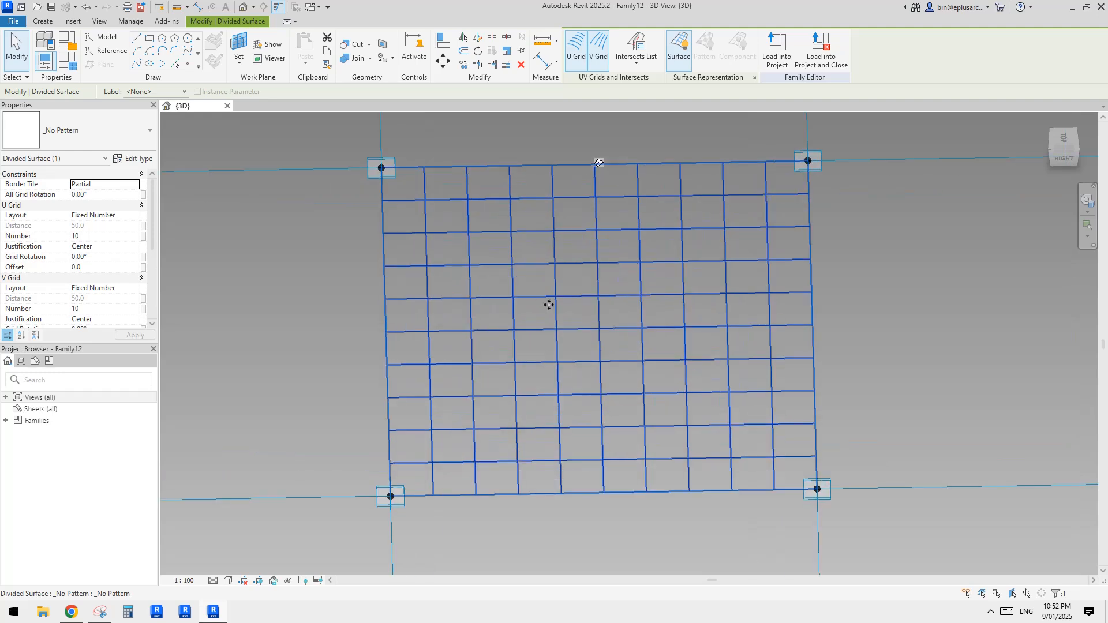
scroll(572, 302, "down", 1)
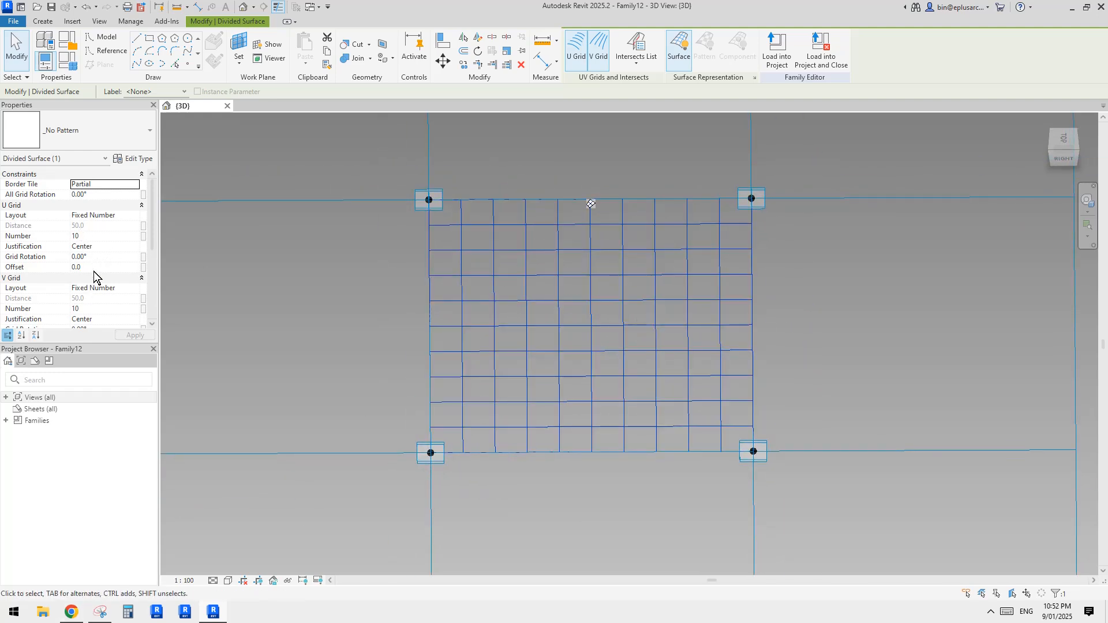
scroll(562, 324, "up", 1)
Turn on the display of nodes in the divided surface's representation.
left_click(754, 79)
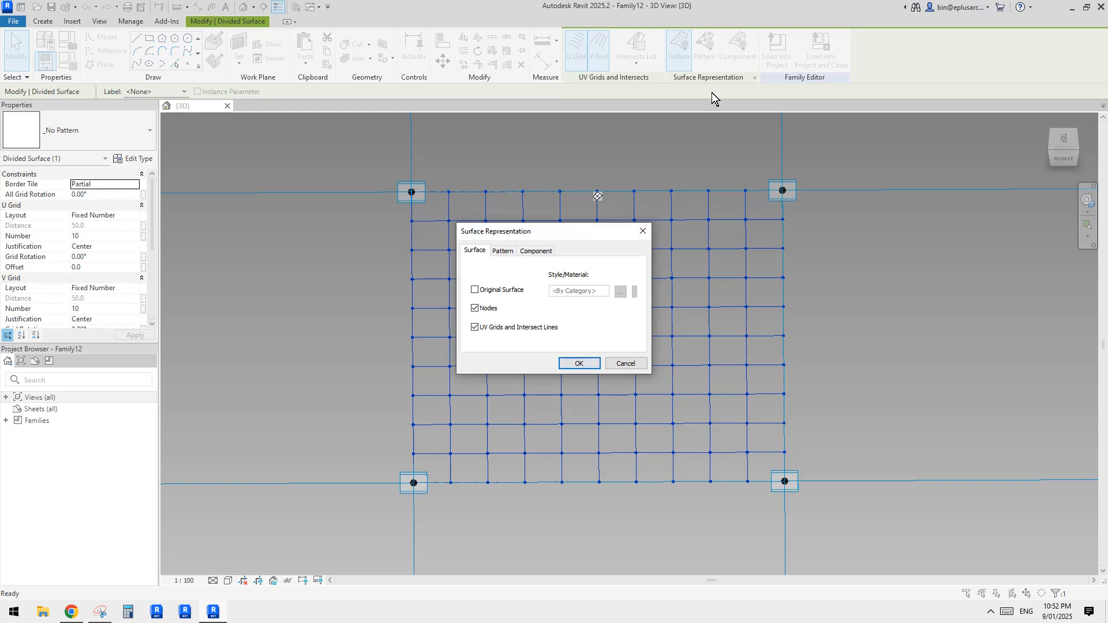
left_click(581, 363)
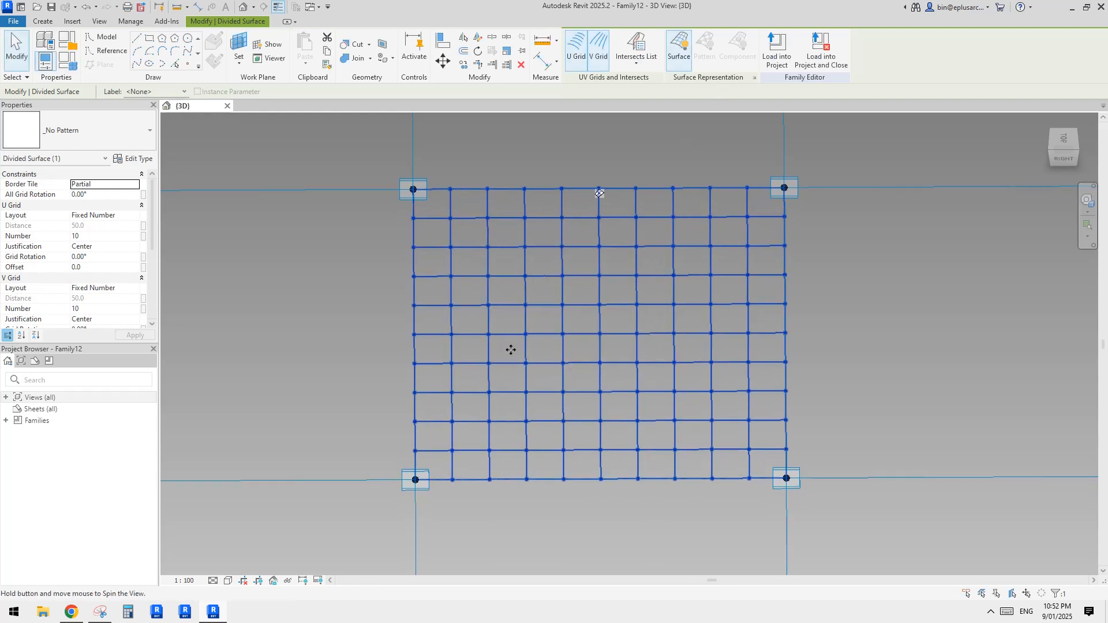
middle_click_drag(501, 332, 520, 334)
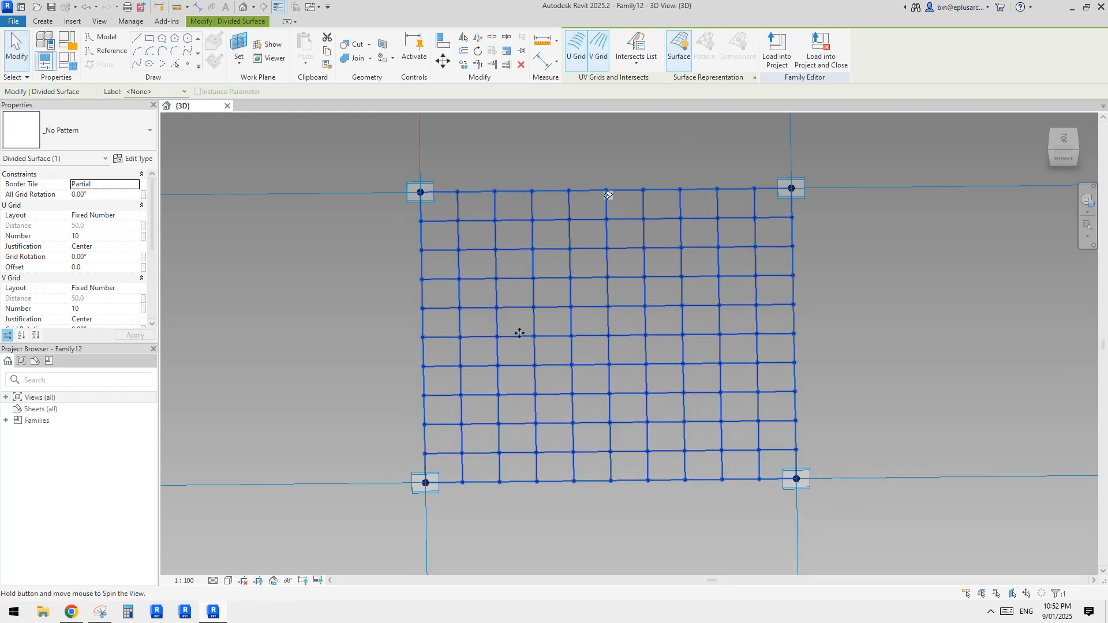
middle_click_drag(512, 268, 538, 306, "shift")
middle_click_drag(528, 241, 520, 243)
Set both the U grid and V grid numbers of the divided surface to 2.
left_click(508, 241)
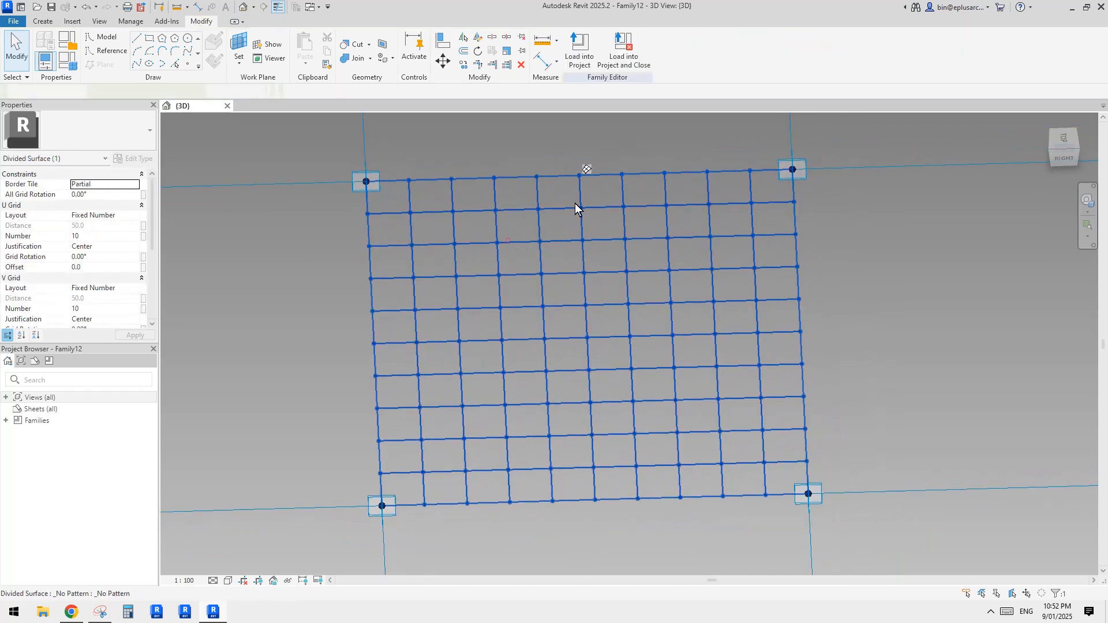
middle_click_drag(437, 295, 450, 291)
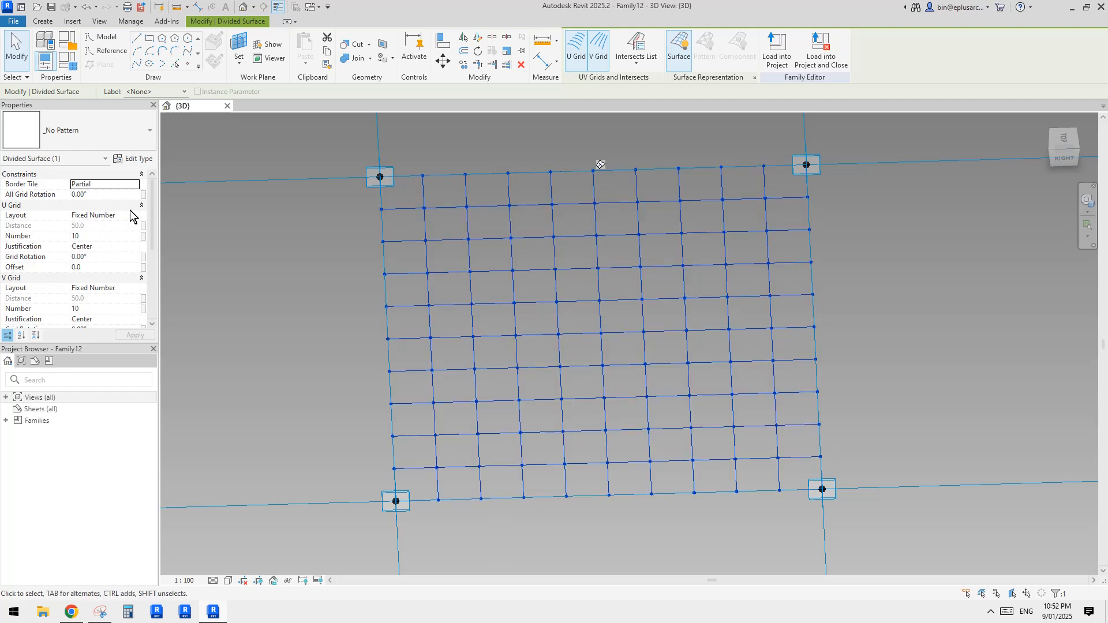
middle_click_drag(335, 243, 336, 234)
scroll(291, 216, "up", 1)
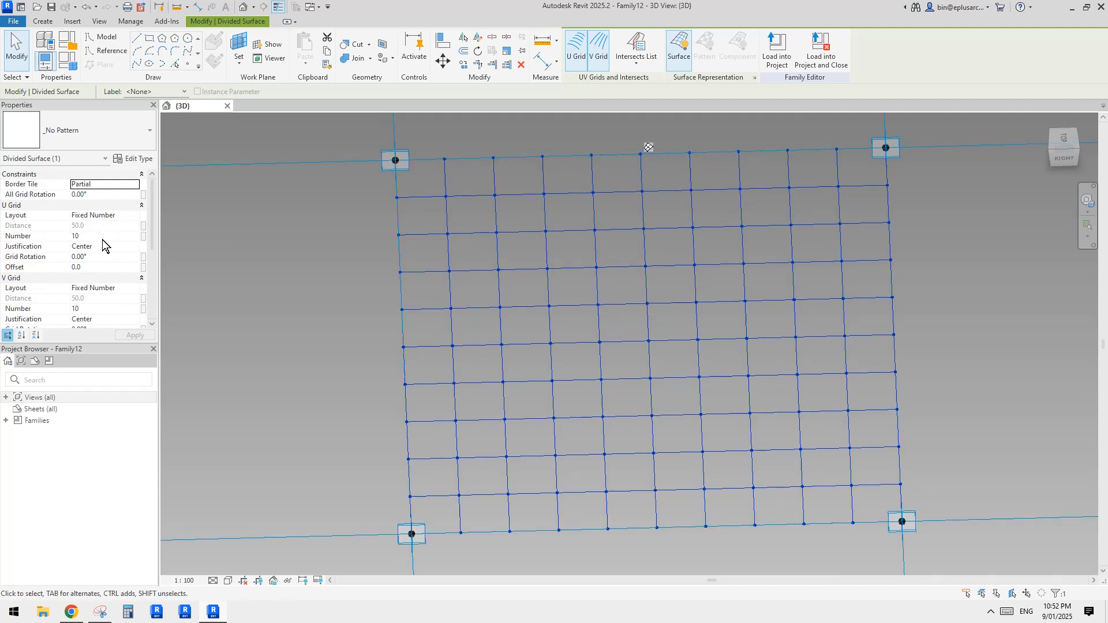
left_click(118, 234)
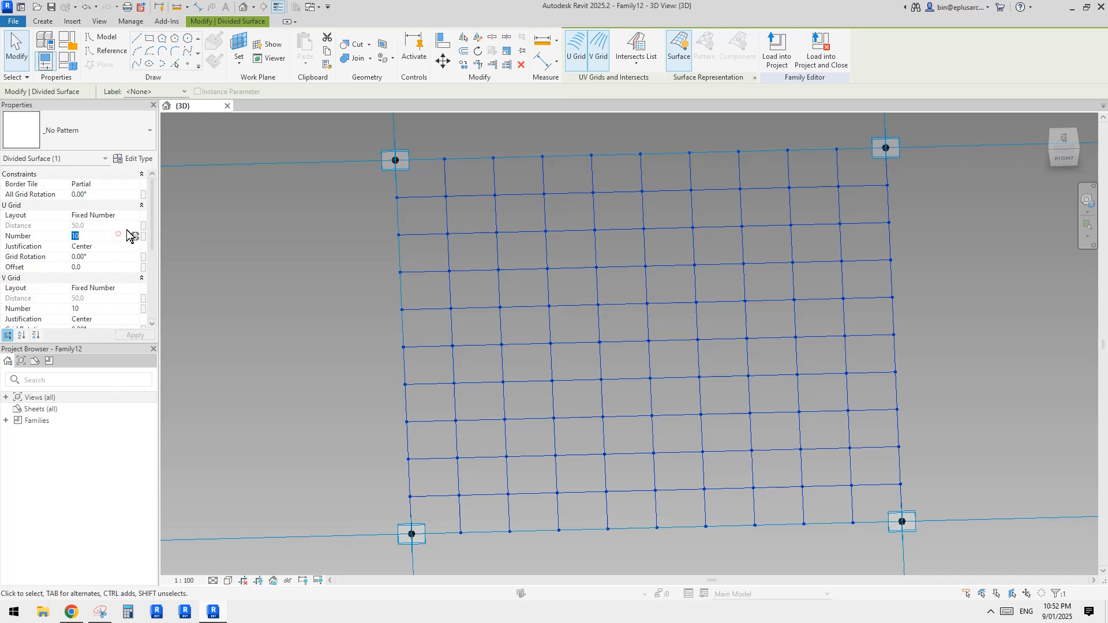
type("2")
left_click(102, 309)
type("2")
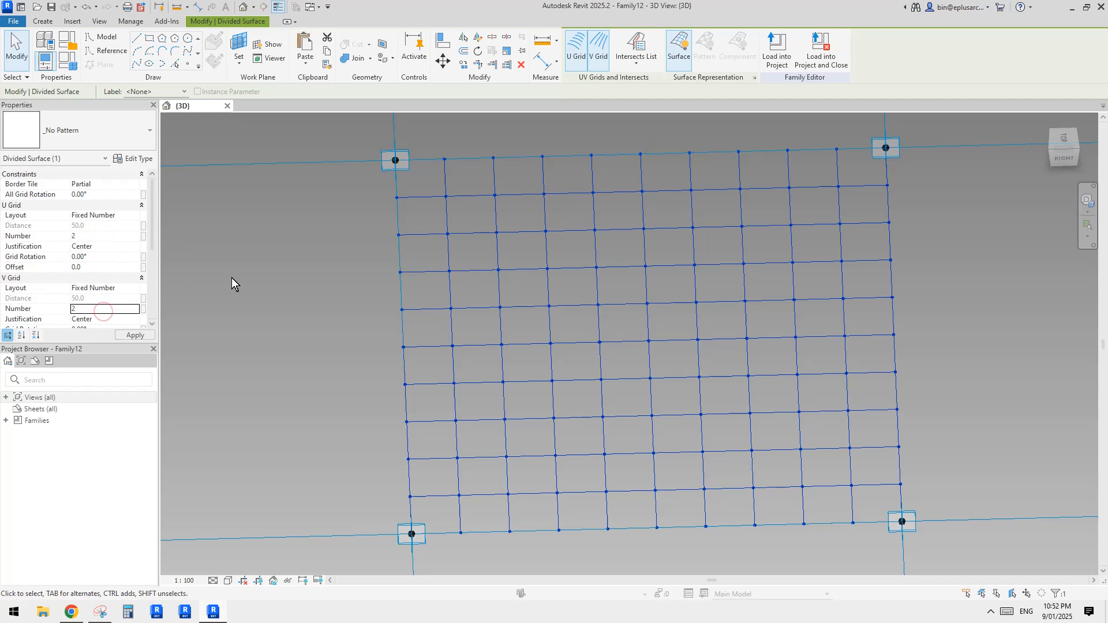
Set the U grid offset of the divided surface to 100.
scroll(655, 272, "down", 1)
middle_click_drag(652, 277, 643, 301, "shift")
scroll(643, 298, "down", 1)
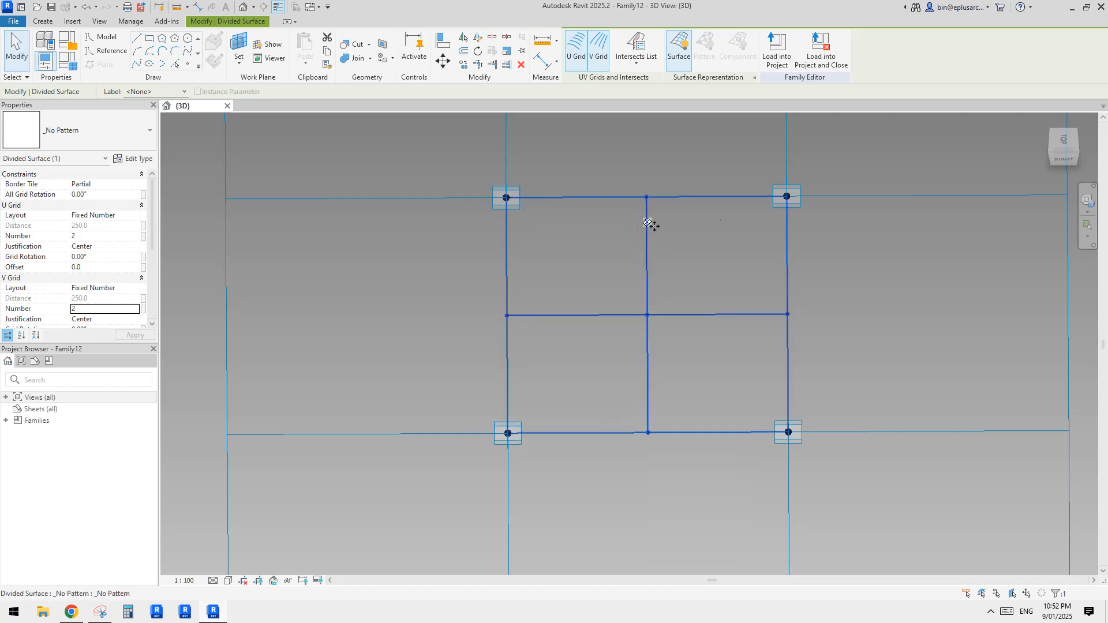
middle_click_drag(787, 293, 649, 228, "shift")
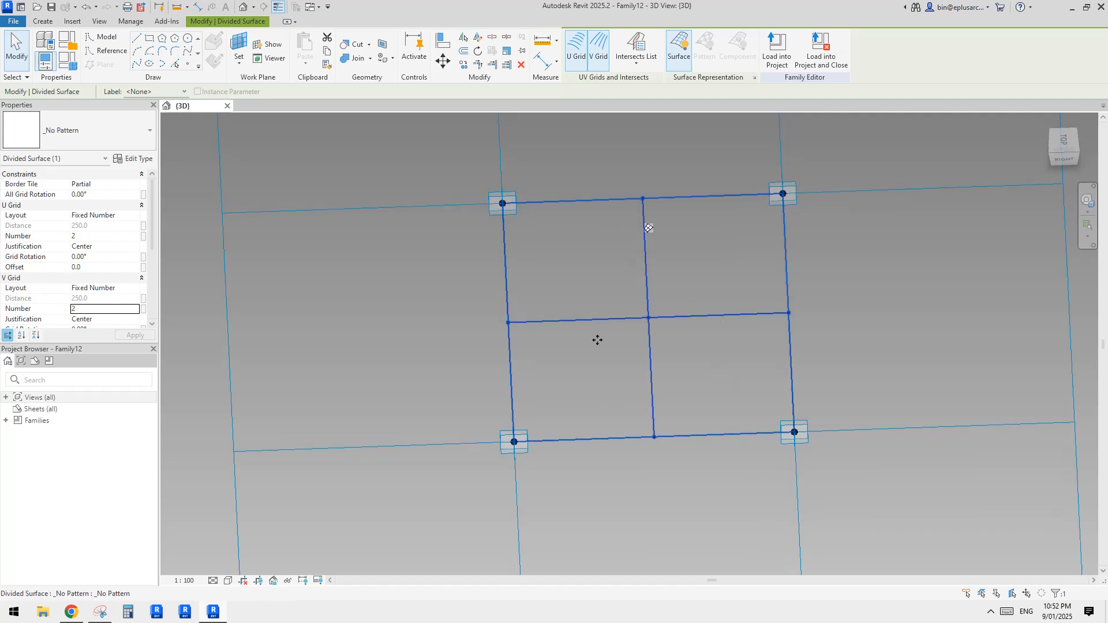
middle_click_drag(598, 340, 524, 321, "shift")
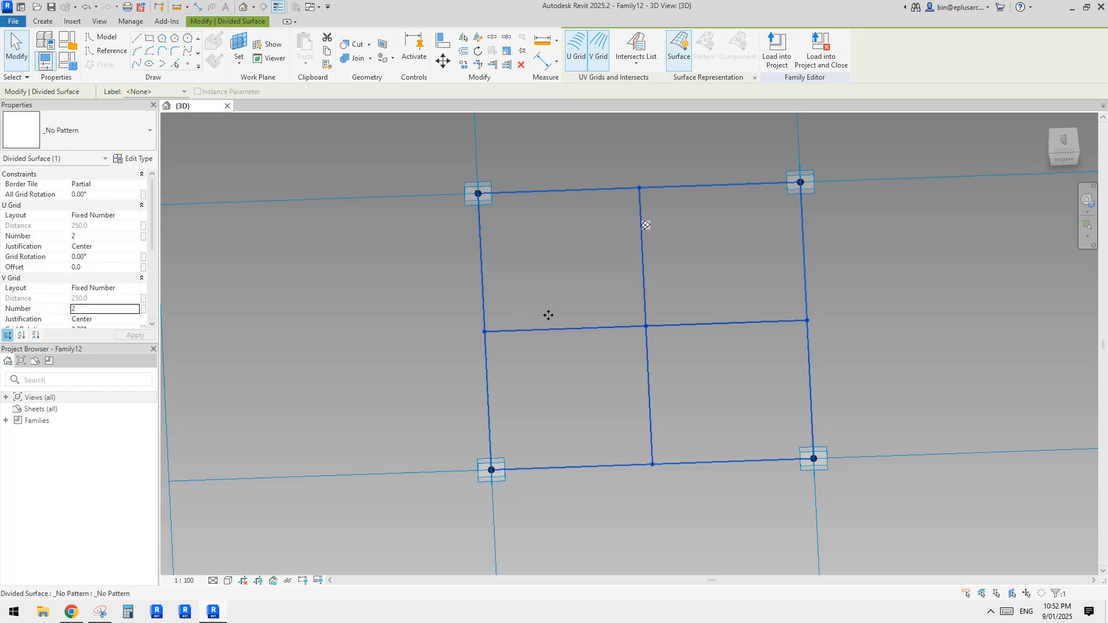
middle_click_drag(645, 329, 490, 292, "shift")
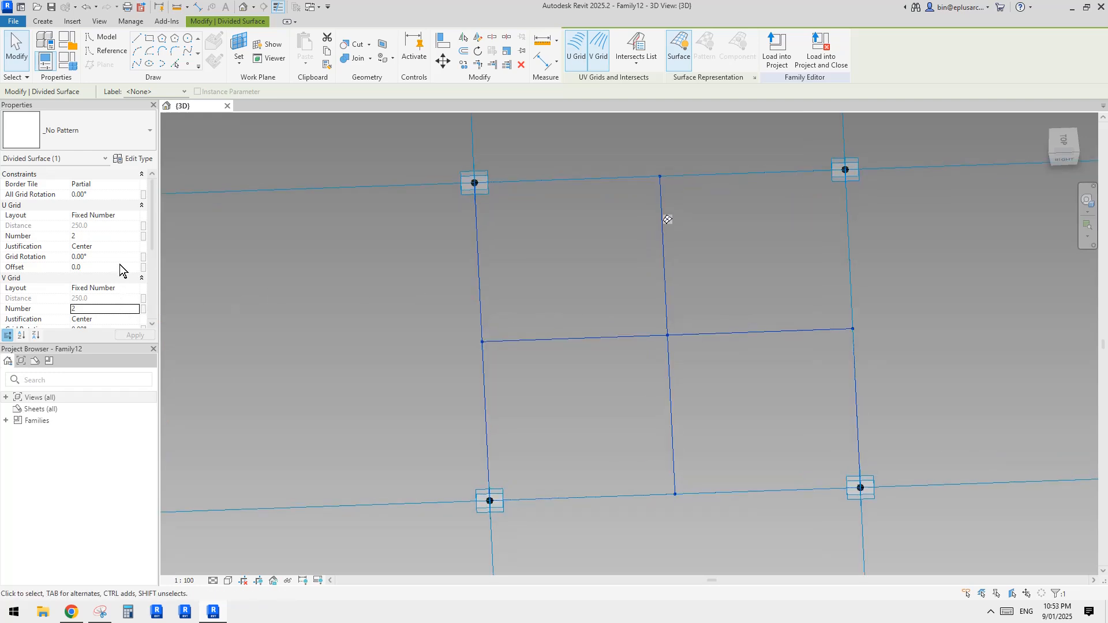
scroll(103, 275, "down", 2)
scroll(107, 276, "up", 2)
left_click(96, 266)
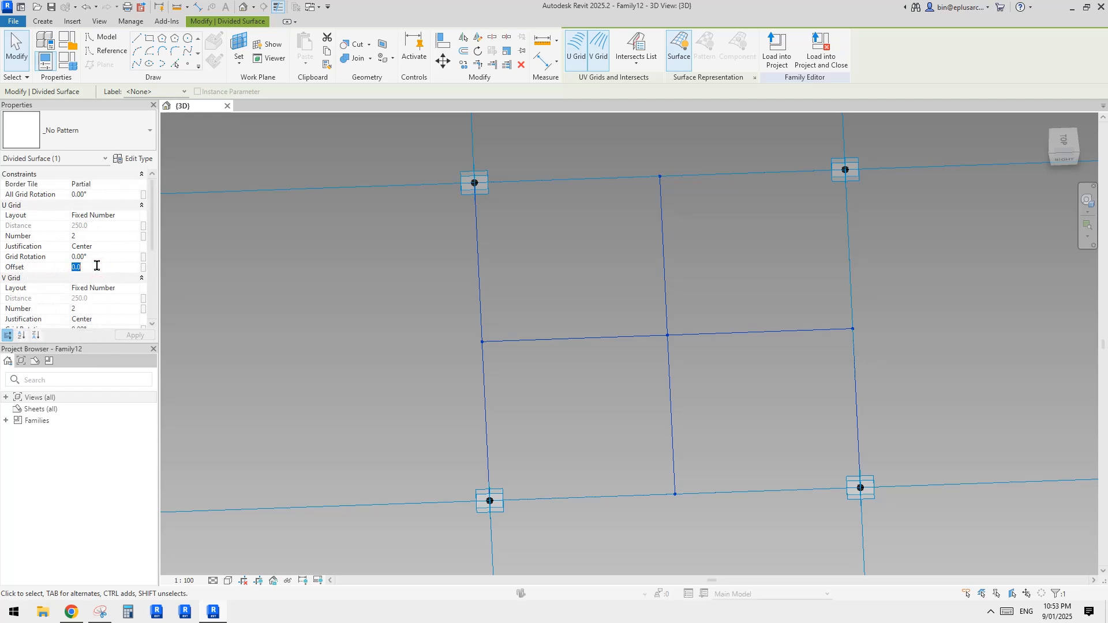
type("100")
key("Return")
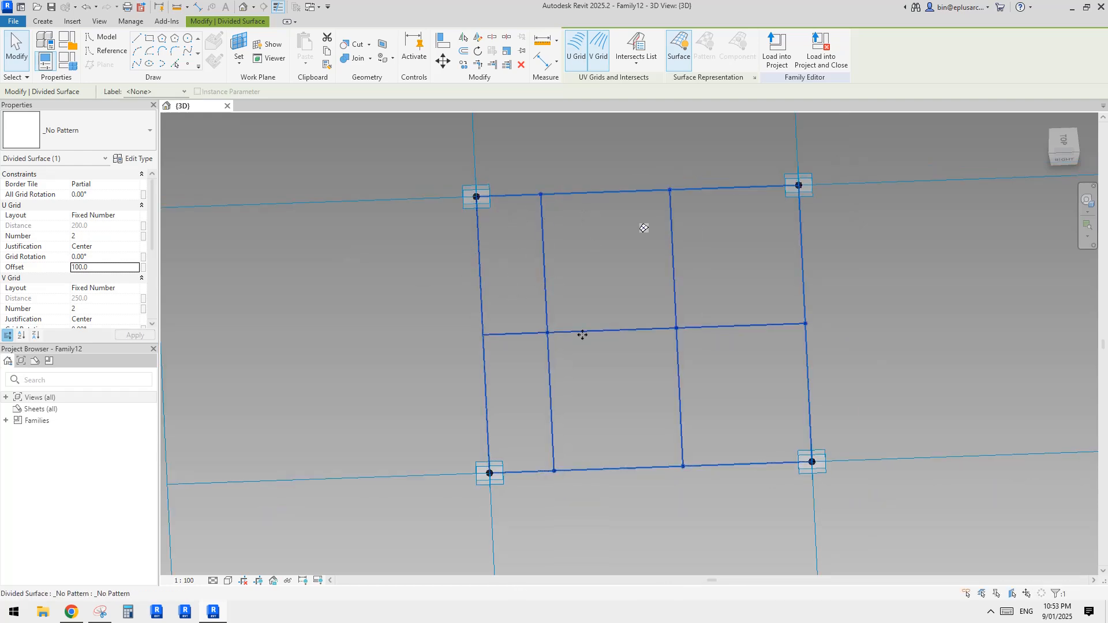
Set the V grid offset of the divided surface to 100.
scroll(73, 297, "down", 3)
left_click(96, 269)
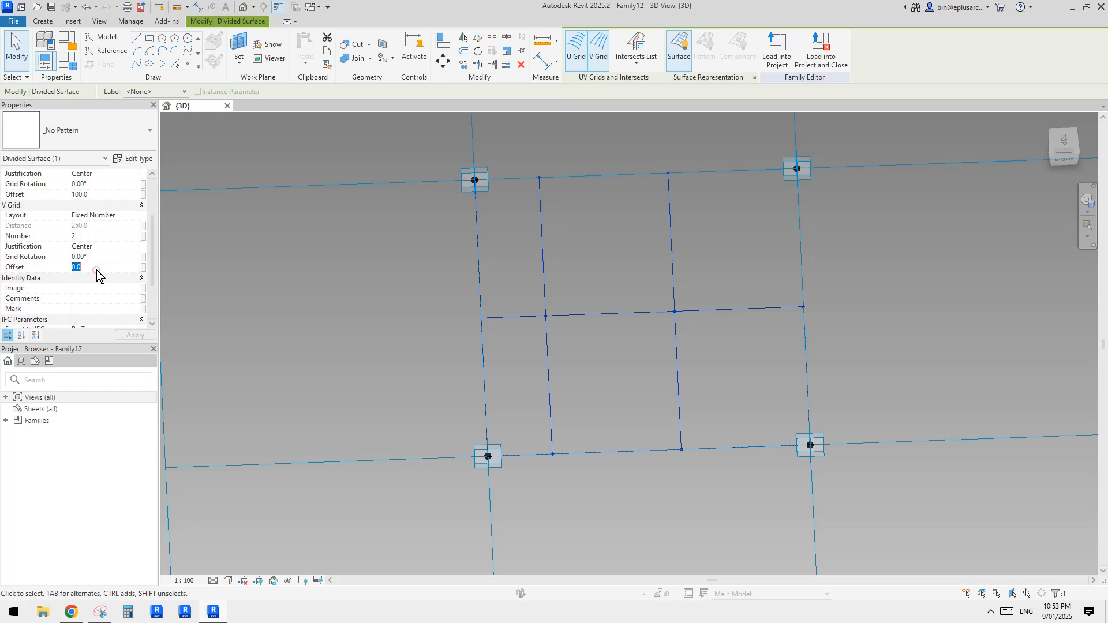
type("100")
middle_click(642, 211)
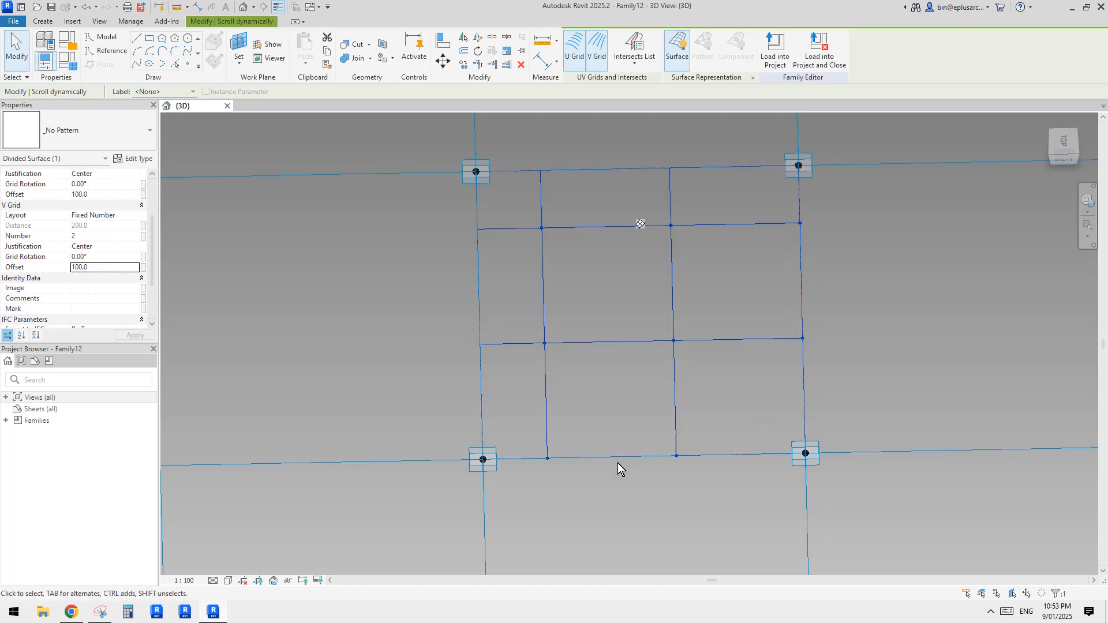
middle_click_drag(703, 402, 701, 411)
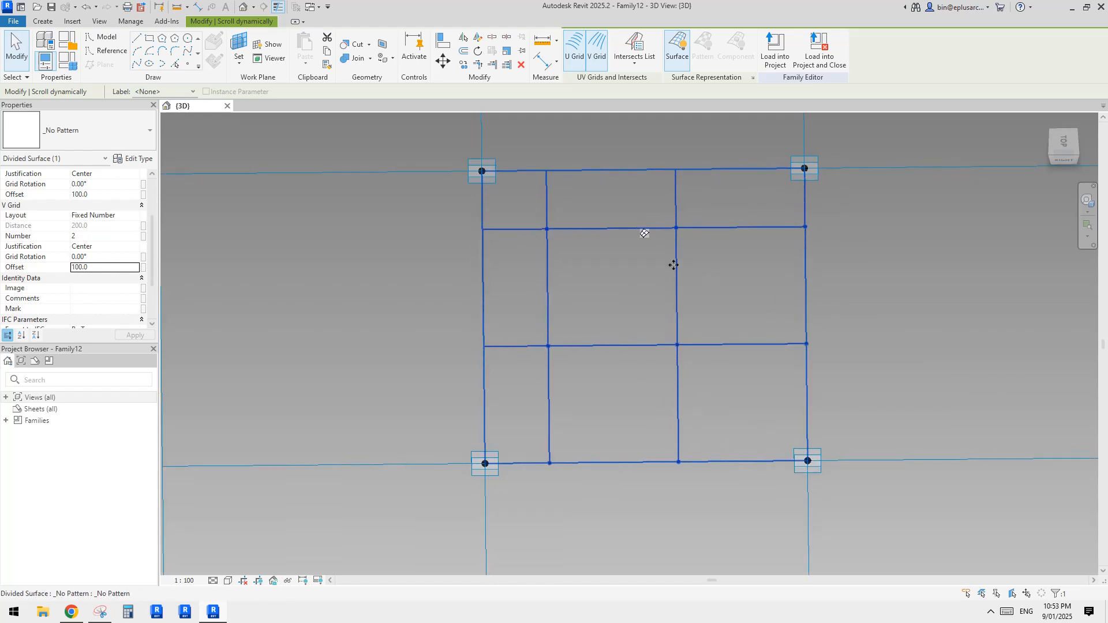
Change the divided surface's U grid and V grid layouts to Fixed Distance.
scroll(639, 321, "down", 2)
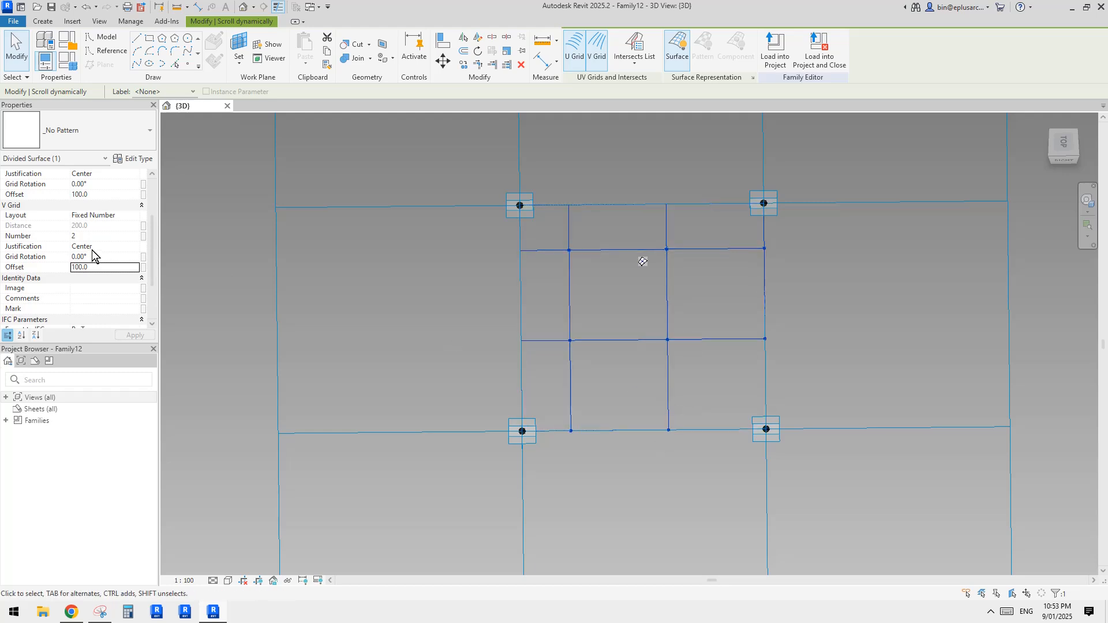
scroll(87, 251, "up", 1)
scroll(93, 200, "up", 1)
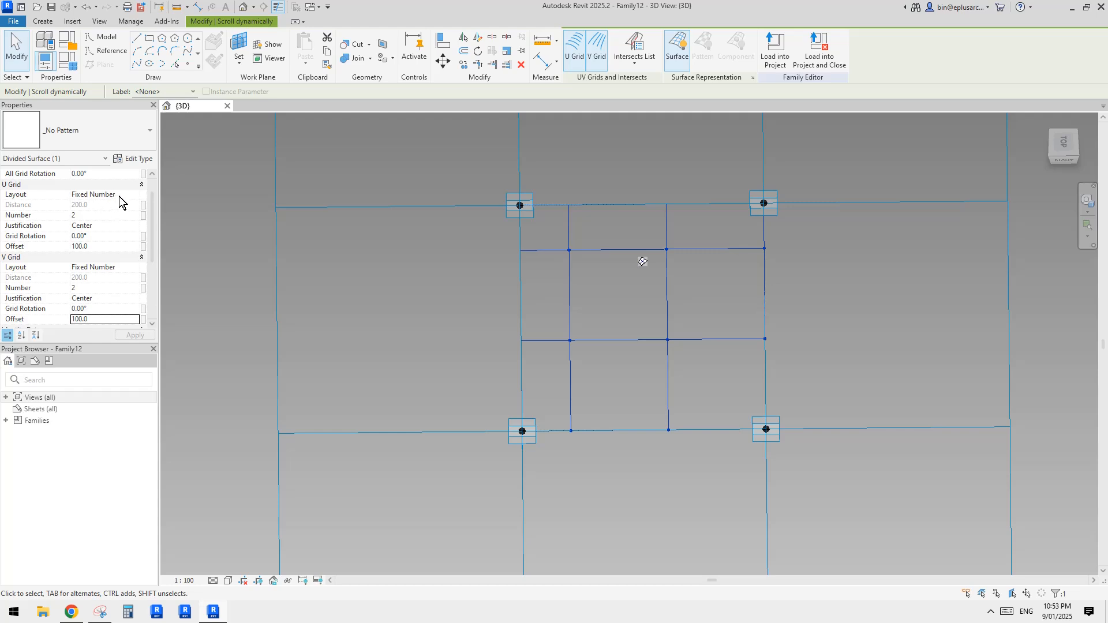
left_click(119, 195)
left_click(135, 194)
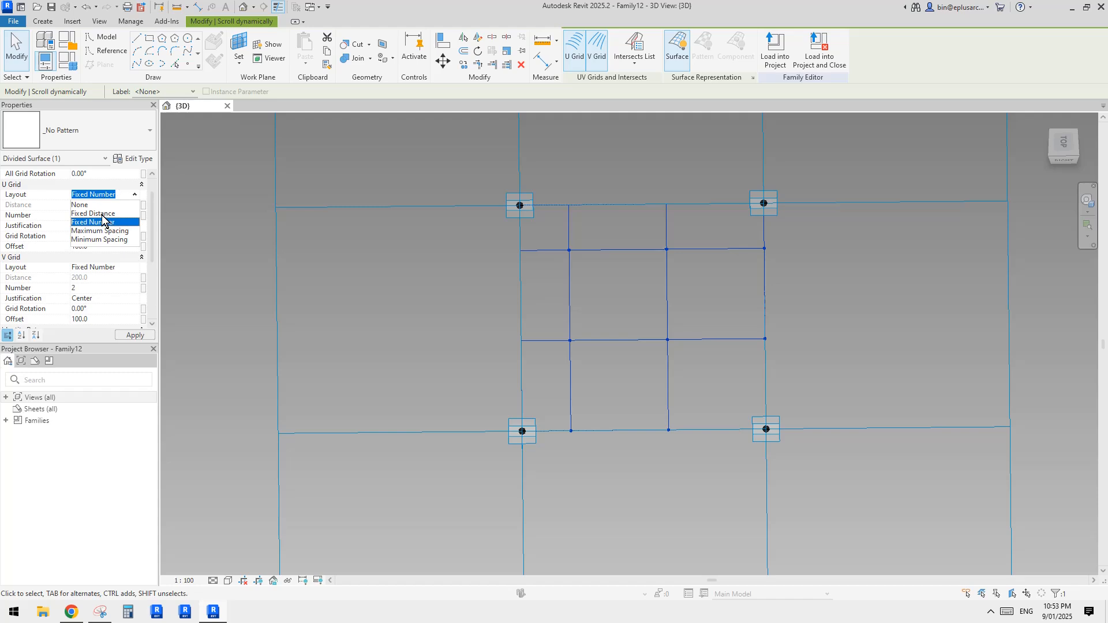
left_click(101, 214)
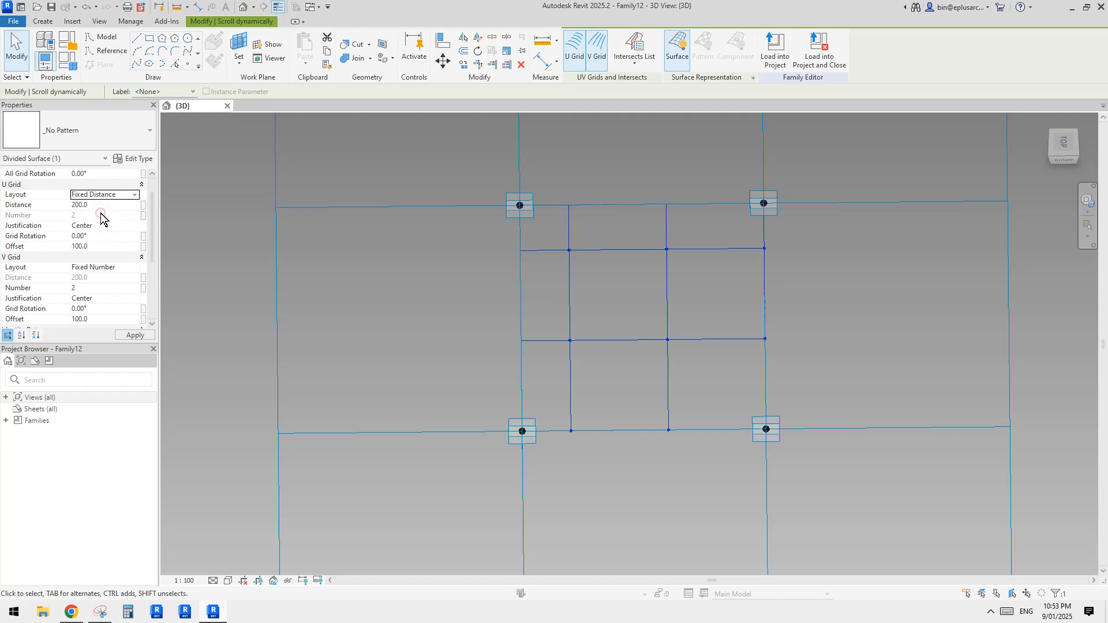
left_click(134, 267)
left_click(93, 286)
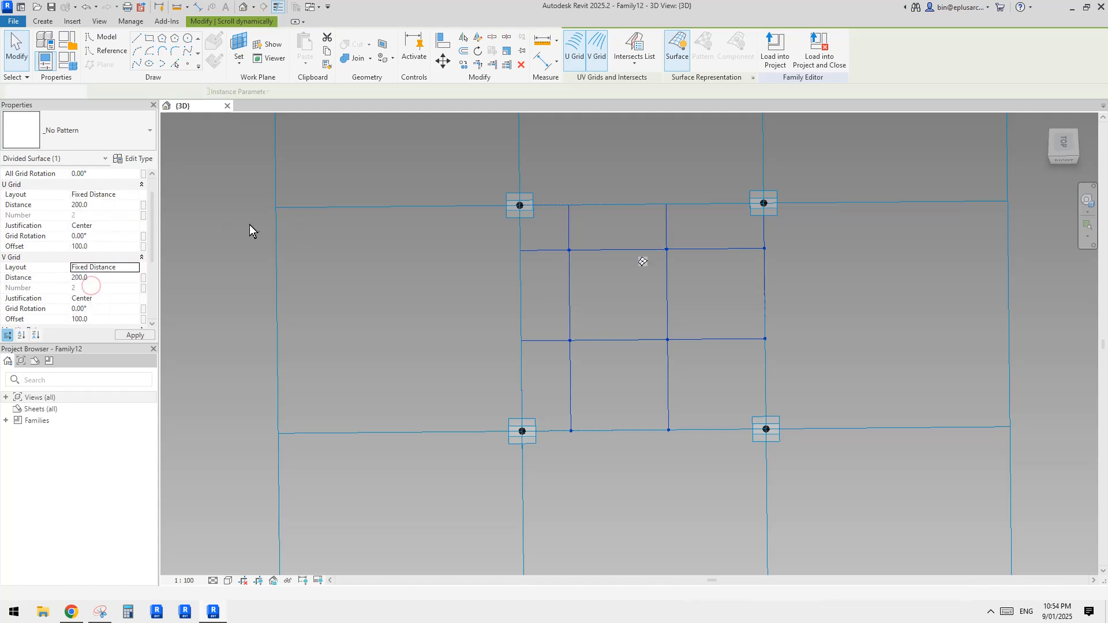
Try U grid distances of 175 and 150 on the divided surface.
left_click(98, 206)
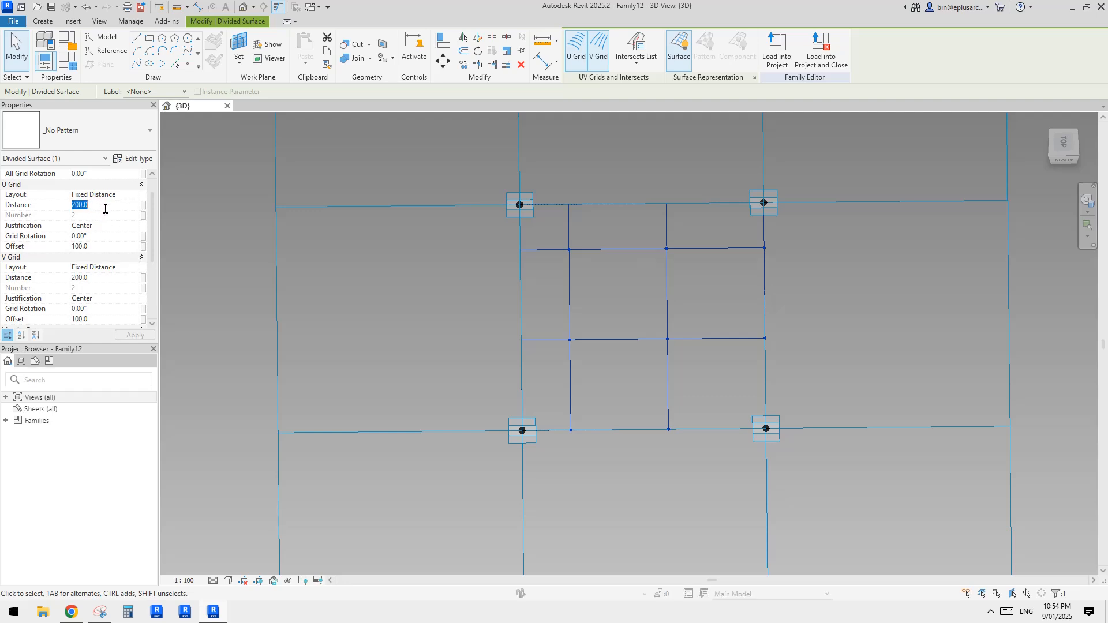
type("175")
key("Return")
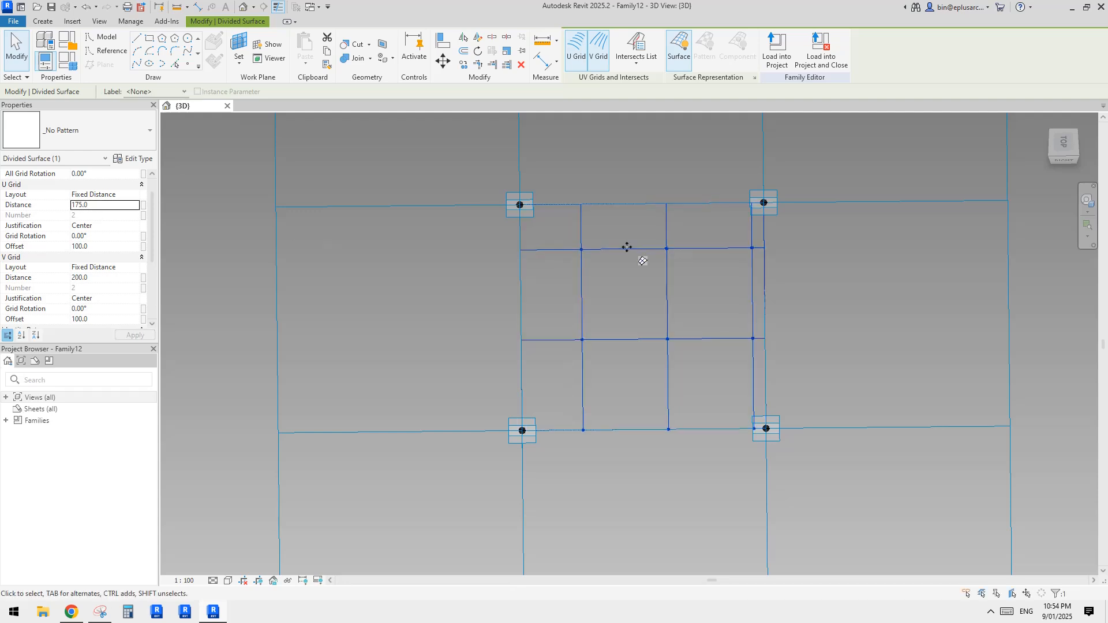
left_click(110, 207)
type("150")
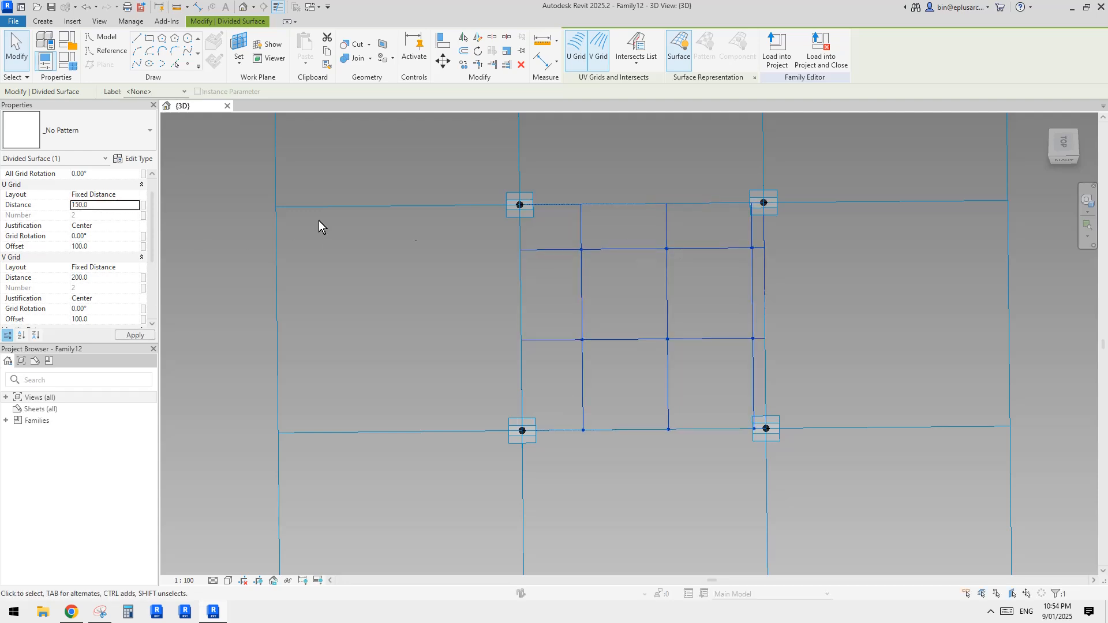
key("Return")
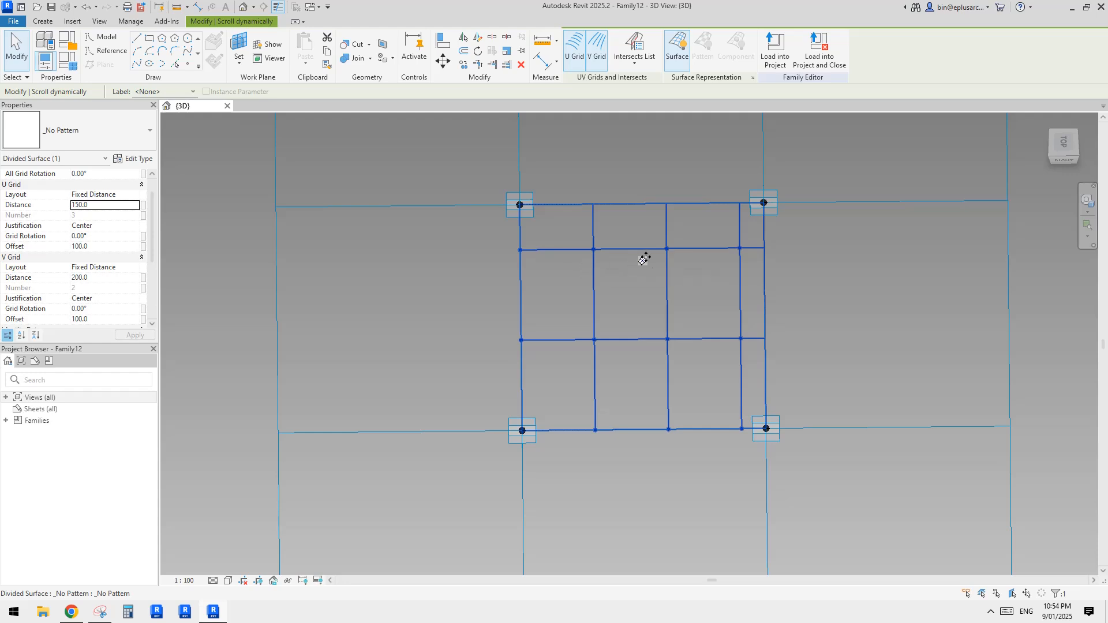
Try U grid distances of 180 and 170 on the divided surface.
left_click(111, 206)
type("180")
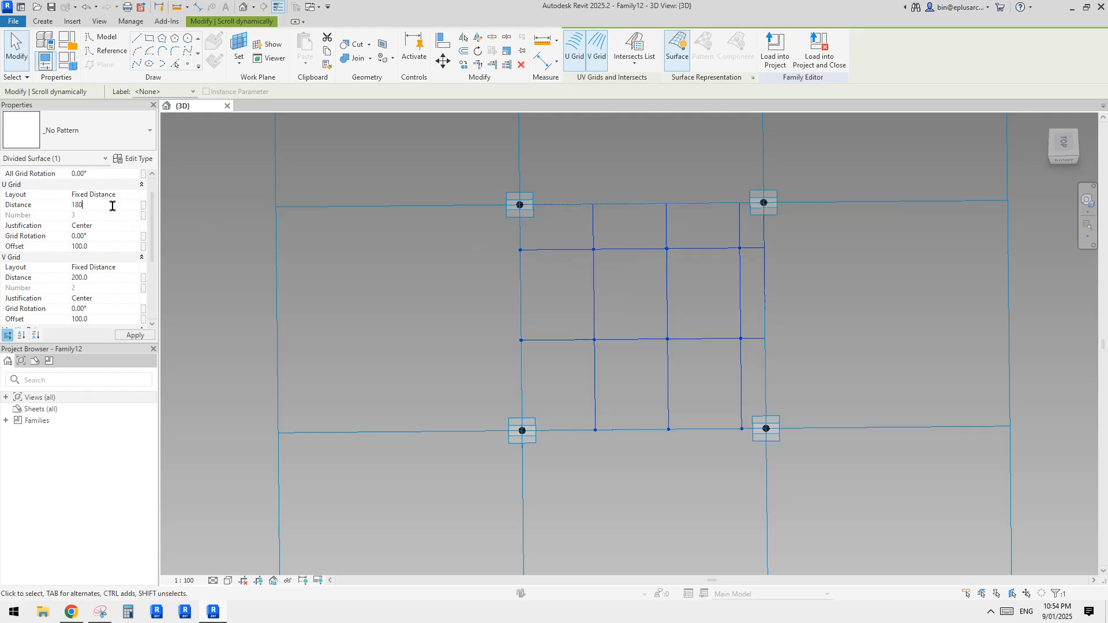
key("Return")
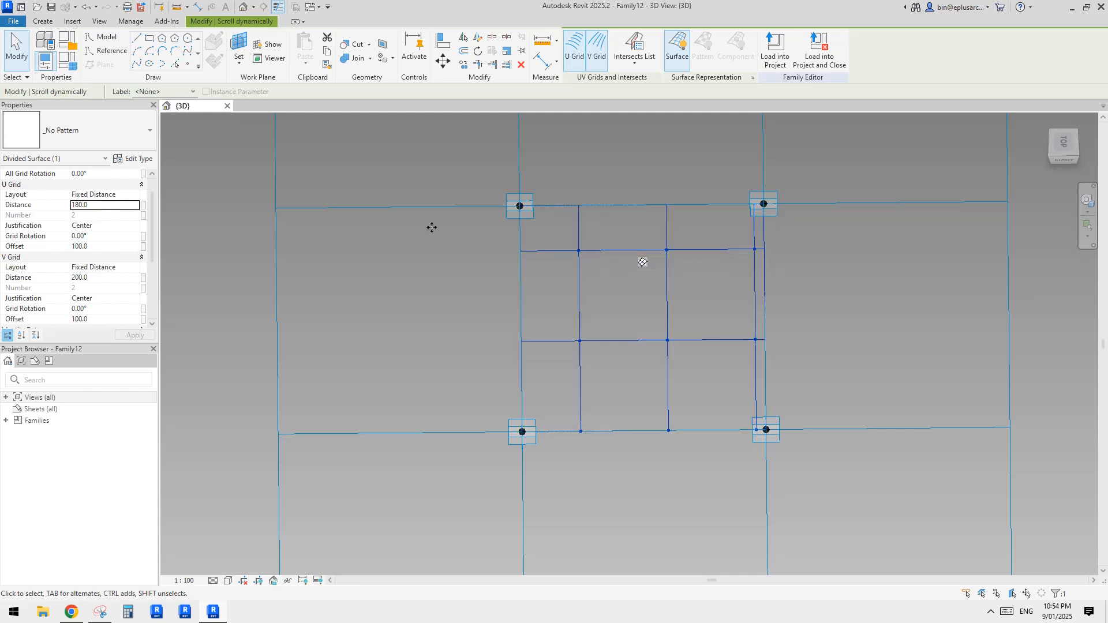
left_click(109, 205)
type("170")
key("Return")
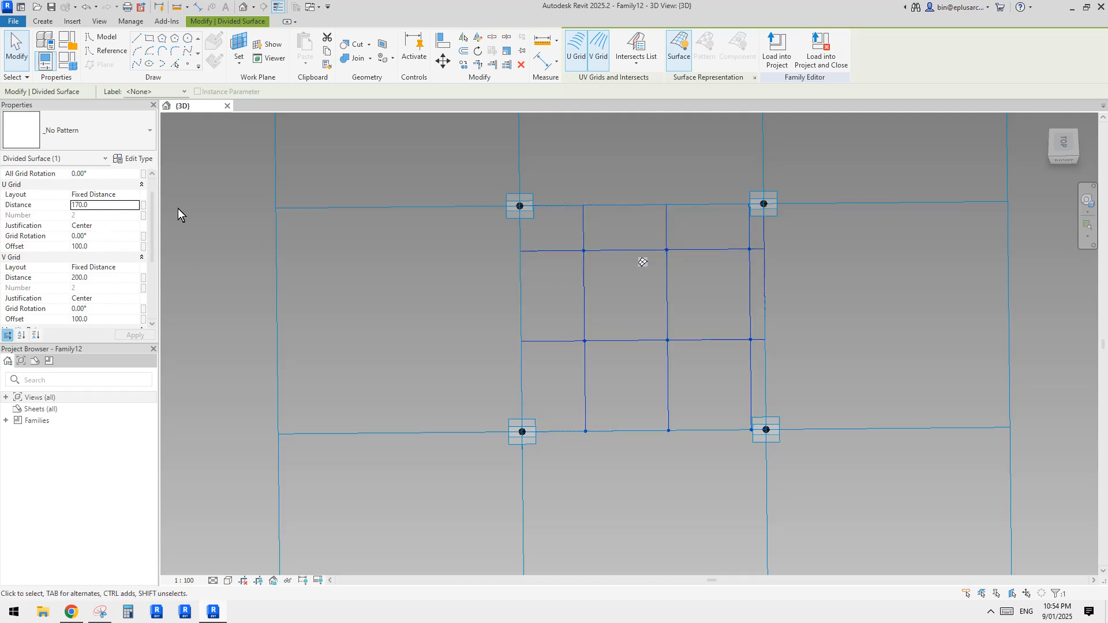
Set the justification of both the U grid and the V grid of the divided surface to Beginning.
left_click(103, 226)
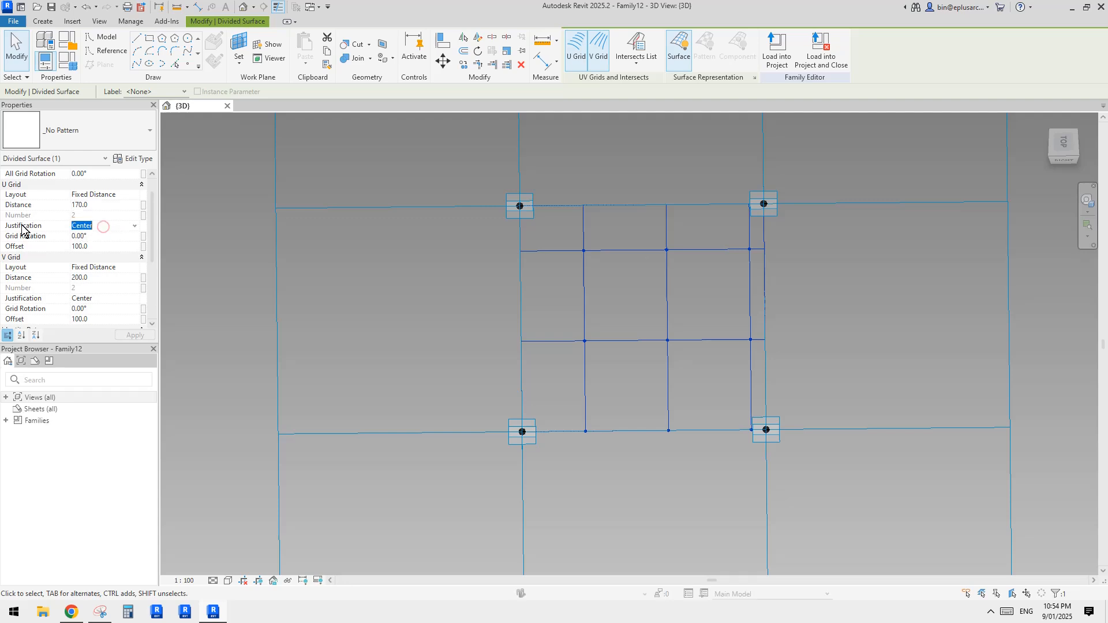
left_click(134, 226)
left_click(86, 238)
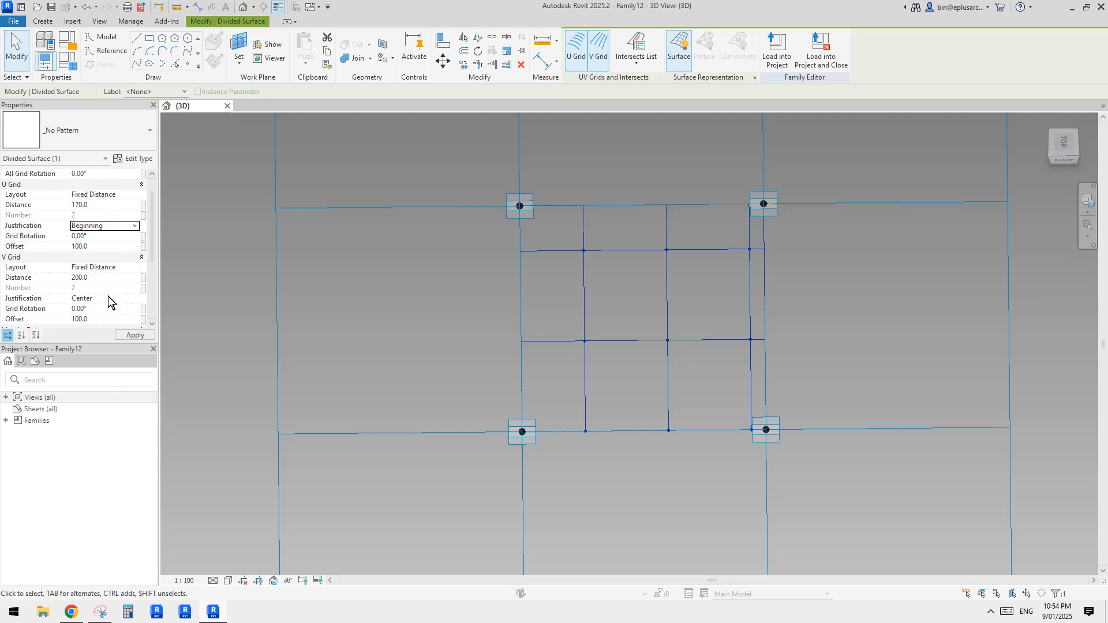
left_click(109, 299)
left_click(134, 299)
left_click(85, 310)
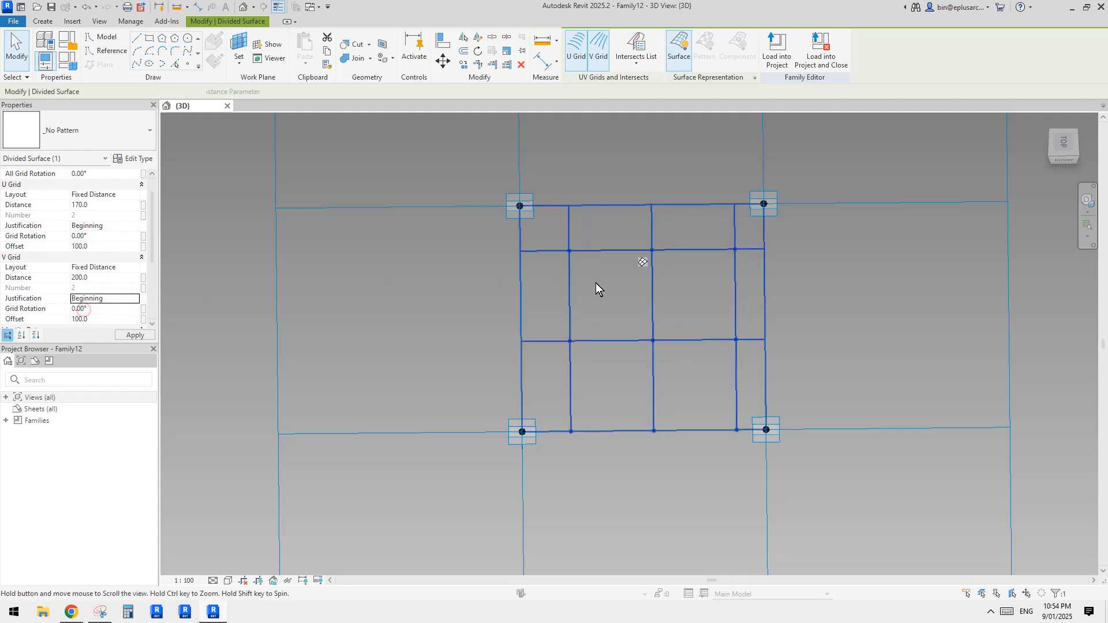
With Beginning justification in place, try U grid distances of 165 and 160.
left_click(101, 209)
type("1")
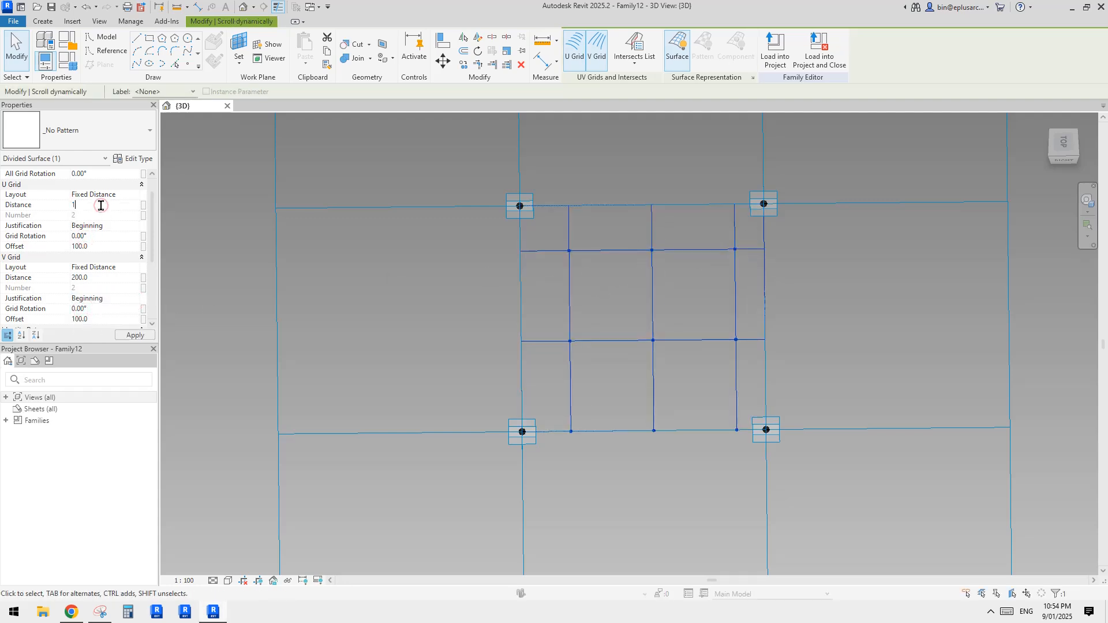
type("65")
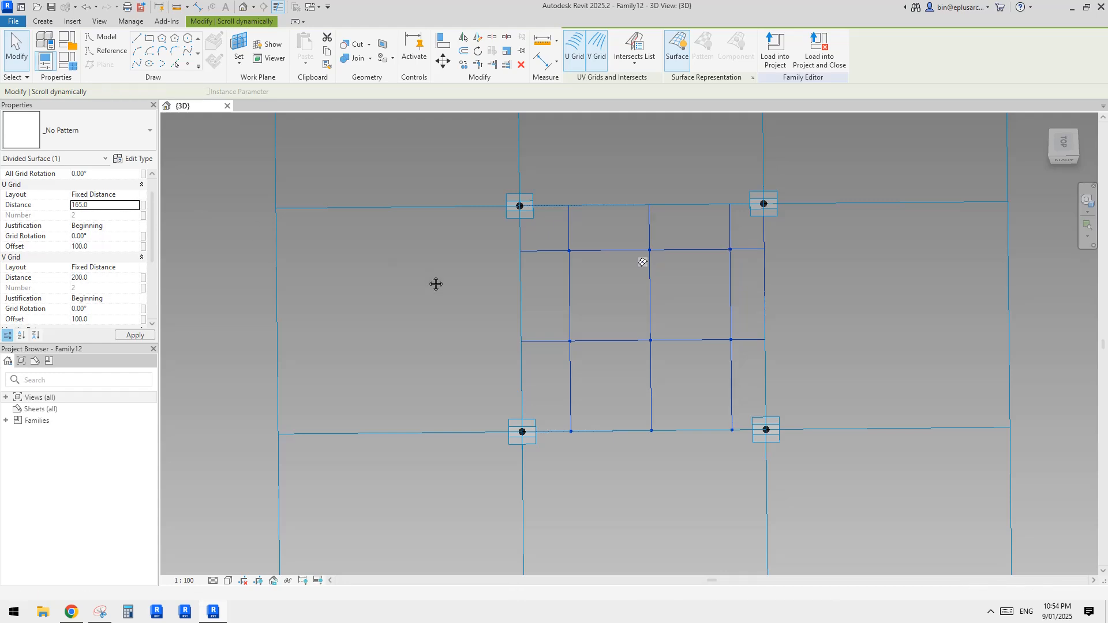
left_click(102, 206)
type("160")
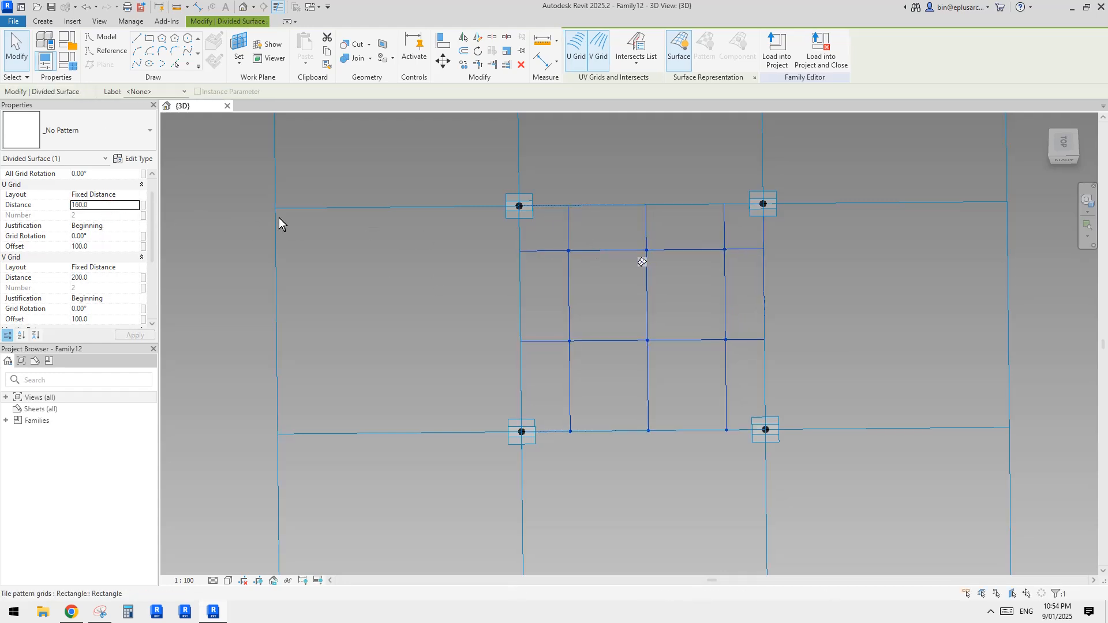
Set both the U grid and V grid distances of the divided surface to 150.
left_click(103, 206)
type("150")
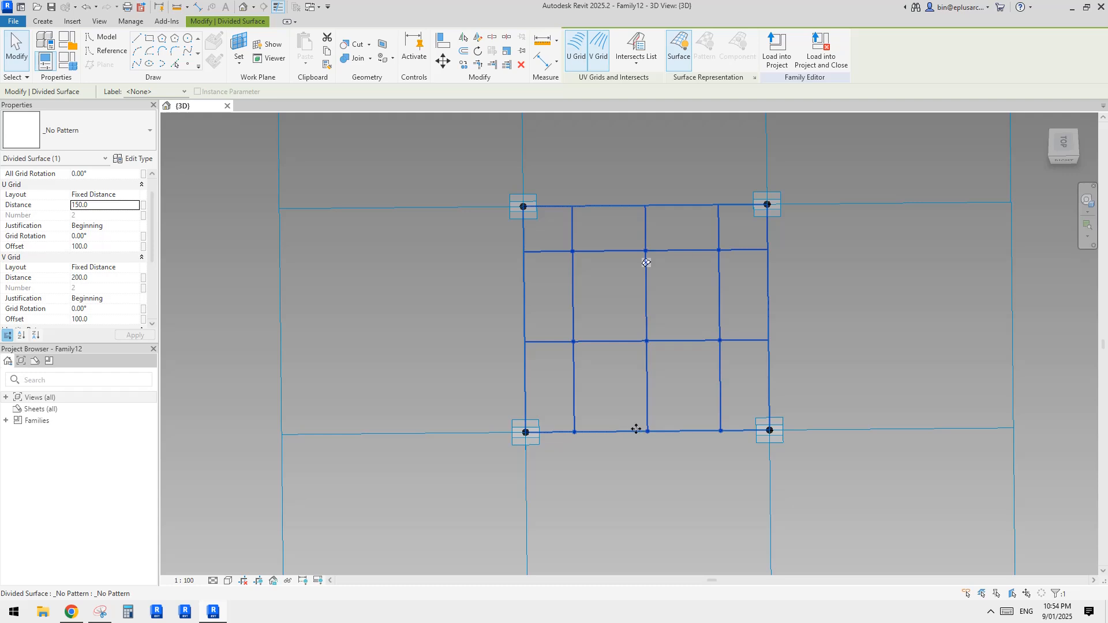
left_click(114, 278)
type("16")
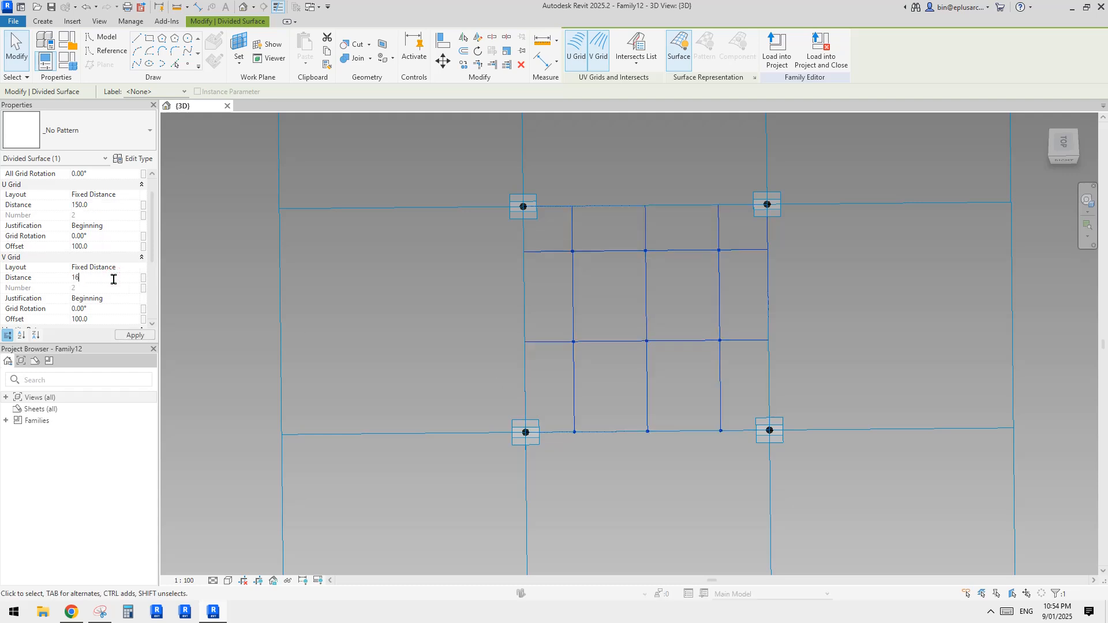
type("0")
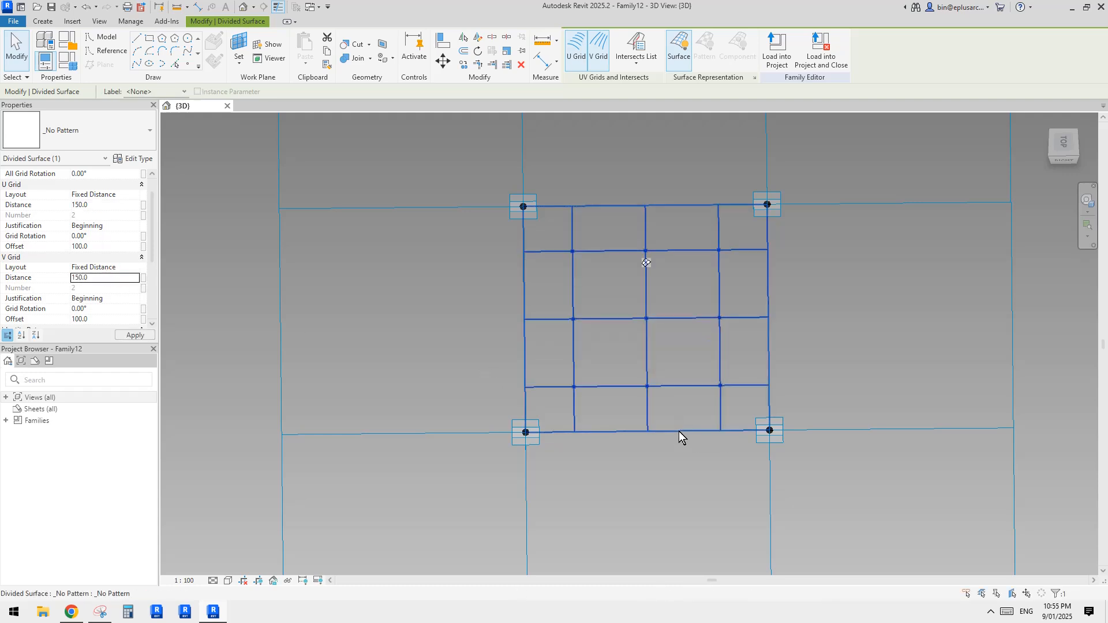
Examine the divided surface's grid spacing at the panel edges and review its U and V grid properties.
middle_click_drag(299, 292, 296, 288)
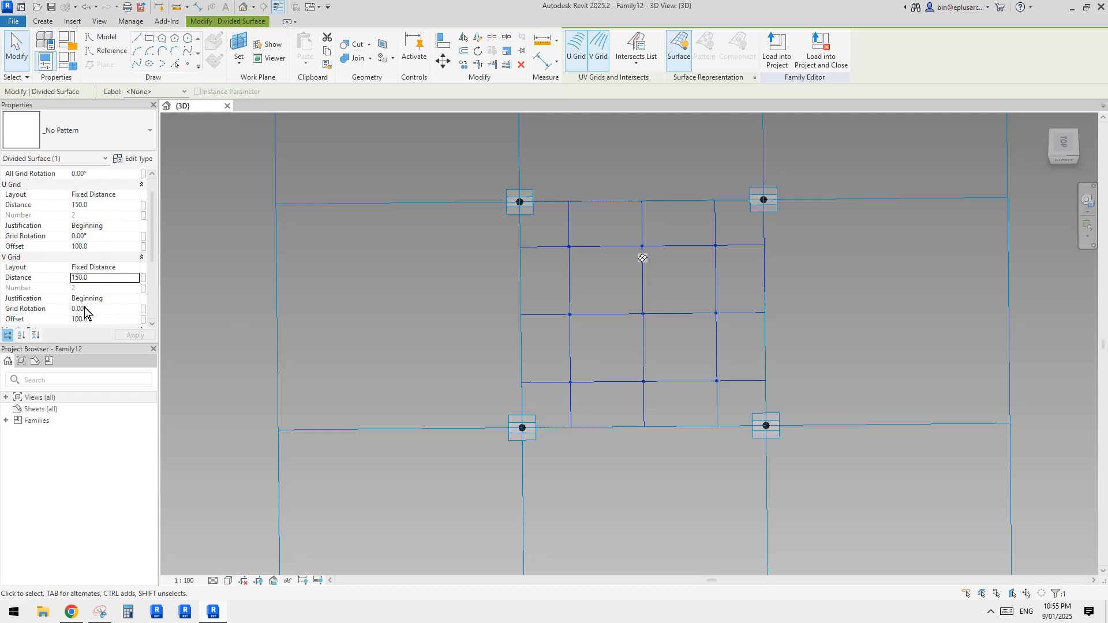
middle_click_drag(768, 321, 723, 277, "shift")
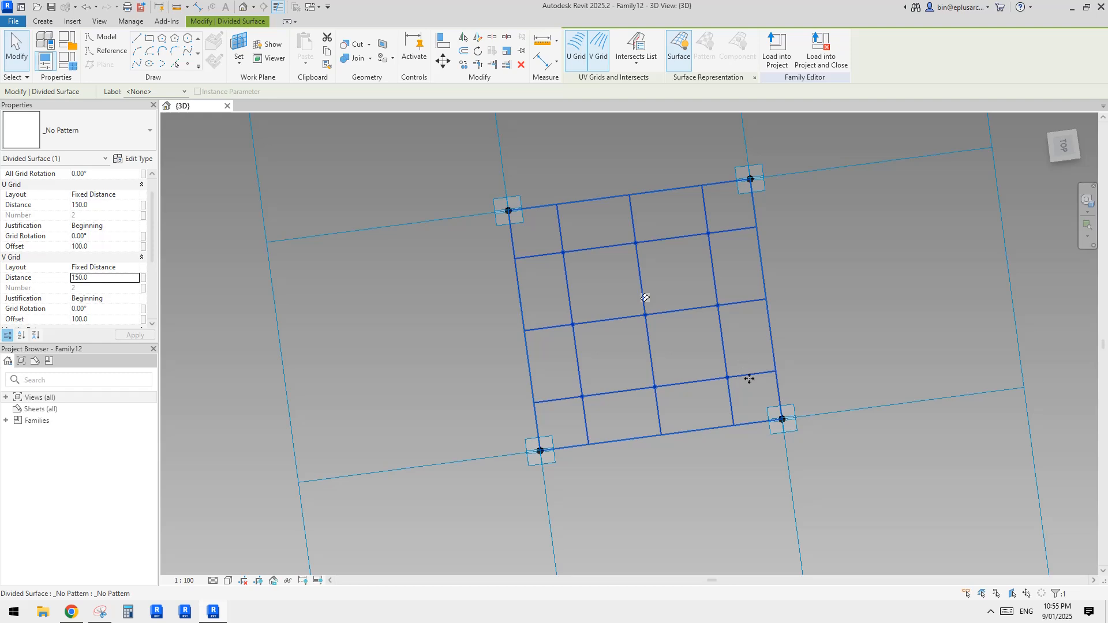
middle_click_drag(749, 379, 641, 310, "shift")
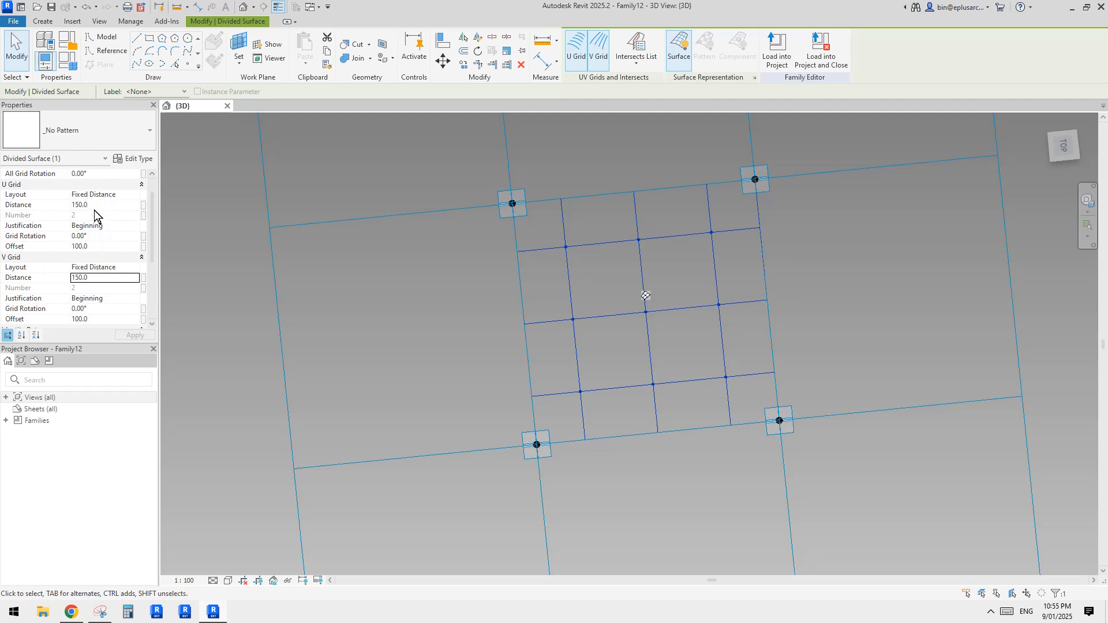
scroll(95, 217, "up", 1)
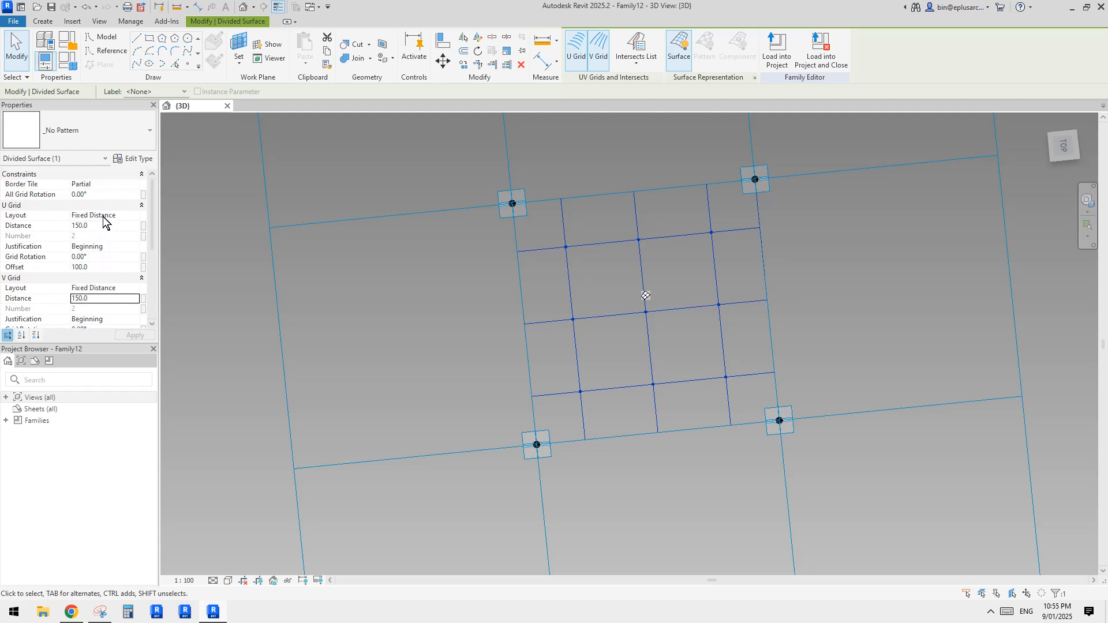
scroll(110, 223, "down", 1)
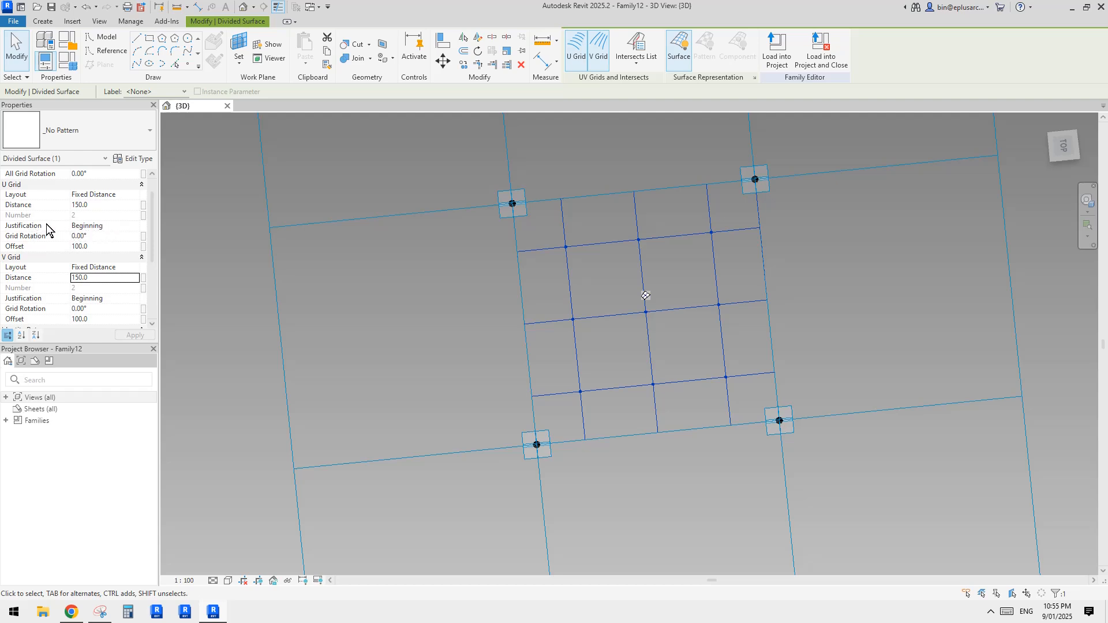
middle_click_drag(534, 261, 524, 255)
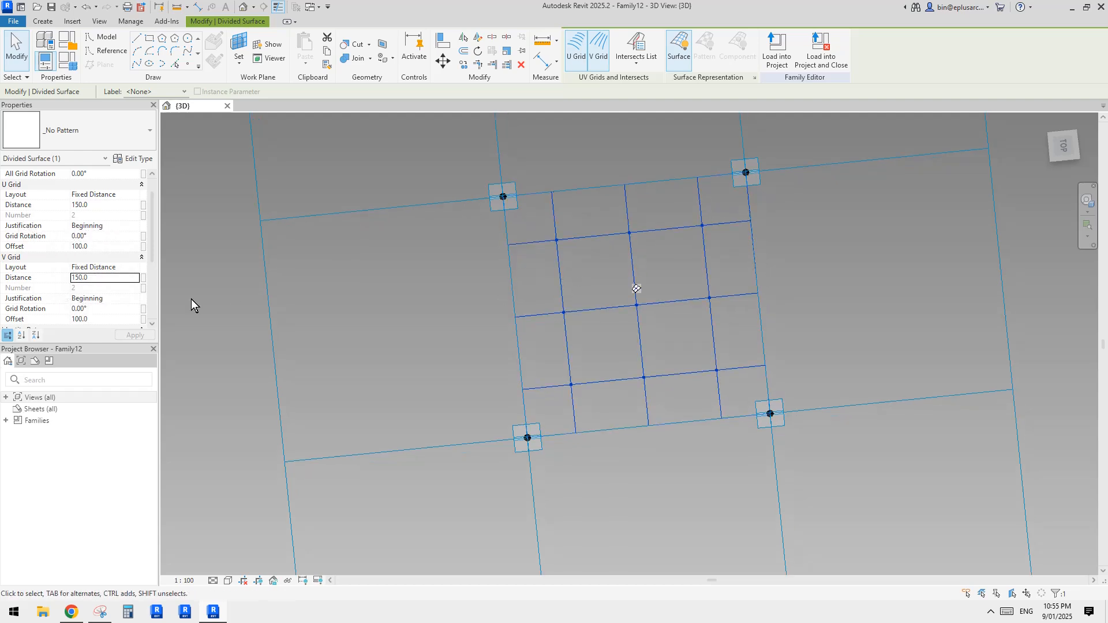
scroll(641, 285, "up", 2)
scroll(644, 295, "down", 1)
key("Escape")
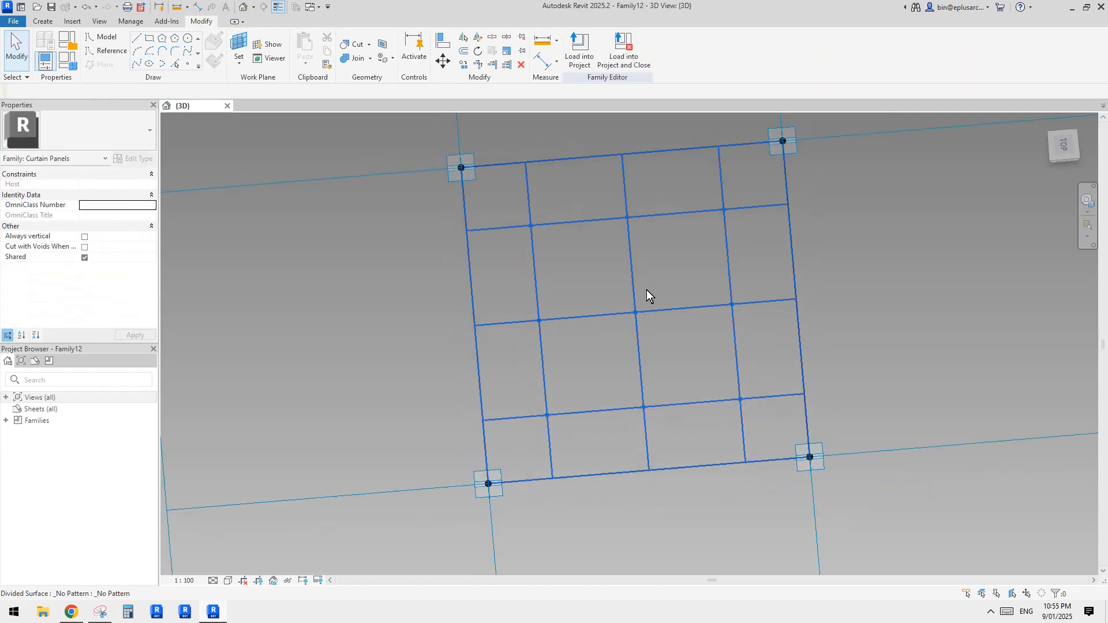
left_click(599, 216)
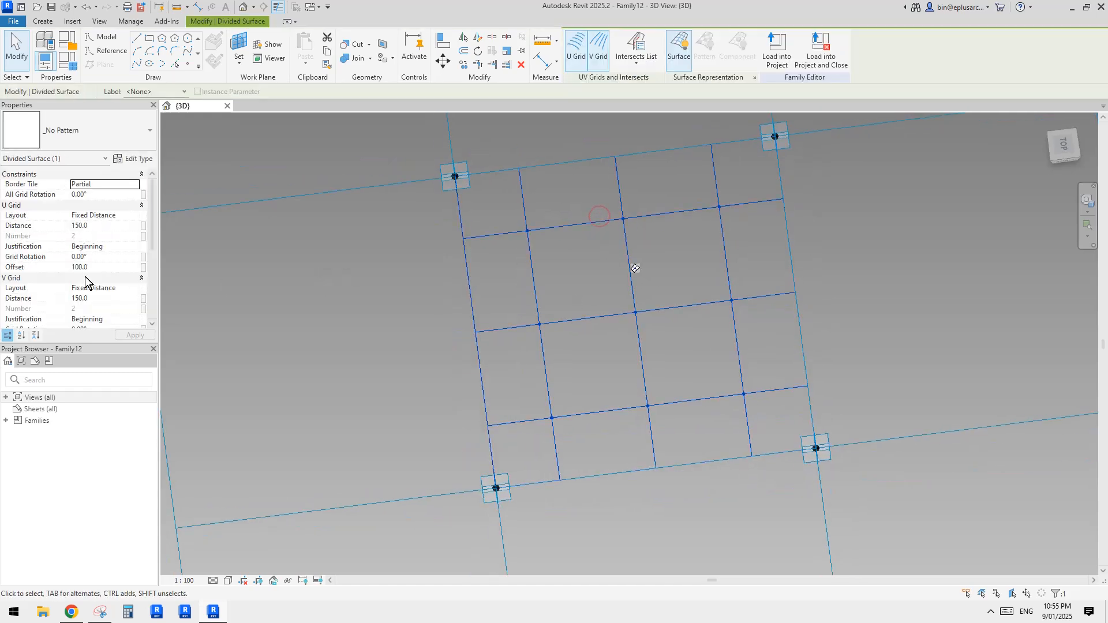
scroll(676, 369, "down", 1)
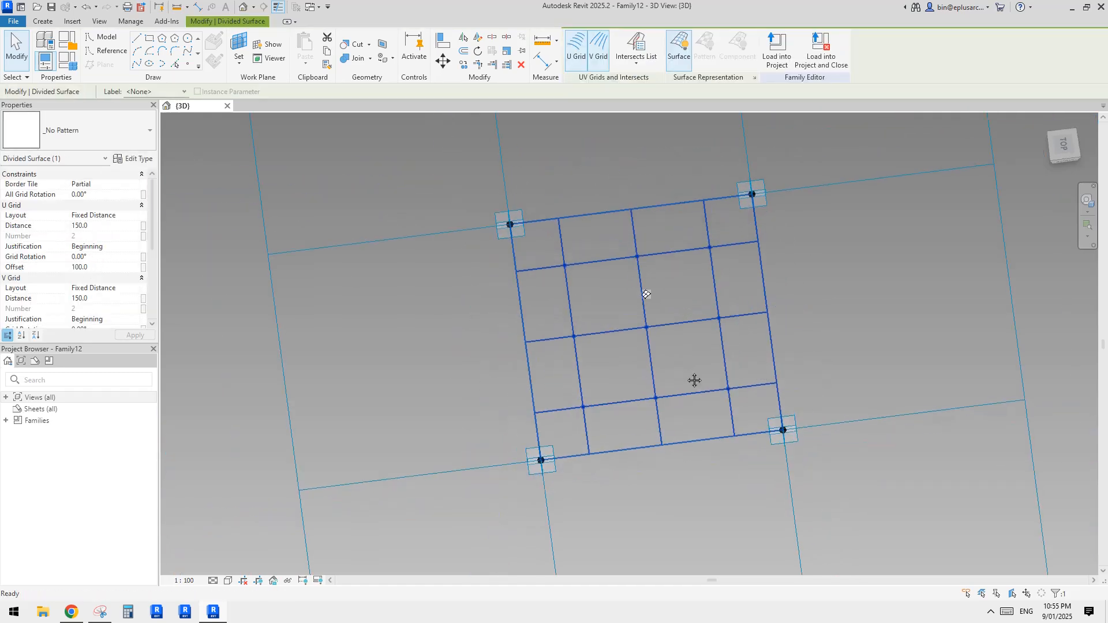
middle_click_drag(691, 380, 627, 413)
scroll(680, 378, "up", 1)
key("Escape")
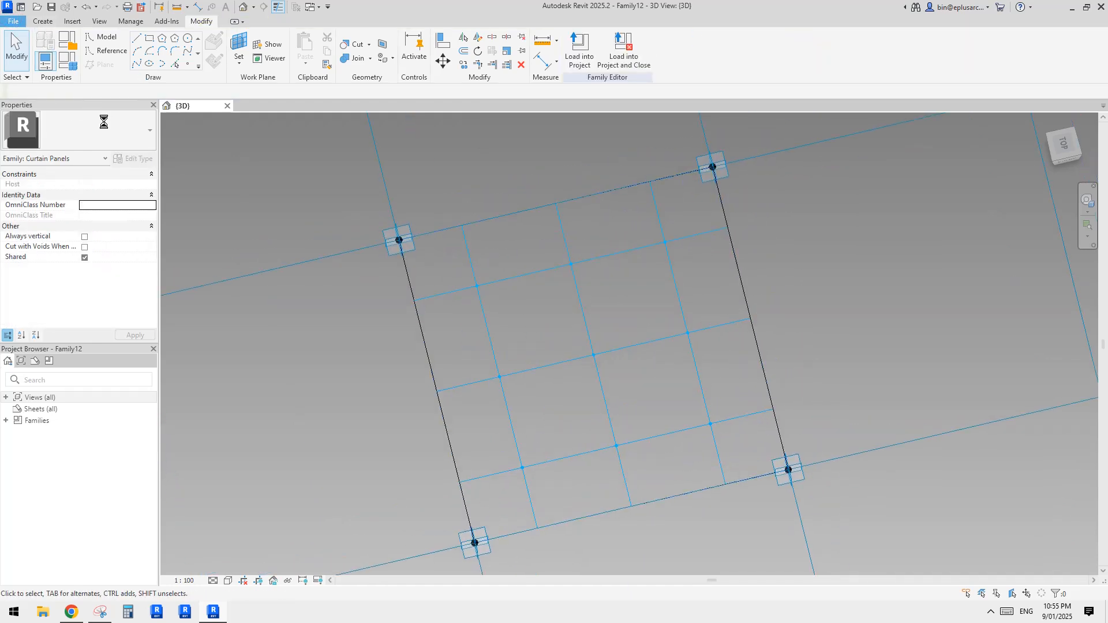
Switch to Chrome to check the reference image of the sphere-covered wall, and return to Revit.
mouse_move(74, 64)
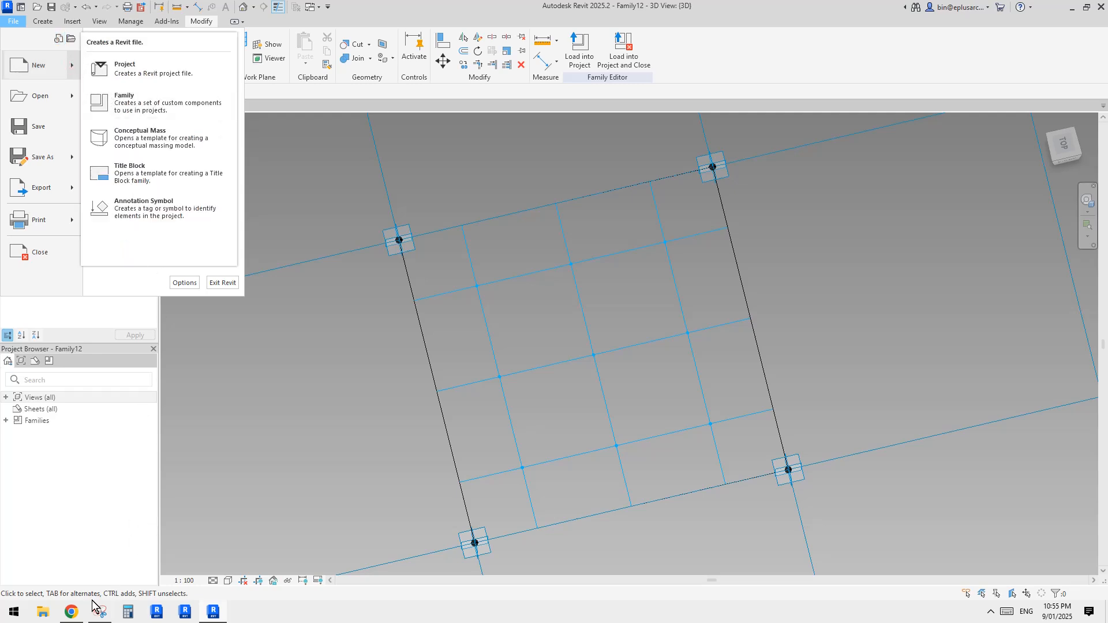
left_click(71, 611)
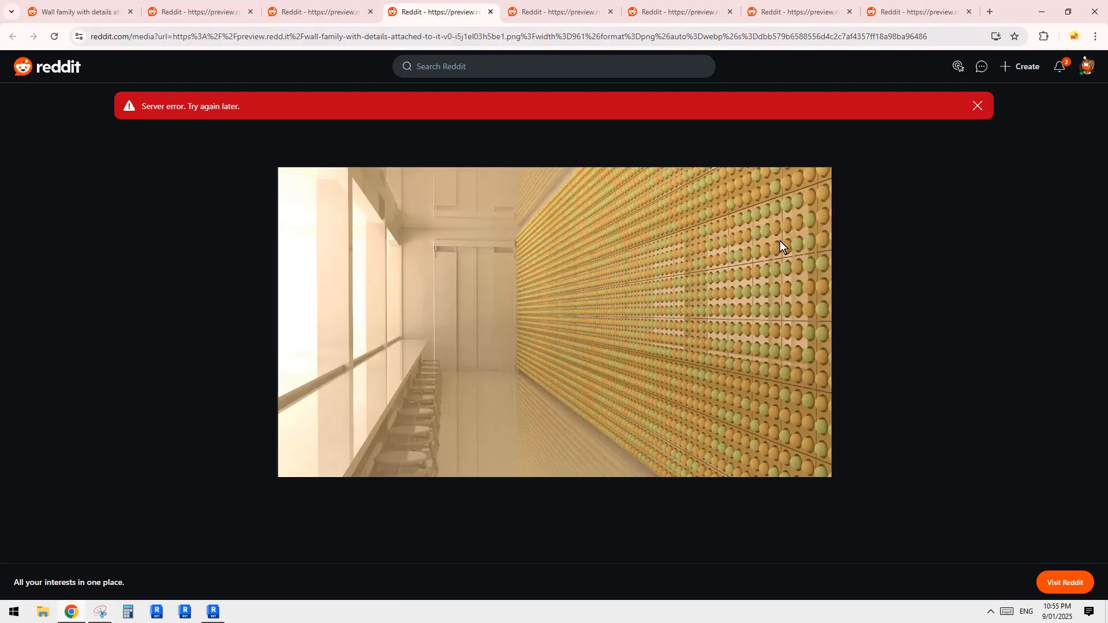
left_click(213, 611)
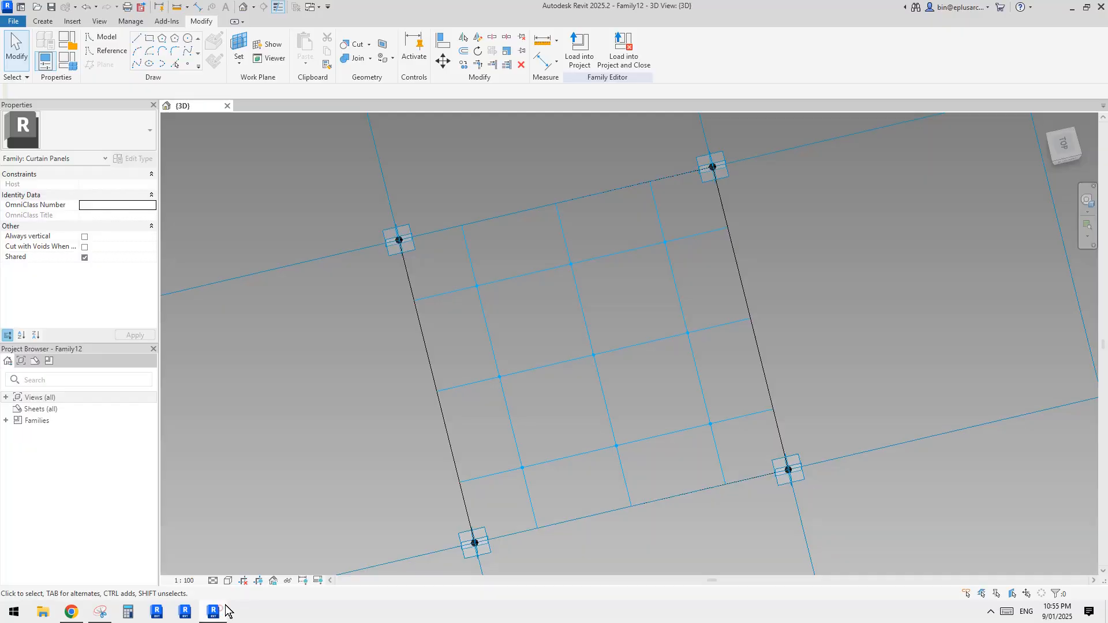
Create a new family from the Metric Generic Model Adaptive.rft template.
left_click(14, 21)
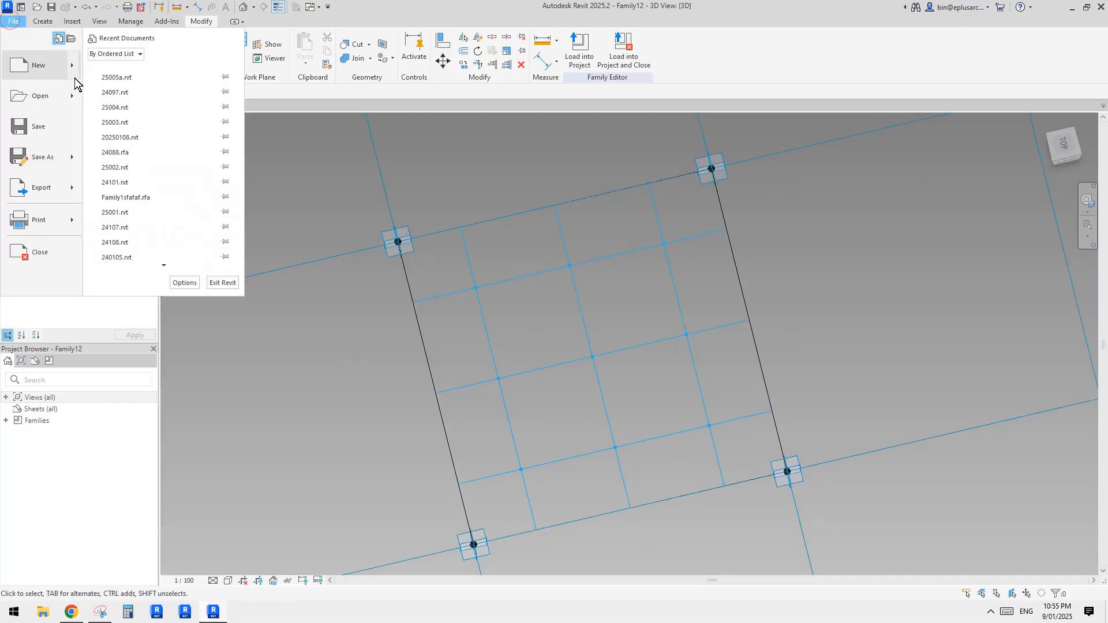
mouse_move(72, 73)
left_click(158, 101)
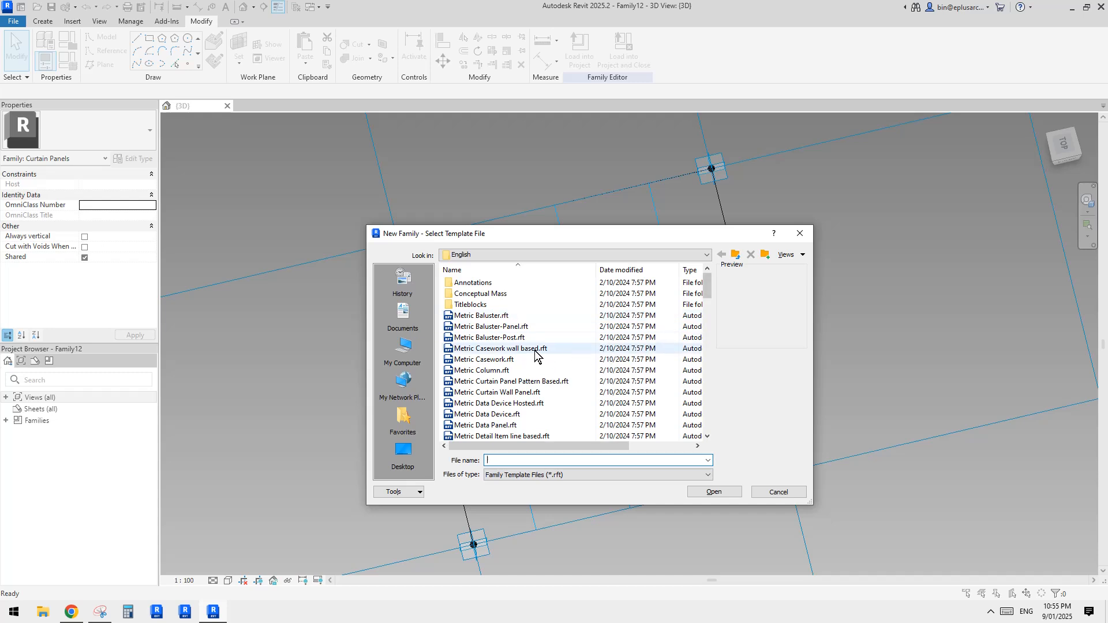
left_click(708, 336)
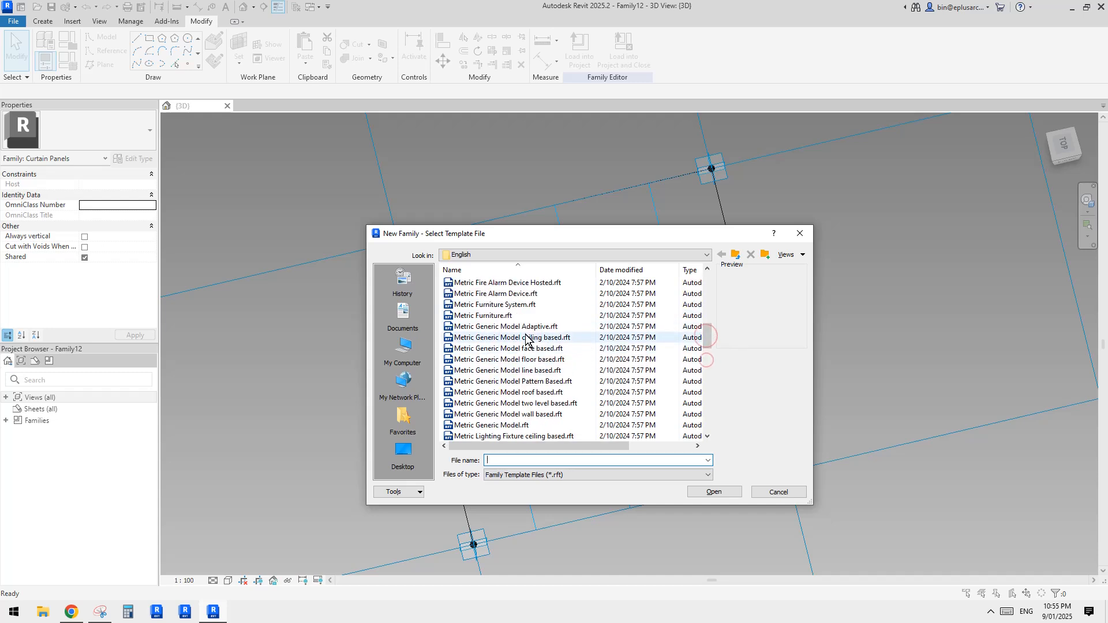
left_click(624, 327)
left_click(711, 493)
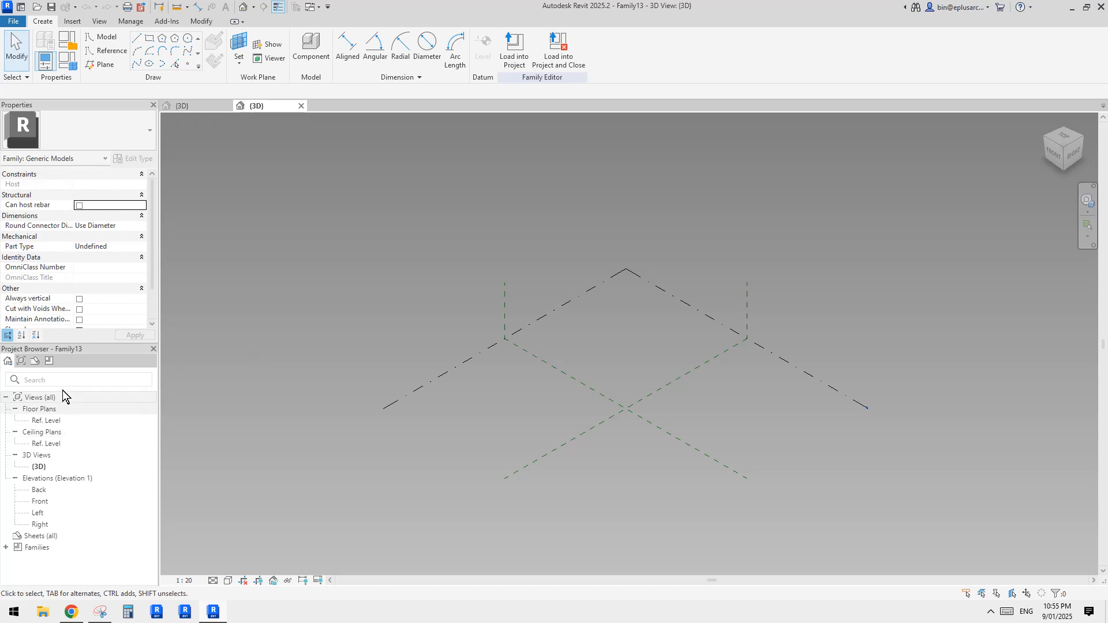
Place a reference point at the intersection of the two centre reference planes in the Ref. Level floor plan.
left_click(50, 422)
double_click(49, 423)
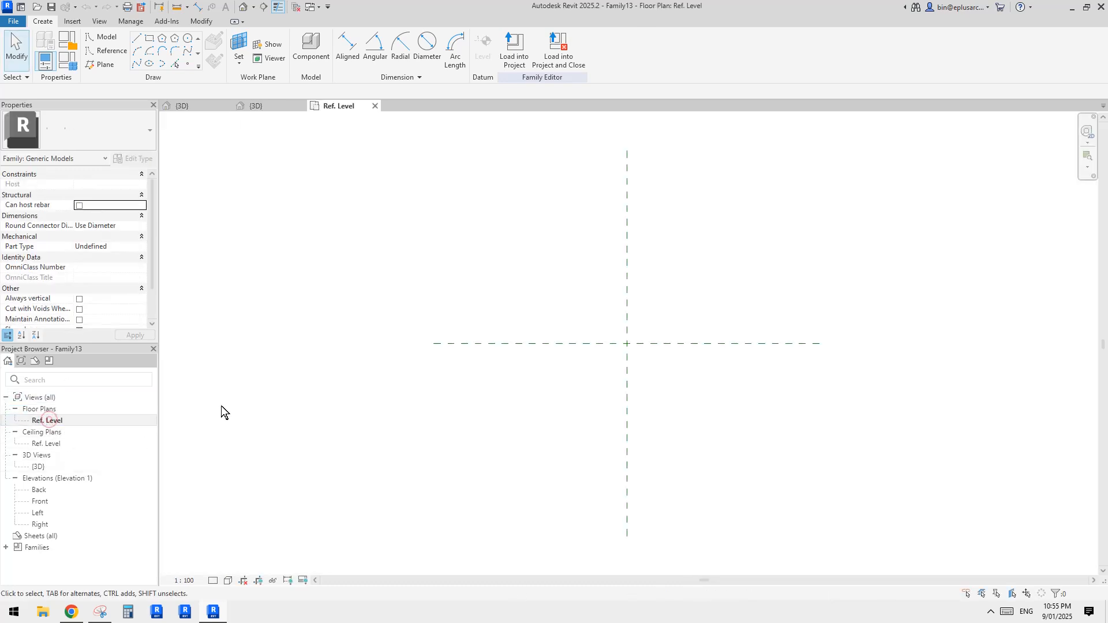
left_click(186, 64)
left_click(217, 66)
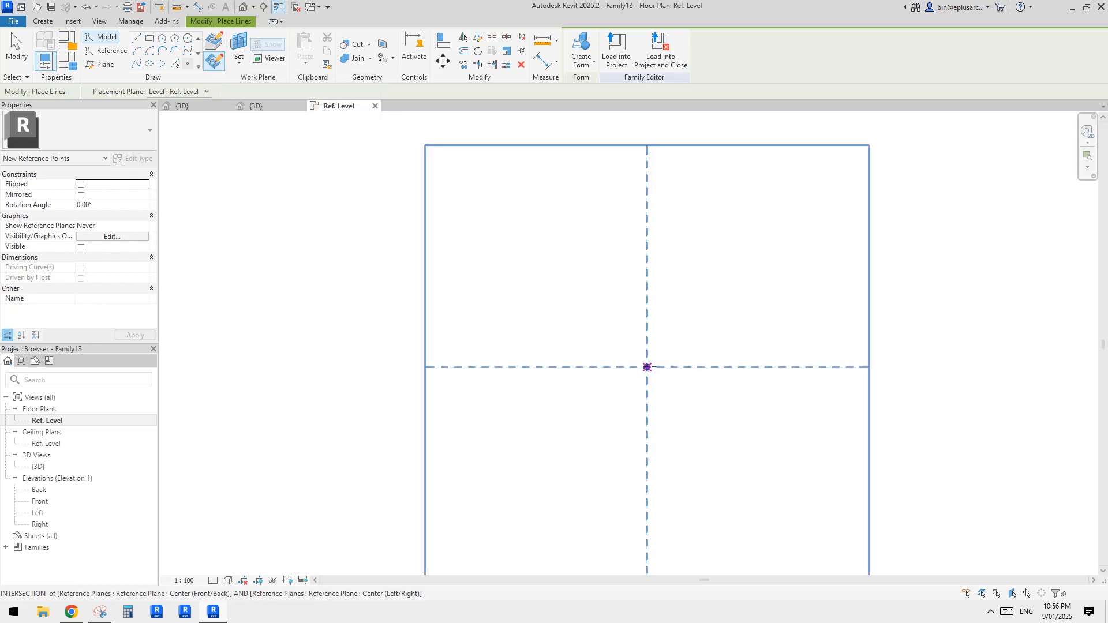
left_click(647, 367)
key("Escape")
key("Escape")
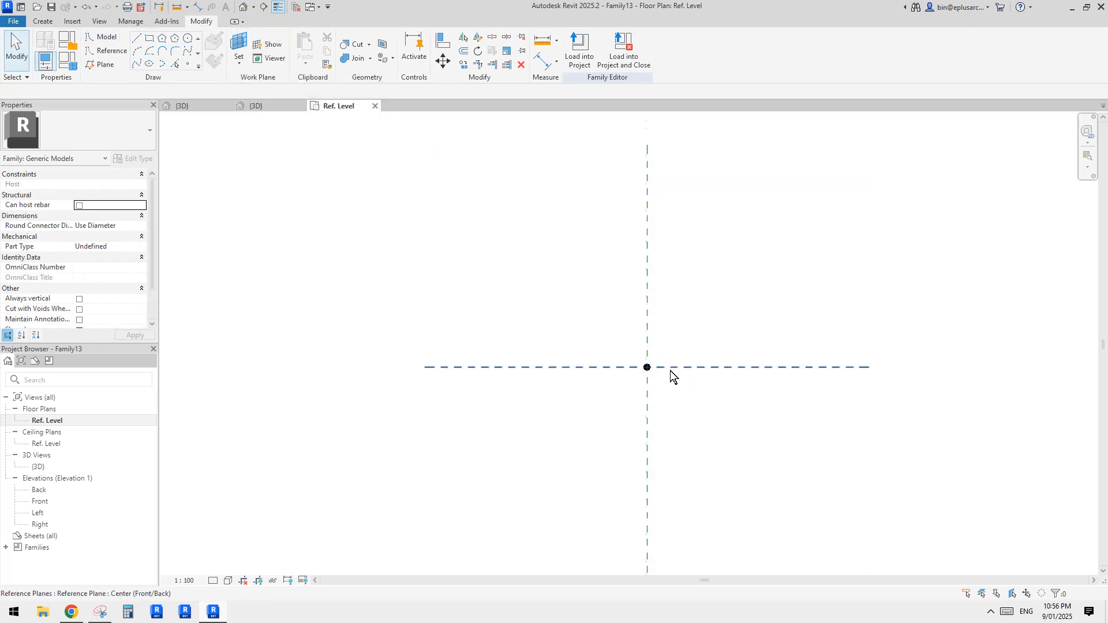
Make the reference point at the plane intersection adaptive and inspect it in the 3D view.
left_click(647, 367)
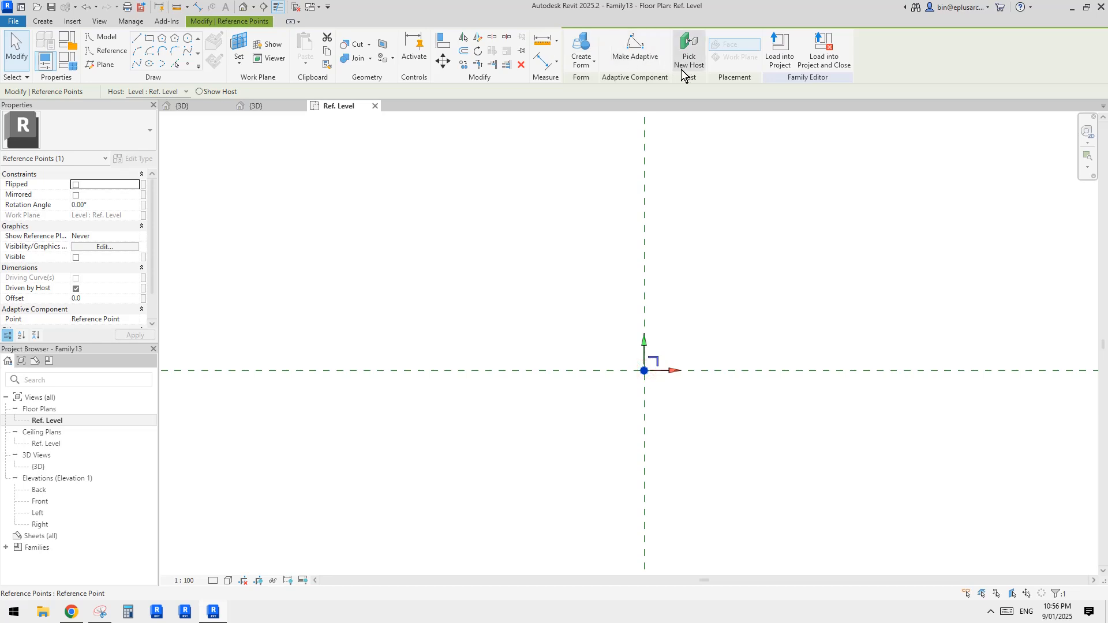
left_click(639, 58)
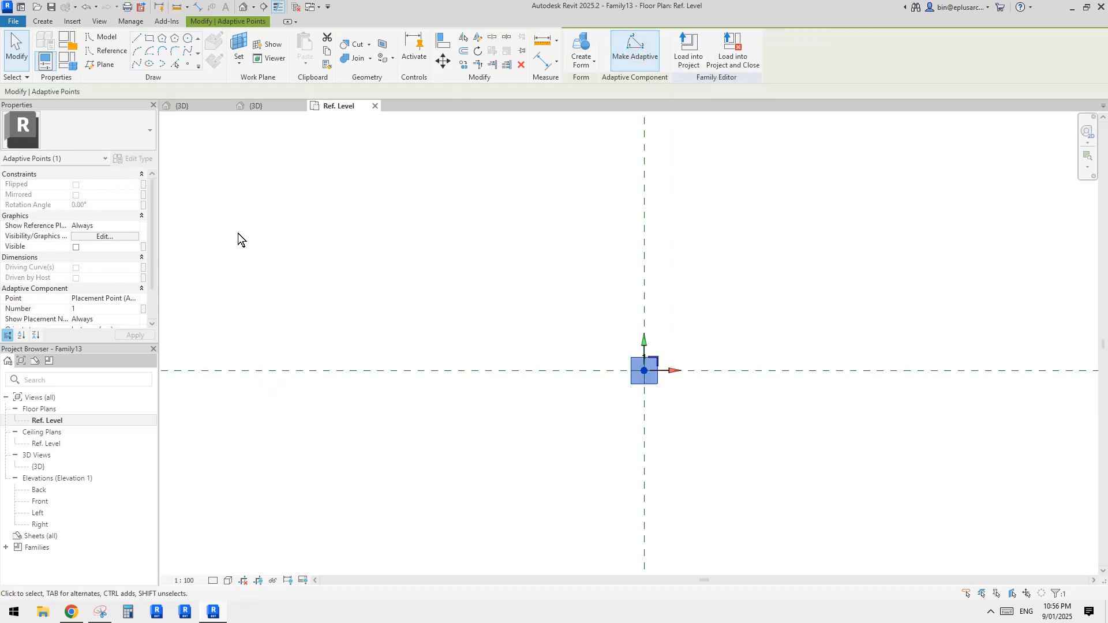
left_click(244, 8)
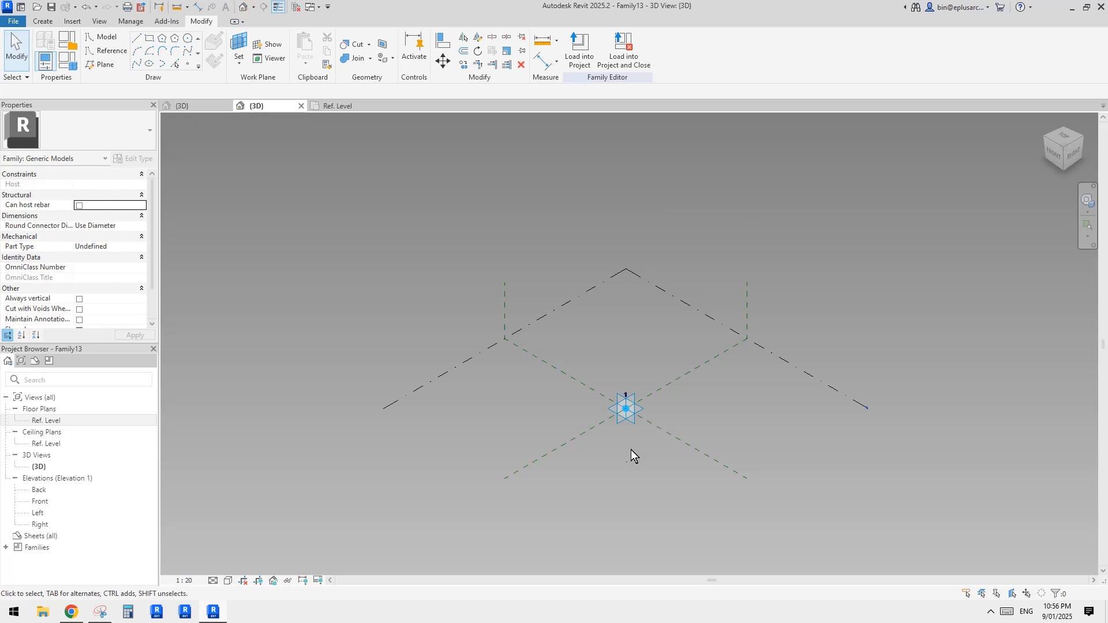
scroll(633, 433, "up", 5)
left_click(627, 332)
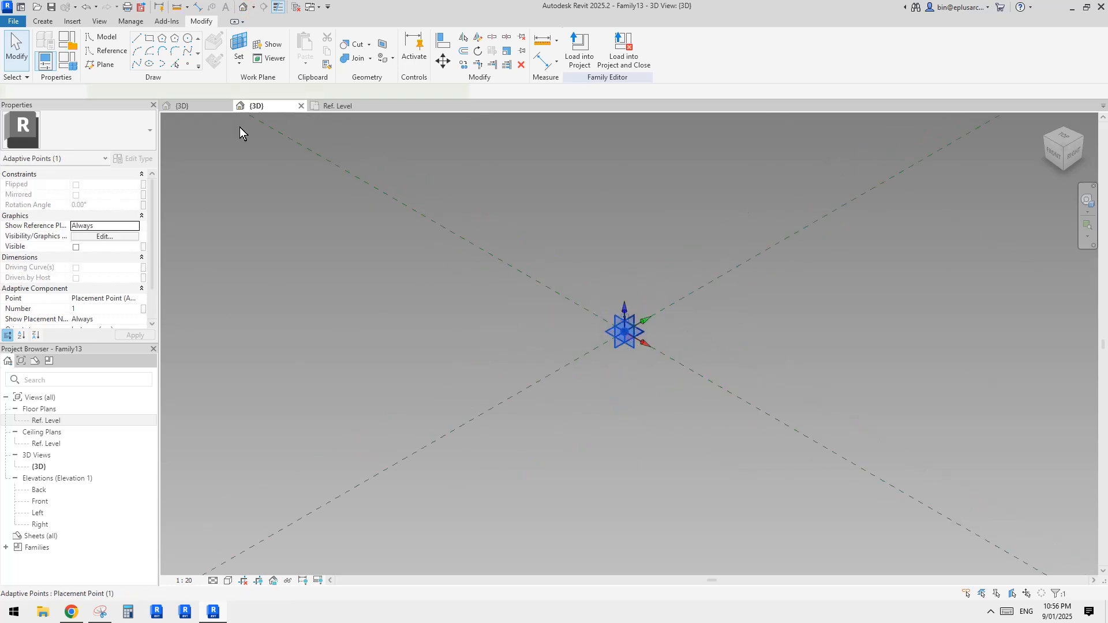
left_click(355, 192)
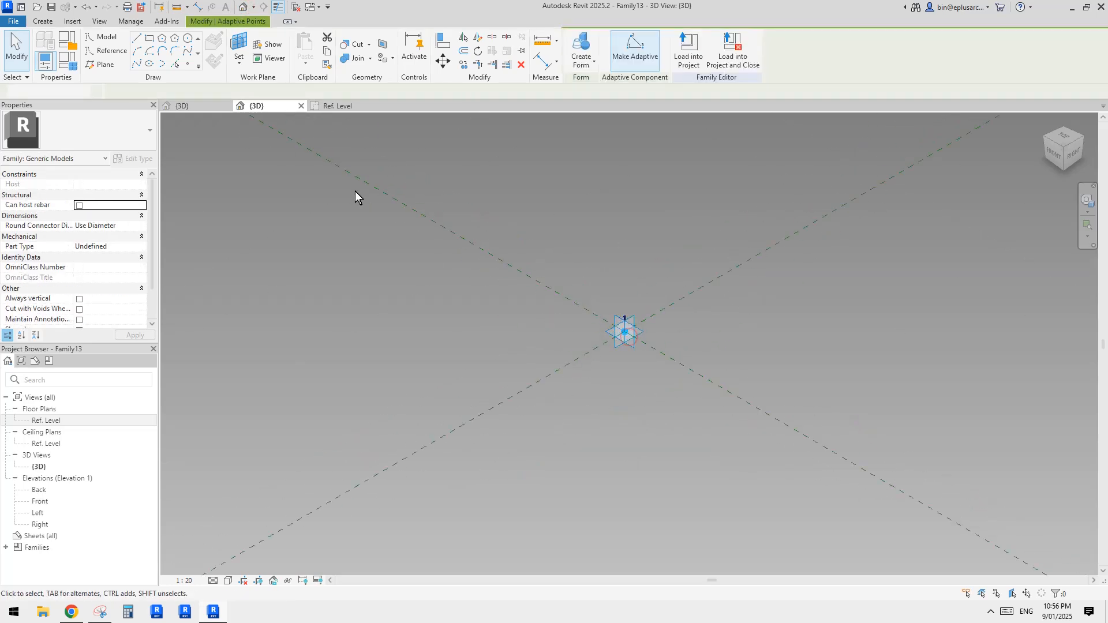
Switch to Chrome to examine the sphere wall image and the section drawing of the sphere bracket, and return to Revit.
left_click(71, 613)
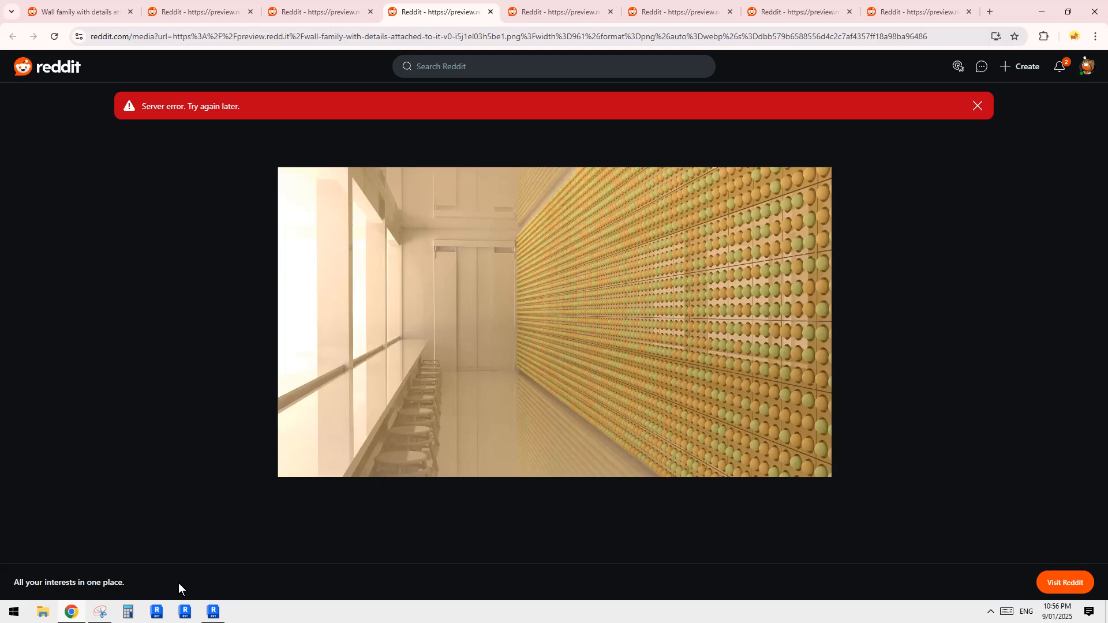
left_click(212, 612)
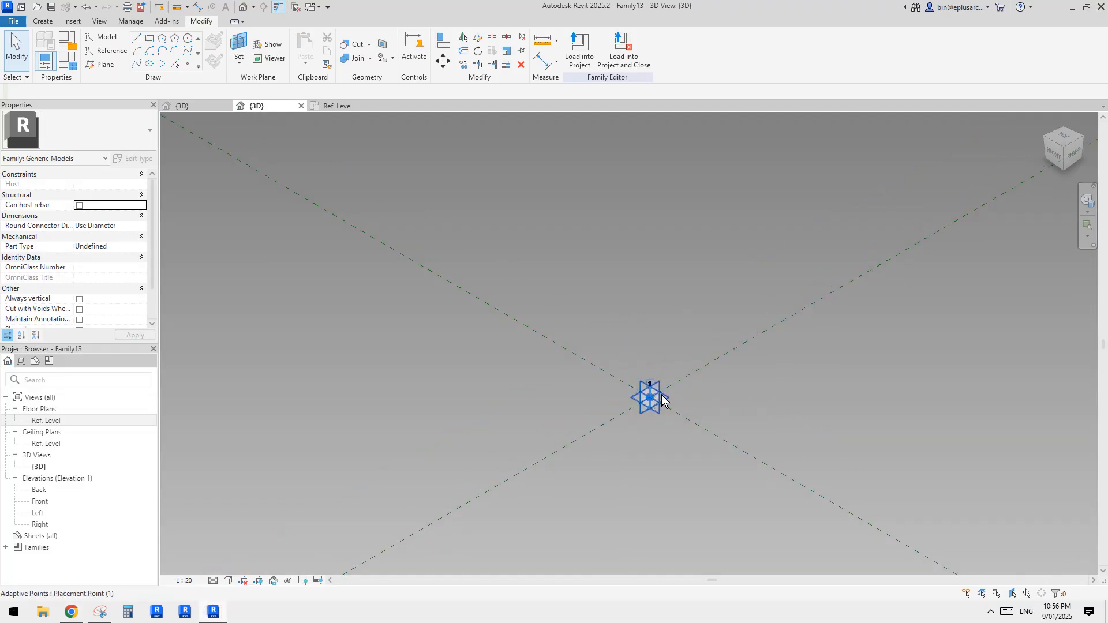
left_click(651, 398)
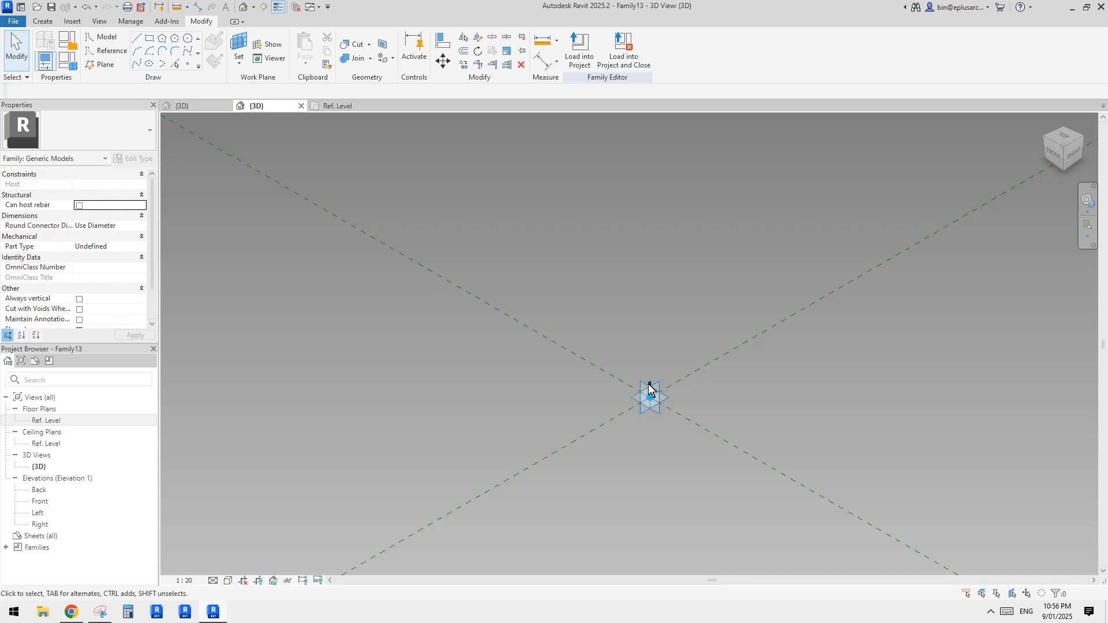
left_click(188, 64)
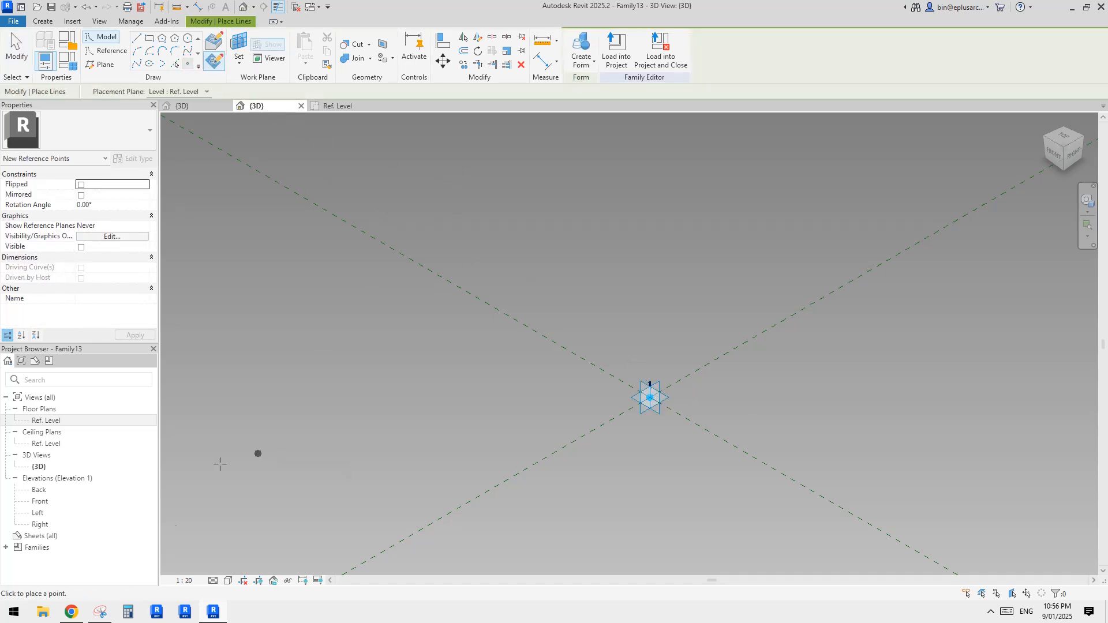
left_click(71, 612)
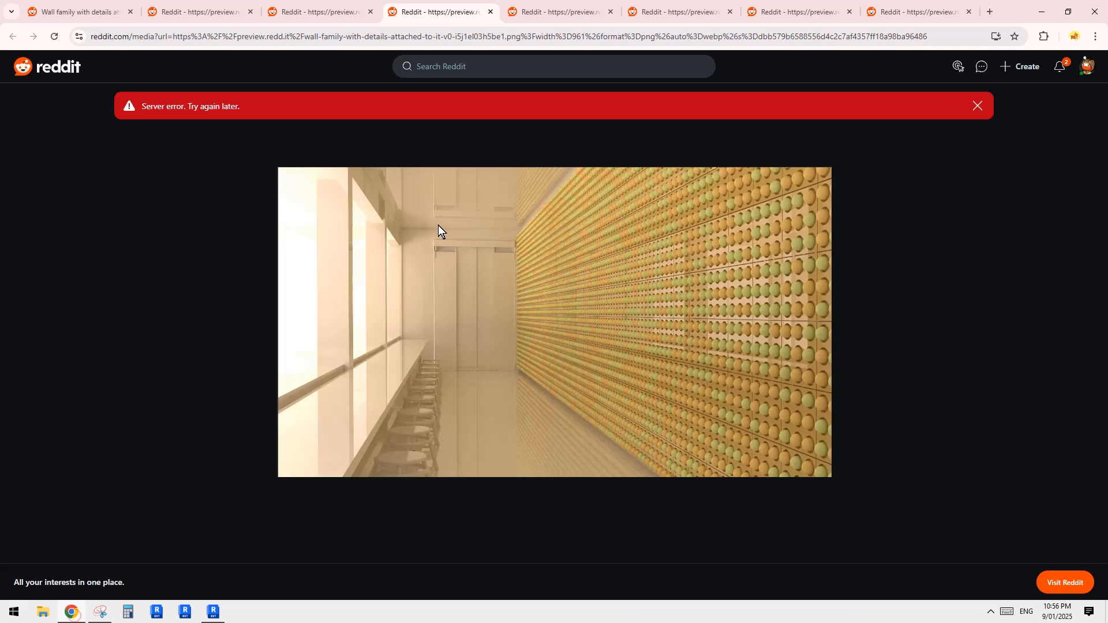
left_click(346, 14)
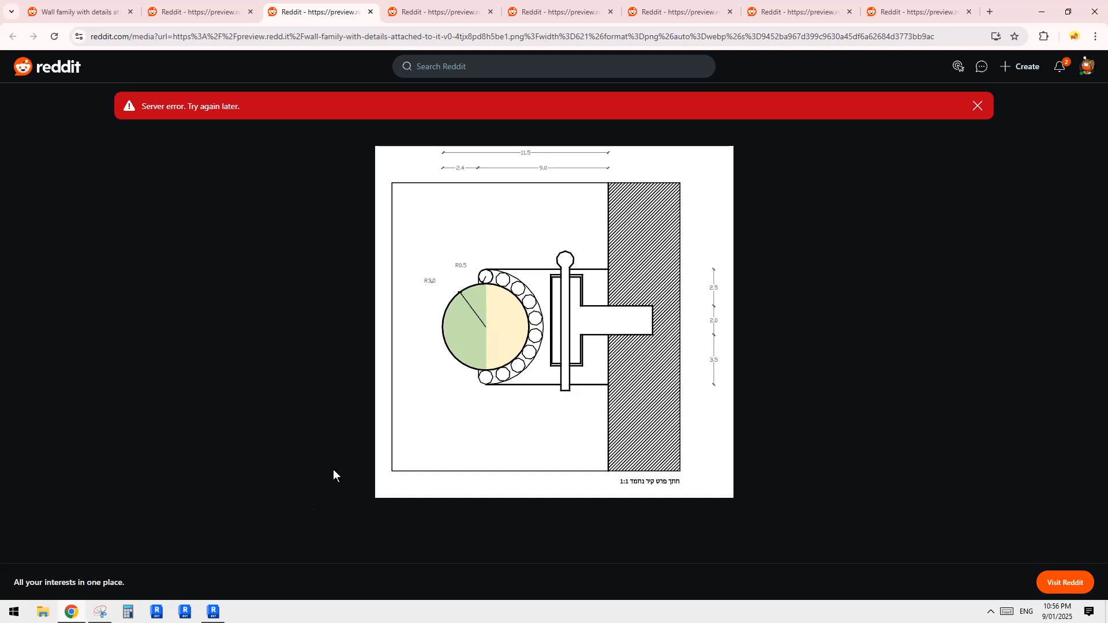
left_click(215, 611)
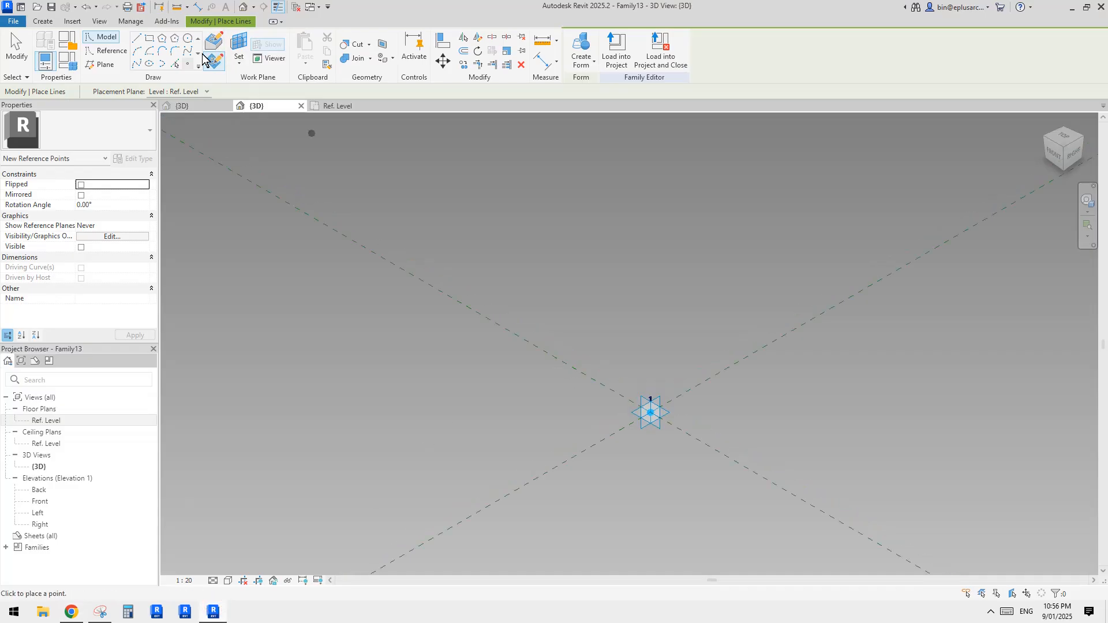
Place a reference point on the adaptive point's horizontal work plane and raise it to an offset of about 892.5.
key("Escape")
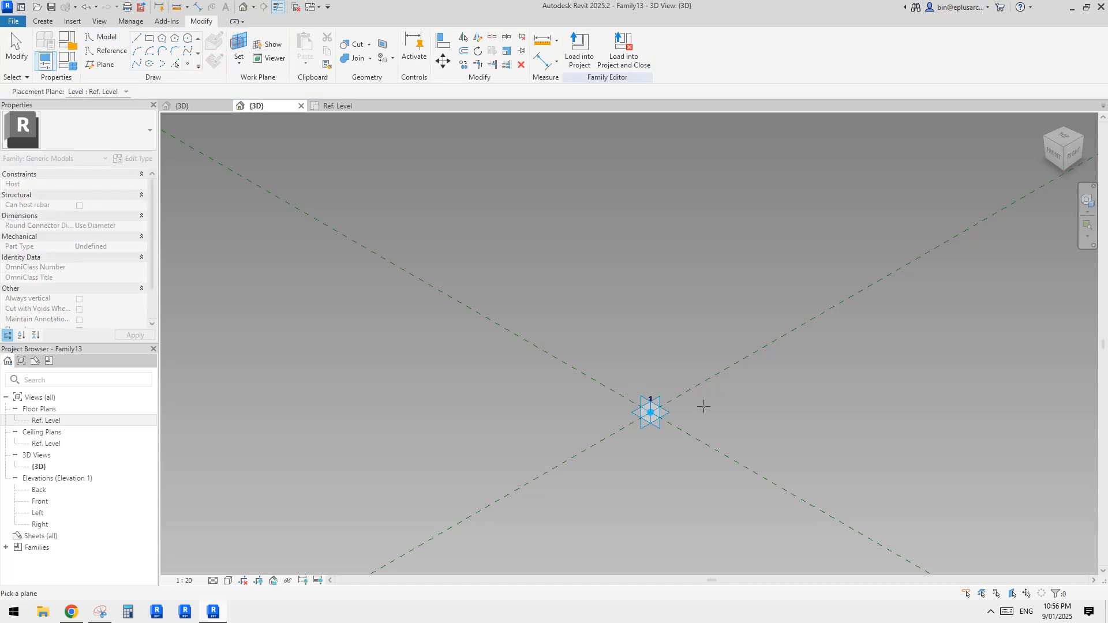
left_click(668, 413)
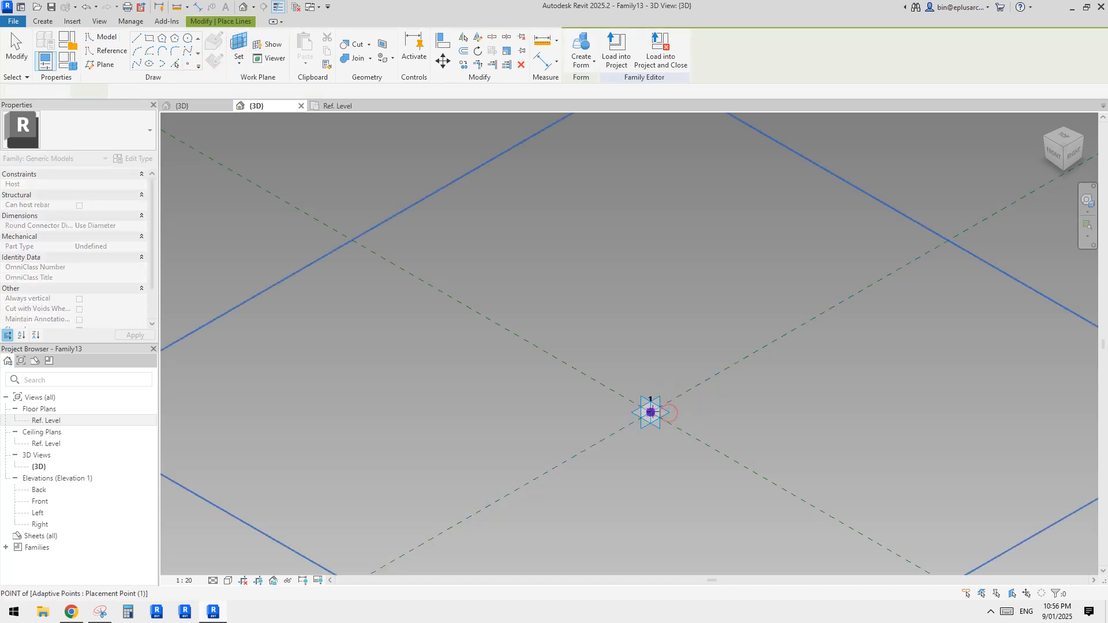
key("Return")
key("Escape")
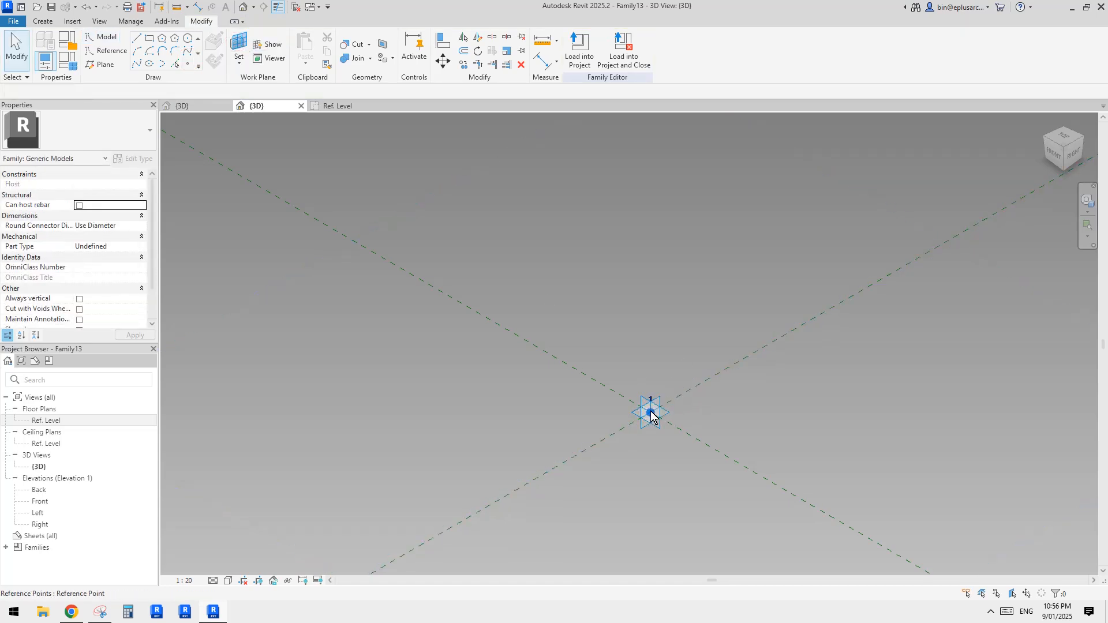
left_click(651, 411)
left_click_drag(654, 384, 653, 334)
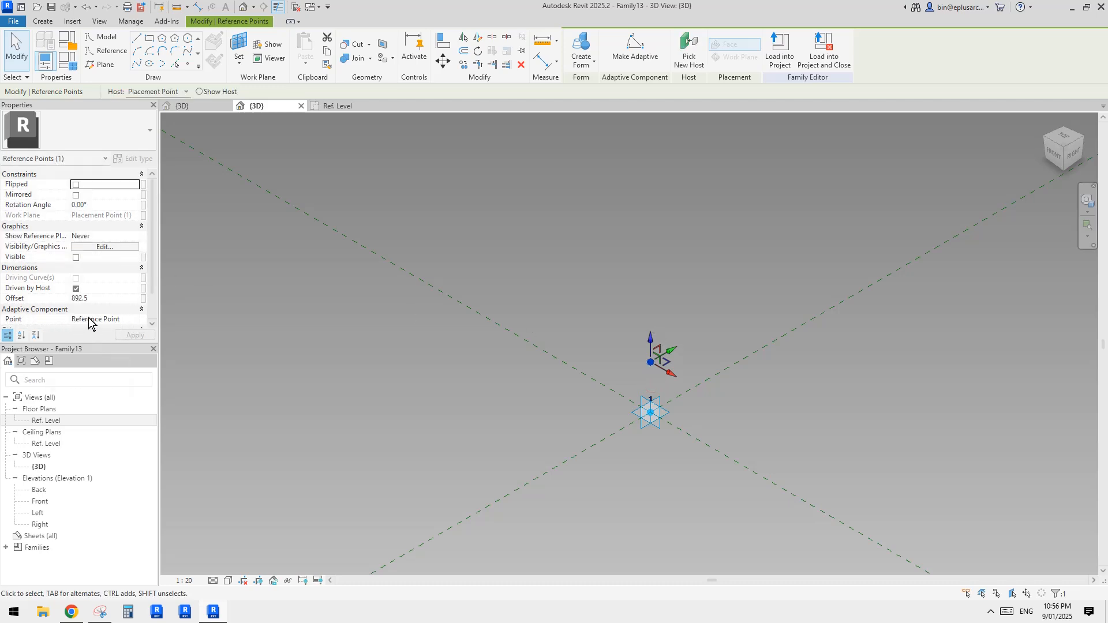
Associate the raised reference point's Offset with a new family type parameter named ofs.
scroll(102, 273, "down", 3)
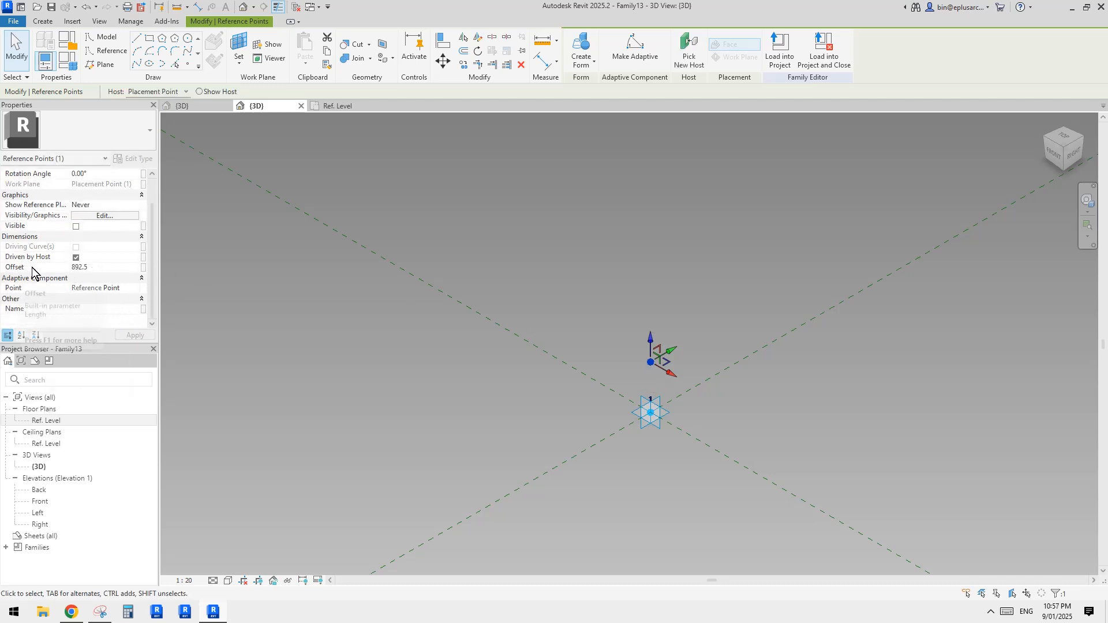
scroll(660, 342, "up", 5)
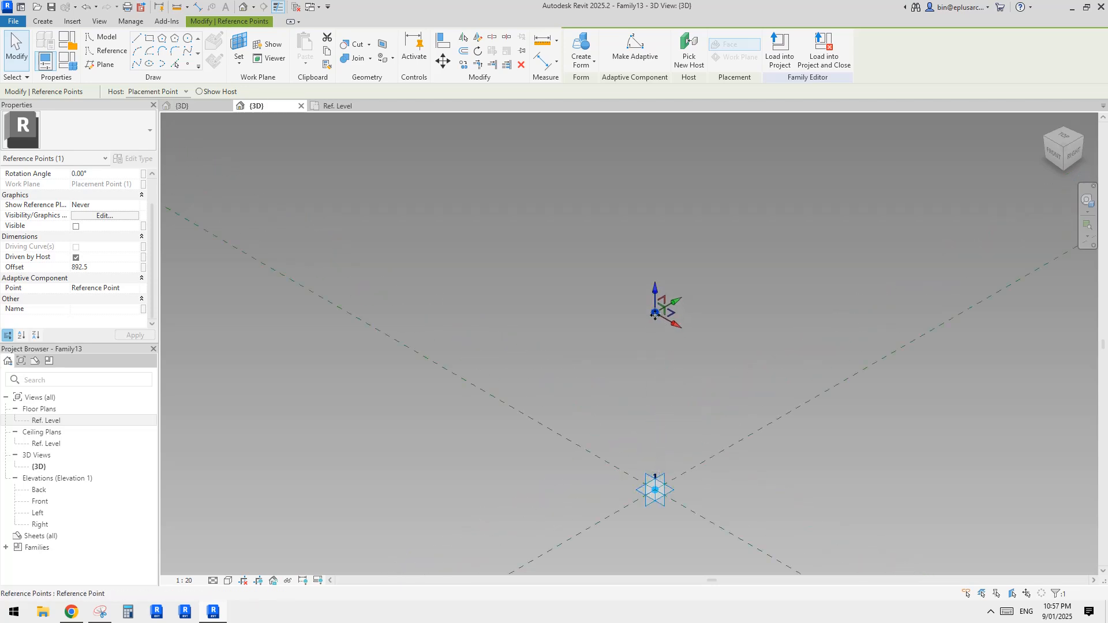
left_click(143, 267)
left_click(731, 408)
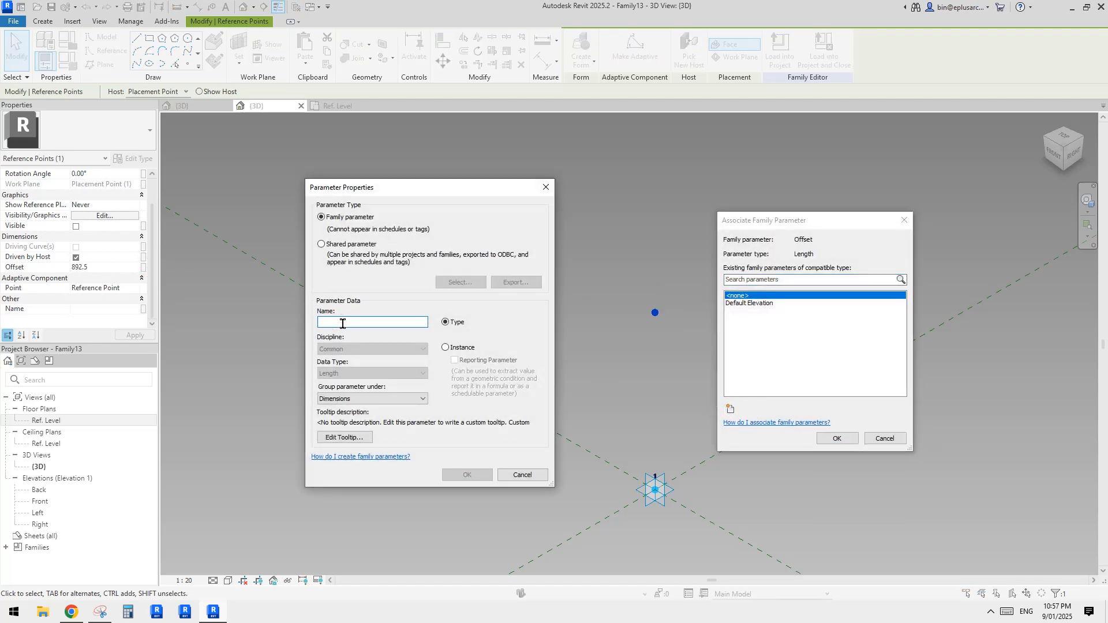
type("ofs")
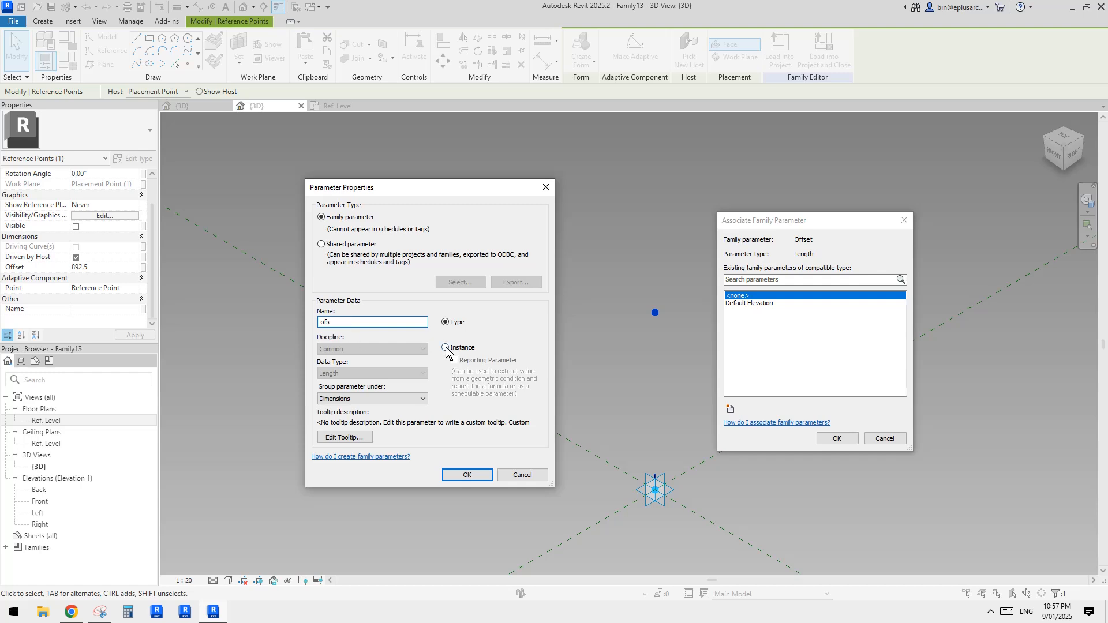
left_click(479, 474)
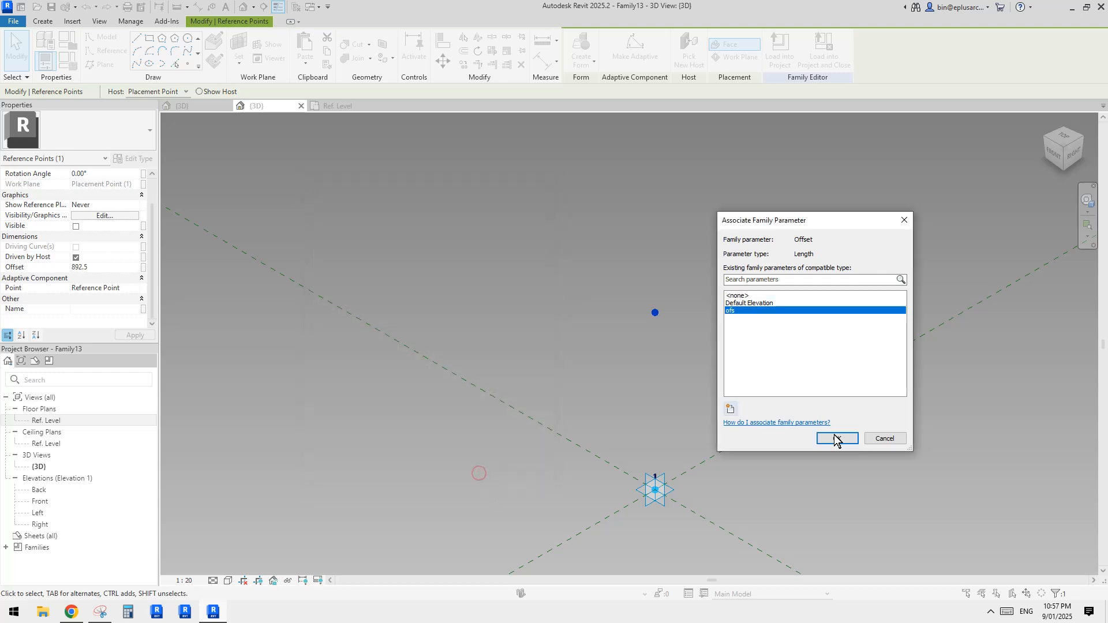
left_click(837, 439)
Set the ofs parameter to 200 in the family types and select the offset reference point.
left_click(68, 61)
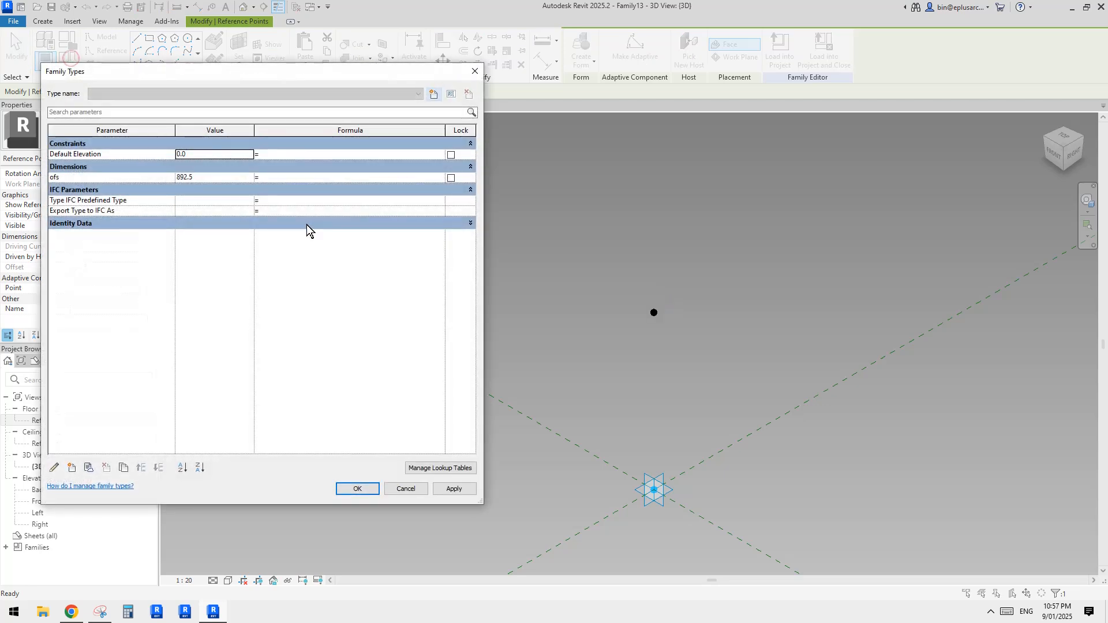
left_click(223, 170)
left_click(224, 171)
left_click(223, 179)
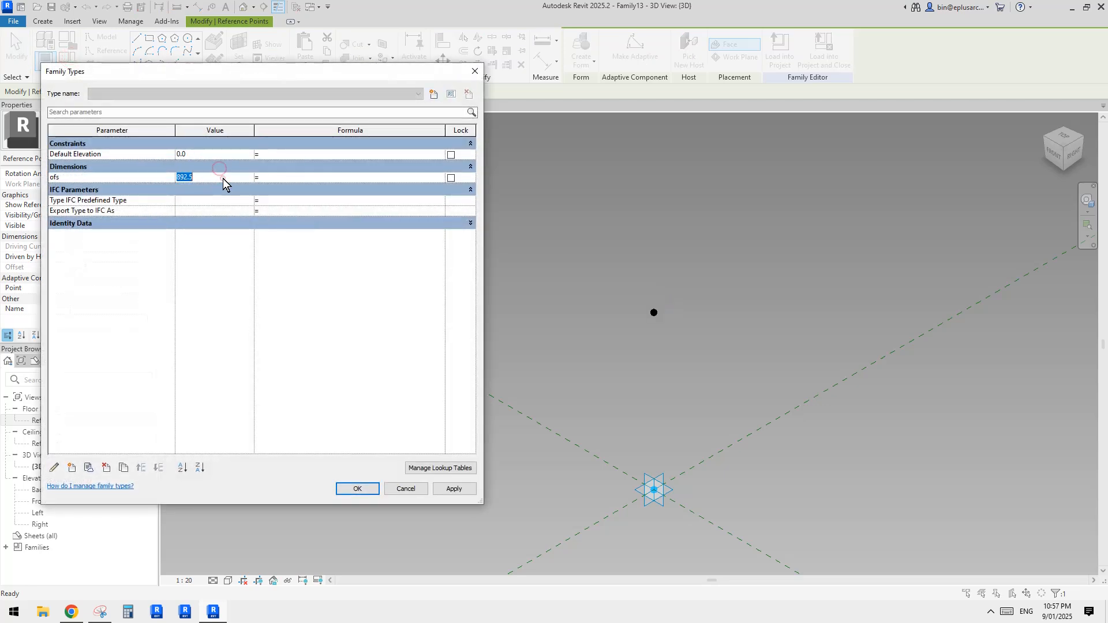
type("200")
left_click(452, 489)
left_click(358, 489)
scroll(669, 500, "up", 5)
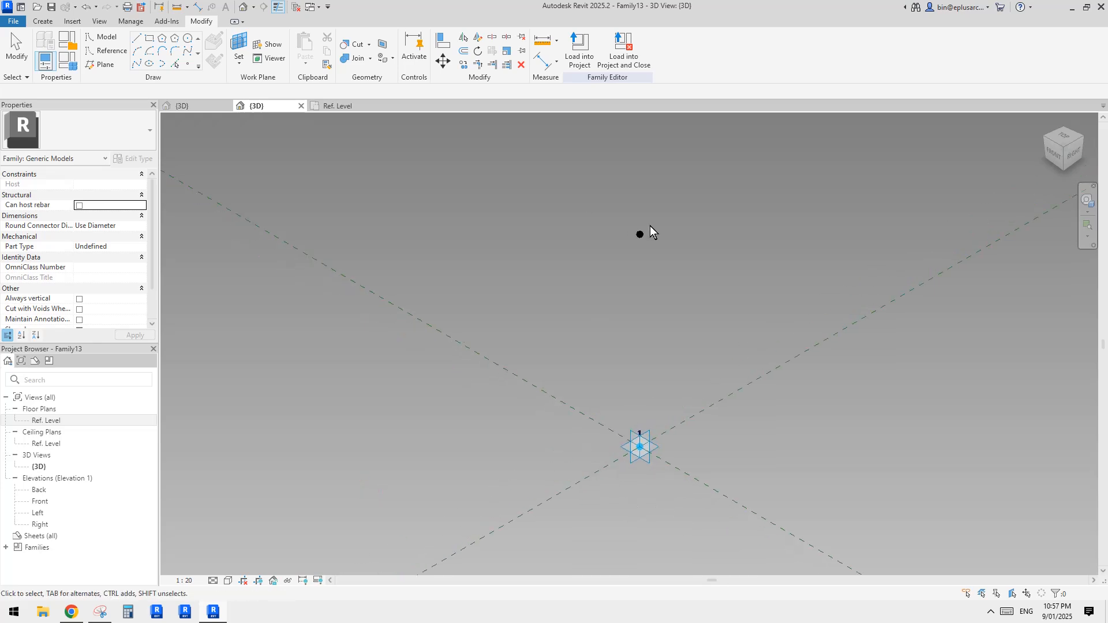
left_click(641, 231)
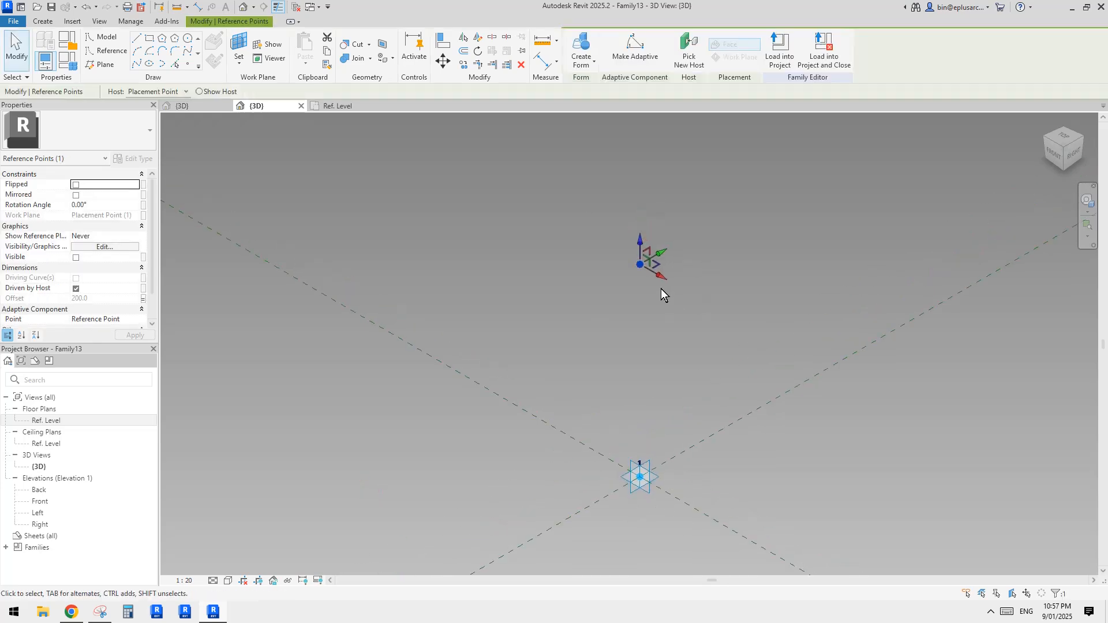
scroll(660, 287, "down", 2)
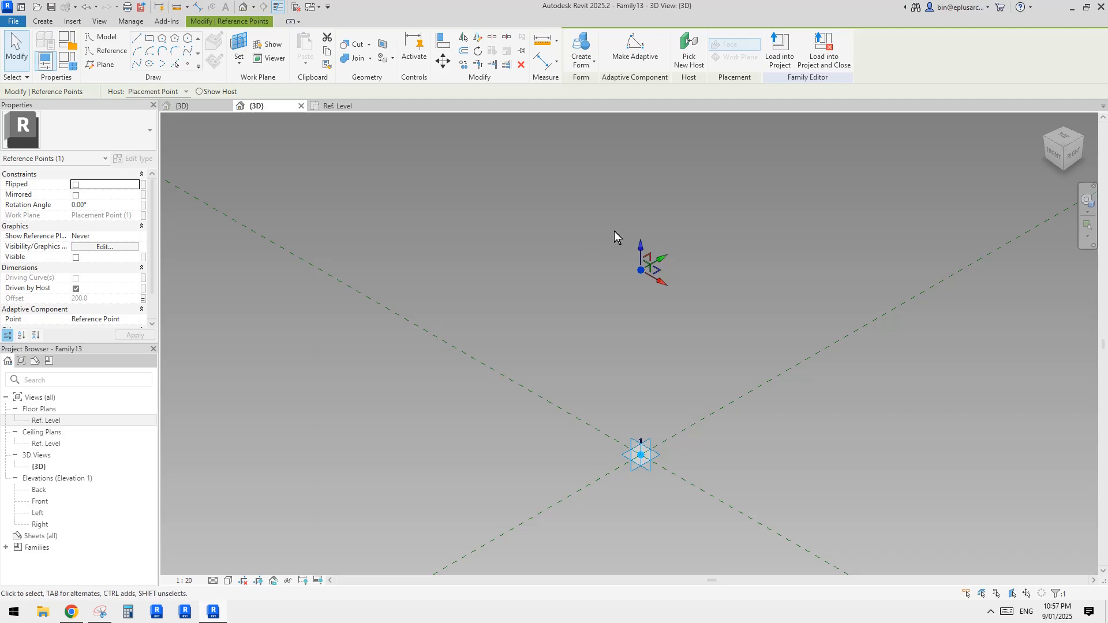
Switch to Chrome to compare the bracket section drawing with the sphere wall image, and return to Revit.
key("alt+Tab")
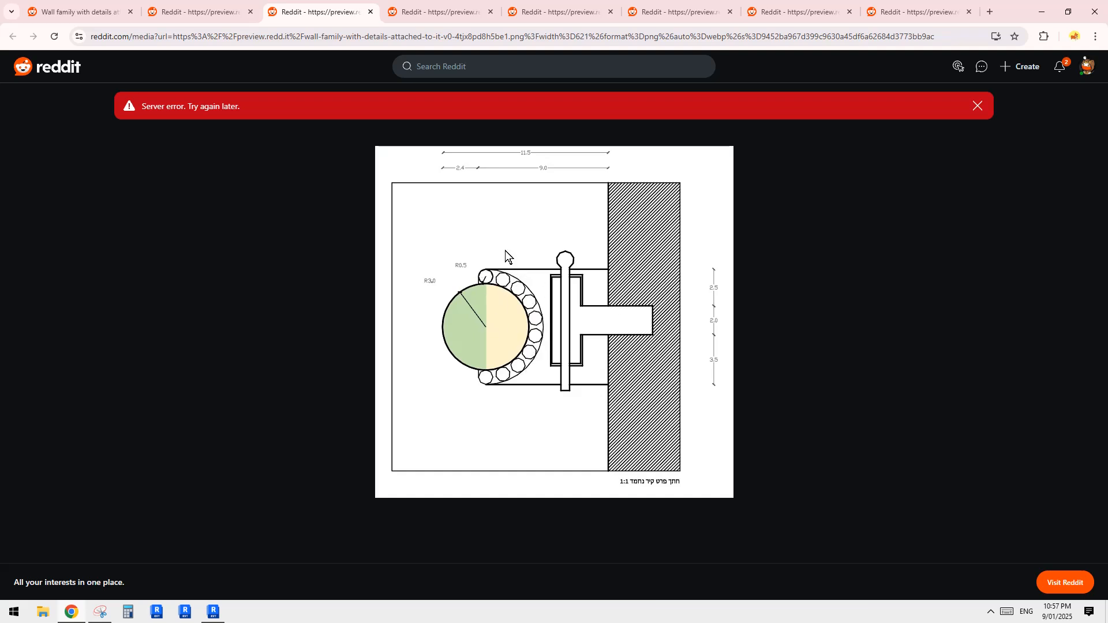
left_click(407, 14)
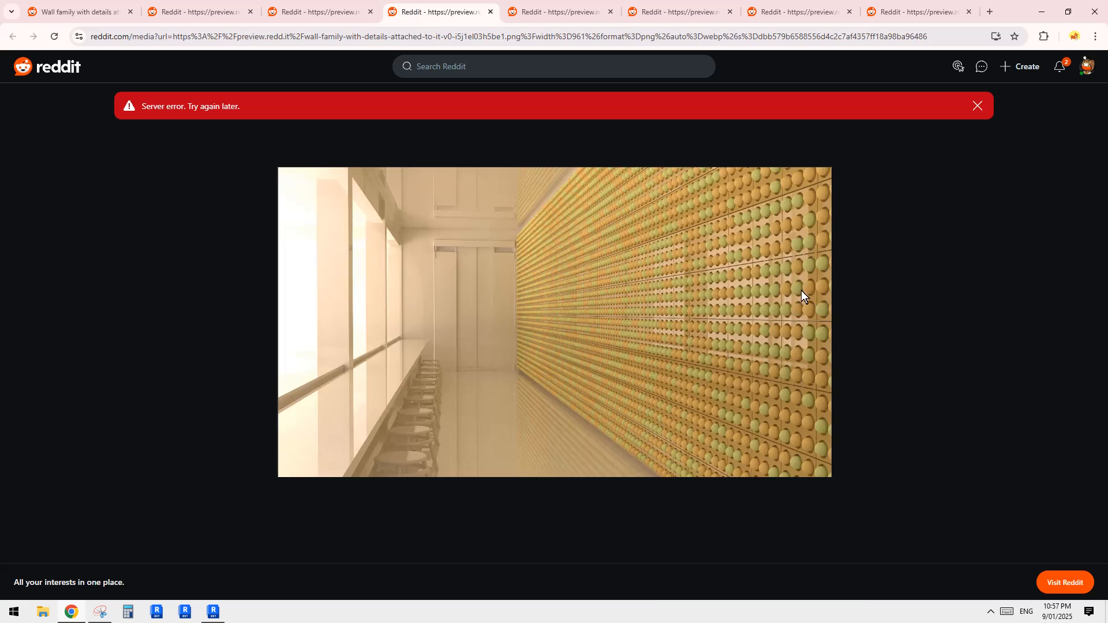
left_click(323, 12)
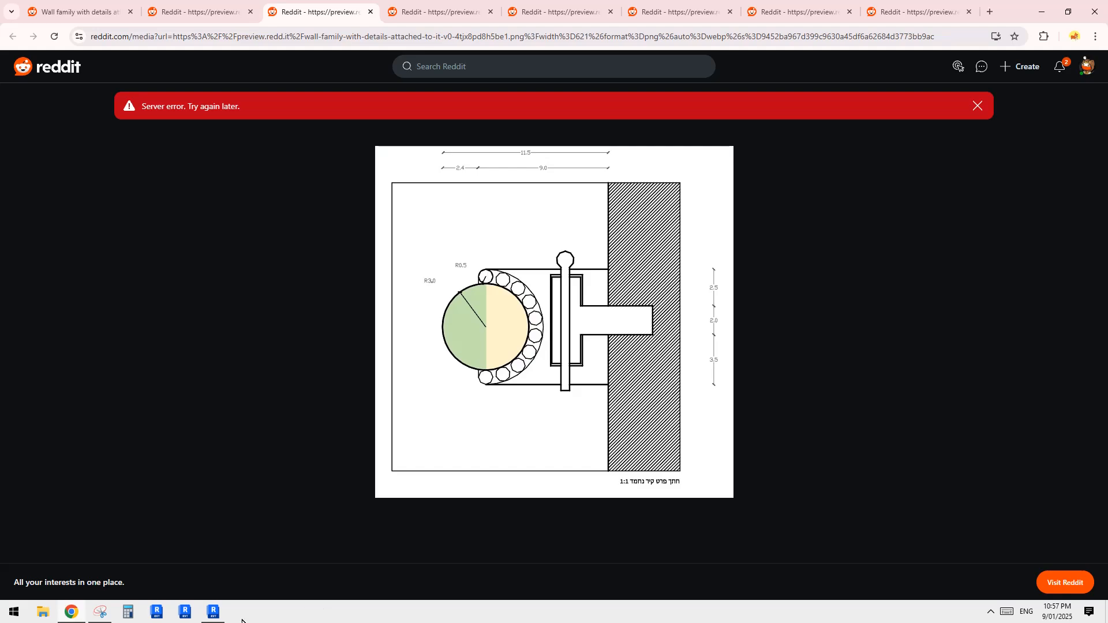
left_click(215, 613)
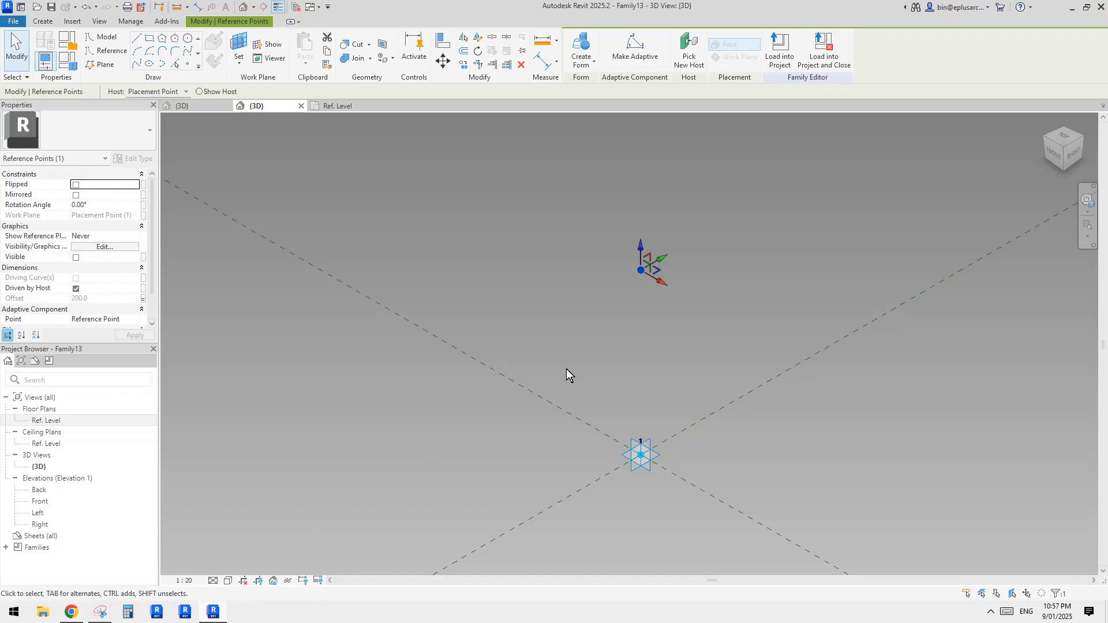
middle_click_drag(656, 433, 658, 425)
scroll(658, 368, "up", 3)
middle_click_drag(662, 367, 648, 386)
scroll(640, 385, "down", 1)
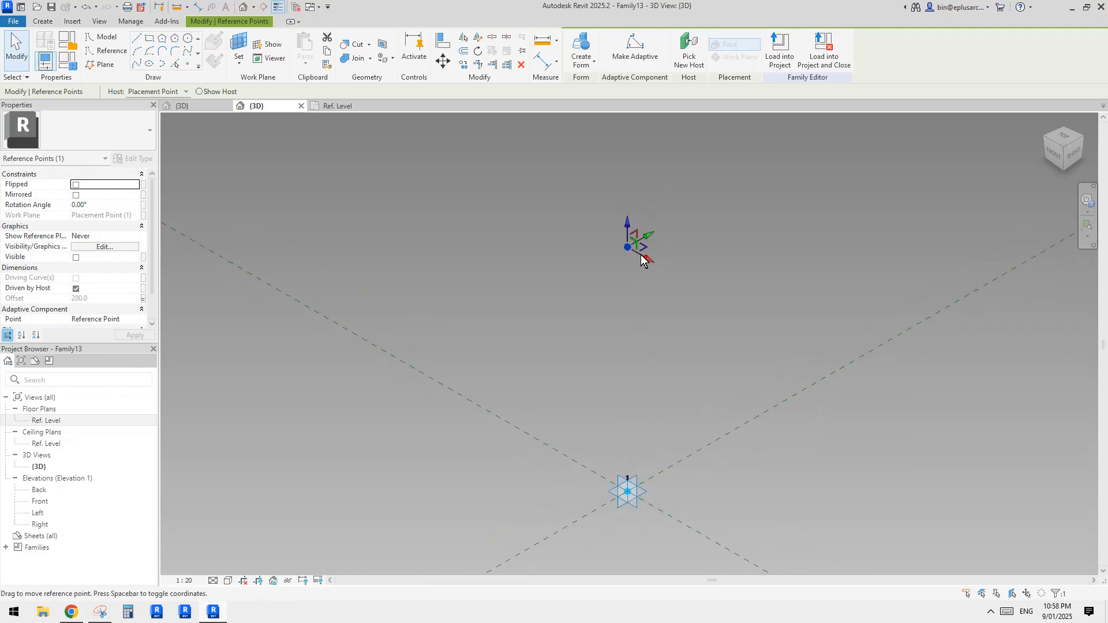
scroll(632, 297, "down", 2)
middle_click_drag(616, 286, 613, 292)
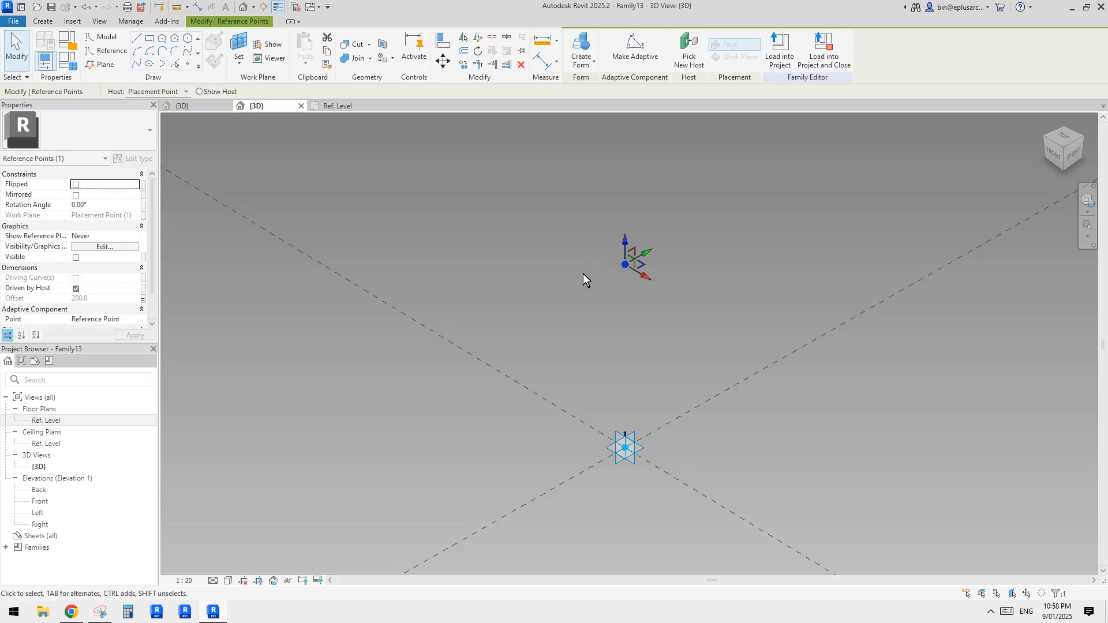
Set the raised reference point's Show Reference Planes option to Always.
middle_click_drag(609, 343, 601, 317)
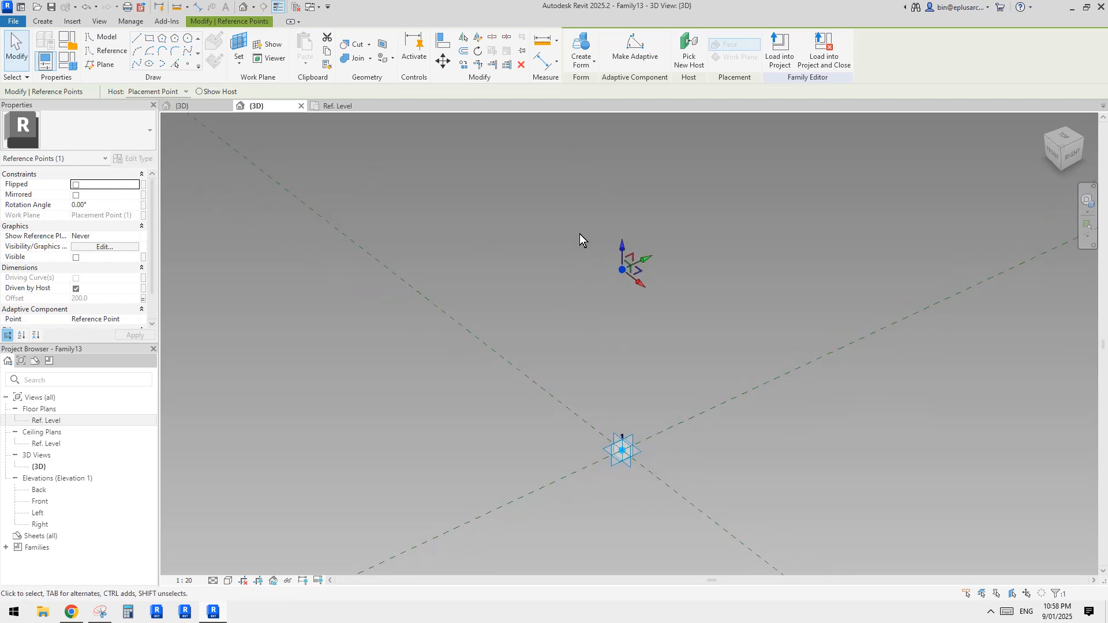
middle_click_drag(558, 264, 601, 283, "shift")
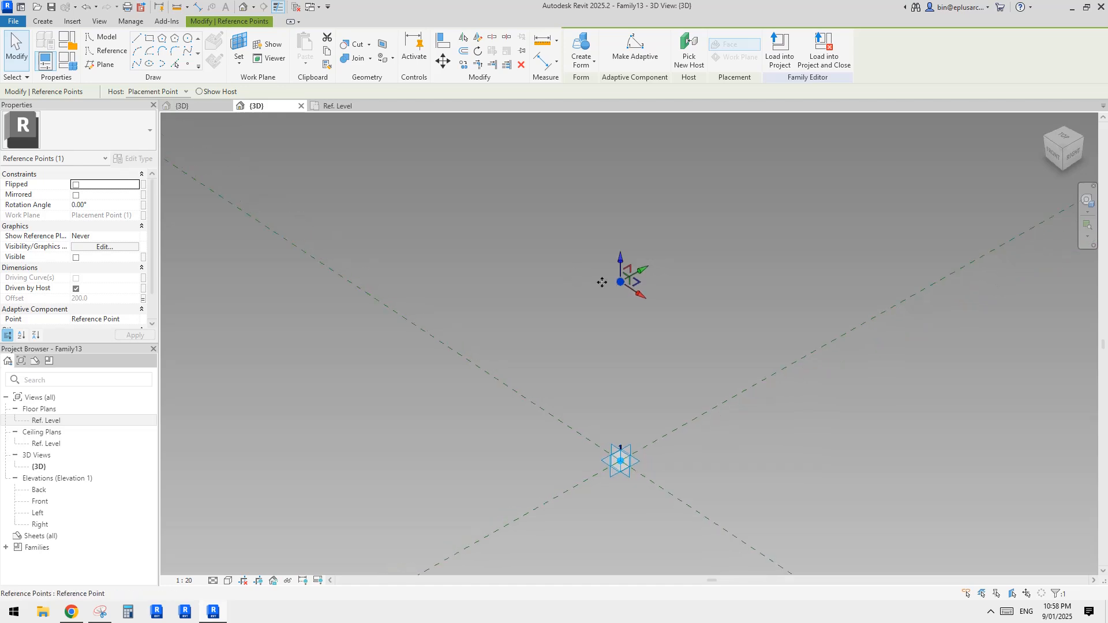
left_click(137, 236)
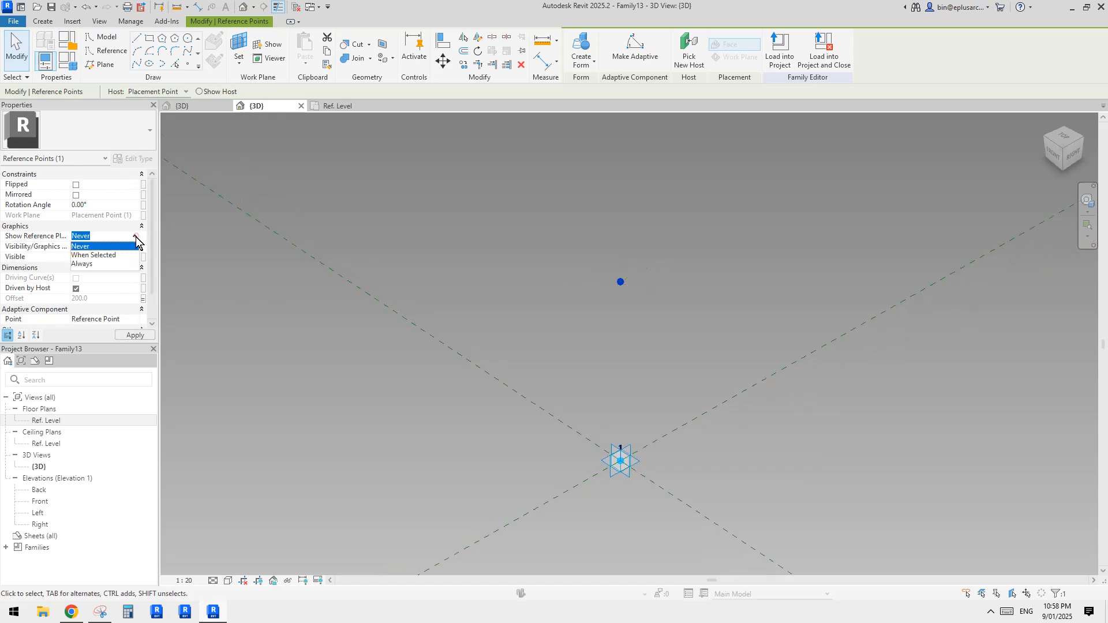
left_click(81, 270)
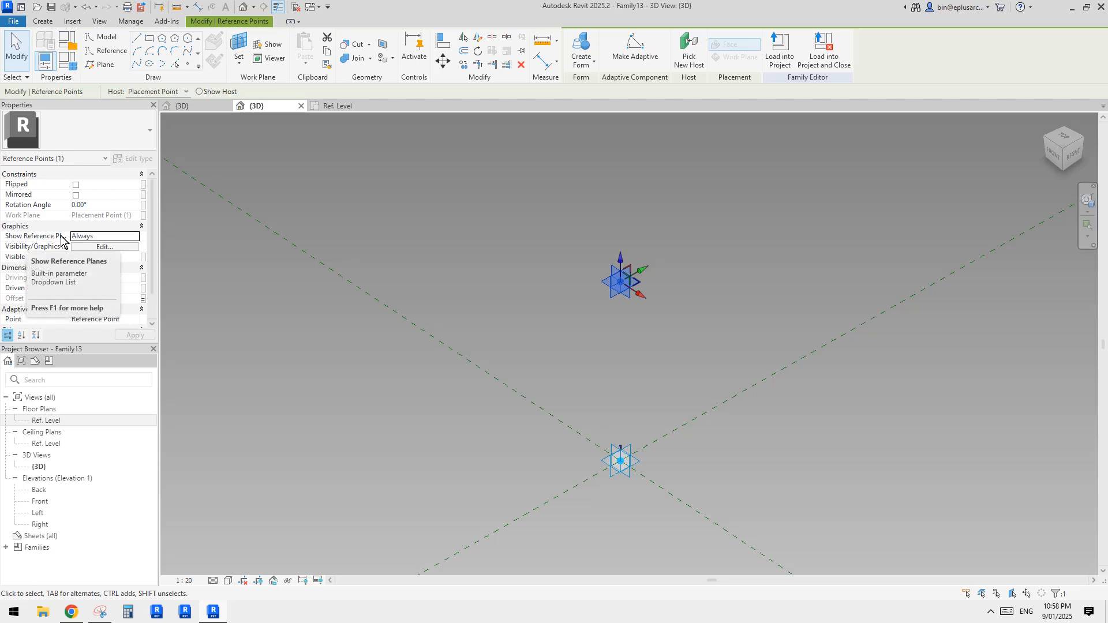
left_click(505, 259)
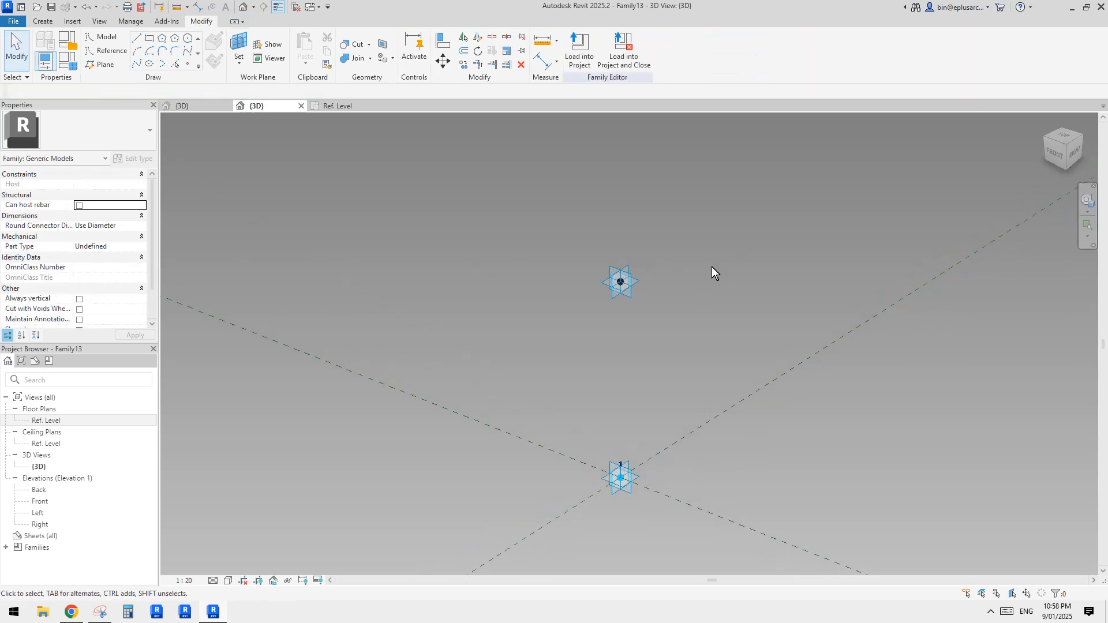
middle_click_drag(713, 268, 669, 268, "shift")
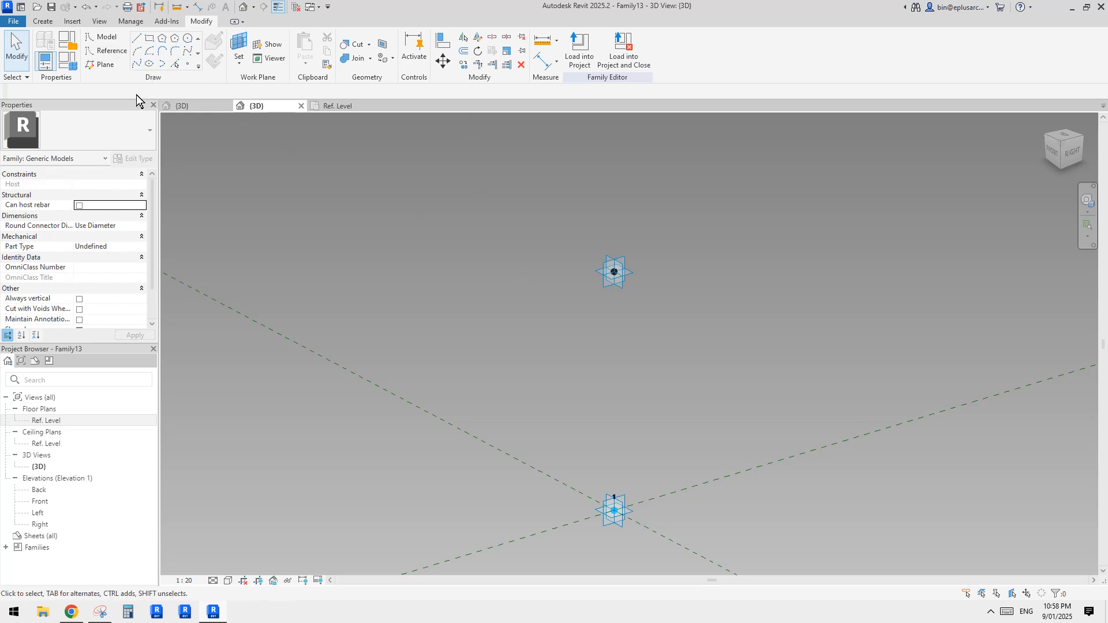
On the raised point's vertical reference plane, draw a semicircular reference arc centred on the point with a radius of about 40.
left_click(105, 52)
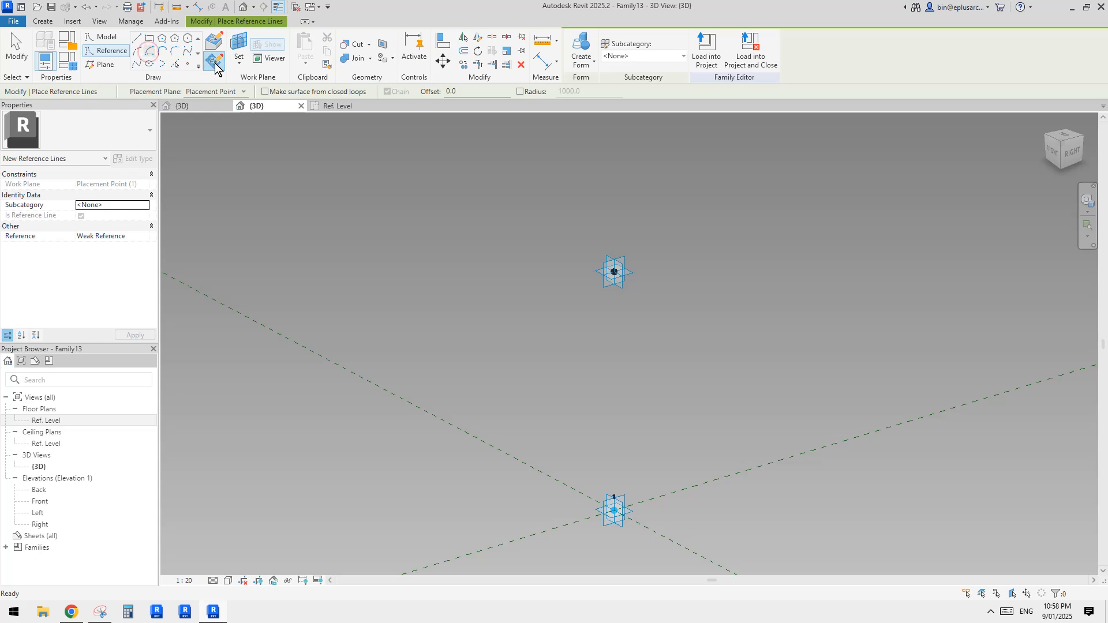
key("Escape")
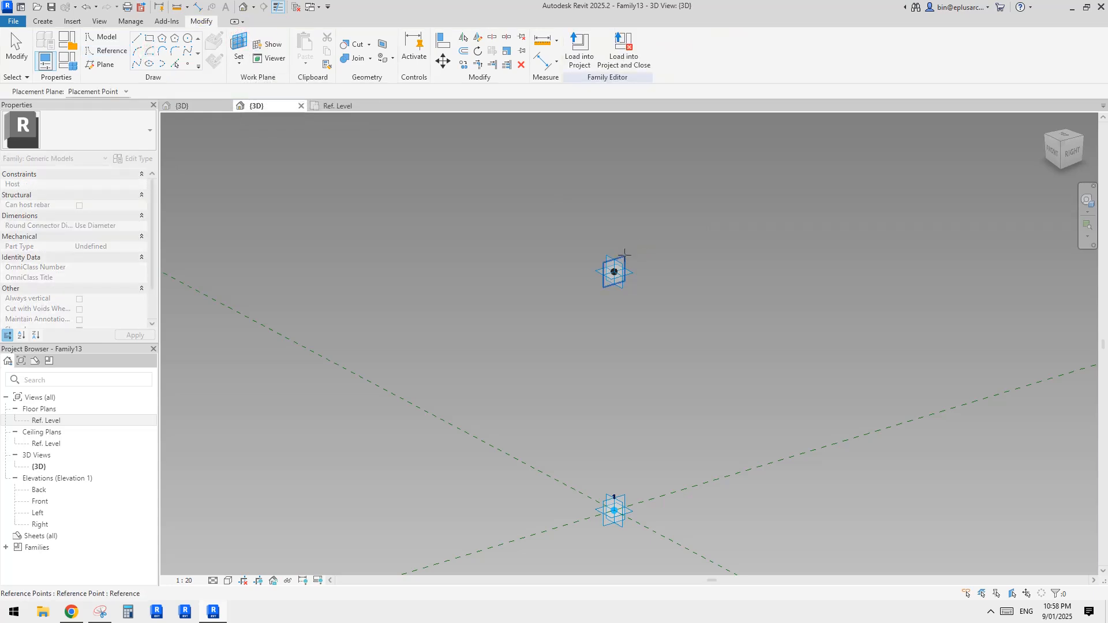
left_click(624, 255)
left_click(614, 272)
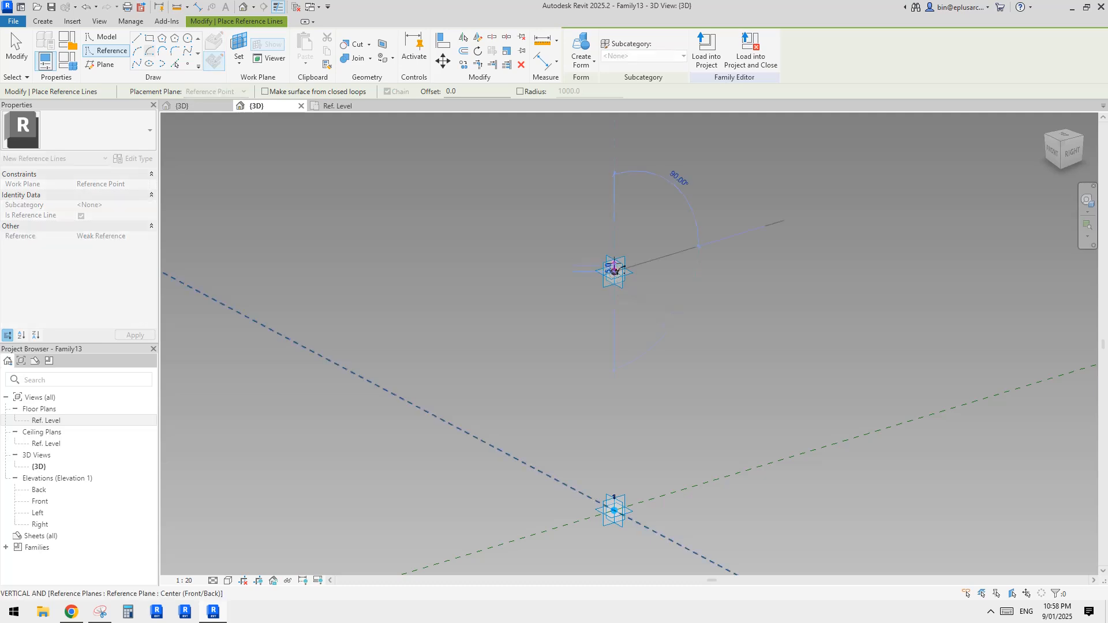
left_click(614, 224)
left_click(614, 317)
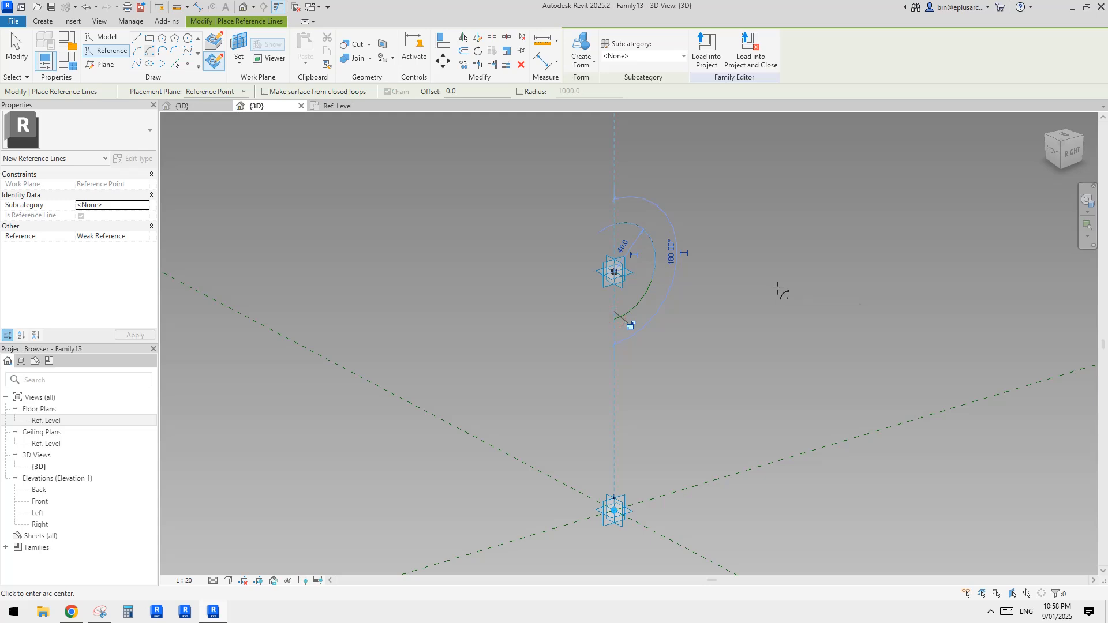
key("Escape")
key("Escape")
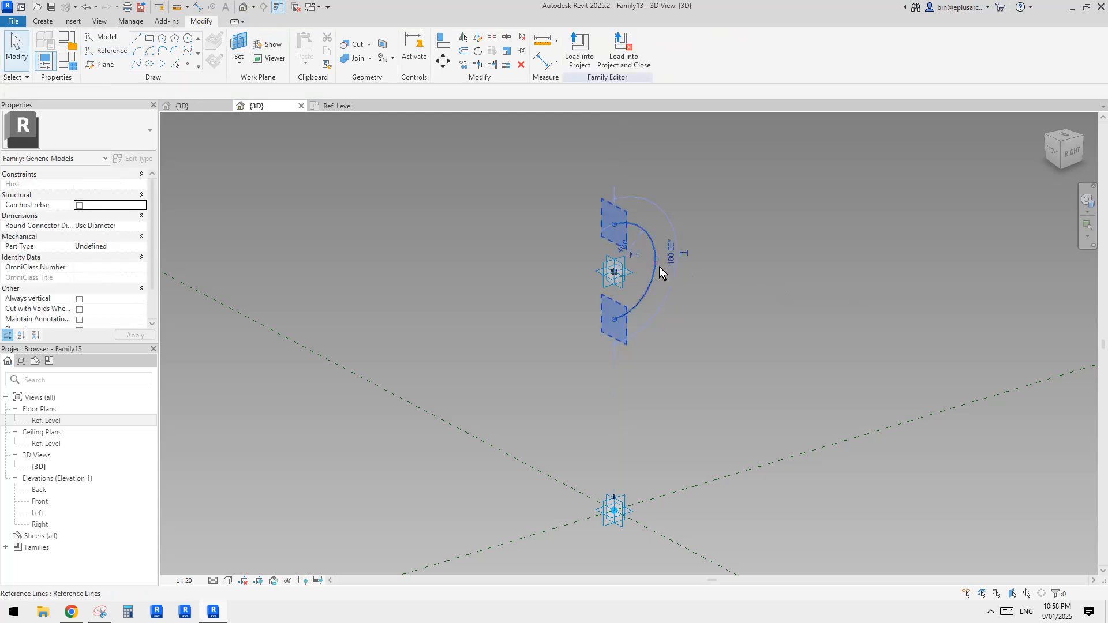
Convert the semicircular reference arc's temporary radius dimension into a permanent dimension and select it.
left_click(659, 267)
middle_click_drag(659, 266, 639, 270, "shift")
scroll(637, 258, "up", 2)
left_click(635, 251)
scroll(646, 252, "up", 2)
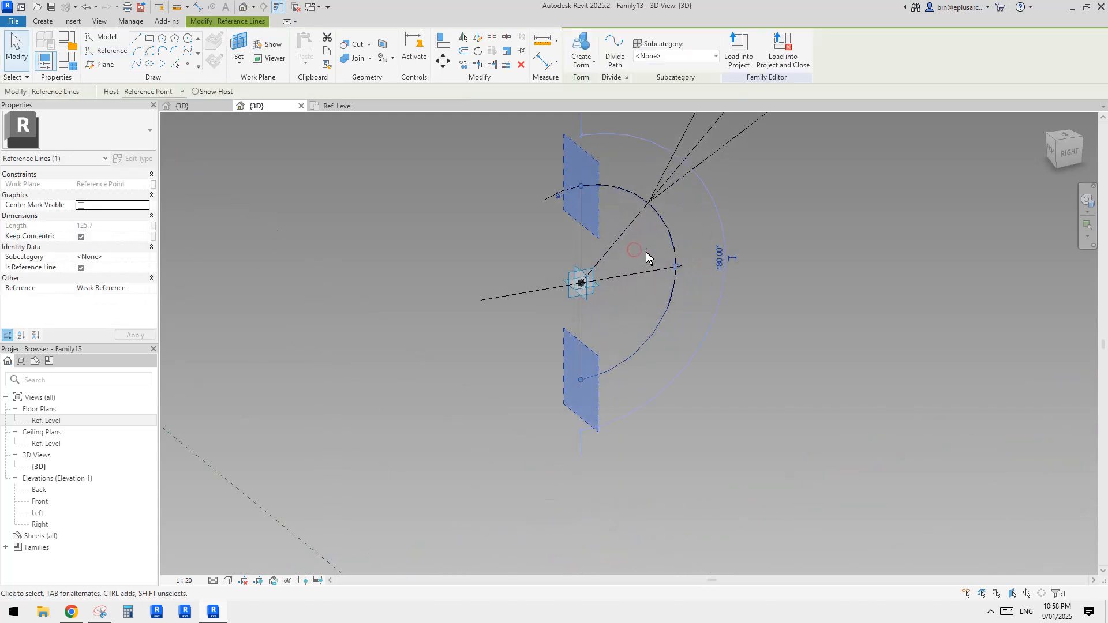
left_click(646, 251)
left_click(635, 221)
scroll(635, 236, "down", 3)
middle_click_drag(662, 261, 640, 333)
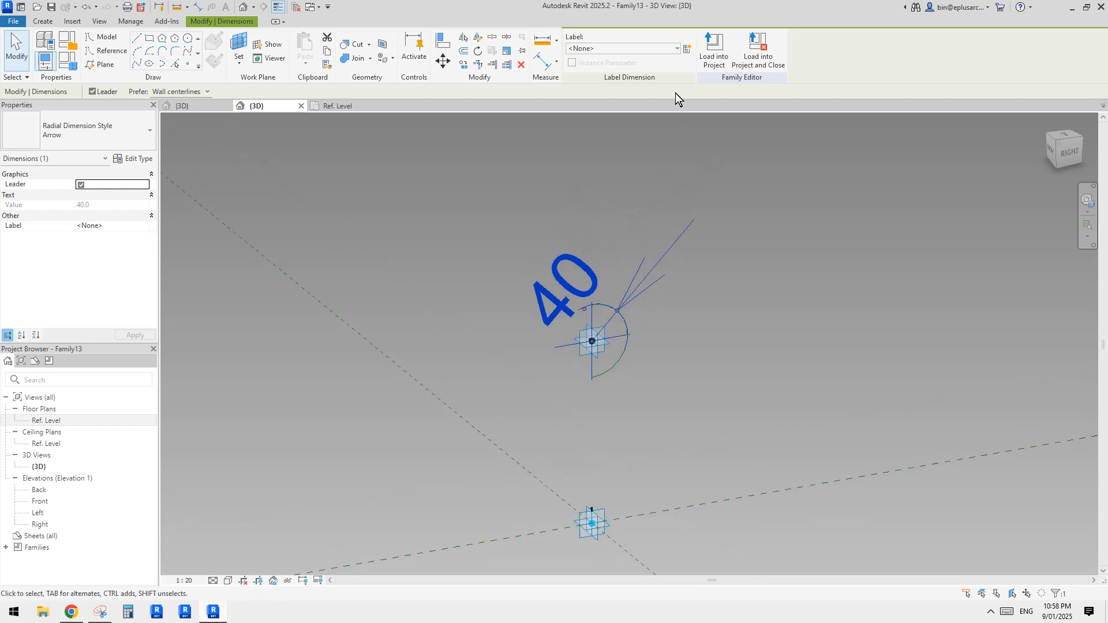
Label the arc's radius dimension with a new instance family parameter named r.
left_click(687, 49)
type("r")
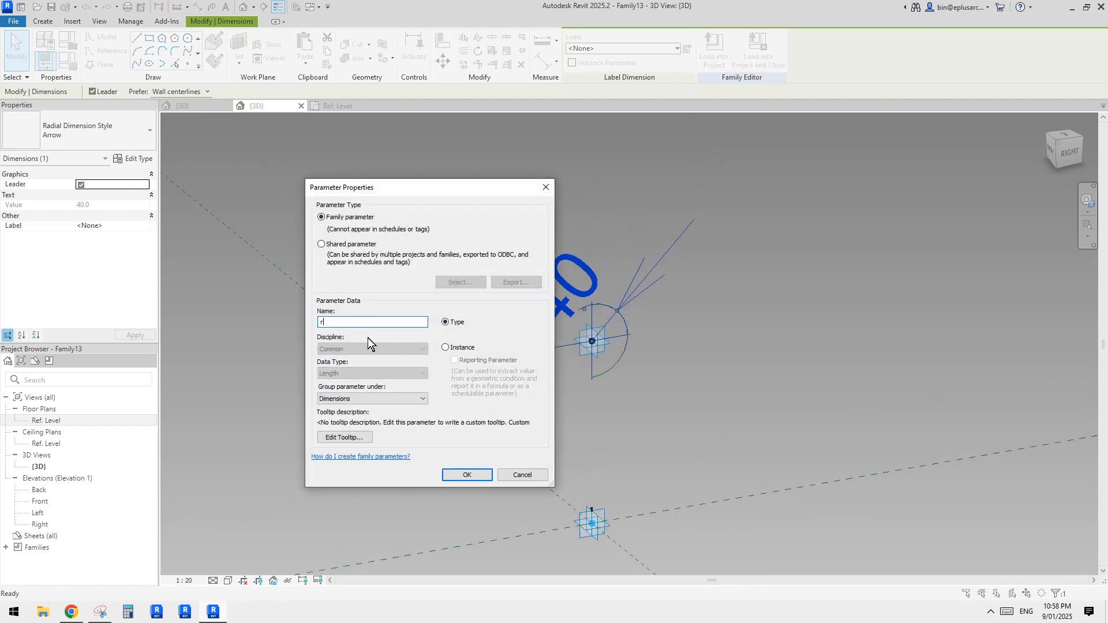
left_click(447, 348)
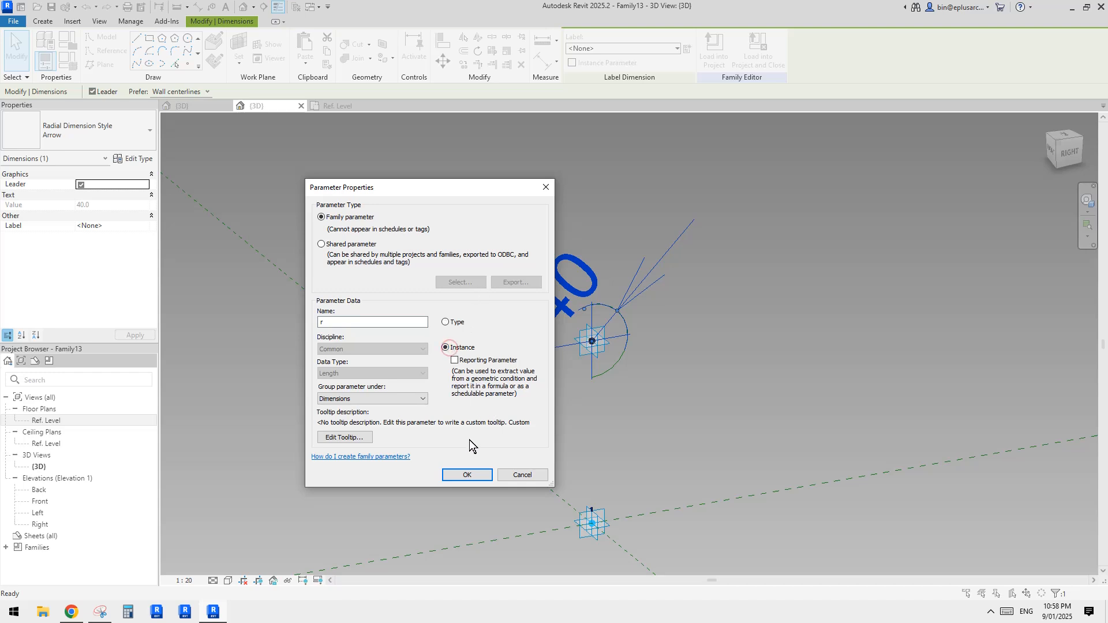
left_click(460, 477)
left_click(677, 268)
middle_click_drag(625, 426, 605, 331)
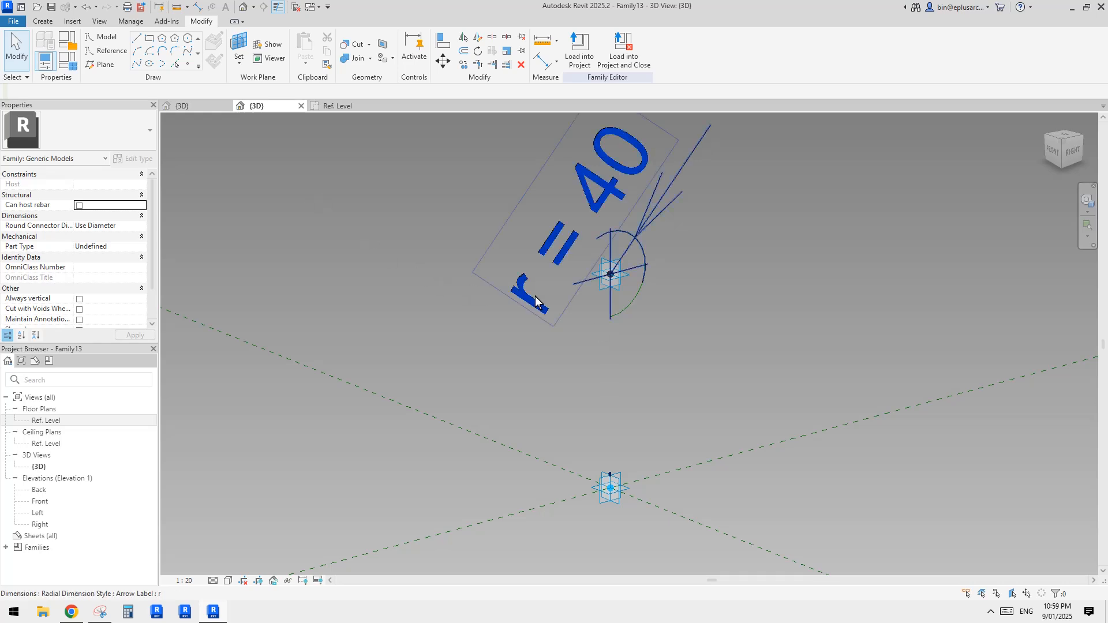
Connect the raised reference point and the adaptive point with a spline through points and make it a reference line.
left_click(613, 276)
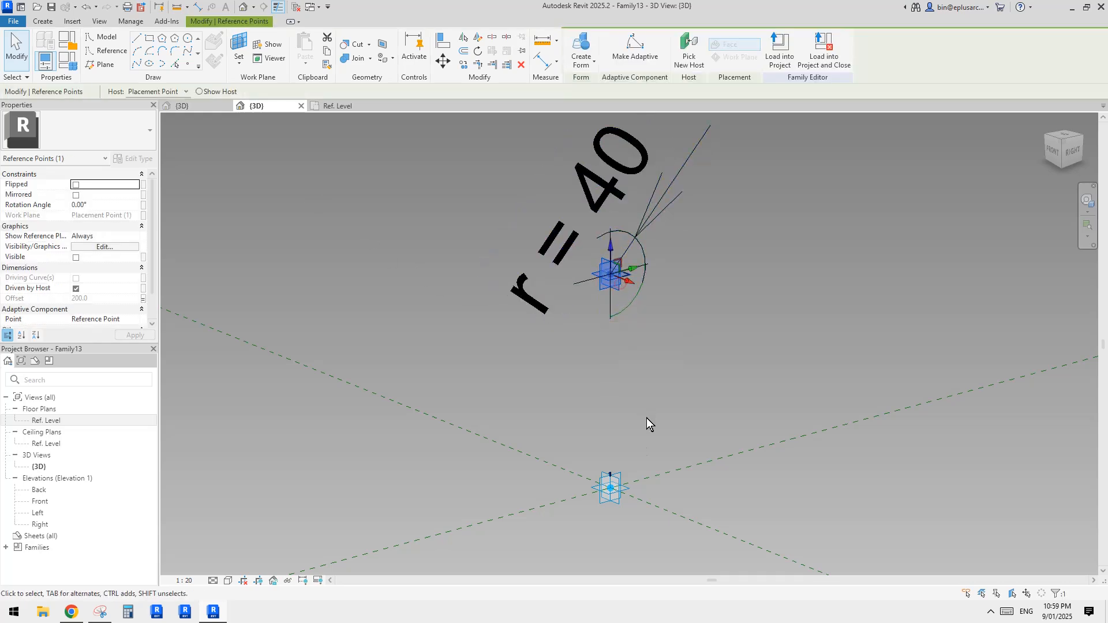
left_click(615, 491, "ctrl")
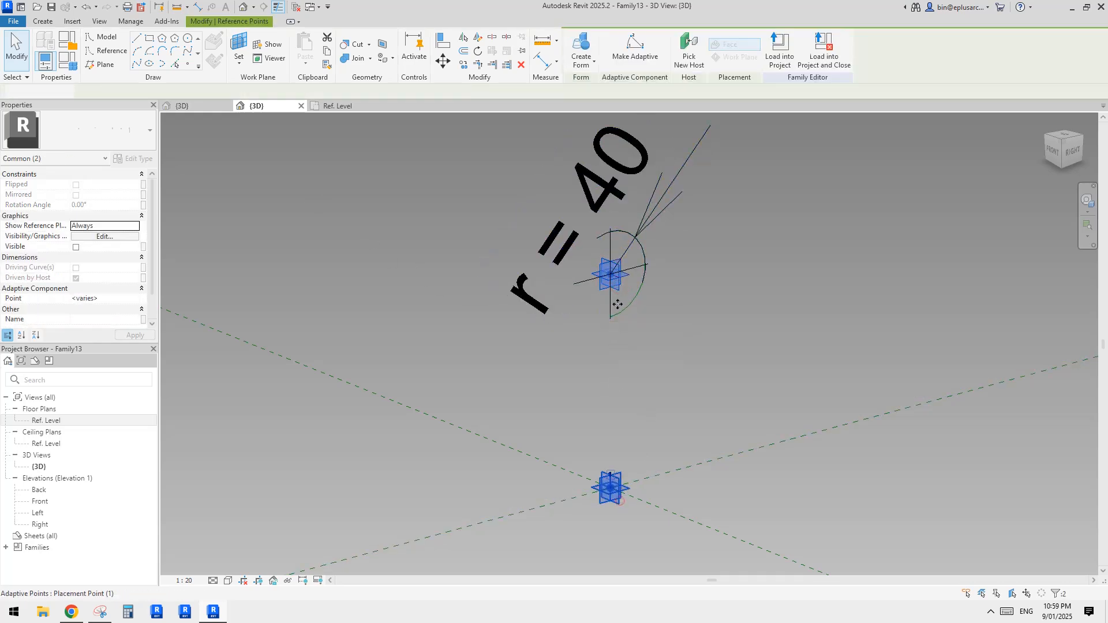
left_click(137, 67)
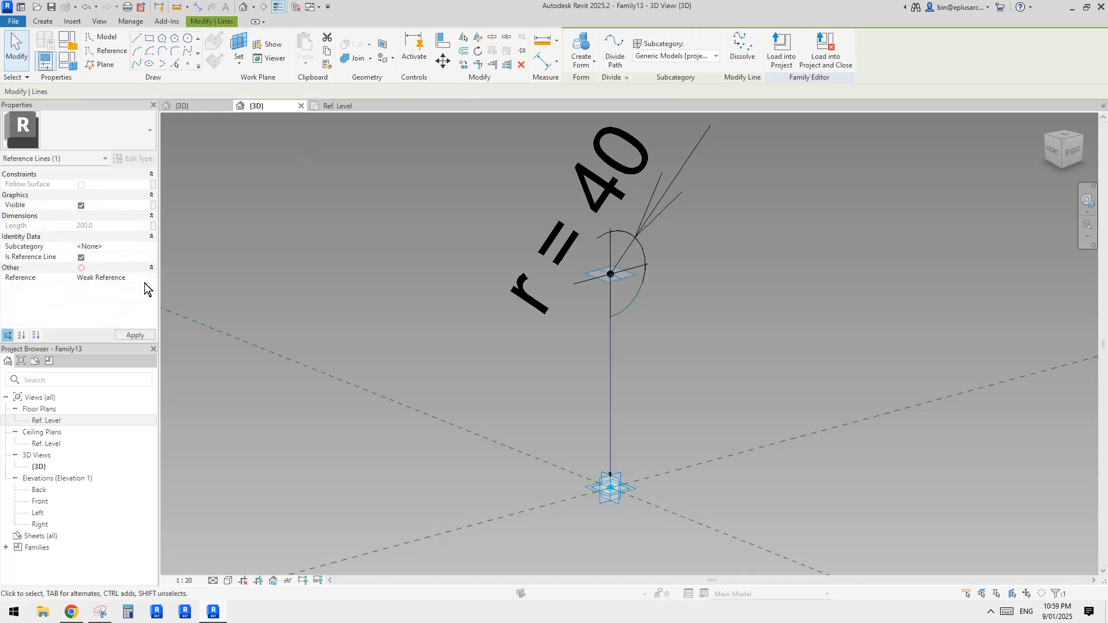
left_click(683, 321)
Create a solid sphere form from the semicircular arc and the vertical reference line, and display the view shaded.
left_click(636, 297)
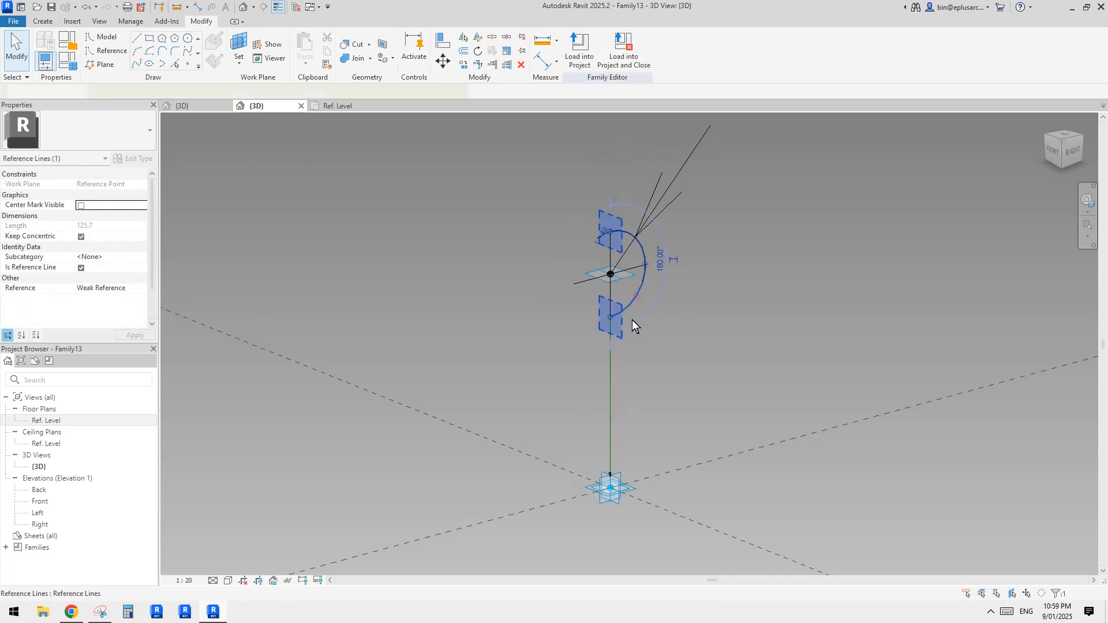
left_click(611, 370, "ctrl")
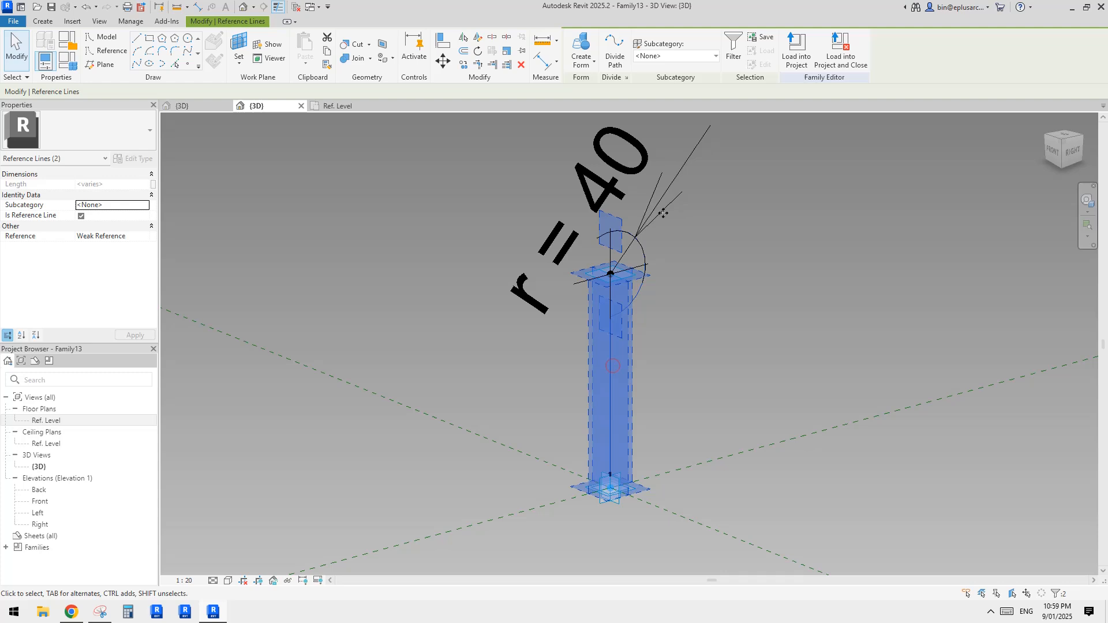
left_click(583, 45)
mouse_move(794, 303)
middle_mouse_down("shift")
mouse_move(952, 218)
mouse_move(826, 307)
mouse_move(807, 374)
mouse_move(785, 346)
mouse_move(627, 291)
mouse_move(700, 344)
mouse_move(579, 362)
mouse_move(487, 347)
mouse_move(782, 384)
mouse_move(739, 304)
mouse_move(719, 329)
mouse_move(599, 365)
middle_mouse_up("shift")
key("s")
key("d")
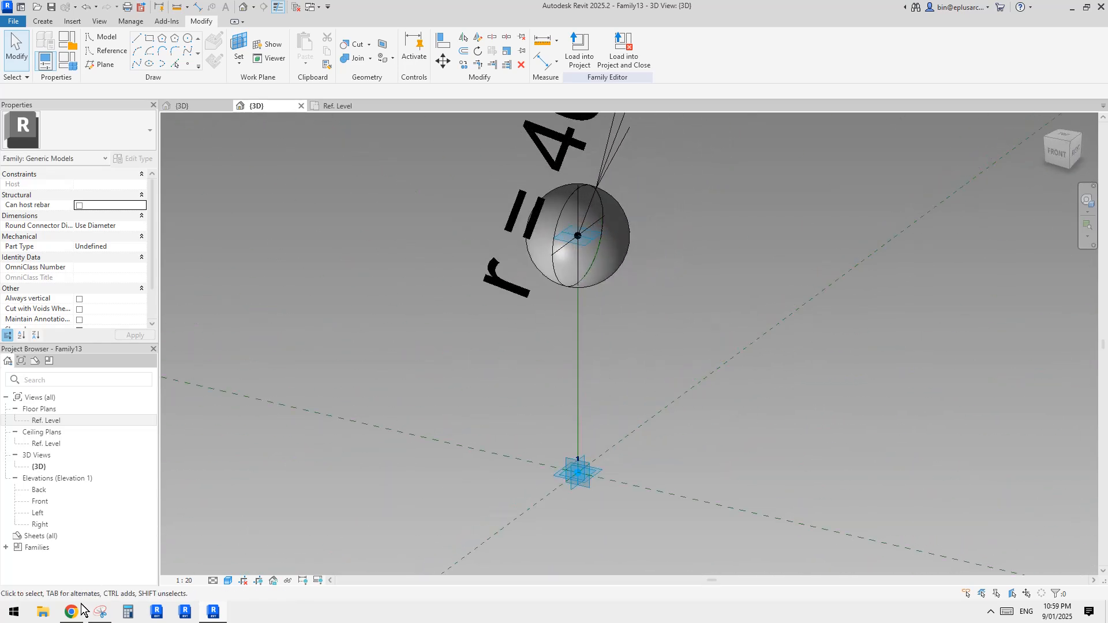
Switch to Chrome to check the small spheres around the ball in the section drawing, and return to Revit.
left_click(81, 607)
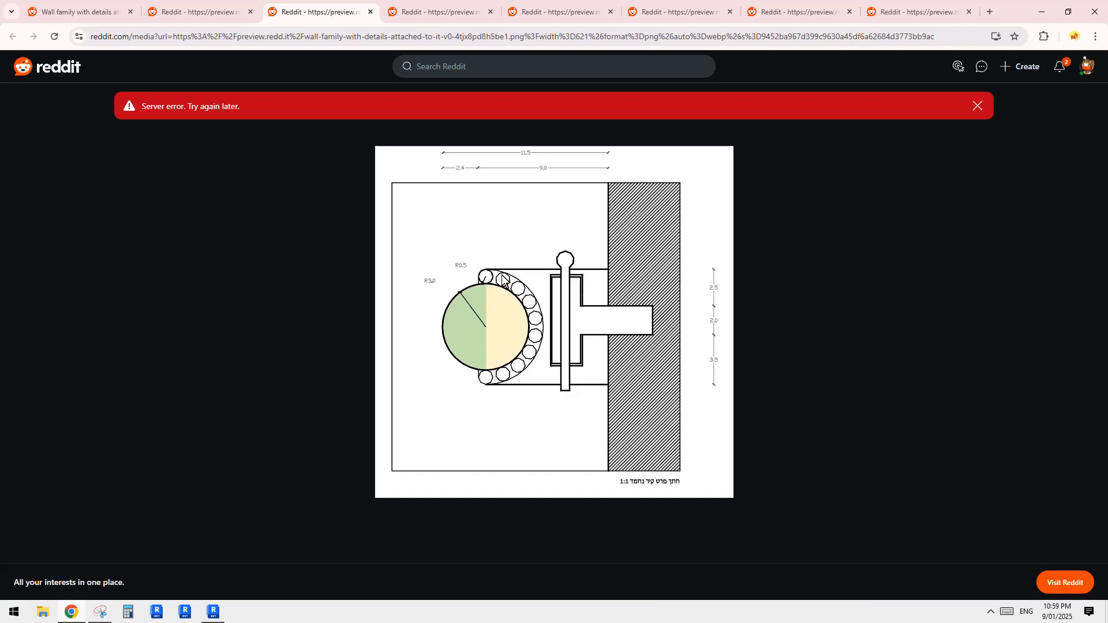
left_click(205, 614)
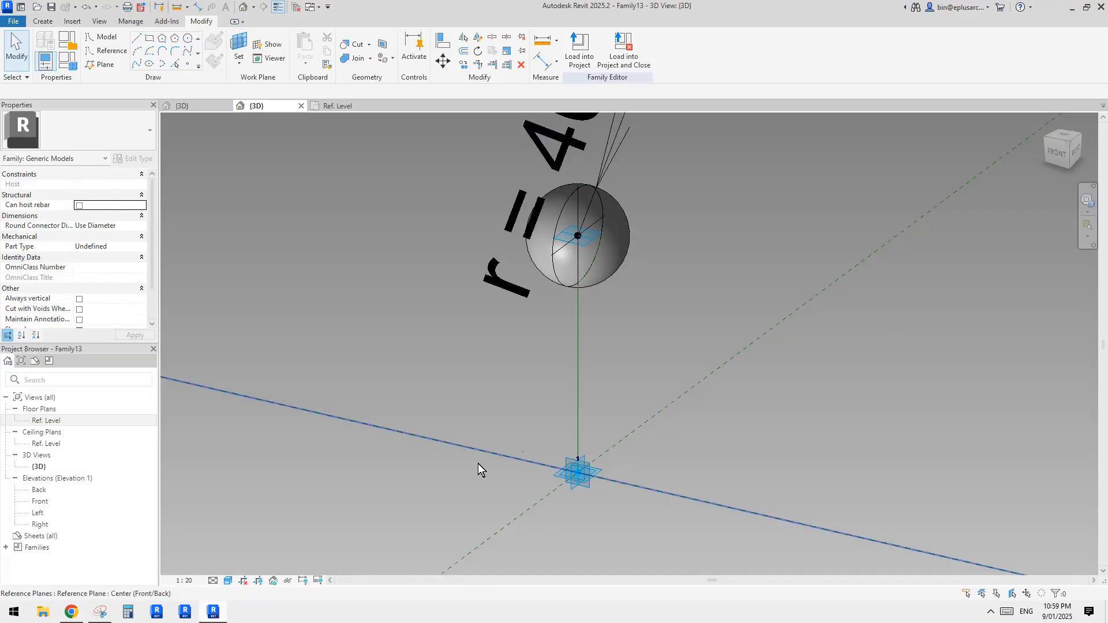
middle_click_drag(593, 354, 519, 314, "shift")
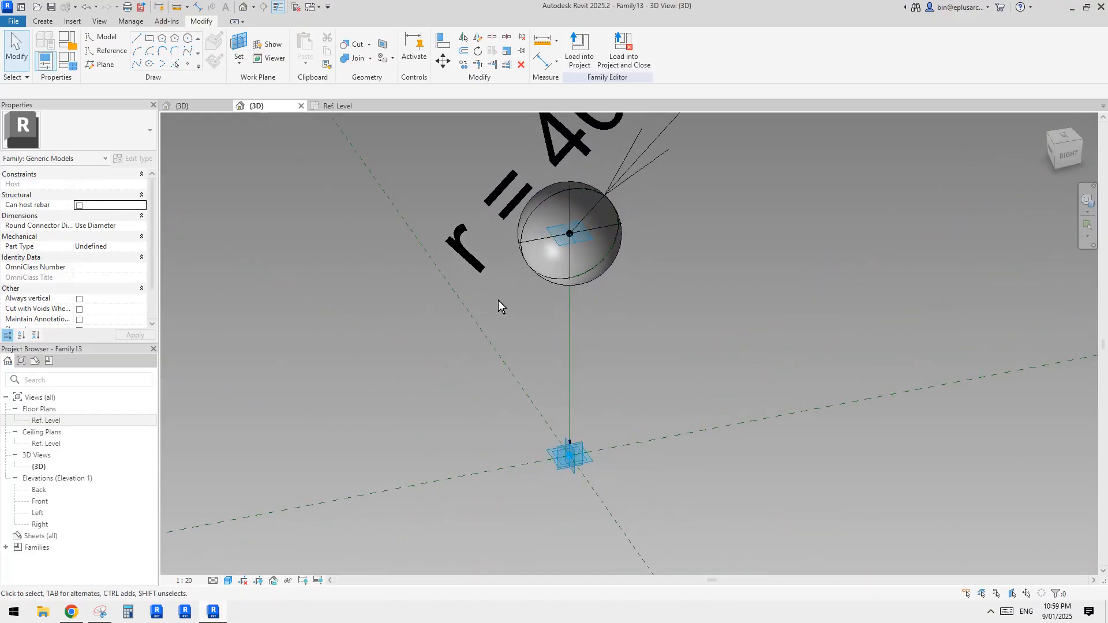
Temporarily hide the sphere form in the 3D view to expose the reference point and arc inside it.
left_click(557, 273)
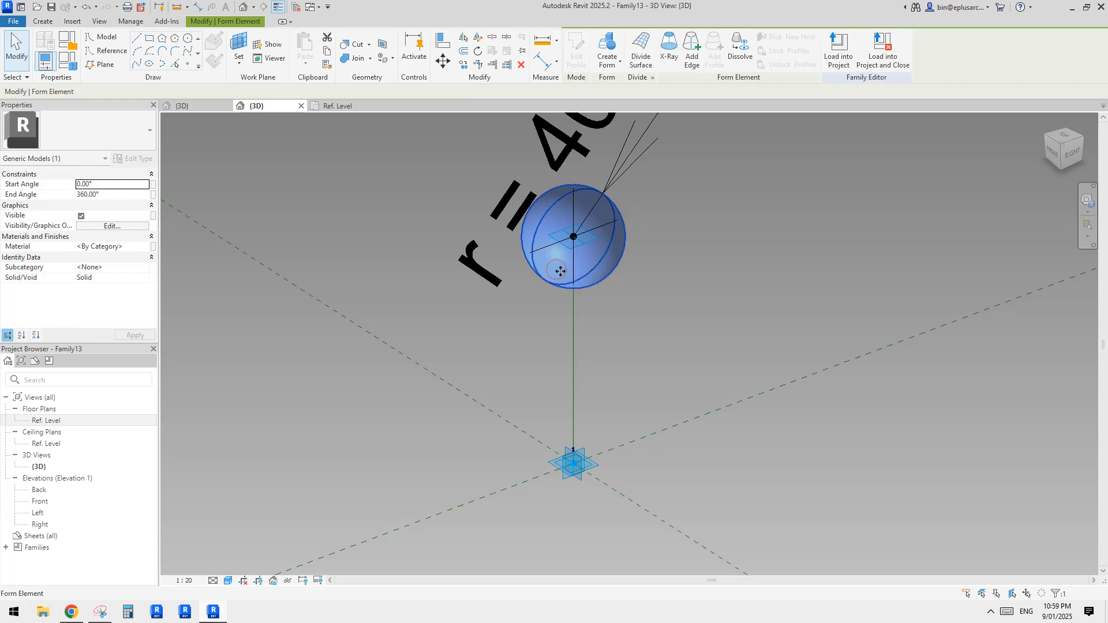
key("h")
key("h")
middle_click_drag(570, 277, 601, 226, "shift")
scroll(602, 227, "up", 1)
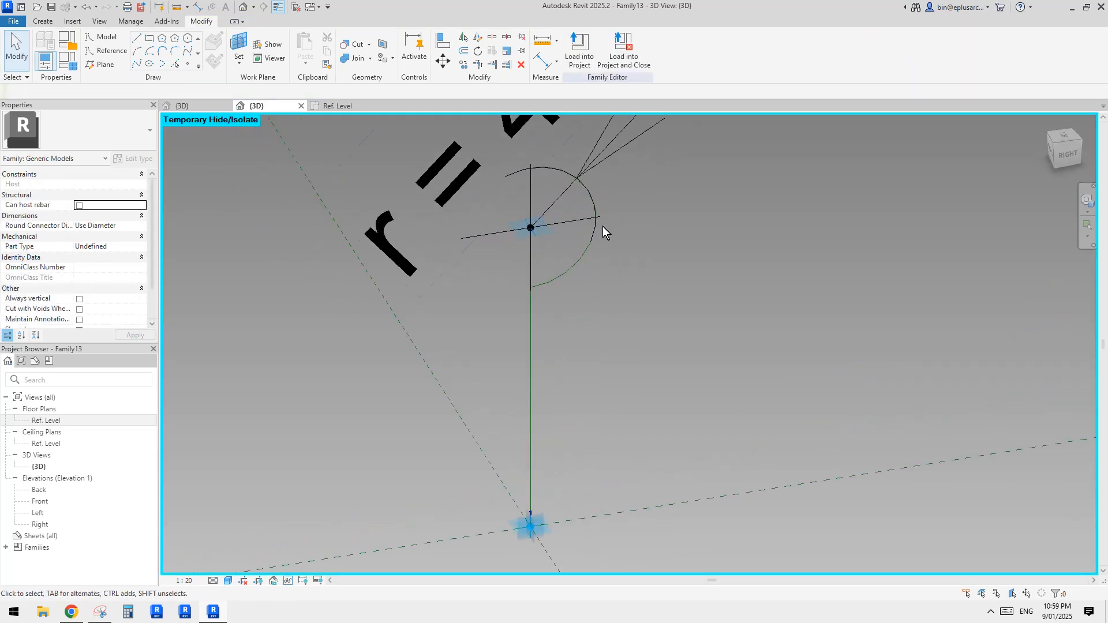
middle_click_drag(535, 234, 563, 242, "shift")
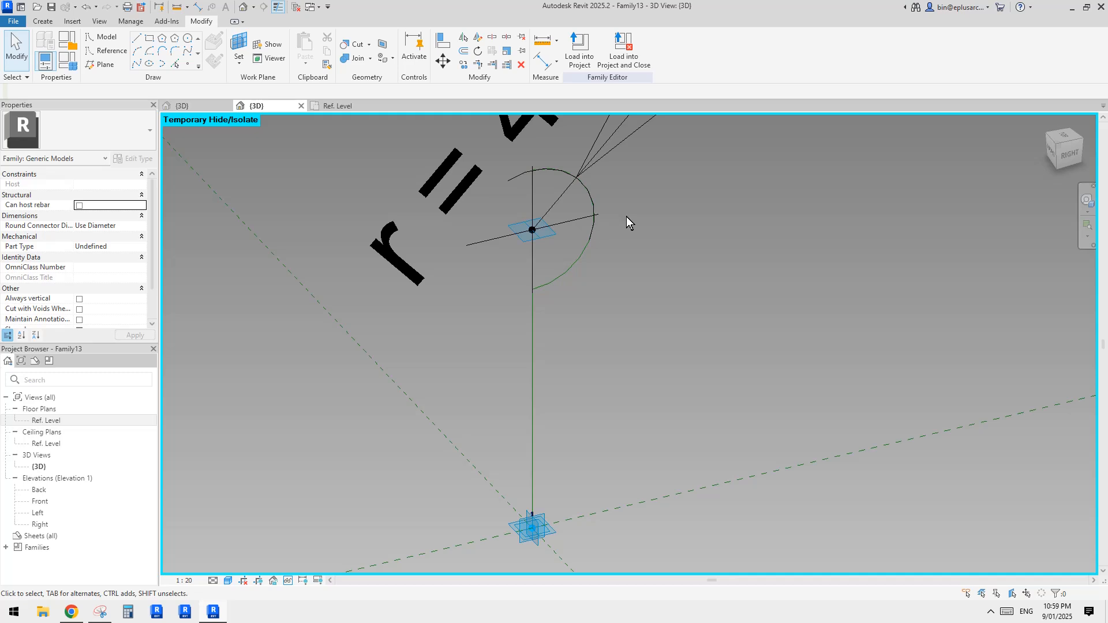
middle_click_drag(608, 236, 579, 224)
scroll(544, 234, "down", 1)
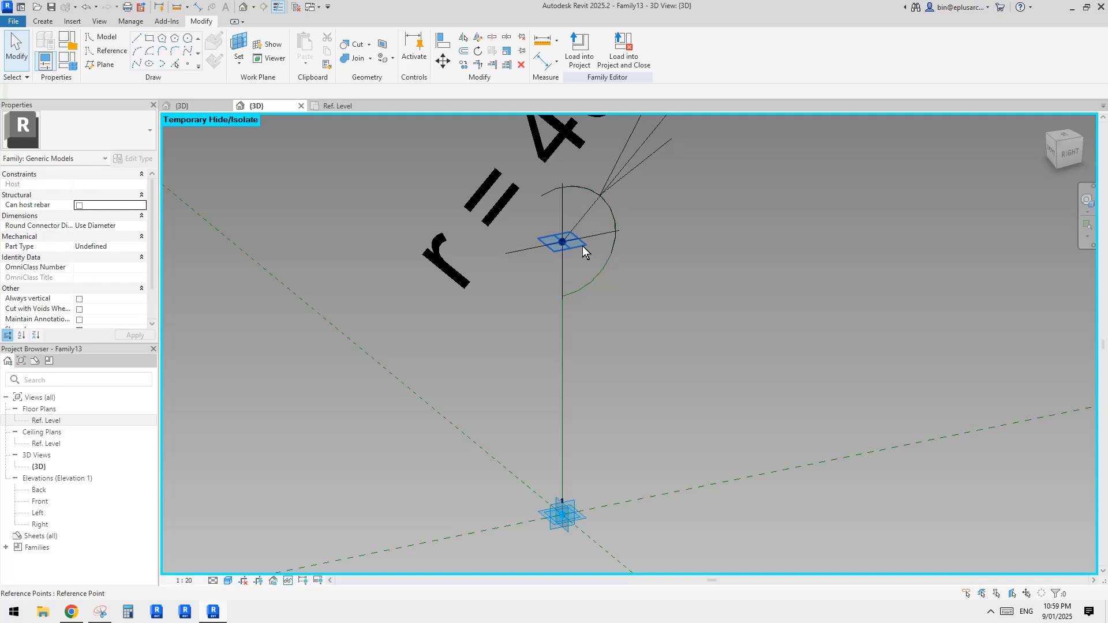
scroll(590, 254, "down", 1)
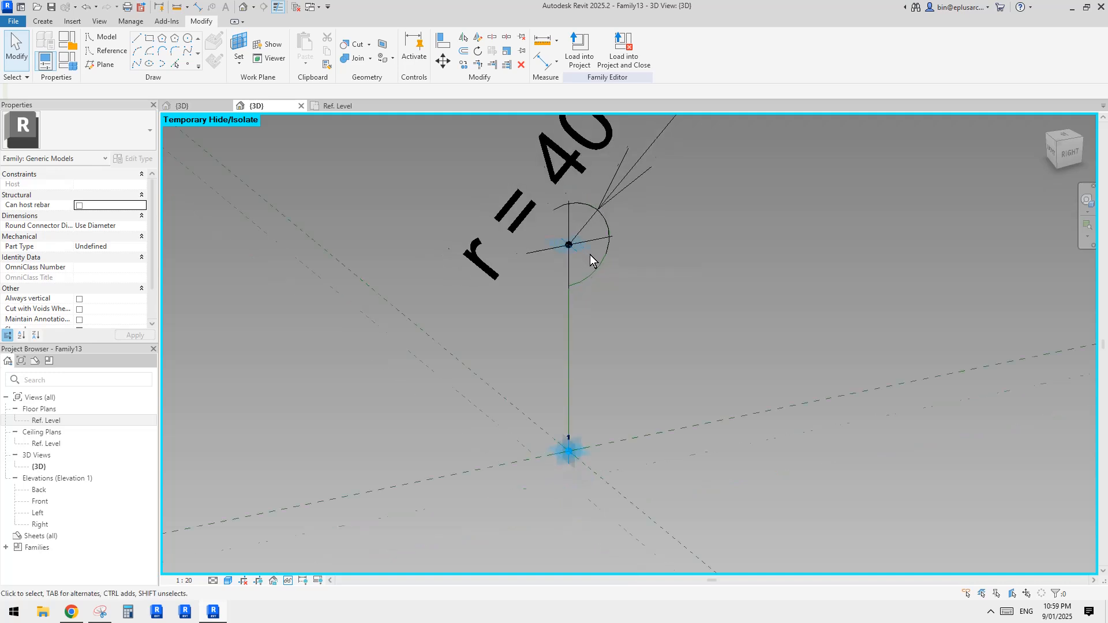
middle_click_drag(616, 271, 608, 280)
scroll(579, 268, "up", 1)
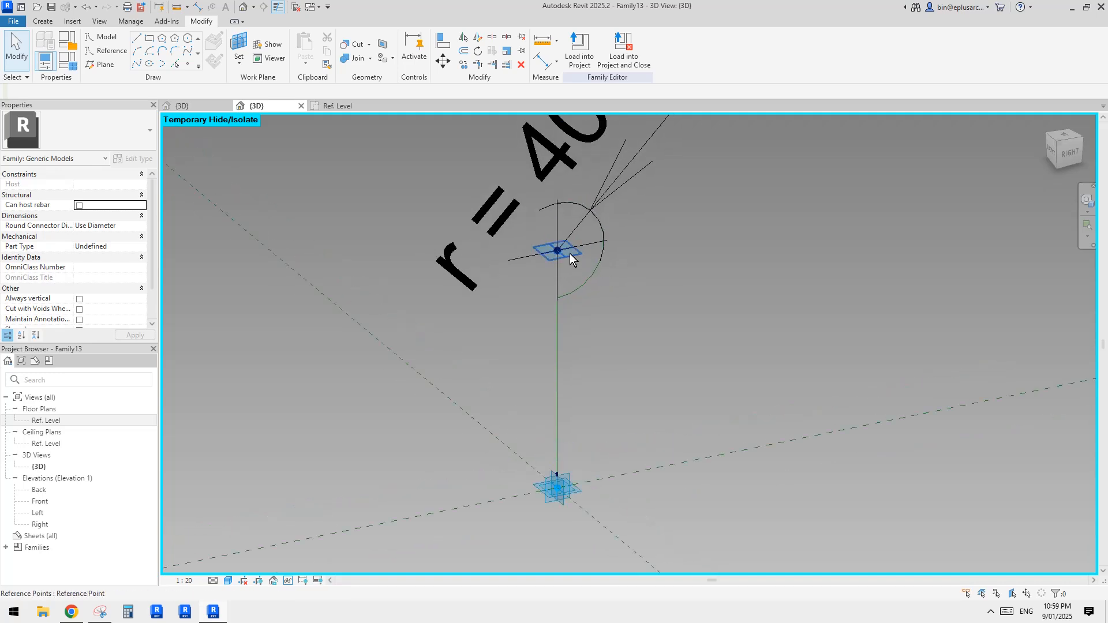
Turn off the raised reference point's option to show only normal reference planes, and deselect the point.
left_click(539, 250)
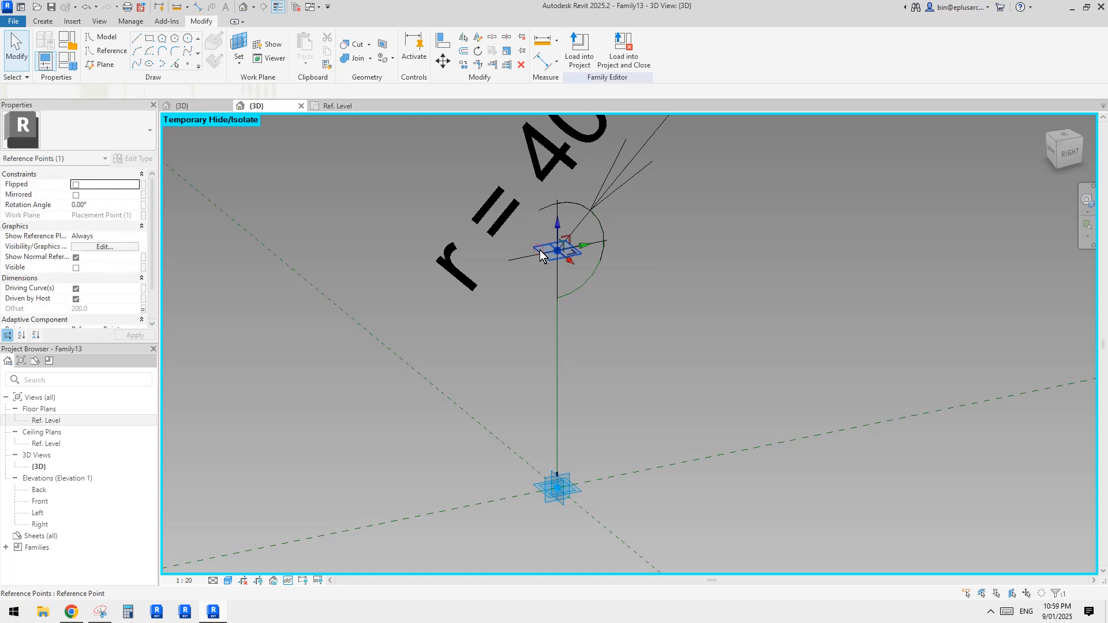
left_click(76, 257)
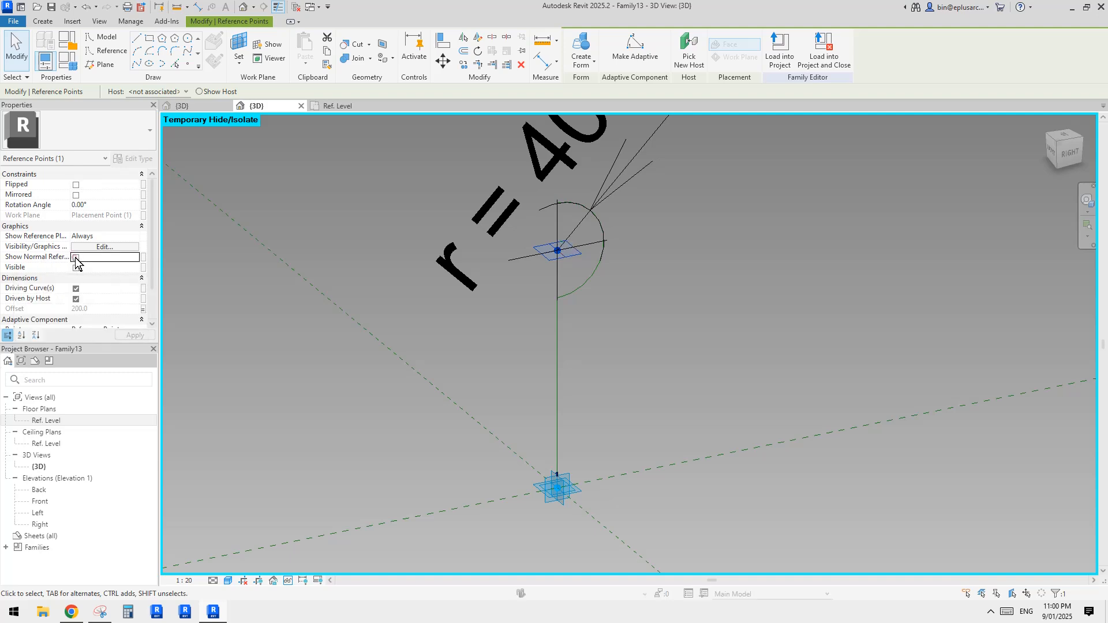
scroll(563, 249, "up", 3)
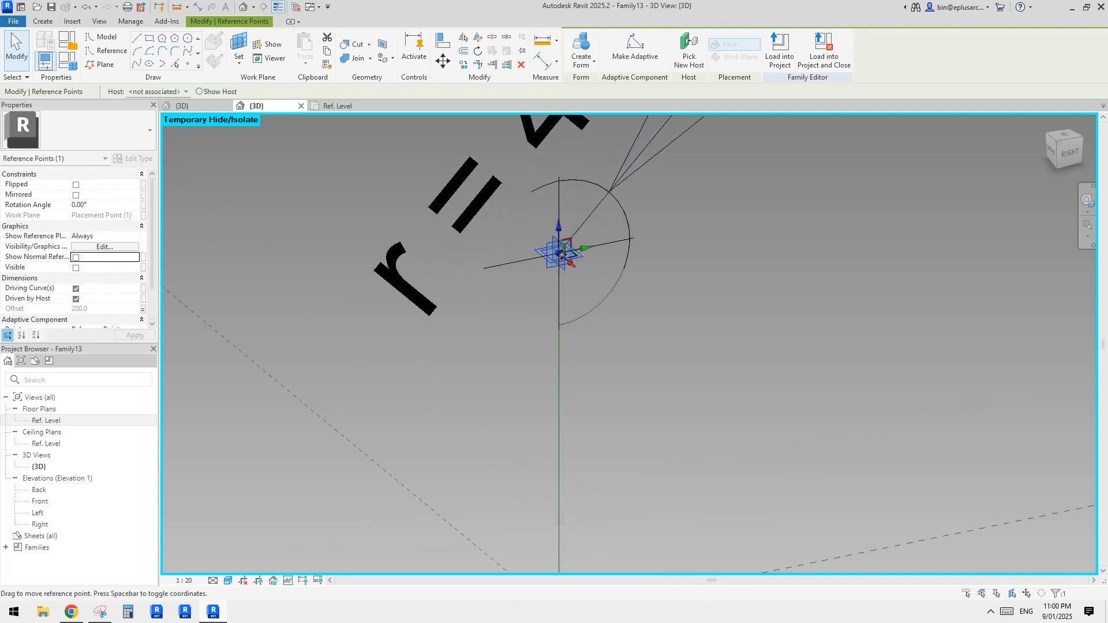
scroll(566, 250, "down", 3)
left_click(754, 286)
scroll(745, 282, "up", 1)
middle_click_drag(715, 273, 701, 283, "shift")
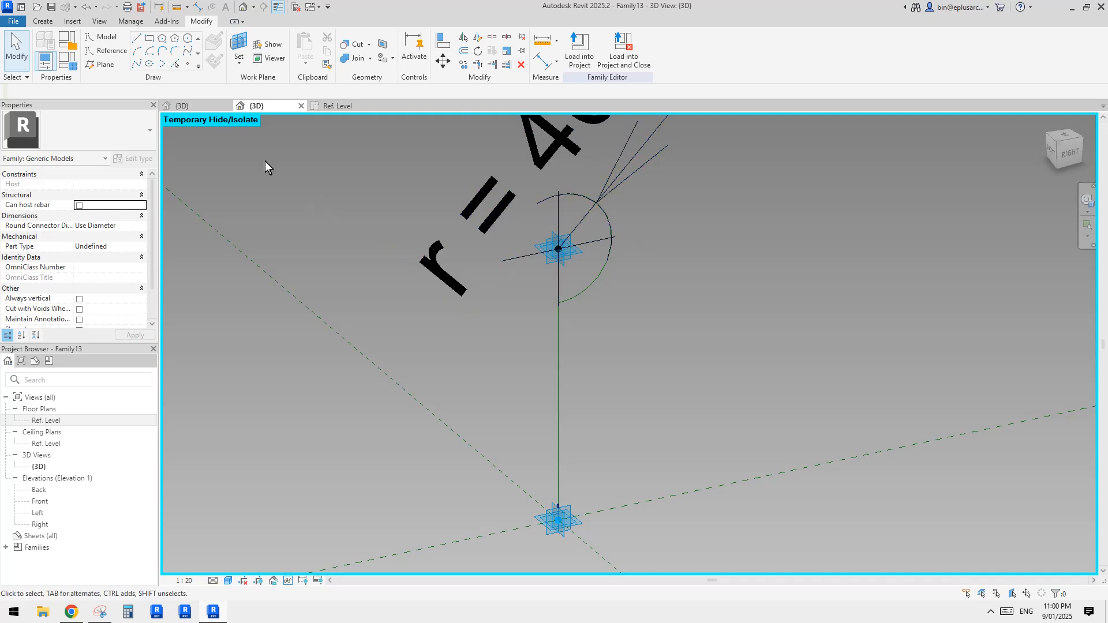
Draw a reference-line rectangle about 13 mm wide and 200 mm tall on the raised point's vertical plane, from the arc's outer edge down to the base.
left_click(105, 52)
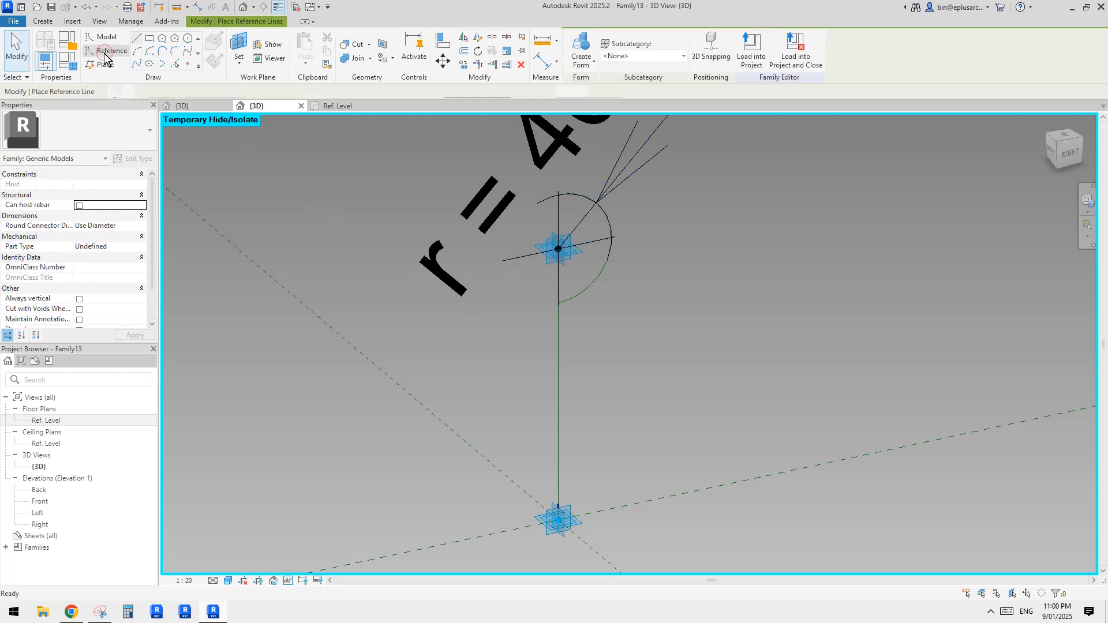
left_click(149, 39)
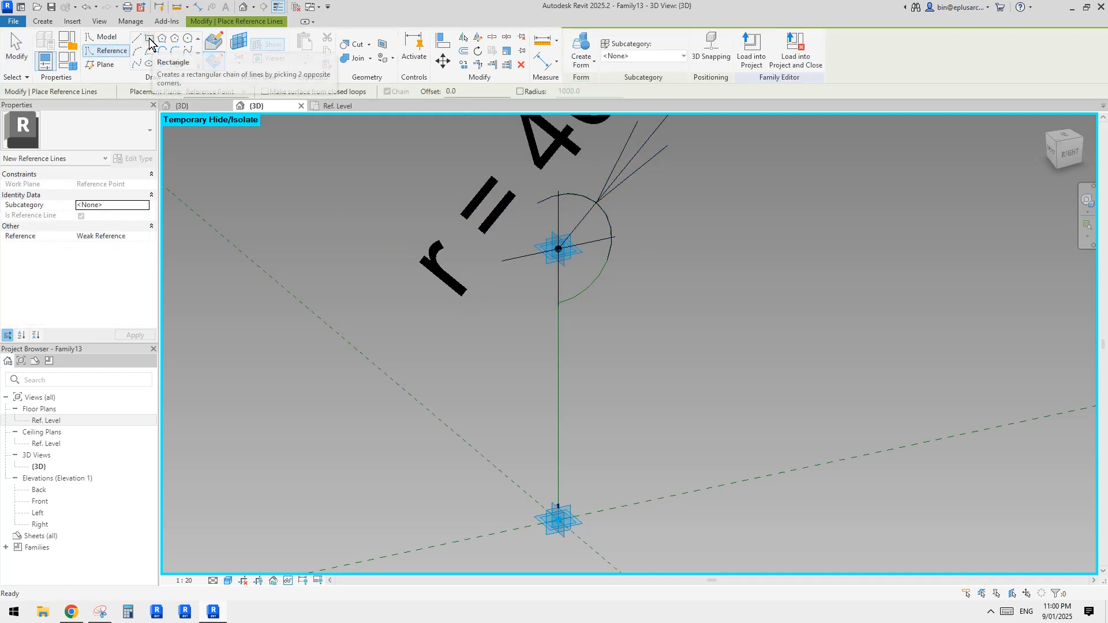
left_click(214, 61)
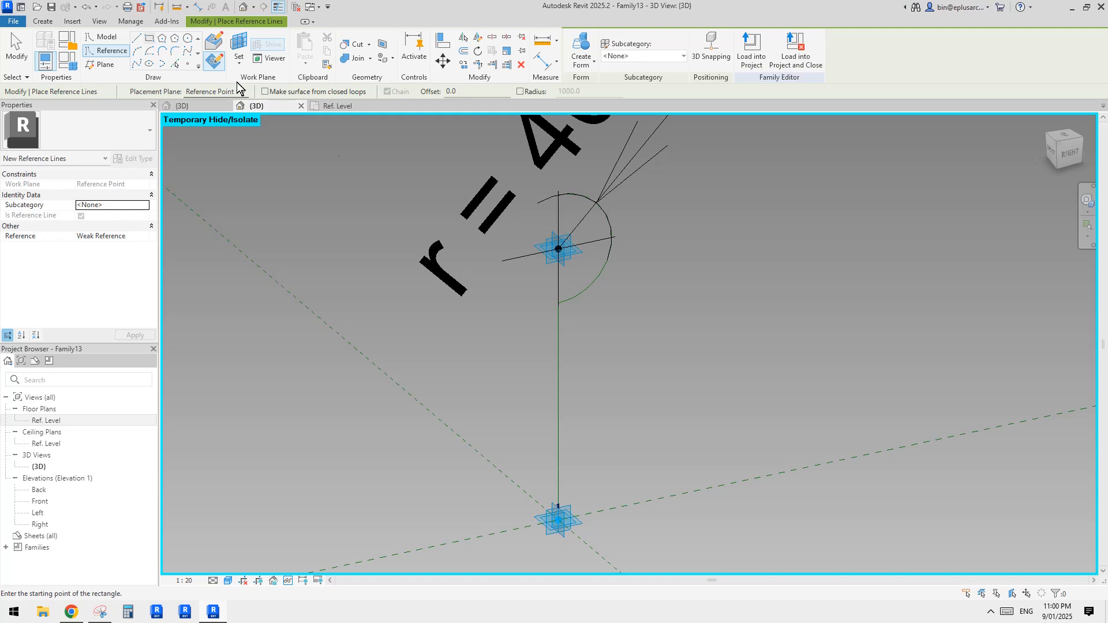
left_click(239, 44)
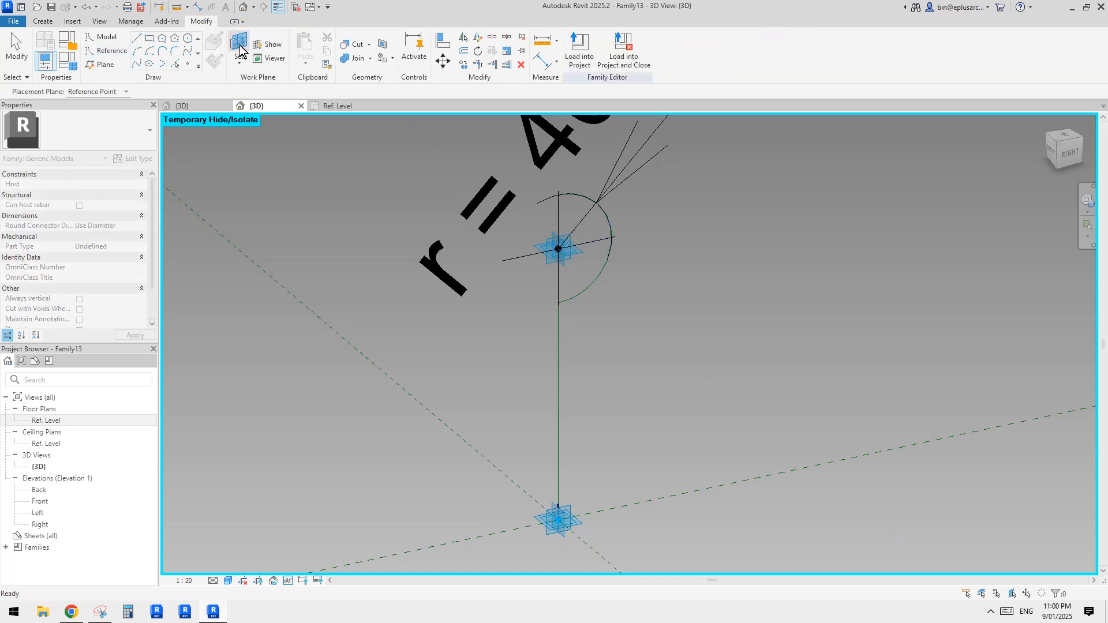
left_click(571, 238)
key("r")
key("p")
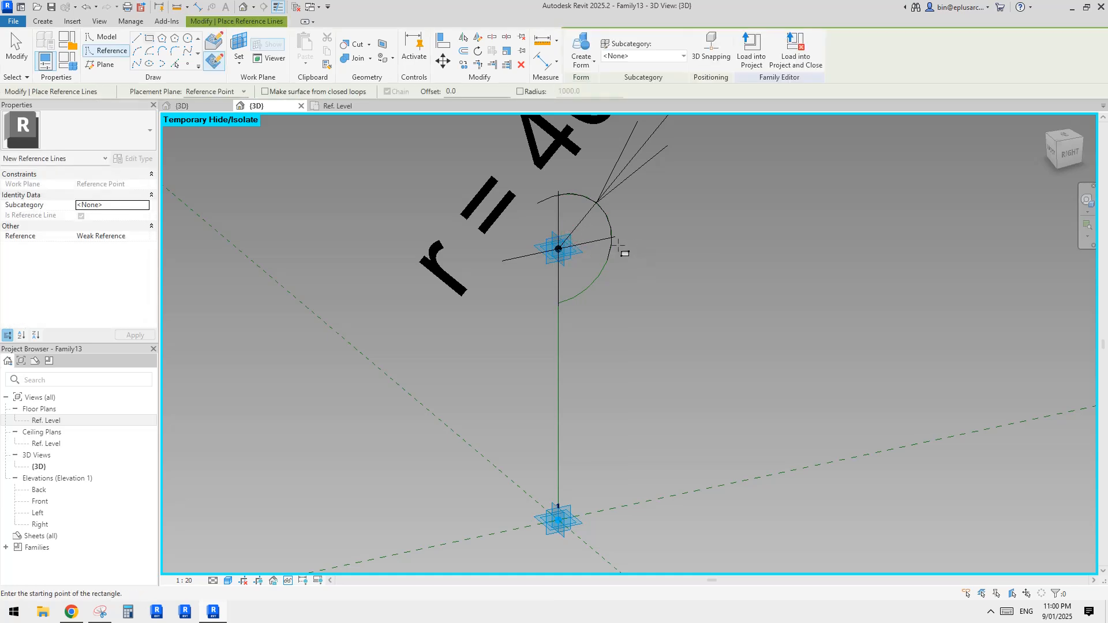
left_click(612, 238)
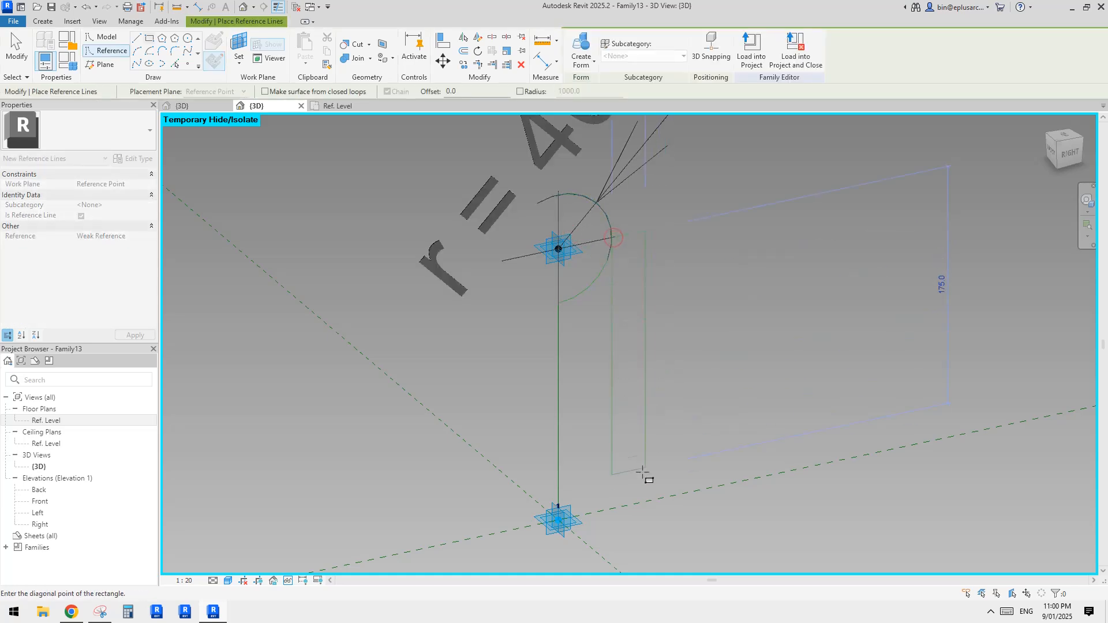
left_click(630, 506)
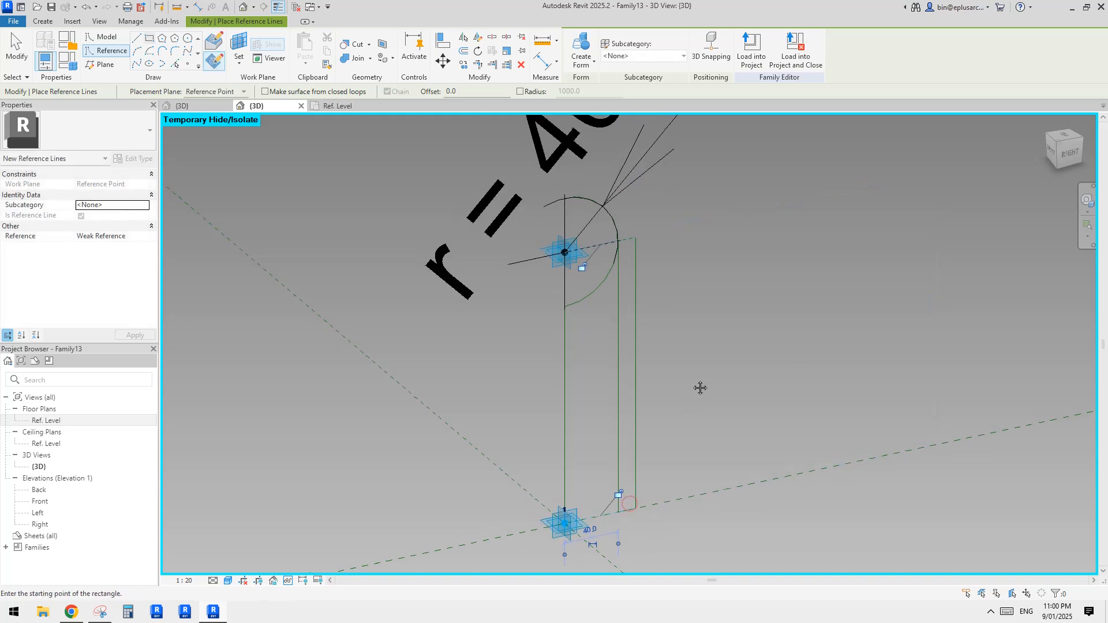
key("Escape")
key("Escape")
middle_click_drag(636, 333, 686, 339)
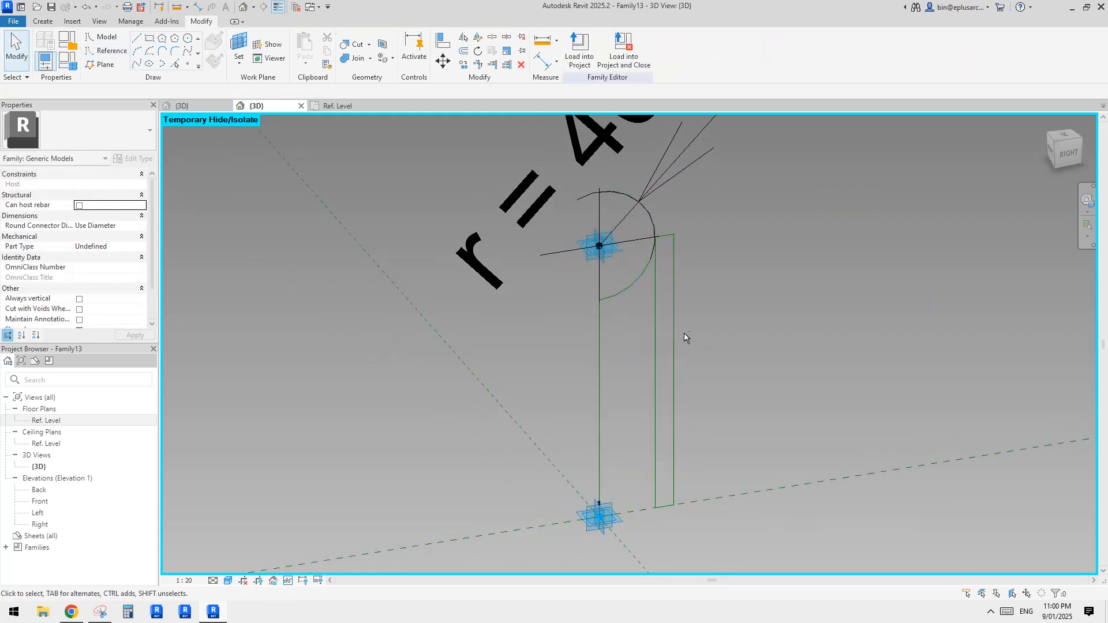
Make the temporary dimensions of the rectangle's inner vertical line permanent.
left_click(657, 307)
middle_click_drag(708, 294, 681, 368, "shift")
key("Escape")
left_click(662, 313)
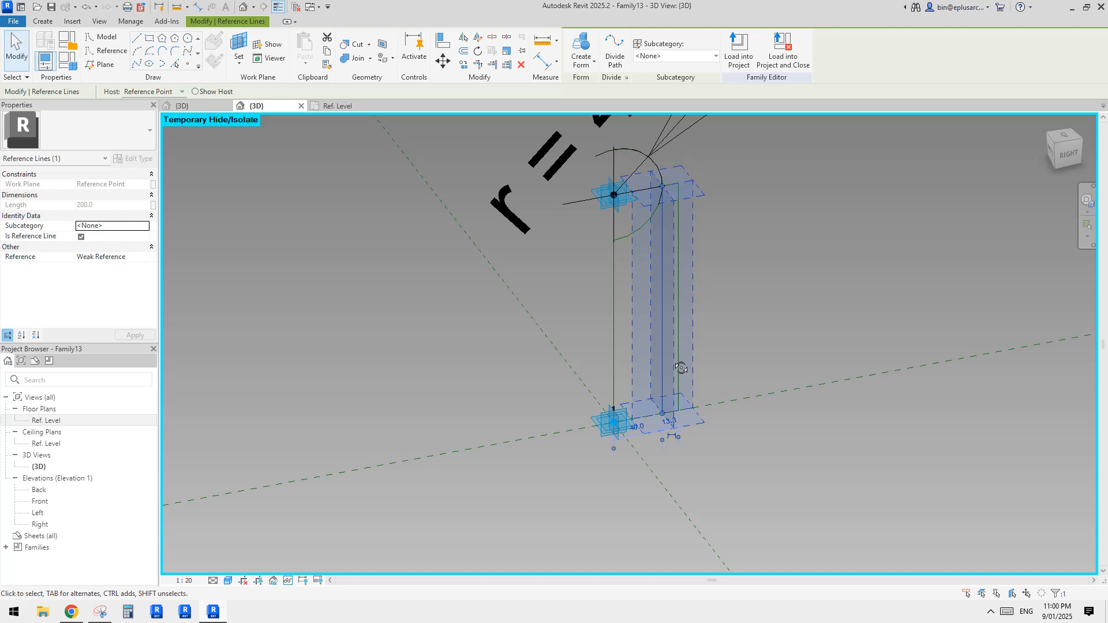
key("Escape")
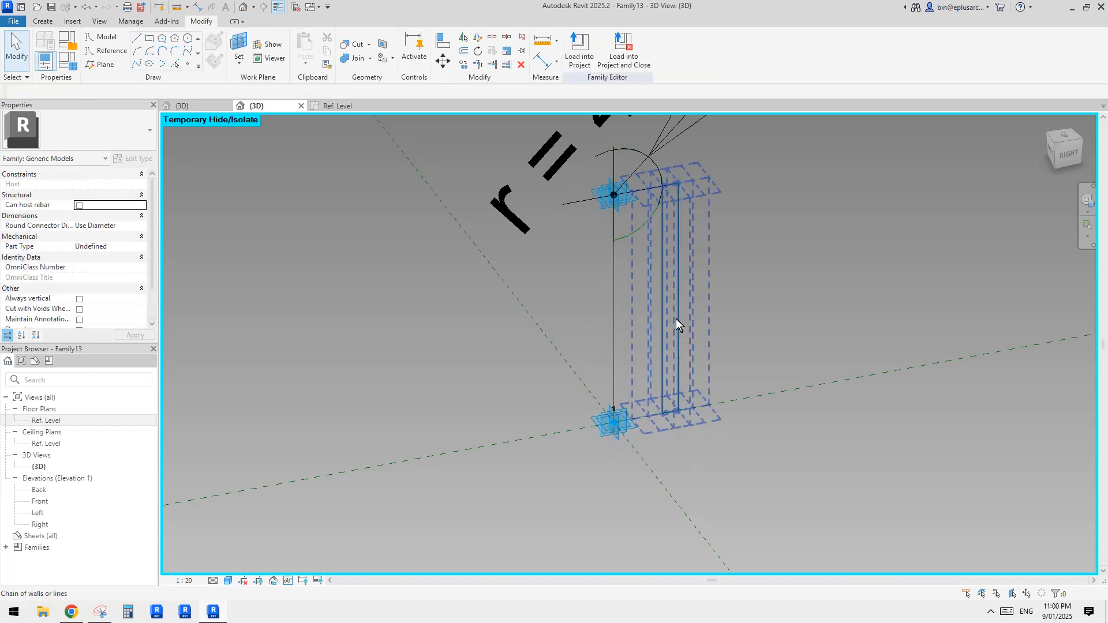
left_click(661, 312)
scroll(679, 331, "up", 2)
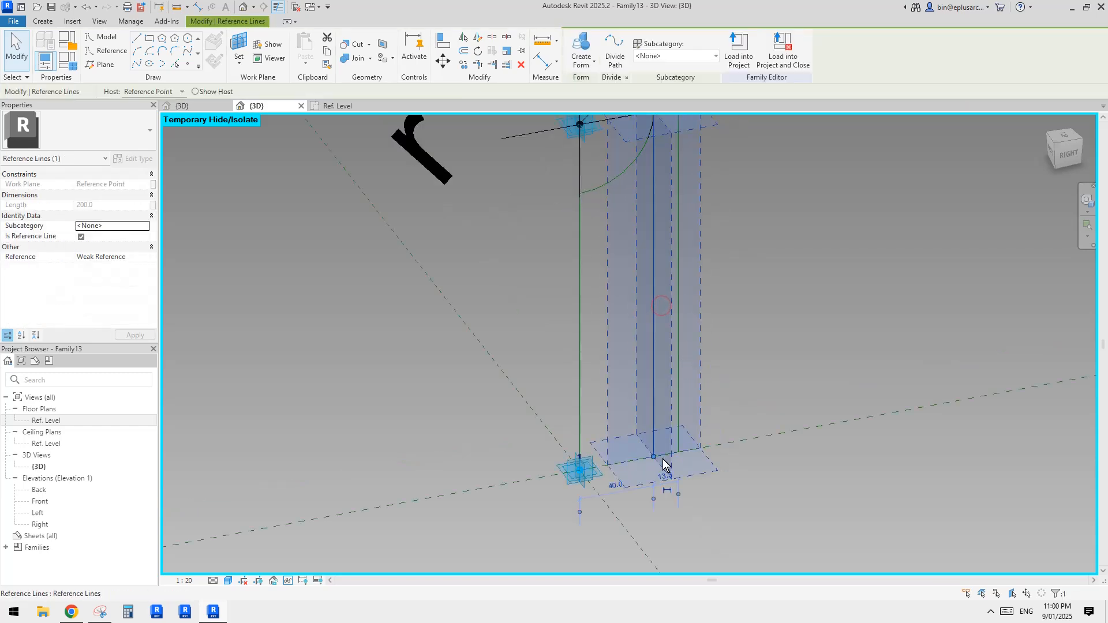
left_click(668, 492)
key("Escape")
middle_click_drag(715, 470, 724, 384)
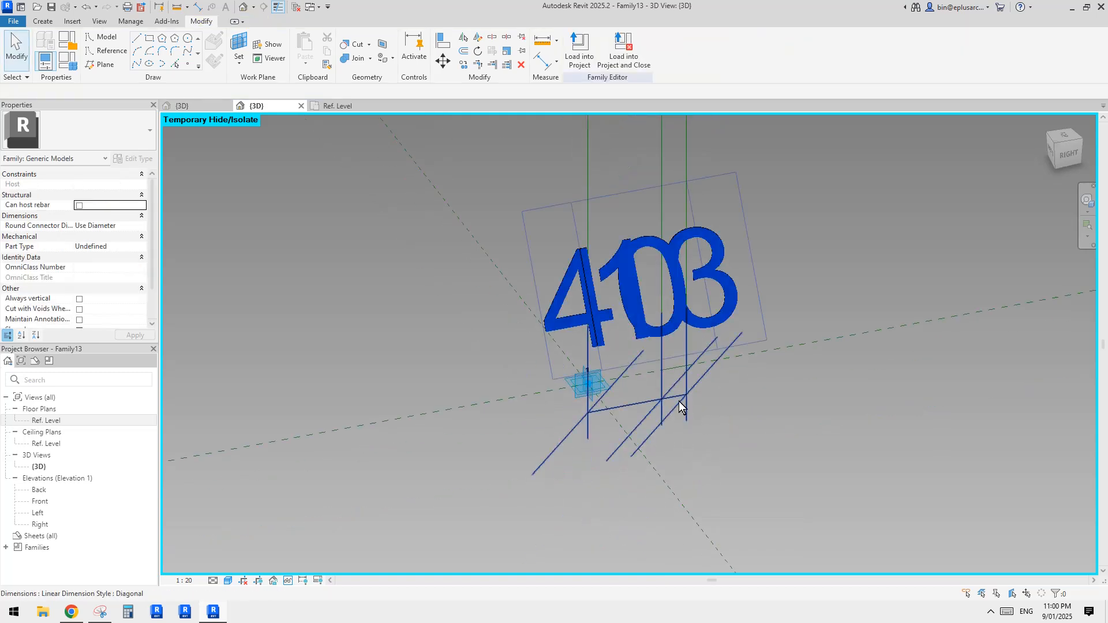
Delete the dimension between the rectangle's two vertical lines, keeping the one from the central axis.
left_click(677, 396)
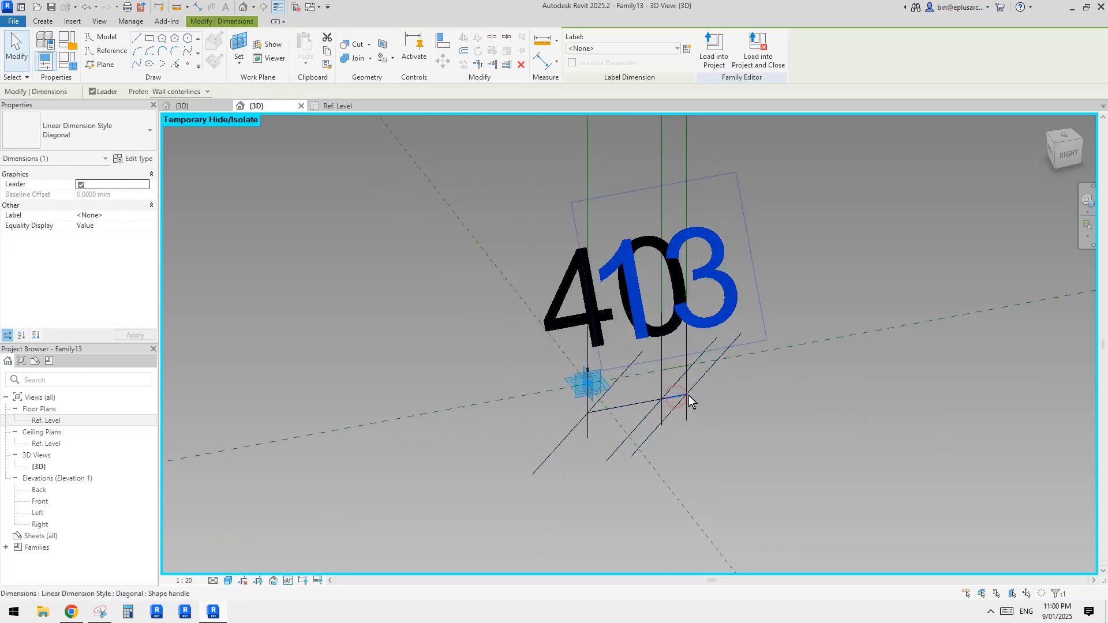
key("Delete")
left_click(649, 487)
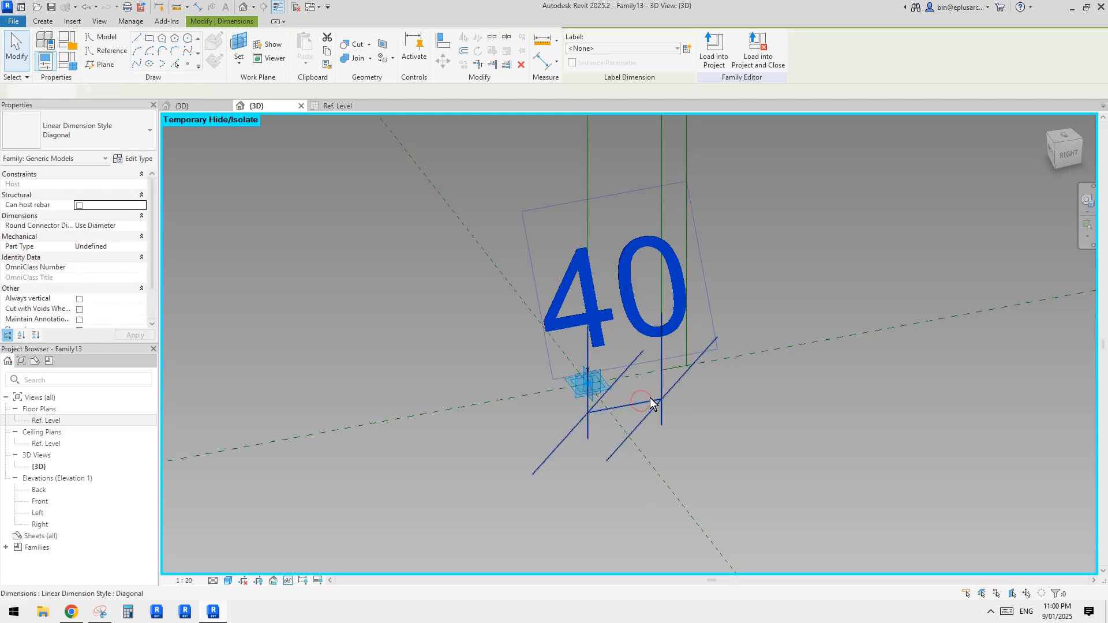
Set the 3D view scale to 1:5 to shrink the dimension text.
left_click(649, 404)
scroll(648, 405, "down", 2)
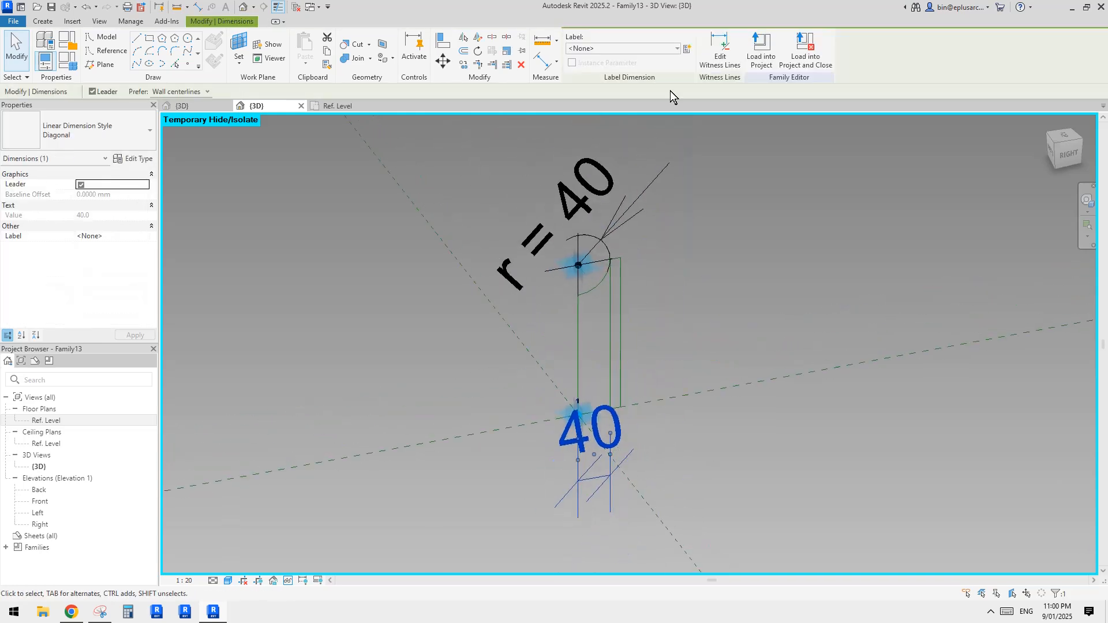
left_click(180, 581)
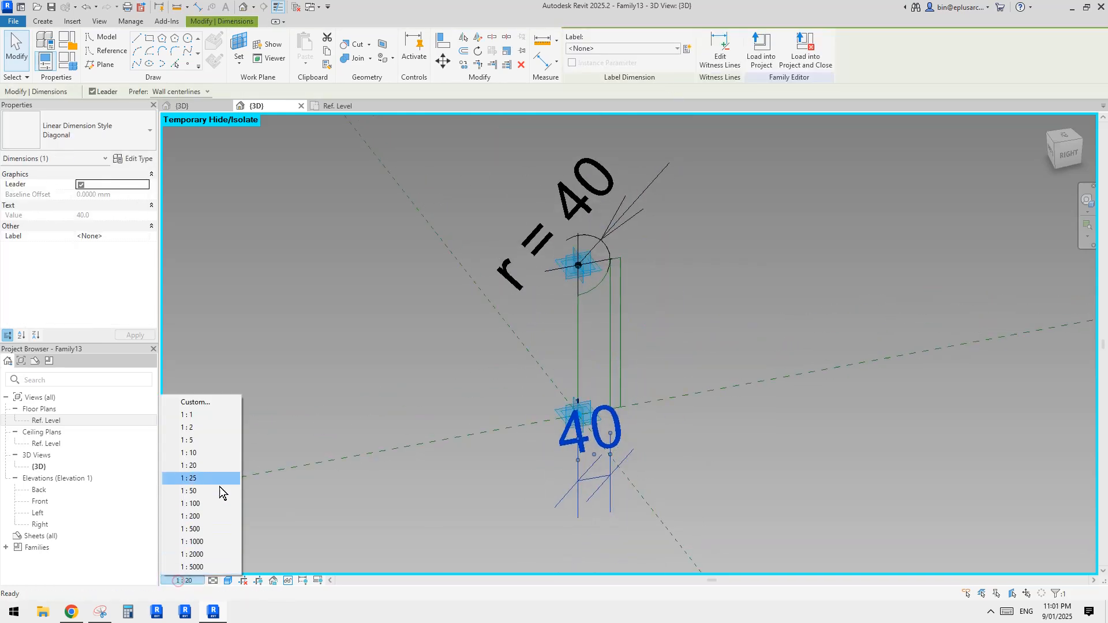
left_click(200, 441)
left_click(670, 422)
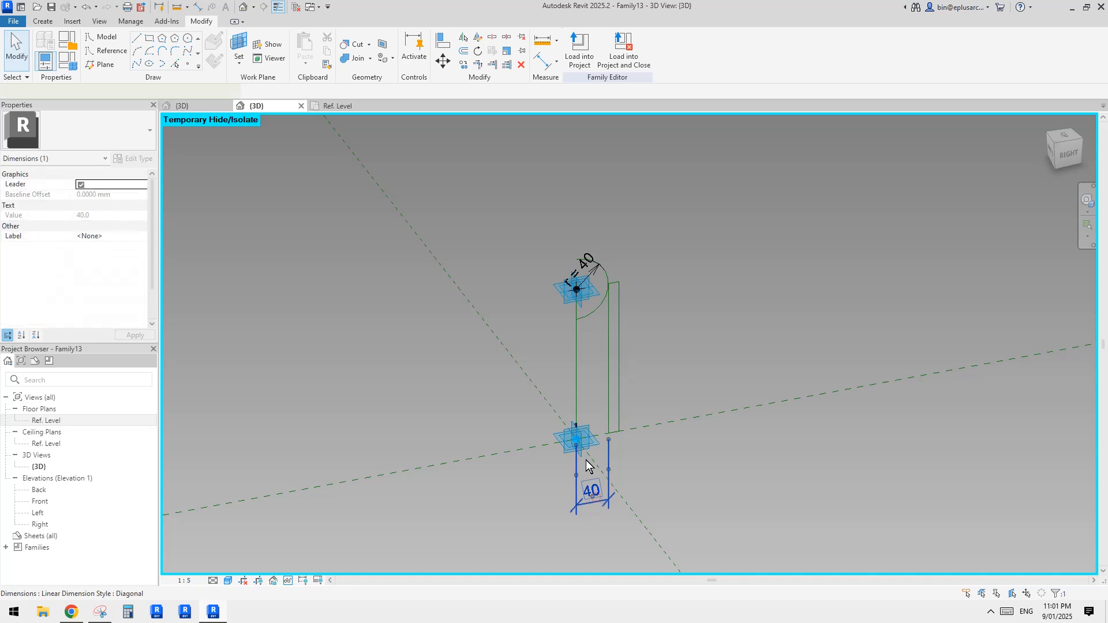
Label the dimension between the central axis and the rectangle's inner line with the parameter r.
left_click(628, 48)
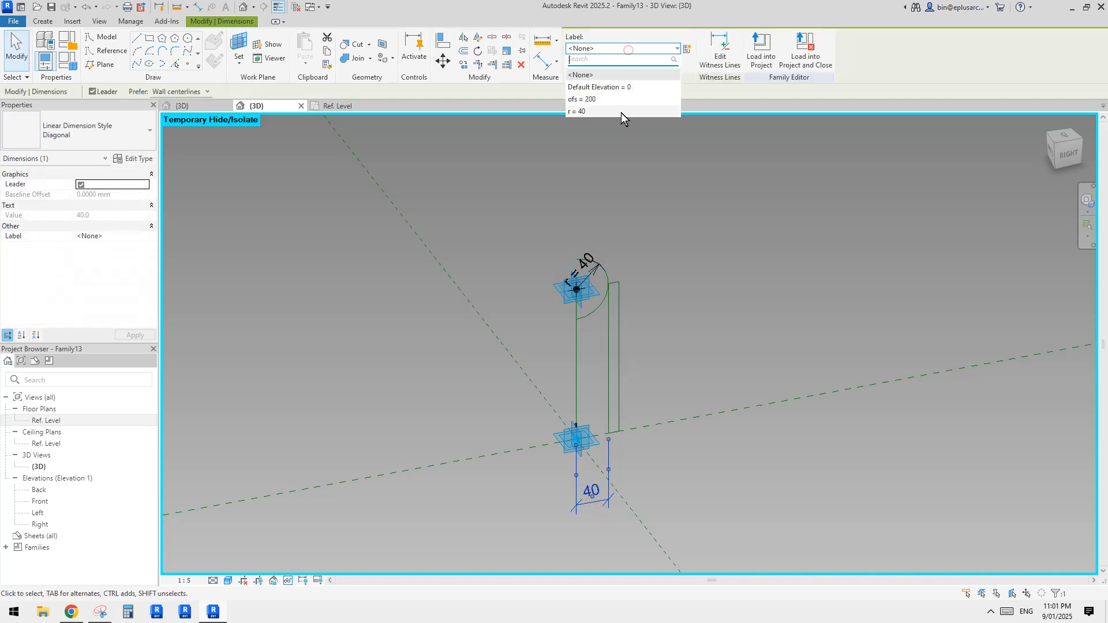
left_click(588, 109)
left_click(609, 422)
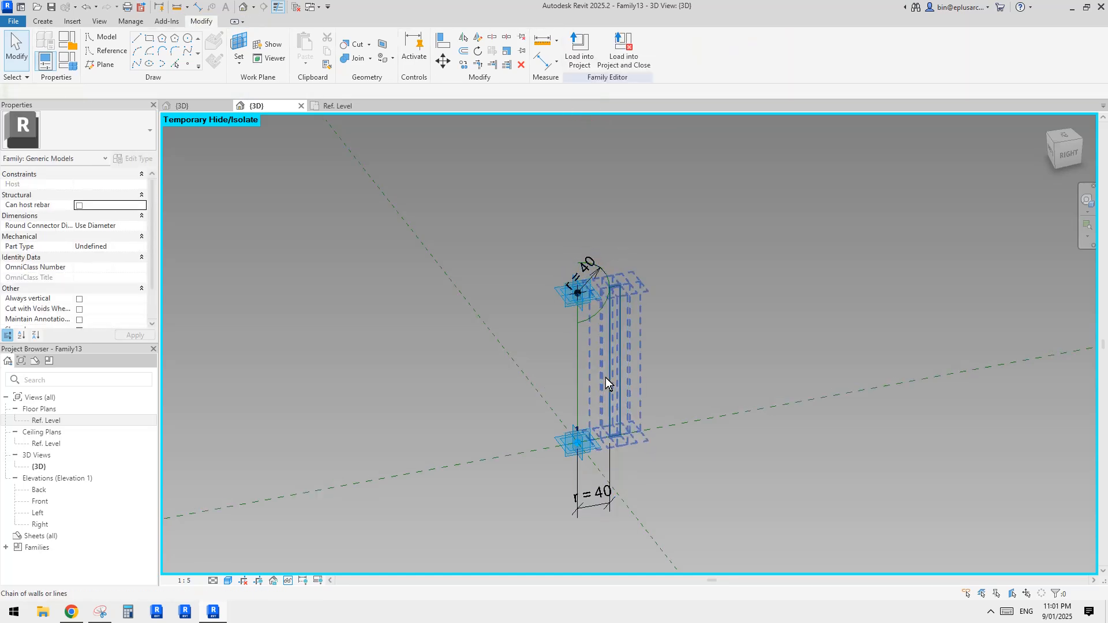
scroll(607, 358, "up", 3)
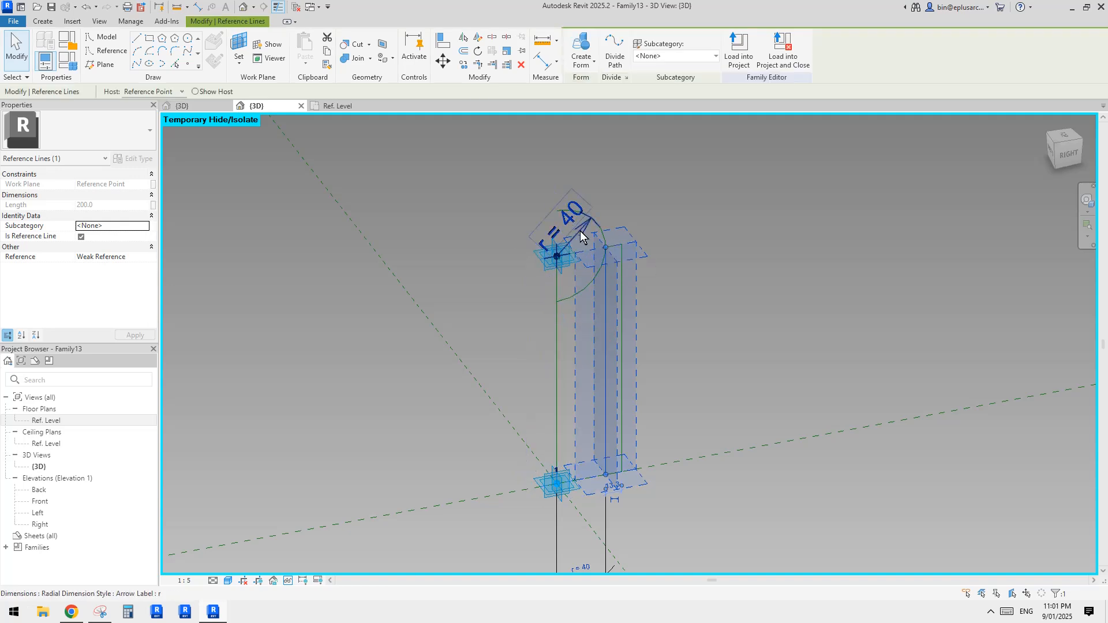
left_click(649, 351)
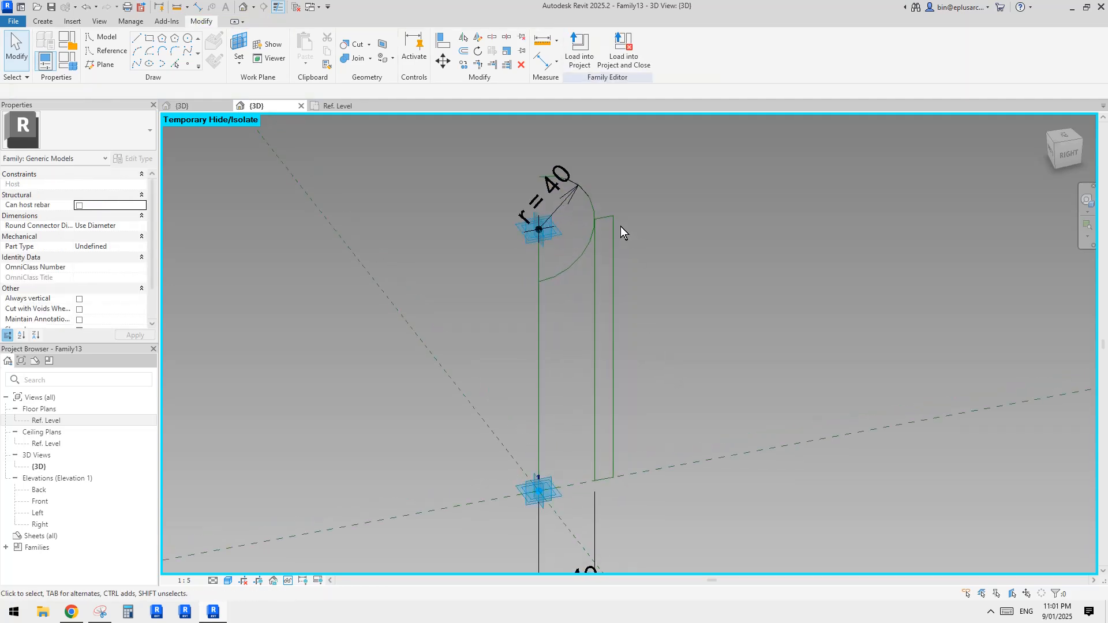
Align the rectangle's top edge with the raised reference point's horizontal plane and its bottom edge with the base point's plane.
scroll(604, 249, "up", 2)
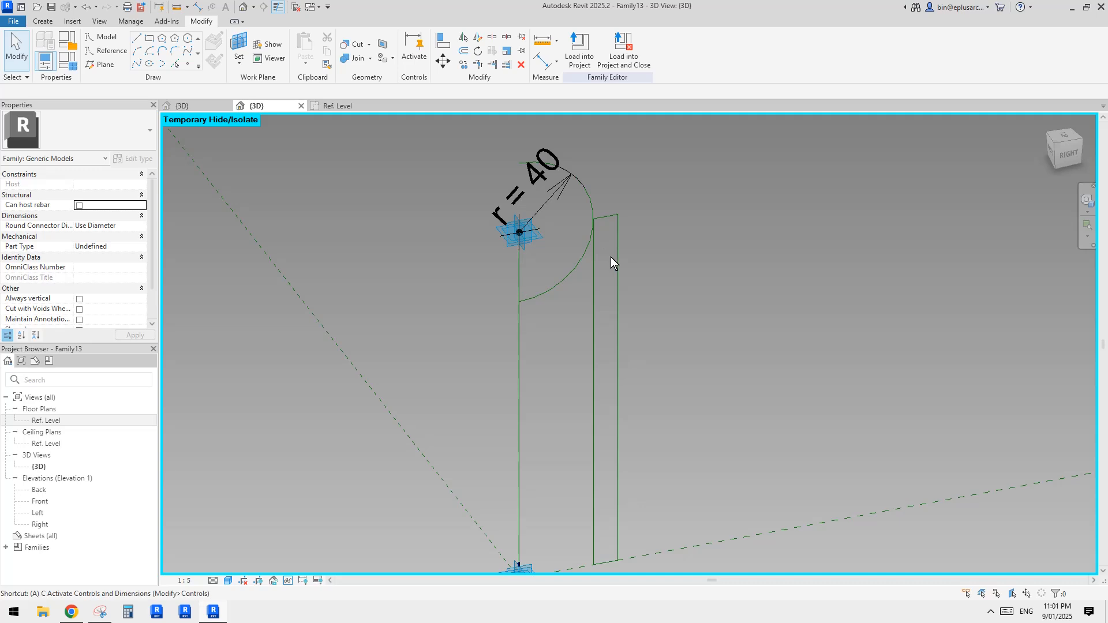
key("a")
key("l")
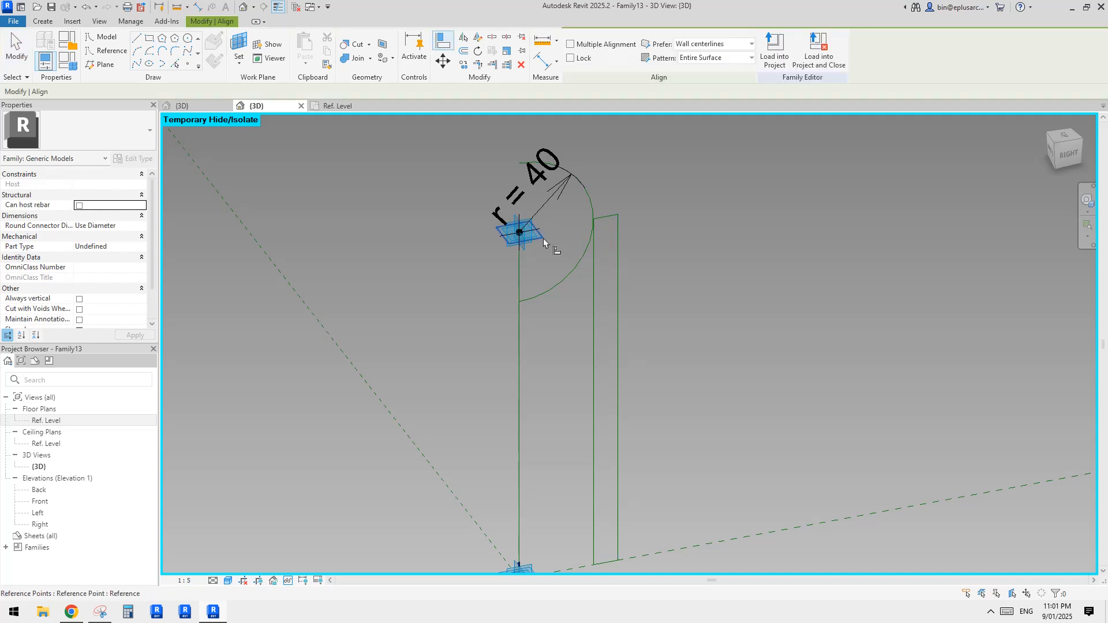
left_click(544, 240)
left_click(546, 247)
scroll(637, 278, "down", 1)
middle_click_drag(661, 449, 691, 320)
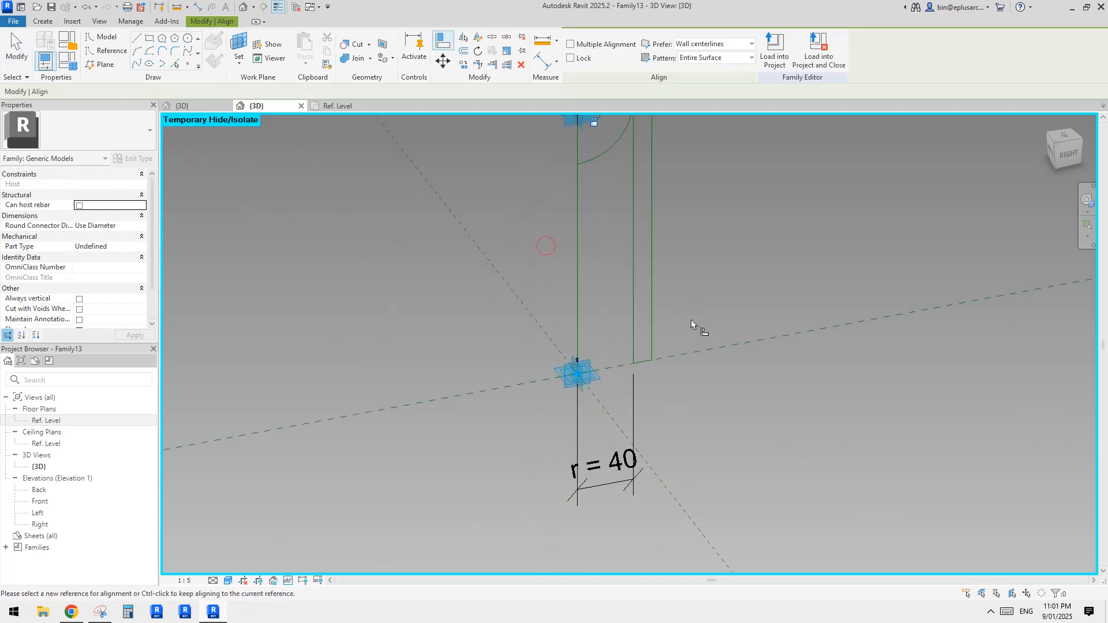
left_click(604, 378)
left_click(627, 347)
middle_click_drag(682, 339, 655, 529)
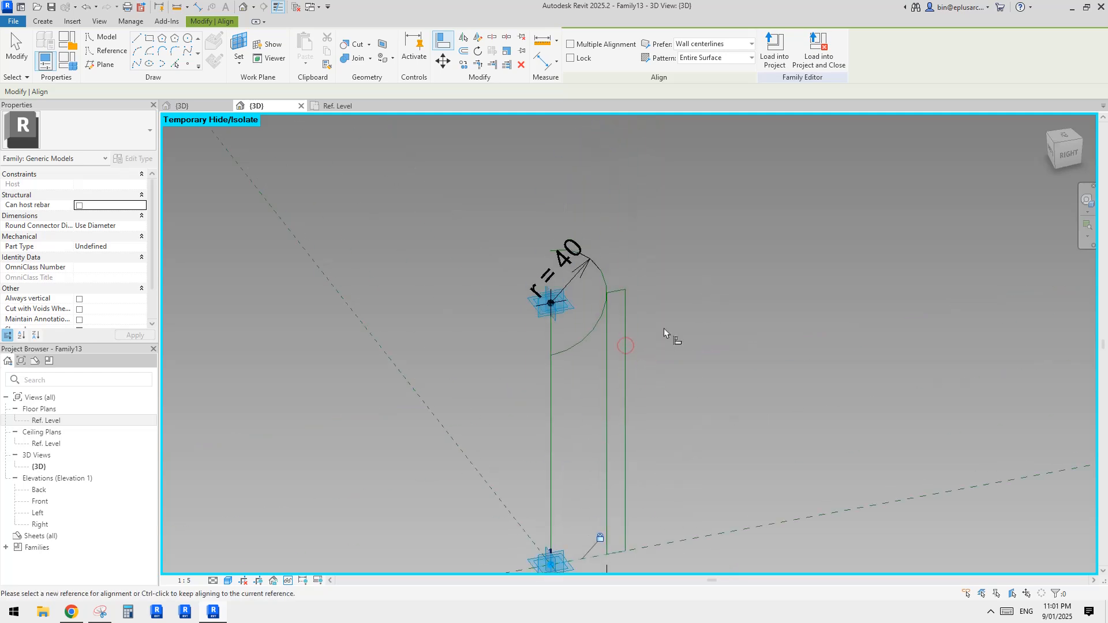
key("Escape")
key("Escape")
Make the temporary width dimension between the rectangle's two vertical lines permanent.
key("Tab")
middle_click_drag(627, 409, 626, 346)
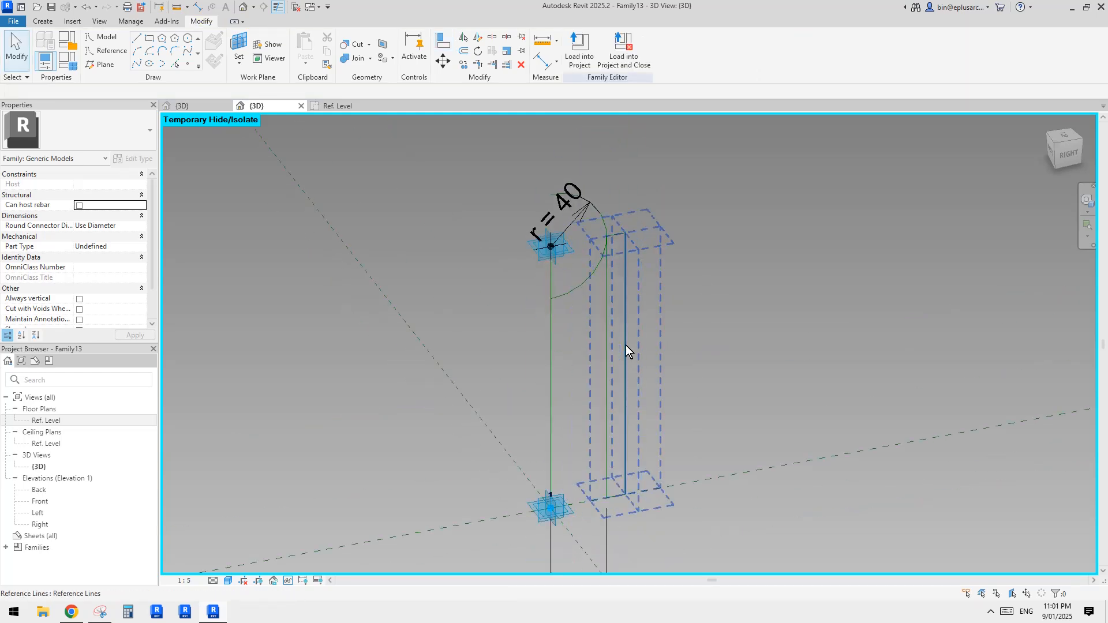
left_click(626, 345)
middle_click_drag(625, 504, 669, 384)
left_click(629, 447)
key("Escape")
left_click(639, 369)
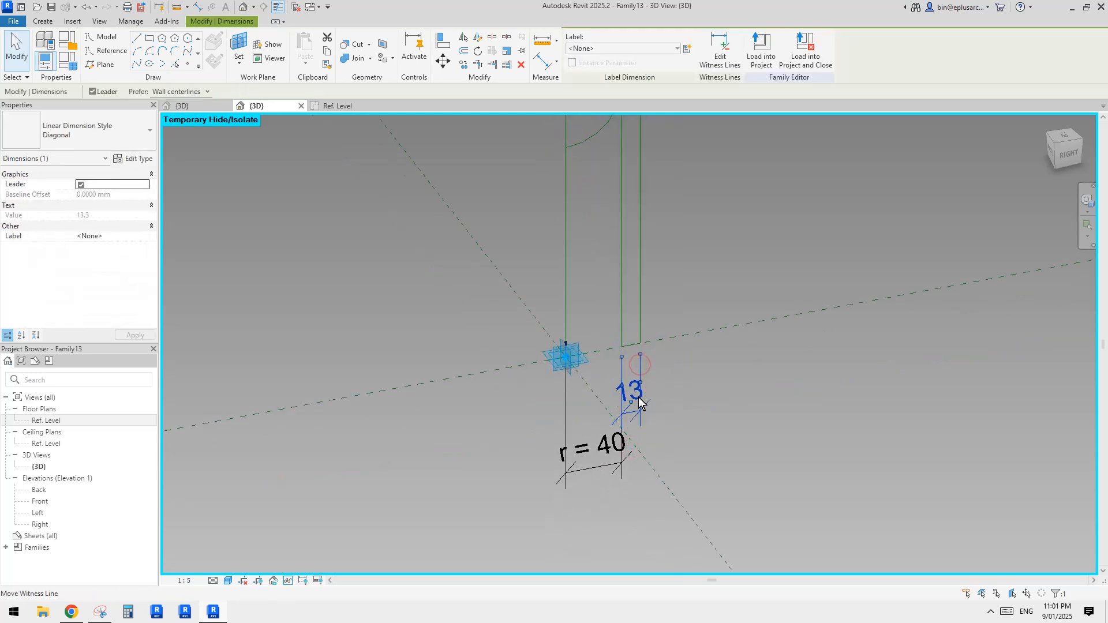
Set the rectangle's width to 5 mm by moving its outer vertical line.
middle_click_drag(667, 213, 642, 233)
left_click(615, 292)
left_click(606, 454)
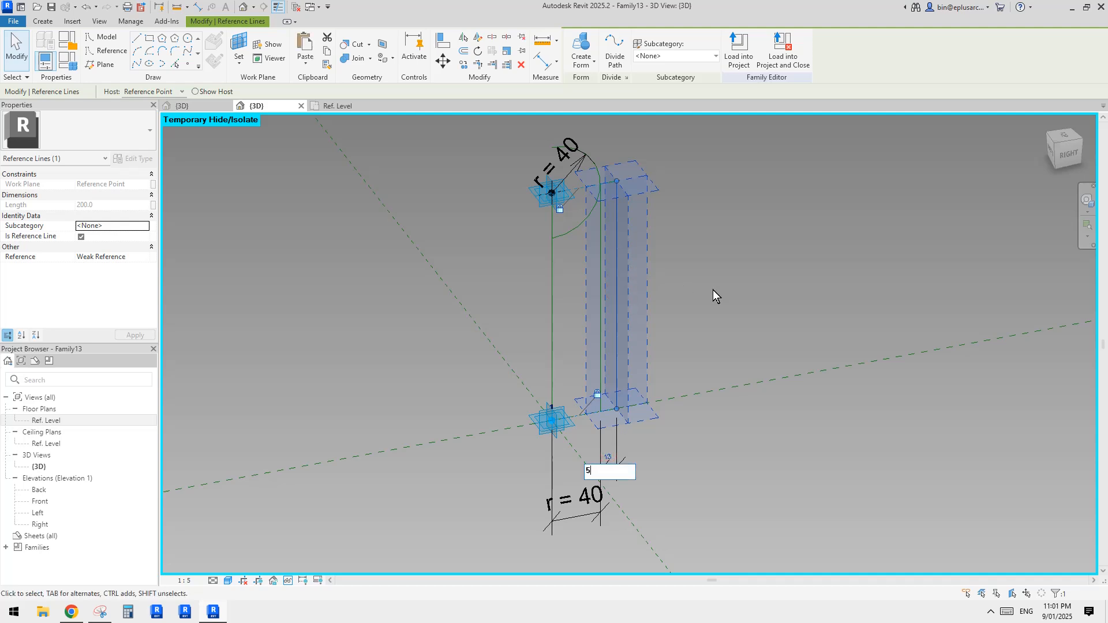
type("5")
key("Return")
key("Escape")
Label the rectangle's width dimension with a new instance family parameter named th.
left_click(614, 440)
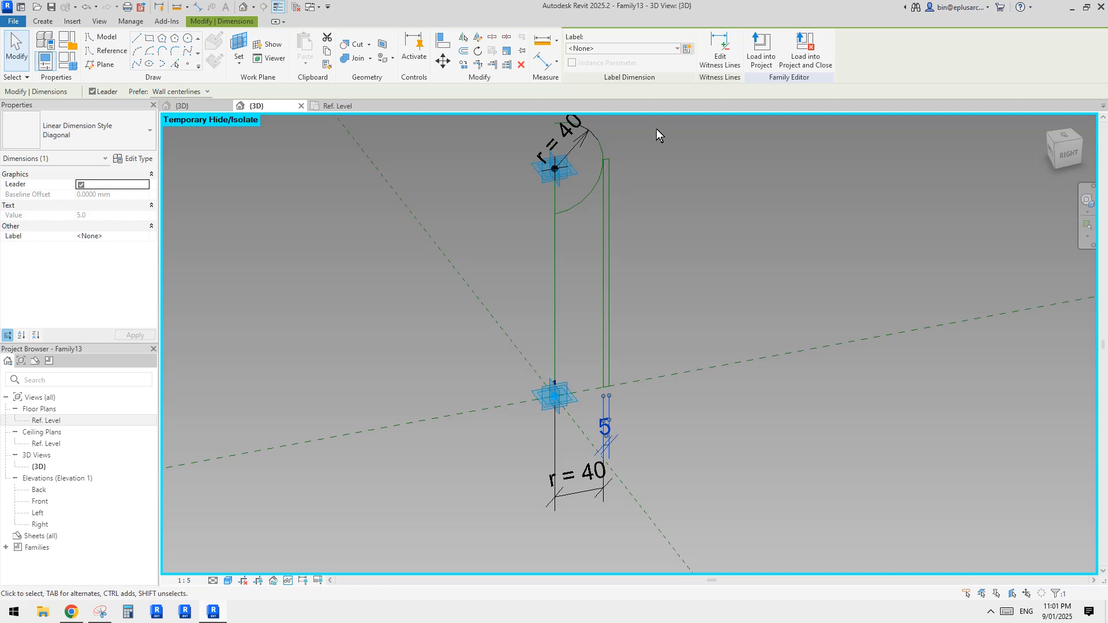
left_click(687, 49)
type("th")
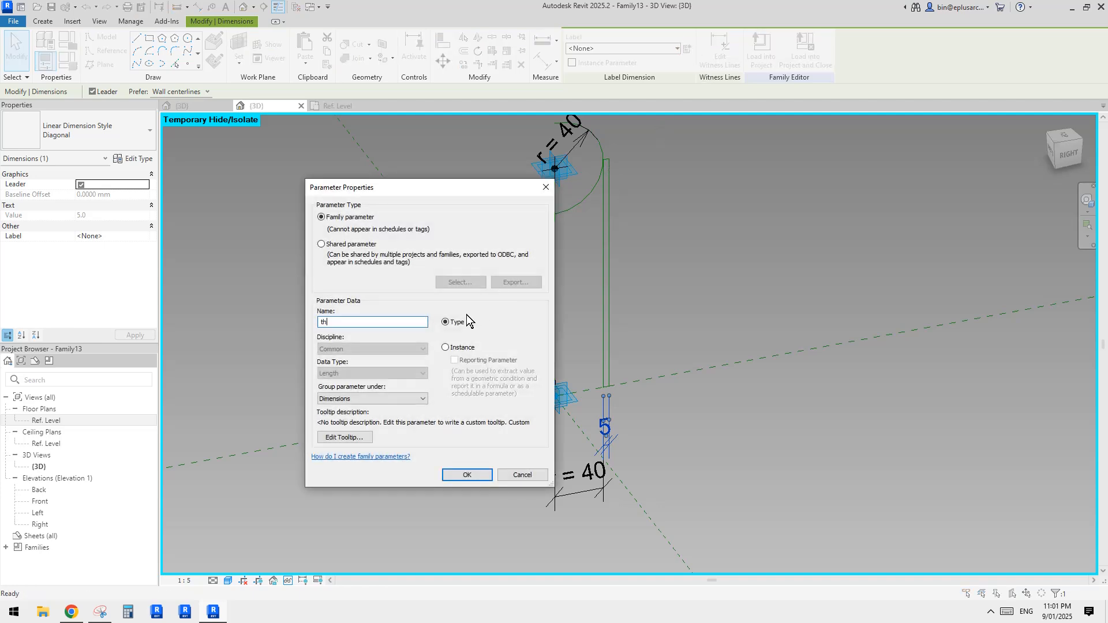
left_click(445, 348)
left_click(466, 473)
middle_click_drag(668, 399, 694, 447)
key("Escape")
Create a solid hollow cylinder form by revolving the reference rectangle about the vertical reference line.
left_click(639, 328)
left_click(670, 238)
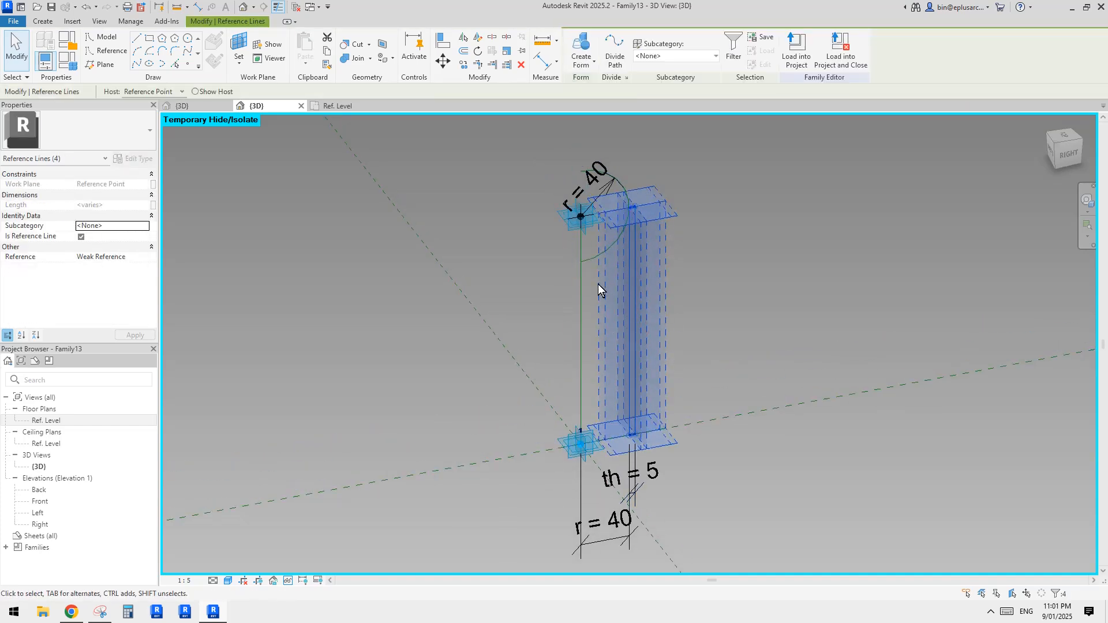
left_click(590, 48)
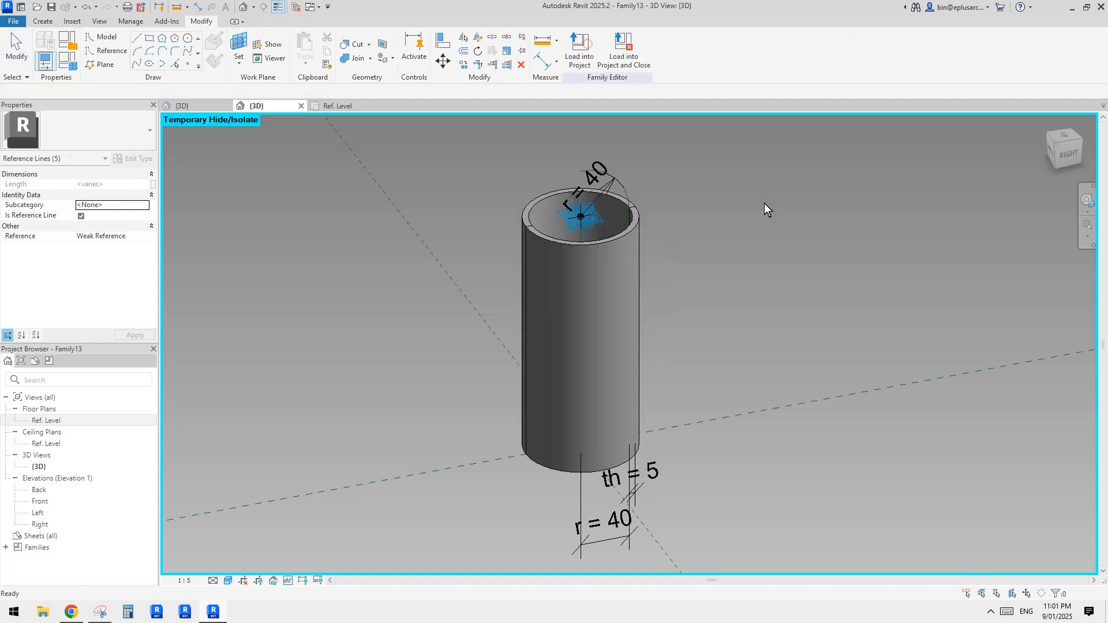
left_click(766, 206)
Reset the temporary hide in the 3D view to show the sphere together with the cylinder.
middle_click_drag(685, 273, 706, 274, "shift")
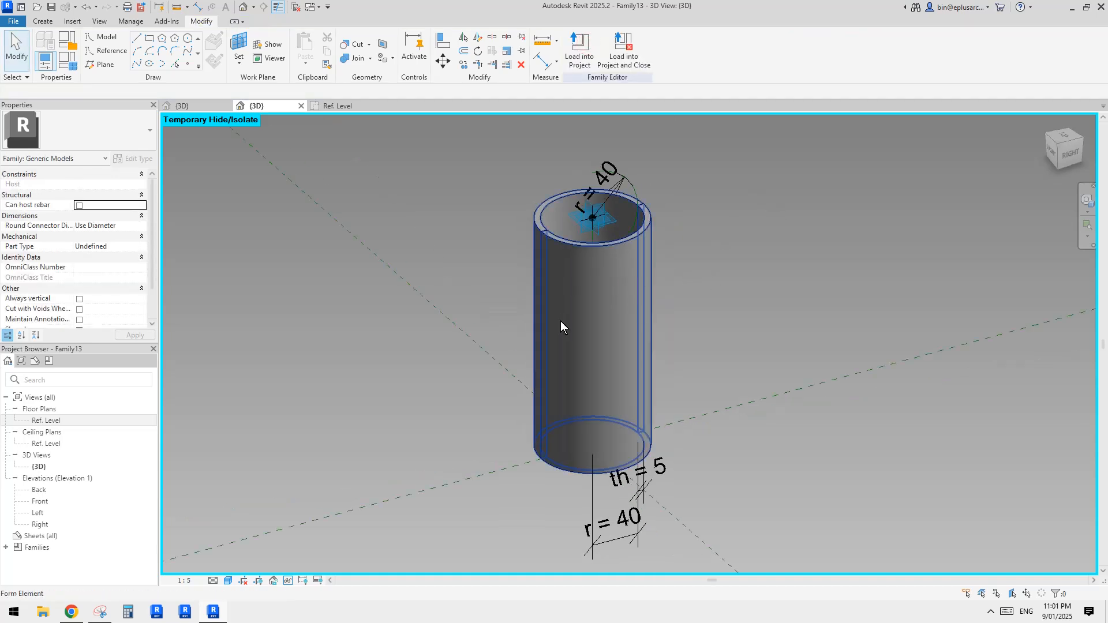
middle_click_drag(560, 326, 673, 349, "shift")
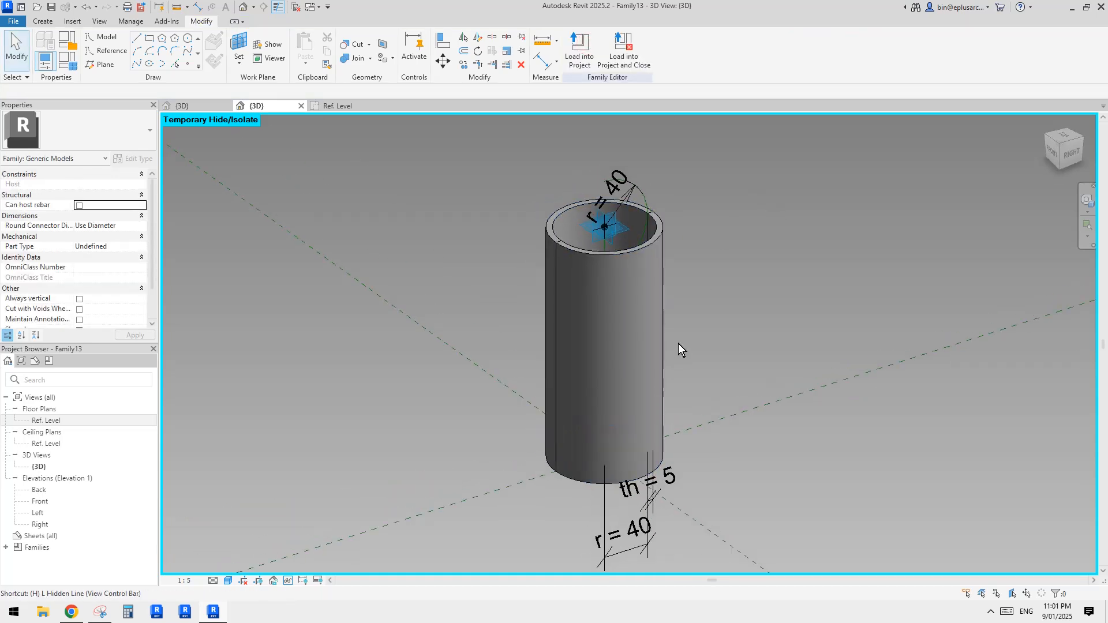
key("r")
scroll(604, 315, "down", 1)
middle_click_drag(602, 314, 533, 240, "shift")
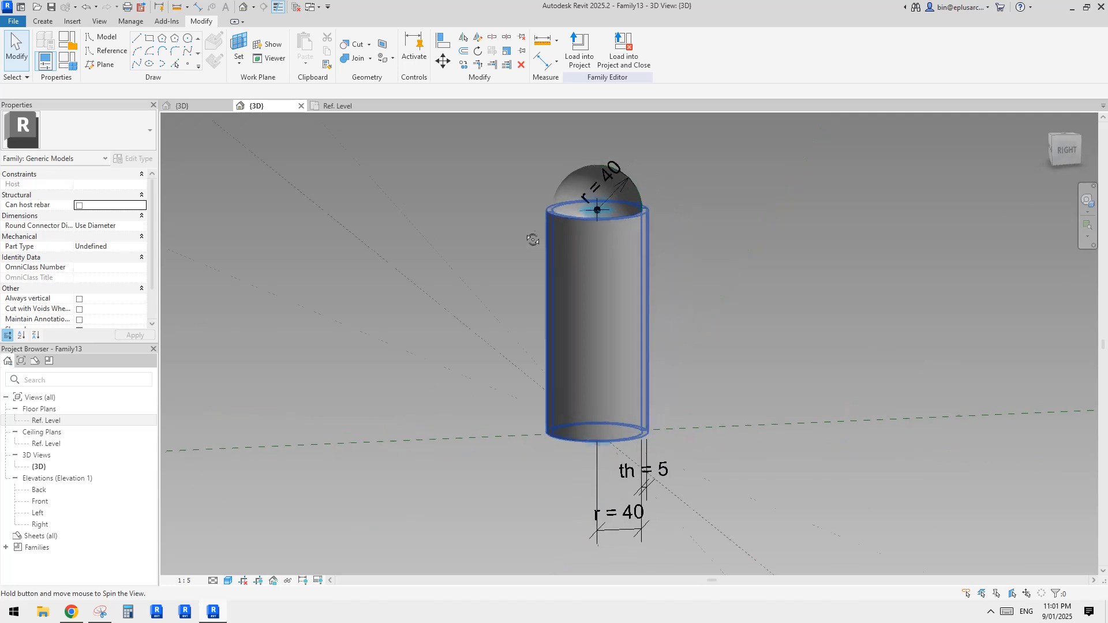
Examine from several angles how the sphere sits inside the open upper rim of the hollow cylinder.
scroll(623, 218, "up", 2)
middle_click_drag(626, 228, 601, 335, "shift")
scroll(618, 261, "up", 3)
left_click(441, 183)
scroll(664, 307, "down", 3)
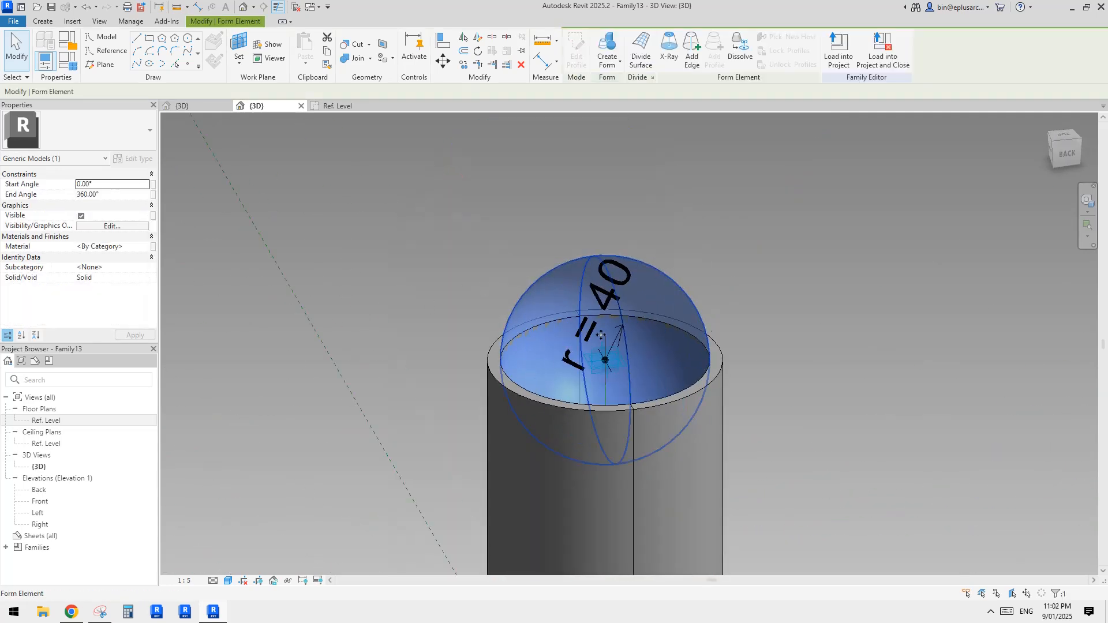
left_click(775, 316)
middle_click_drag(775, 316, 641, 352, "shift")
scroll(888, 315, "down", 1)
middle_click_drag(863, 363, 832, 301)
scroll(733, 306, "up", 2)
middle_click_drag(733, 306, 899, 299, "shift")
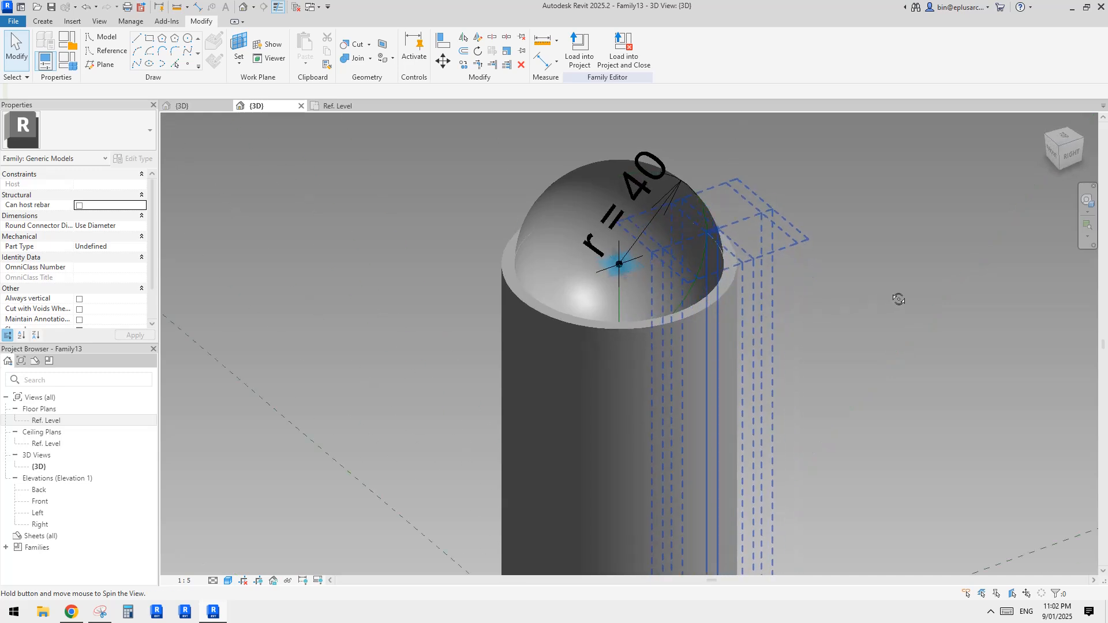
scroll(685, 230, "up", 2)
scroll(699, 241, "down", 1)
middle_click_drag(711, 248, 706, 291)
scroll(705, 281, "up", 1)
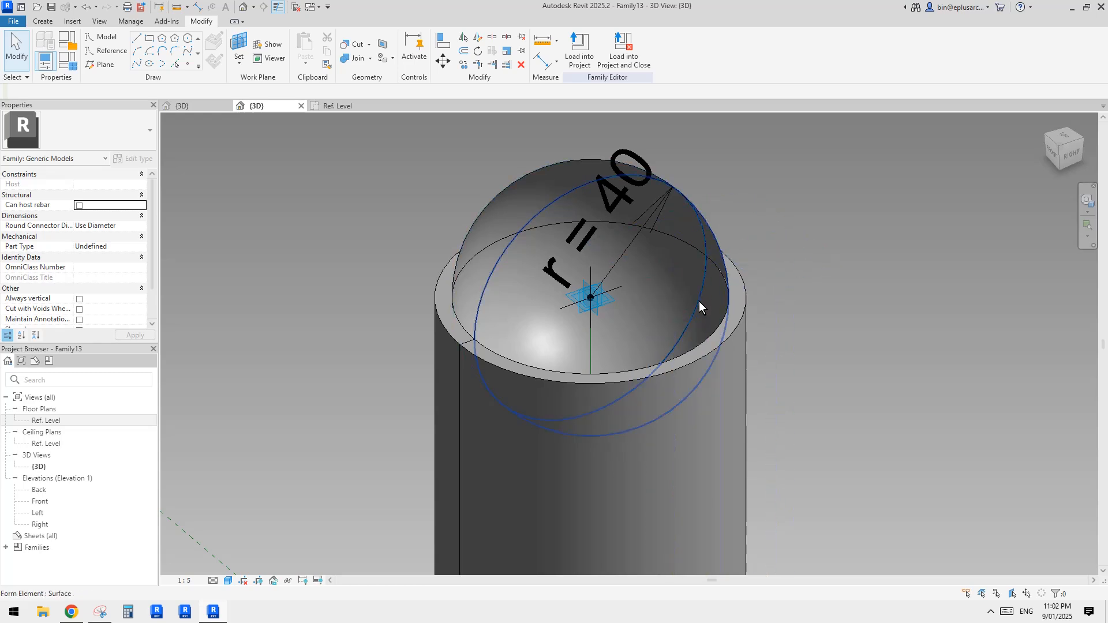
middle_click_drag(697, 298, 658, 284, "shift")
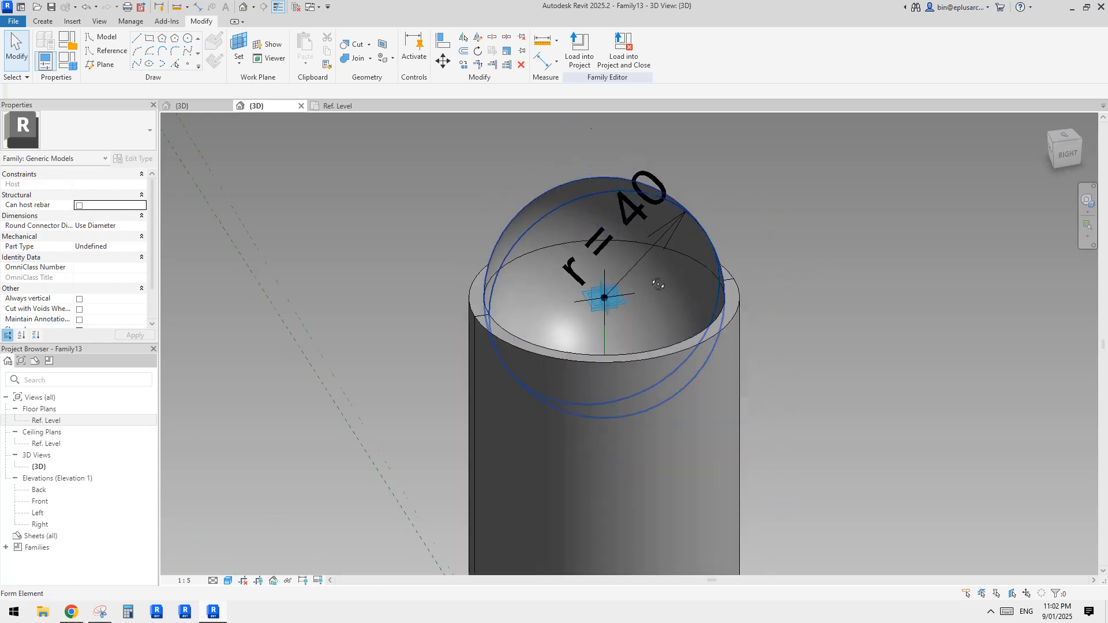
Select the sphere's half-circle reference arc to inspect its endpoints and extent, then clear the selection.
left_click(714, 316)
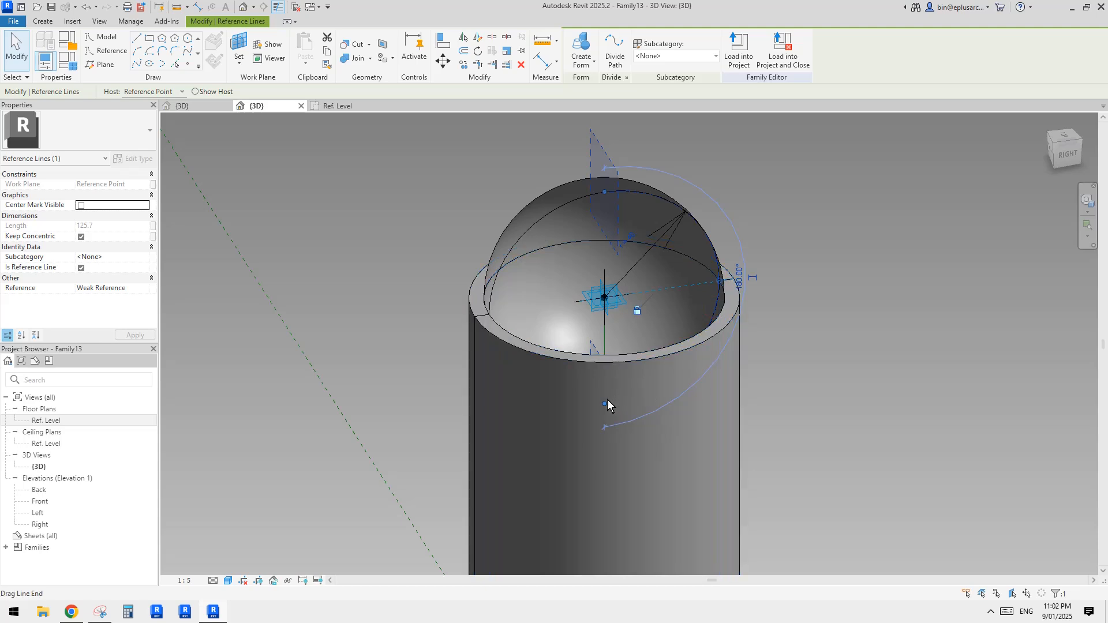
left_click_drag(605, 403, 720, 281)
left_click(870, 290)
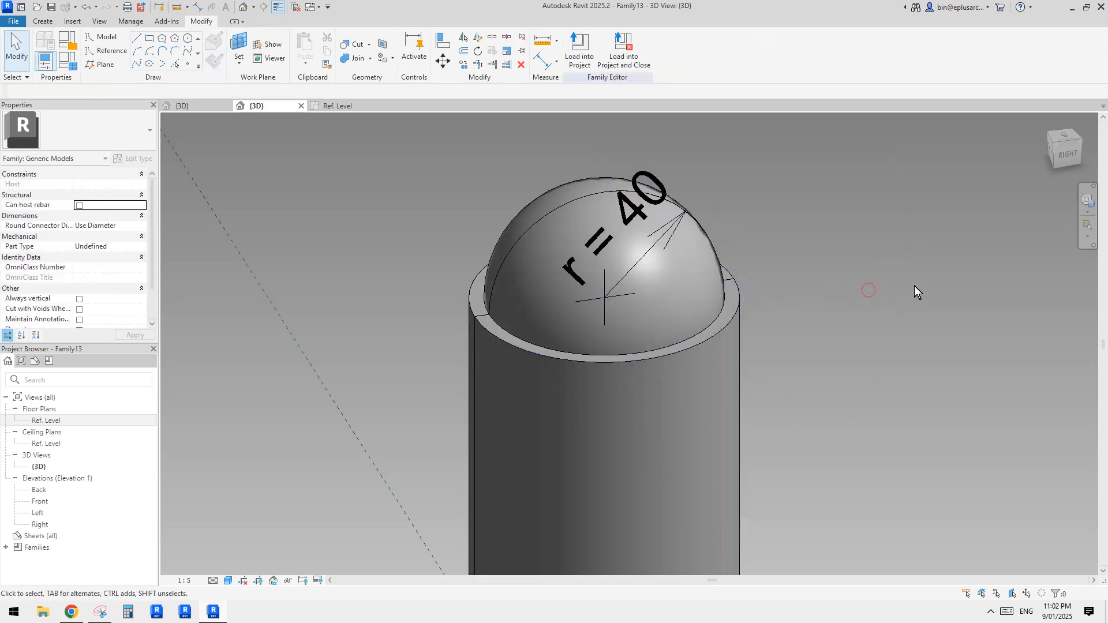
Set the ofs parameter to 100 in the family types and apply it to the model.
middle_click_drag(847, 289, 830, 372, "shift")
left_click(69, 68)
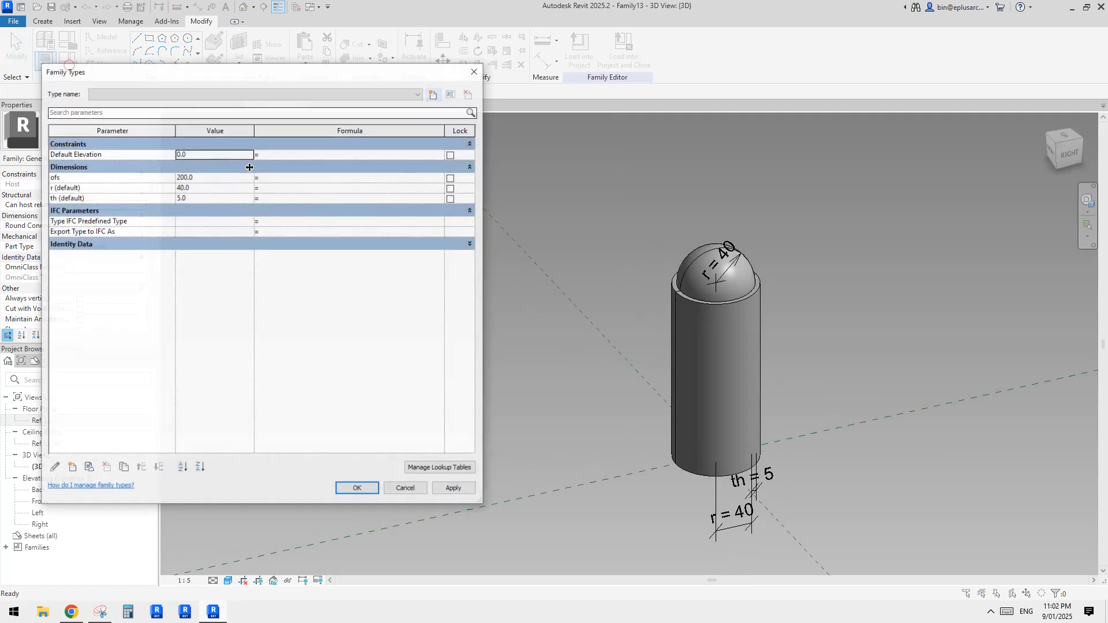
left_click_drag(341, 84, 386, 102)
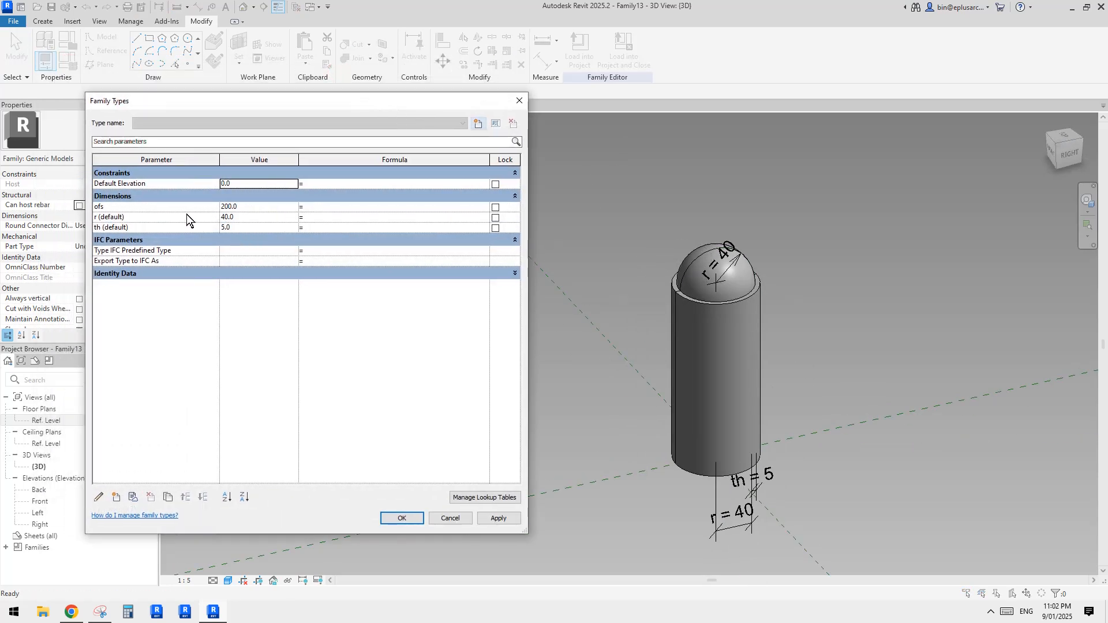
left_click(257, 206)
type("100")
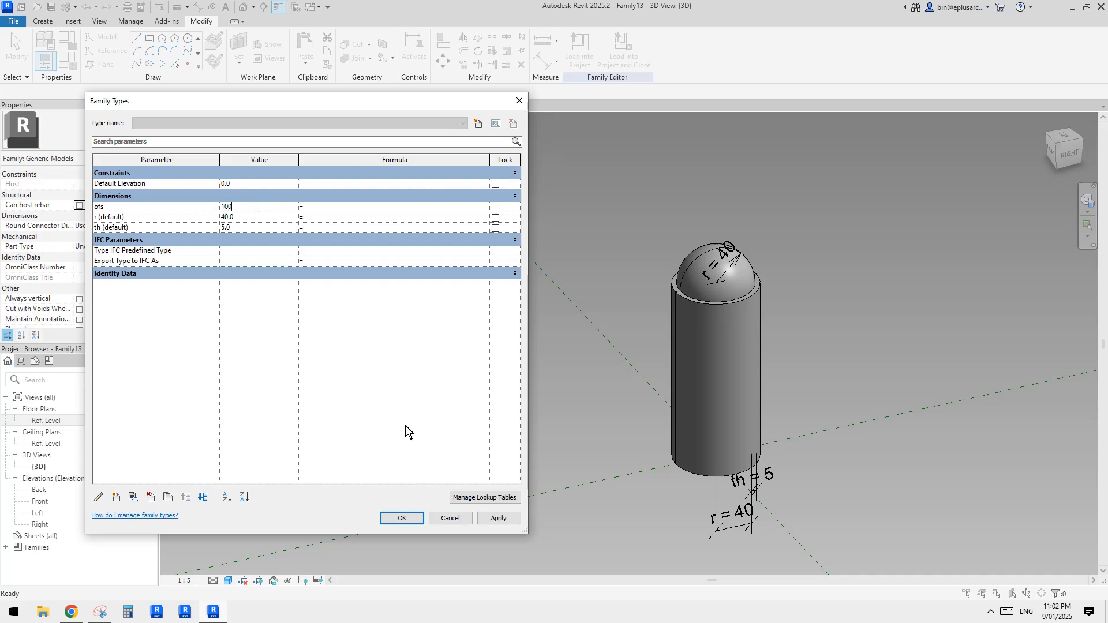
left_click(498, 516)
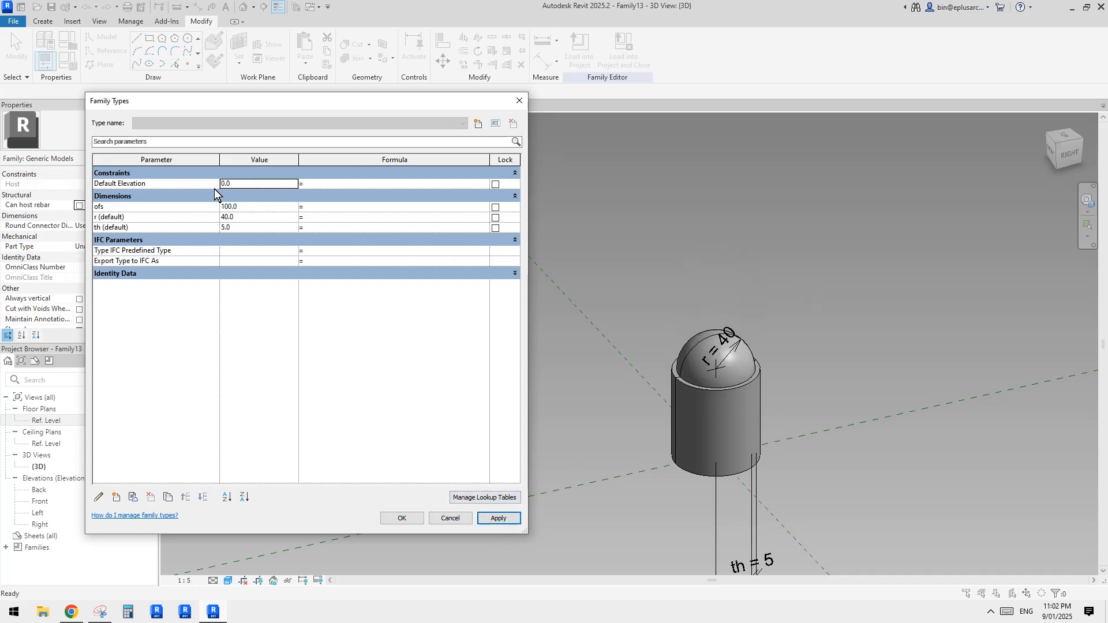
Set the radius parameter r to 50 and the thickness parameter th to 10, applying each and accepting the family types.
left_click(261, 220)
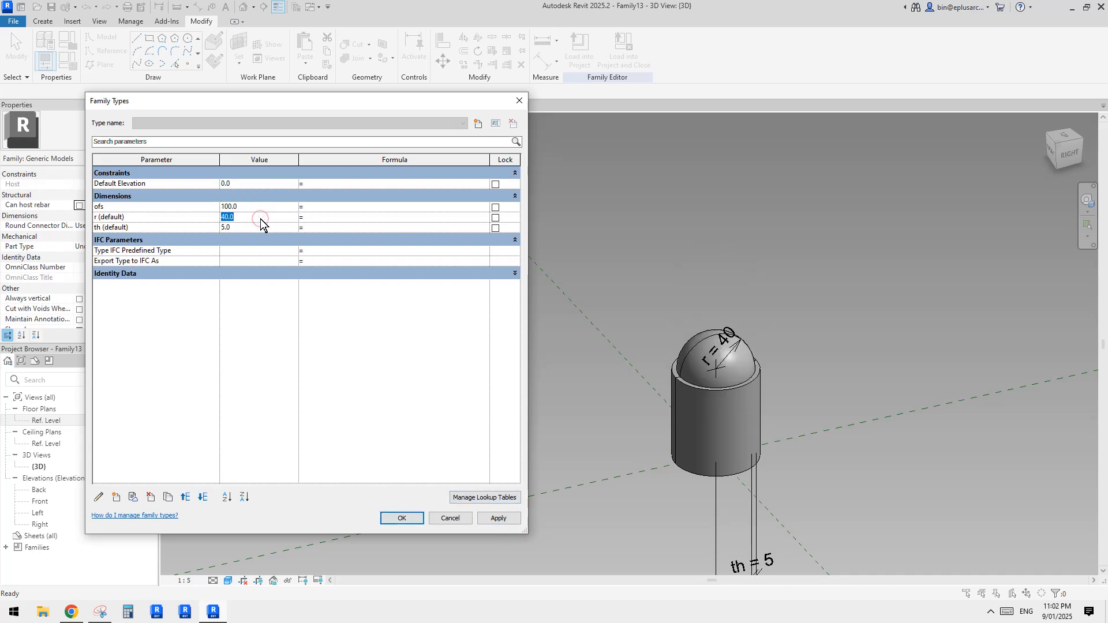
type("50")
left_click(500, 519)
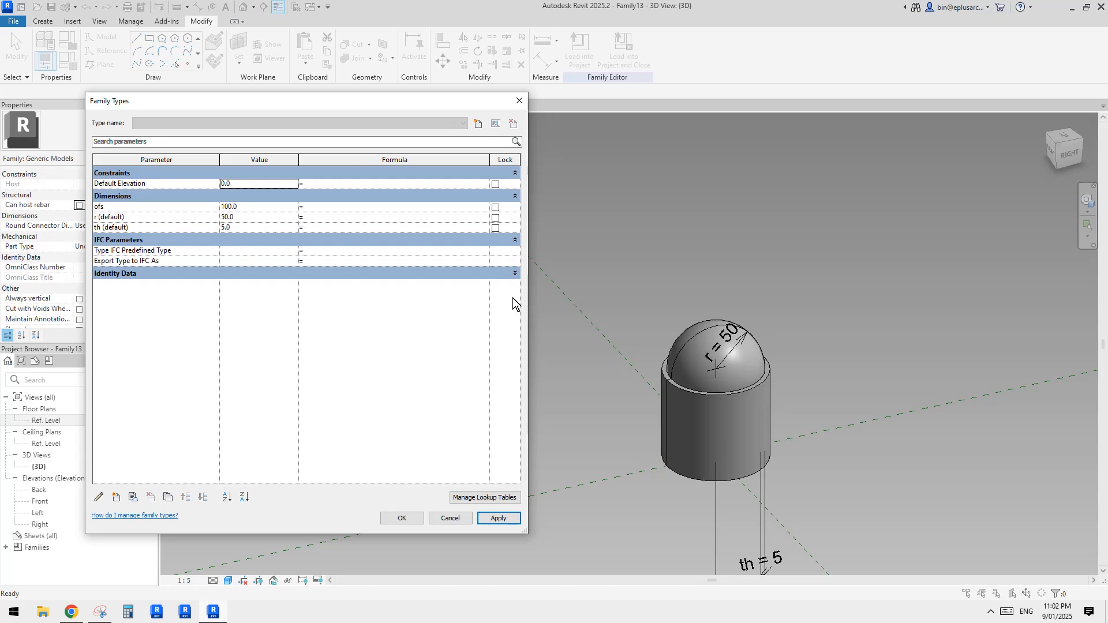
left_click(241, 227)
type("10")
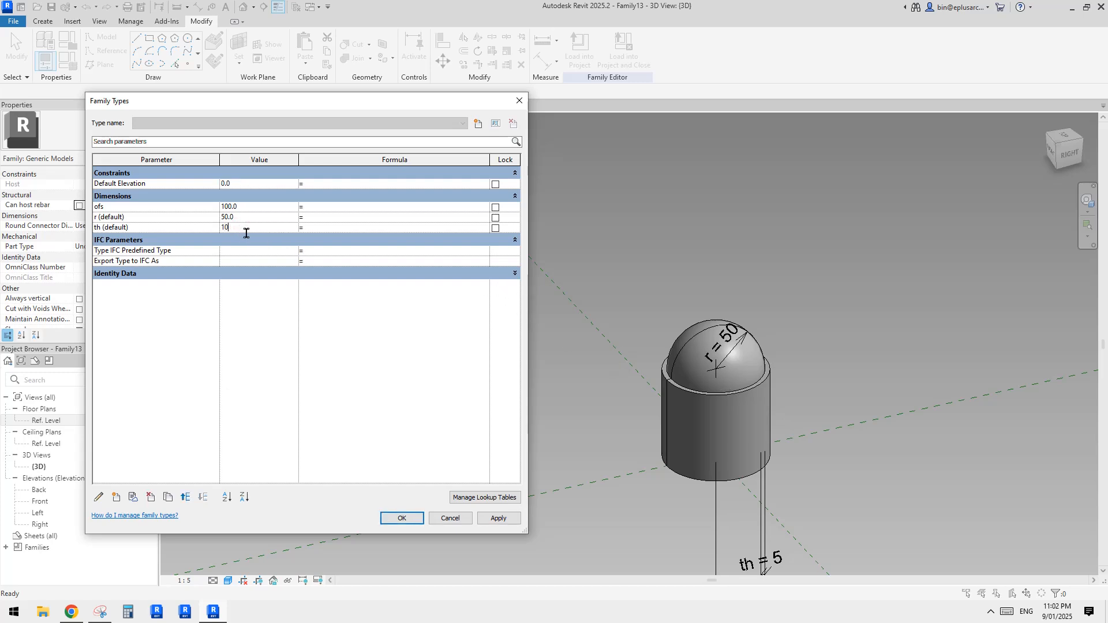
left_click(498, 519)
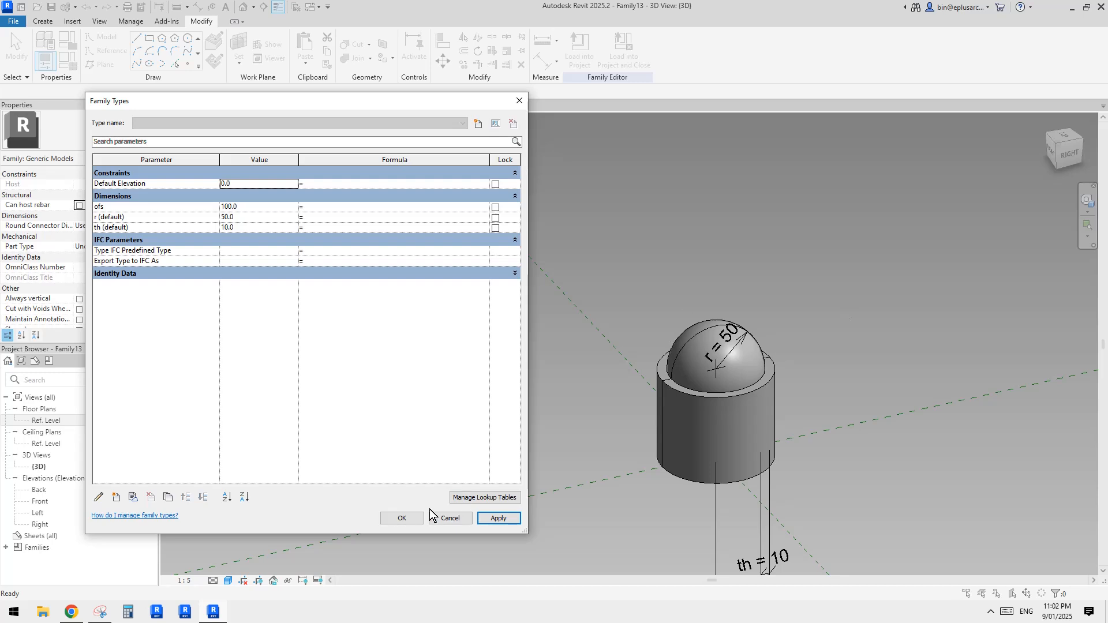
left_click(403, 519)
Load the sphere-and-tube family into the curtain panel family and place one instance on the divided surface's first corner node.
middle_click_drag(682, 330, 671, 393, "shift")
scroll(745, 398, "up", 2)
scroll(652, 356, "up", 1)
middle_click_drag(640, 342, 621, 332)
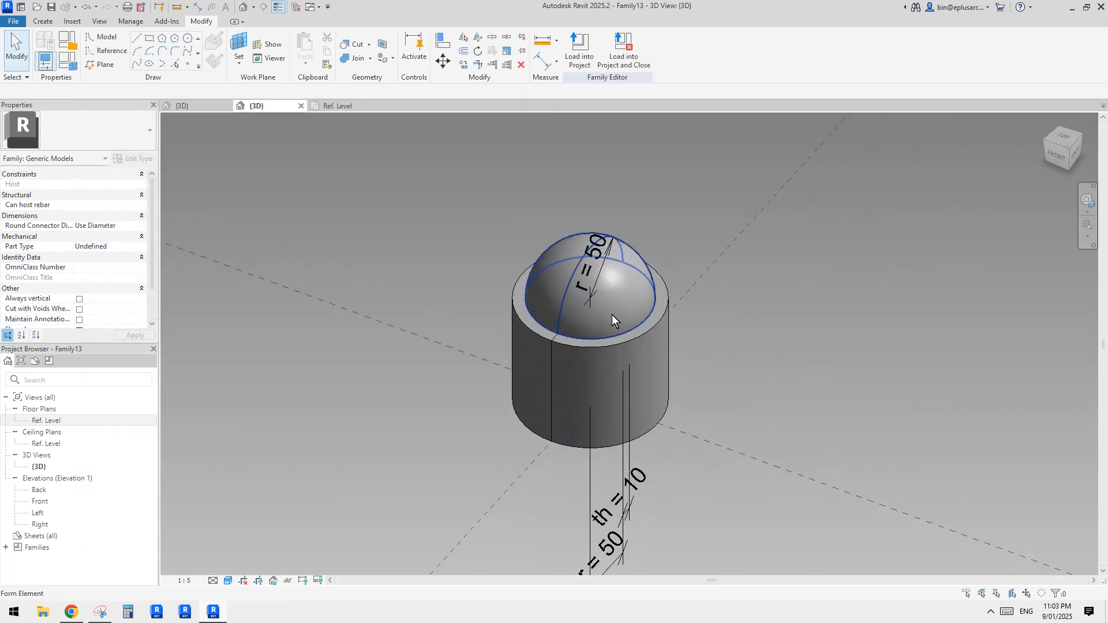
left_click(587, 39)
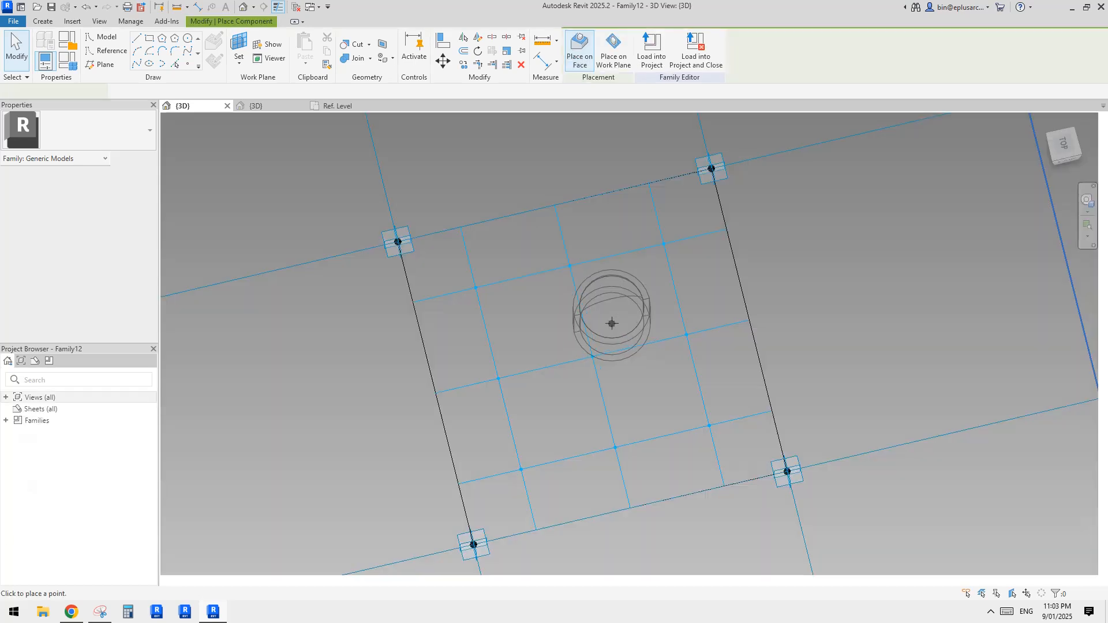
scroll(620, 332, "down", 3)
middle_click_drag(619, 348, 572, 325)
scroll(576, 324, "up", 1)
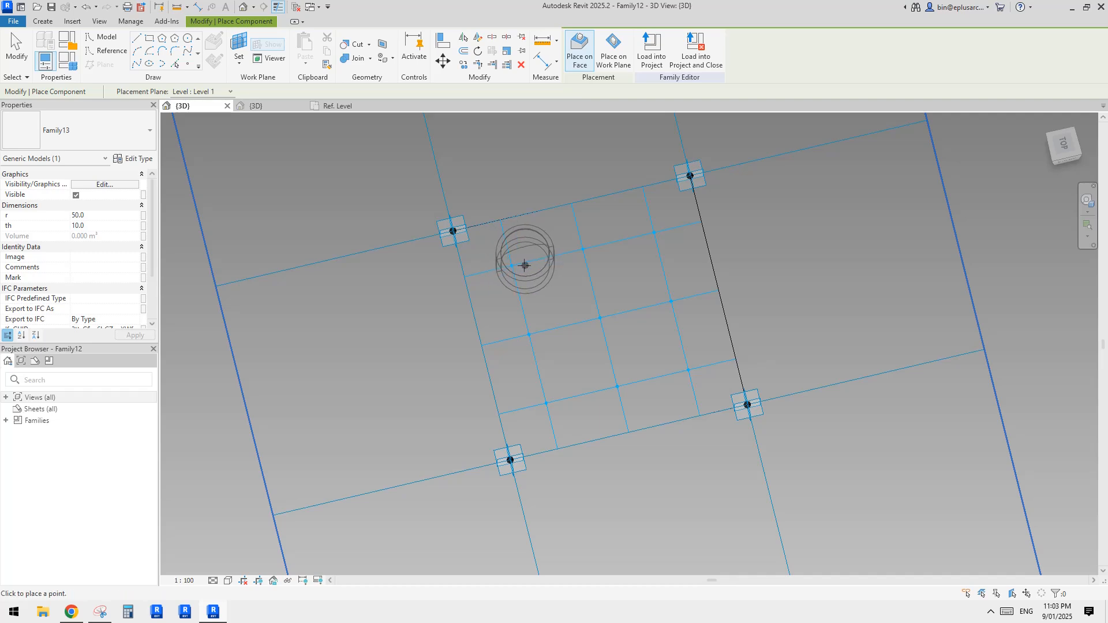
left_click(512, 266)
key("Escape")
Repeat the placed sphere-and-tube component across the grid nodes of the divided surface.
left_click(536, 272)
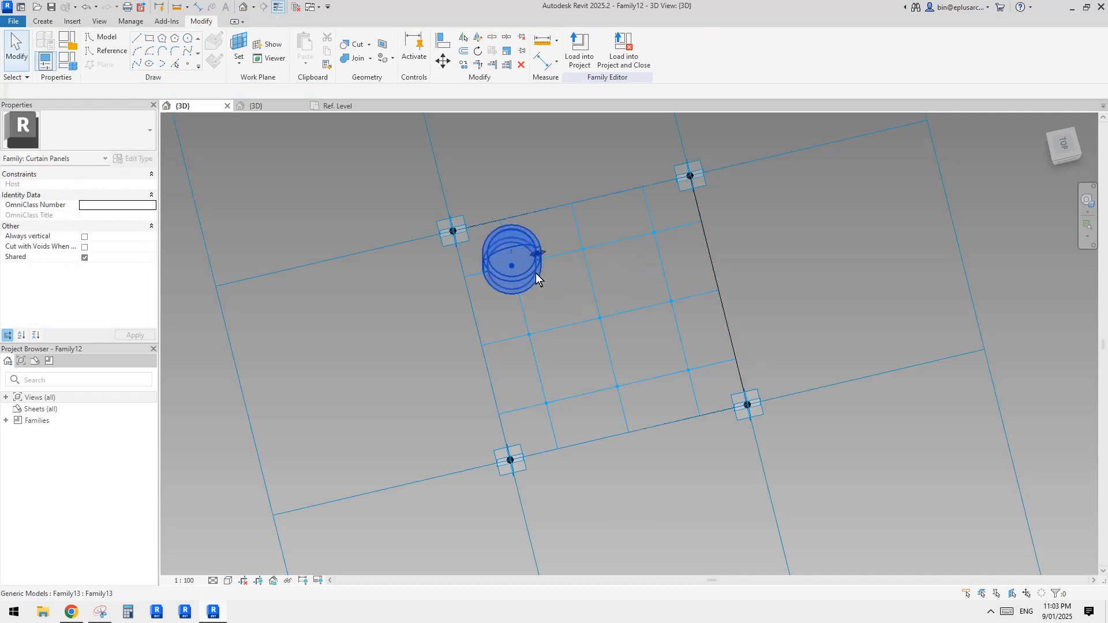
middle_click_drag(536, 273, 504, 286, "shift")
scroll(573, 231, "up", 2)
key("Escape")
left_click(504, 287)
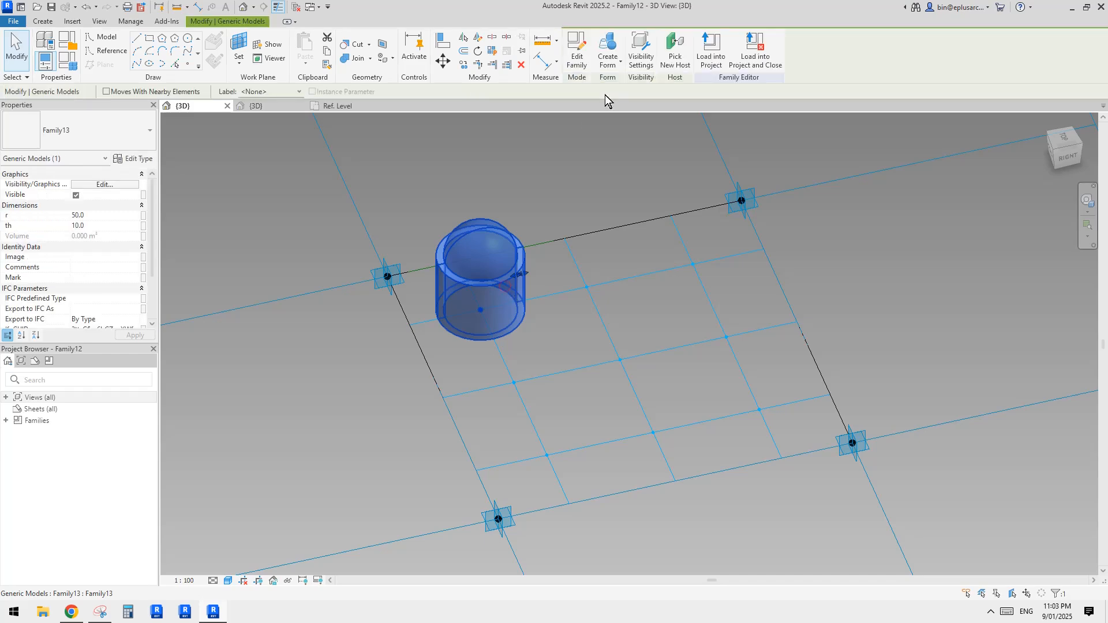
left_click(495, 50)
scroll(721, 176, "down", 2)
middle_click_drag(762, 209, 766, 272, "shift")
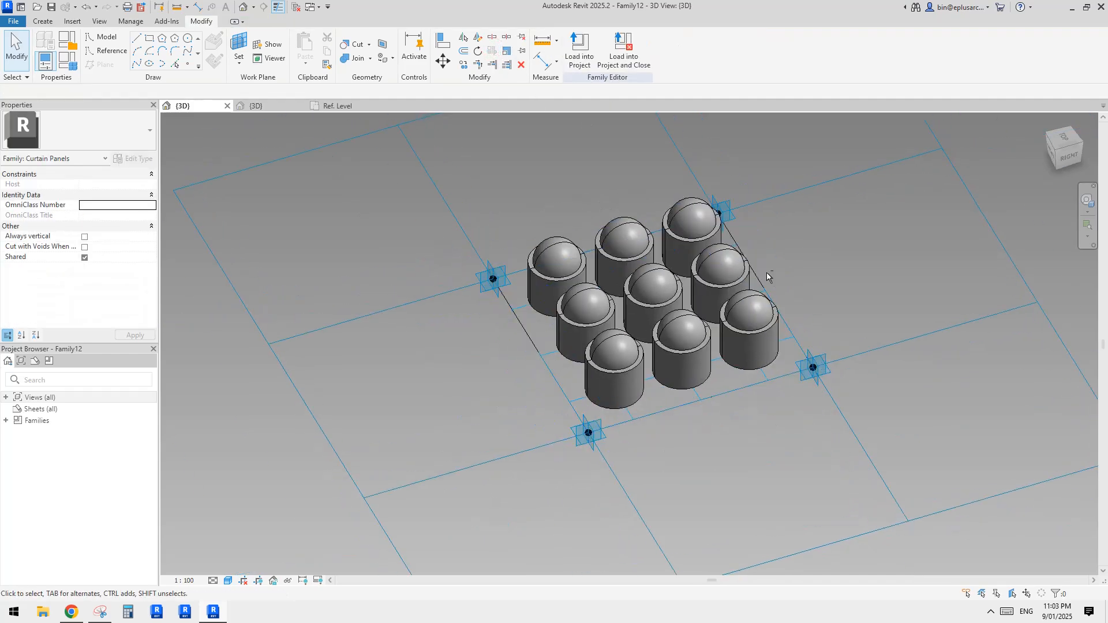
middle_click_drag(700, 323, 725, 458, "shift")
scroll(489, 296, "up", 3)
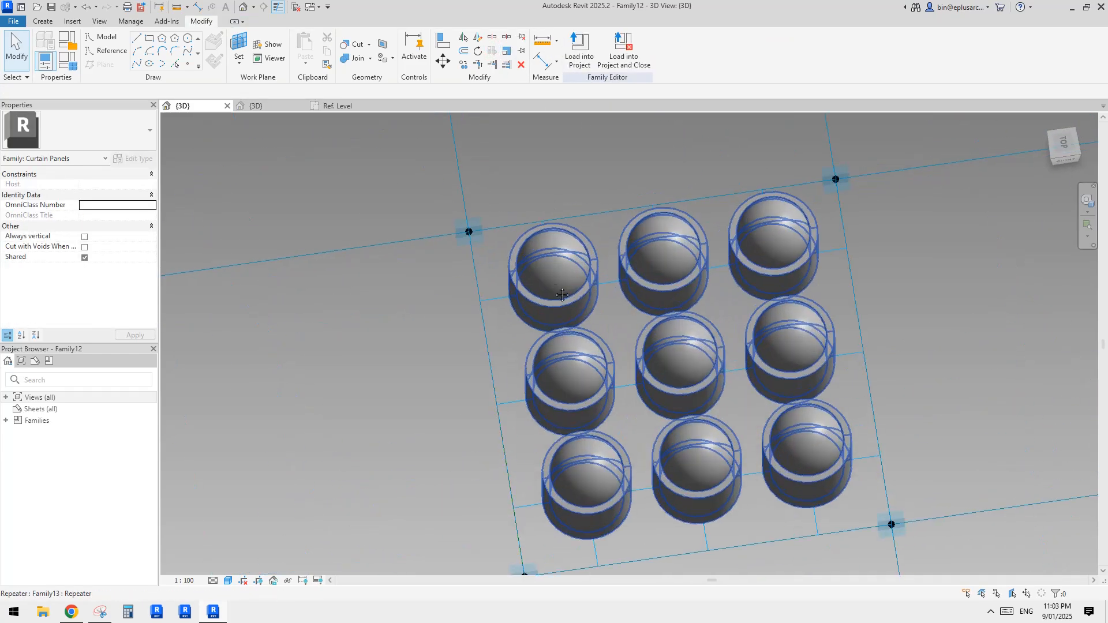
Select the divided surface and examine its U and V grid layout, distance, number and offset properties against the repeated components.
left_click(490, 296)
middle_click_drag(490, 296, 505, 242)
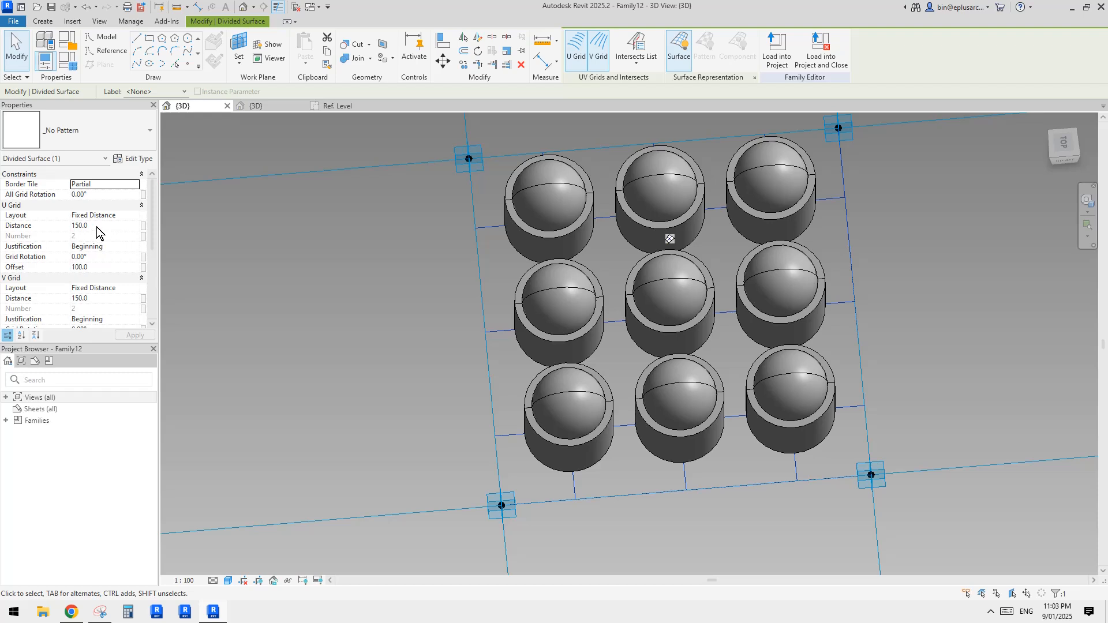
middle_click_drag(562, 292, 472, 237)
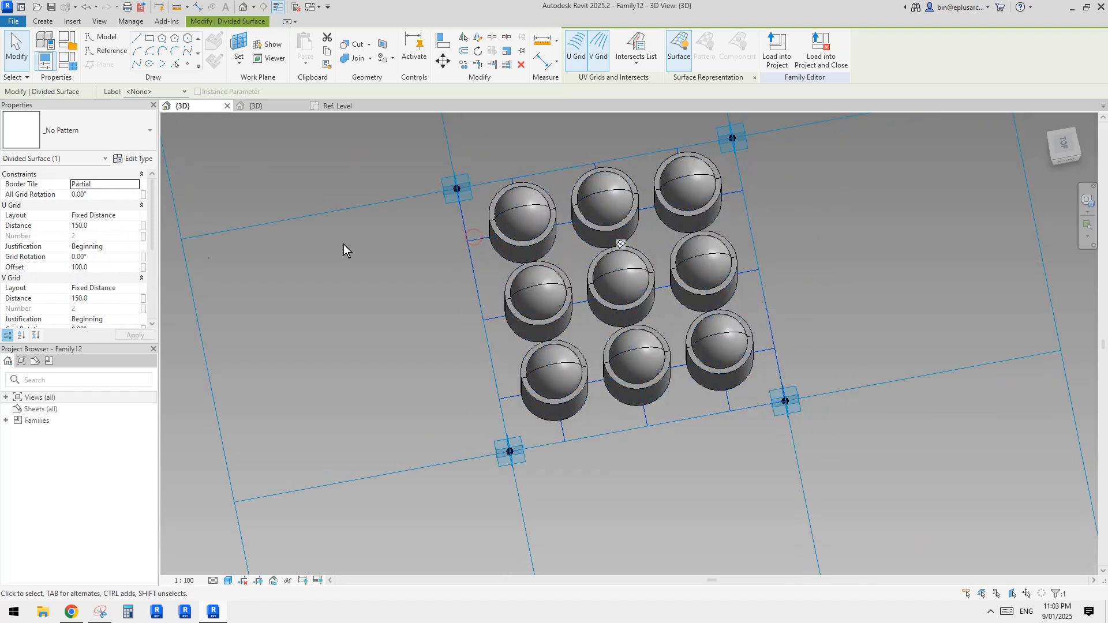
scroll(87, 270, "down", 3)
scroll(94, 274, "down", 3)
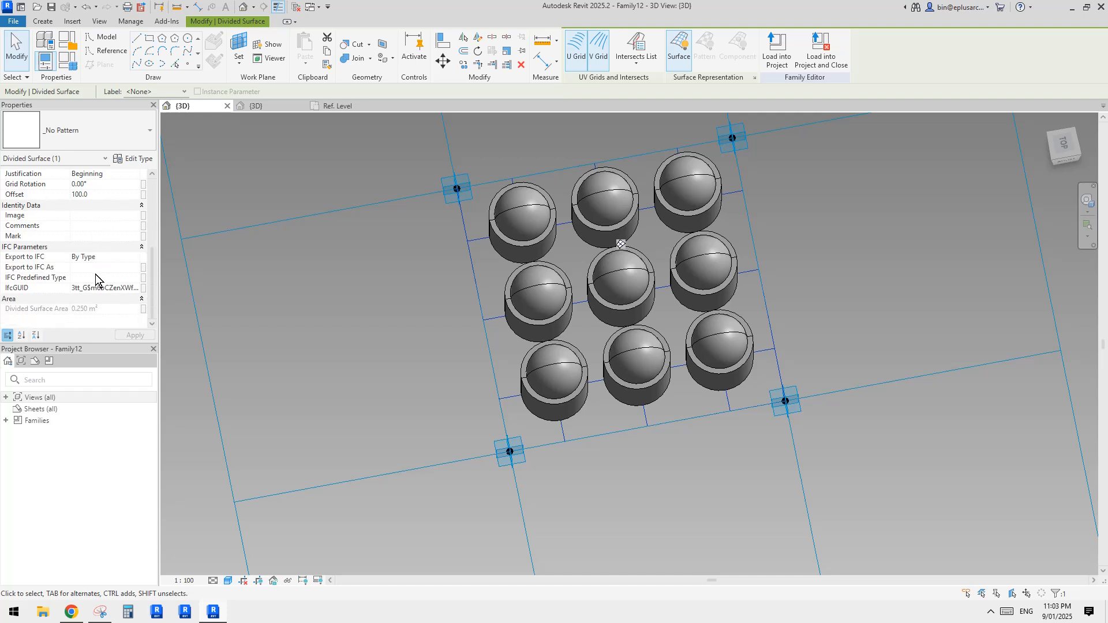
scroll(95, 274, "up", 3)
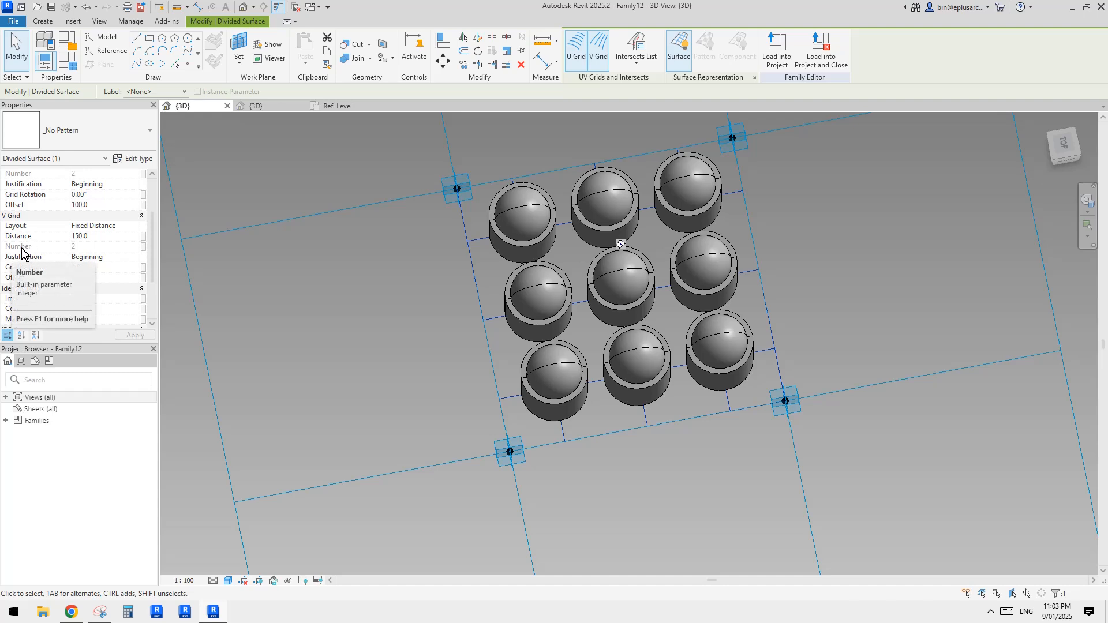
scroll(33, 248, "up", 2)
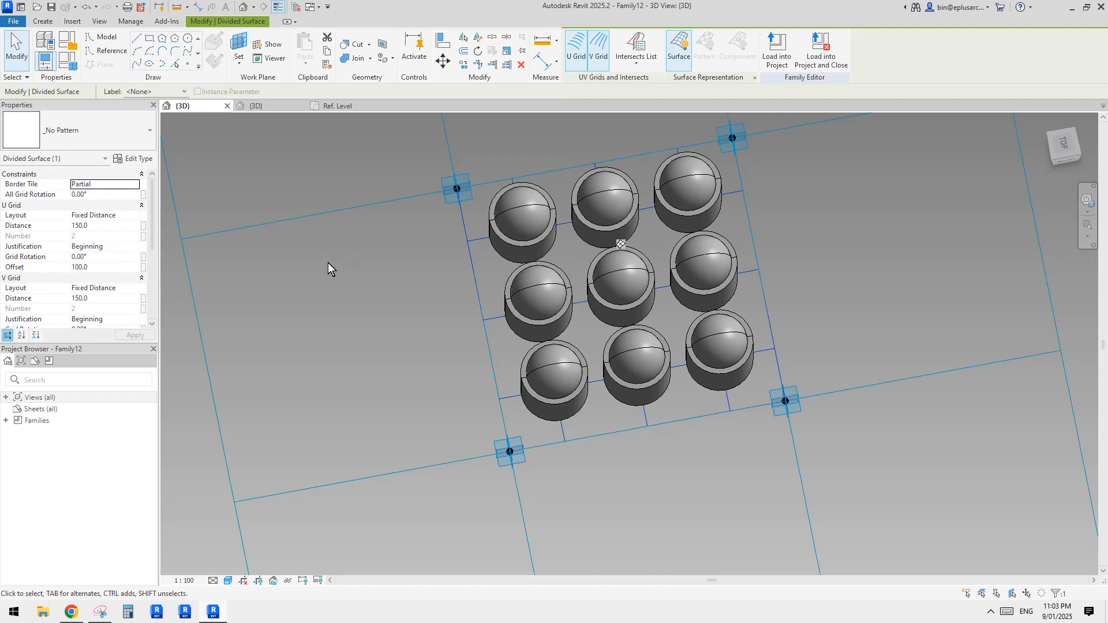
scroll(344, 264, "down", 2)
middle_click_drag(383, 275, 338, 303, "shift")
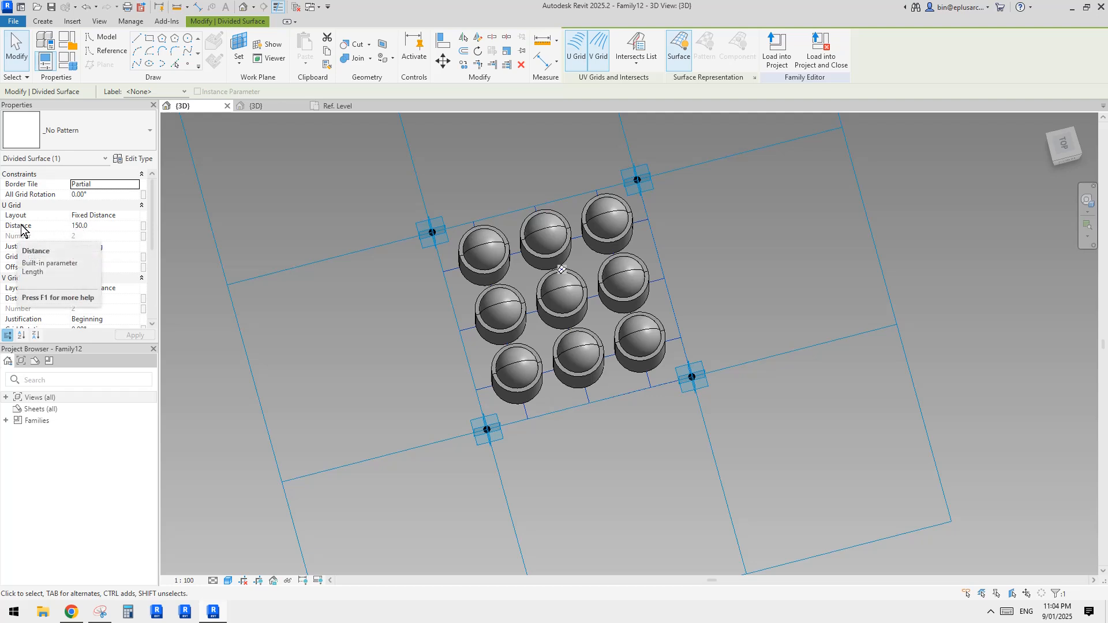
middle_click_drag(404, 297, 565, 315, "shift")
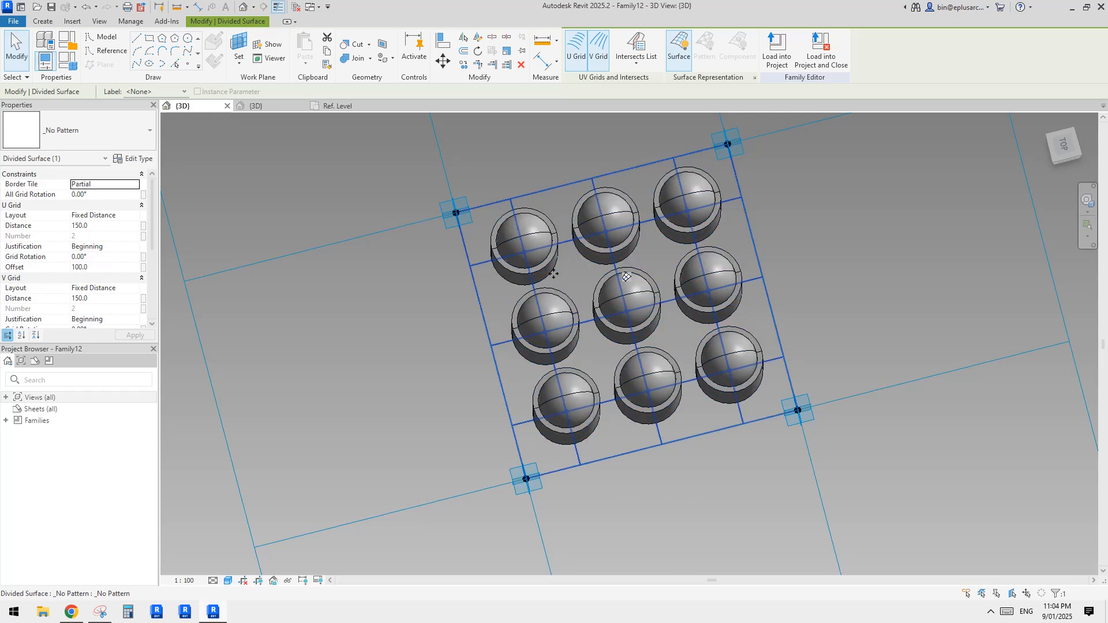
middle_click_drag(572, 267, 604, 317, "shift")
middle_click_drag(320, 185, 326, 185)
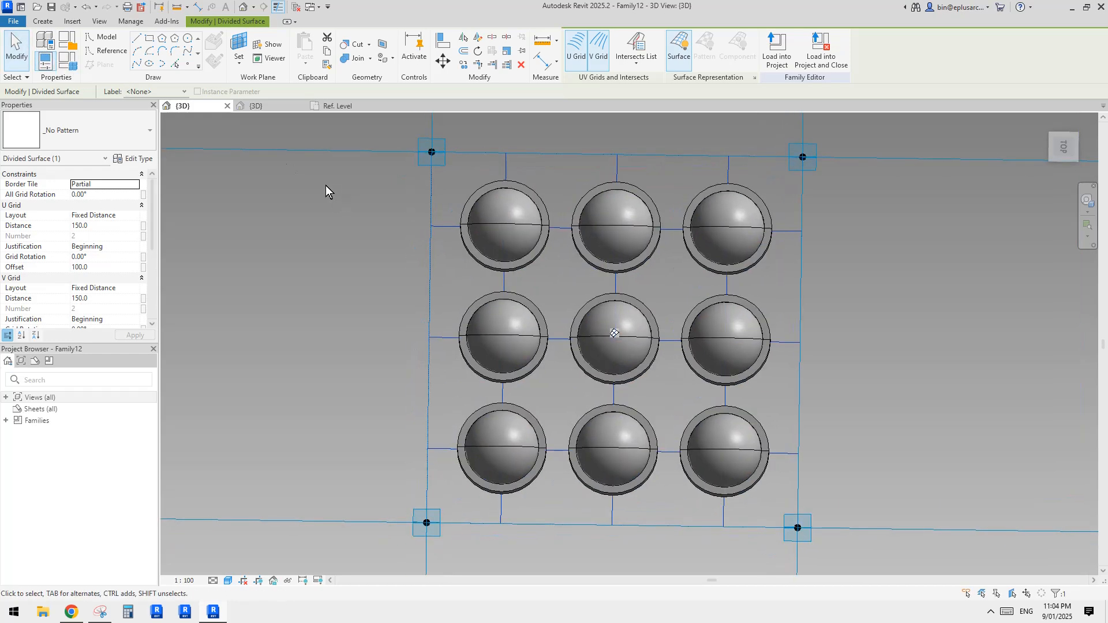
Create an instance family parameter named no. with the Integer data type in the curtain panel family.
left_click(72, 67)
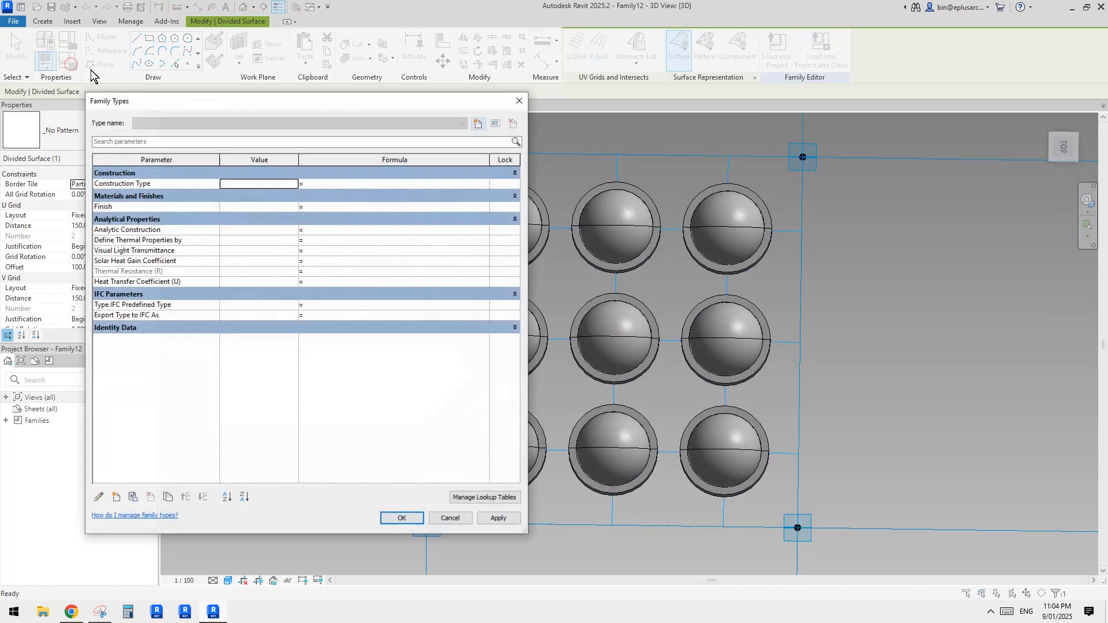
left_click(116, 497)
type("no")
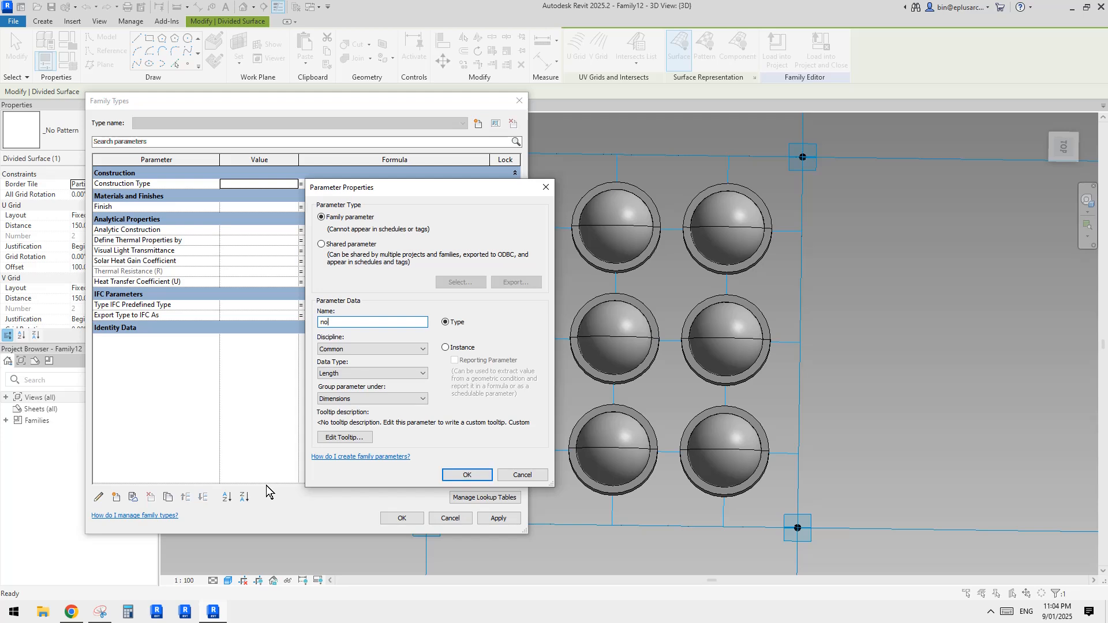
type(".")
left_click(446, 348)
left_click(353, 374)
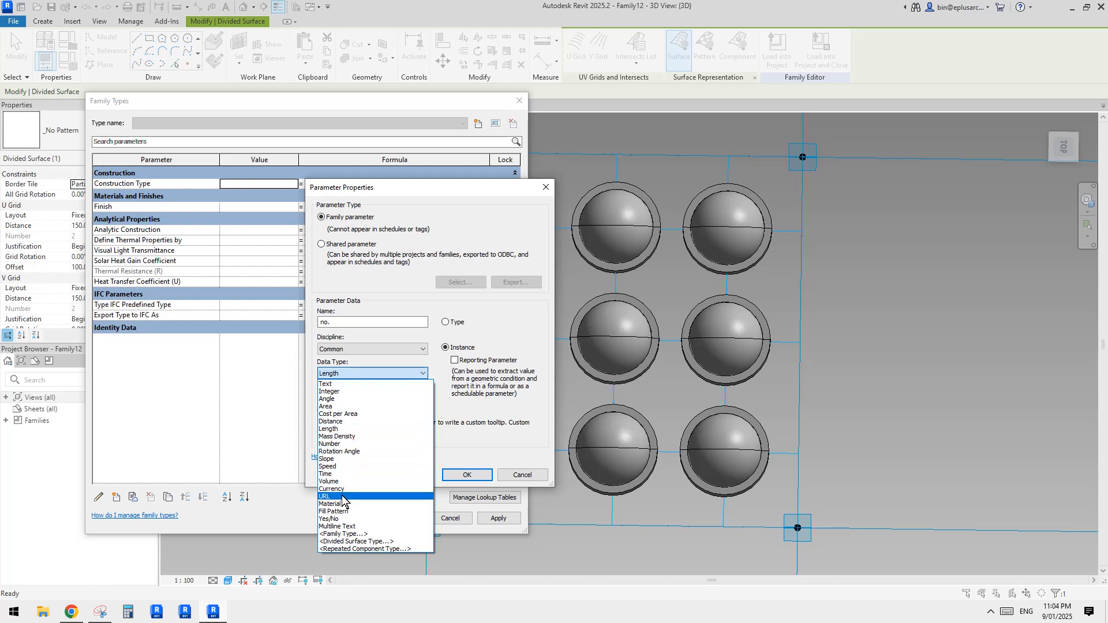
left_click(331, 392)
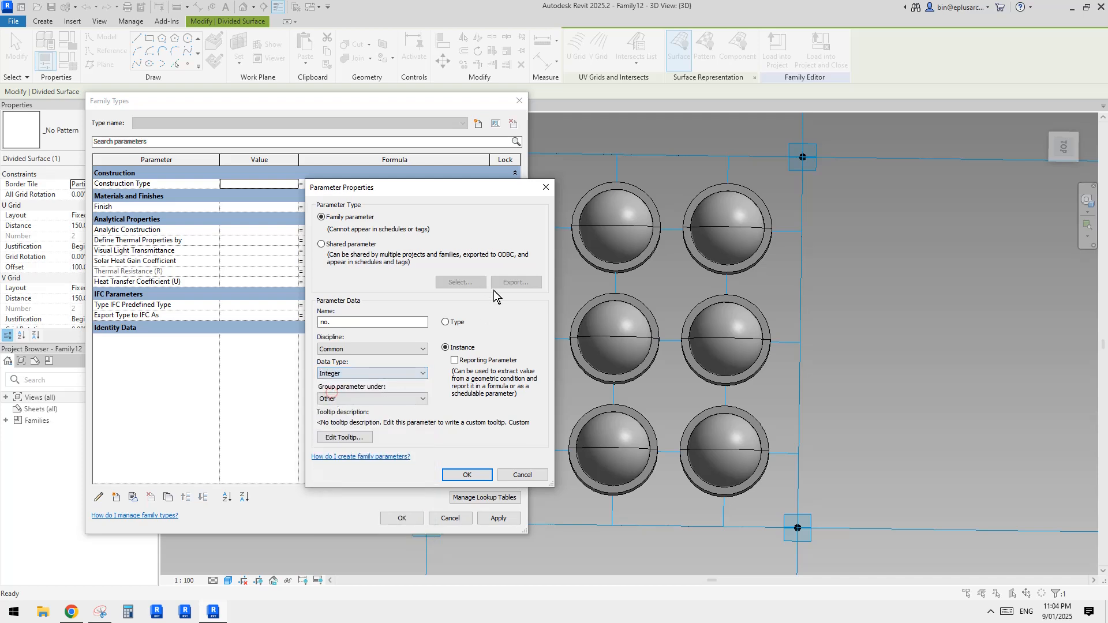
left_click(469, 476)
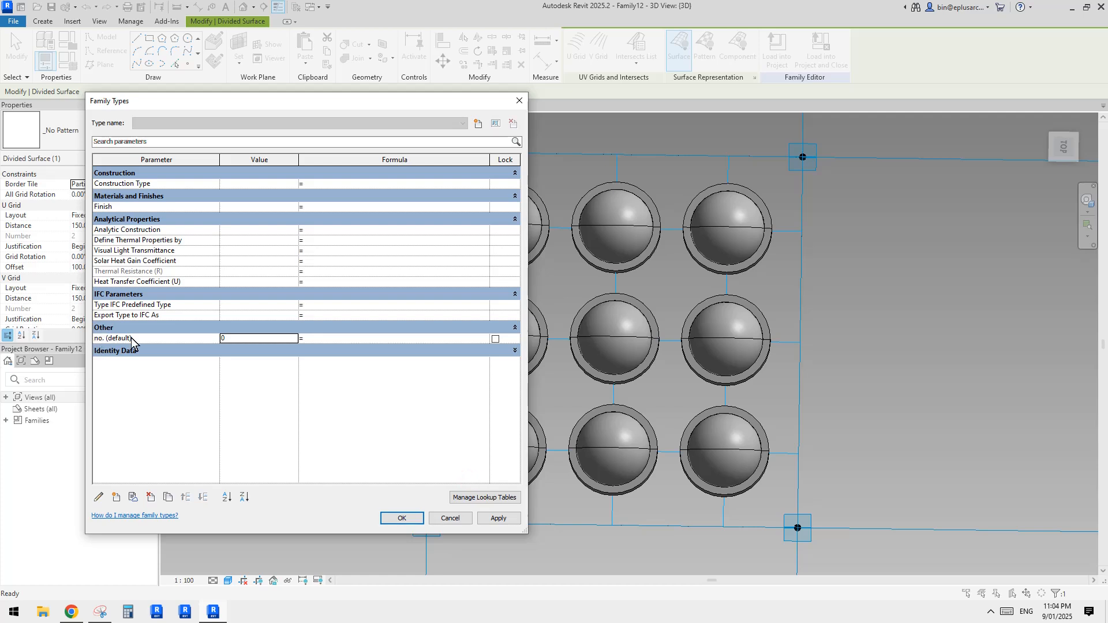
Set the no. parameter to 3 and apply it.
left_click(248, 340)
type("3")
left_click(500, 519)
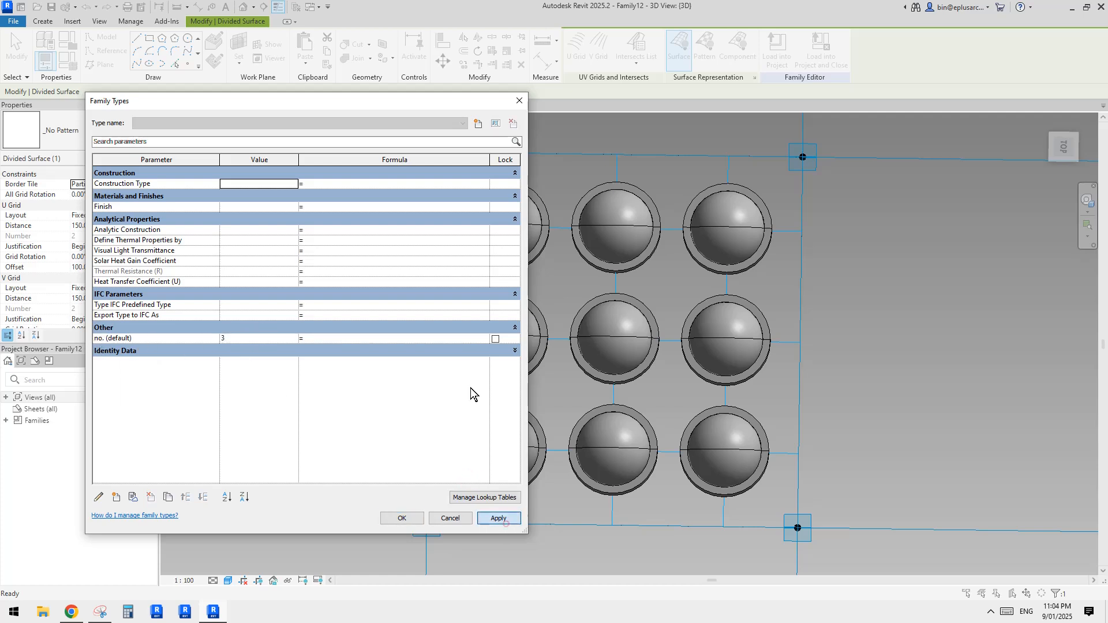
Accept the family types, then select the divided surface and check which family parameters are available for its U grid distance.
left_click(404, 519)
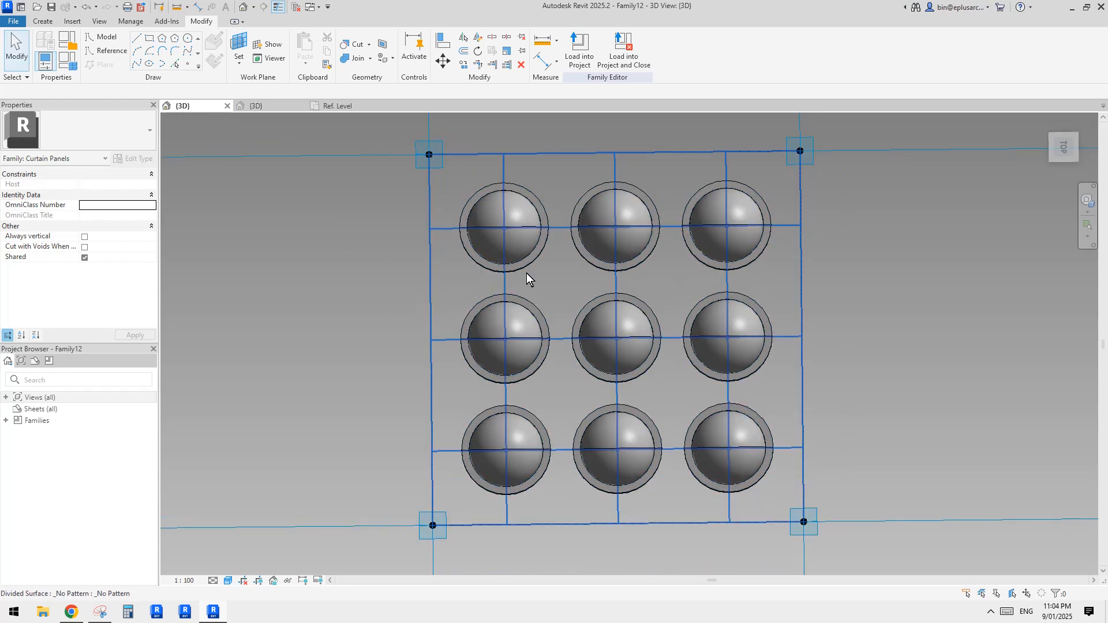
middle_click_drag(441, 263, 440, 269)
left_click(72, 66)
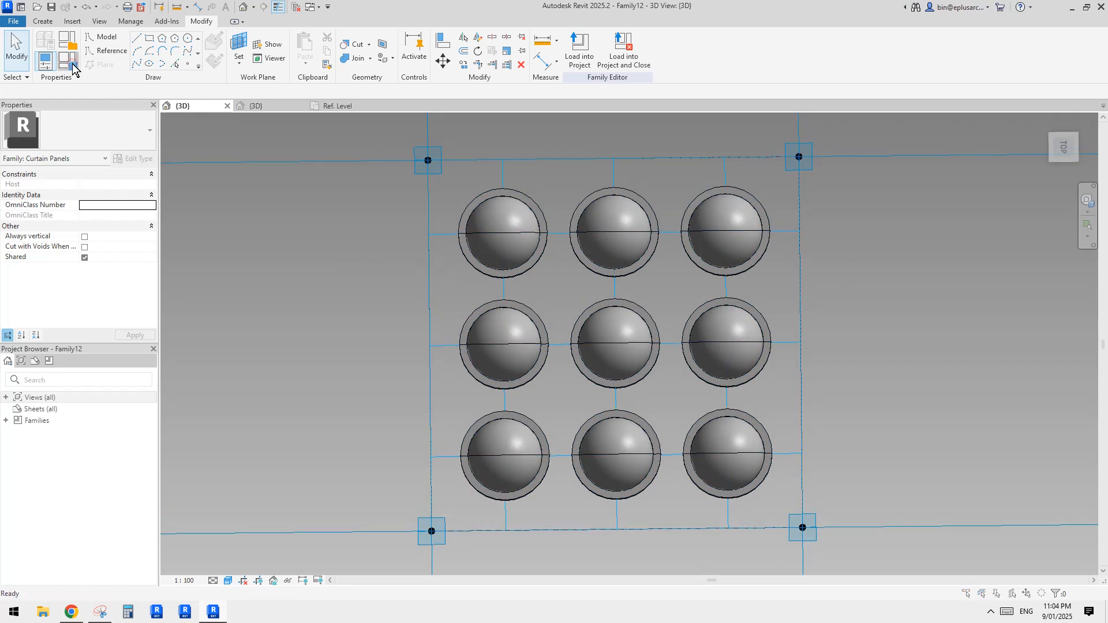
left_click(520, 102)
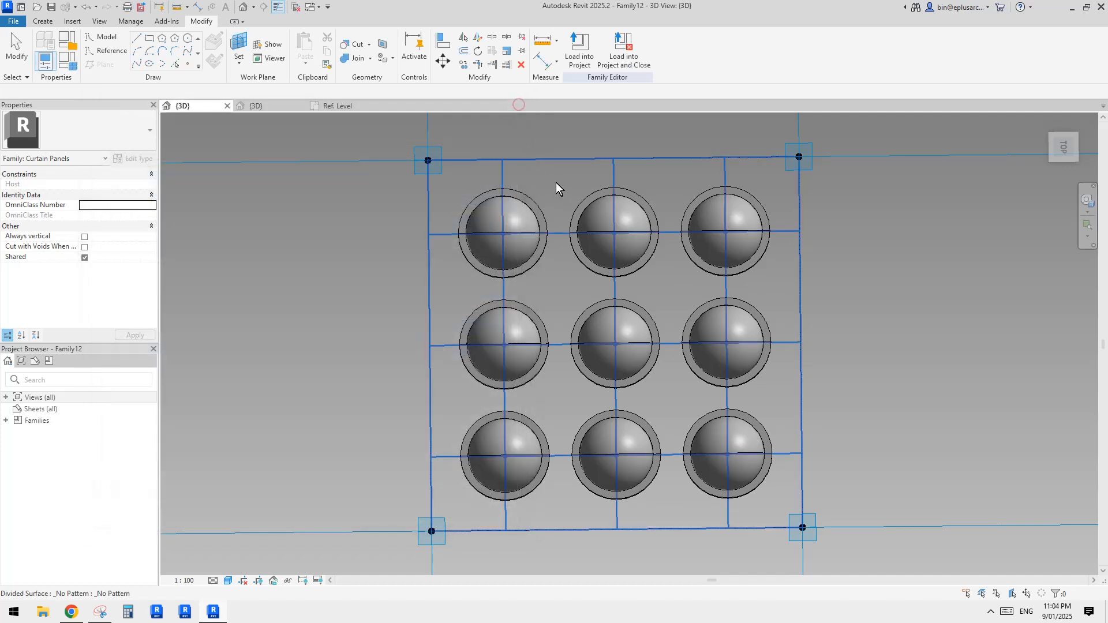
left_click(566, 181)
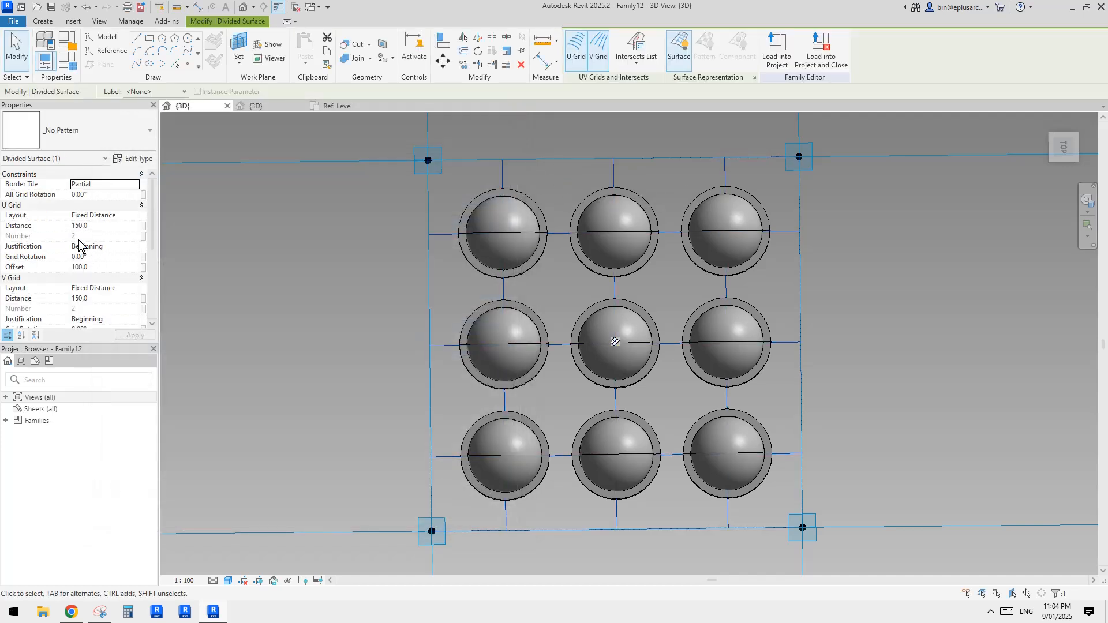
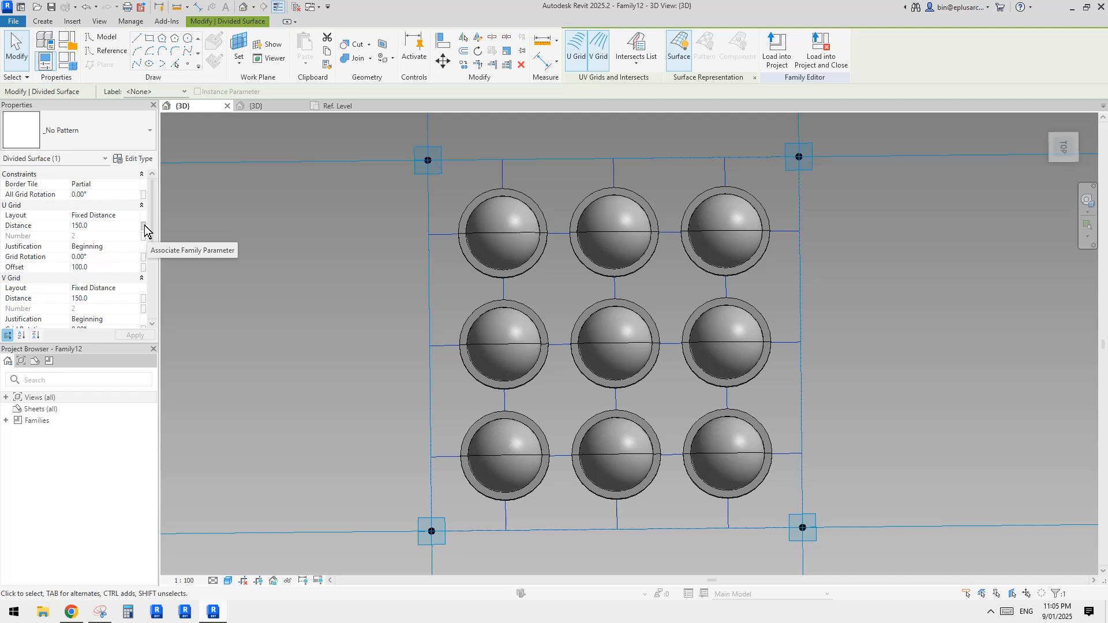
left_click(145, 225)
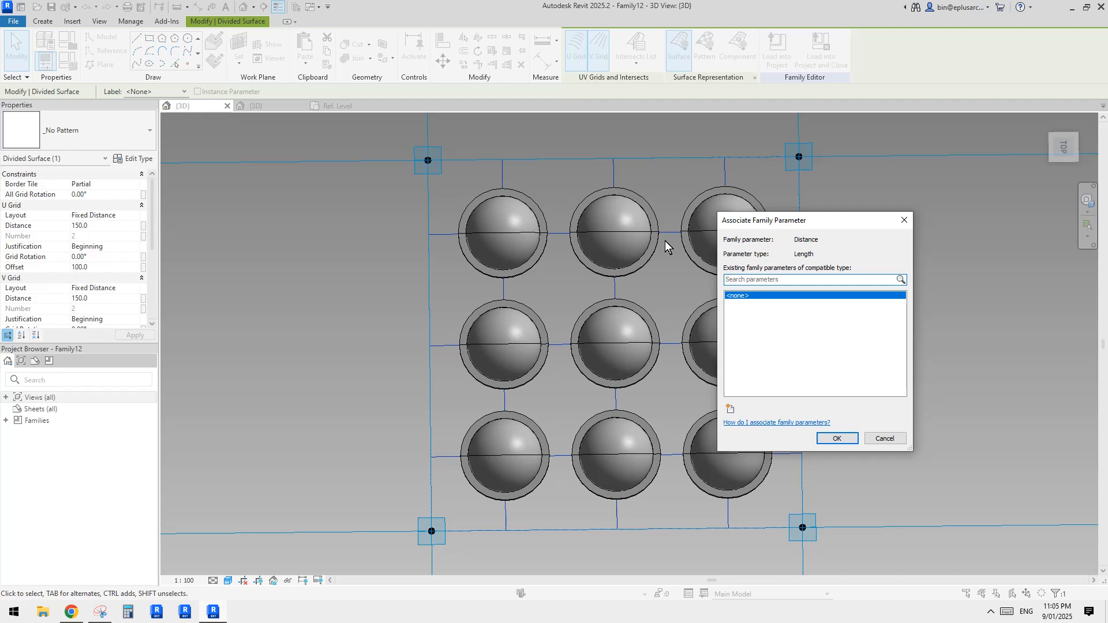
left_click(904, 221)
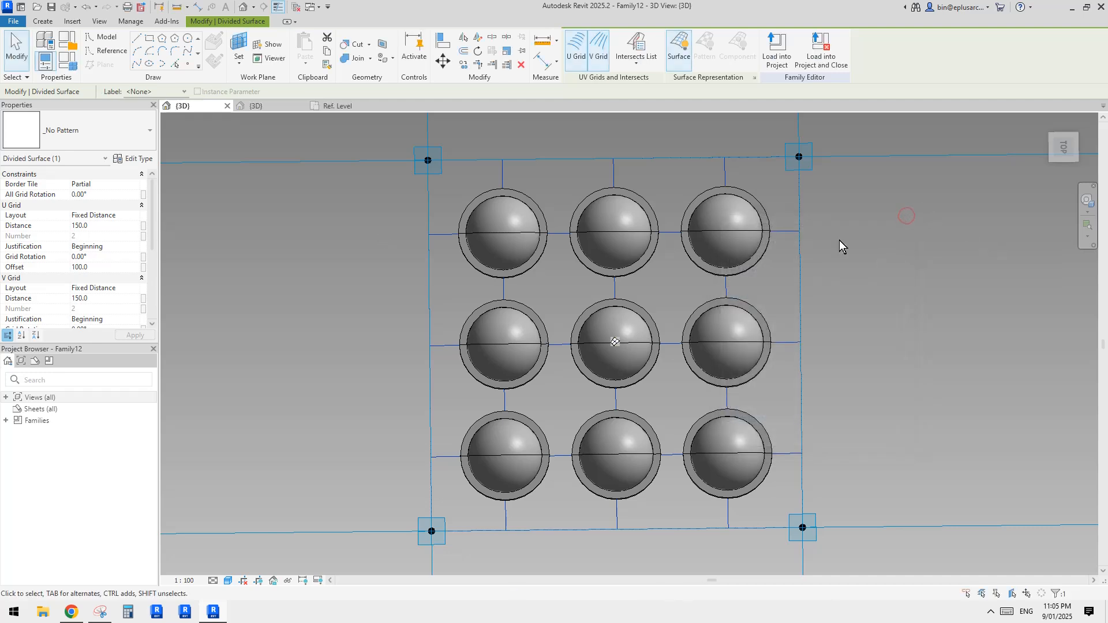
middle_click_drag(706, 345, 662, 332)
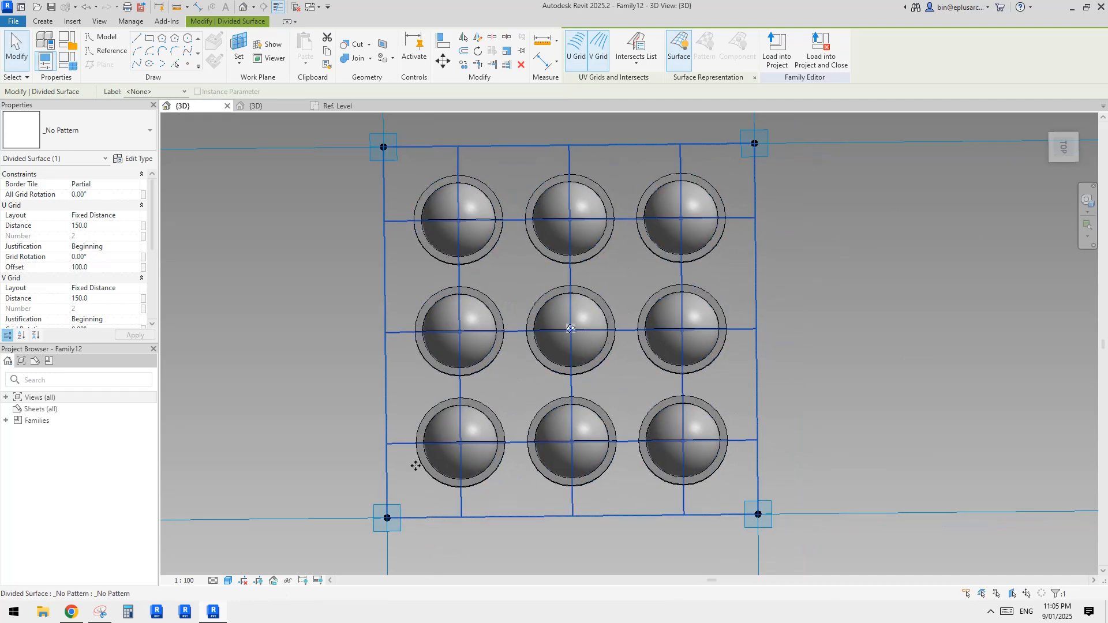
scroll(495, 419, "down", 2)
middle_click_drag(496, 419, 477, 406)
scroll(514, 416, "up", 1)
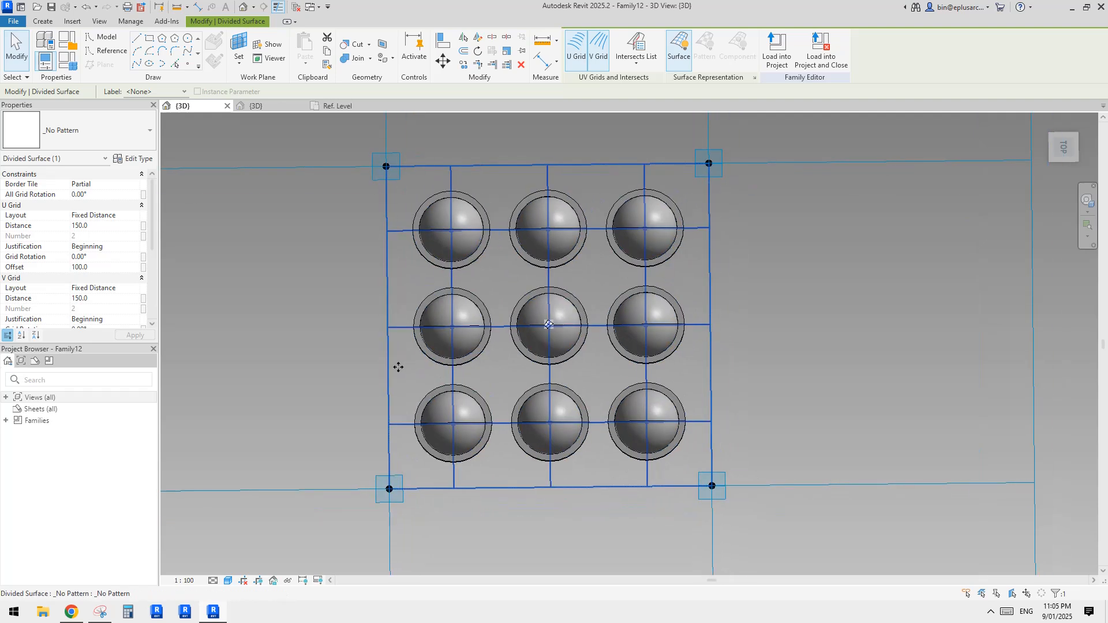
scroll(396, 364, "up", 1)
middle_click_drag(396, 364, 405, 381)
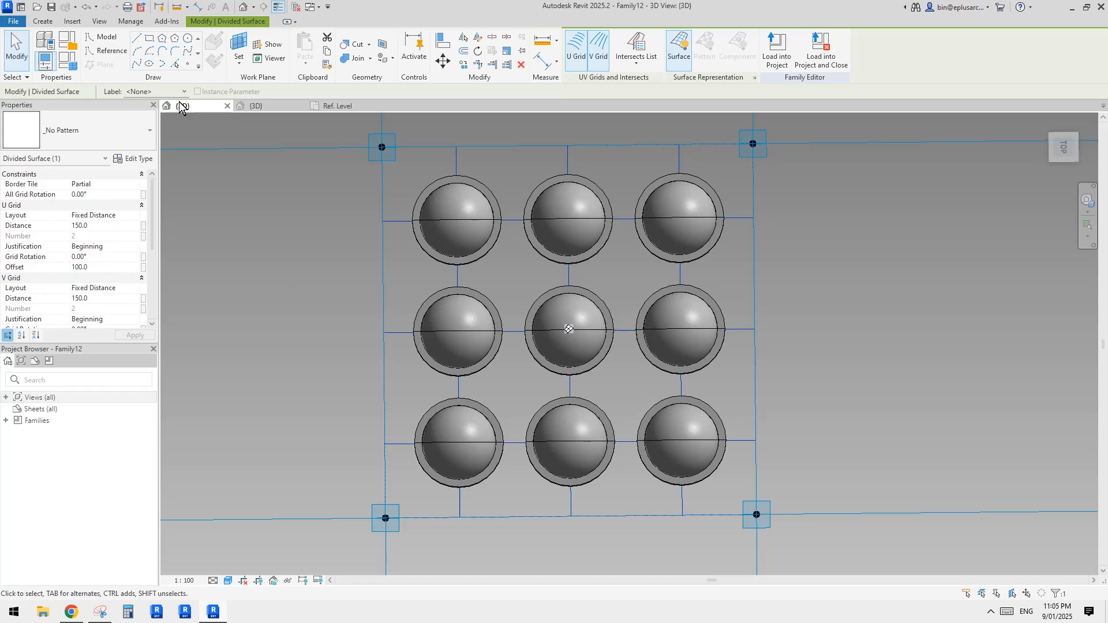
Open the recent project 25005a and open the sphere panel family of its upright wall for editing.
left_click(23, 8)
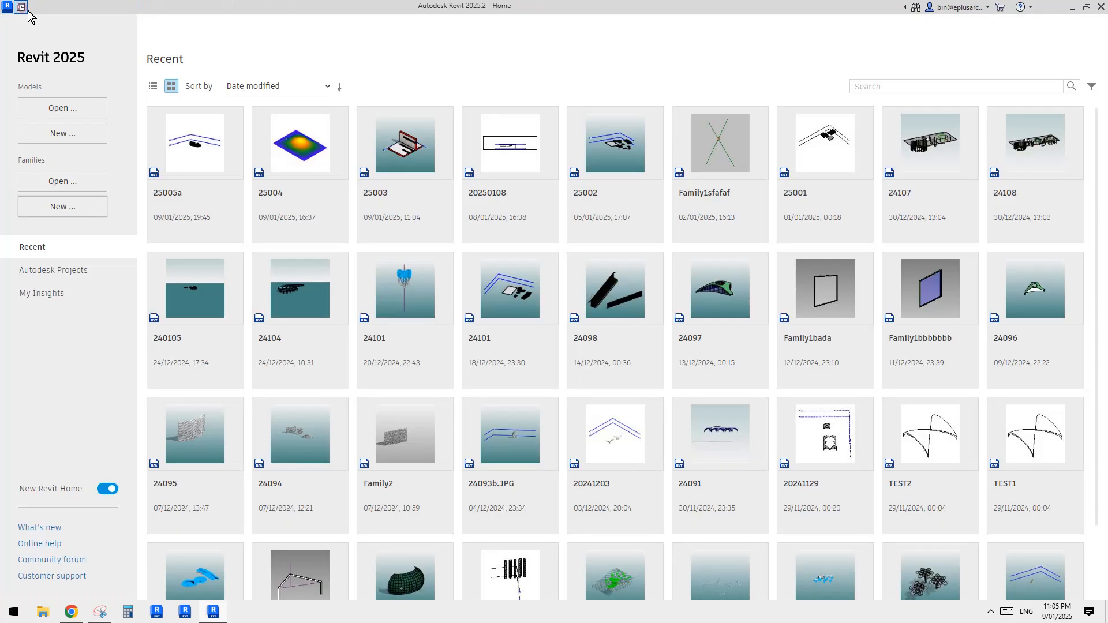
left_click(194, 148)
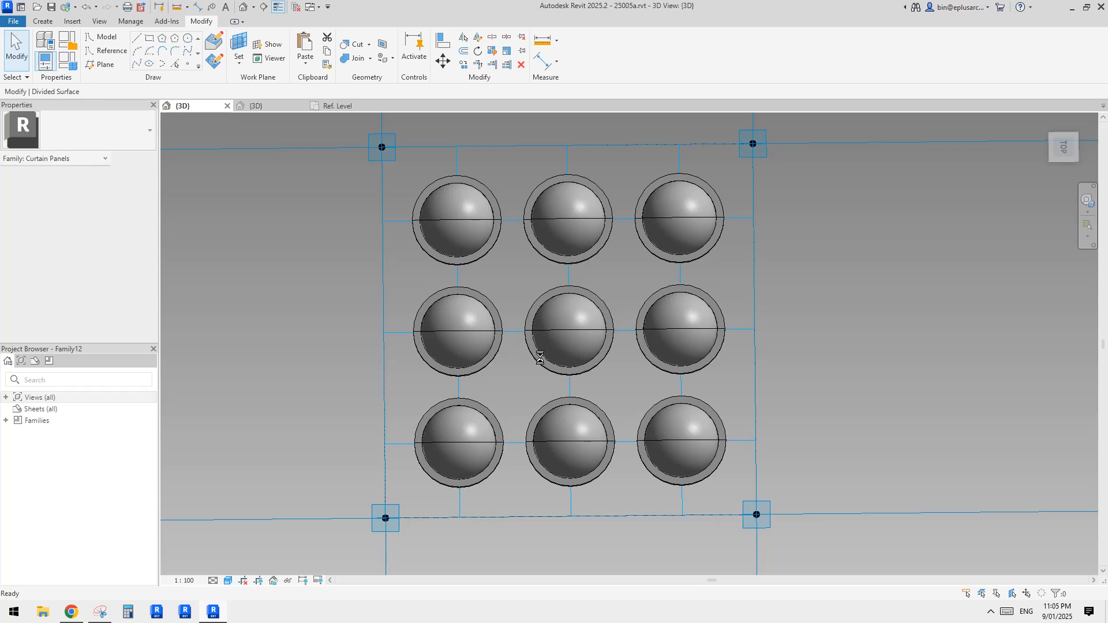
scroll(640, 346, "up", 5)
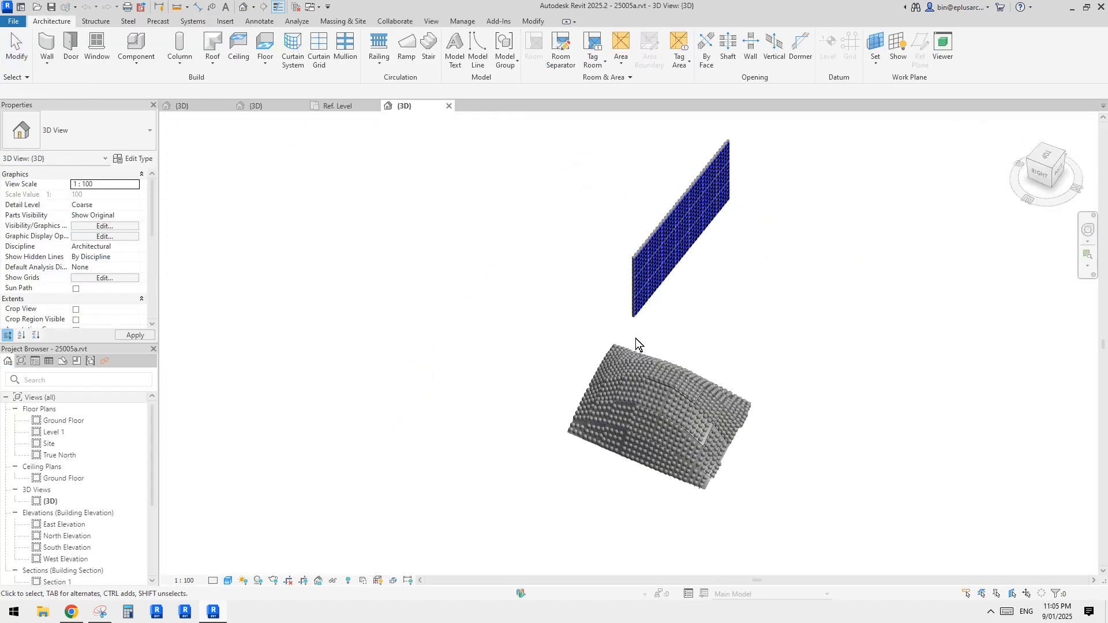
left_click(643, 273)
middle_click_drag(565, 277, 817, 257, "shift")
left_click(495, 45)
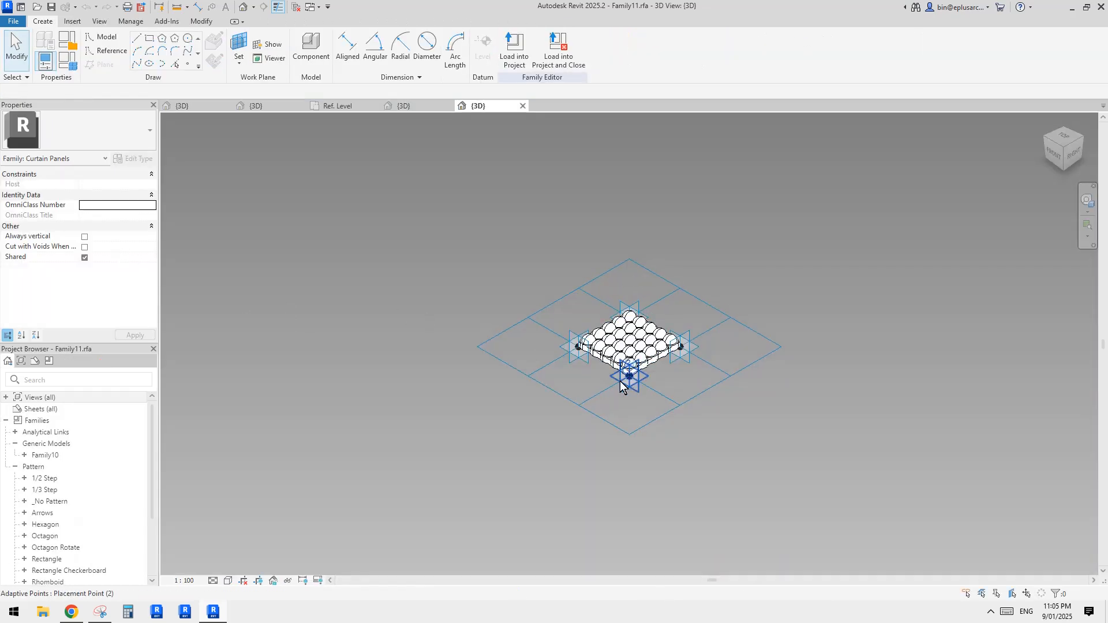
Temporarily hide the repeated sphere-and-tube components in the Family11 panel family.
scroll(629, 370, "up", 10)
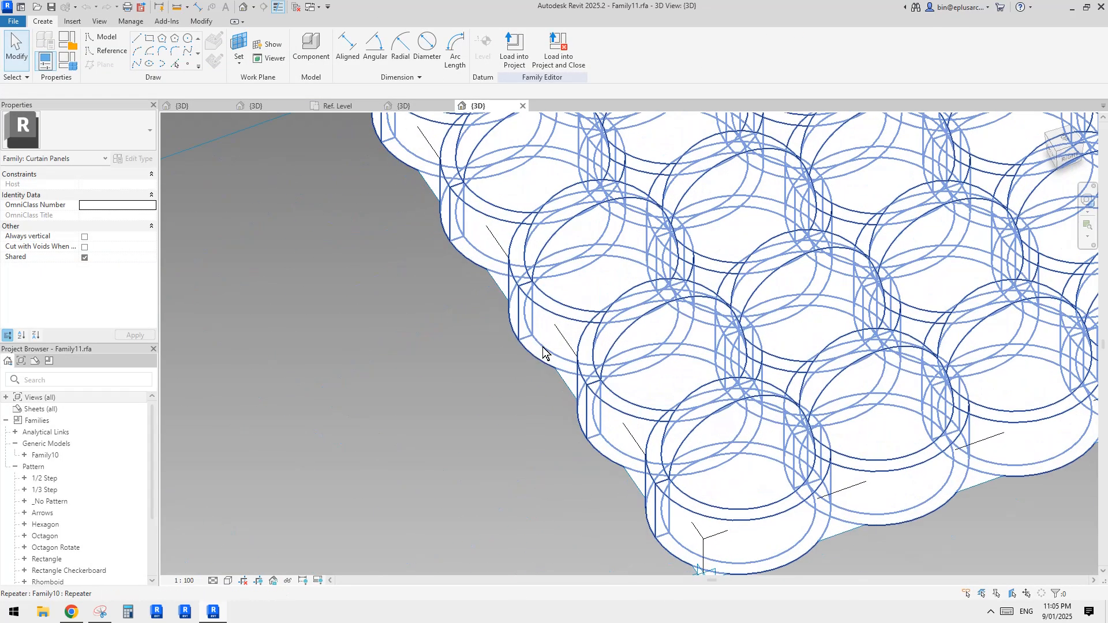
left_click(543, 352)
scroll(543, 352, "down", 5)
middle_click_drag(543, 352, 694, 299, "shift")
key("h")
key("h")
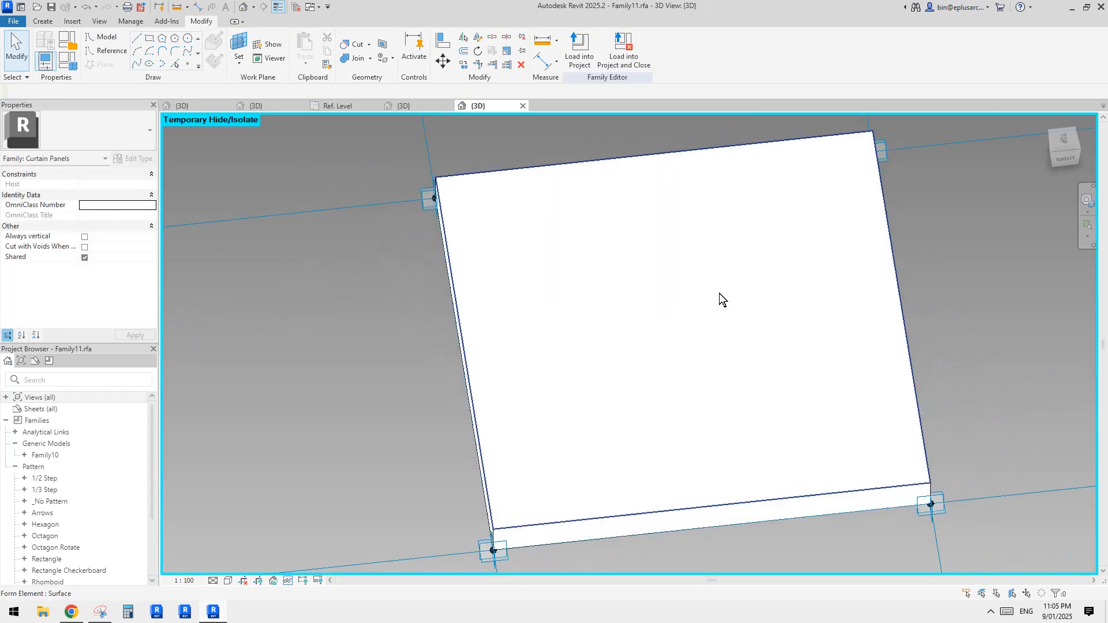
Select the divided surface beneath the solid form and check which family parameters drive its U and V grid distances.
left_click(675, 303)
mouse_move(676, 303)
middle_mouse_down("shift")
mouse_move(757, 360)
mouse_move(663, 320)
middle_mouse_up("shift")
key("Escape")
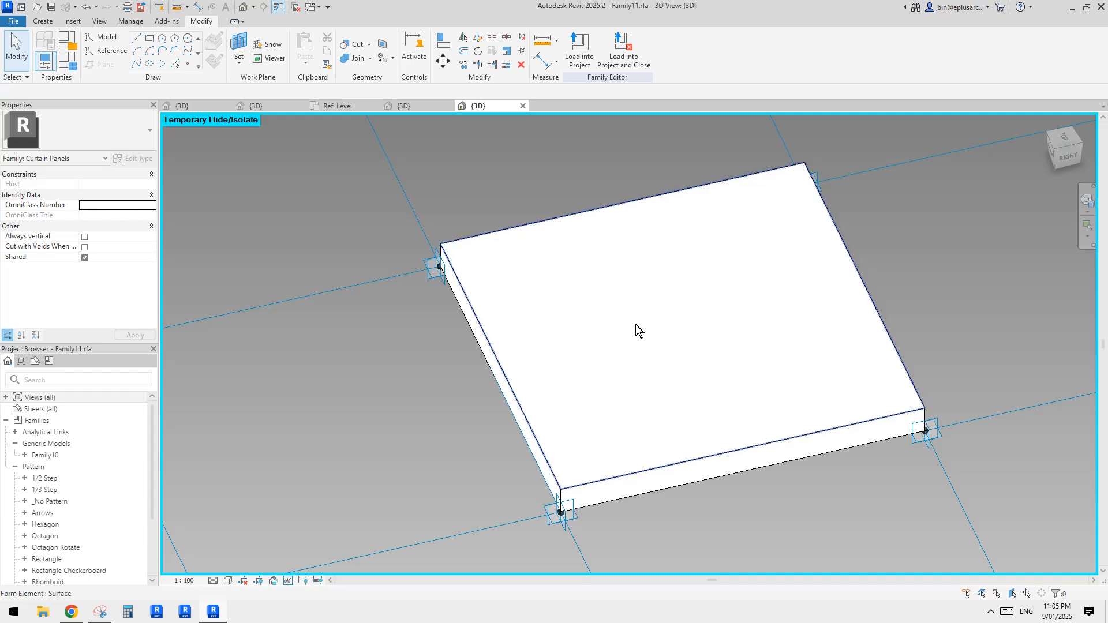
key("Tab")
left_click(636, 324)
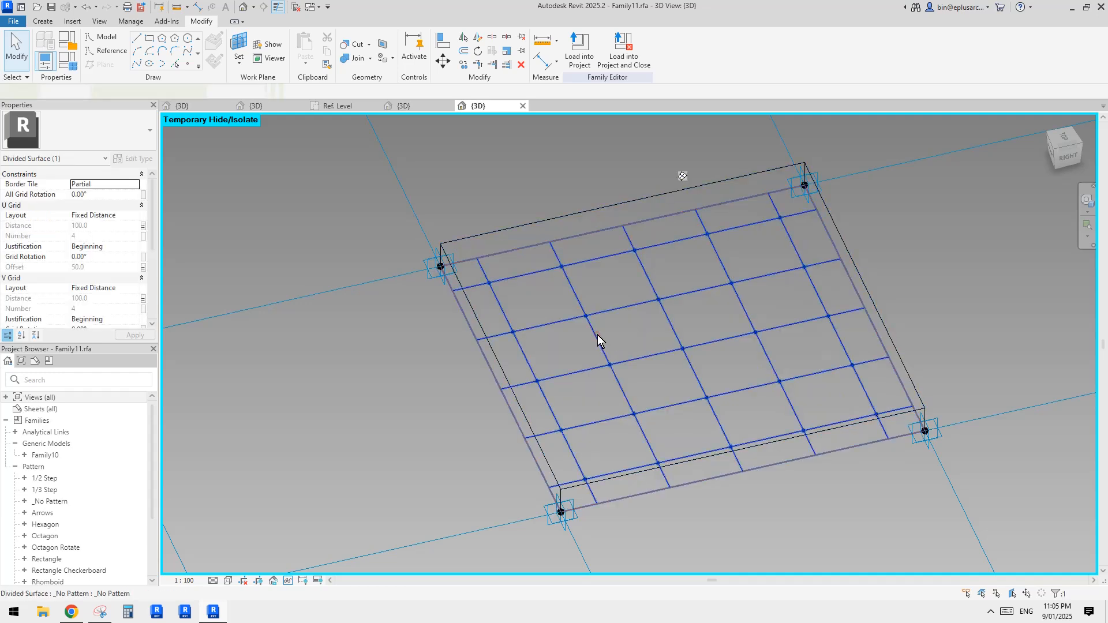
left_click(597, 335)
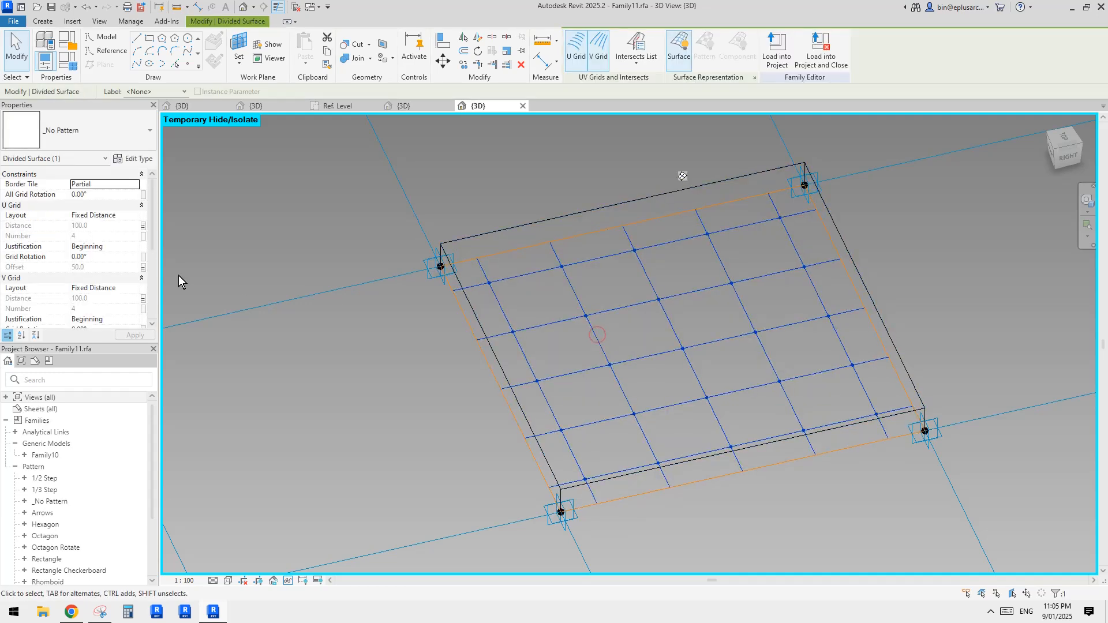
left_click(143, 227)
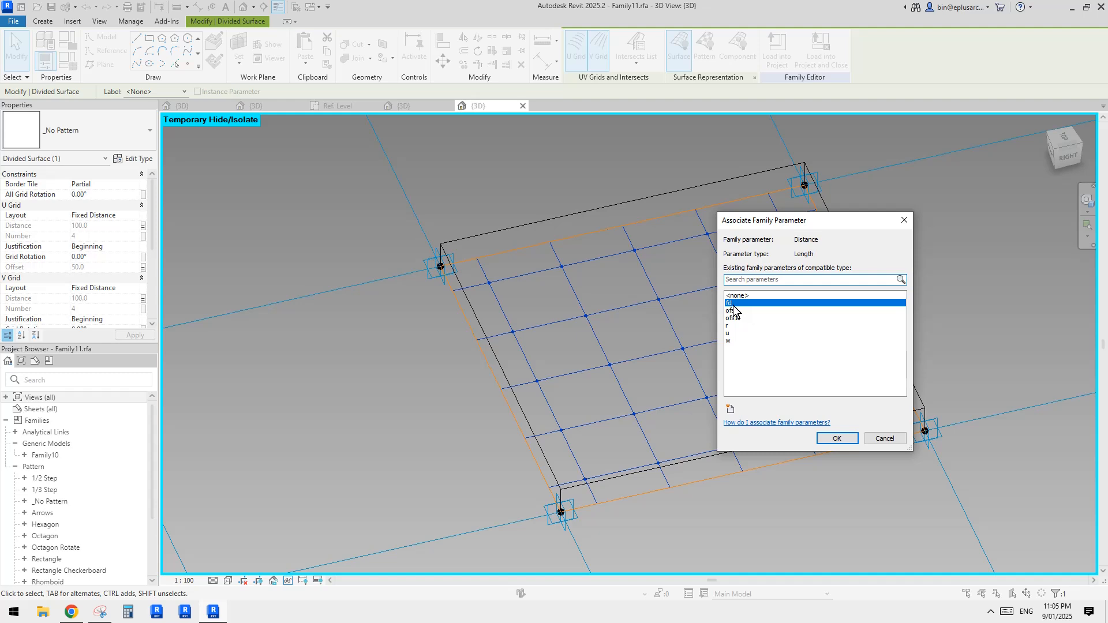
left_click(905, 220)
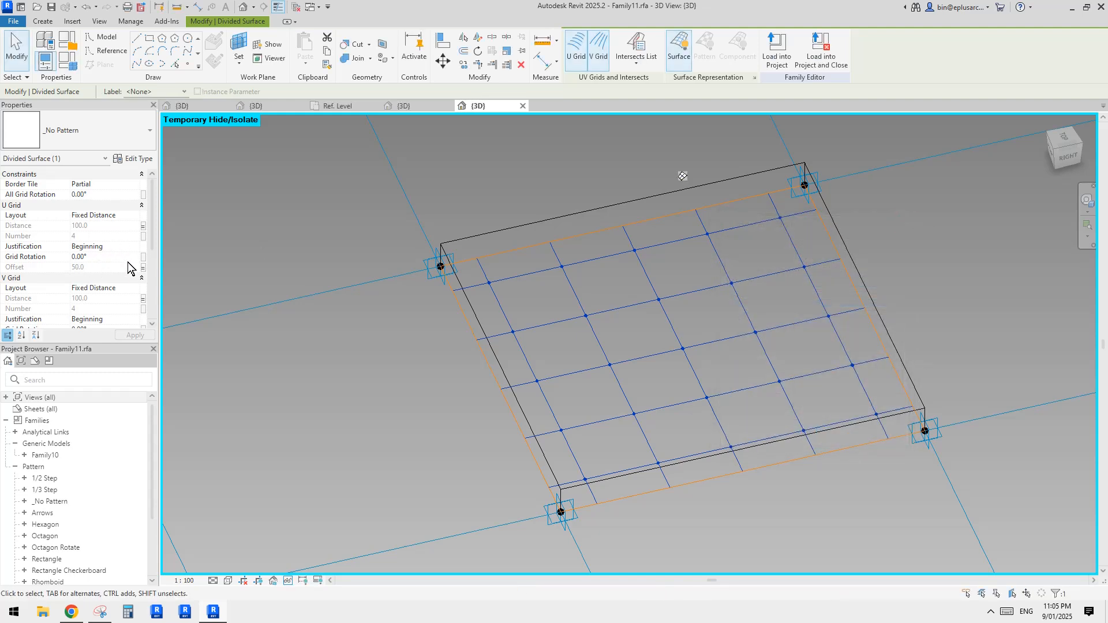
left_click(143, 300)
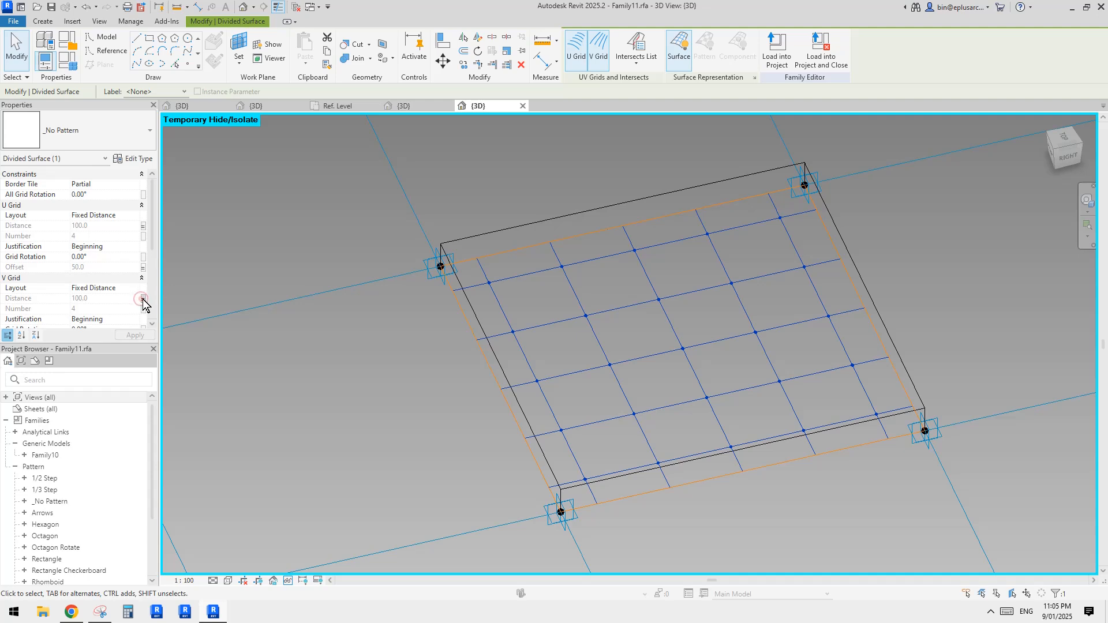
key("Escape")
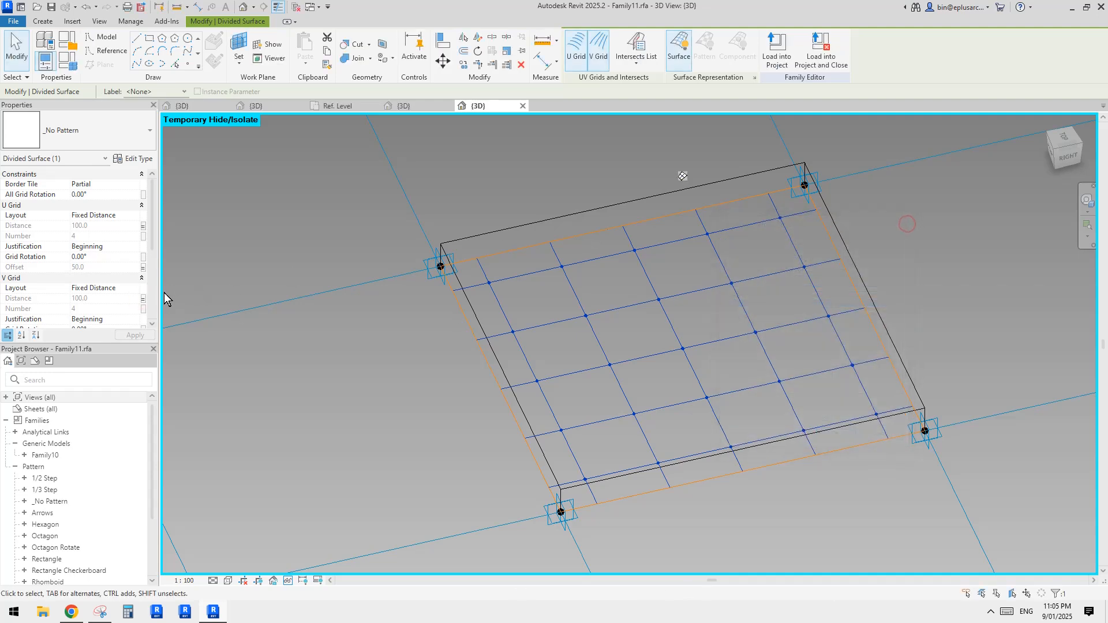
Check which family parameter drives the divided surface's U grid offset.
scroll(64, 300, "down", 1)
scroll(64, 300, "up", 2)
left_click(143, 267)
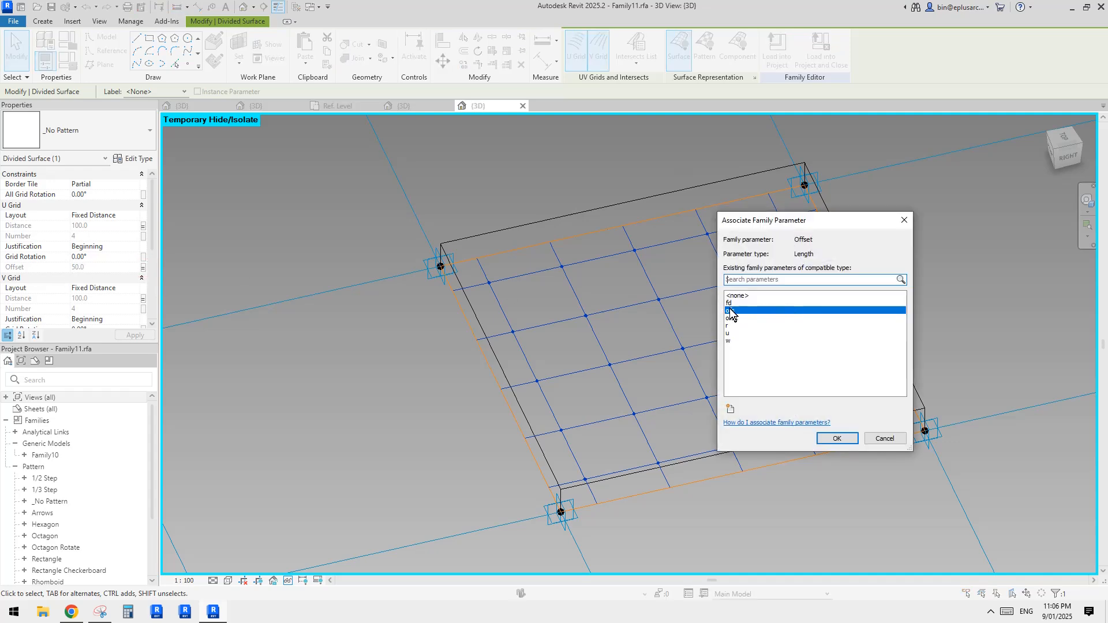
left_click(904, 220)
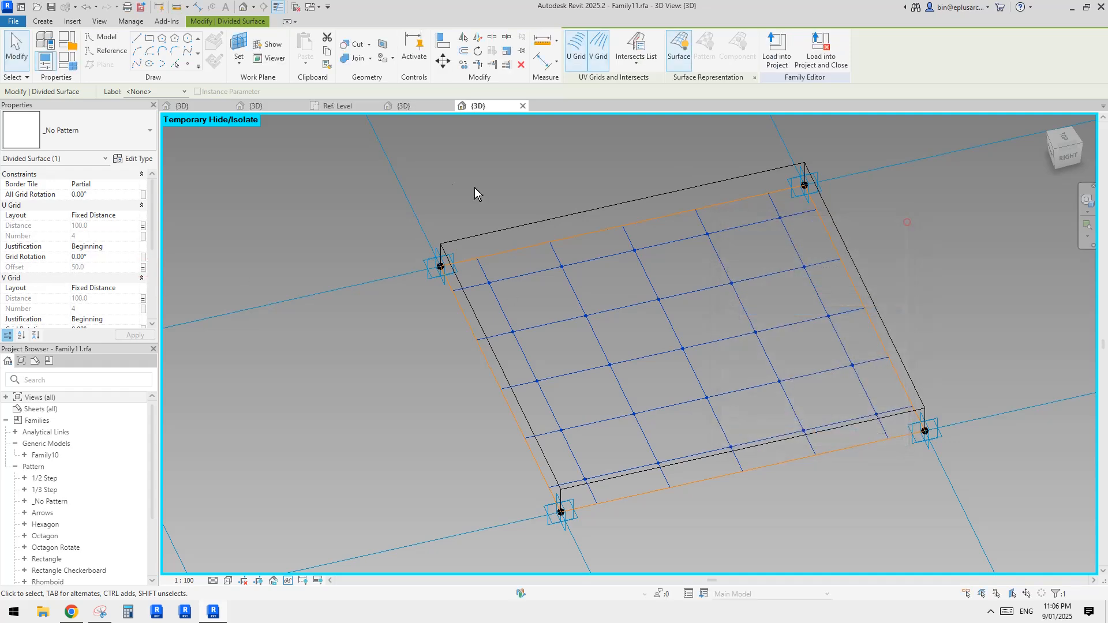
Examine the formulas of the fd, ofs and ofs1 parameters in the reference panel's family types.
left_click(68, 61)
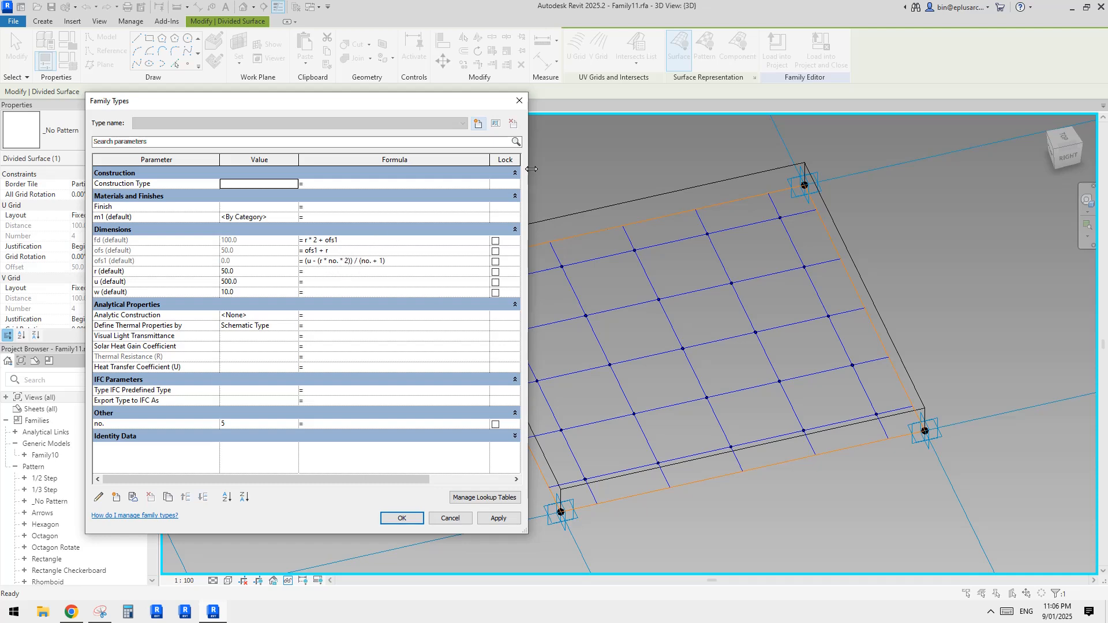
left_click(522, 103)
key("Escape")
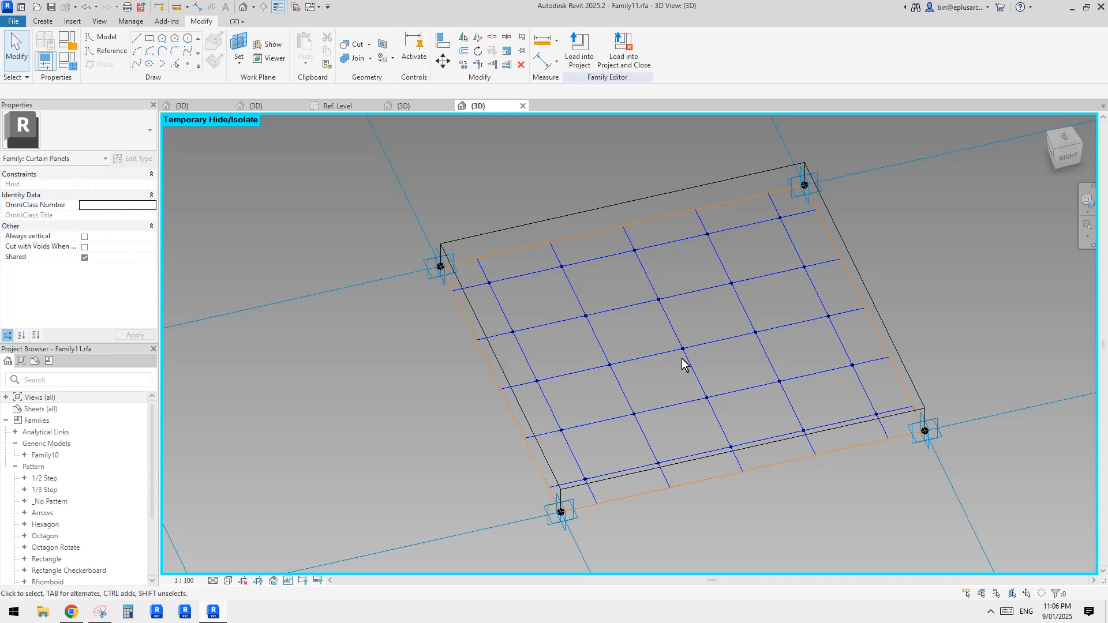
middle_click_drag(681, 359, 585, 363, "shift")
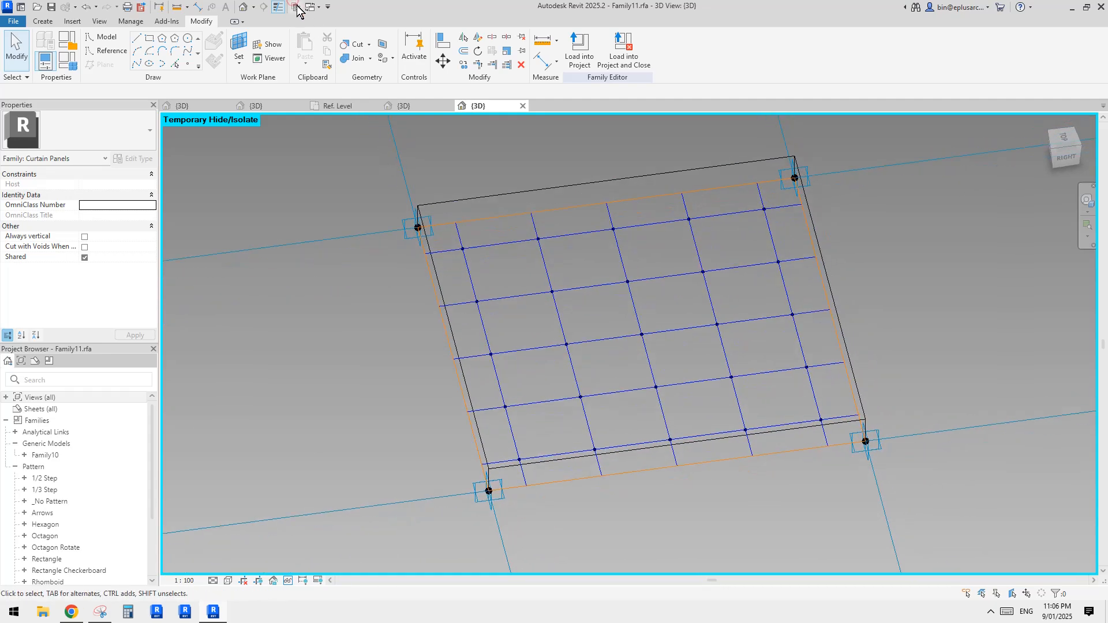
Close the inactive views and switch to the Family12 3D view showing the sphere grid.
left_click(297, 8)
left_click(332, 105)
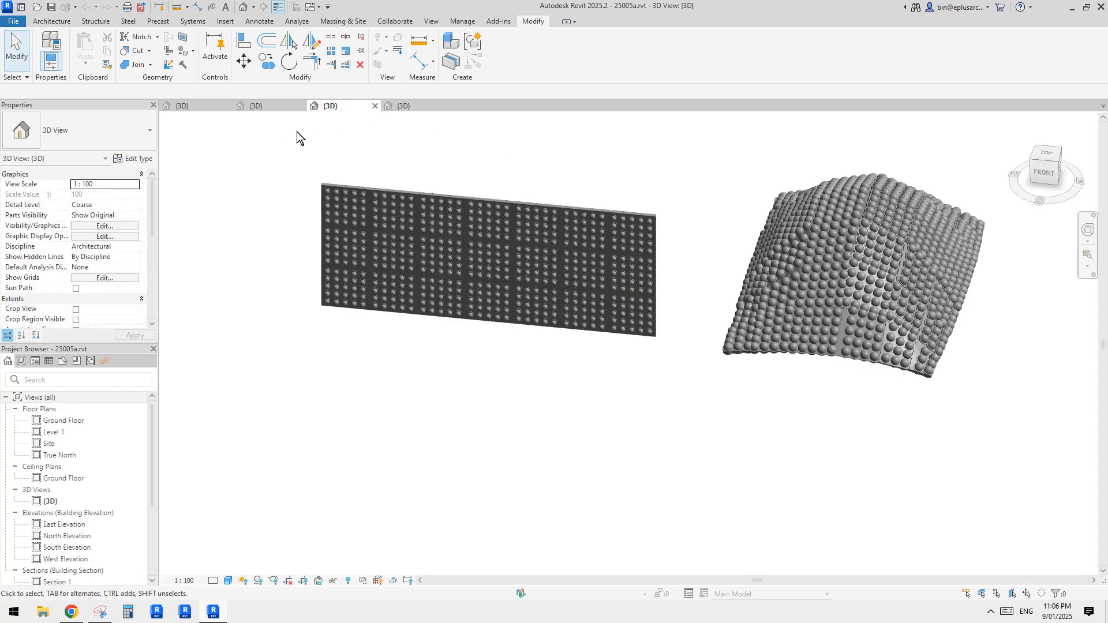
left_click(258, 106)
left_click(198, 104)
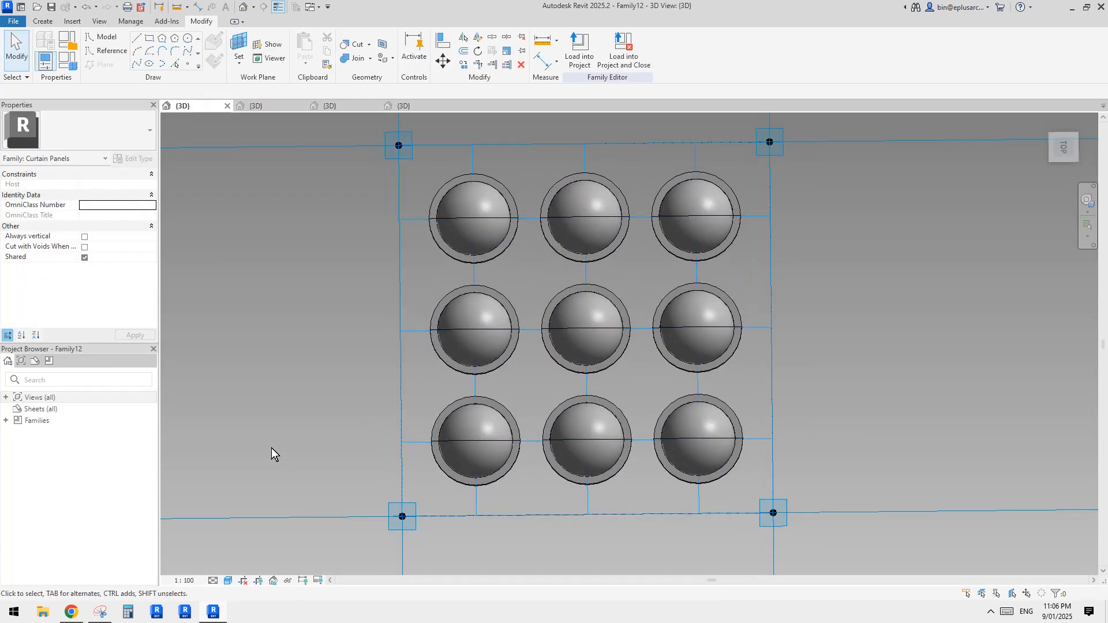
Switch to Snipping Tool and capture a new snip of the 3-by-3 sphere grid and its surrounding reference lines.
scroll(394, 431, "down", 2)
scroll(406, 440, "up", 2)
scroll(430, 428, "down", 2)
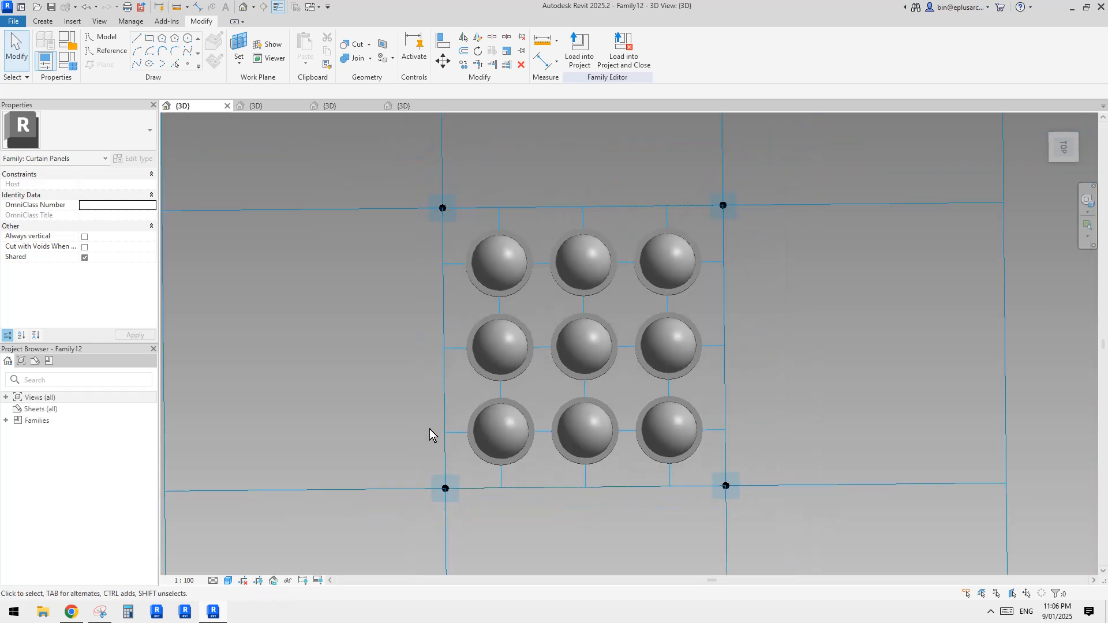
left_click(100, 613)
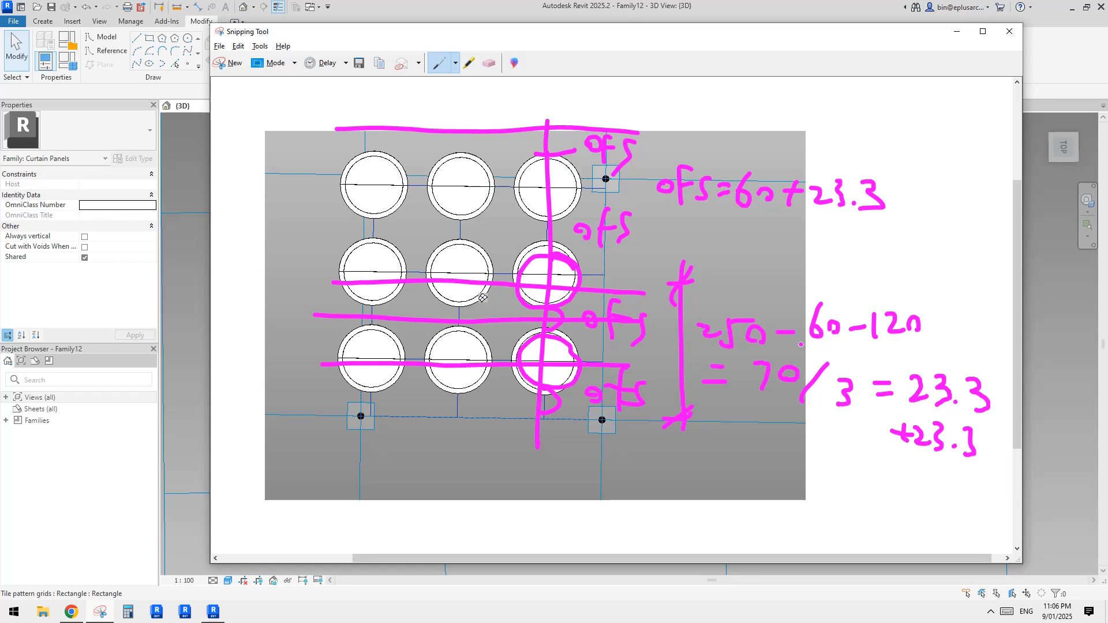
left_click(229, 62)
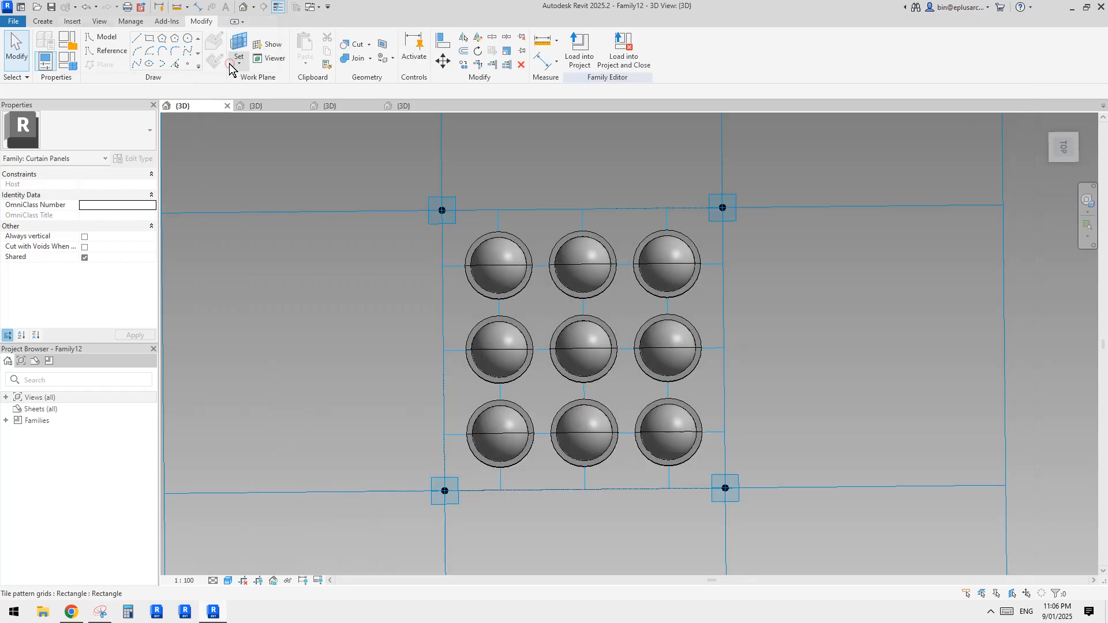
left_click_drag(279, 135, 936, 565)
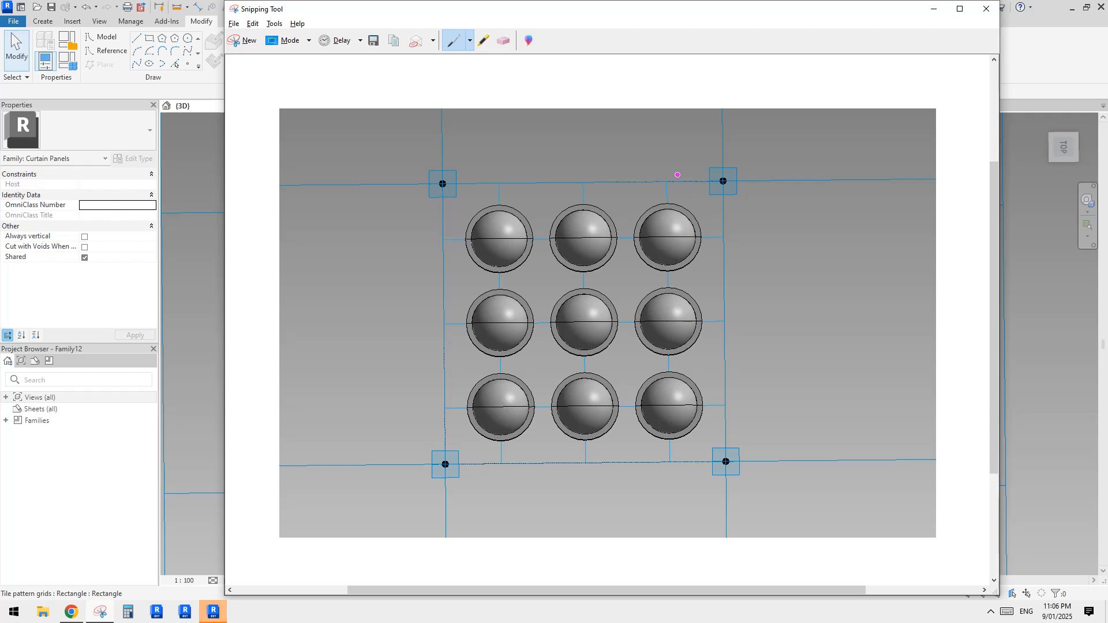
Mark the gap between the grid's upper edge and the upper-right circle with pen ticks and label it OFS1.
left_click_drag(665, 181, 676, 182)
left_click_drag(666, 204, 675, 202)
mouse_move(758, 192)
left_mouse_down()
mouse_move(784, 183)
mouse_move(767, 213)
left_mouse_up()
left_click_drag(768, 198, 781, 196)
left_click_drag(789, 192, 797, 206)
left_click_drag(811, 186, 830, 209)
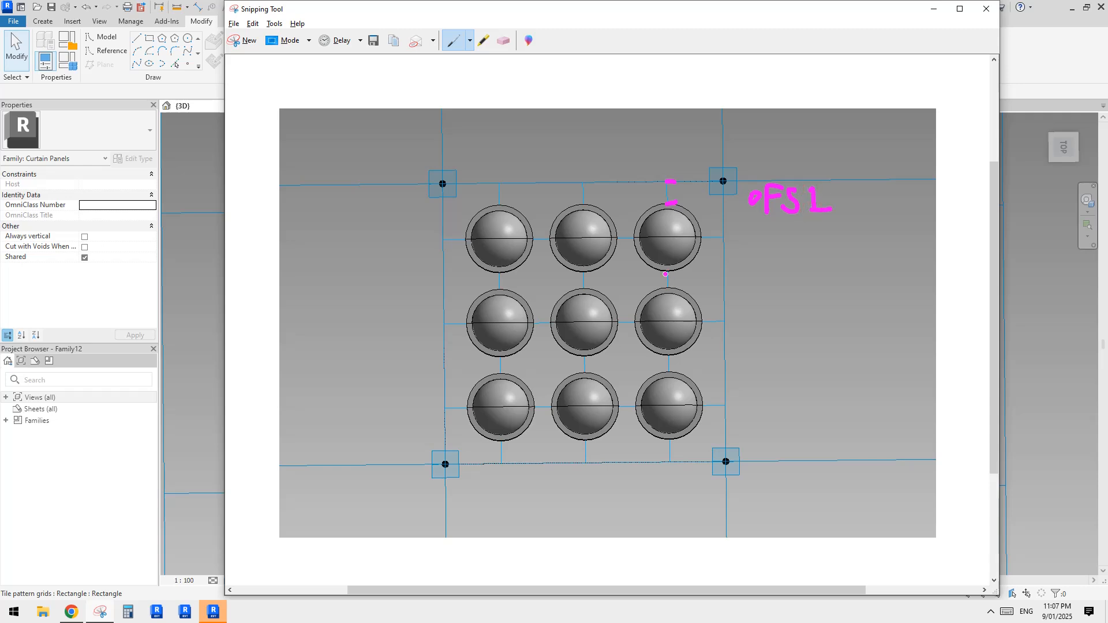
Erase the misplaced ticks on the upper-right circle's outer ring and redraw the upper tick on its inner circle edge.
left_click_drag(664, 269, 678, 272)
left_click(504, 40)
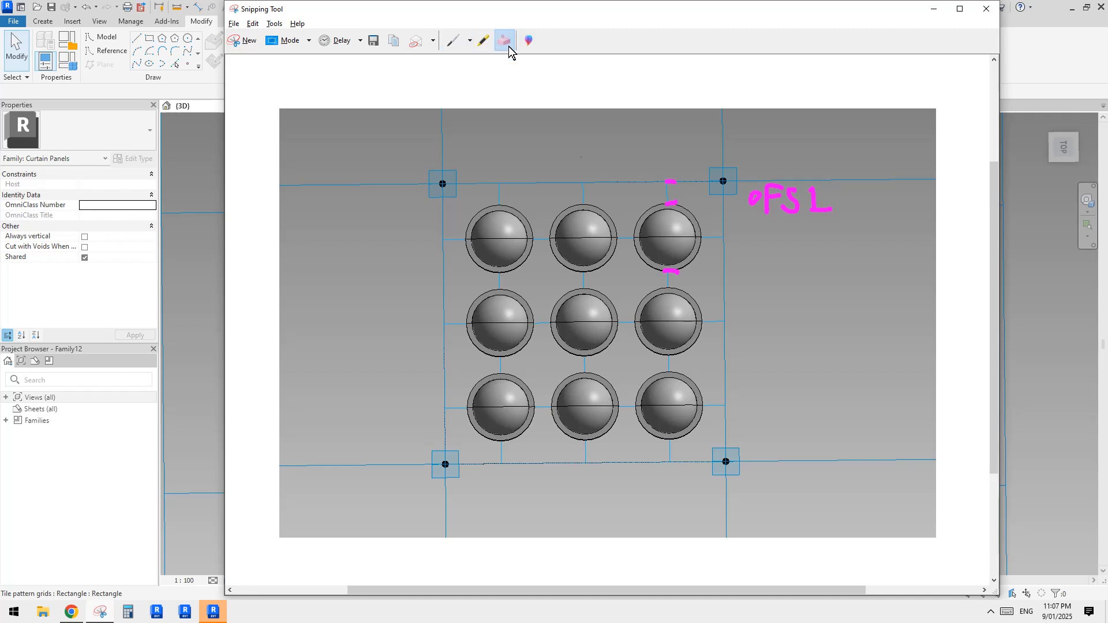
left_click(669, 217)
left_click(674, 271)
left_click(454, 41)
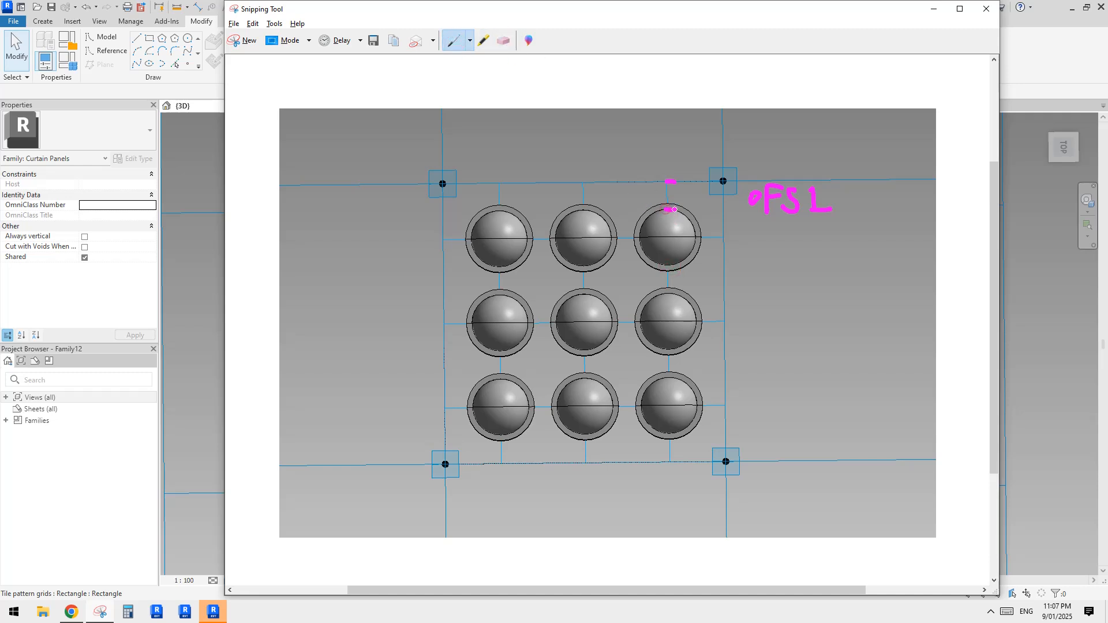
left_click_drag(666, 209, 674, 210)
Mark the gap between the first and second circles of the right column and label it OFS1.
mouse_move(665, 267)
left_mouse_down()
mouse_move(674, 266)
mouse_move(674, 296)
left_mouse_up()
mouse_move(753, 273)
left_mouse_down()
mouse_move(766, 292)
mouse_move(776, 277)
left_mouse_up()
mouse_move(789, 269)
left_mouse_down()
mouse_move(781, 284)
mouse_move(808, 266)
mouse_move(815, 300)
left_mouse_up()
Mark the gap between the second and third circles of the right column and label it OFS1.
left_click_drag(664, 351, 674, 378)
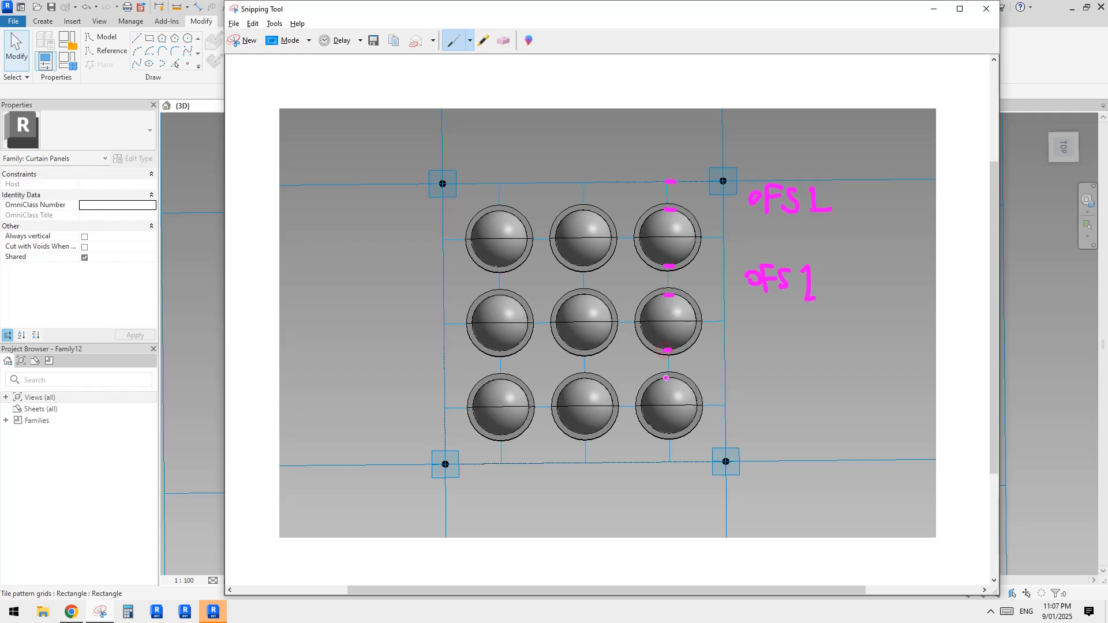
mouse_move(762, 359)
left_mouse_down()
mouse_move(756, 366)
mouse_move(763, 358)
left_mouse_up()
mouse_move(773, 354)
left_mouse_down()
mouse_move(790, 350)
mouse_move(772, 376)
left_mouse_up()
mouse_move(772, 367)
left_mouse_down()
mouse_move(789, 366)
mouse_move(775, 374)
left_mouse_up()
mouse_move(809, 359)
left_mouse_down()
mouse_move(815, 351)
mouse_move(820, 379)
left_mouse_up()
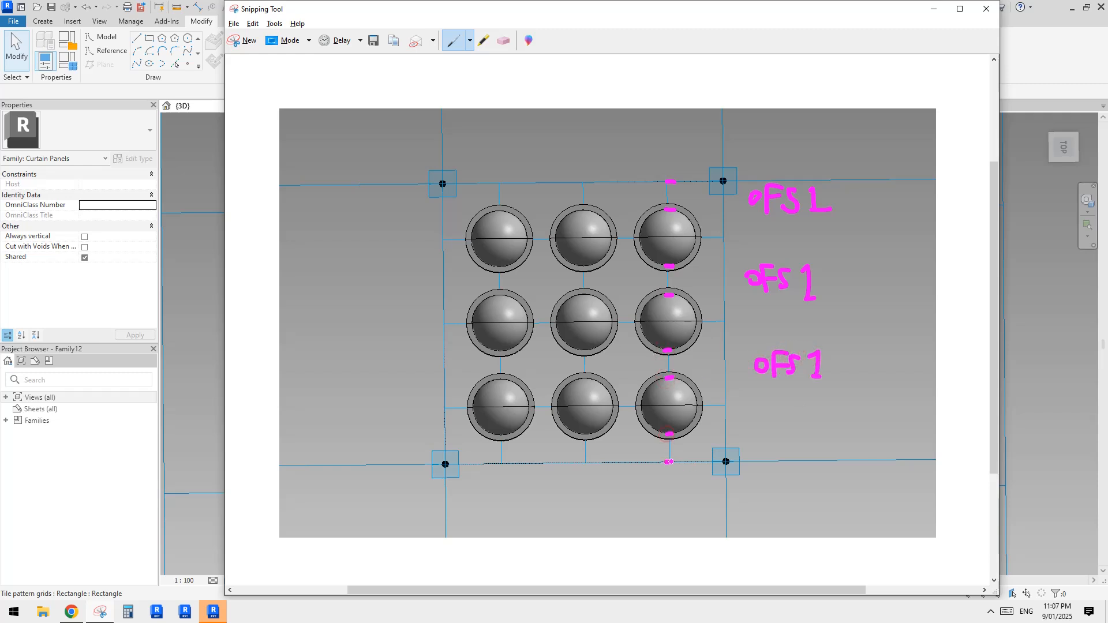
Mark the gap between the lowest right circle and the grid's lower edge and label it OFS1.
left_click_drag(669, 462, 674, 462)
left_click_drag(776, 437, 776, 437)
mouse_move(781, 430)
left_mouse_down()
mouse_move(799, 428)
mouse_move(786, 455)
left_mouse_up()
left_click_drag(785, 442, 804, 437)
left_click_drag(823, 431, 838, 450)
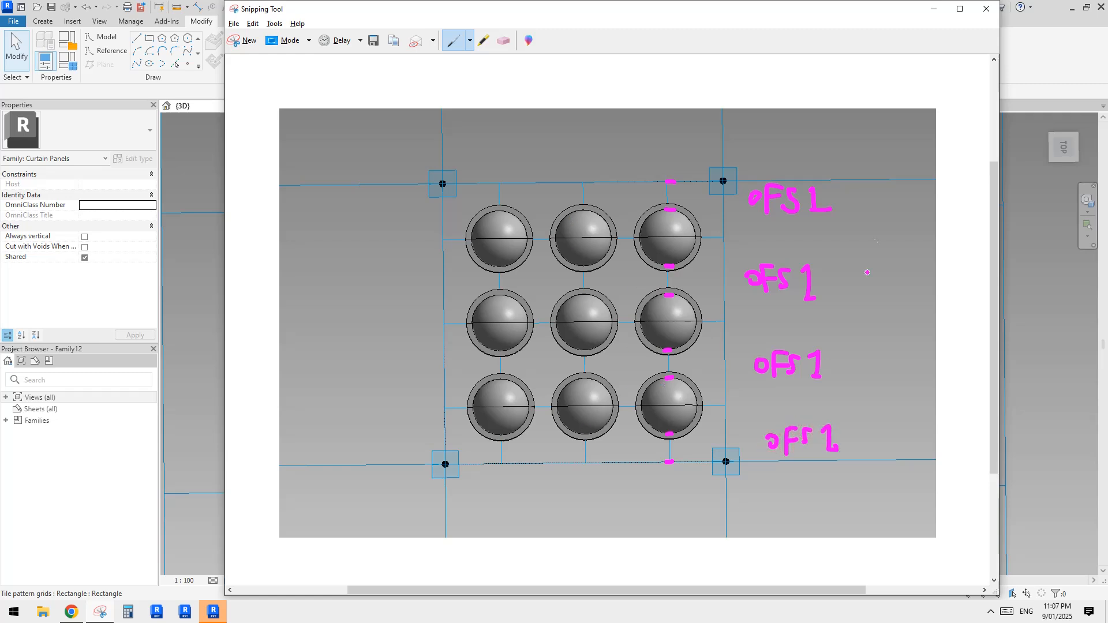
Write the note "No. = 3" in the upper-right corner of the snip.
mouse_move(788, 146)
left_mouse_down()
mouse_move(807, 128)
mouse_move(828, 146)
mouse_move(873, 134)
mouse_move(875, 144)
left_mouse_up()
left_click(842, 146)
left_click_drag(892, 124, 925, 155)
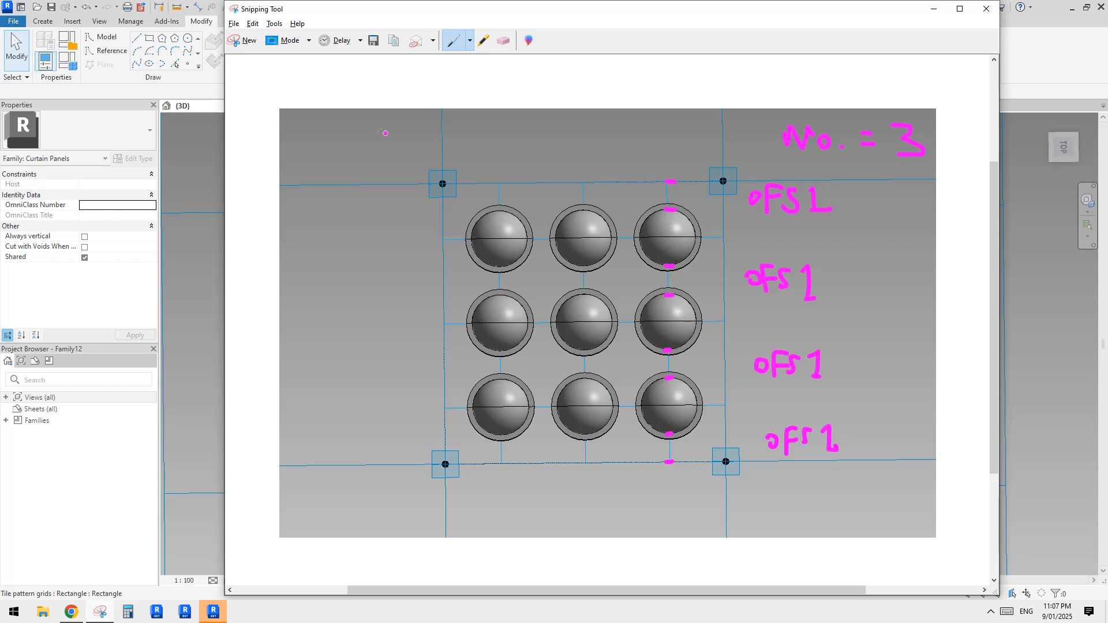
Write "4 x OFS1" above the grid and replace the equals sign after it with a plus sign.
mouse_move(381, 125)
left_mouse_down()
mouse_move(400, 142)
mouse_move(390, 149)
mouse_move(435, 145)
left_mouse_up()
mouse_move(431, 127)
left_mouse_down()
mouse_move(415, 148)
mouse_move(469, 139)
left_mouse_up()
mouse_move(460, 128)
left_mouse_down()
mouse_move(504, 144)
mouse_move(549, 136)
left_mouse_up()
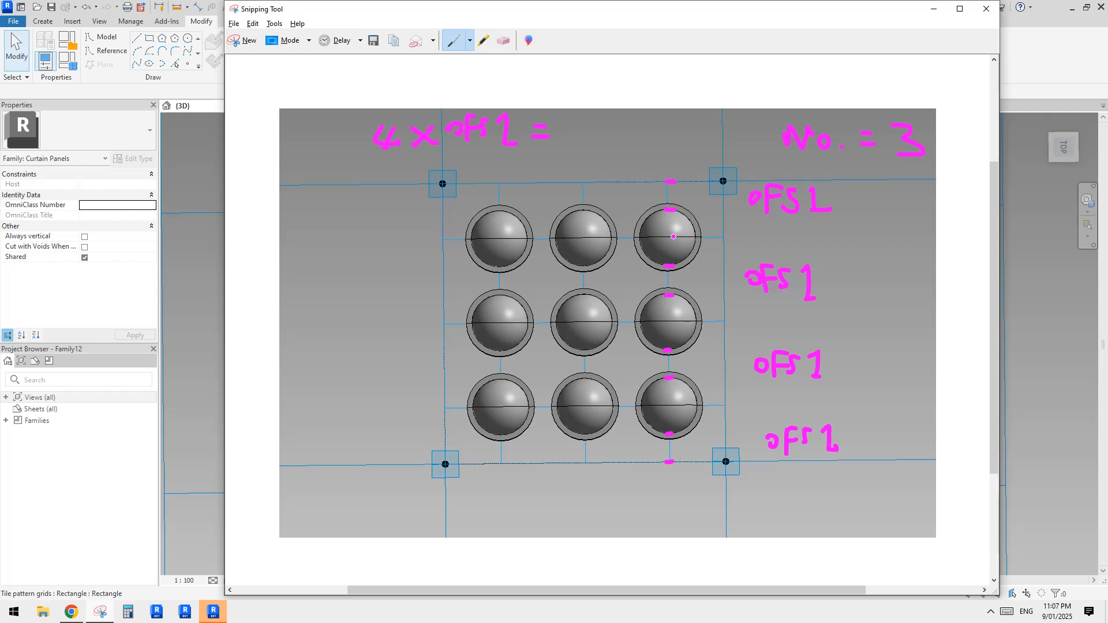
left_click(503, 42)
mouse_move(539, 120)
left_mouse_down()
mouse_move(540, 139)
mouse_move(545, 118)
mouse_move(535, 126)
left_mouse_up()
left_click(453, 41)
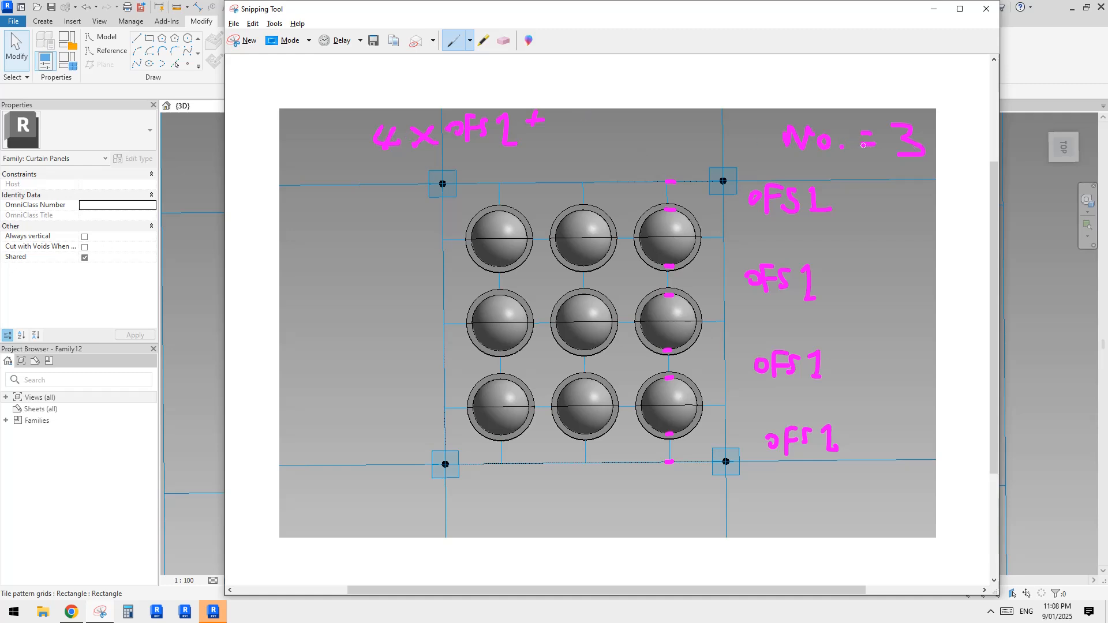
Erase the factor 4 in the handwritten expression and write "(No.+1)" in its place.
left_click(504, 44)
left_click_drag(402, 134, 388, 149)
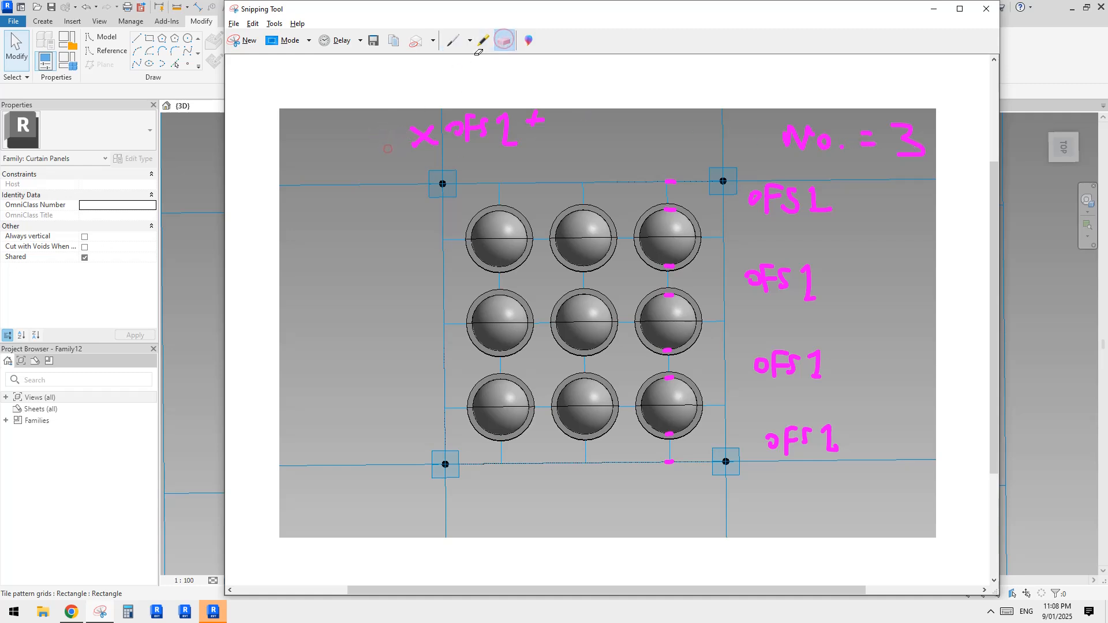
left_click(455, 41)
mouse_move(312, 154)
left_mouse_down()
mouse_move(316, 130)
mouse_move(324, 151)
mouse_move(331, 127)
mouse_move(361, 155)
mouse_move(386, 139)
mouse_move(394, 164)
left_mouse_up()
left_click_drag(304, 128, 329, 170)
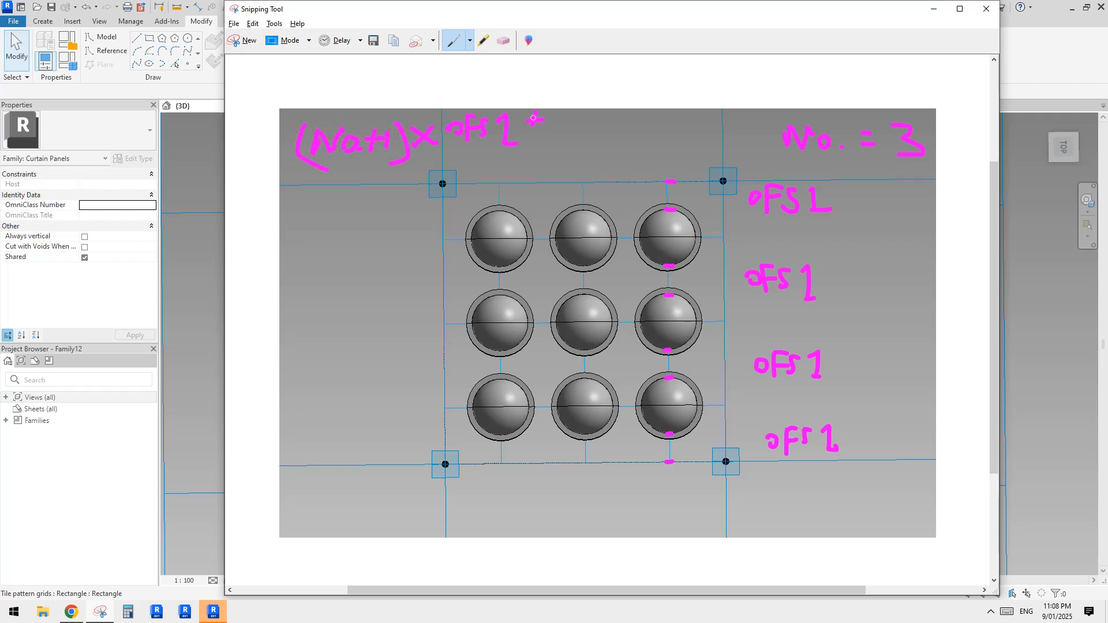
Append the term "No. x r x 2" after the plus sign in the handwritten expression.
mouse_move(564, 139)
left_mouse_down()
mouse_move(580, 116)
mouse_move(590, 124)
left_mouse_up()
left_click(603, 133)
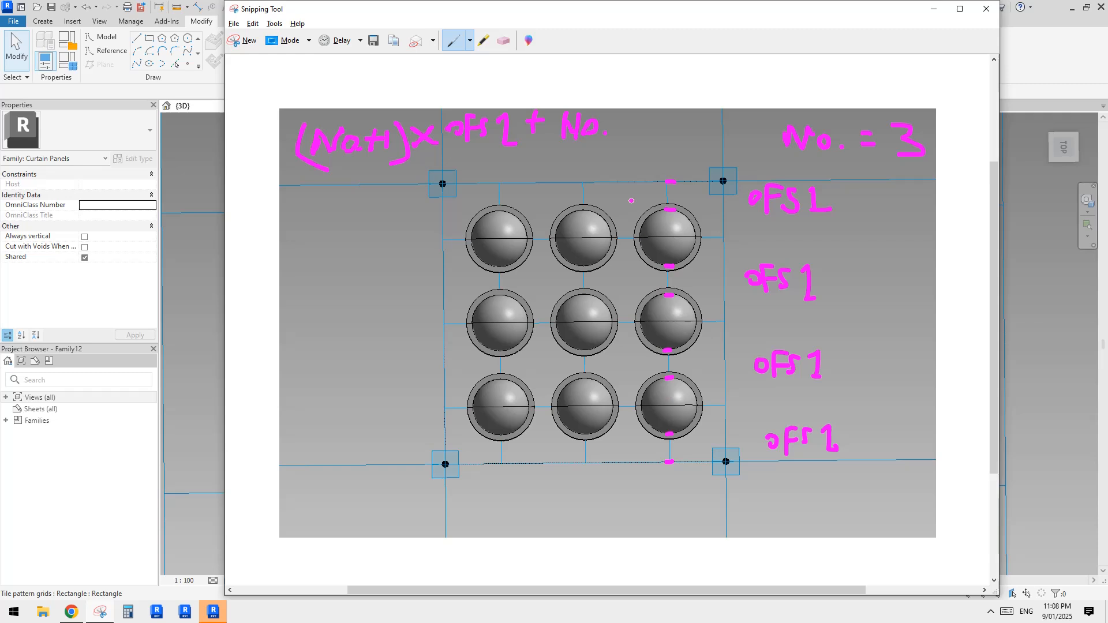
left_click_drag(625, 130, 635, 118)
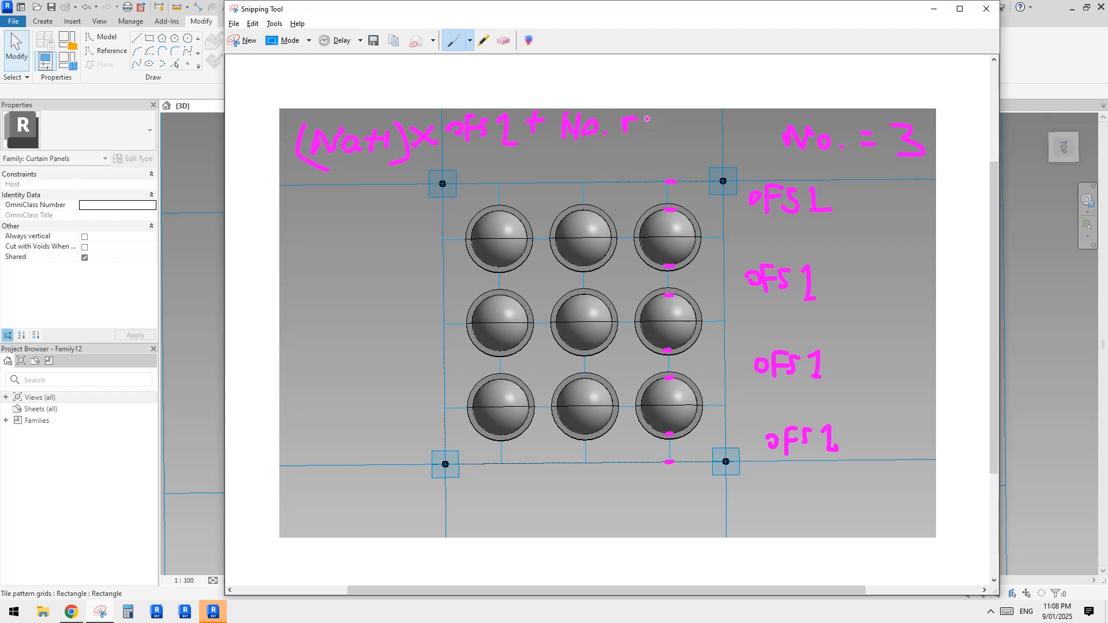
mouse_move(636, 119)
left_mouse_down()
mouse_move(650, 134)
mouse_move(635, 134)
mouse_move(678, 133)
left_mouse_up()
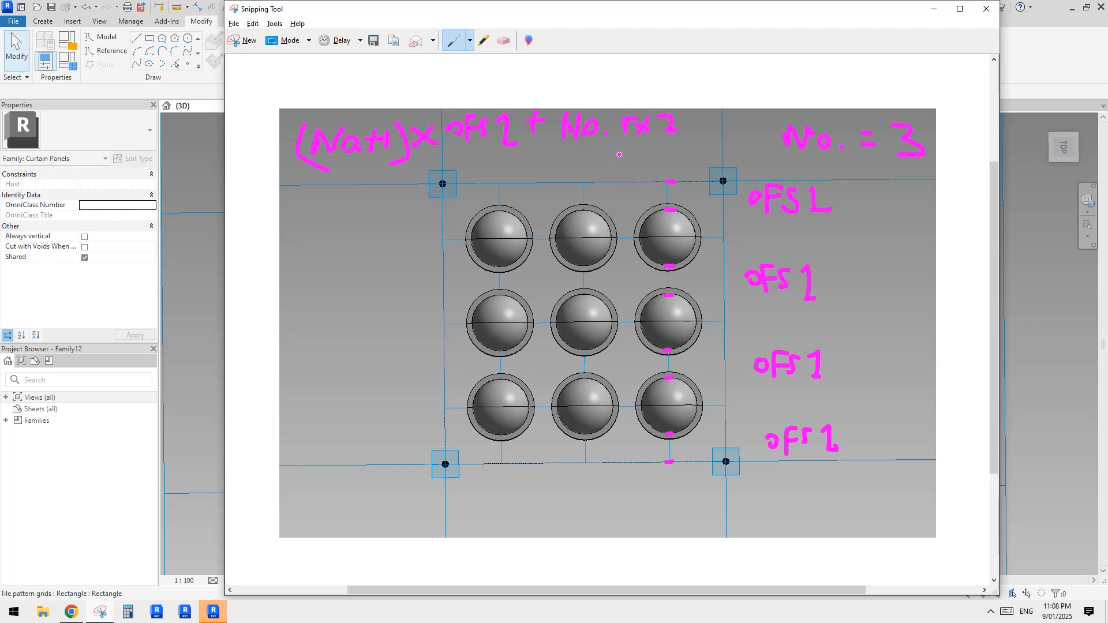
mouse_move(609, 118)
left_mouse_down()
mouse_move(622, 133)
mouse_move(609, 130)
left_mouse_up()
mouse_move(697, 117)
left_mouse_down()
mouse_move(684, 132)
mouse_move(700, 130)
left_mouse_up()
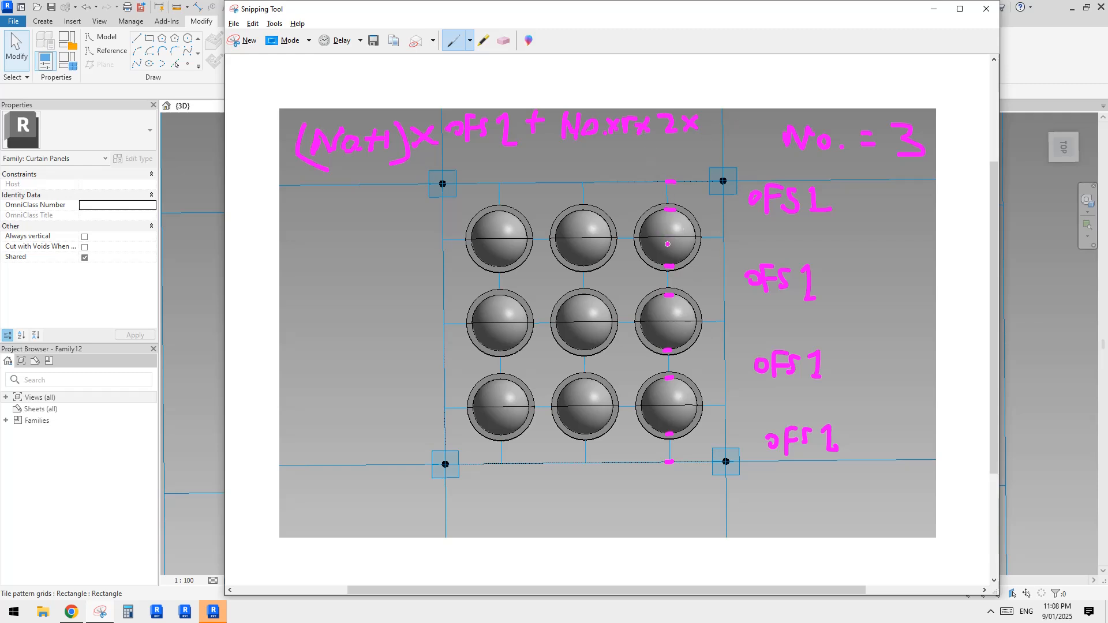
left_click_drag(709, 139, 726, 107)
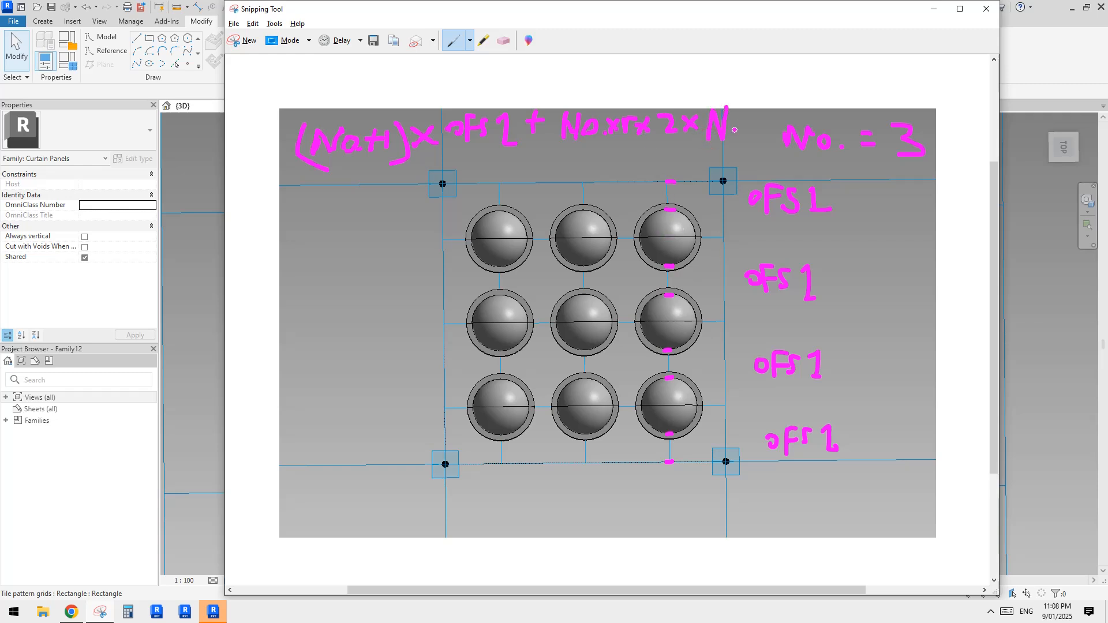
left_click(504, 40)
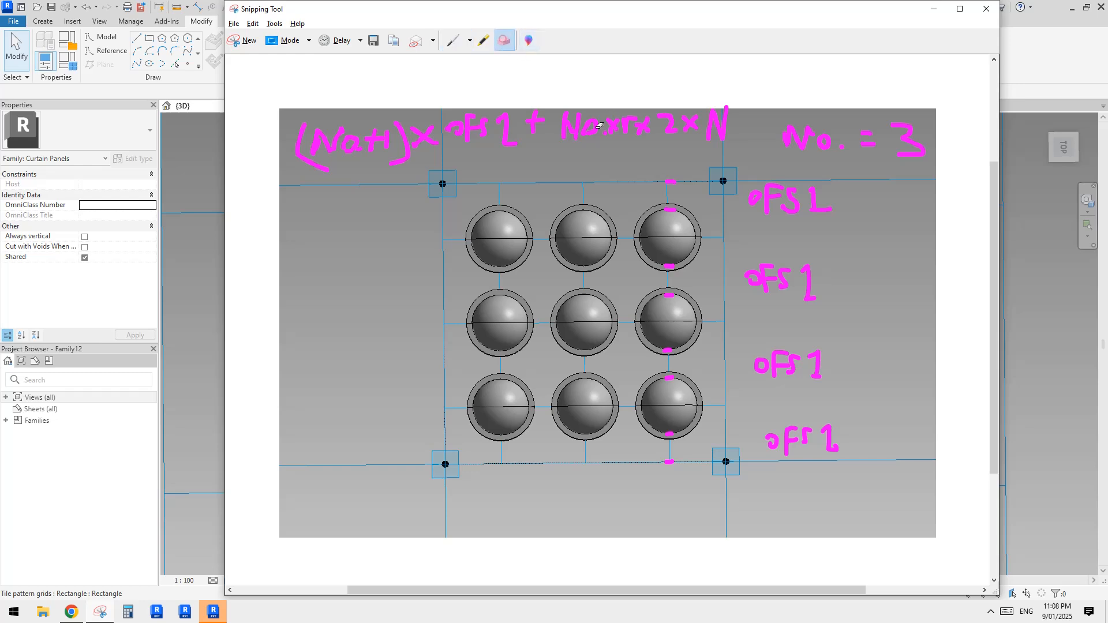
left_click_drag(723, 121, 690, 118)
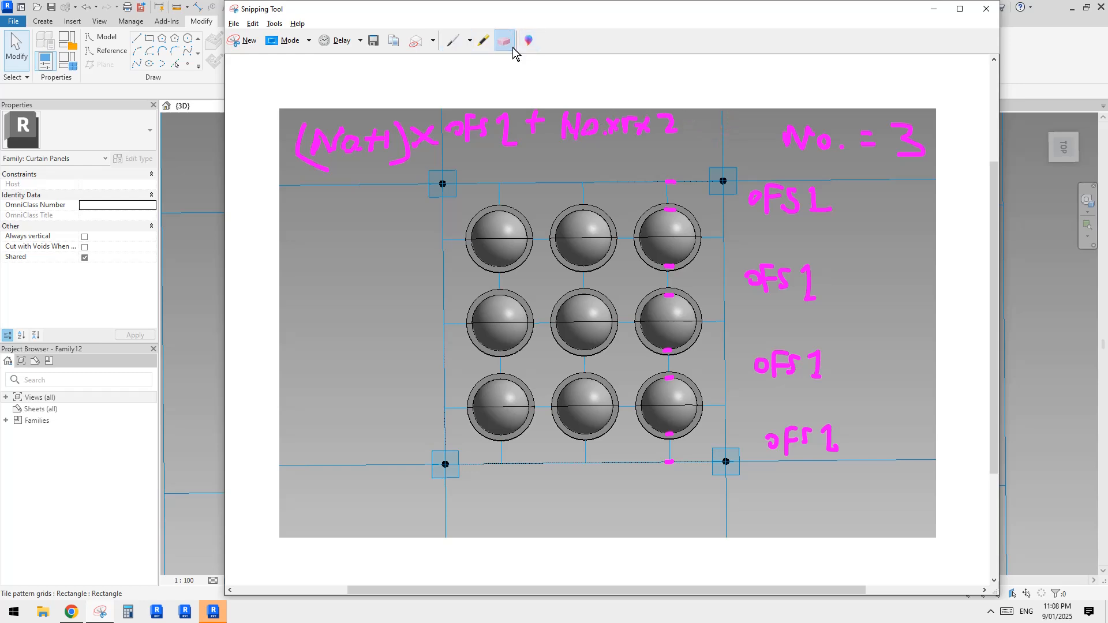
Complete the handwritten equation by adding "= U" at its end with the pen.
left_click(454, 40)
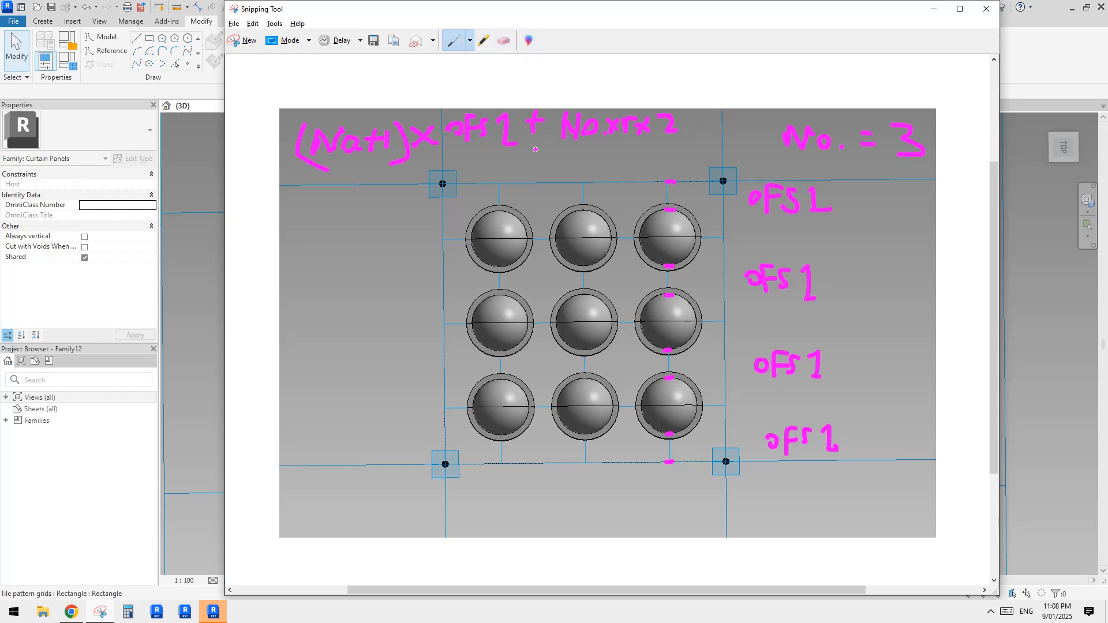
left_click_drag(689, 117, 702, 115)
left_click_drag(688, 128, 703, 129)
mouse_move(714, 109)
left_mouse_down()
mouse_move(727, 125)
mouse_move(731, 103)
left_mouse_up()
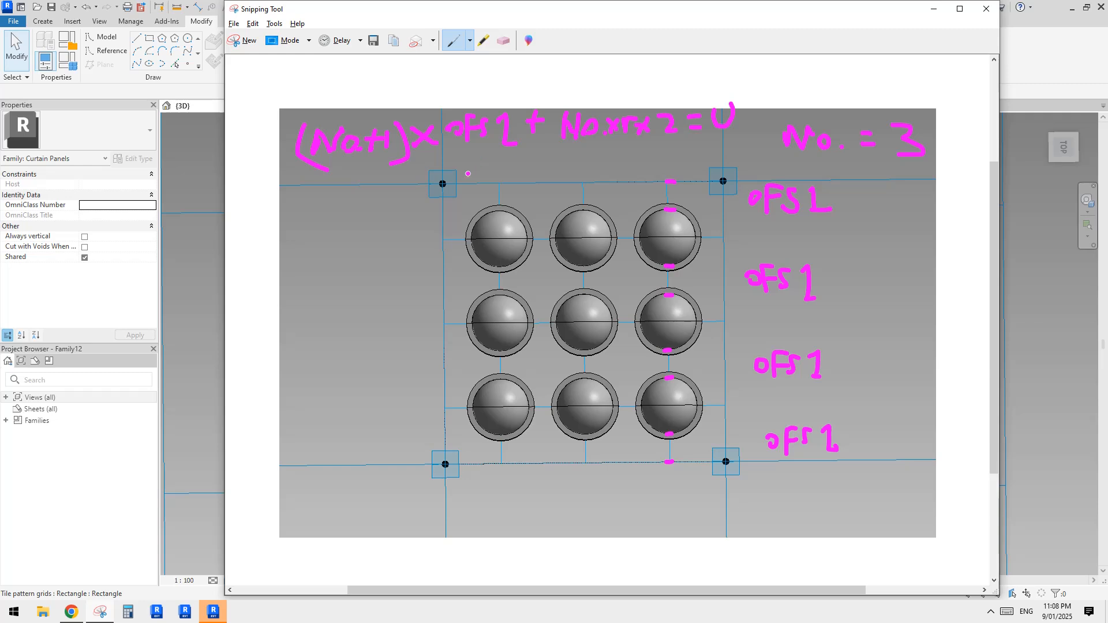
Write the rearranged formula OFS1 = (U - No. x r x 2) / (No.+1) beneath the equation, with brackets around the fraction.
mouse_move(452, 172)
left_mouse_down()
mouse_move(520, 199)
mouse_move(555, 181)
left_mouse_up()
mouse_move(529, 187)
left_mouse_down()
mouse_move(557, 187)
mouse_move(595, 154)
left_mouse_up()
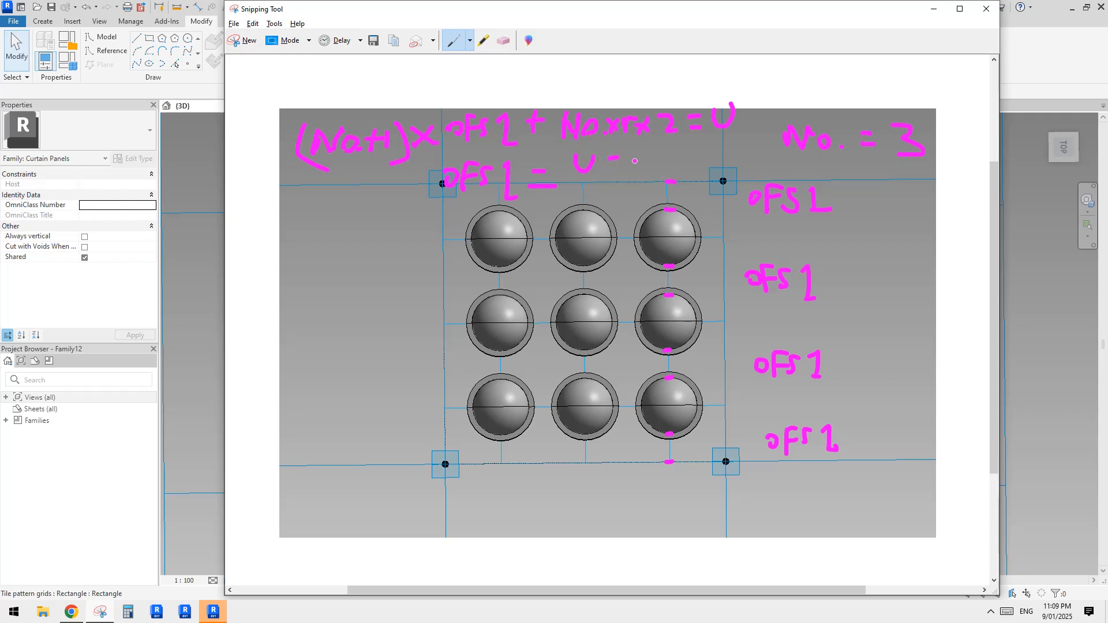
mouse_move(635, 171)
left_mouse_down()
mouse_move(652, 155)
mouse_move(694, 167)
mouse_move(726, 148)
mouse_move(760, 162)
left_mouse_up()
left_click_drag(558, 184, 756, 168)
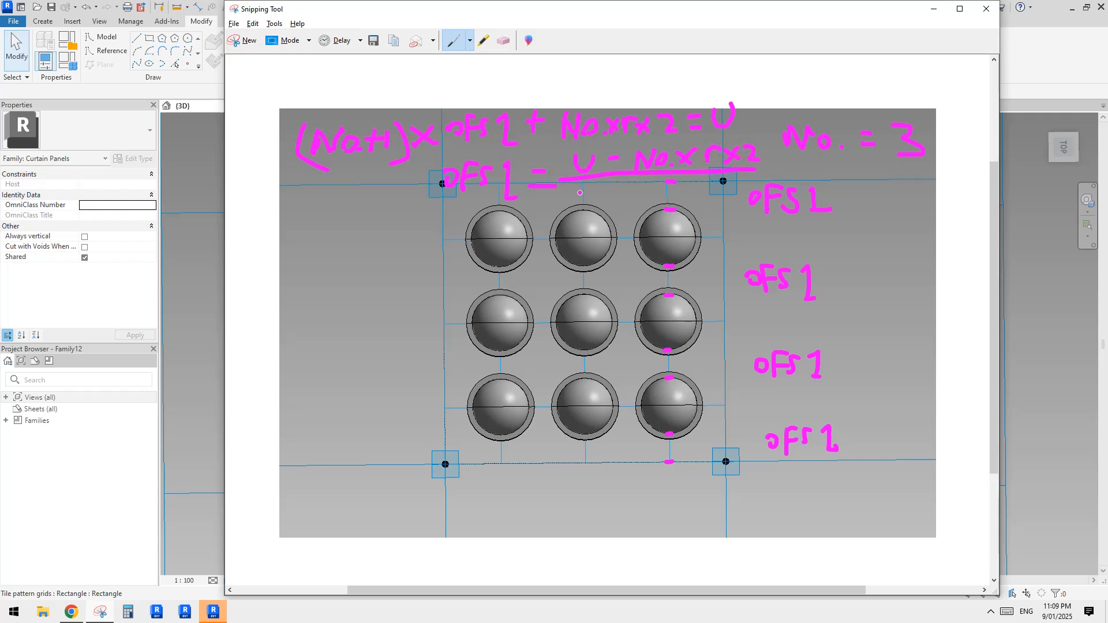
mouse_move(583, 203)
left_mouse_down()
mouse_move(618, 183)
mouse_move(688, 199)
left_mouse_up()
left_click(640, 198)
left_click_drag(561, 152, 561, 191)
left_click_drag(762, 139, 743, 188)
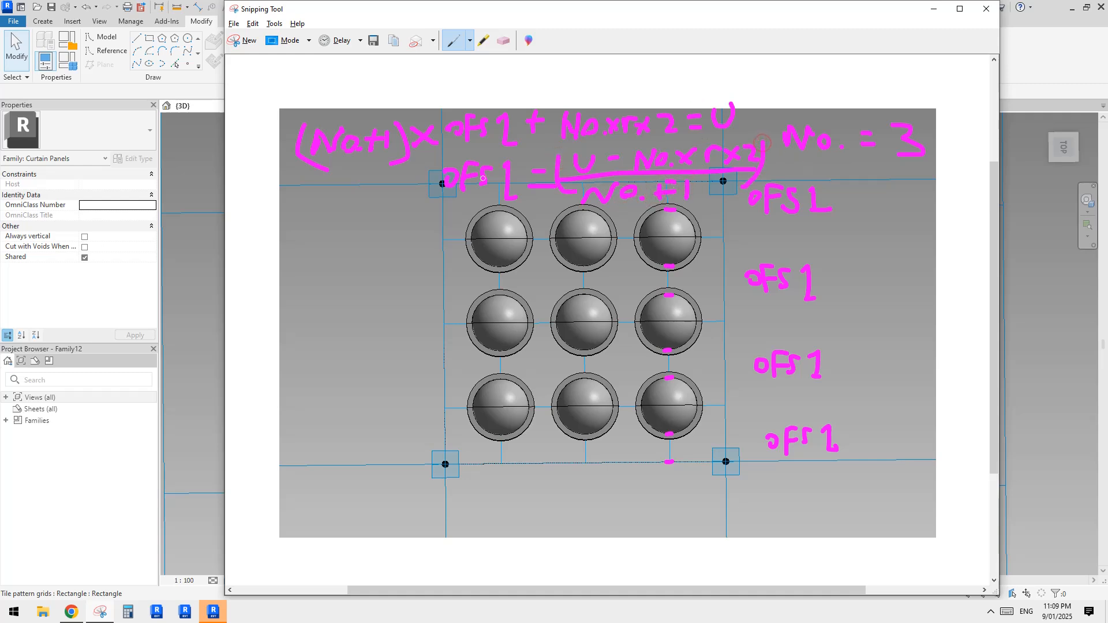
Return to the Family12 model and add a length family parameter named ofs1 as an instance parameter under Dimensions.
left_click(199, 252)
left_click(67, 61)
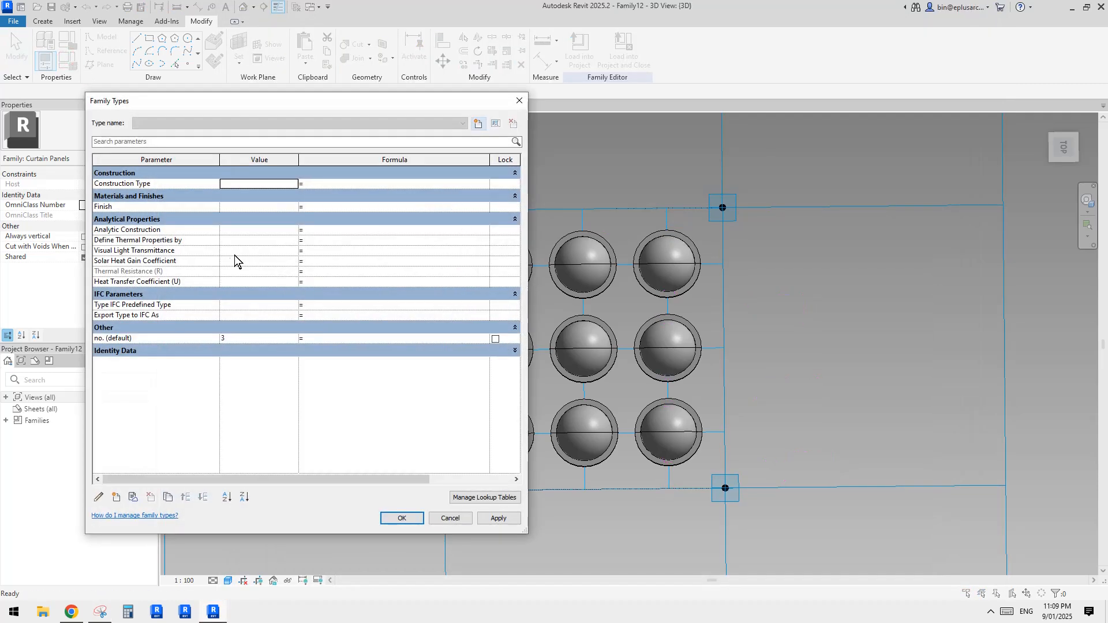
left_click(117, 498)
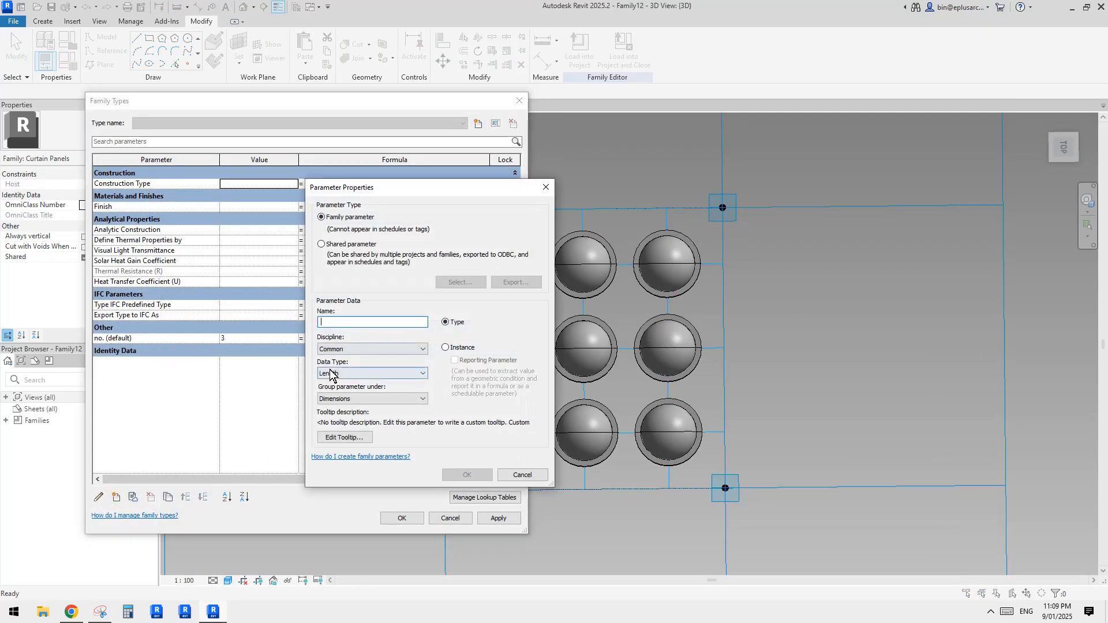
type("o")
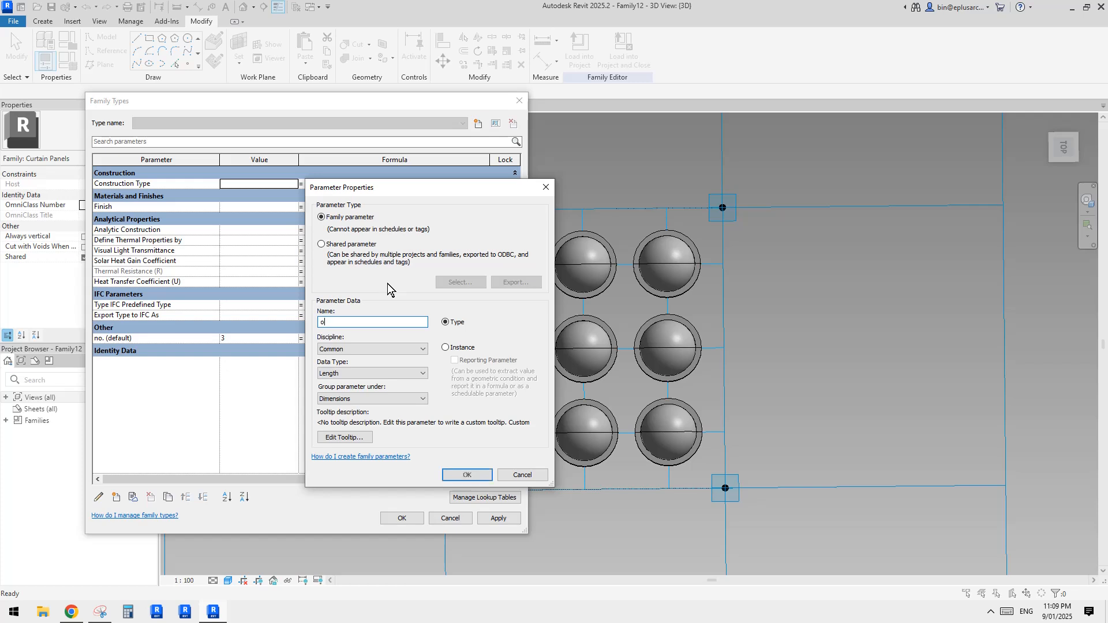
type("fs1")
left_click(446, 347)
left_click(468, 475)
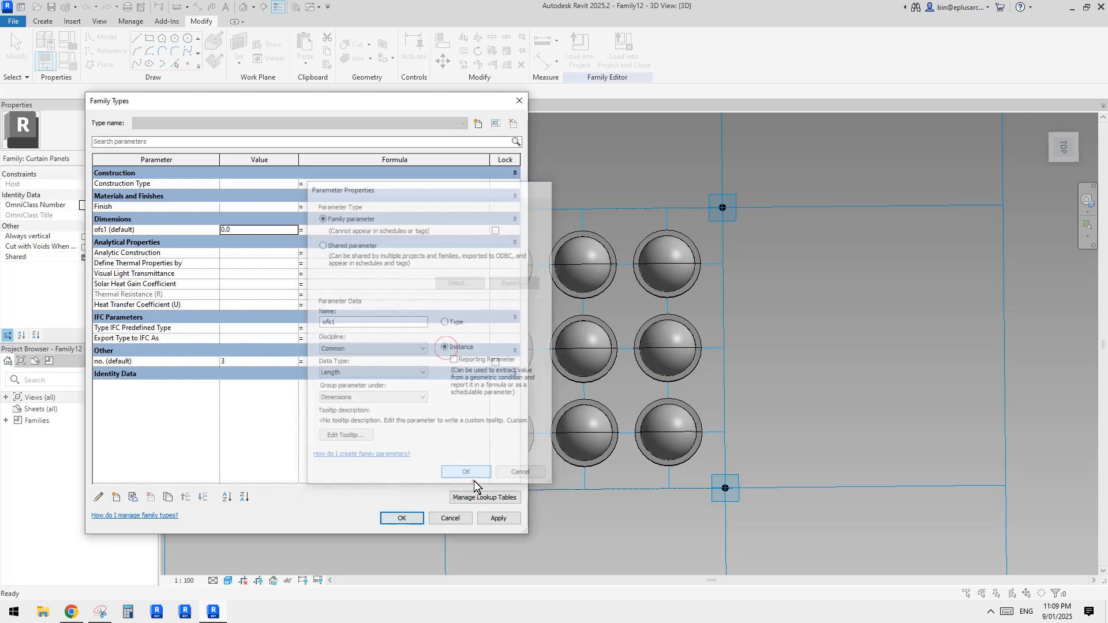
Bring up the handwritten offset formula in Snipping Tool for reference and move its window clear of the family types dialog.
left_click(321, 231)
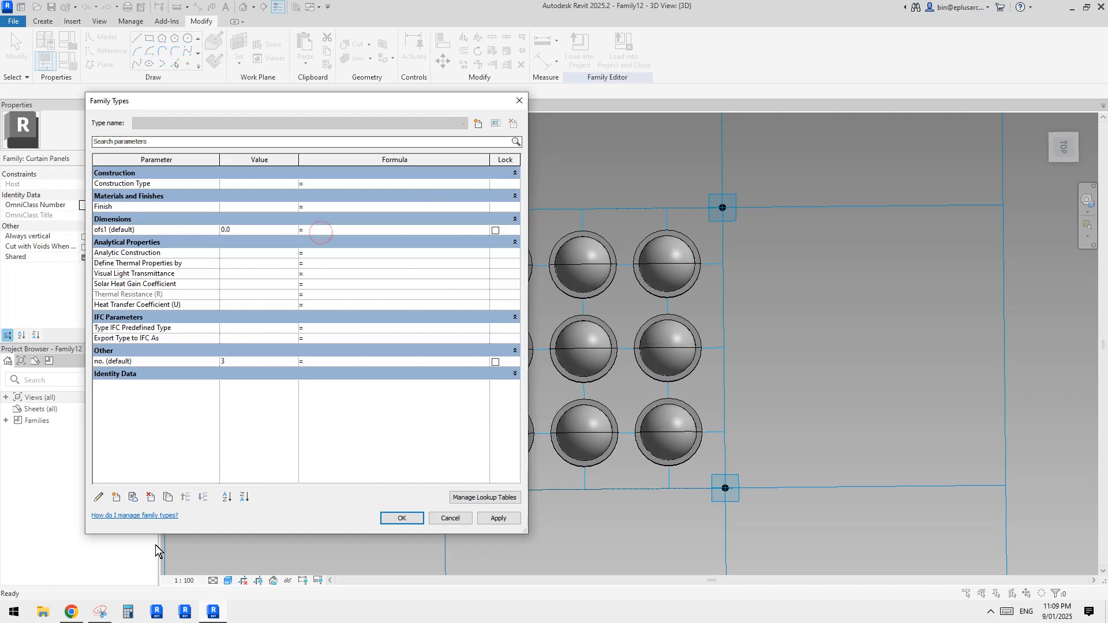
left_click(71, 612)
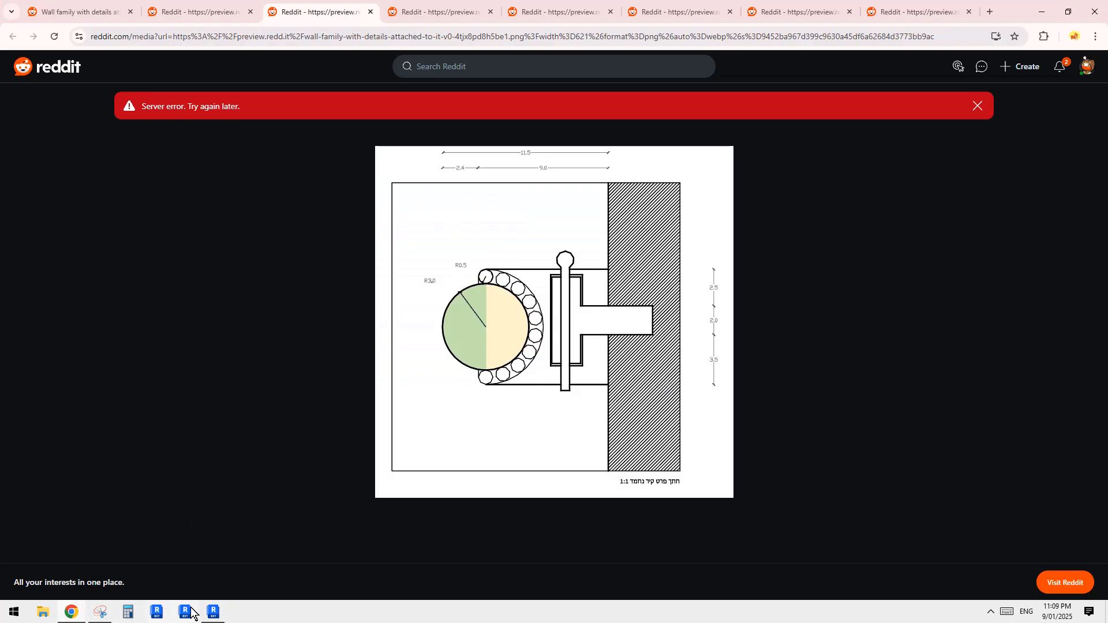
left_click(213, 612)
left_click(100, 611)
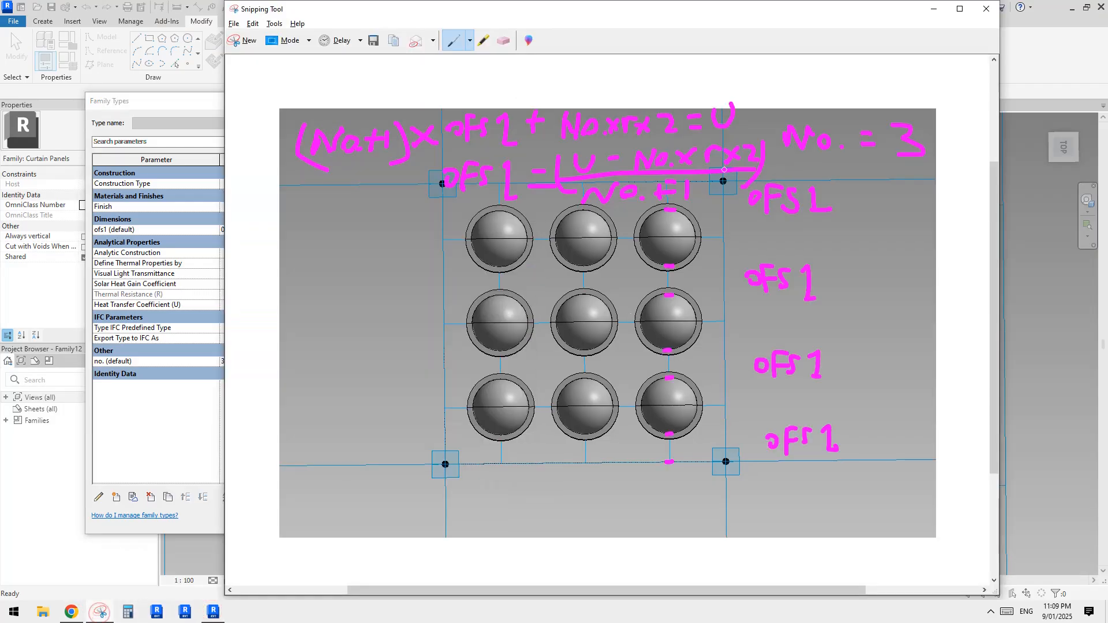
left_click_drag(597, 8, 1107, 55)
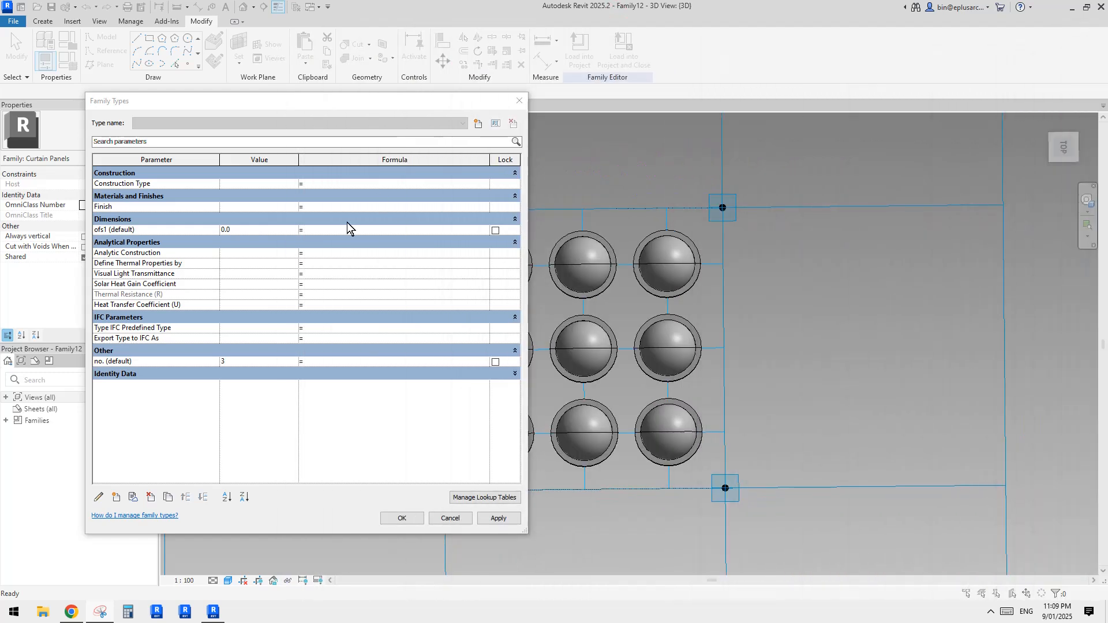
left_click(330, 228)
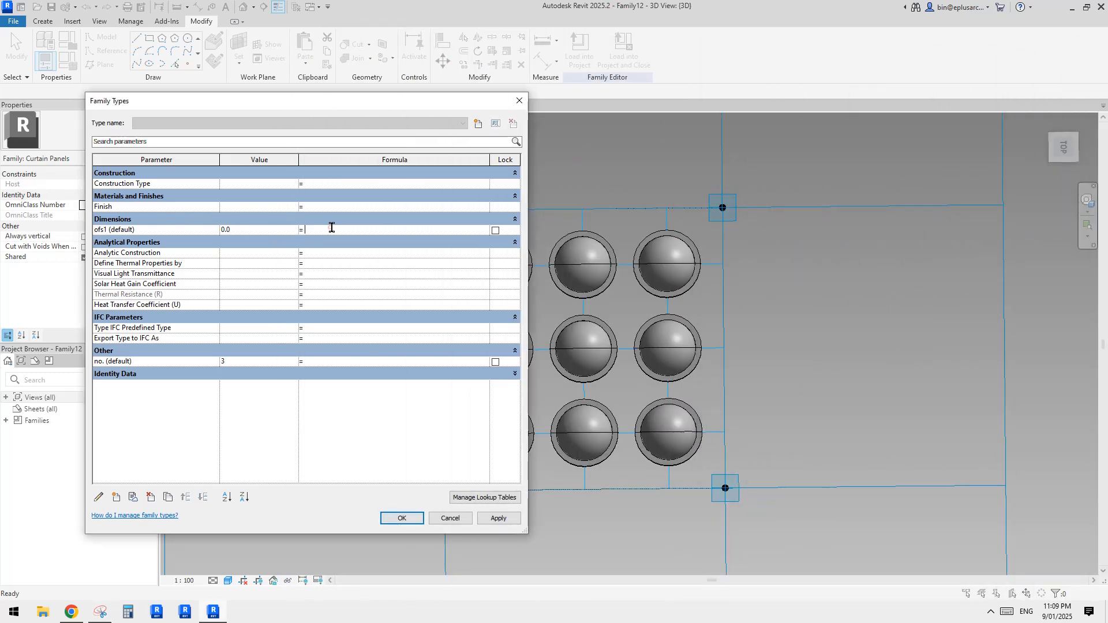
left_click(340, 232)
left_click_drag(410, 106, 413, 114)
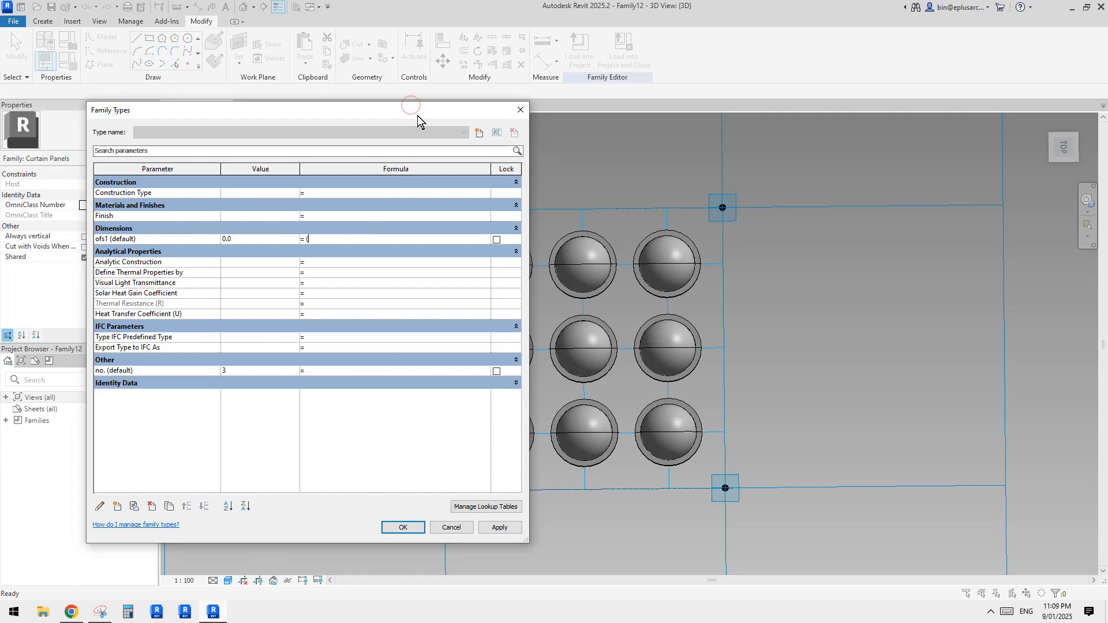
left_click(521, 110)
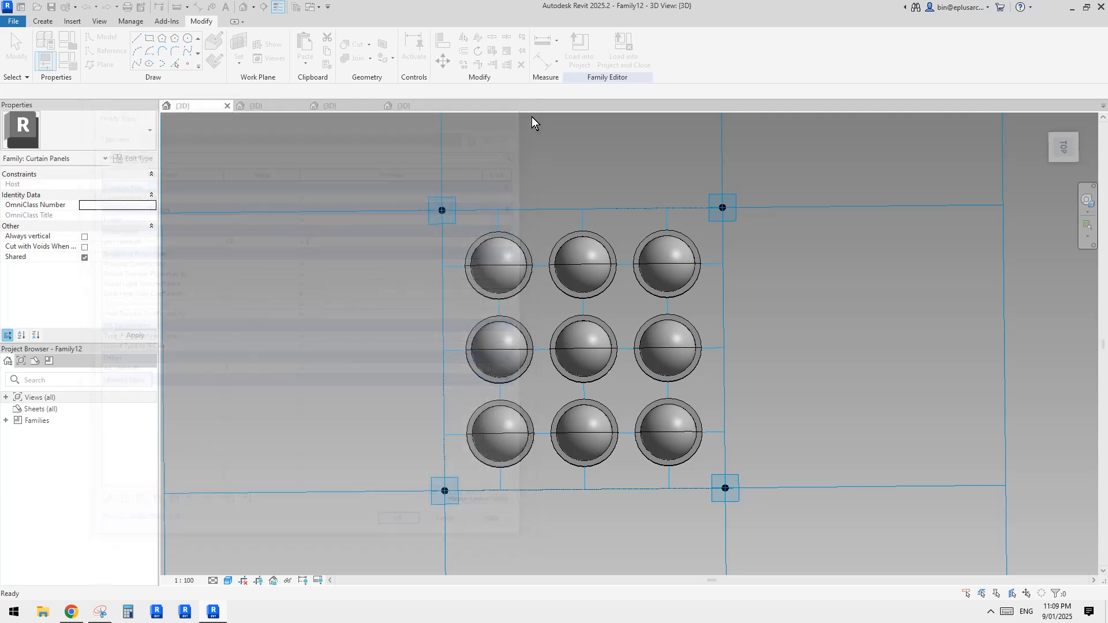
Select the outer tile pattern grid and check its horizontal and vertical spacing.
left_click(617, 216)
scroll(621, 229, "down", 6)
middle_click_drag(621, 229, 527, 317)
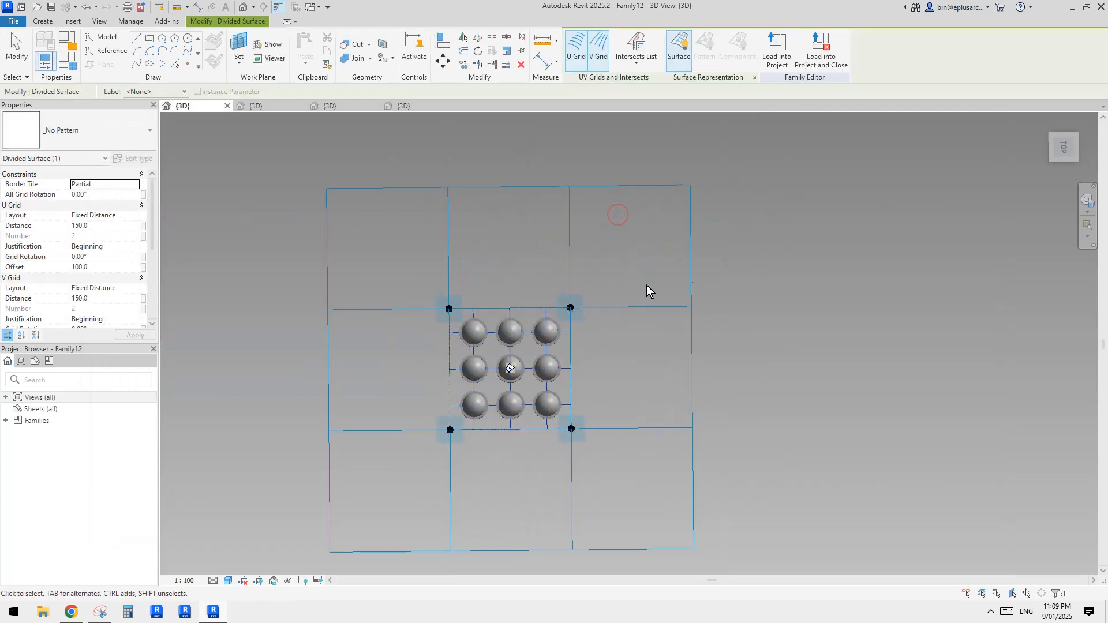
key("Escape")
left_click(681, 189)
scroll(659, 224, "down", 1)
middle_click_drag(642, 244, 661, 220)
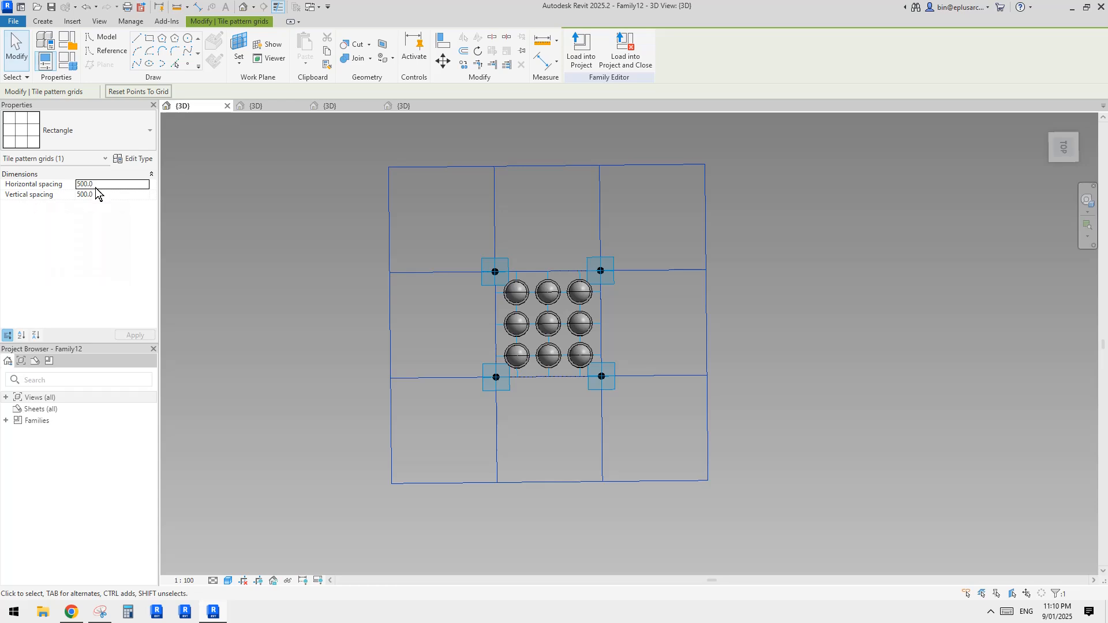
mouse_move(482, 235)
middle_mouse_down("shift")
mouse_move(522, 227)
mouse_move(501, 240)
middle_mouse_up("shift")
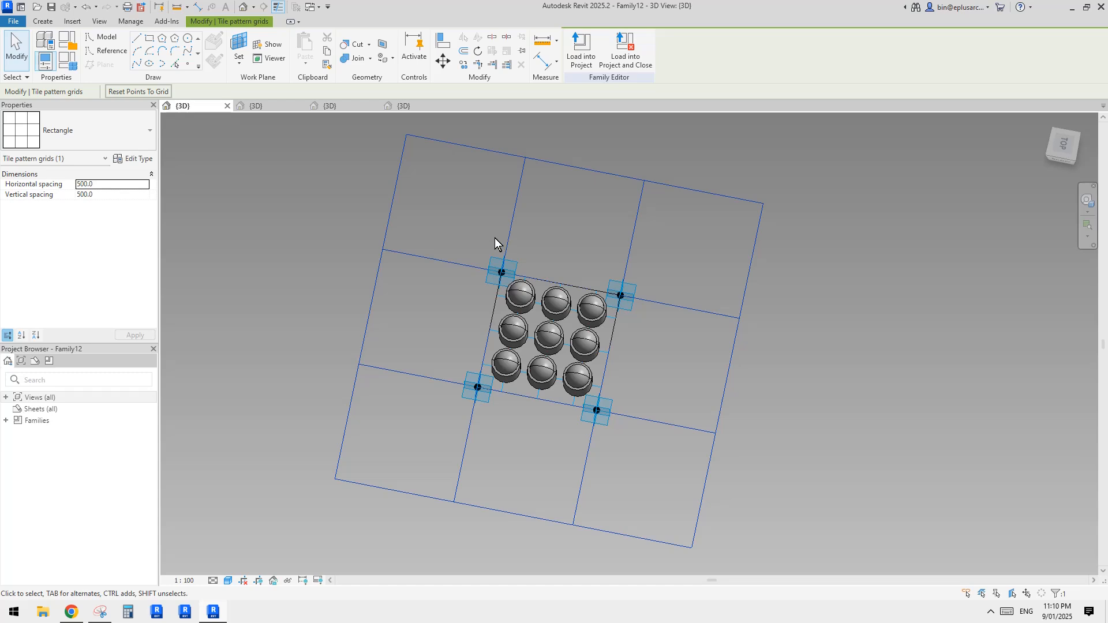
Add a length family parameter named u as an instance parameter under Dimensions and set its value to 500.
left_click(68, 60)
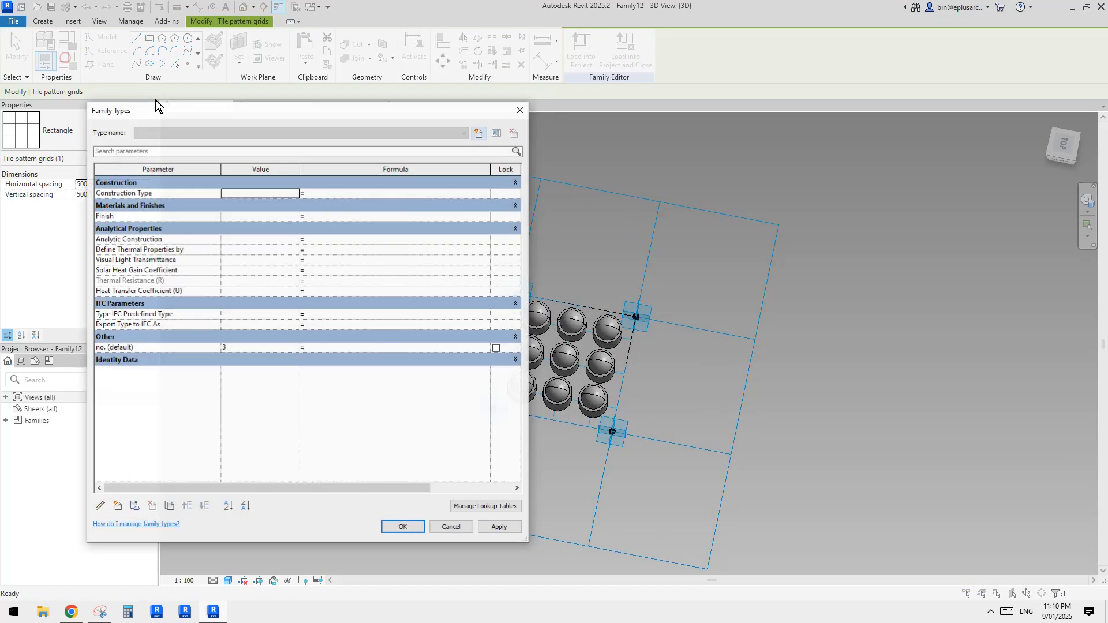
left_click(118, 506)
type("u")
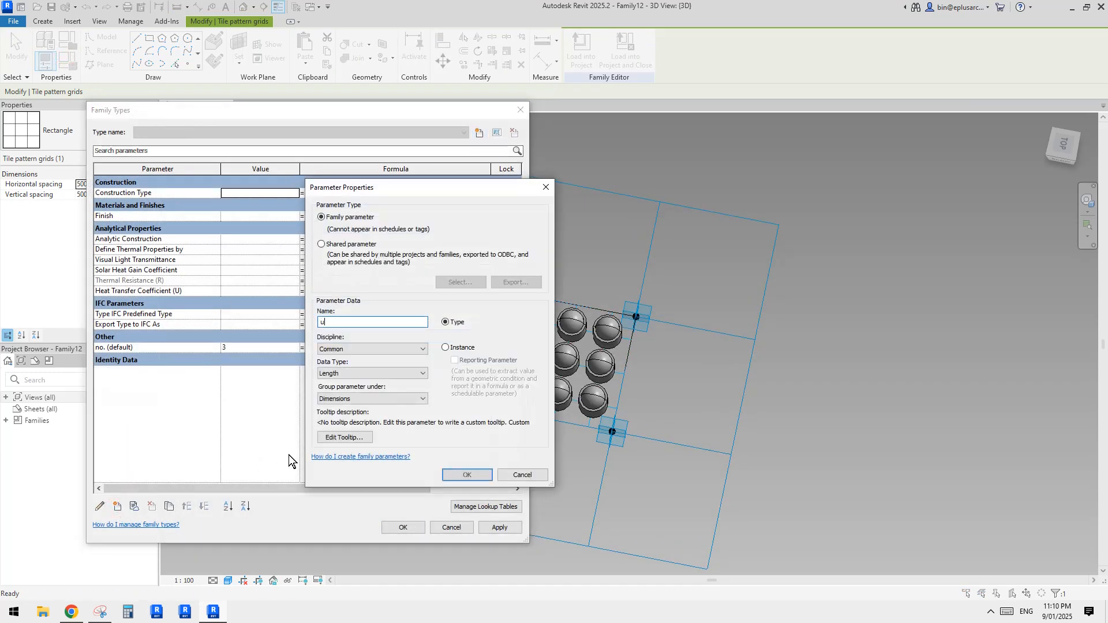
left_click(446, 348)
left_click(473, 475)
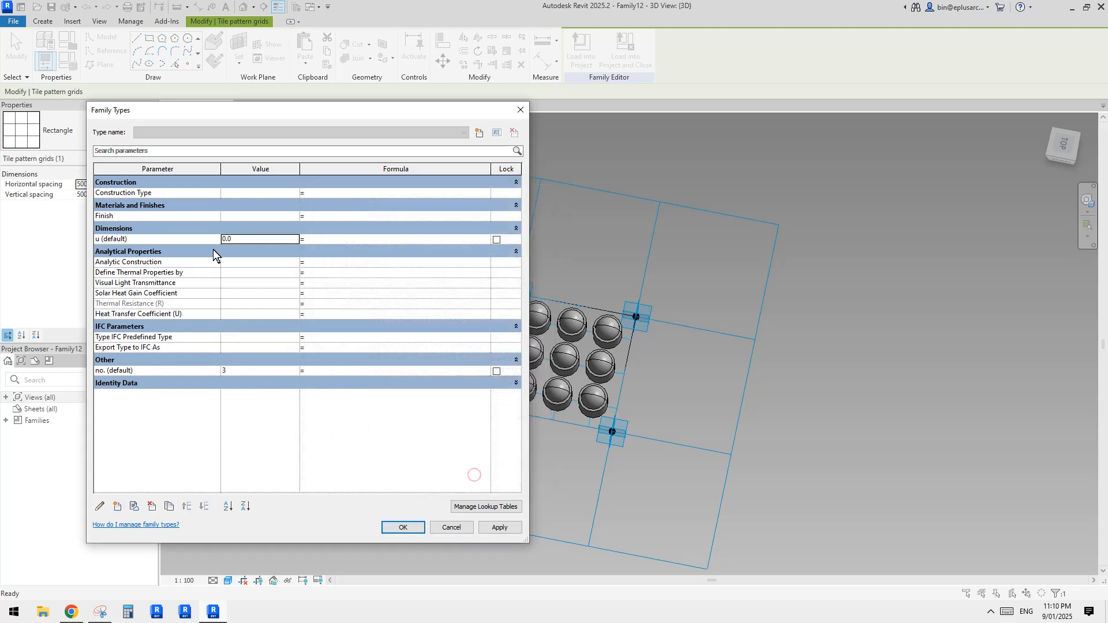
left_click(280, 238)
type("500")
left_click(489, 525)
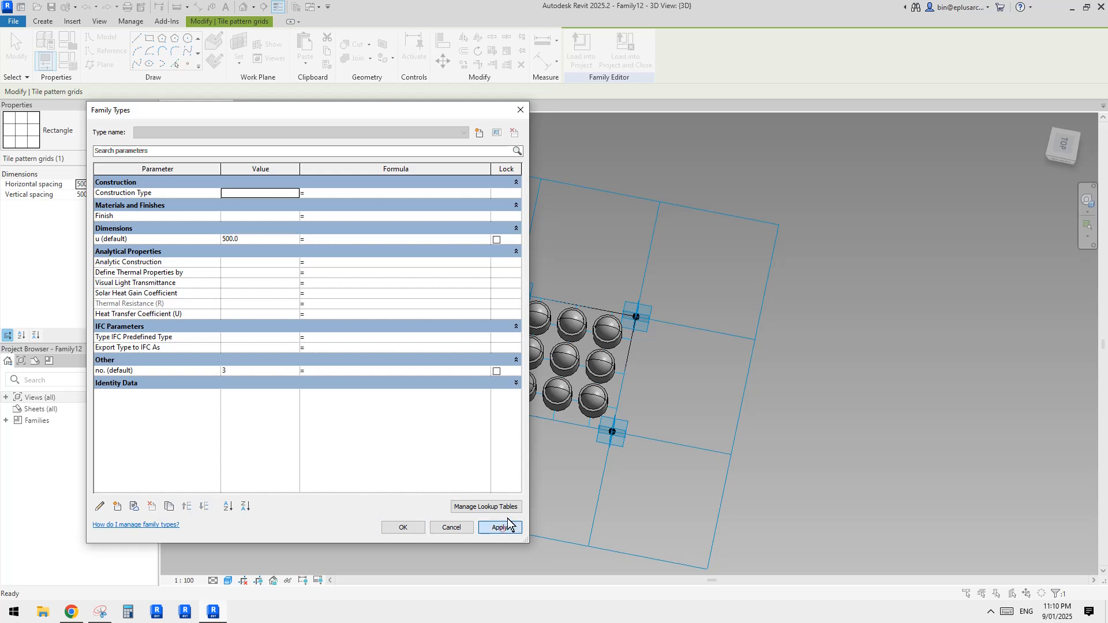
left_click(408, 527)
Add a length family parameter named ofs1 as an instance parameter under Dimensions.
left_click(117, 507)
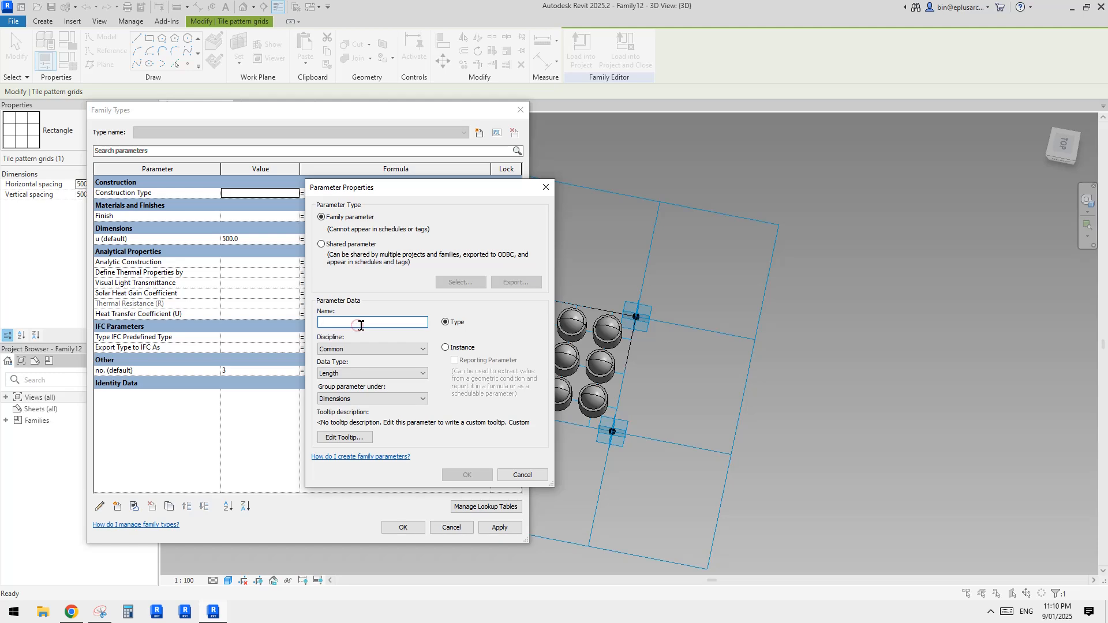
type("ofs1")
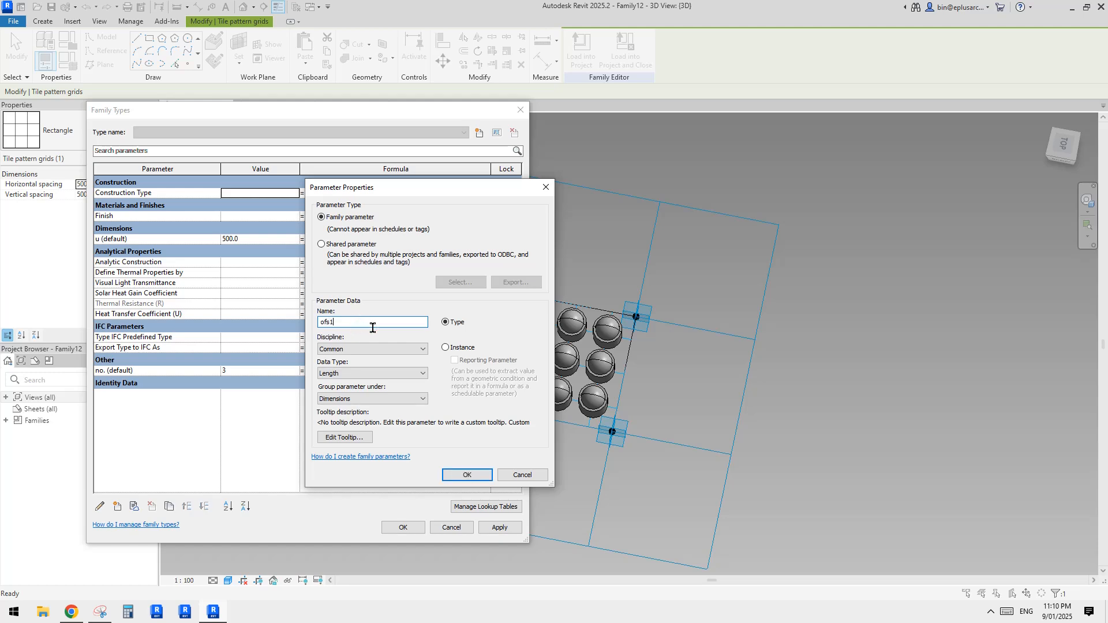
left_click(446, 347)
left_click(485, 474)
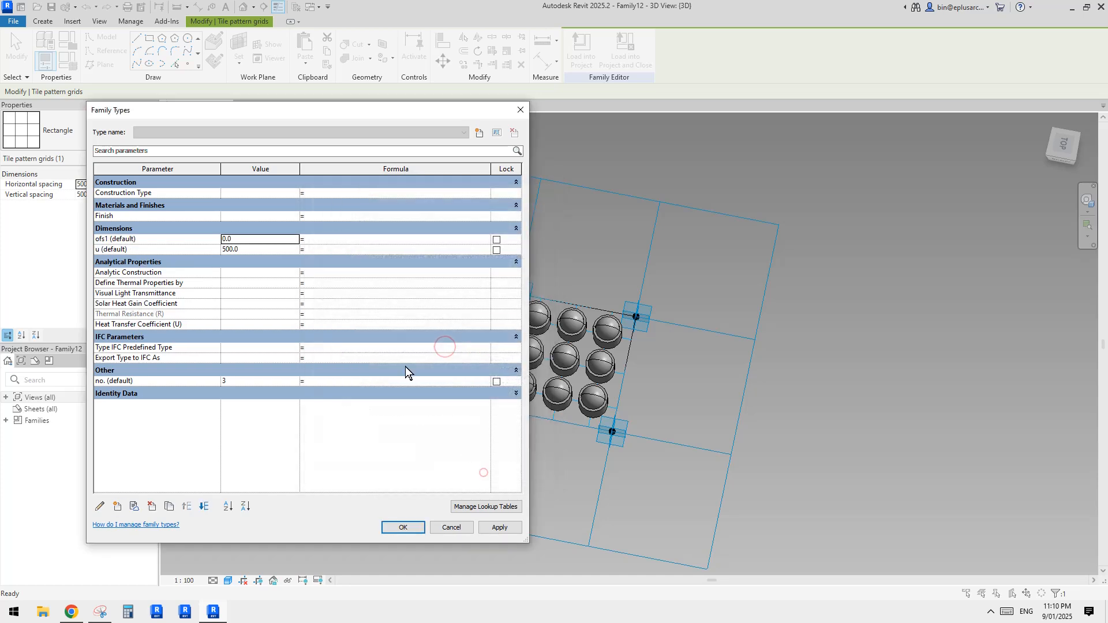
left_click(332, 239)
left_click_drag(408, 238, 296, 238)
key("BackSpace")
Accept the family types and associate the middle sphere's r dimension with a new instance family parameter named r.
left_click(403, 528)
key("Escape")
scroll(518, 407, "up", 3)
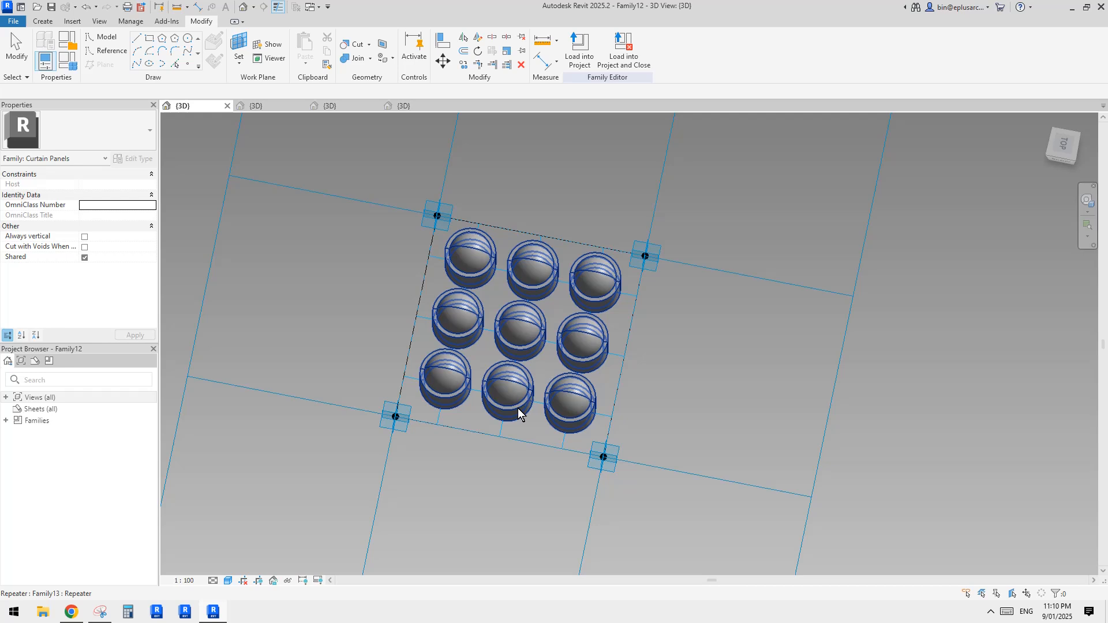
key("Tab")
left_click(507, 337)
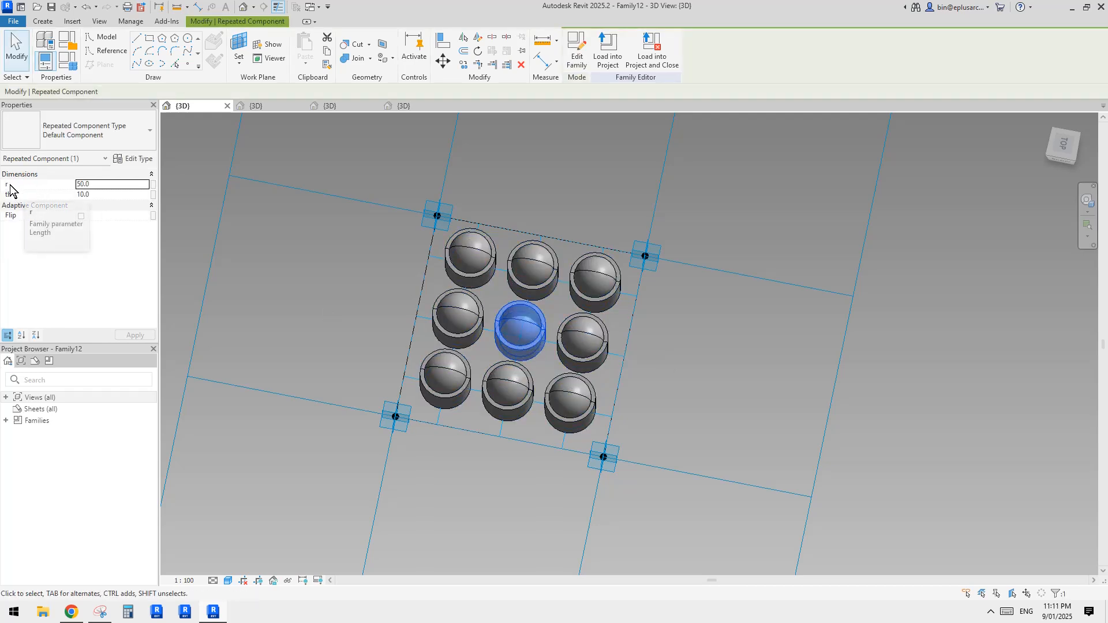
left_click(154, 185)
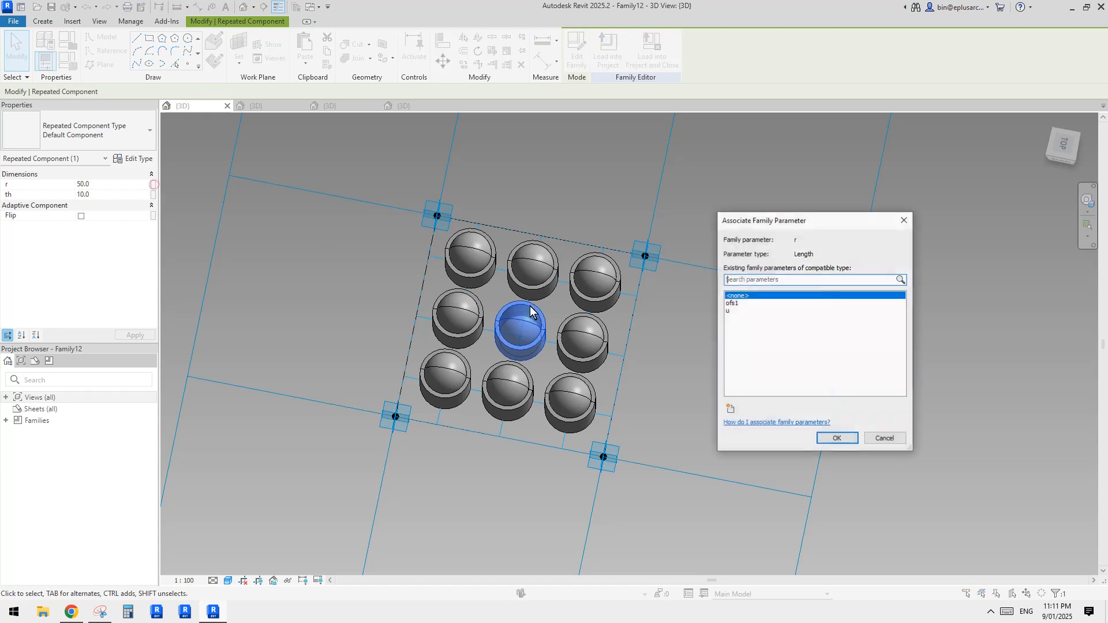
left_click(731, 409)
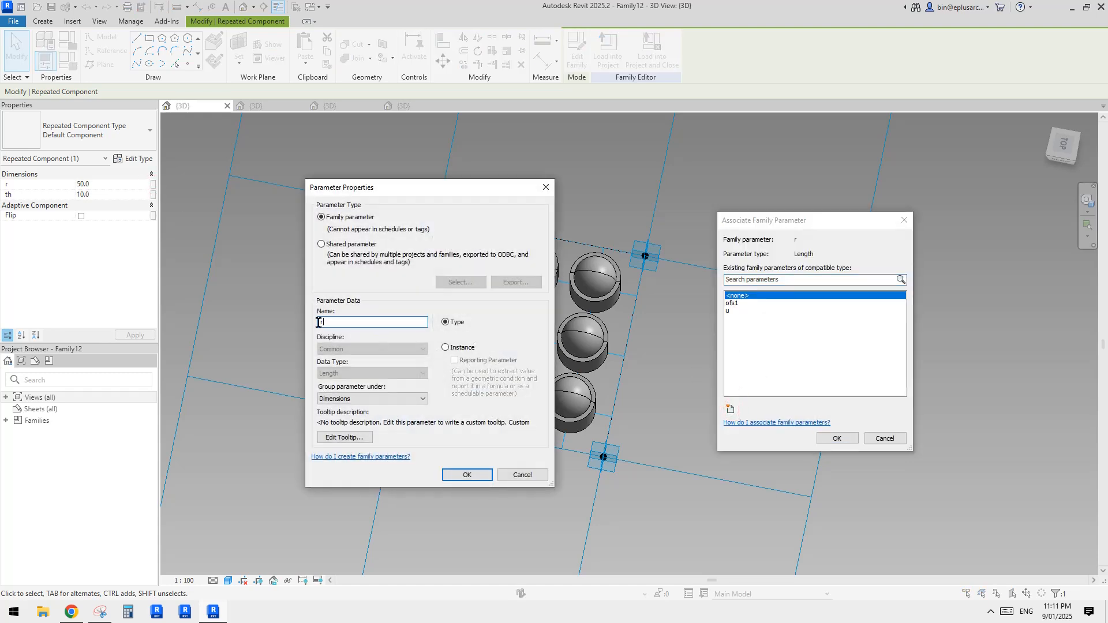
left_click(445, 348)
left_click(473, 474)
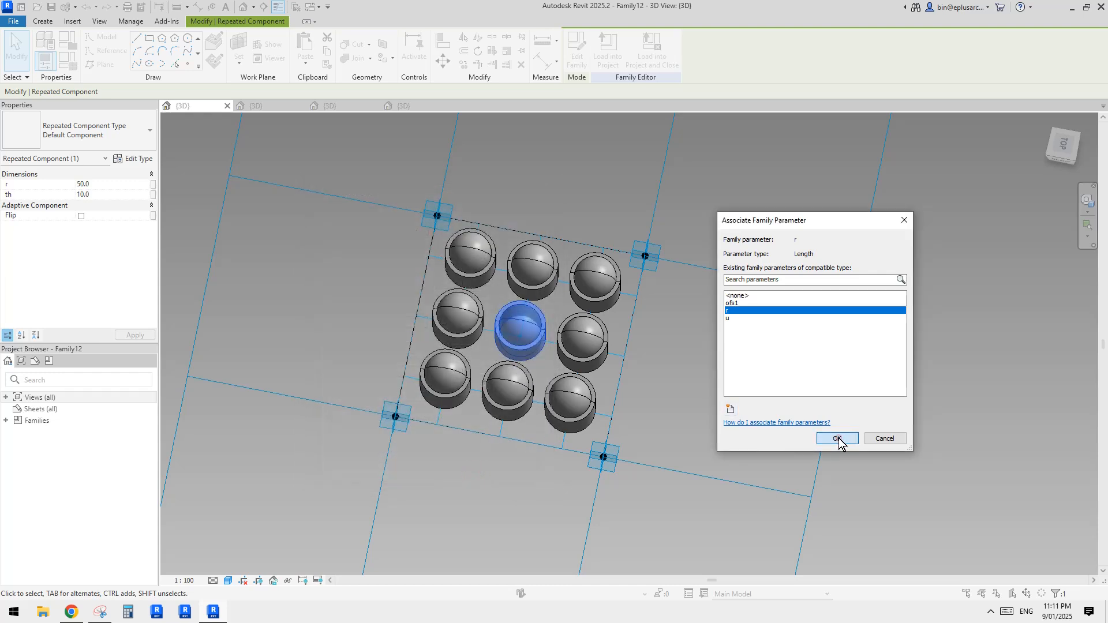
left_click(835, 437)
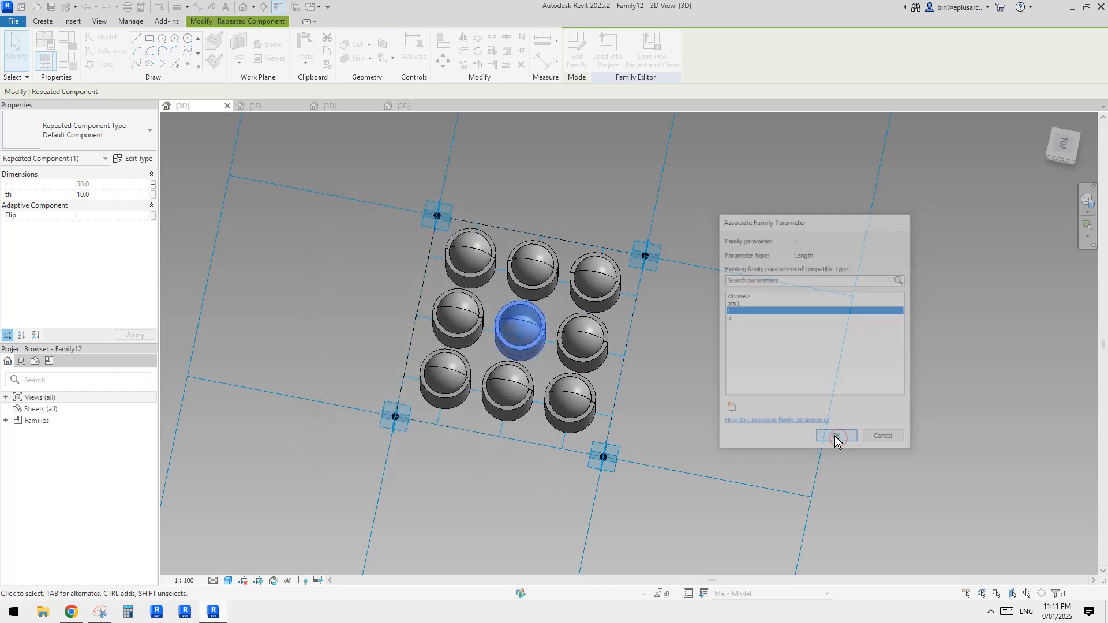
Associate the middle sphere's th dimension with a new instance family parameter named th.
left_click(153, 195)
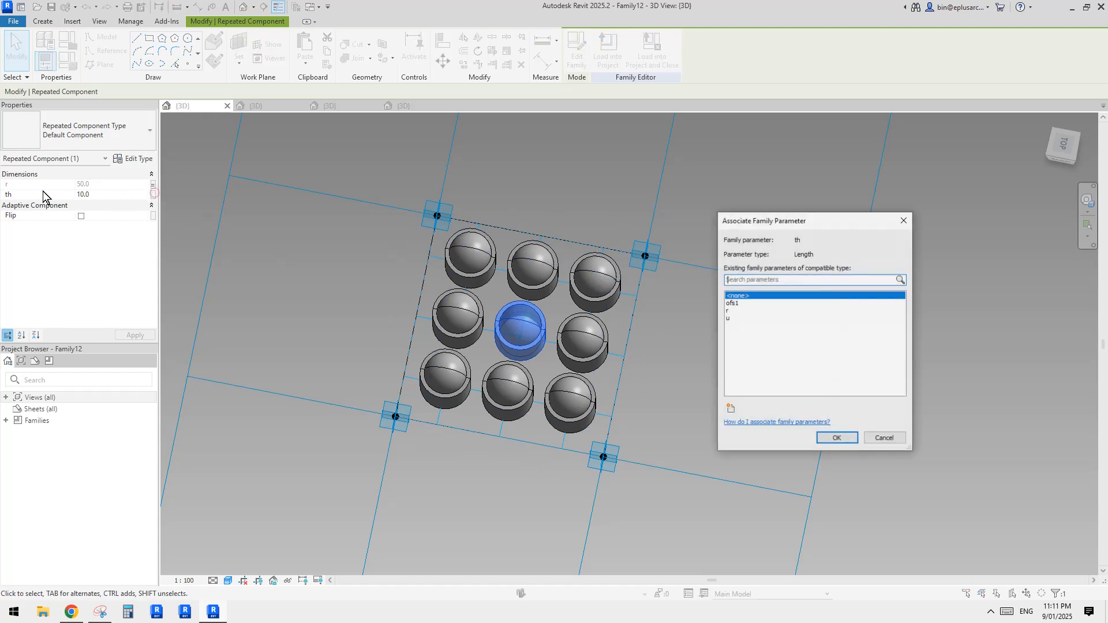
left_click(731, 408)
type("th")
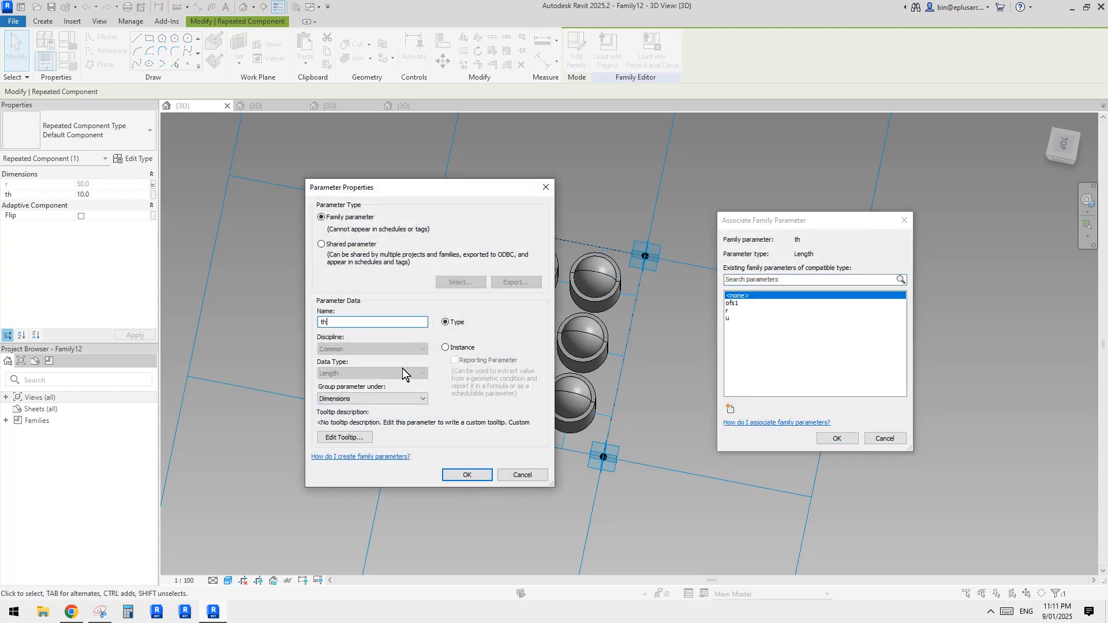
left_click(445, 348)
left_click(468, 474)
left_click(837, 440)
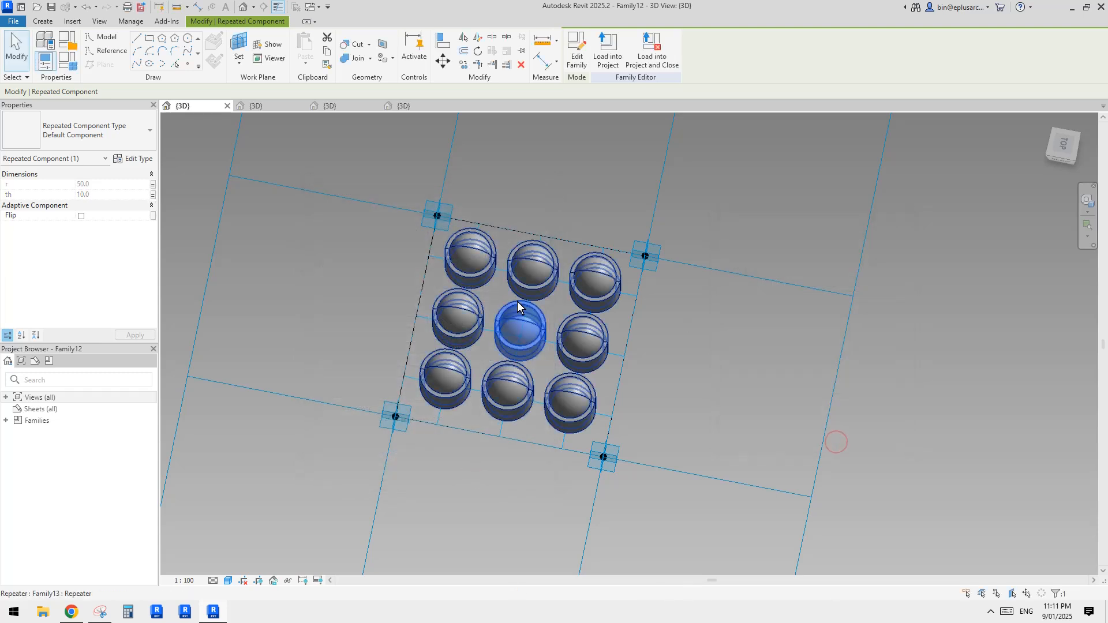
Select other individual spheres of the repeater in turn to check whether their r and th dimensions are linked to parameters.
left_click(478, 268)
key("Tab")
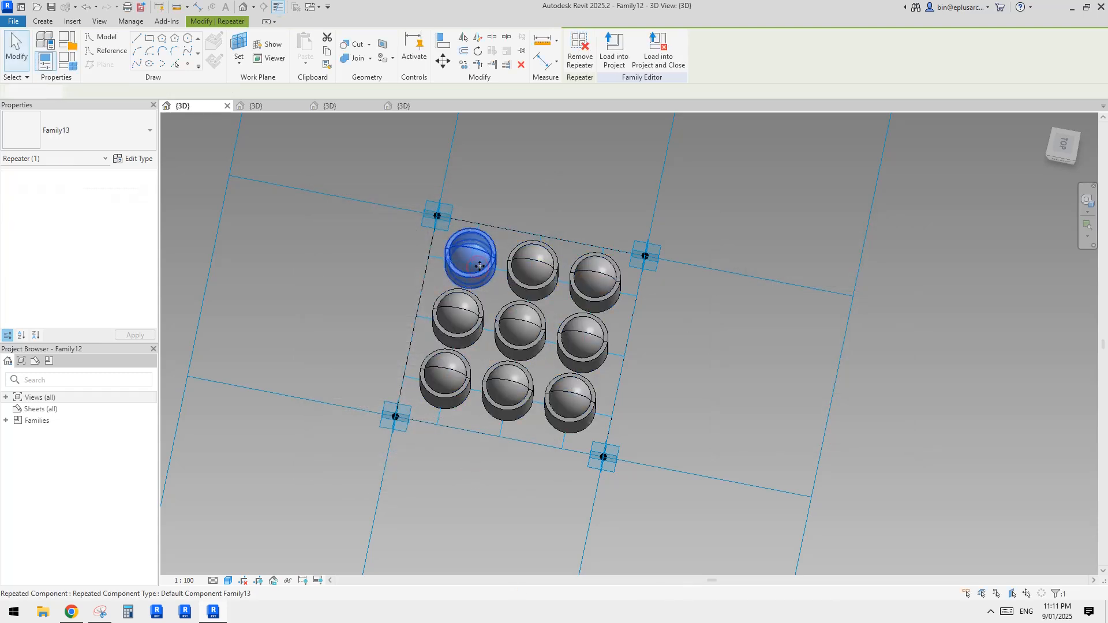
left_click(478, 268)
left_click(563, 258)
key("Tab")
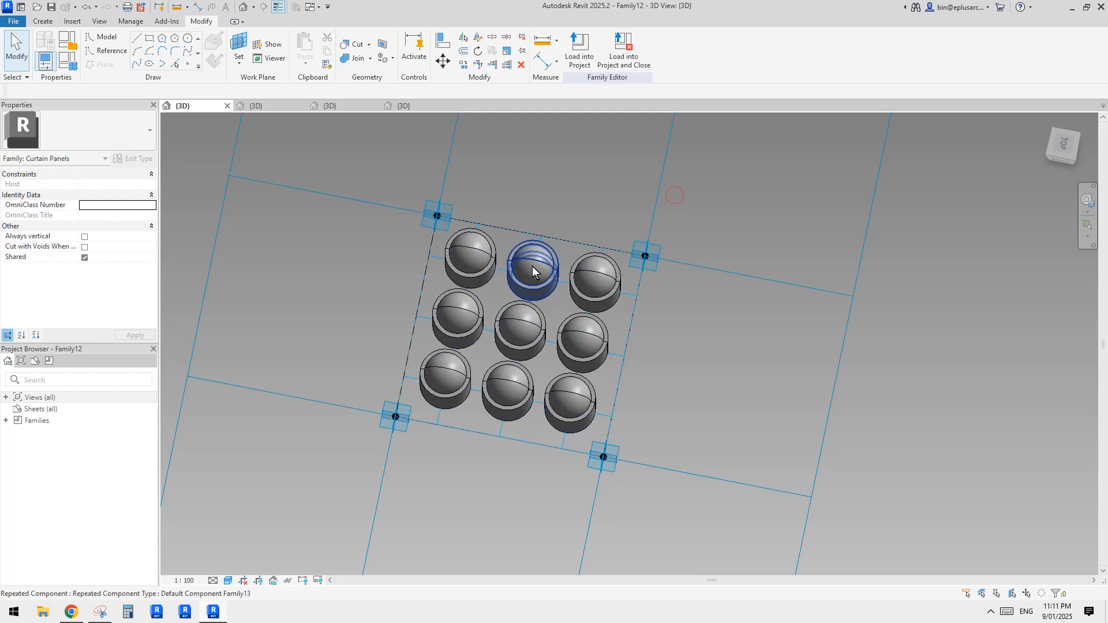
left_click(532, 265)
left_click(729, 241)
left_click(571, 246)
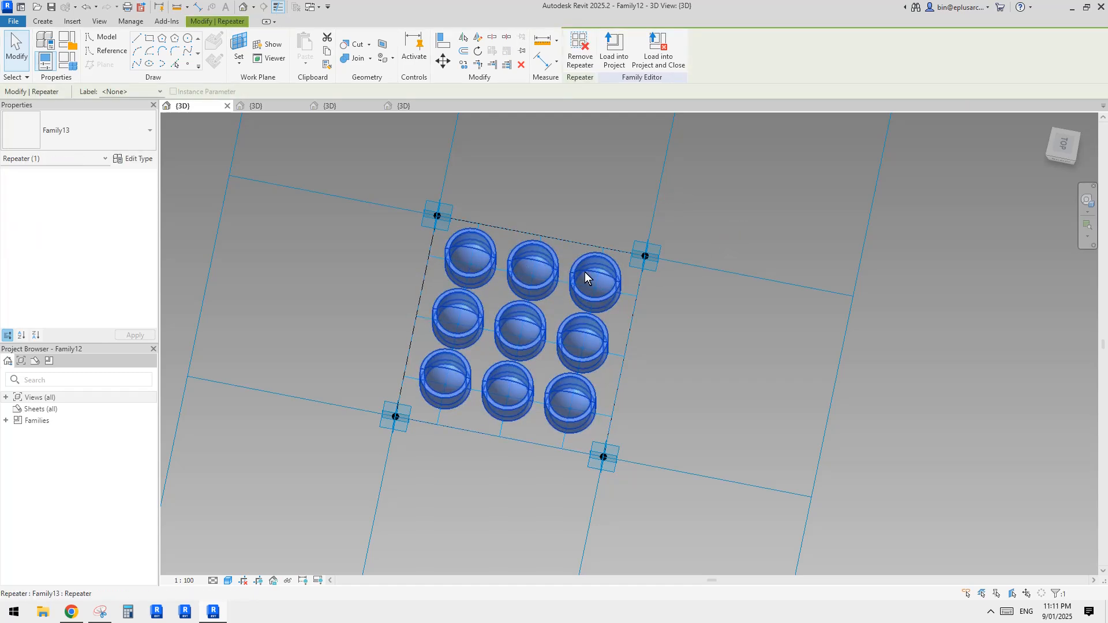
key("Tab")
left_click(591, 337)
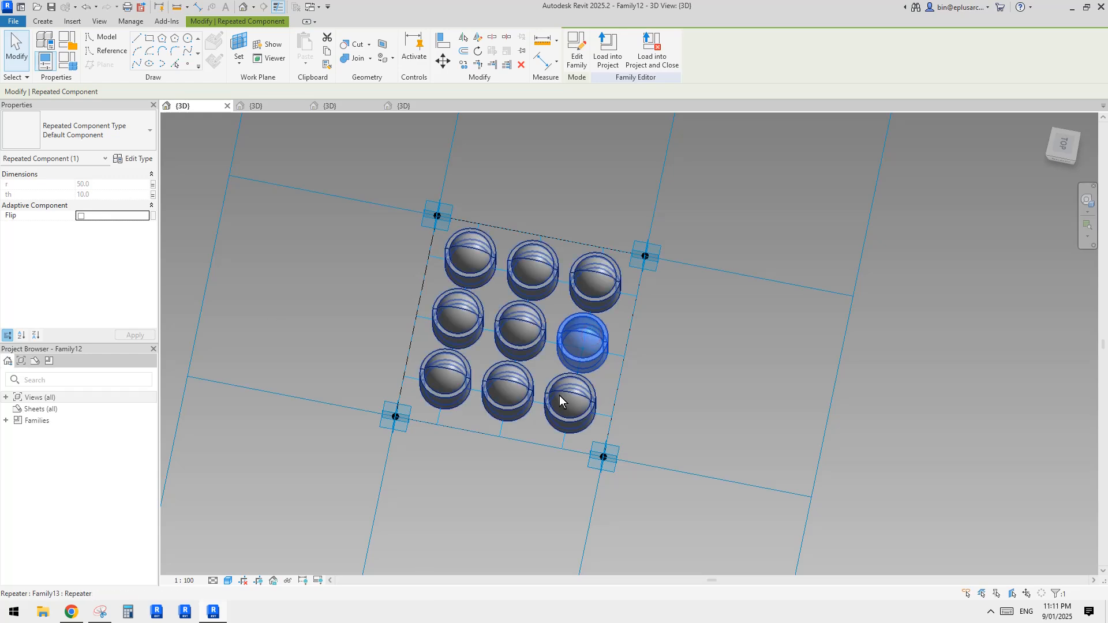
left_click(503, 399)
key("Tab")
left_click(504, 399)
left_click(769, 217)
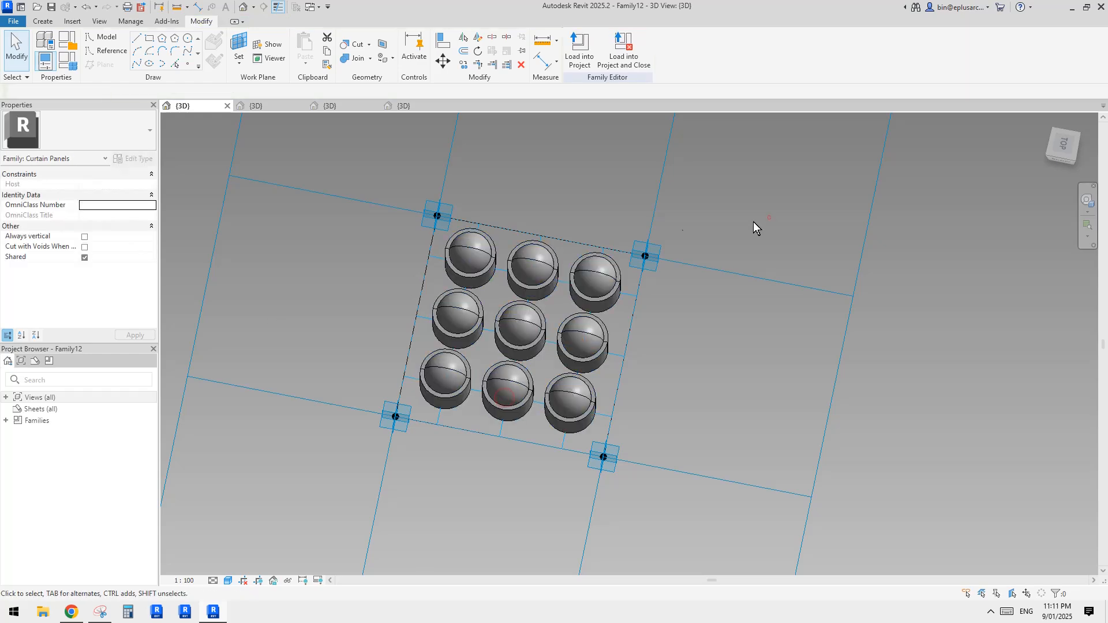
Set the formula of the ofs1 family parameter to (u-no.*r*2)/(no.+1).
scroll(534, 241, "up", 2)
scroll(528, 257, "down", 1)
left_click(67, 60)
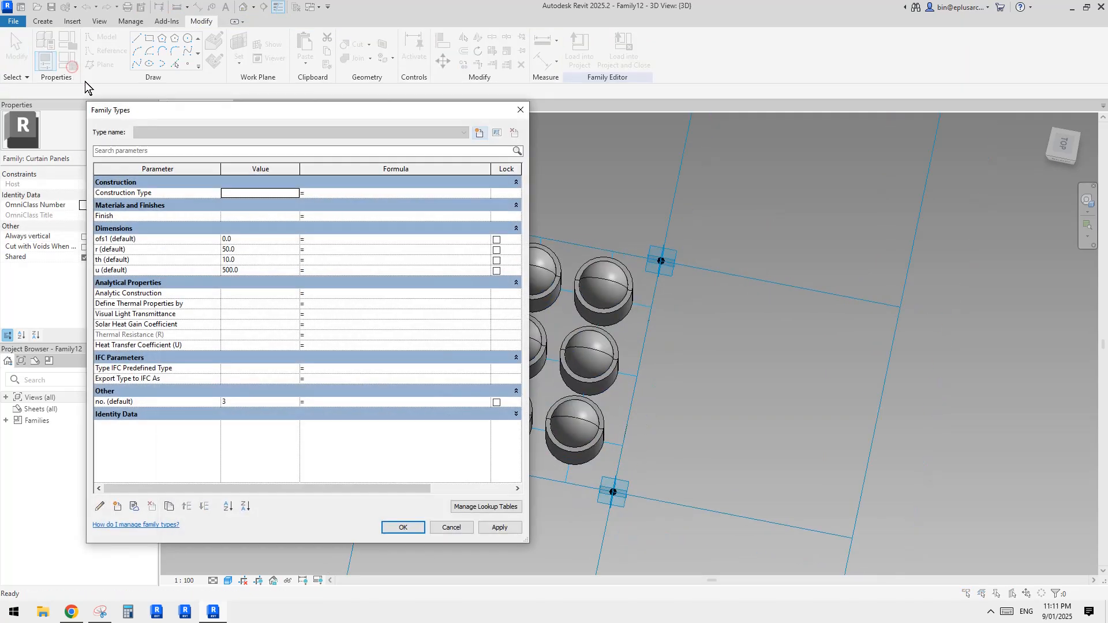
left_click(320, 240)
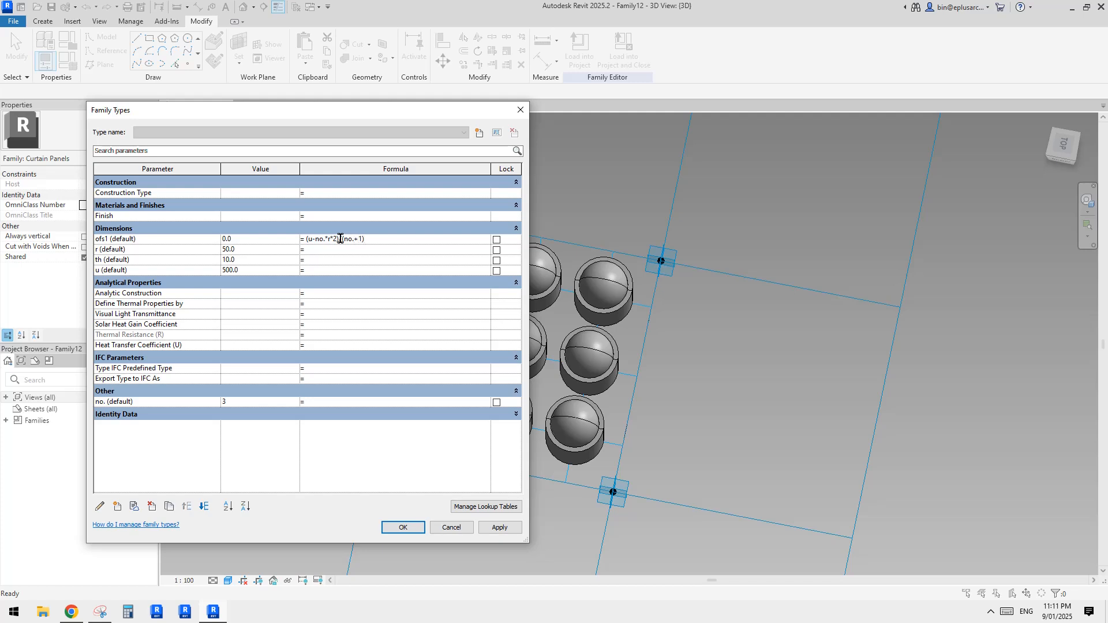
left_click(358, 252)
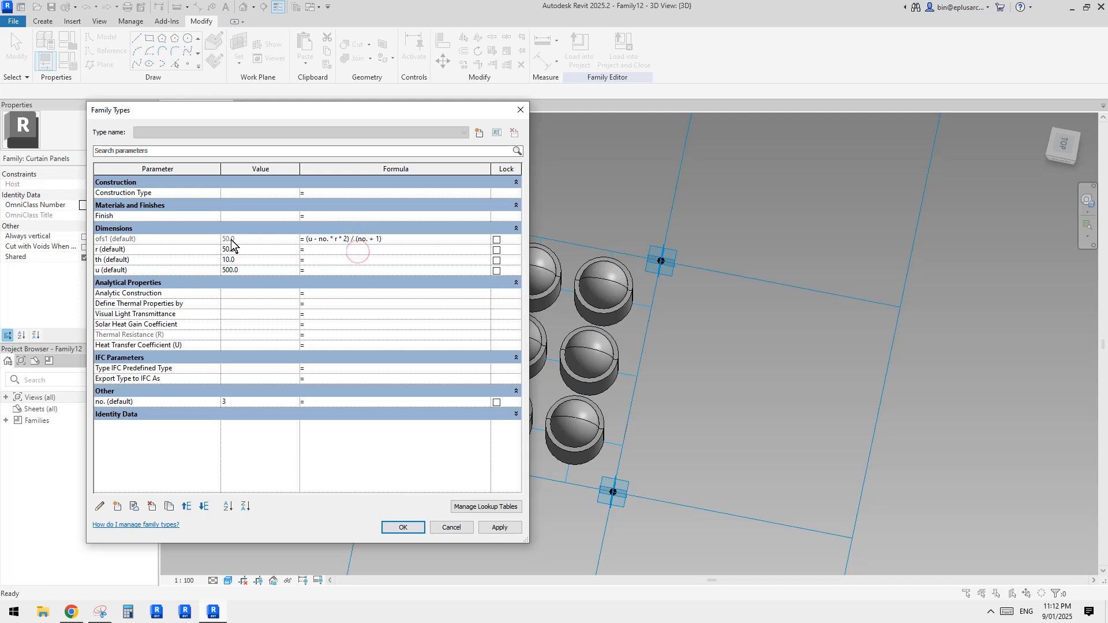
left_click_drag(317, 111, 415, 93)
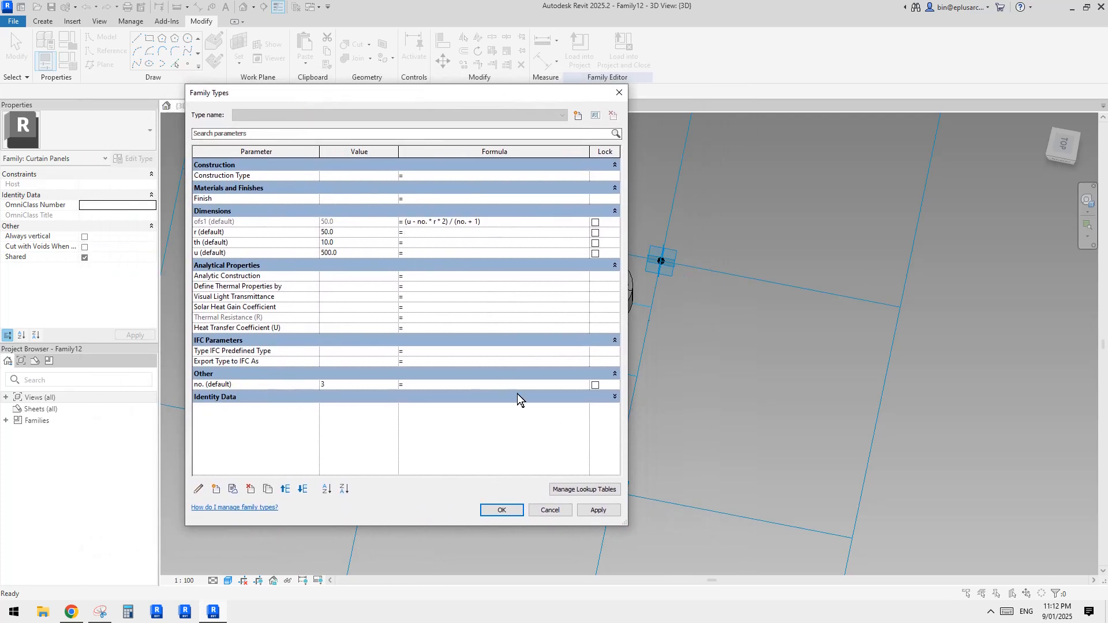
Accept the family types and compare the sphere grid with the annotated sketch of the spacing formula in Snipping Tool.
left_click(497, 510)
middle_click_drag(590, 328, 542, 372, "shift")
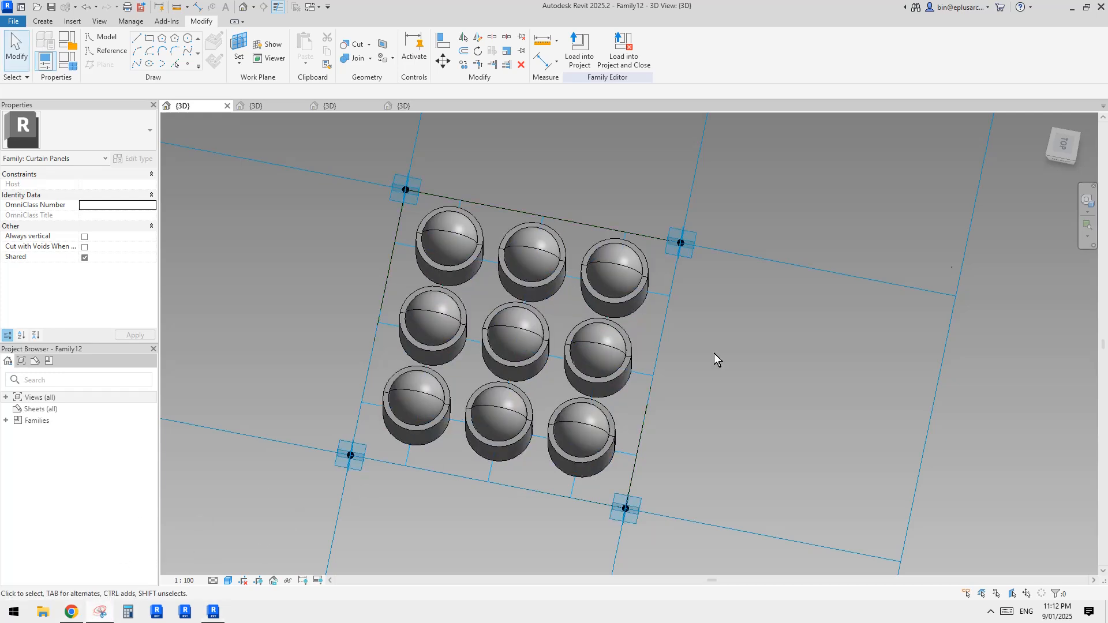
left_click_drag(1107, 35, 541, 13)
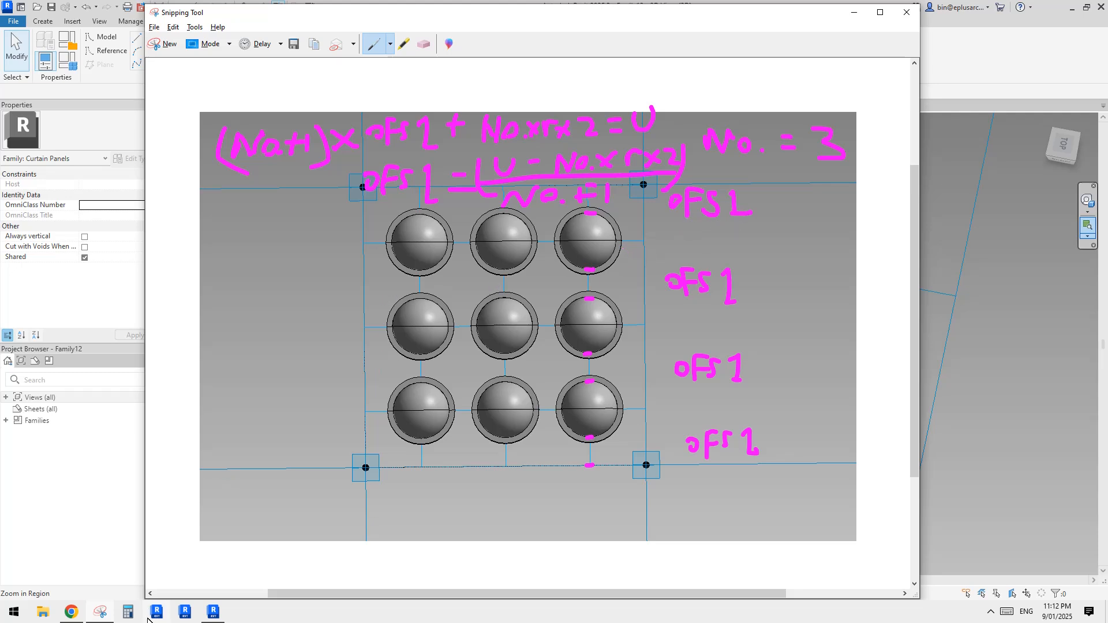
left_click(71, 613)
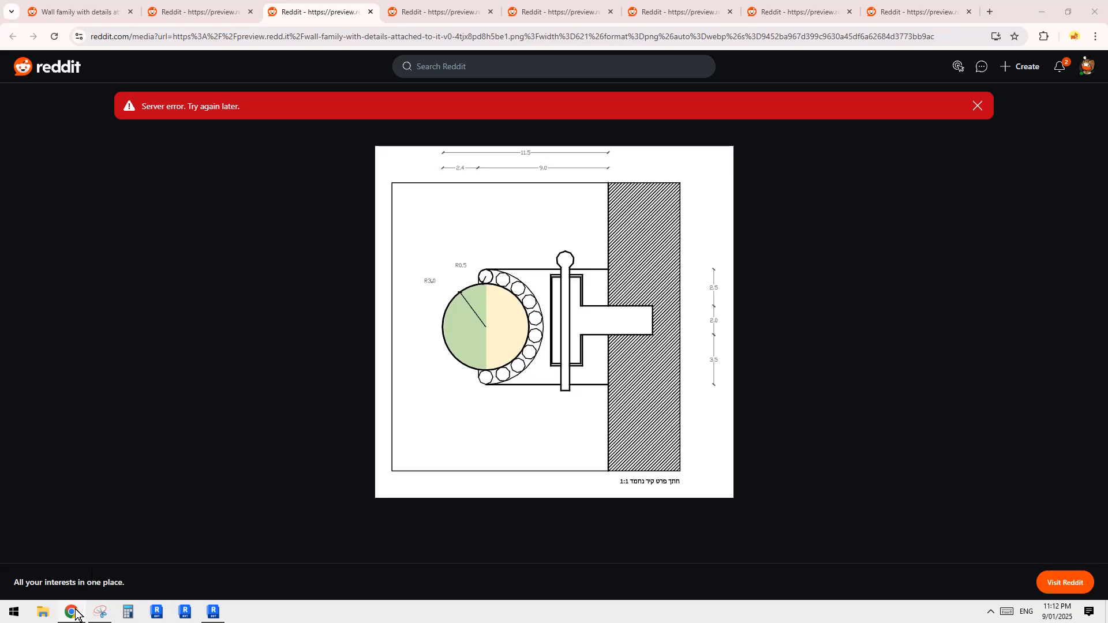
left_click(72, 613)
left_click(213, 612)
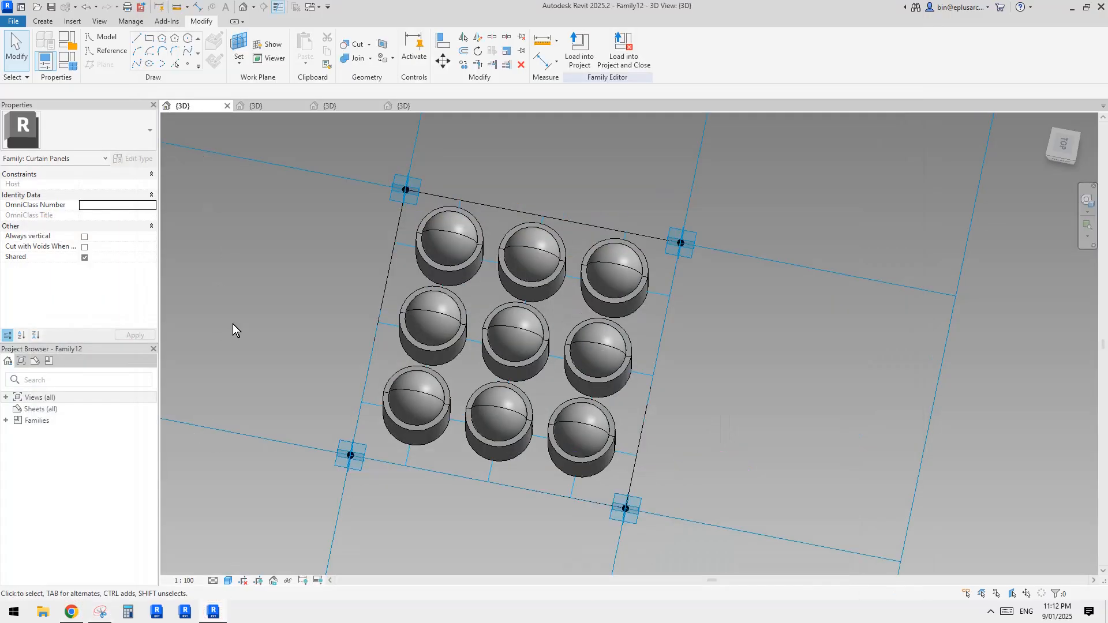
Select the divided surface and mark the distance from the panel's lower edge to the lowest sphere row's centres on the Snipping Tool sketch.
left_click(407, 245)
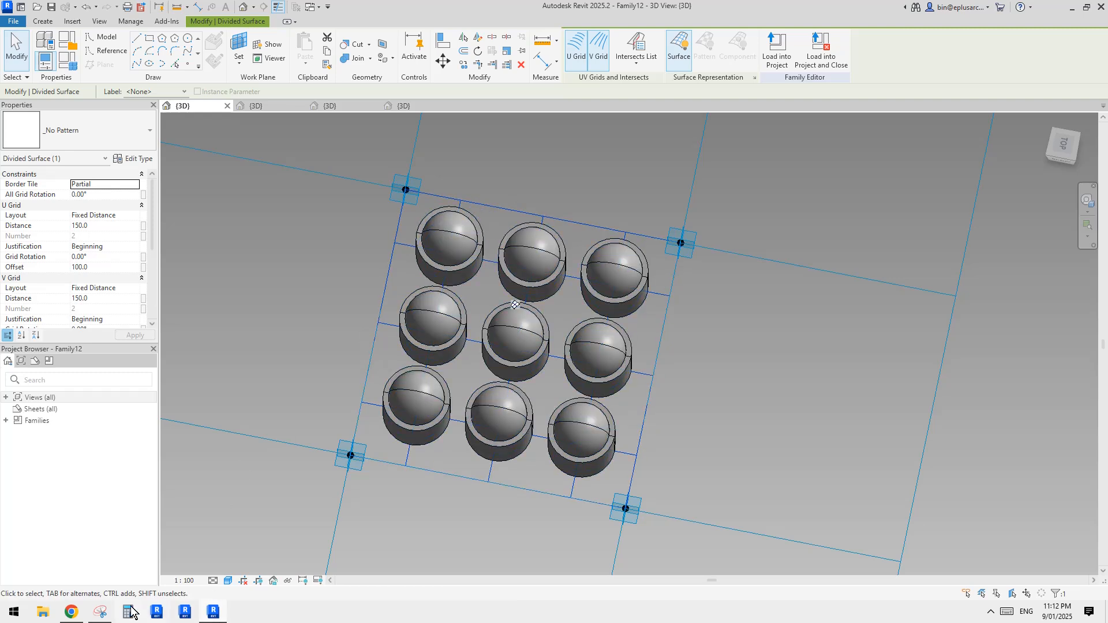
left_click(109, 611)
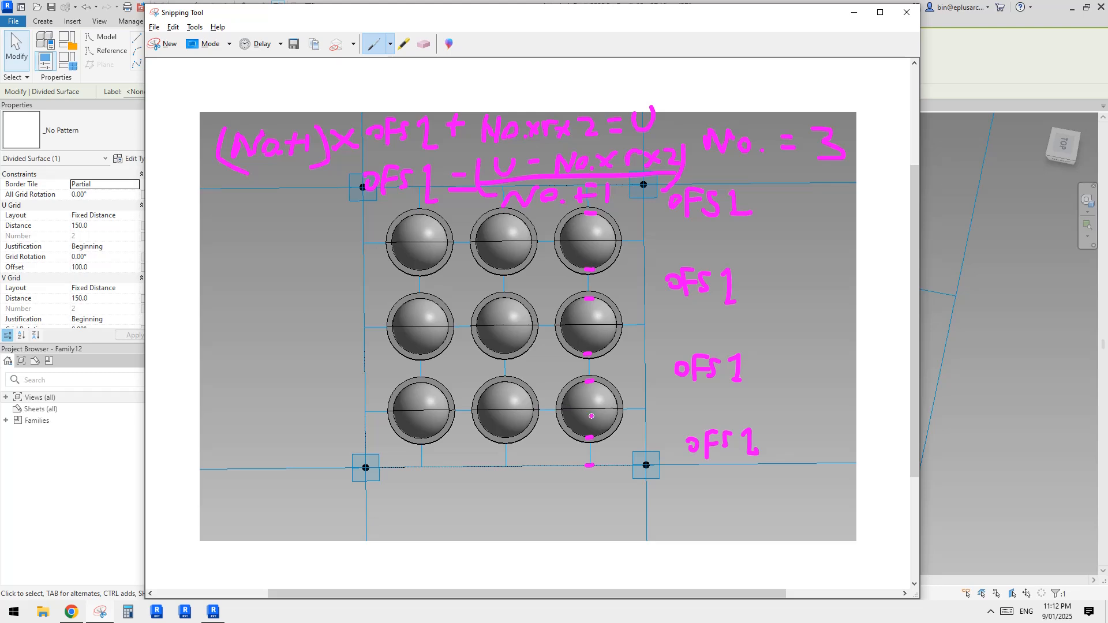
left_click_drag(540, 410, 563, 411)
mouse_move(553, 398)
left_mouse_down()
mouse_move(552, 477)
mouse_move(567, 466)
left_mouse_up()
left_click_drag(559, 460, 545, 476)
left_click_drag(561, 405, 546, 424)
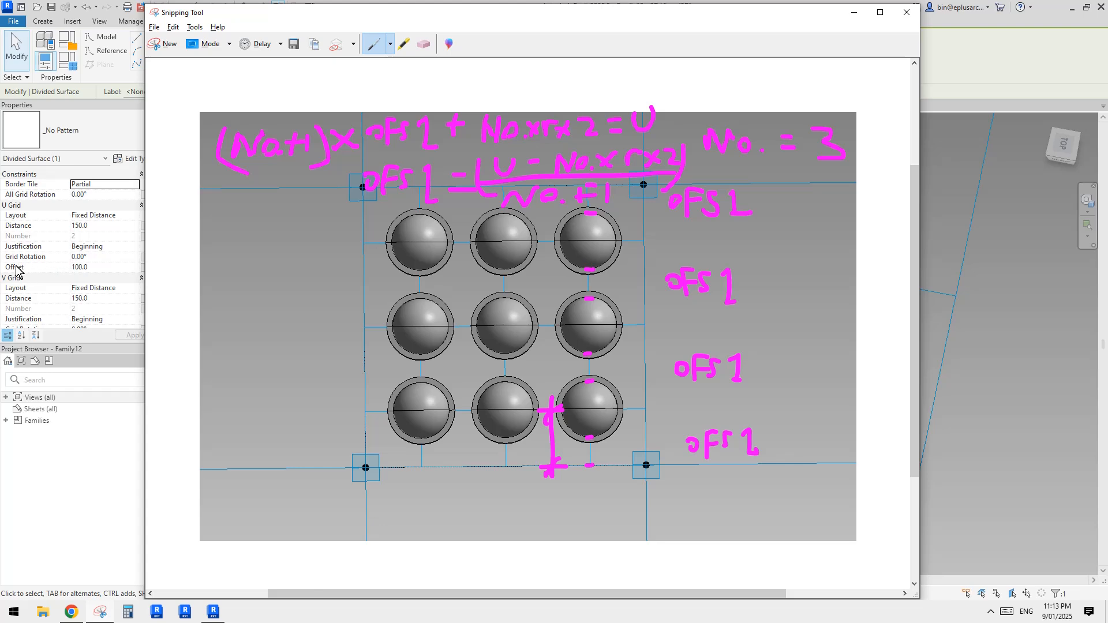
left_click(1037, 346)
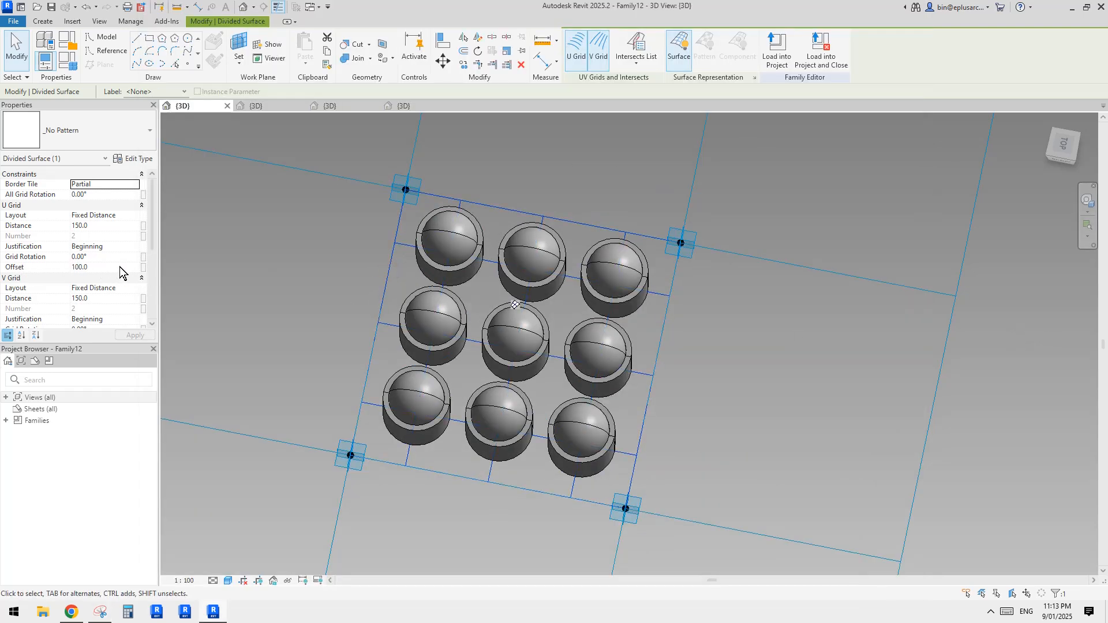
Associate the divided surface's U grid offset with a new instance family parameter named ofs2.
left_click(144, 268)
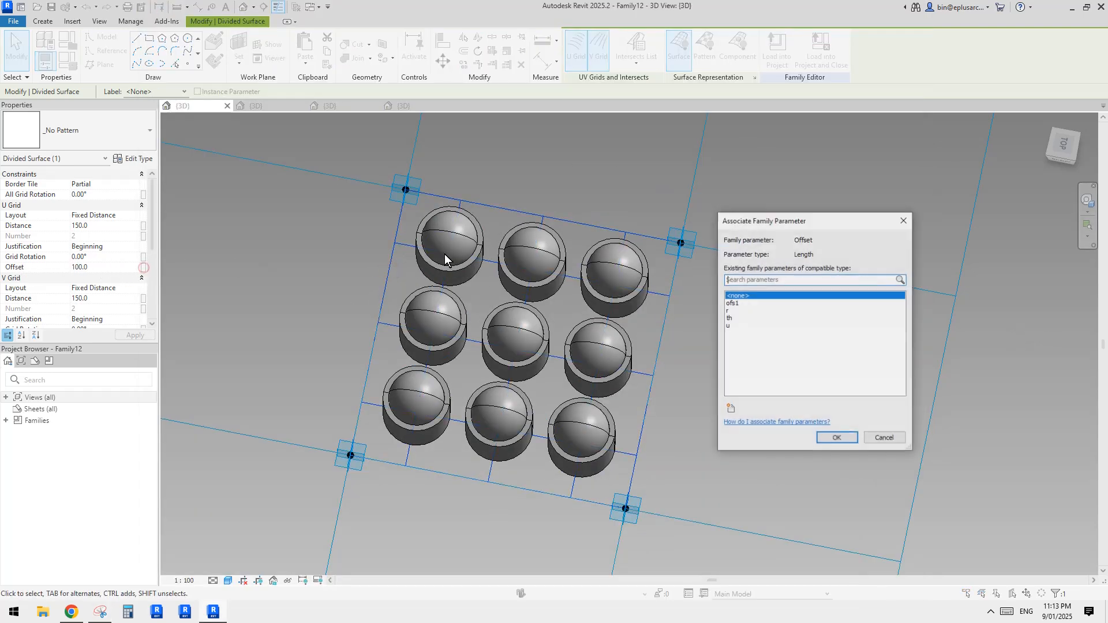
left_click(731, 409)
type("ofs2")
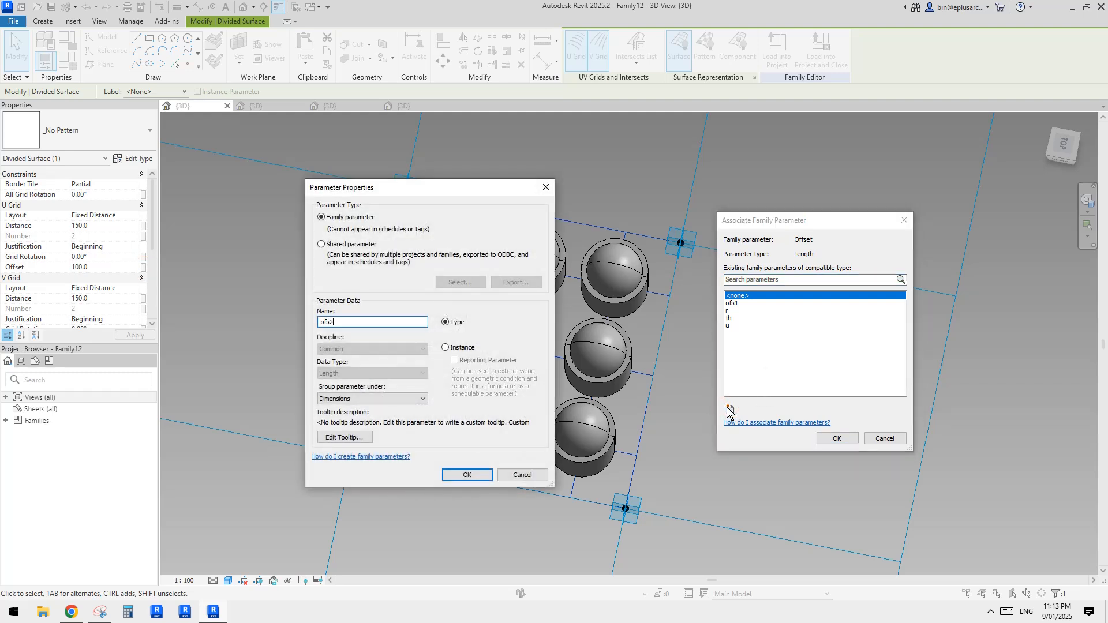
left_click(446, 349)
left_click(468, 474)
left_click(835, 439)
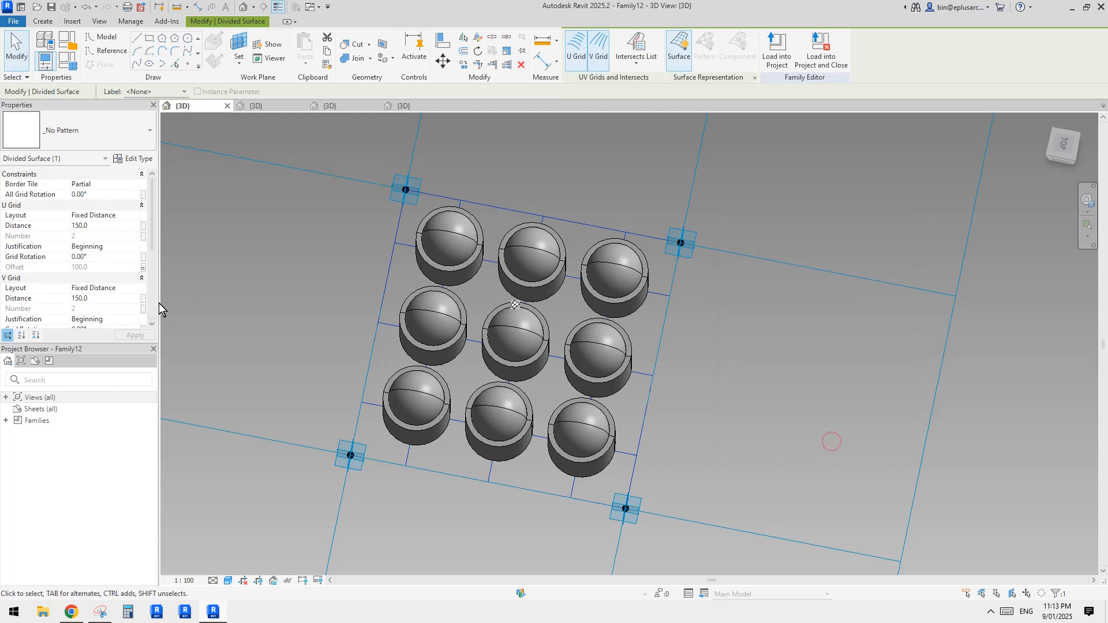
Associate the divided surface's V grid offset with the existing ofs2 family parameter.
scroll(153, 236, "down", 3)
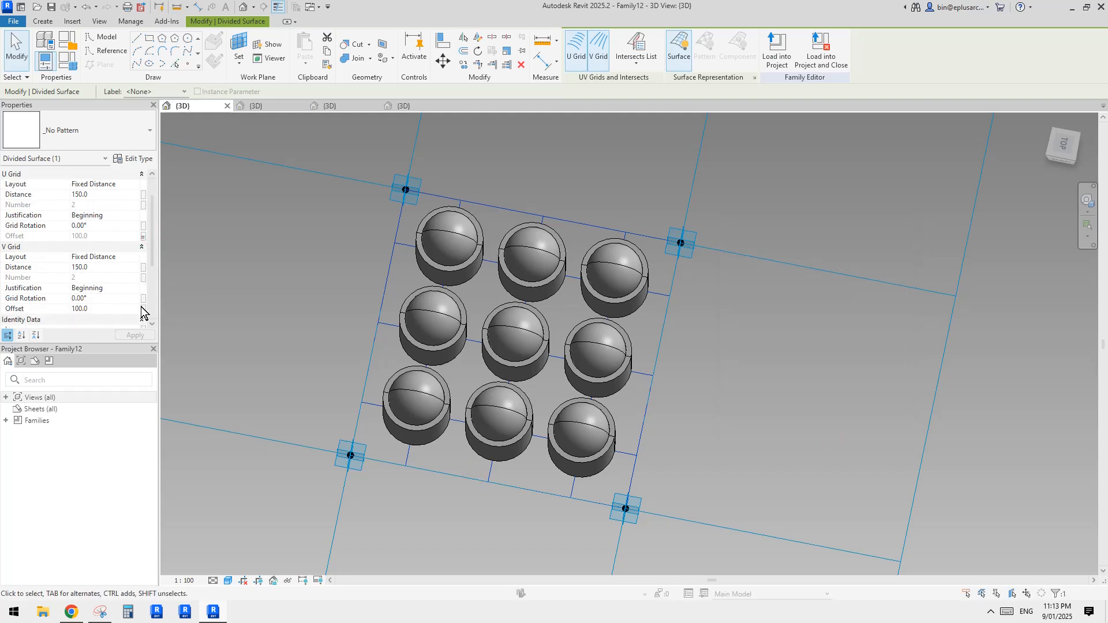
left_click(143, 310)
left_click(734, 311)
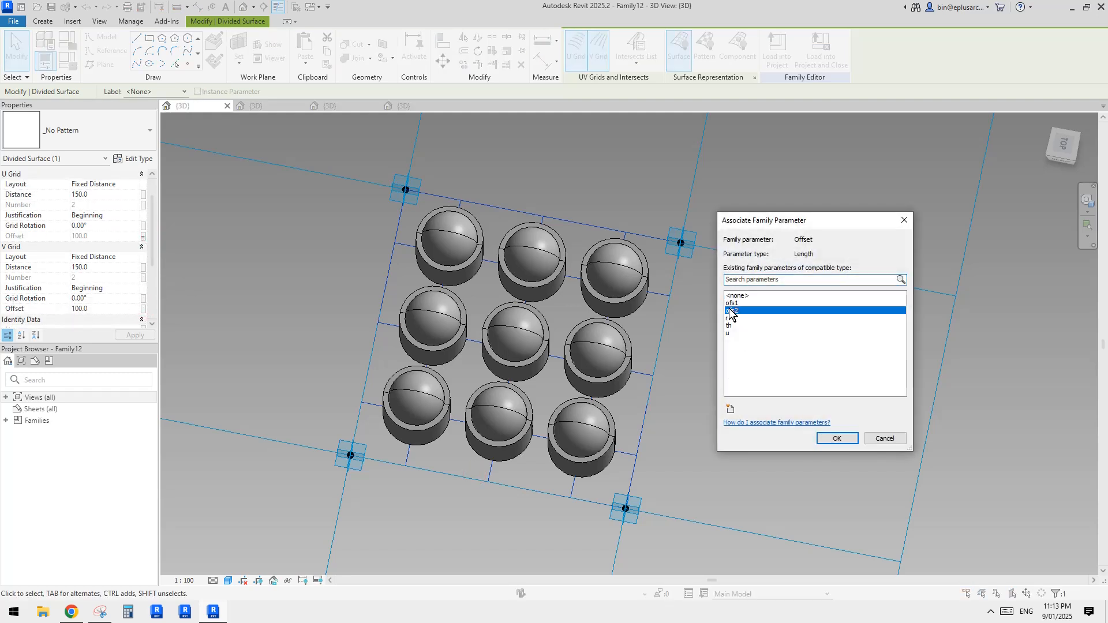
left_click(835, 438)
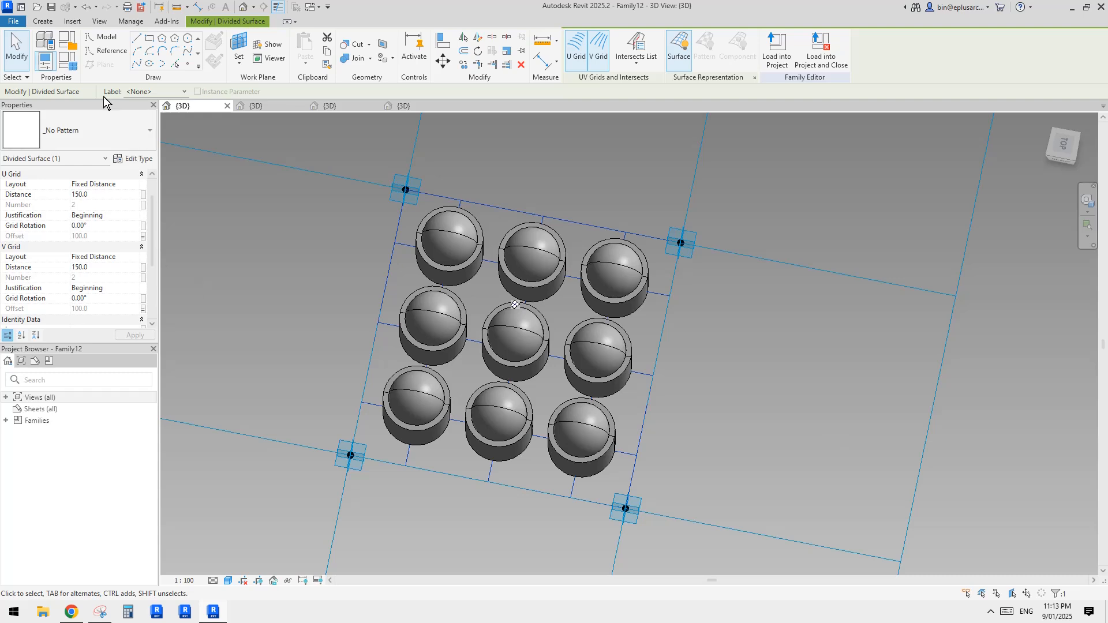
Set the formula of the ofs2 family parameter to ofs1+r, checking it against the annotated sketch, and apply it.
left_click(71, 64)
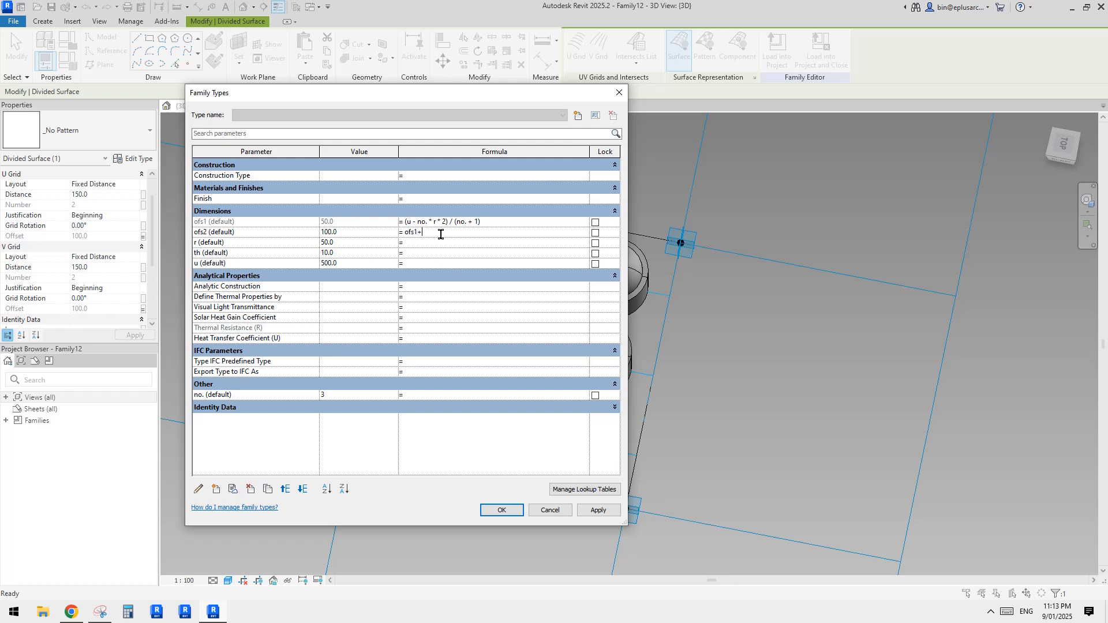
left_click(106, 610)
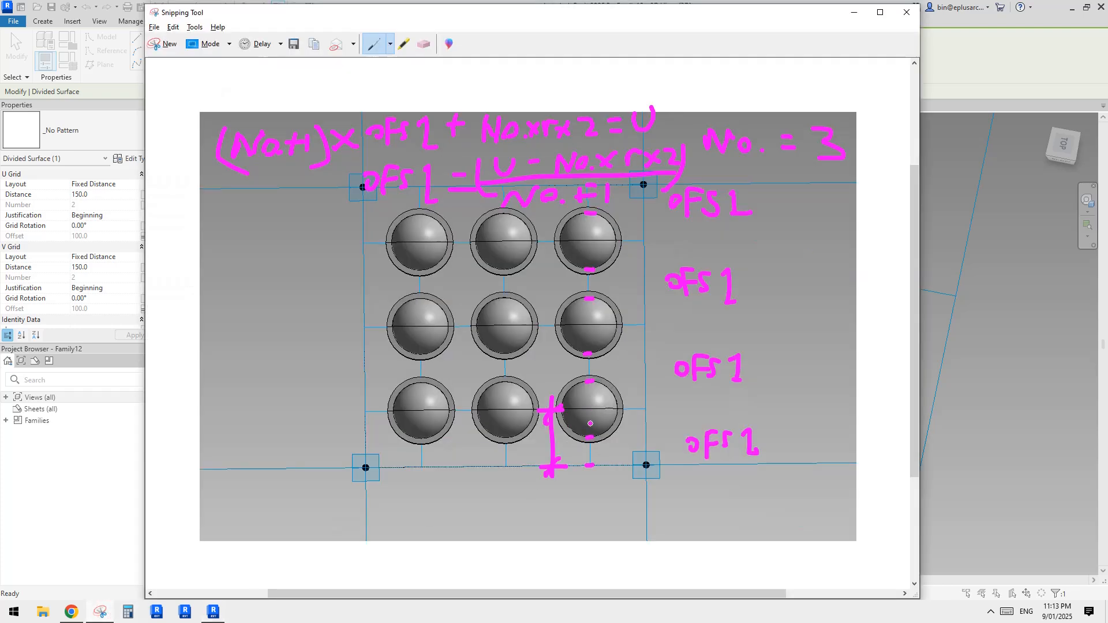
left_click(214, 613)
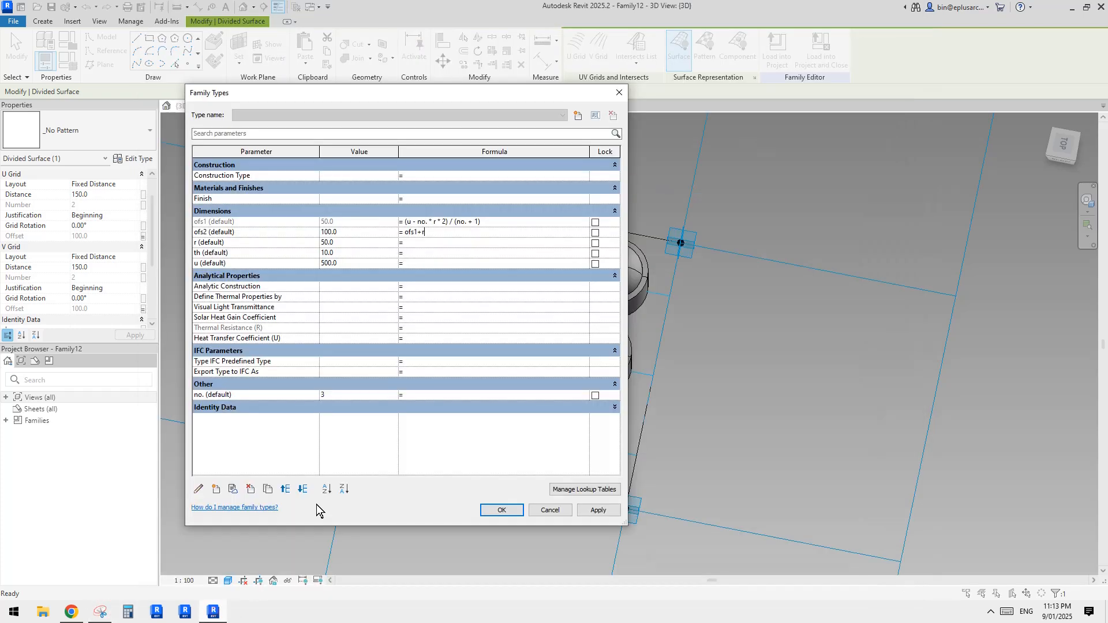
left_click(600, 510)
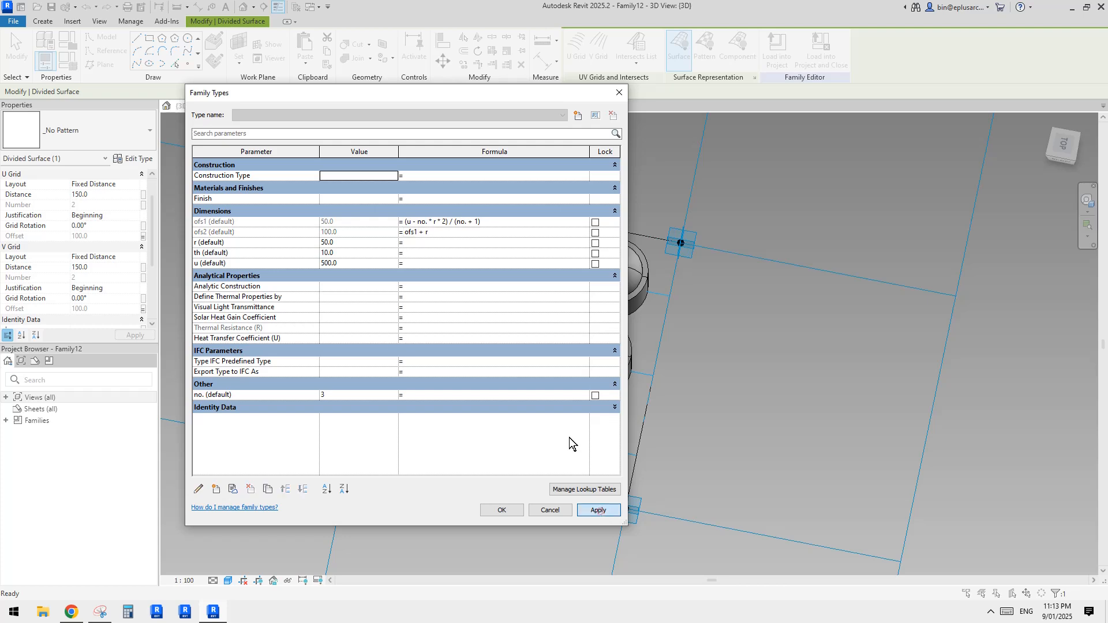
Set the r family parameter to 40 to test the sphere spacing and accept the family types.
left_click_drag(440, 97, 864, 122)
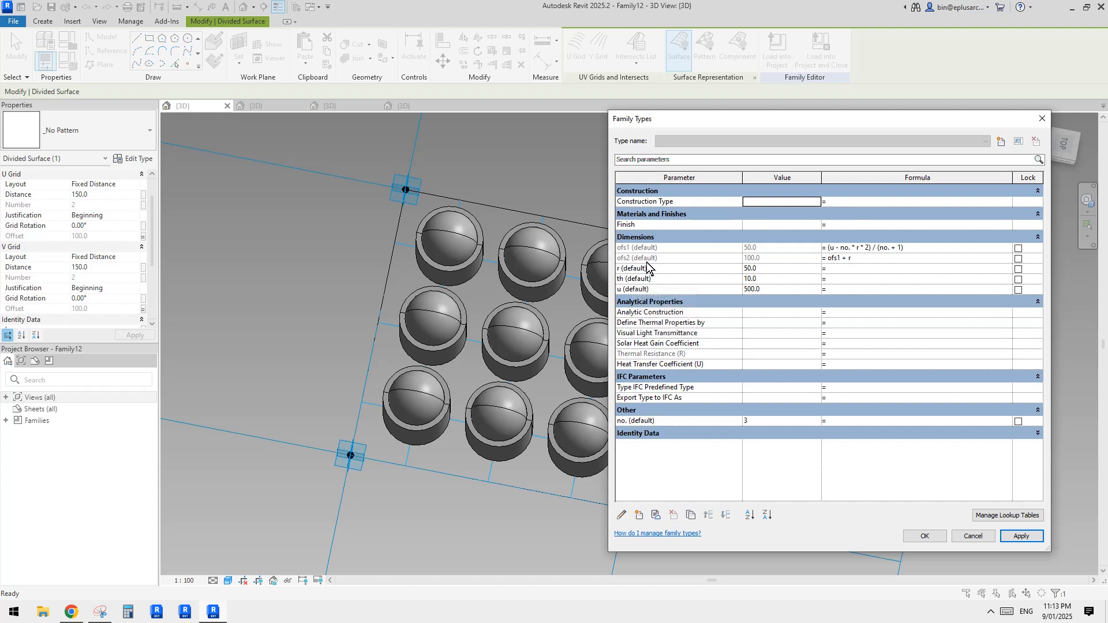
left_click(782, 270)
type("4")
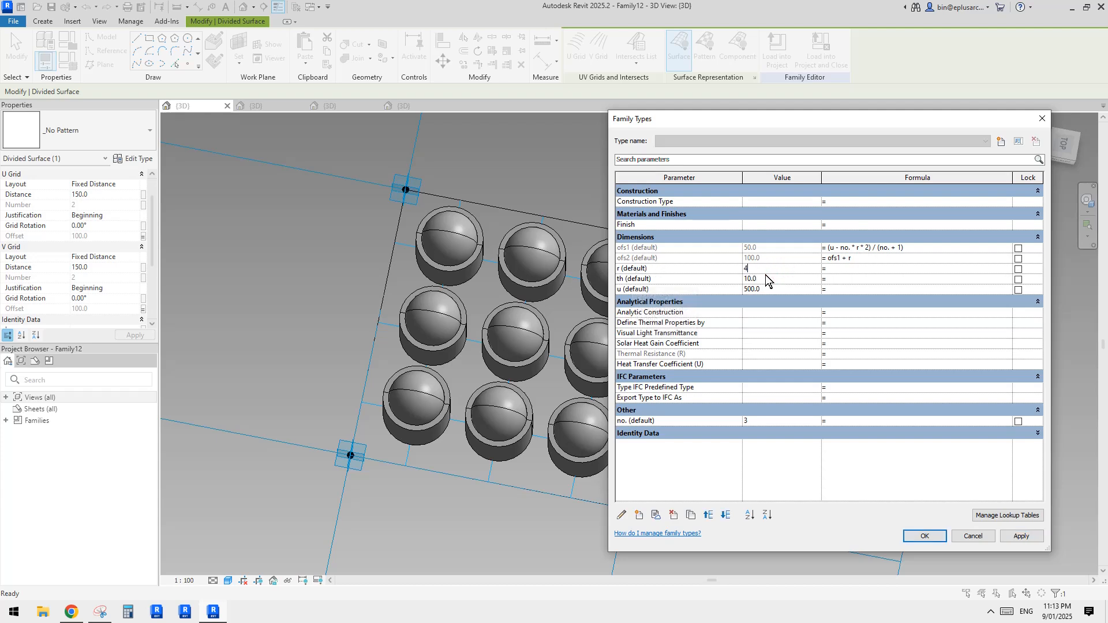
type("0")
left_click(1021, 537)
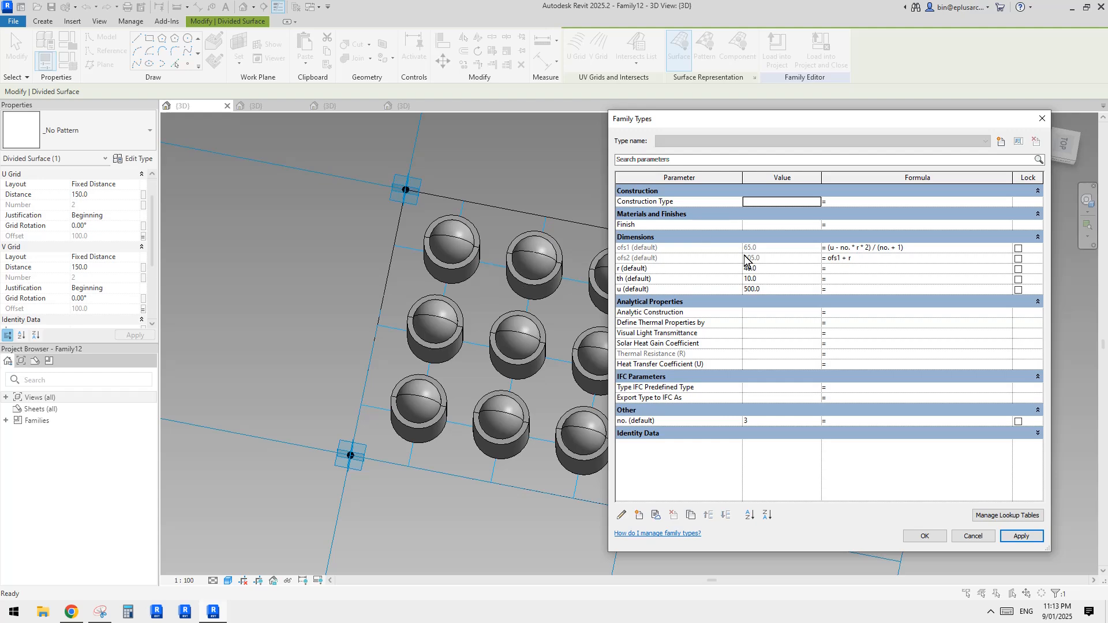
left_click(924, 536)
Set the r family parameter to 30 and apply it to test the sphere spacing from above.
middle_click_drag(664, 438, 196, 107, "shift")
left_click(77, 59)
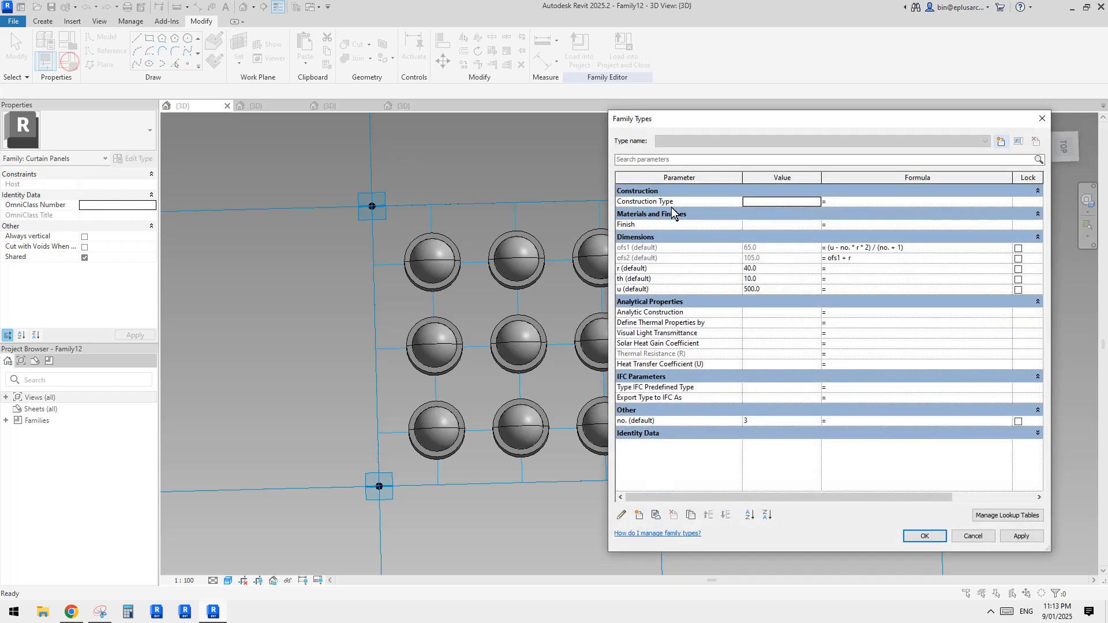
left_click(773, 269)
type("30")
left_click(1022, 536)
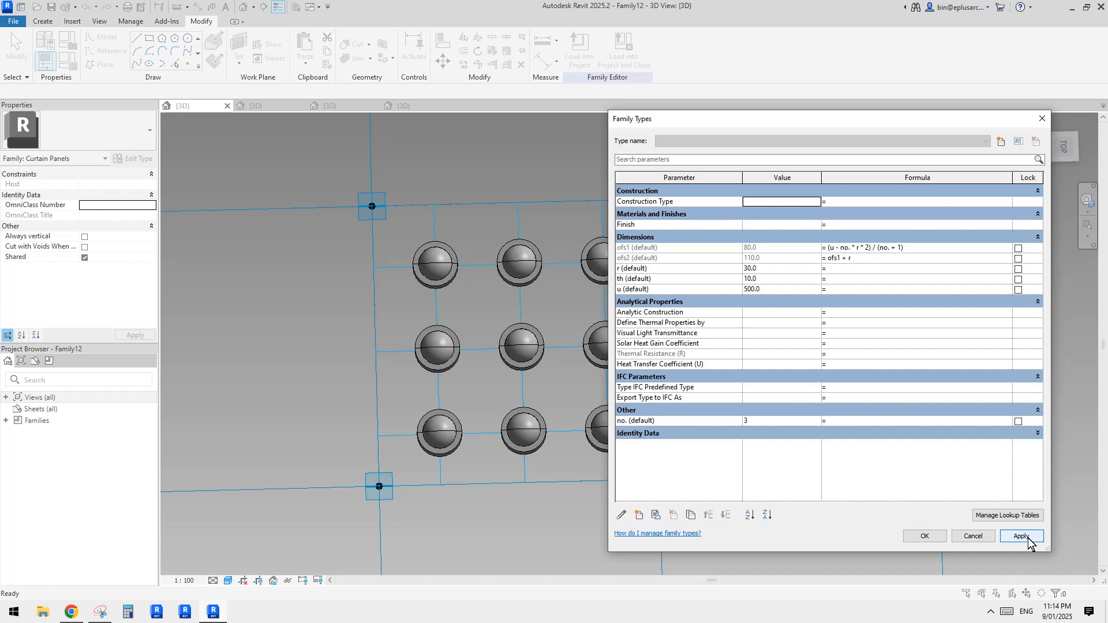
Set the r family parameter to 50 and accept the family types.
left_click(771, 269)
type("5")
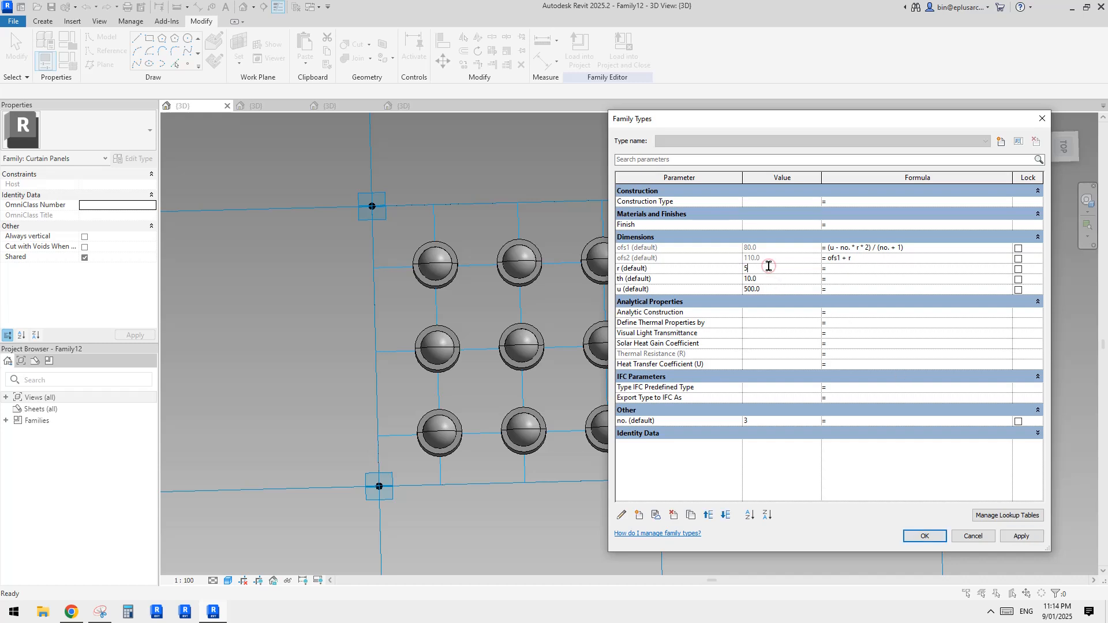
type("0")
left_click(1023, 536)
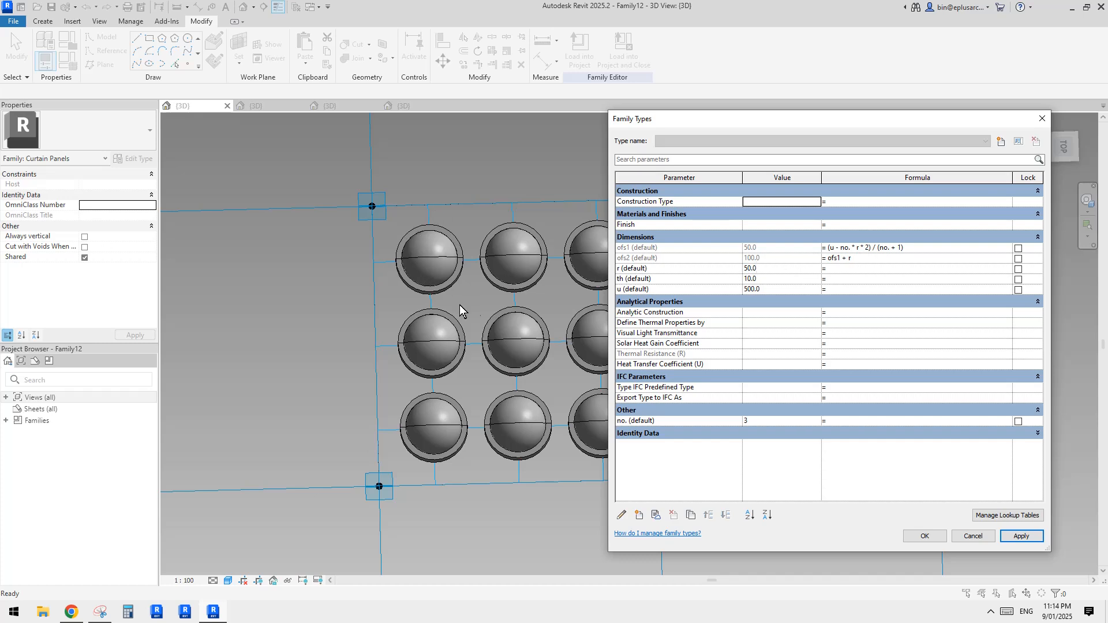
left_click(924, 536)
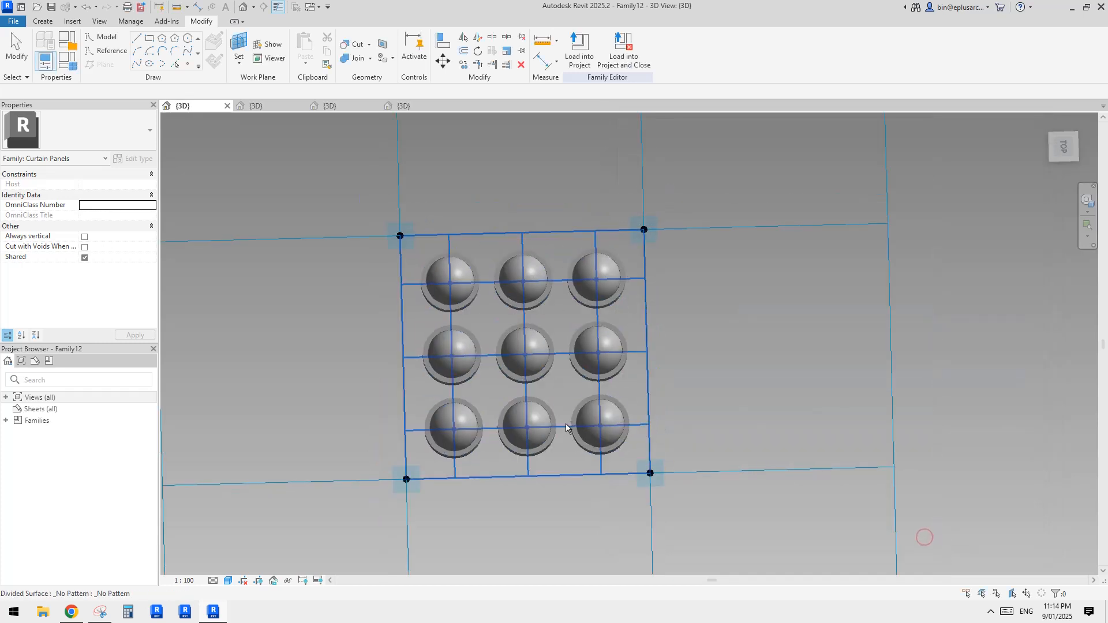
Select the divided surface and mark the gaps between the upper and middle sphere rows on the Snipping Tool sketch.
scroll(426, 436, "up", 5)
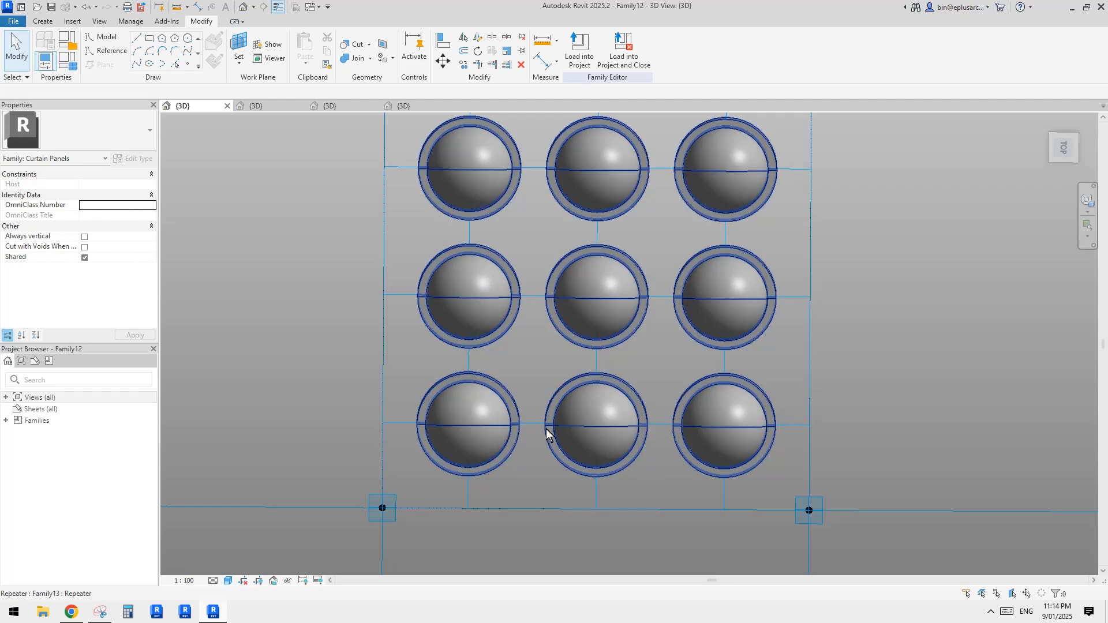
scroll(553, 425, "down", 2)
middle_click_drag(550, 395, 413, 280, "shift")
left_click(413, 281)
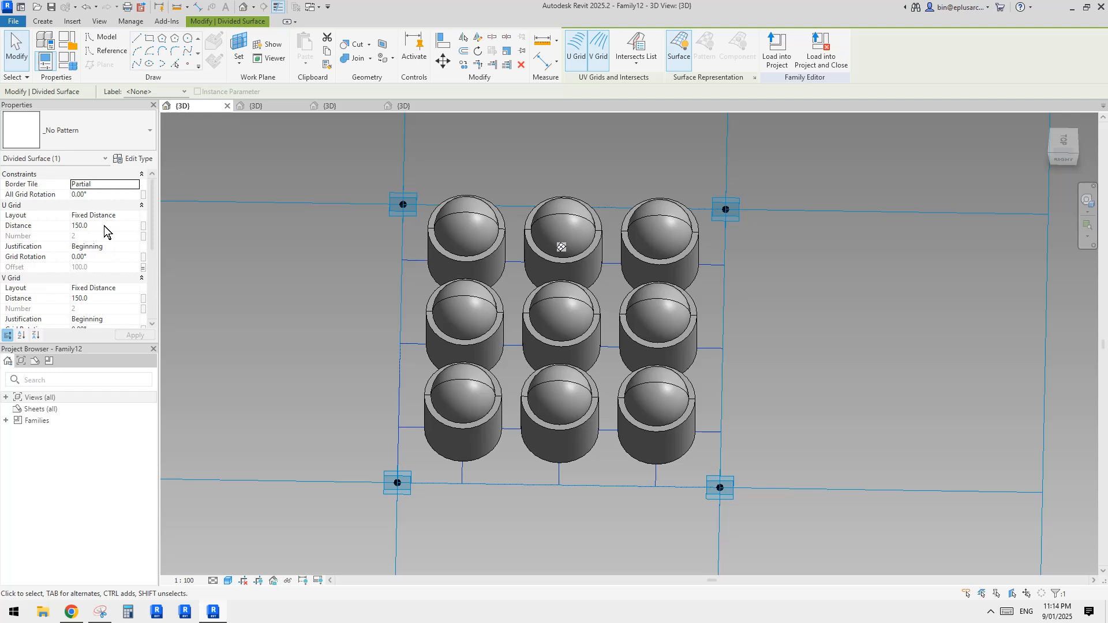
left_click(106, 610)
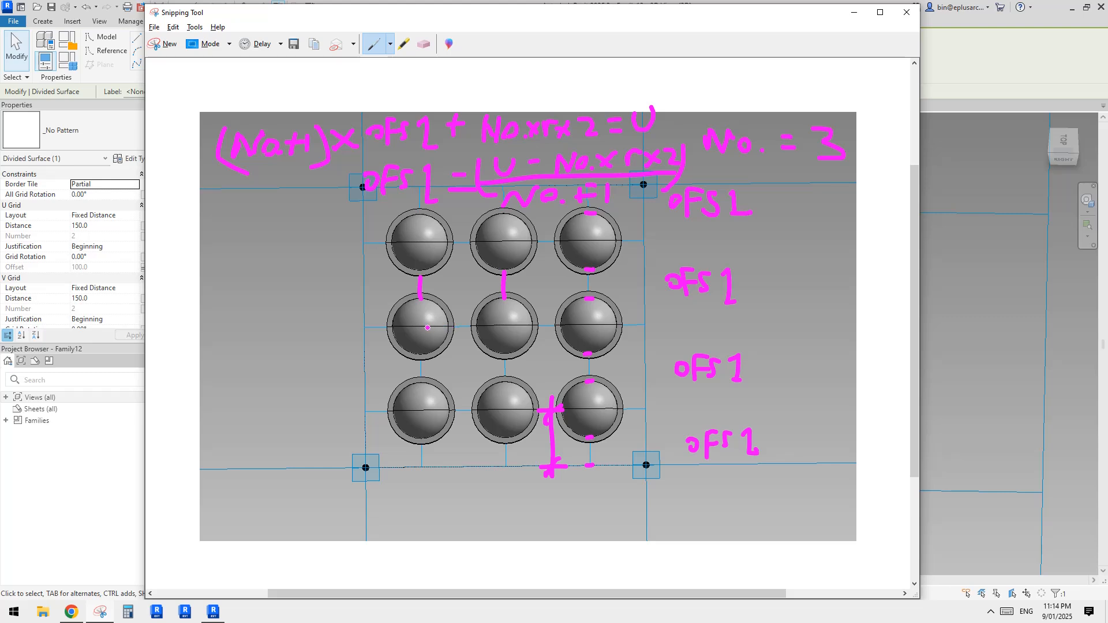
left_click(1001, 287)
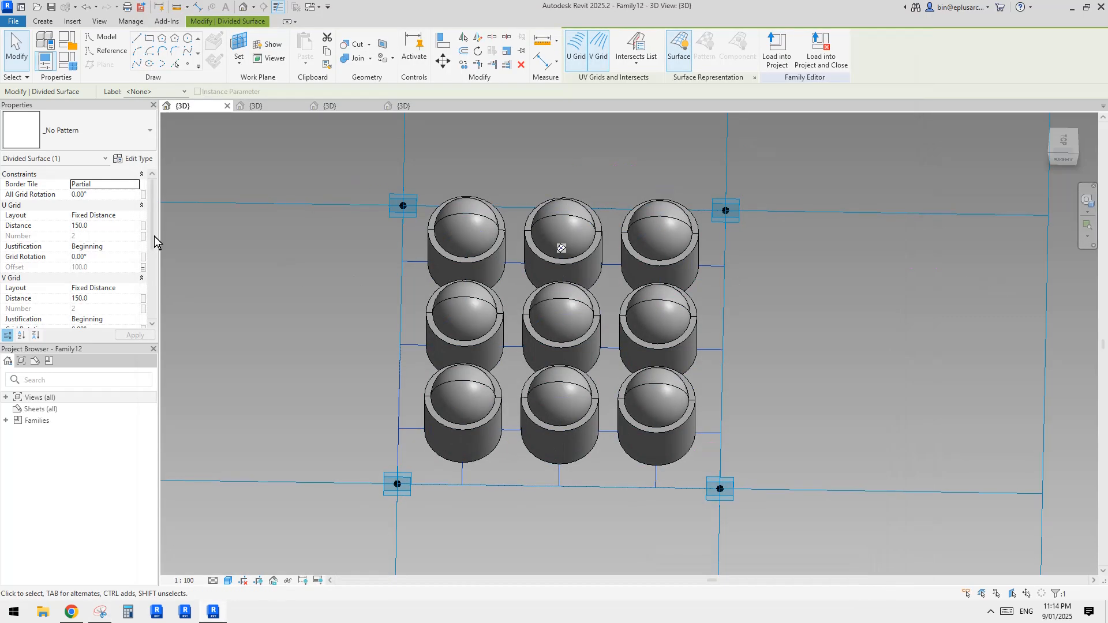
Associate the divided surface's U grid distance with a new instance family parameter named dis.
left_click(142, 226)
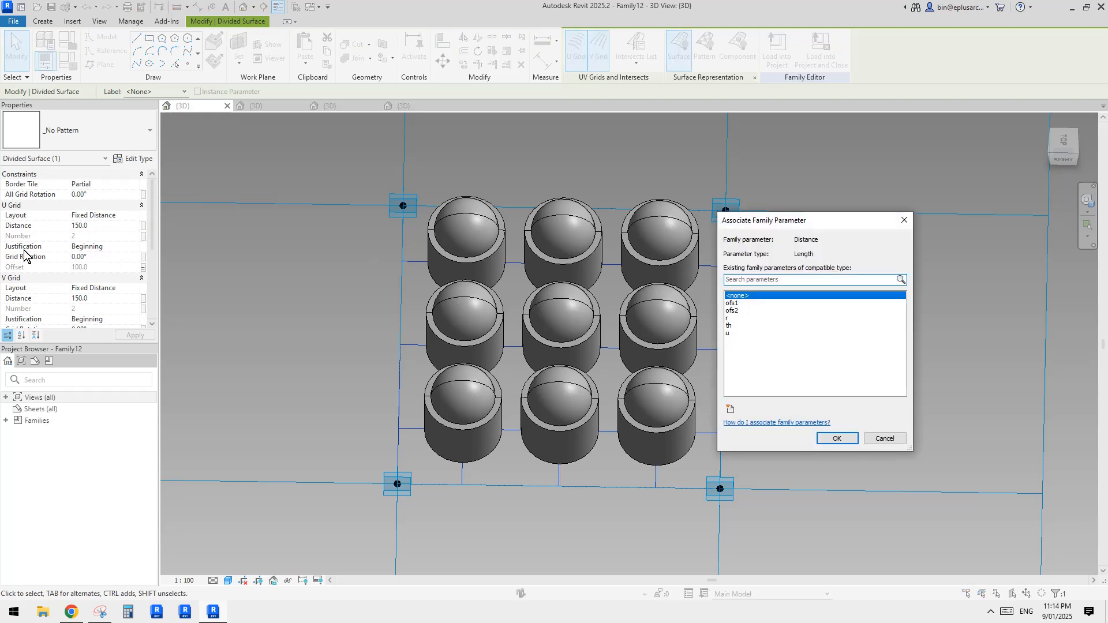
left_click(731, 408)
type("dis")
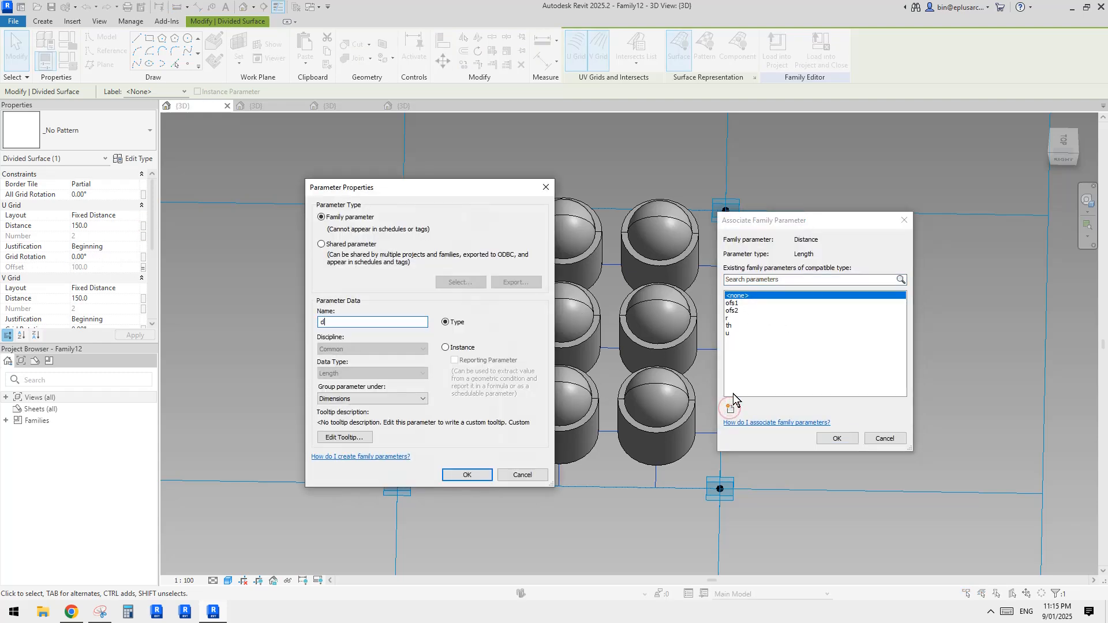
left_click(460, 348)
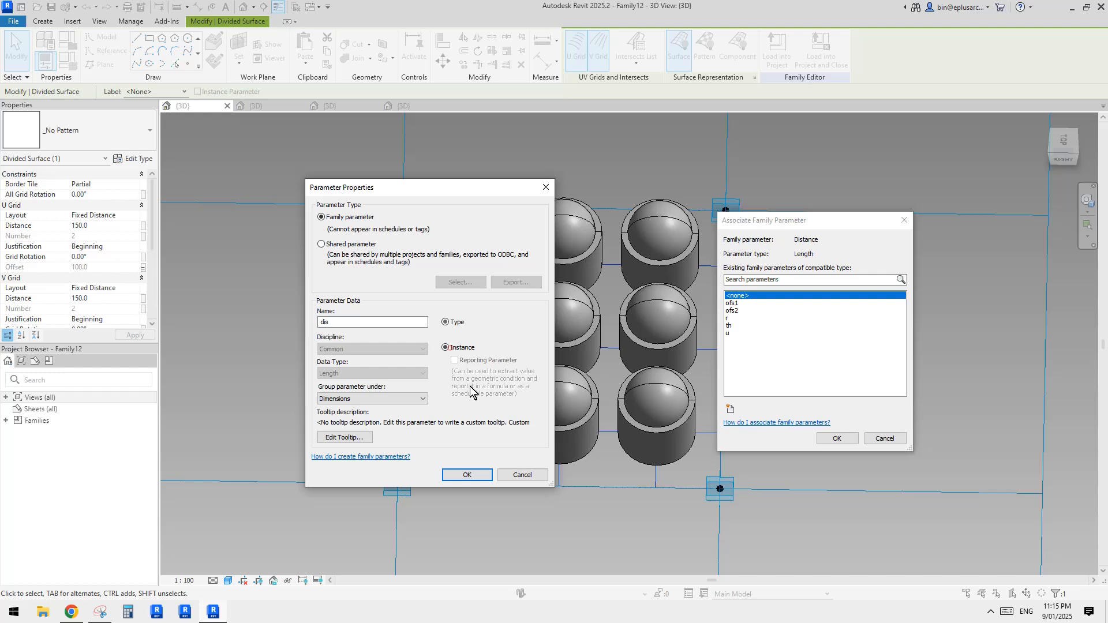
left_click(468, 475)
left_click(837, 438)
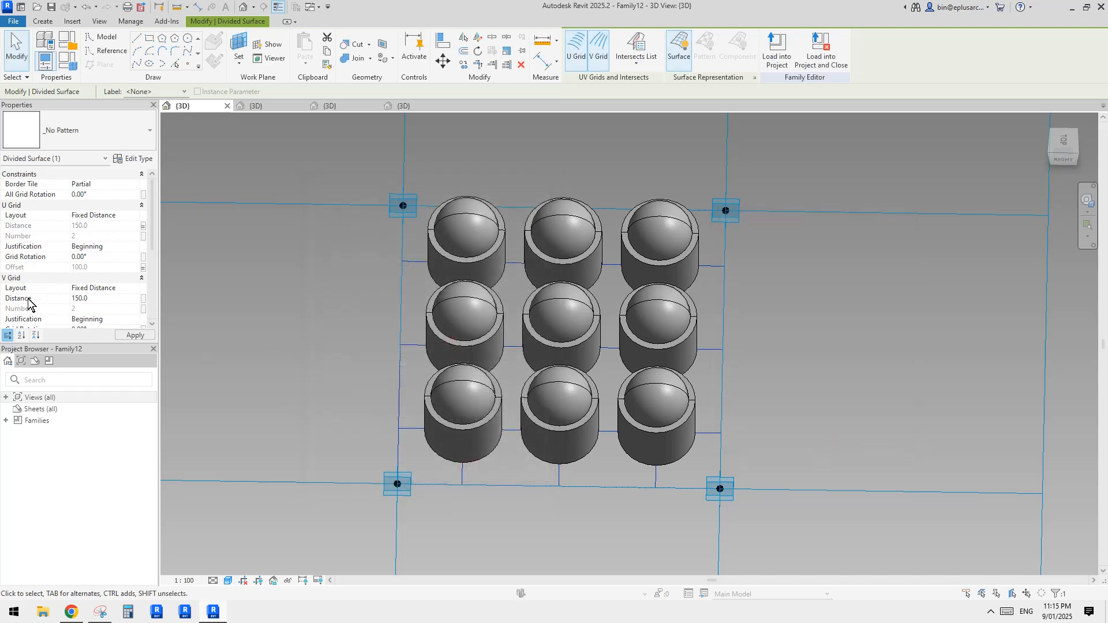
Associate the divided surface's V grid distance with the existing dis family parameter.
left_click(144, 298)
left_click(729, 303)
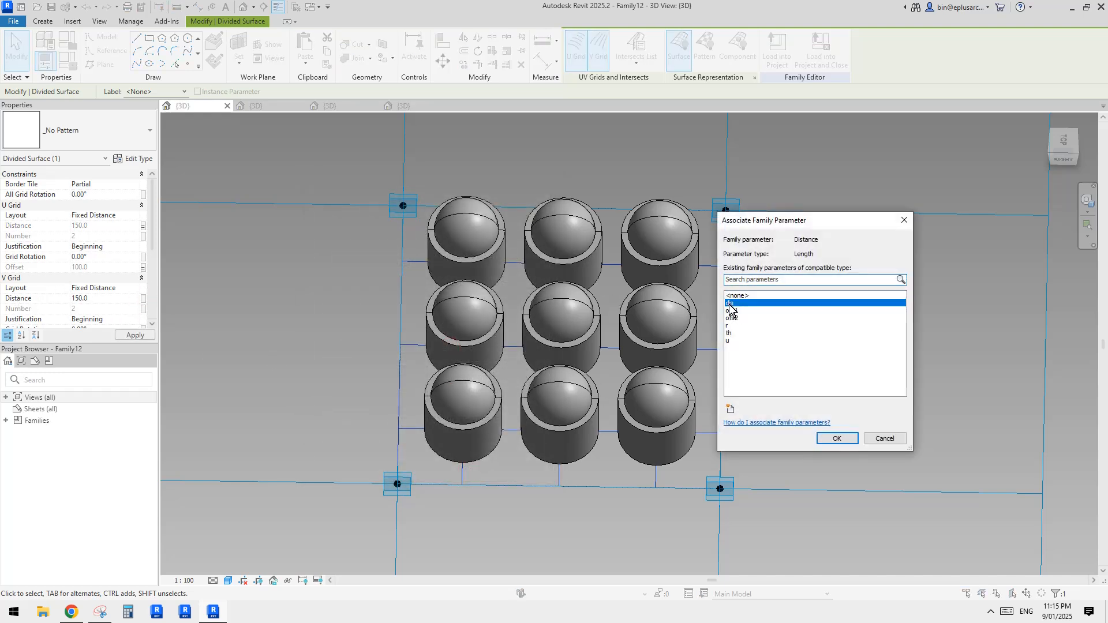
left_click(837, 439)
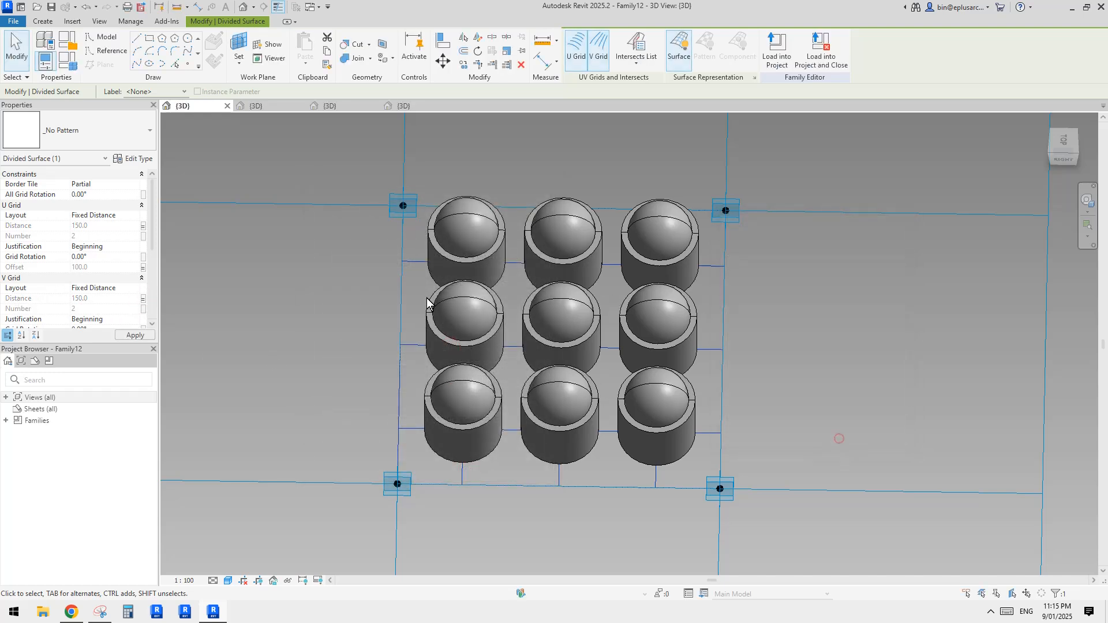
Give the dis family parameter the formula ofs1+r*2 and accept the family types.
left_click(67, 61)
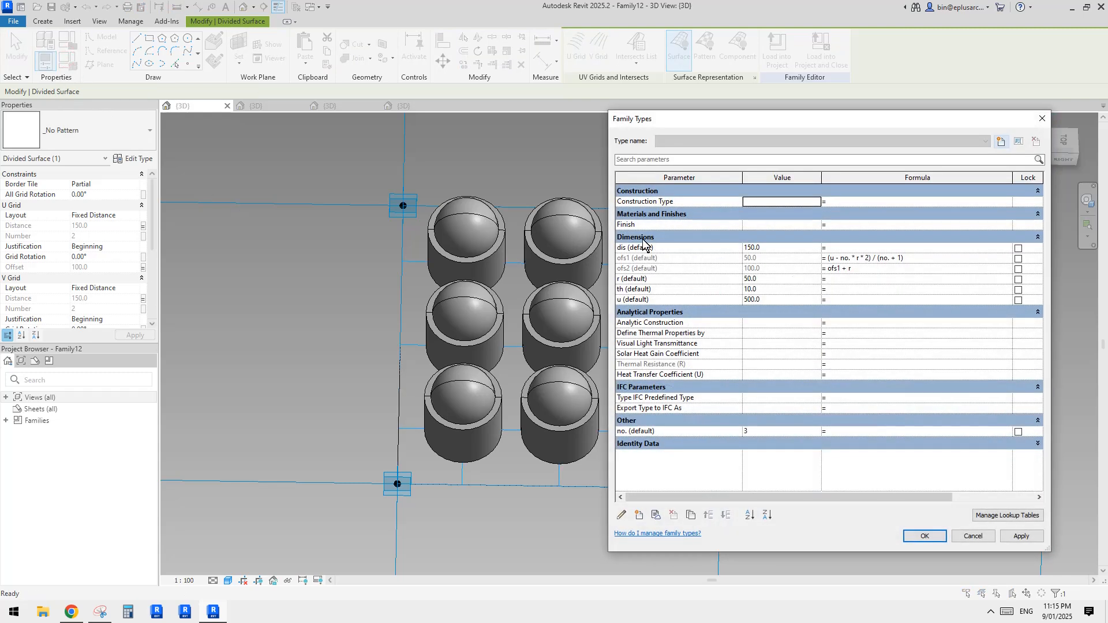
left_click(847, 248)
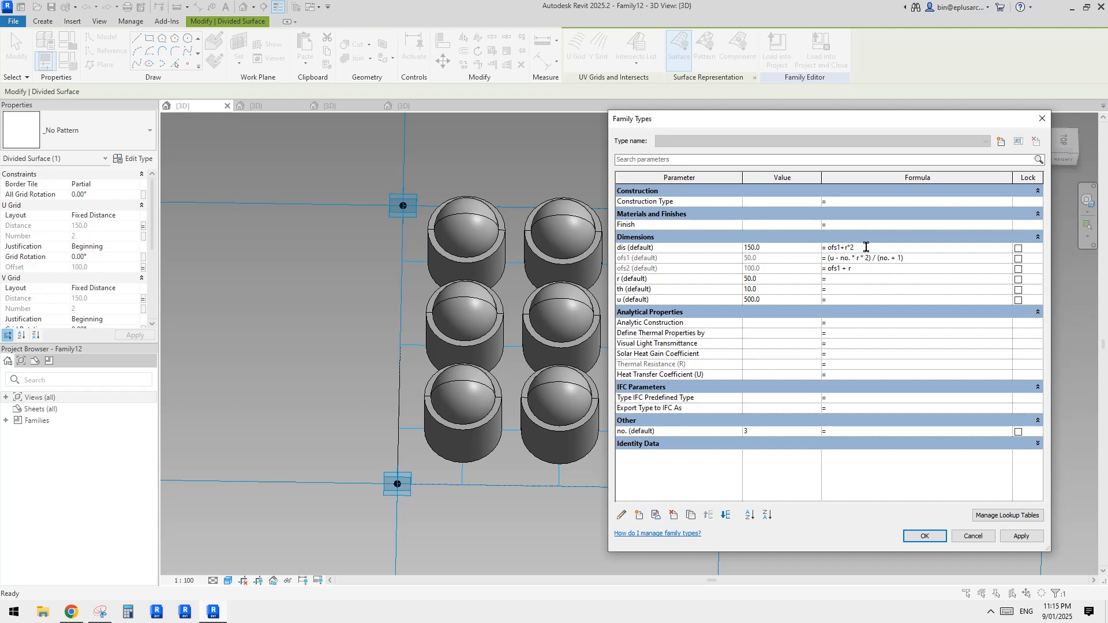
left_click(872, 265)
left_click(870, 247)
left_click(922, 536)
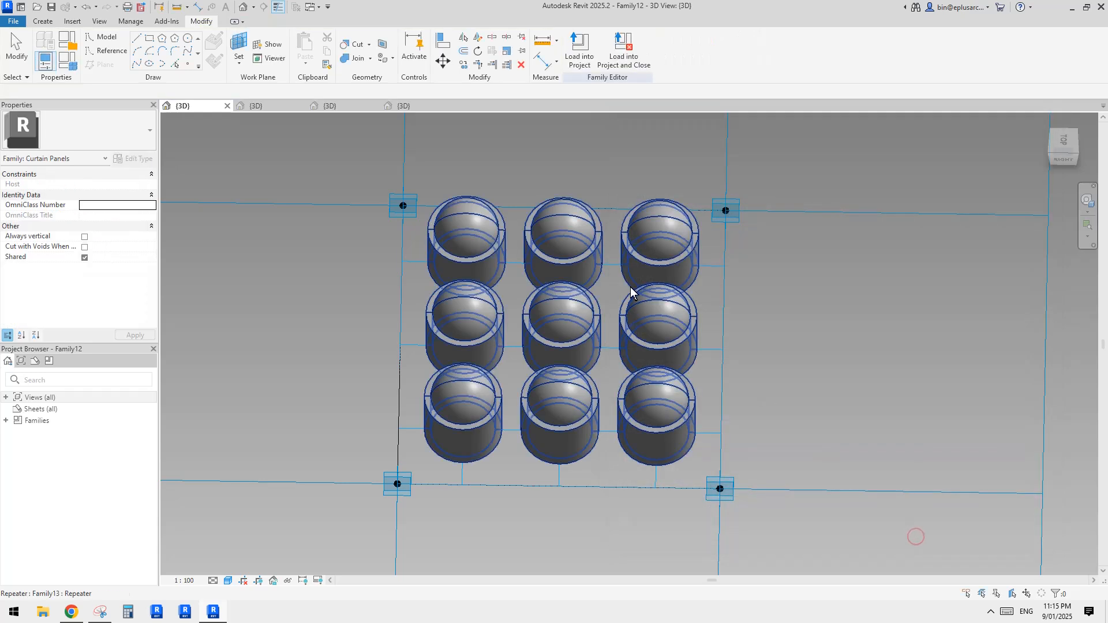
Set the r family parameter to 30 and apply it to test the formula-driven spacing.
middle_click_drag(593, 348, 664, 369, "shift")
left_click(68, 60)
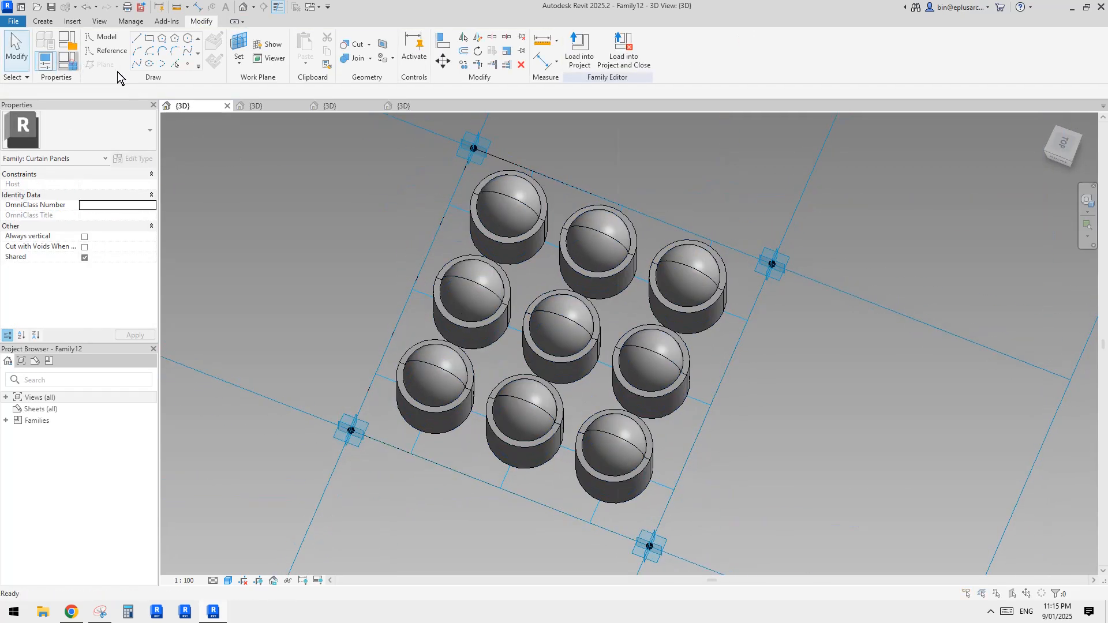
left_click_drag(724, 119, 829, 130)
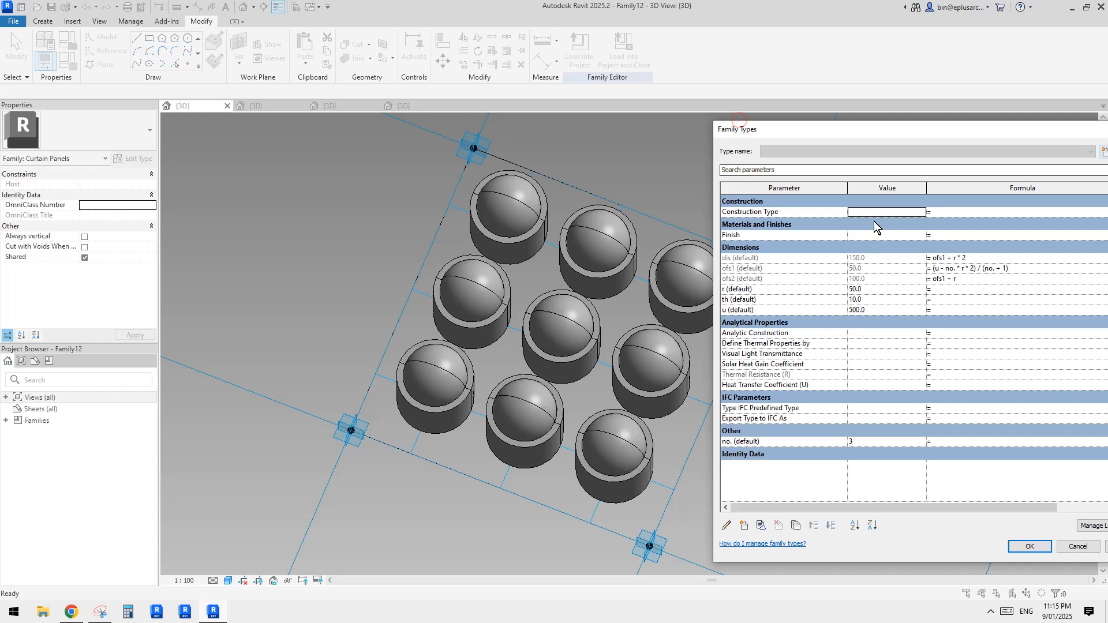
left_click(881, 291)
type("30")
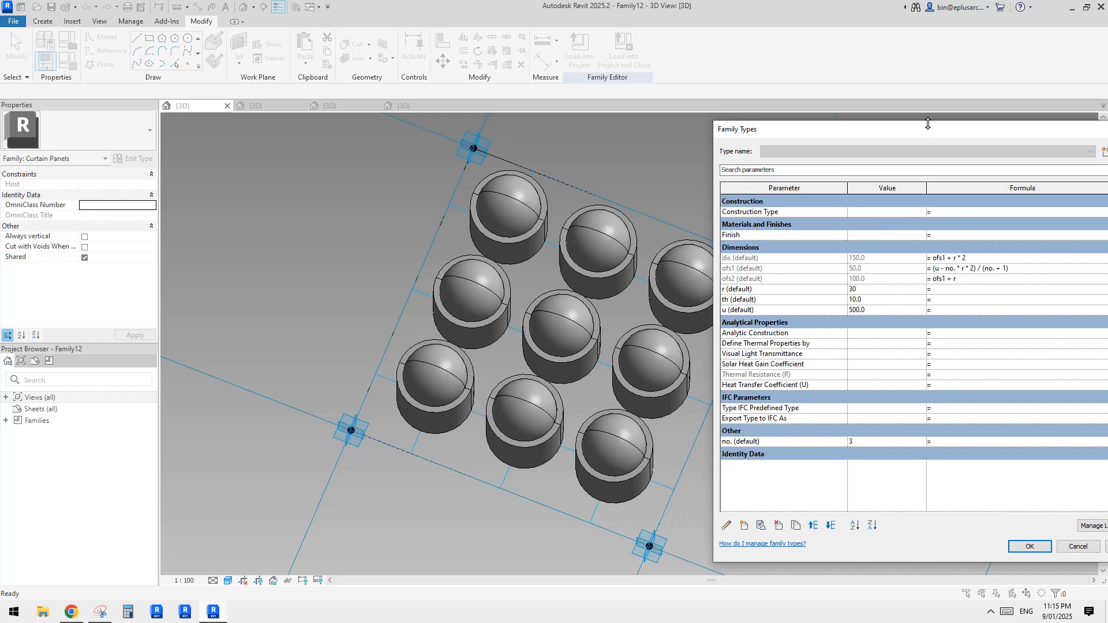
left_click_drag(929, 124, 910, 116)
left_click(1099, 541)
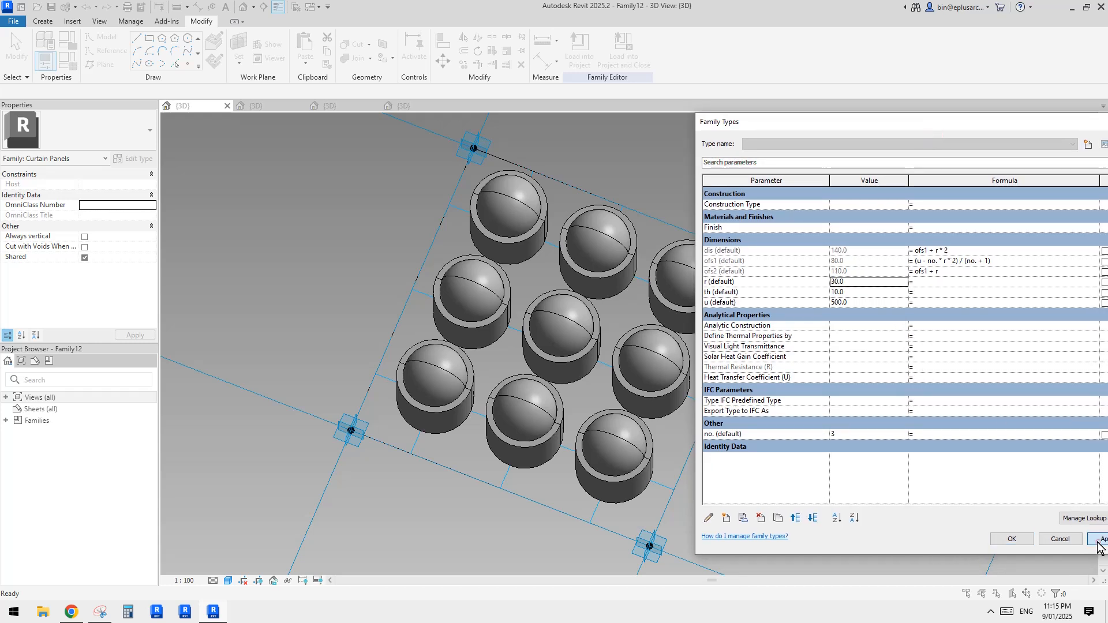
Set the u family parameter to 300 and accept the family types.
left_click(855, 304)
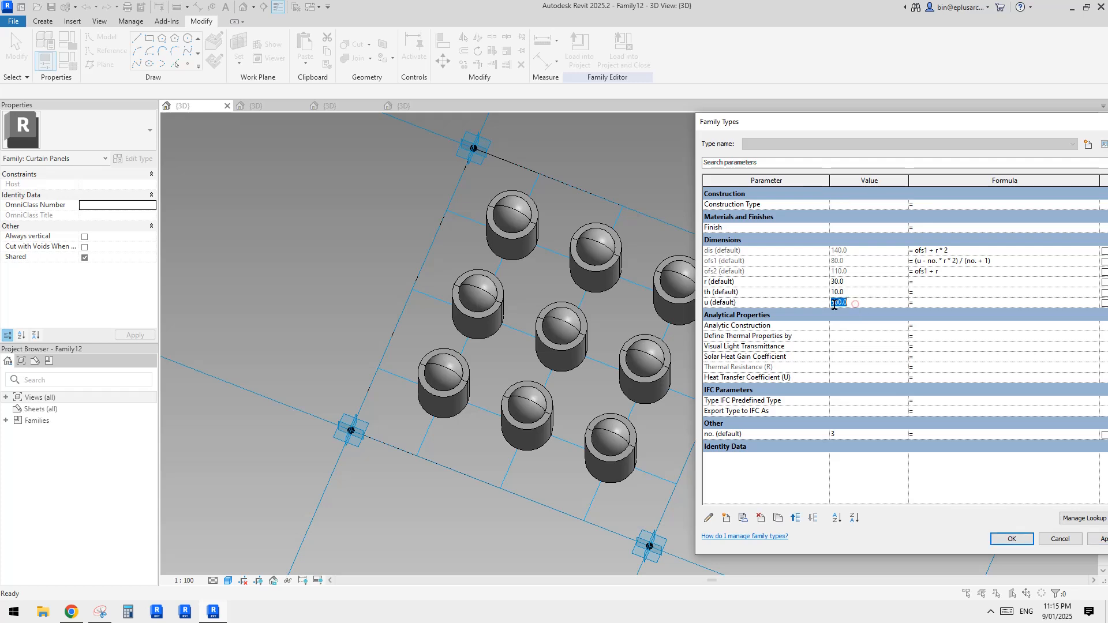
left_click(836, 306)
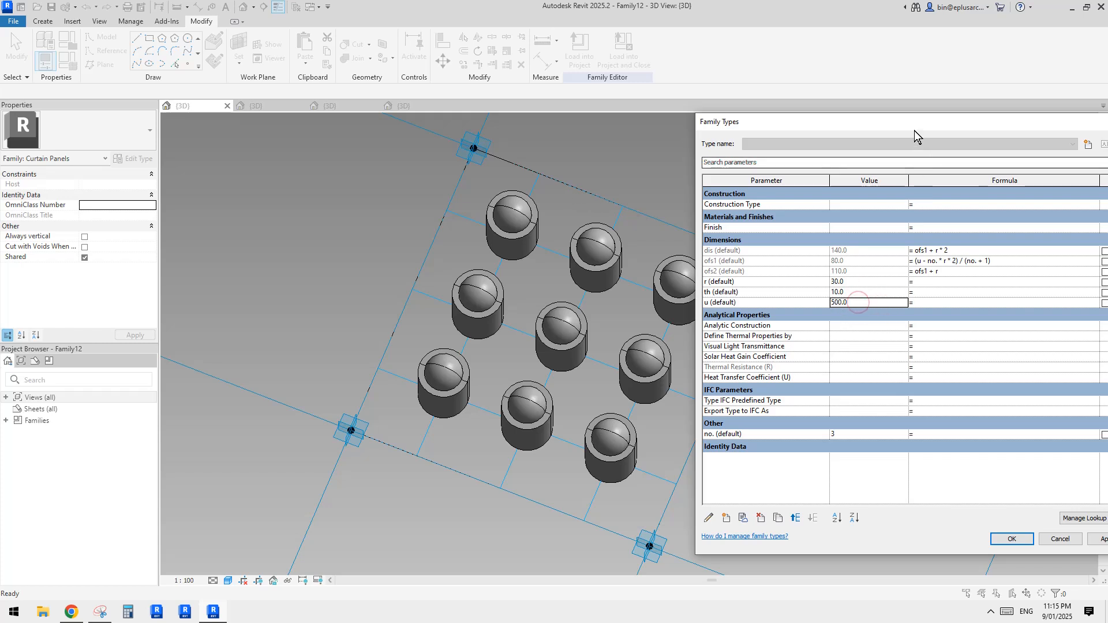
left_click_drag(914, 130, 876, 130)
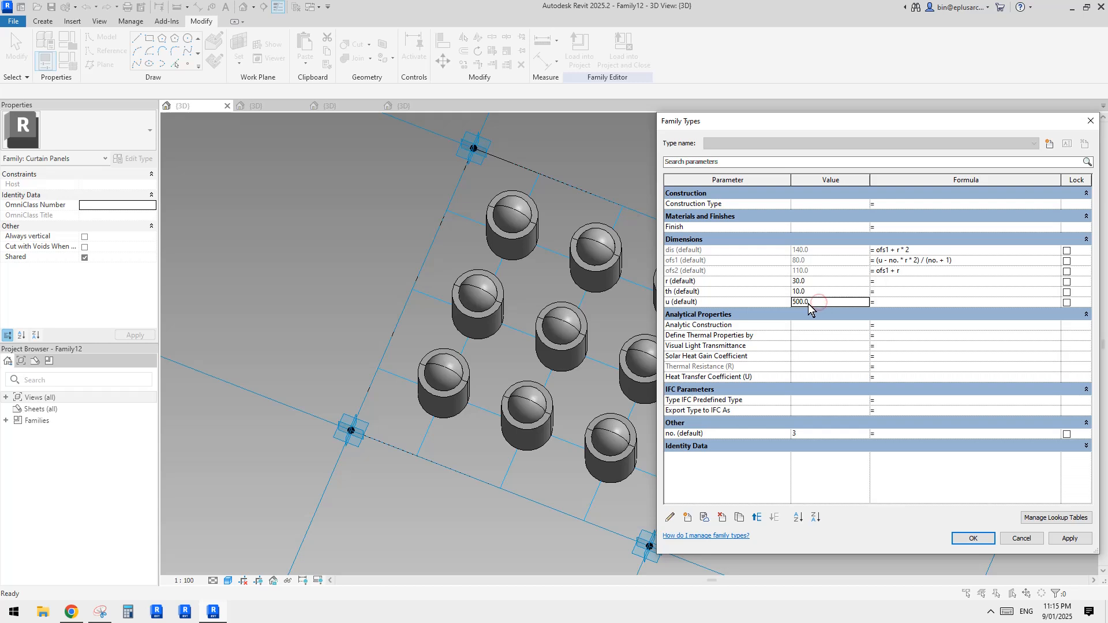
left_click_drag(889, 121, 872, 131)
double_click(832, 310)
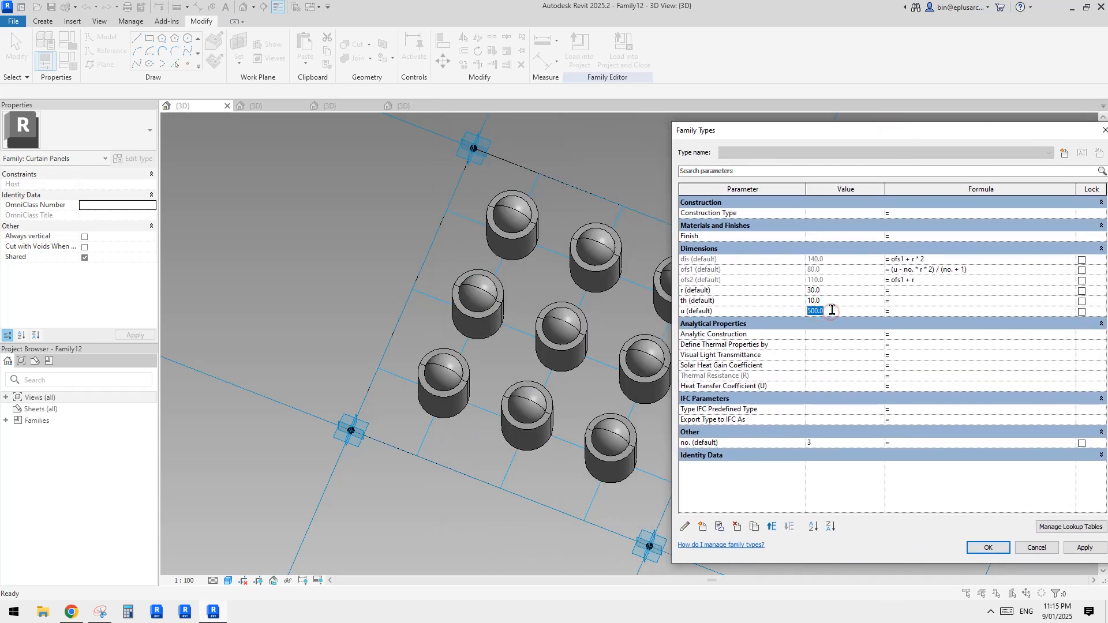
type("300")
left_click(1085, 548)
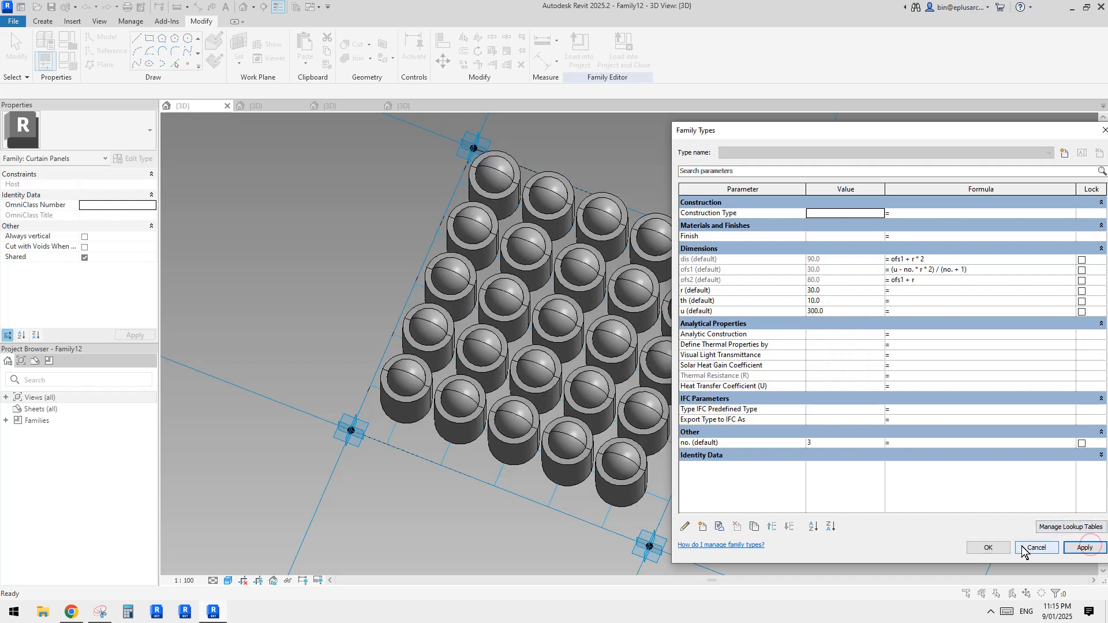
left_click(989, 548)
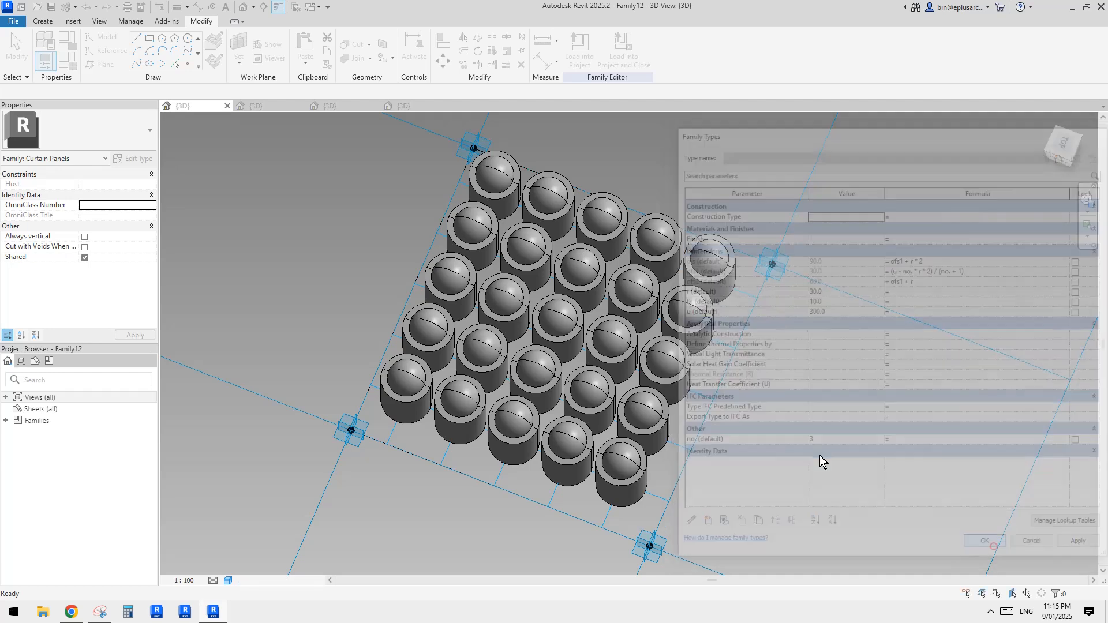
Set both the horizontal and vertical spacing of the tile pattern grid to 300.
scroll(709, 370, "down", 4)
middle_click_drag(709, 370, 790, 345, "shift")
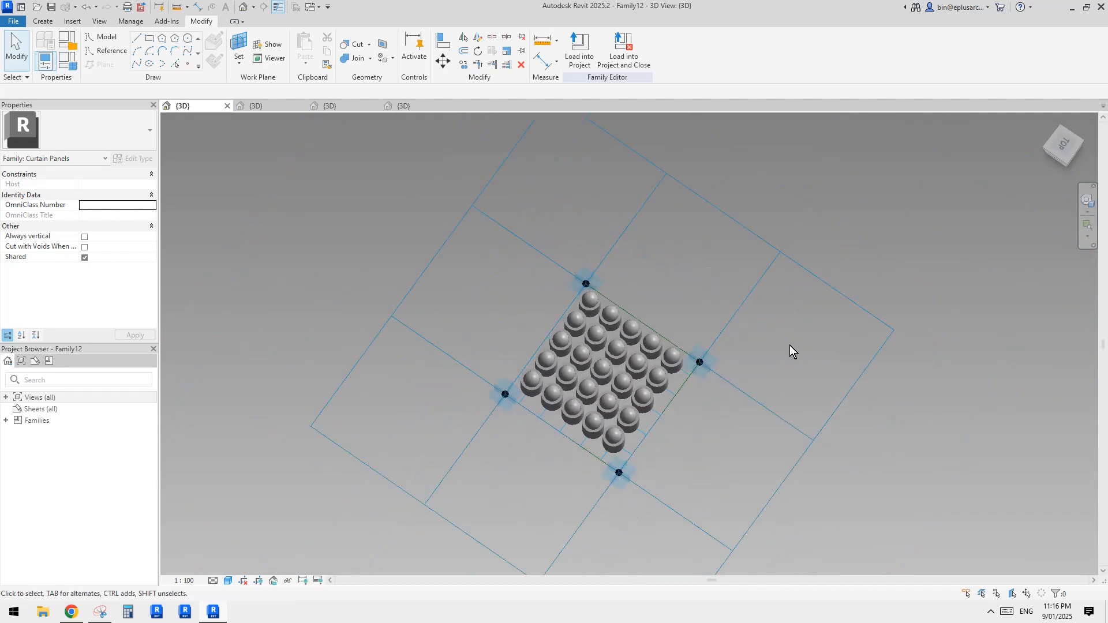
left_click(816, 278)
left_click(121, 186)
type("300")
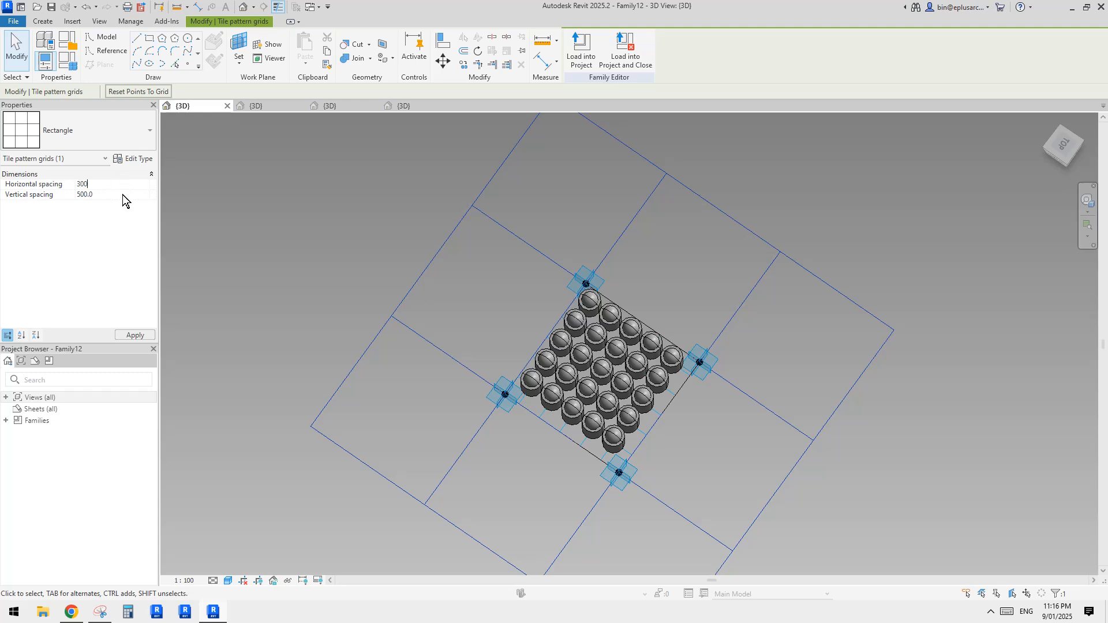
left_click(121, 196)
type("300")
scroll(717, 230, "down", 4)
left_click(718, 233)
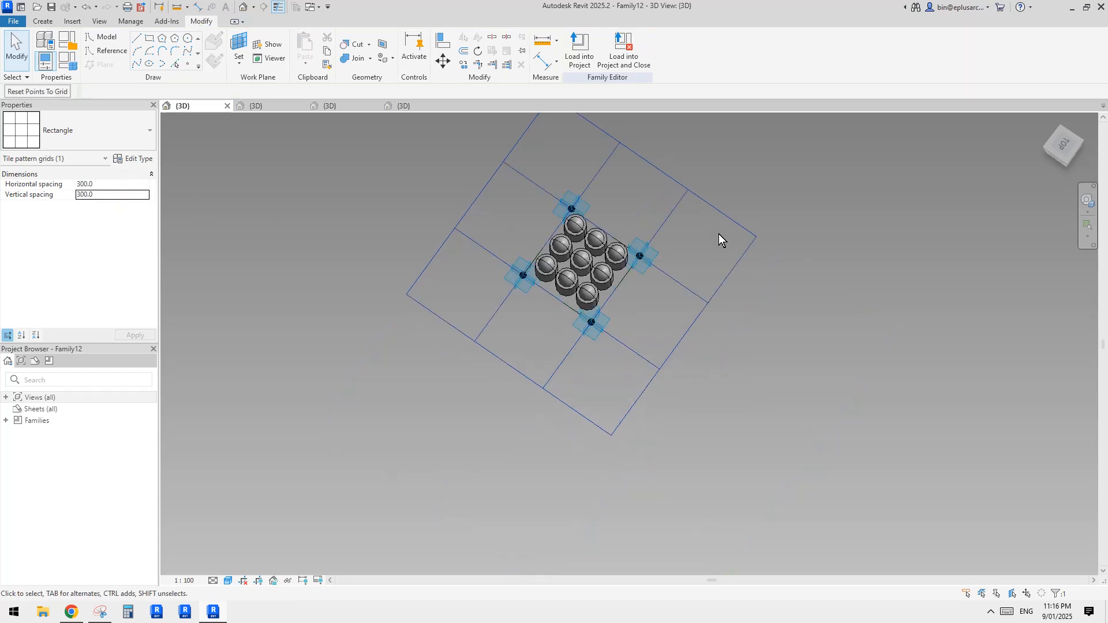
scroll(719, 234, "up", 3)
middle_click_drag(803, 343, 846, 385)
scroll(572, 316, "up", 5)
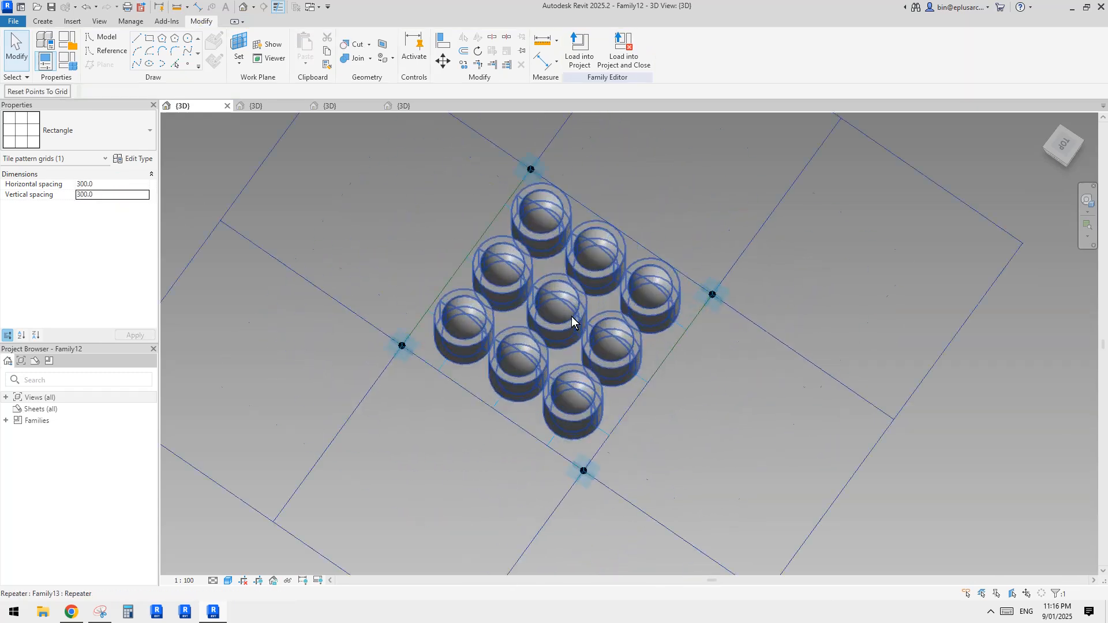
Test the no. family parameter by applying 2, and restore it to 3.
left_click(68, 61)
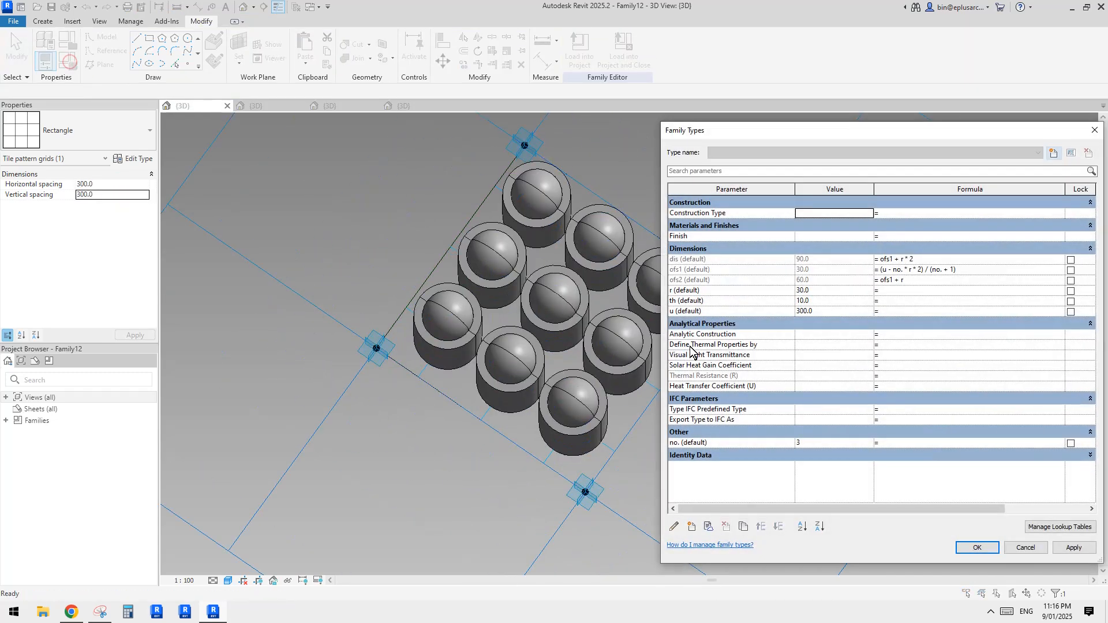
double_click(820, 445)
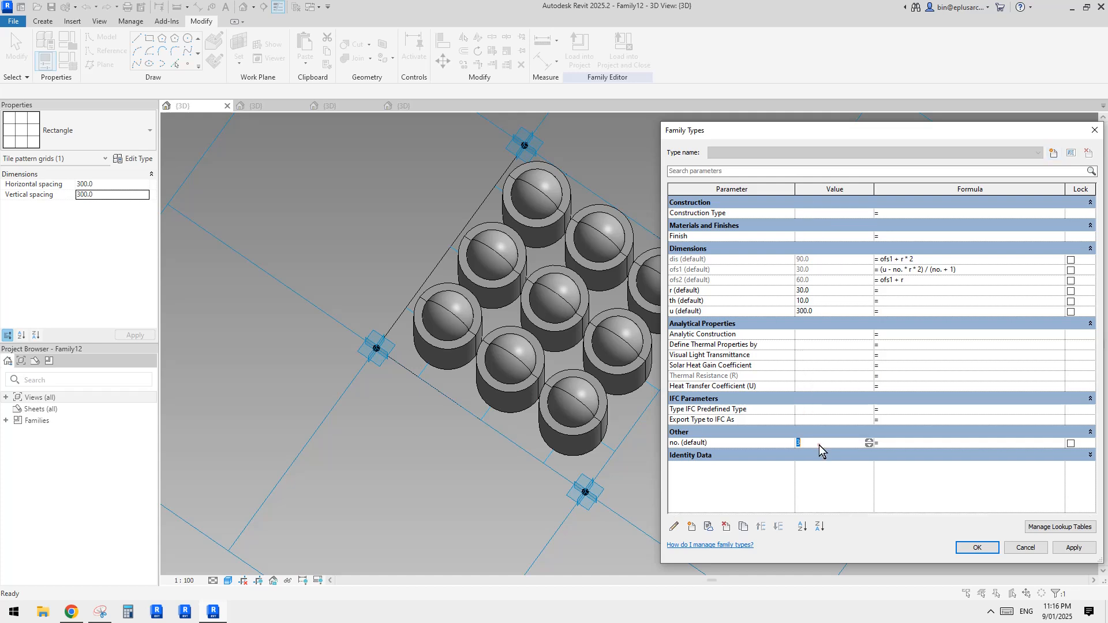
type("2")
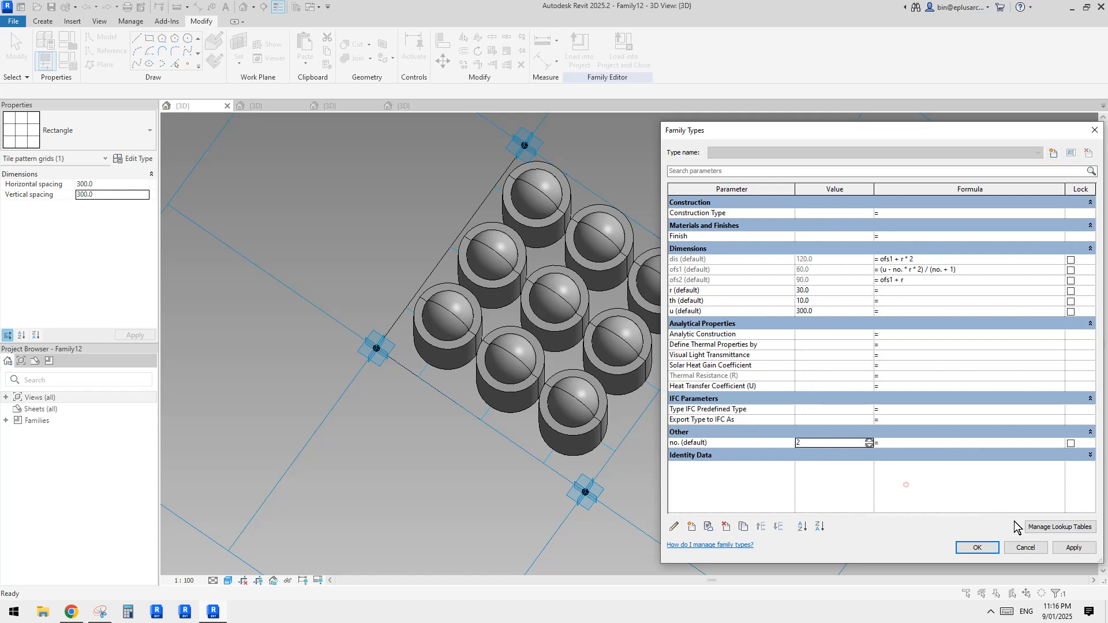
left_click(1074, 547)
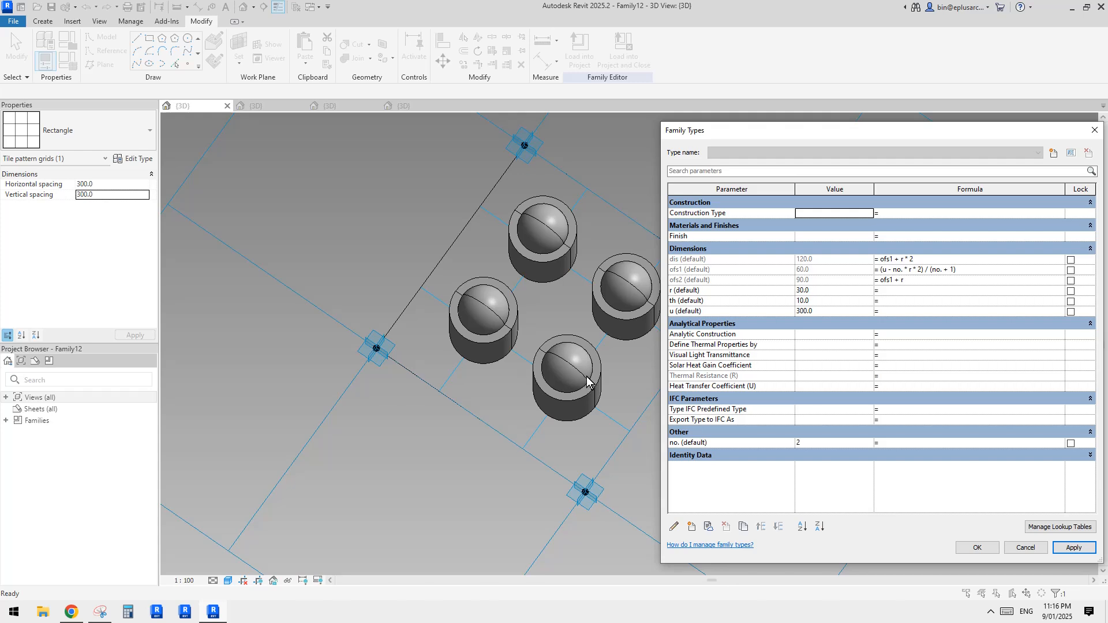
left_click_drag(820, 444, 699, 442)
type("3")
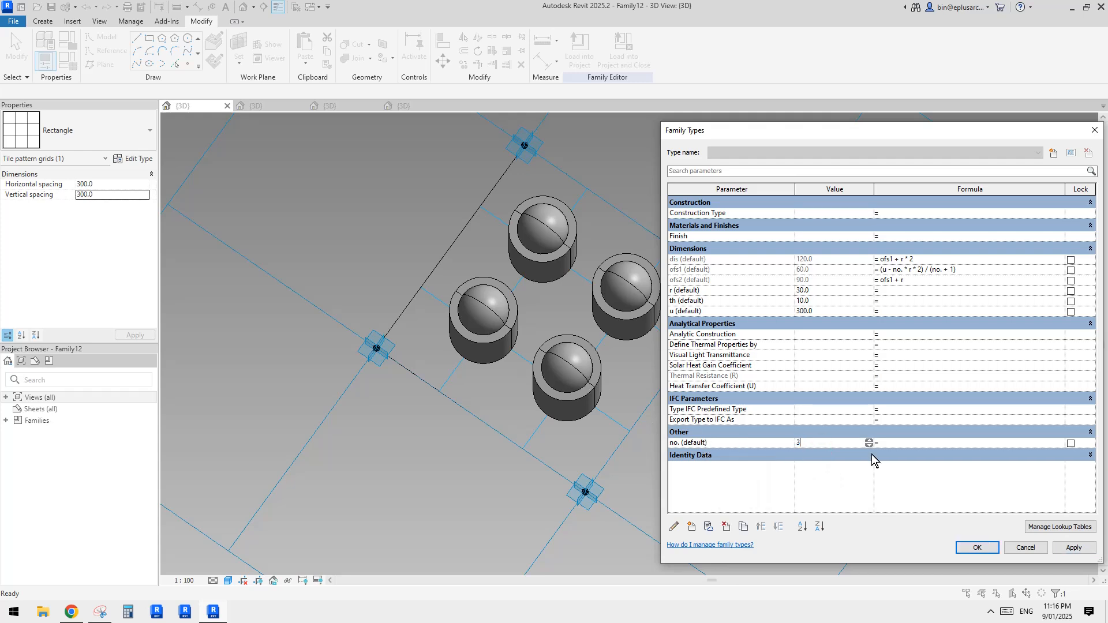
left_click(1073, 548)
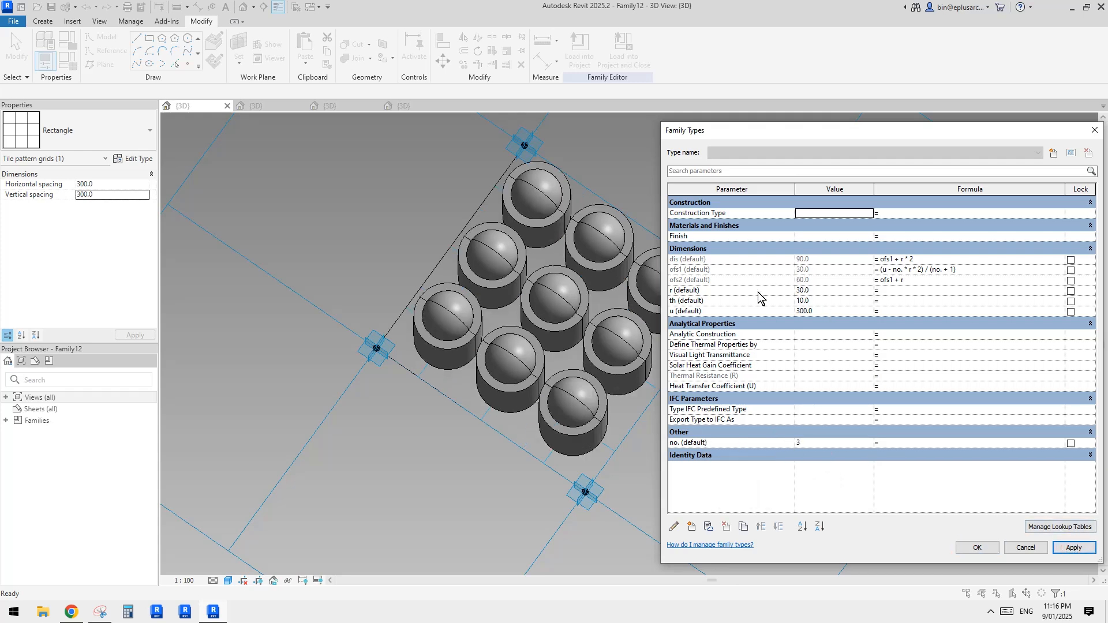
Test the r family parameter by applying 40 and 20 in turn.
left_click(817, 294)
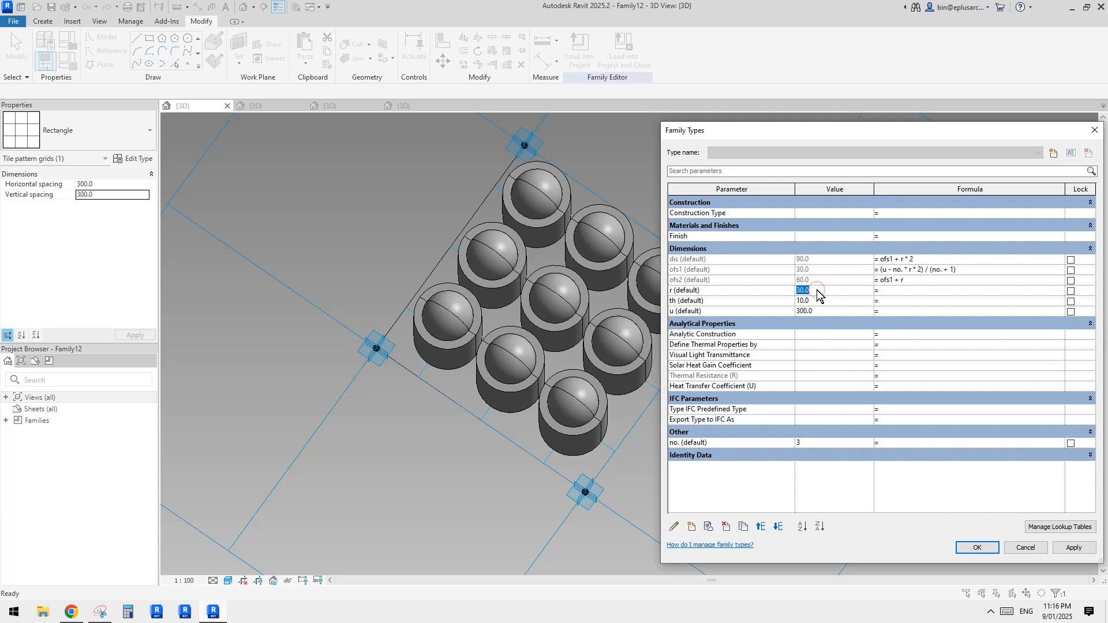
type("40")
left_click(1074, 548)
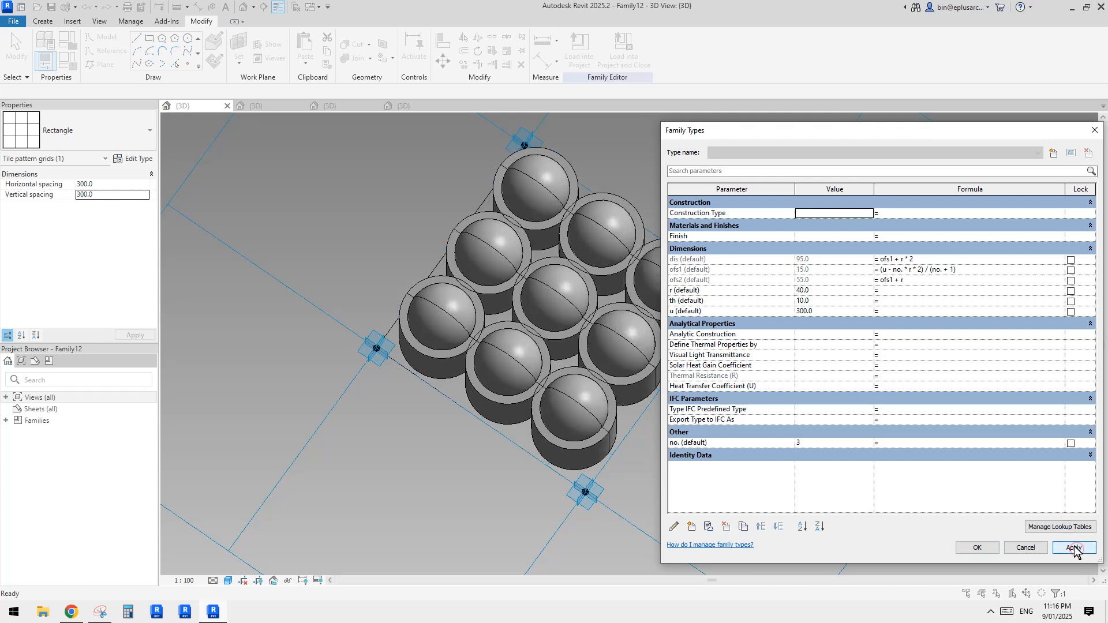
left_click(818, 293)
type("20")
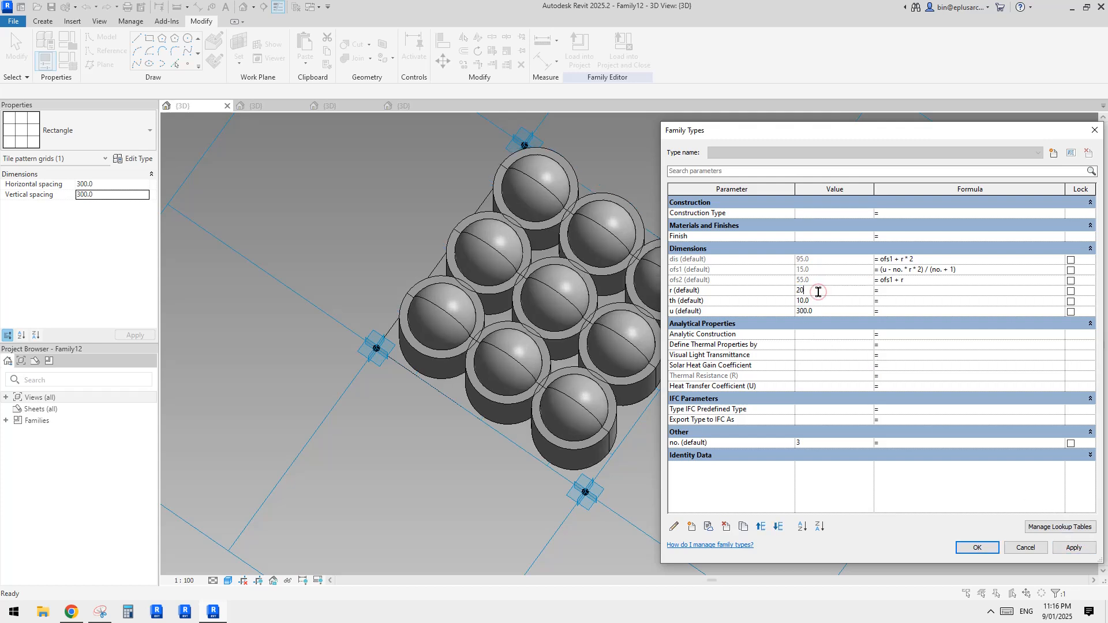
left_click(1074, 548)
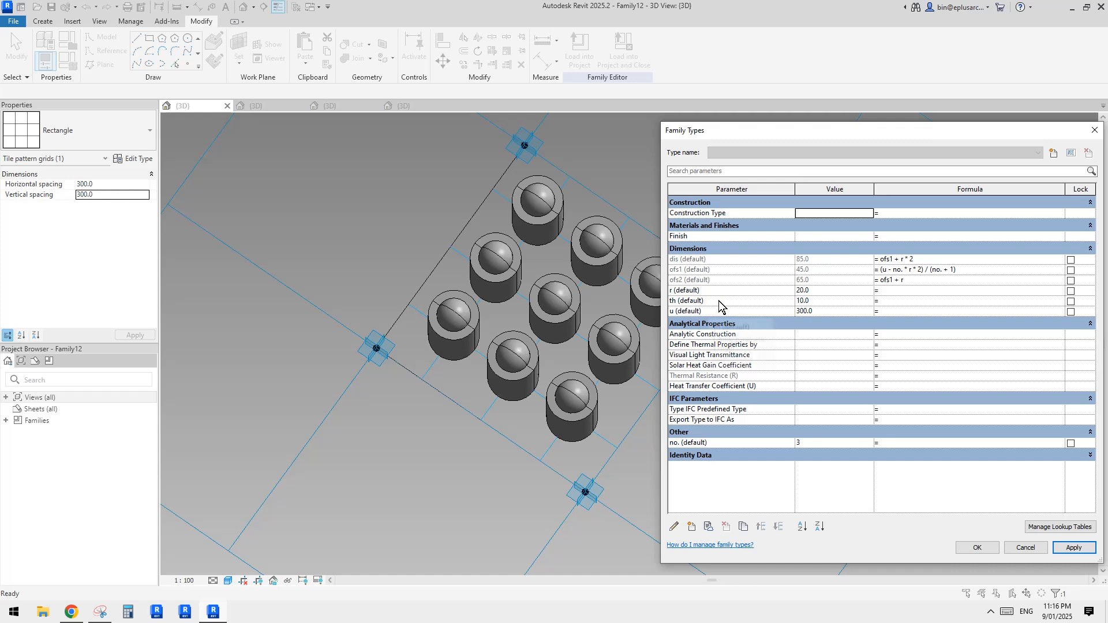
Set the r family parameter to 25 and th to 5, and accept the family types.
left_click(820, 291)
type("25")
left_click(823, 301)
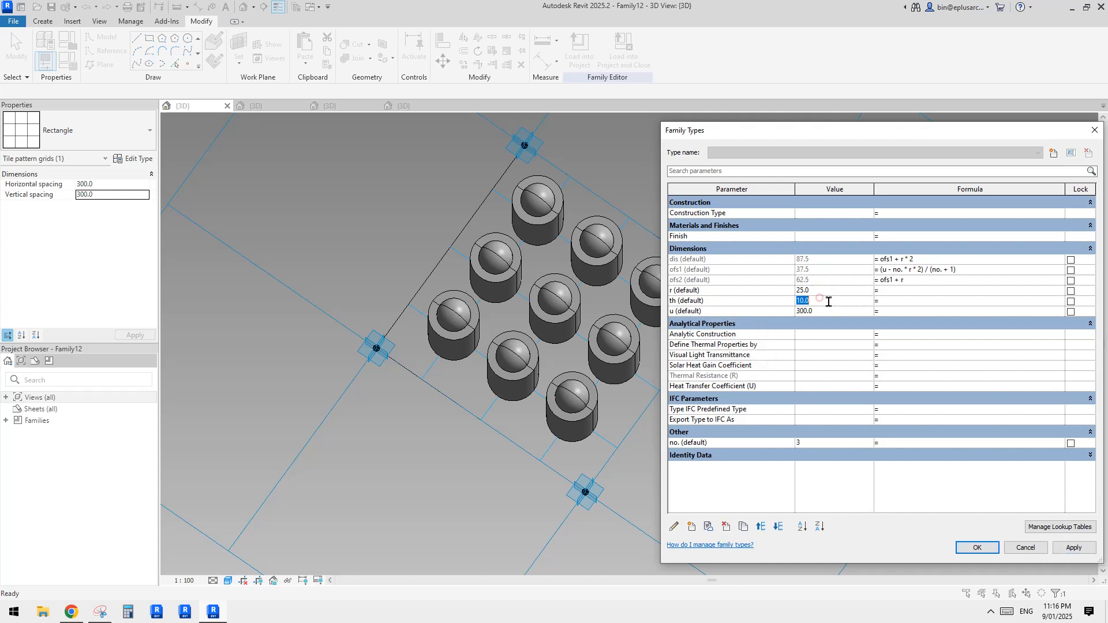
type("5")
left_click(1074, 548)
left_click(826, 311)
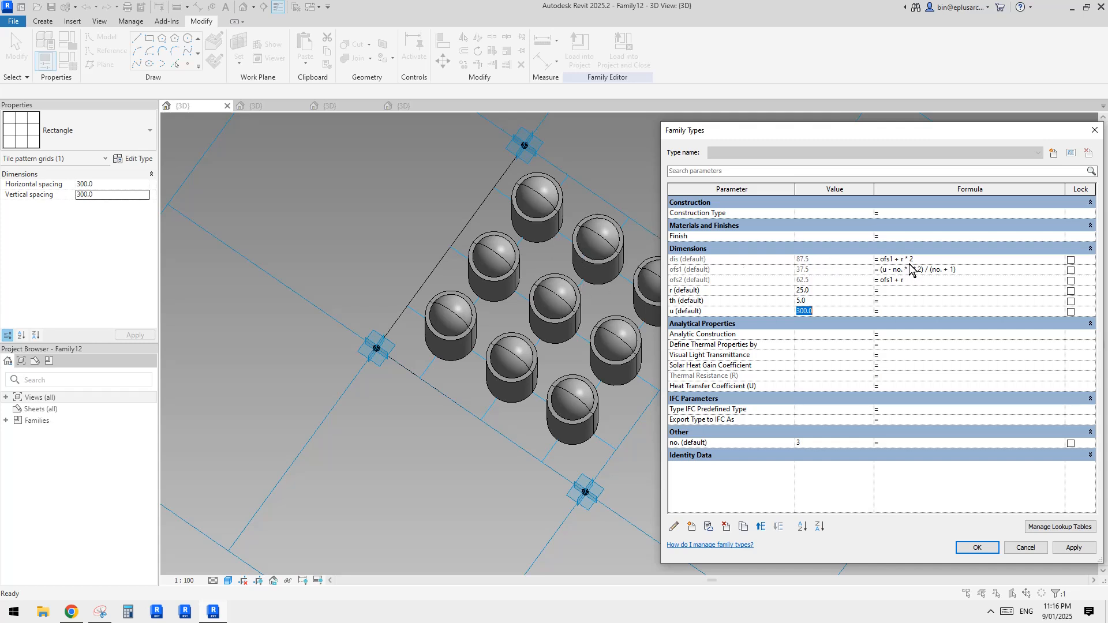
left_click(978, 548)
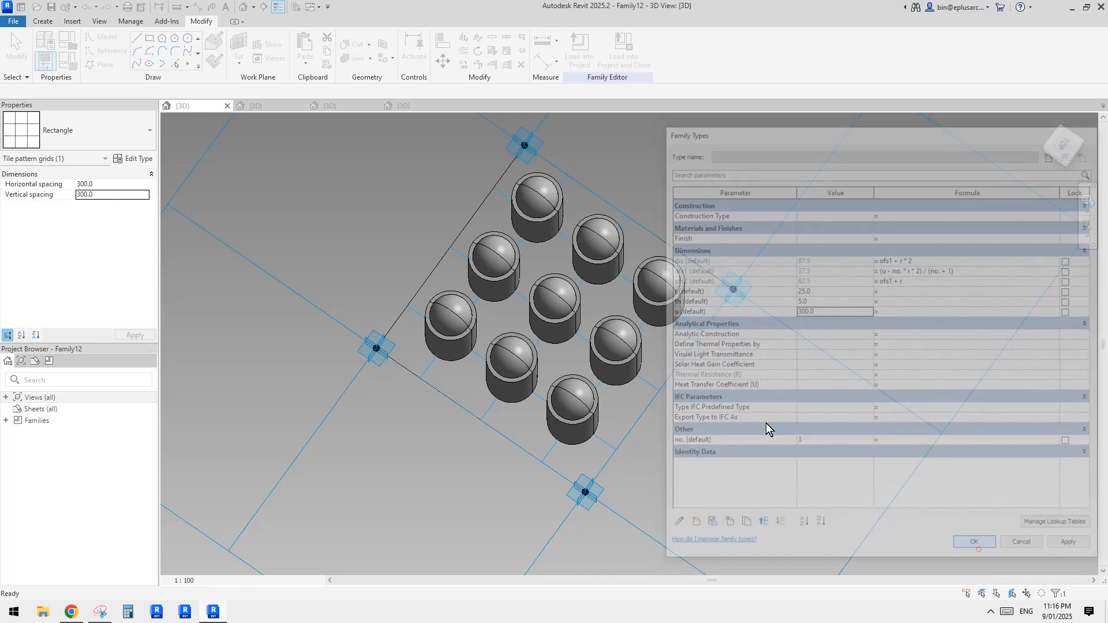
Inspect the three-by-three array of spheres and tubes from a low side angle.
scroll(646, 306, "down", 2)
left_click(705, 333)
middle_click_drag(705, 335, 691, 103, "shift")
scroll(688, 411, "up", 2)
middle_click_drag(688, 411, 691, 357)
scroll(681, 362, "up", 2)
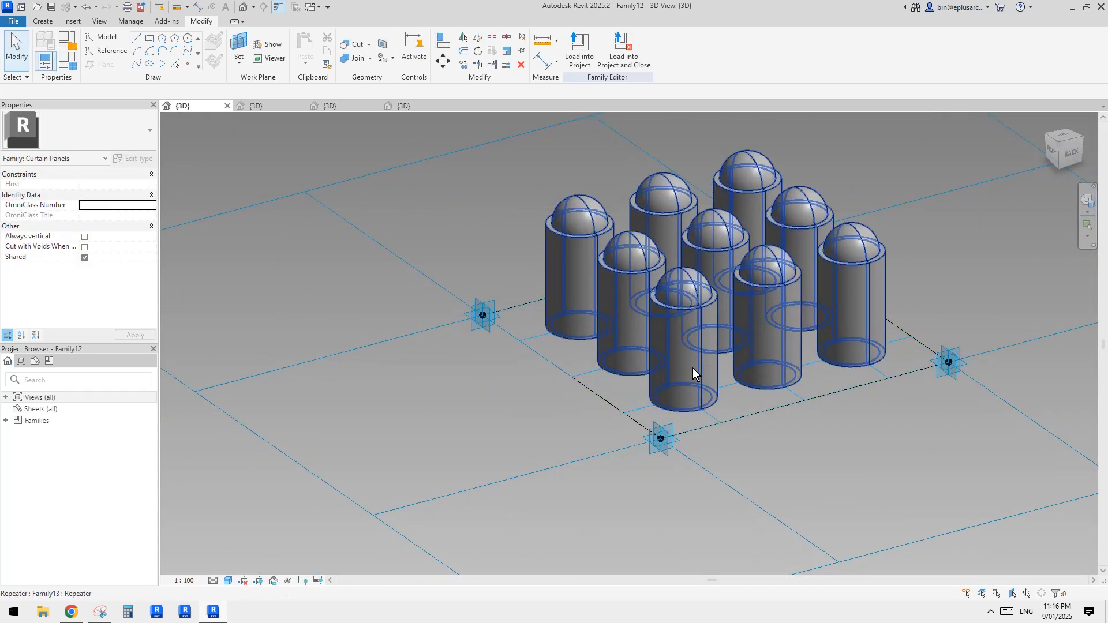
Switch to Chrome and view the interior rendering of the wall covered with green and orange spheres.
left_click(71, 612)
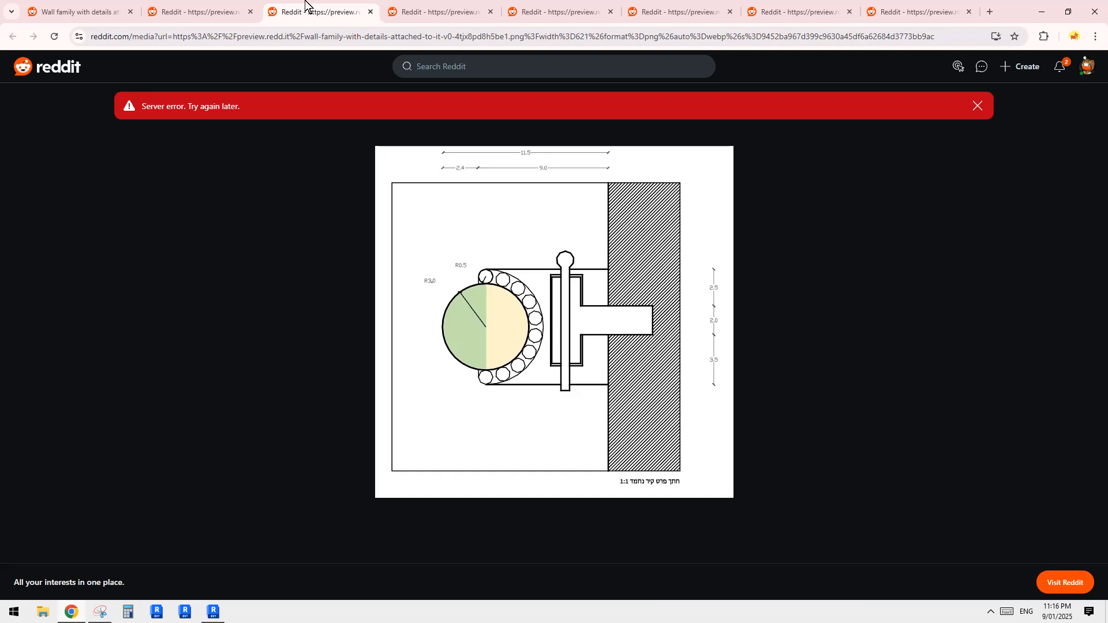
left_click(442, 14)
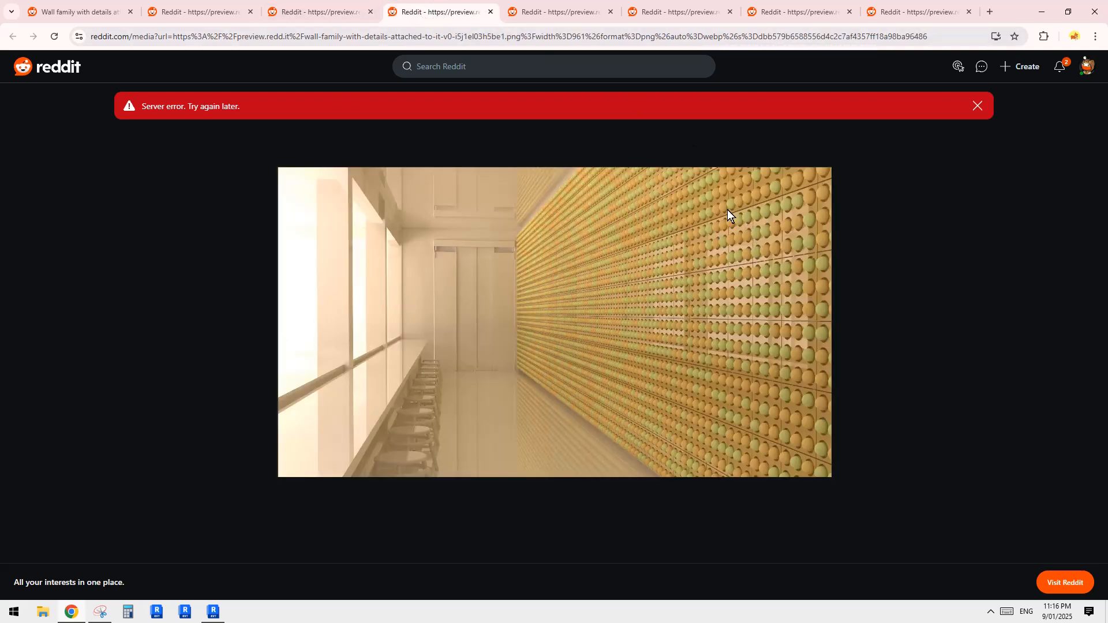
Switch to Revit and create a solid block form from the four reference lines bounding the panel.
left_click(213, 612)
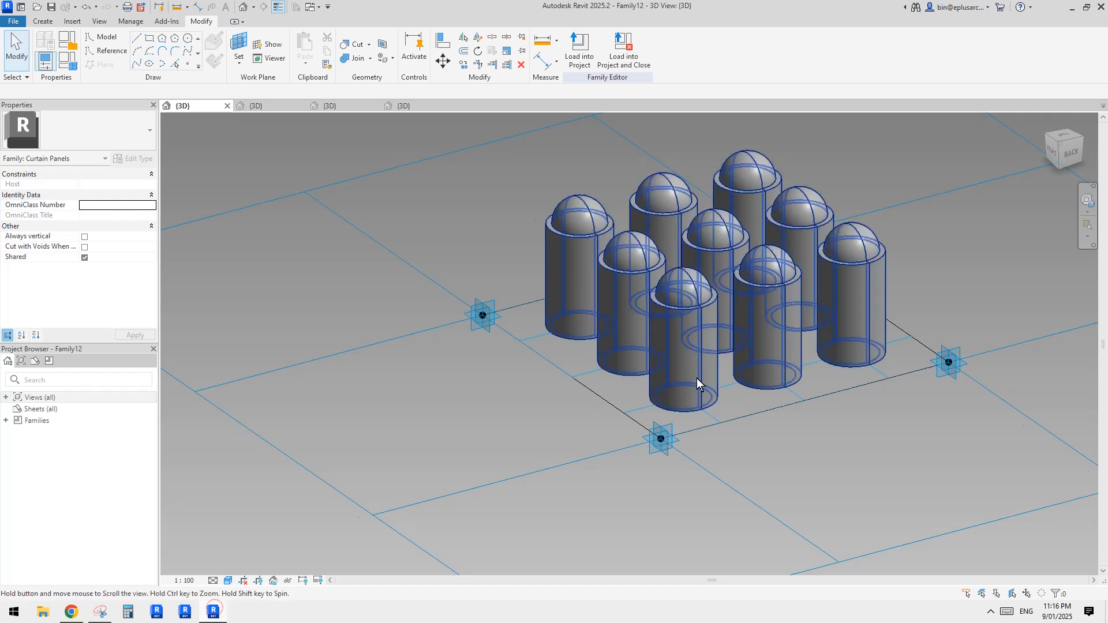
scroll(718, 416, "down", 3)
scroll(802, 396, "up", 3)
key("Tab")
left_click(786, 390)
middle_click_drag(784, 392, 768, 439, "shift")
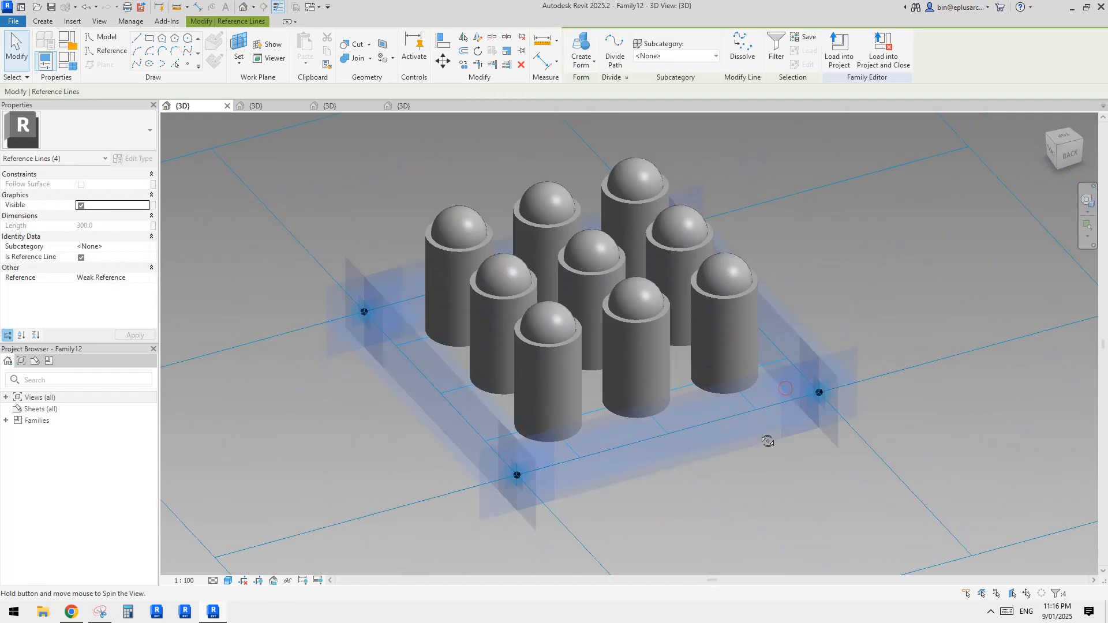
left_click(585, 56)
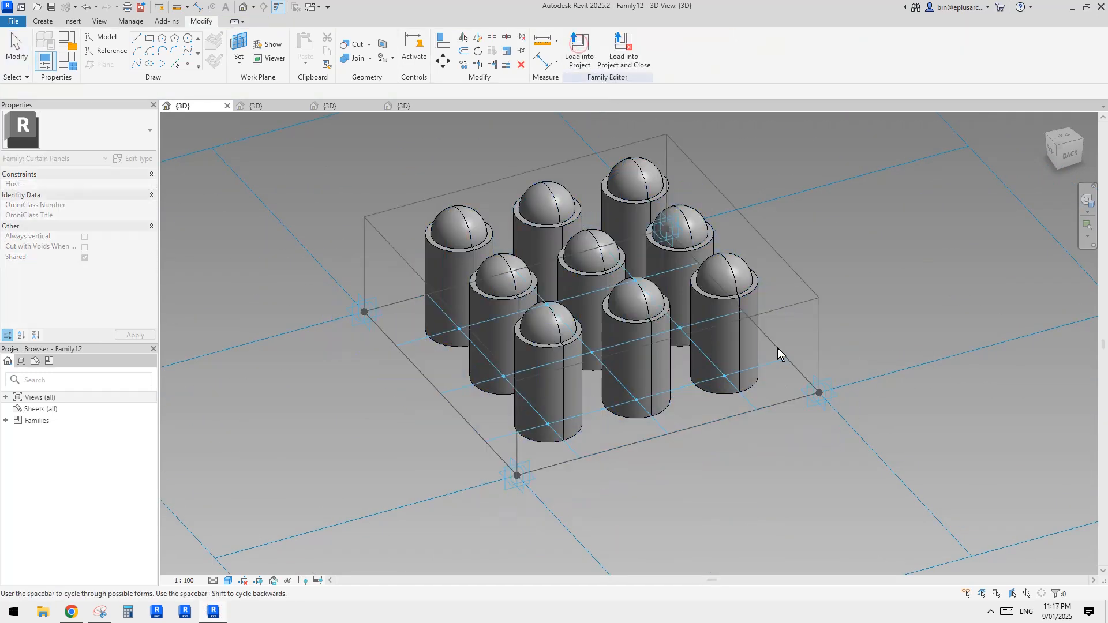
middle_click_drag(559, 329, 722, 344, "shift")
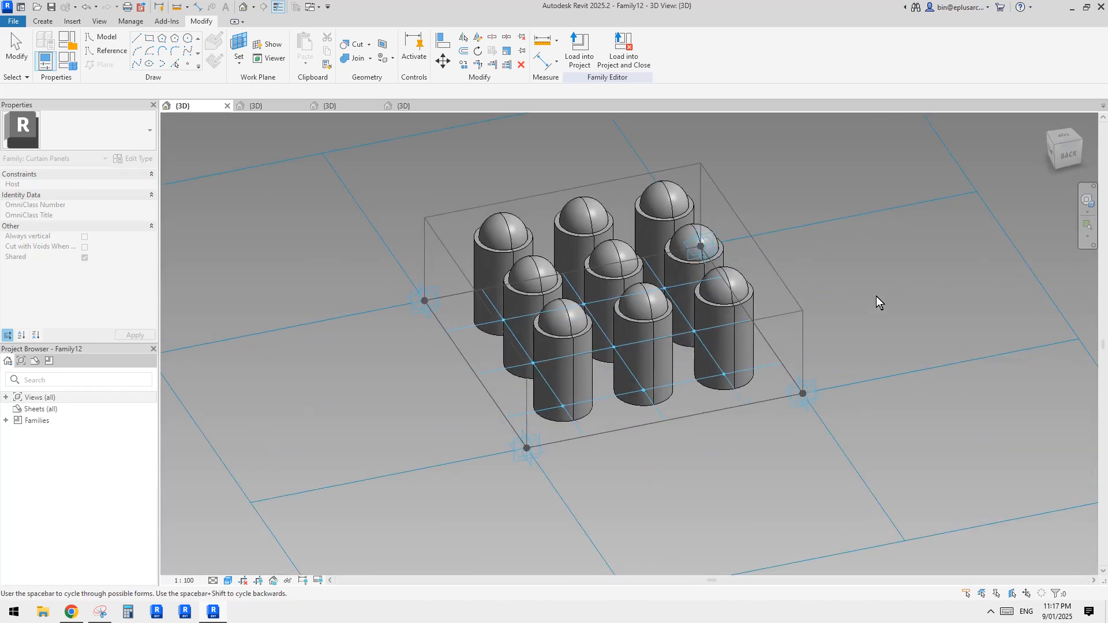
key("space")
middle_click_drag(888, 277, 849, 282, "shift")
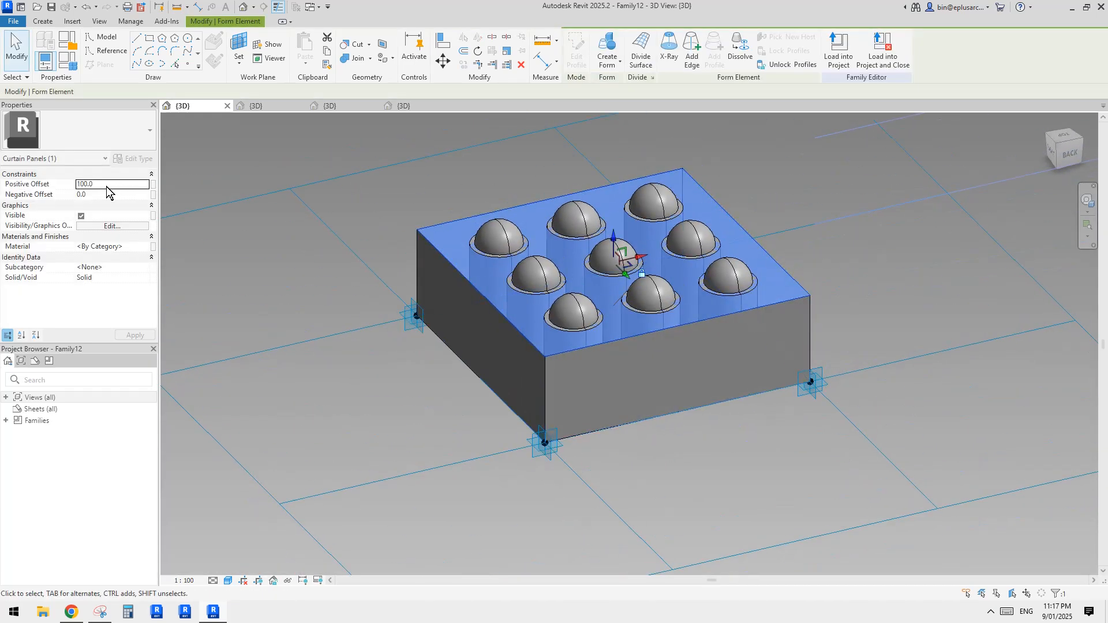
Link the block's Positive Offset to a new instance family parameter named d.
middle_click_drag(165, 184, 186, 214)
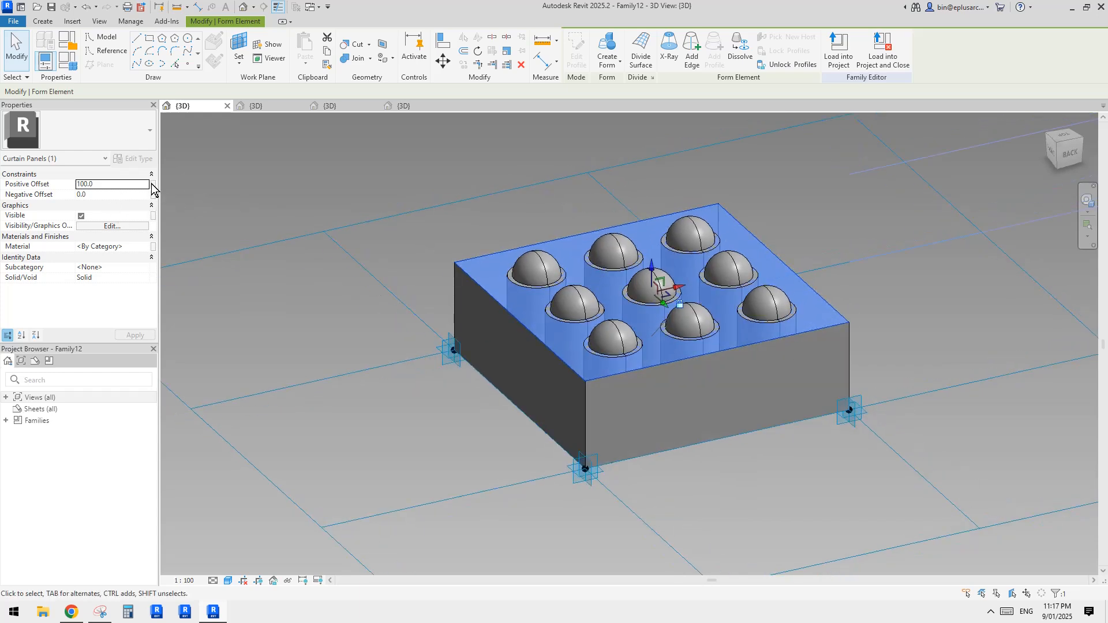
left_click(153, 184)
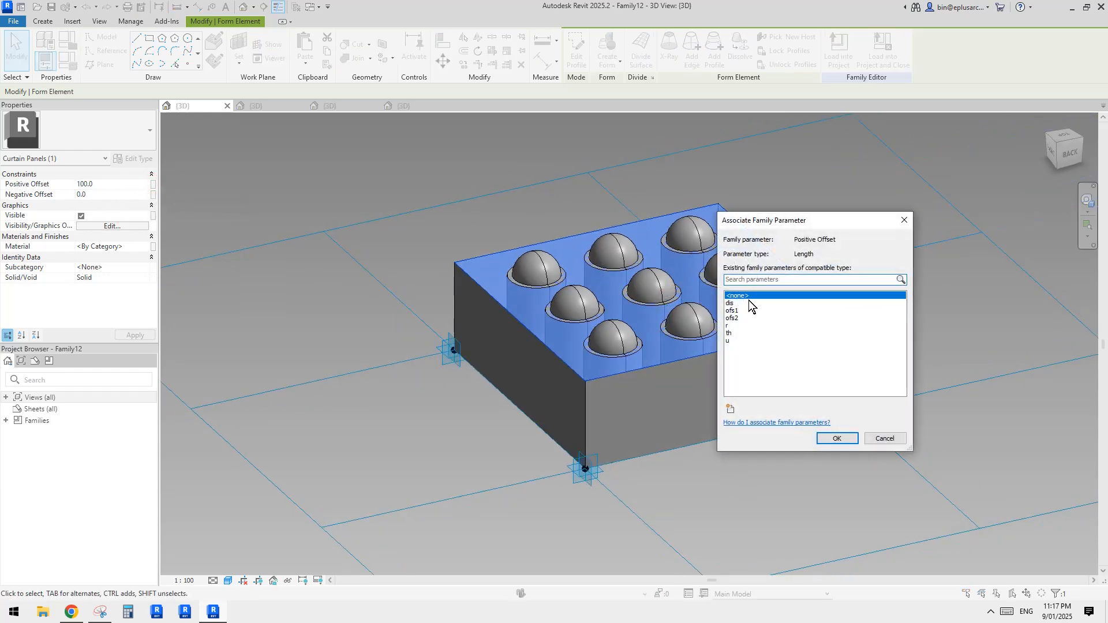
left_click(731, 410)
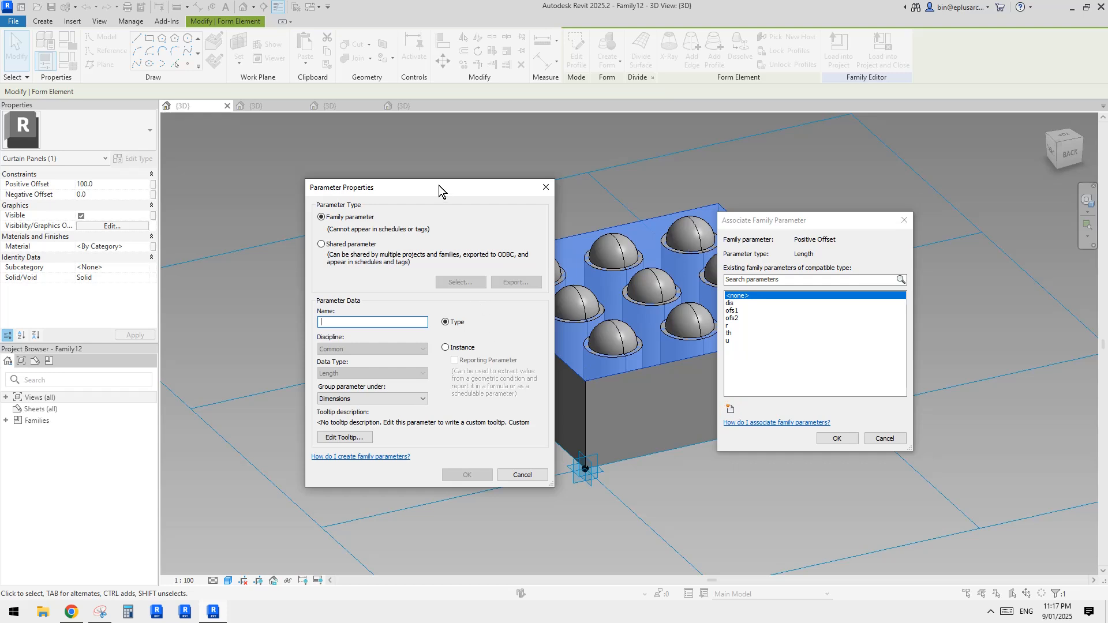
left_click_drag(439, 185, 355, 193)
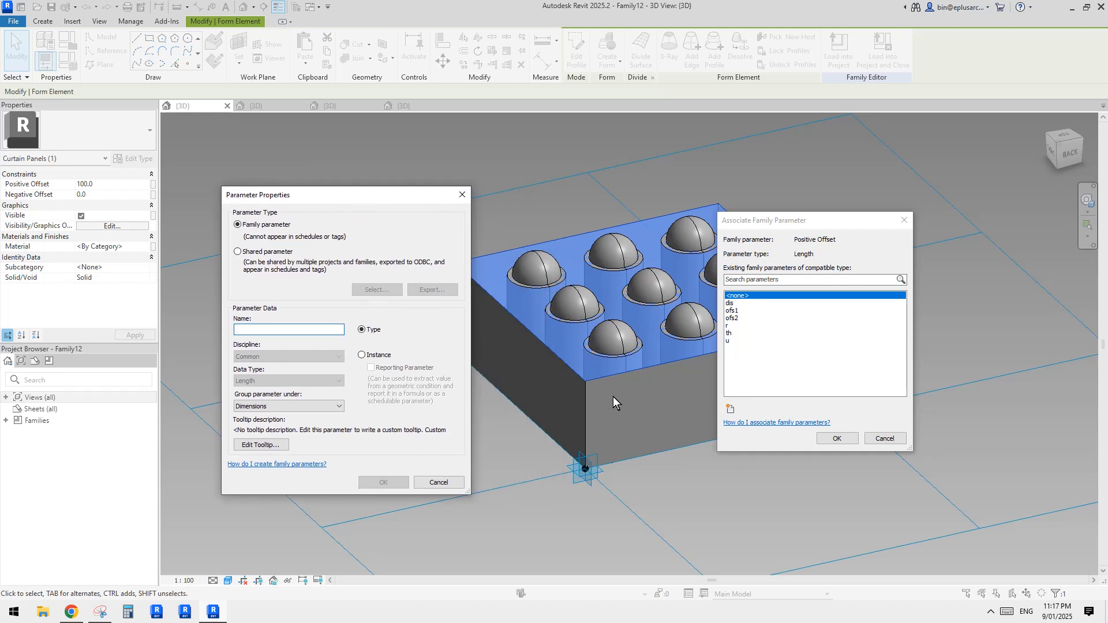
type("d")
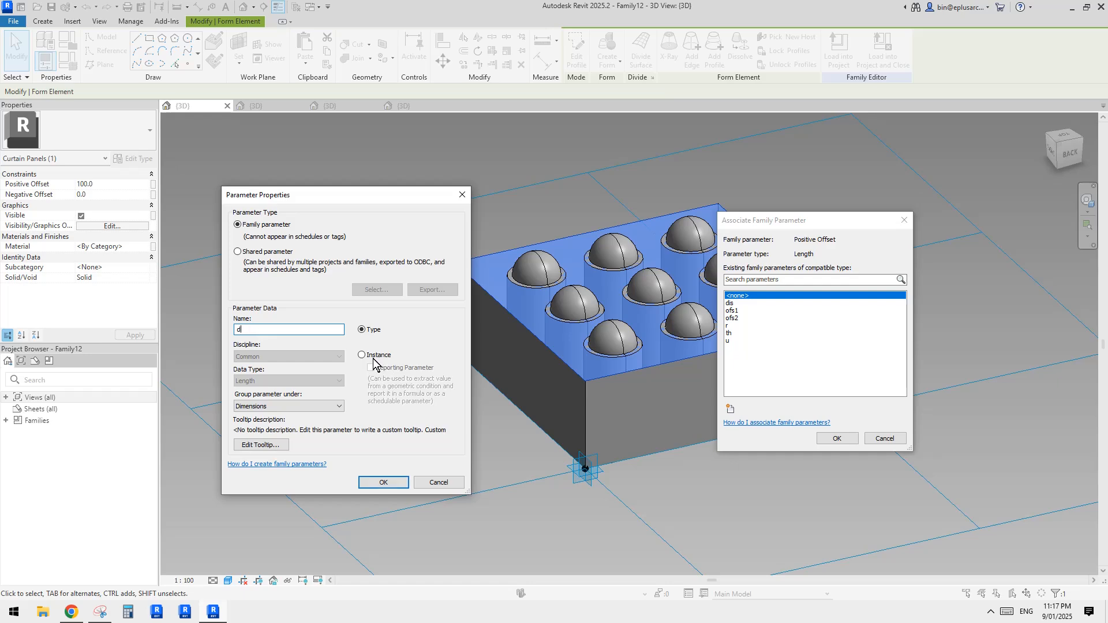
left_click(389, 480)
left_click(838, 439)
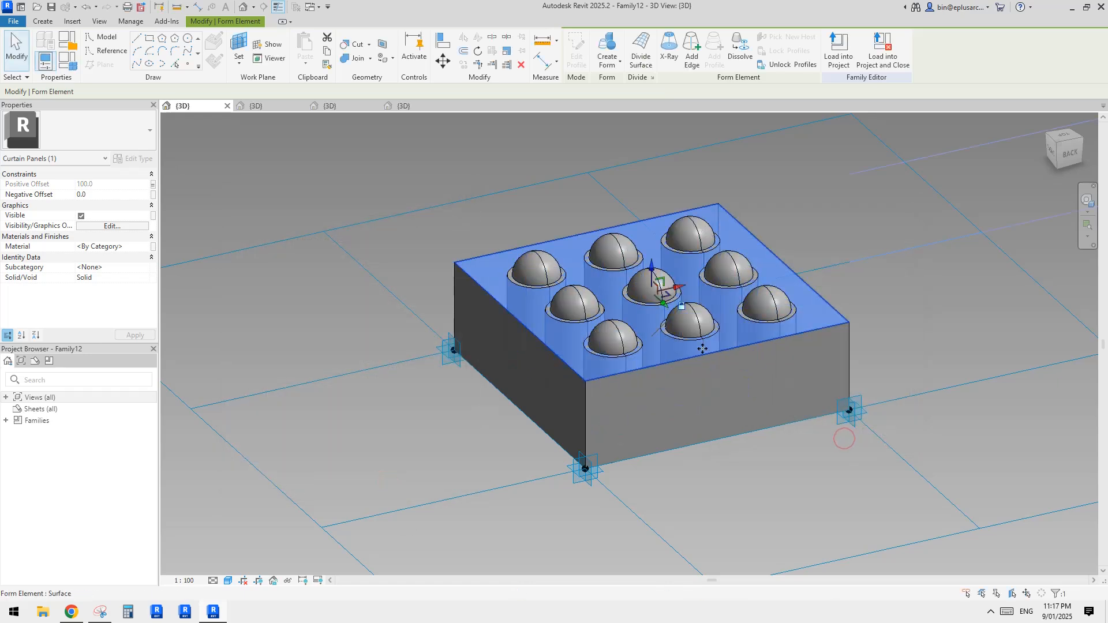
Set the d family parameter to 50 and apply it to the block.
scroll(584, 287, "up", 1)
scroll(638, 283, "up", 2)
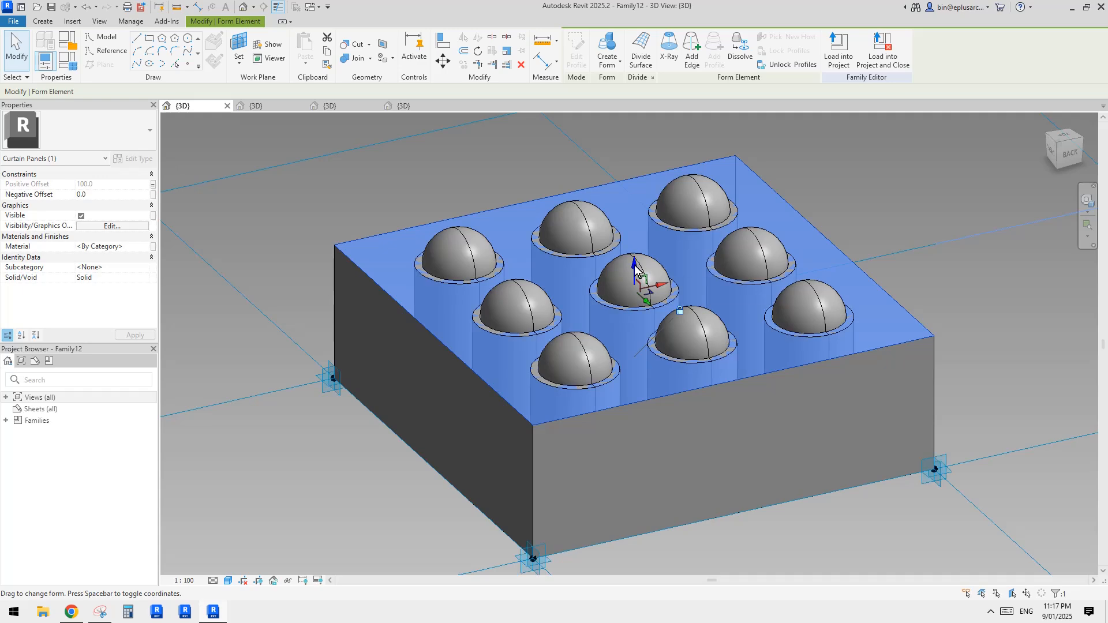
middle_click_drag(638, 270, 664, 271, "shift")
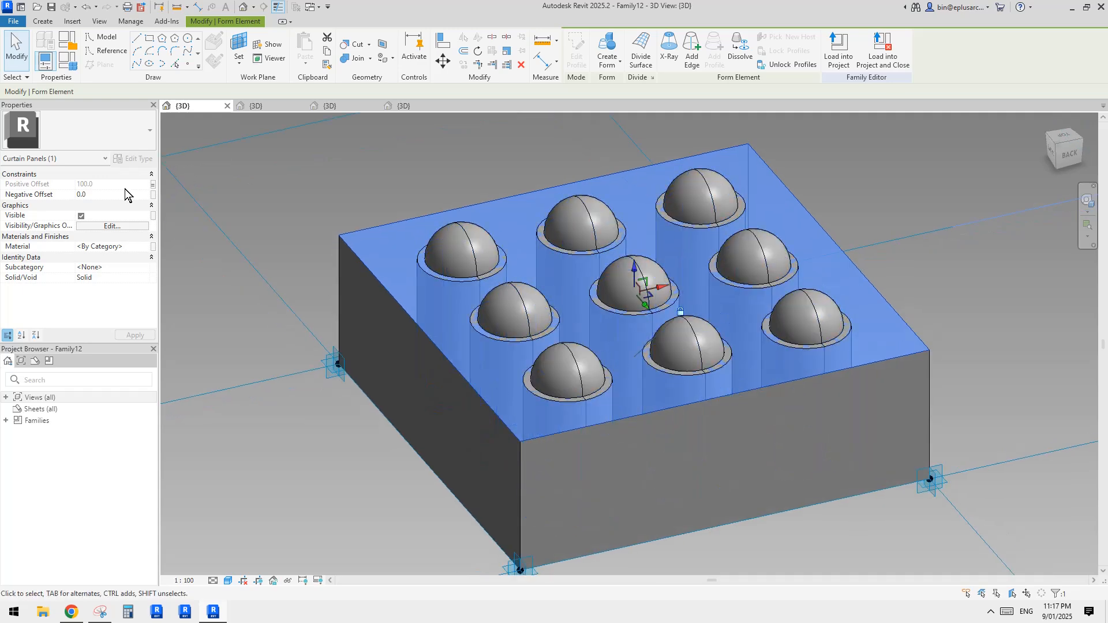
left_click(68, 60)
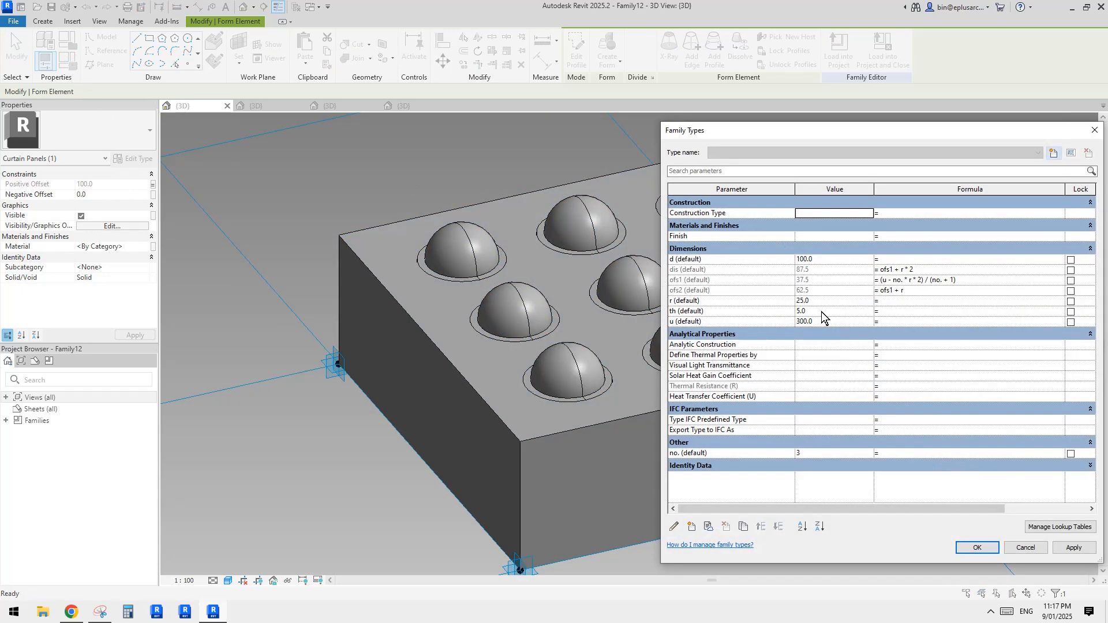
left_click(826, 260)
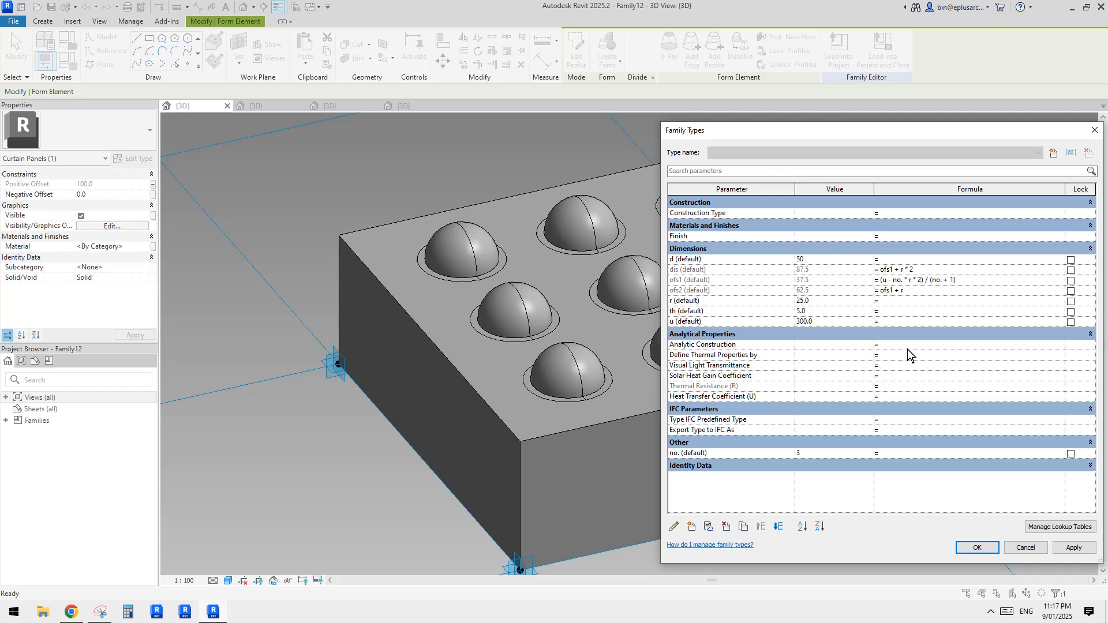
left_click(1073, 548)
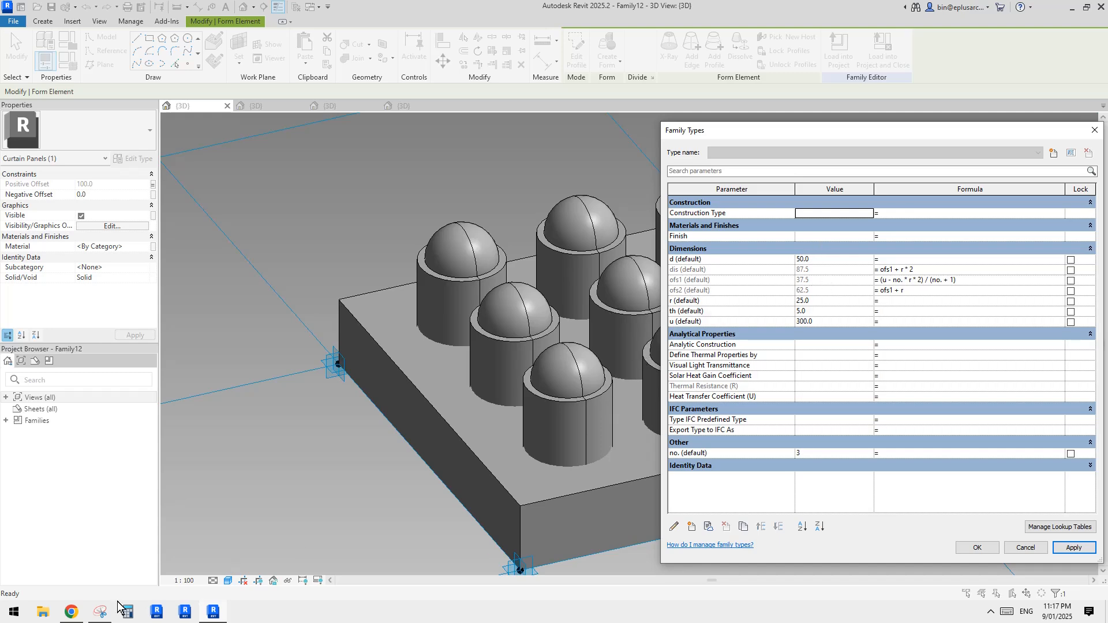
Compare the wall section detail with the interior rendering in Chrome, and return to Revit.
left_click(71, 613)
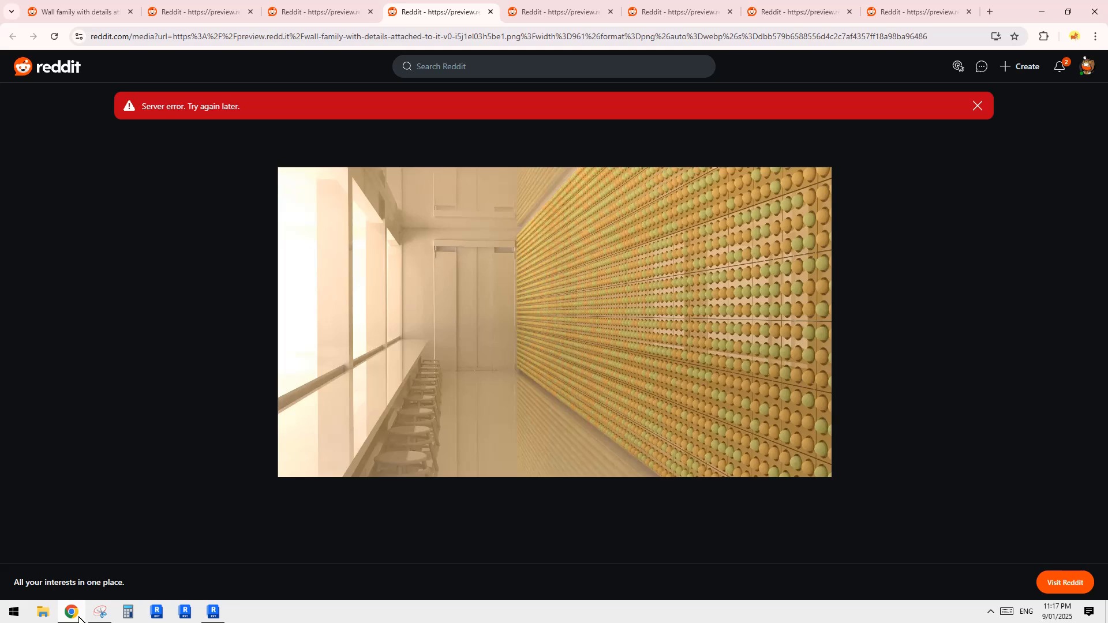
left_click(349, 11)
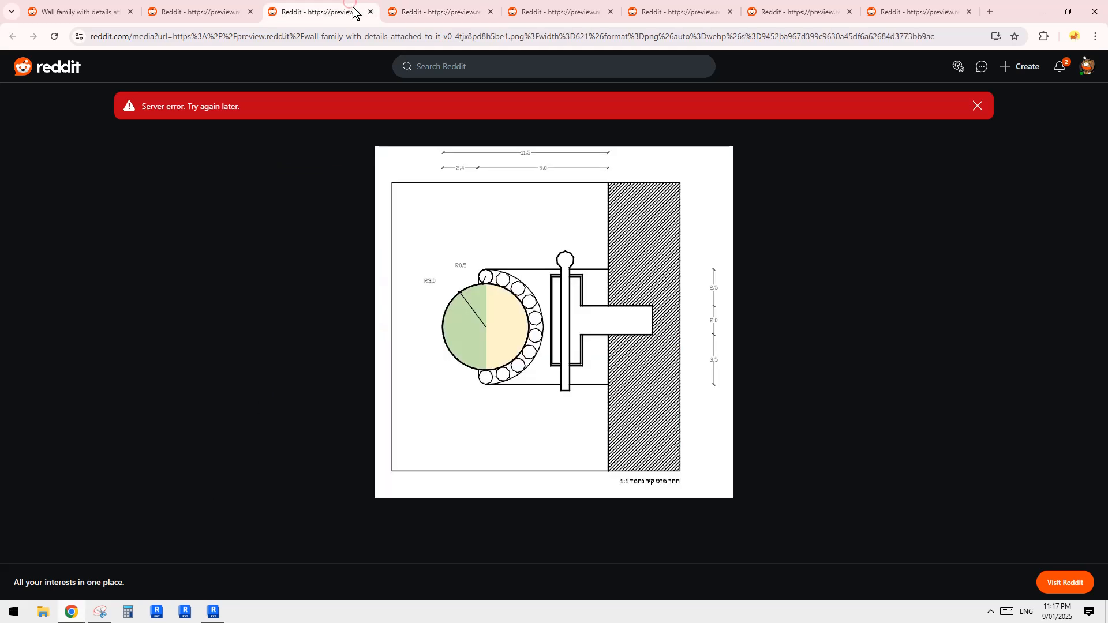
left_click(443, 10)
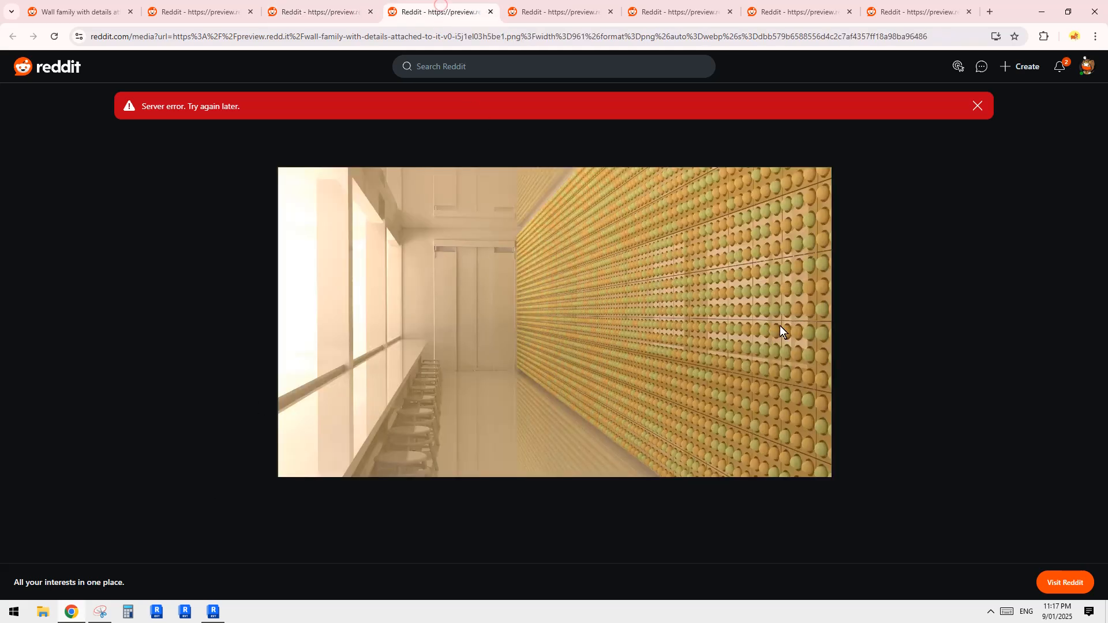
left_click(332, 18)
left_click(413, 11)
left_click(224, 610)
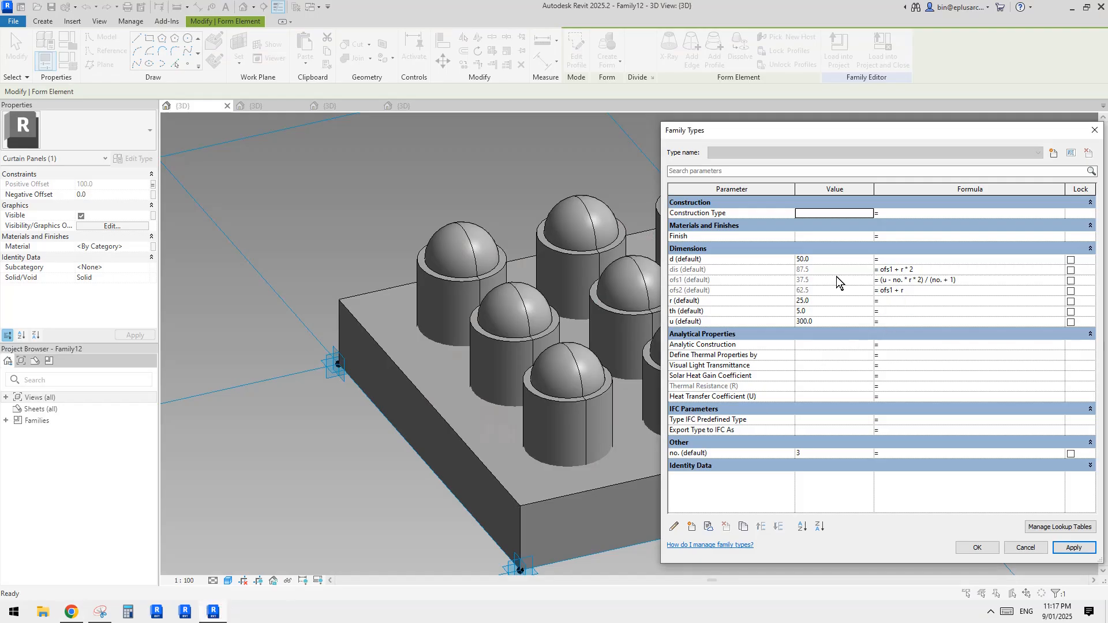
Accept the family types and inspect the block with its spheres and tubes from several angles.
left_click(977, 548)
middle_click_drag(732, 469, 757, 397, "shift")
scroll(700, 514, "down", 2)
scroll(756, 398, "down", 2)
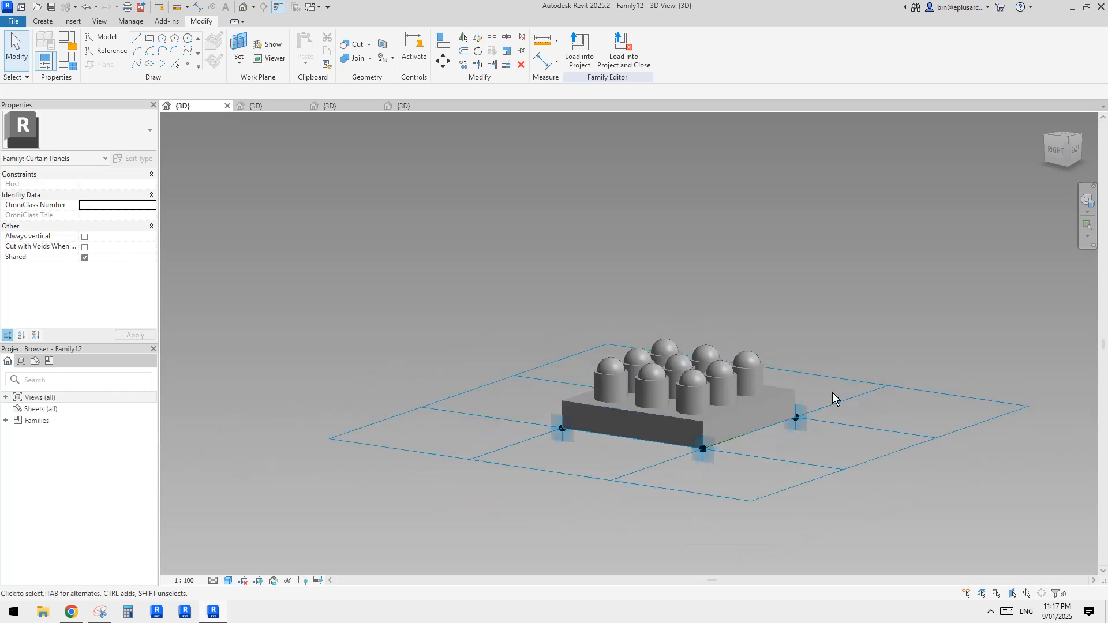
middle_click_drag(832, 393, 778, 461, "shift")
middle_click_drag(735, 297, 711, 281, "shift")
scroll(688, 312, "up", 3)
middle_click_drag(564, 388, 580, 417)
Examine the sphere and tube forms in the Family13 generic model.
left_click(285, 107)
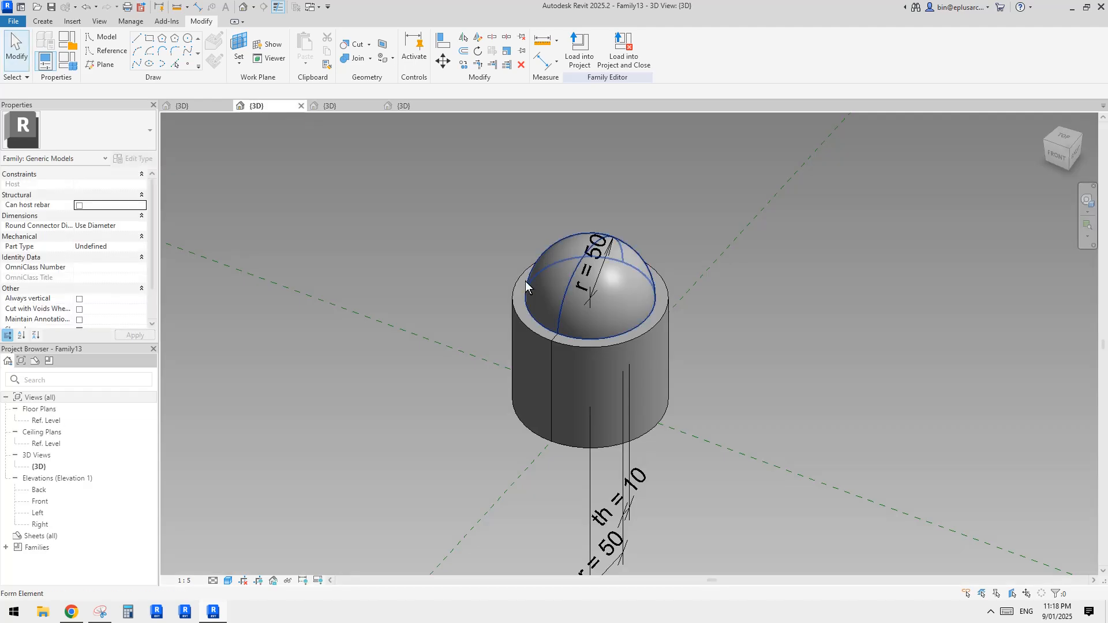
left_click(632, 307)
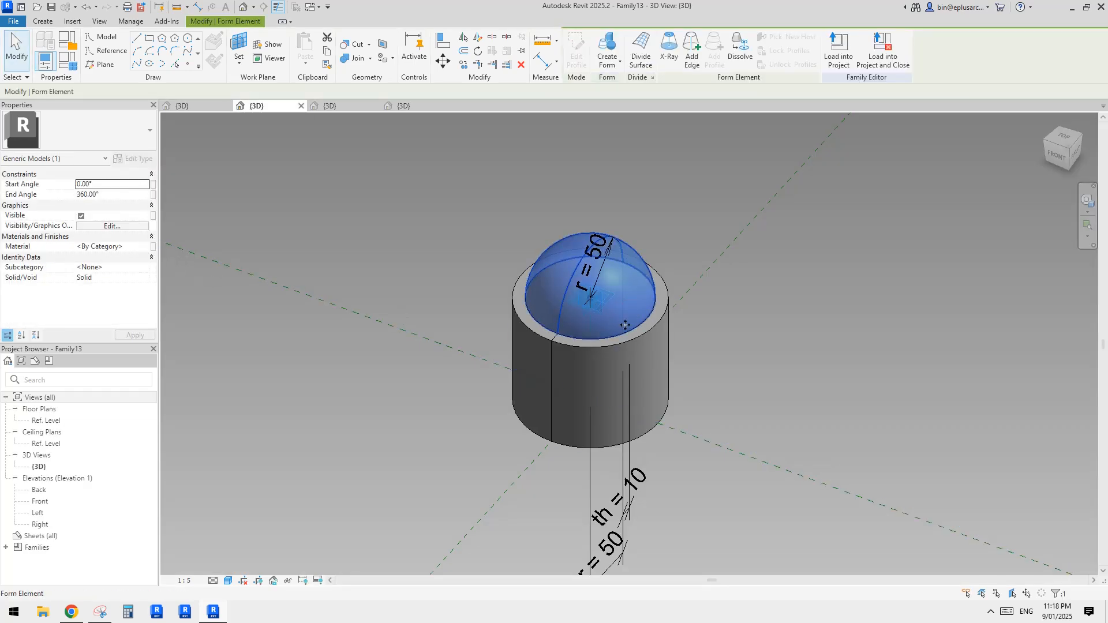
left_click(654, 355)
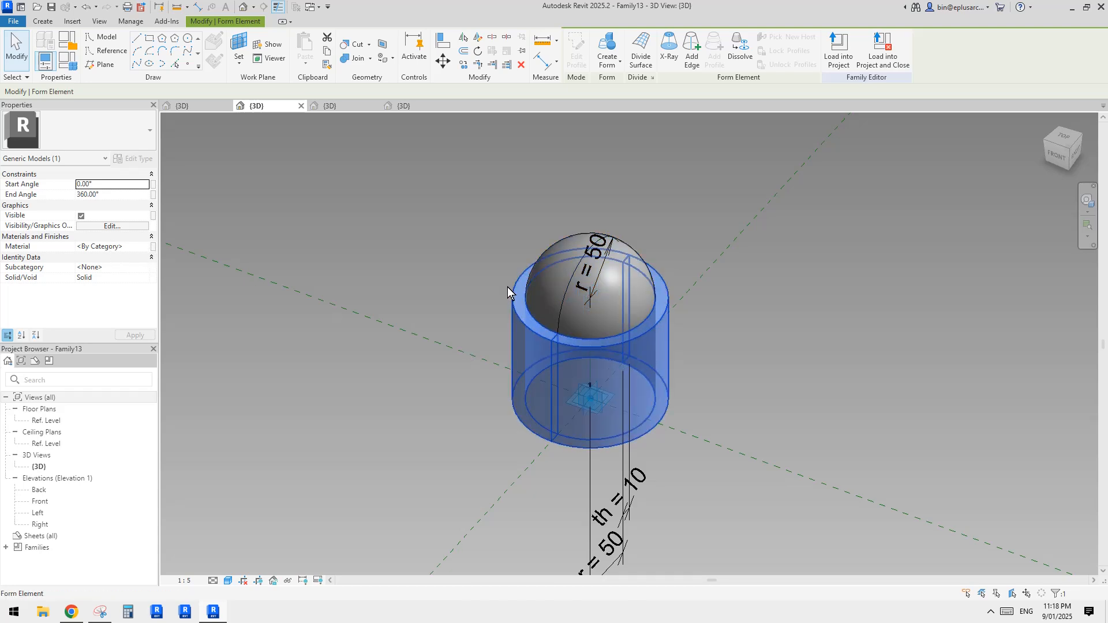
Check the panel family and the 25005a.rvt project, and close the project's 3D view.
left_click(341, 108)
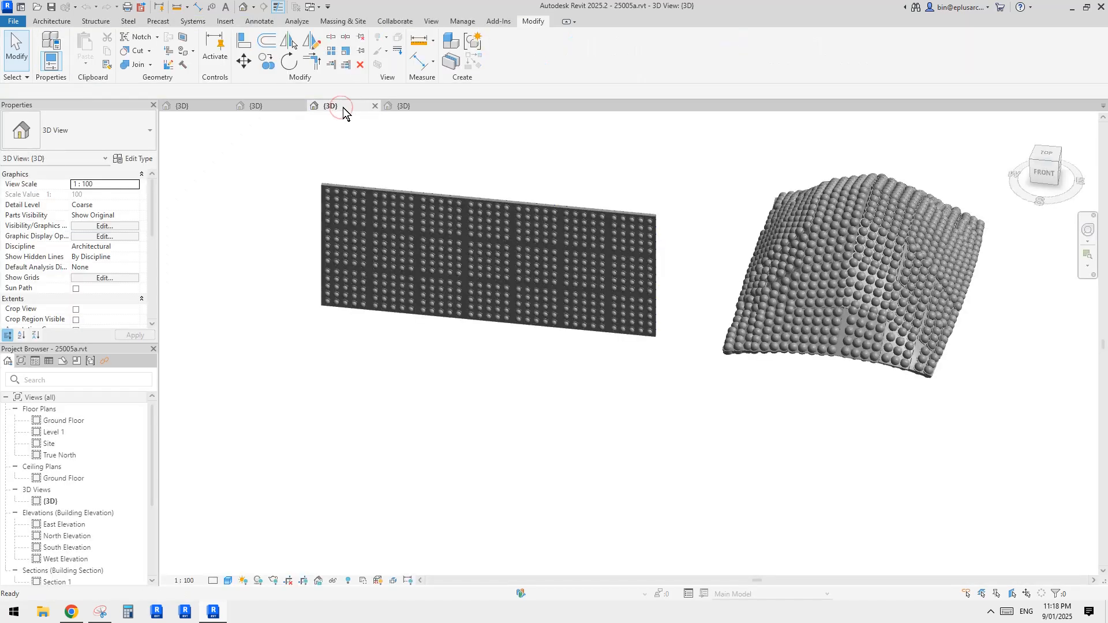
left_click(238, 110)
left_click(206, 109)
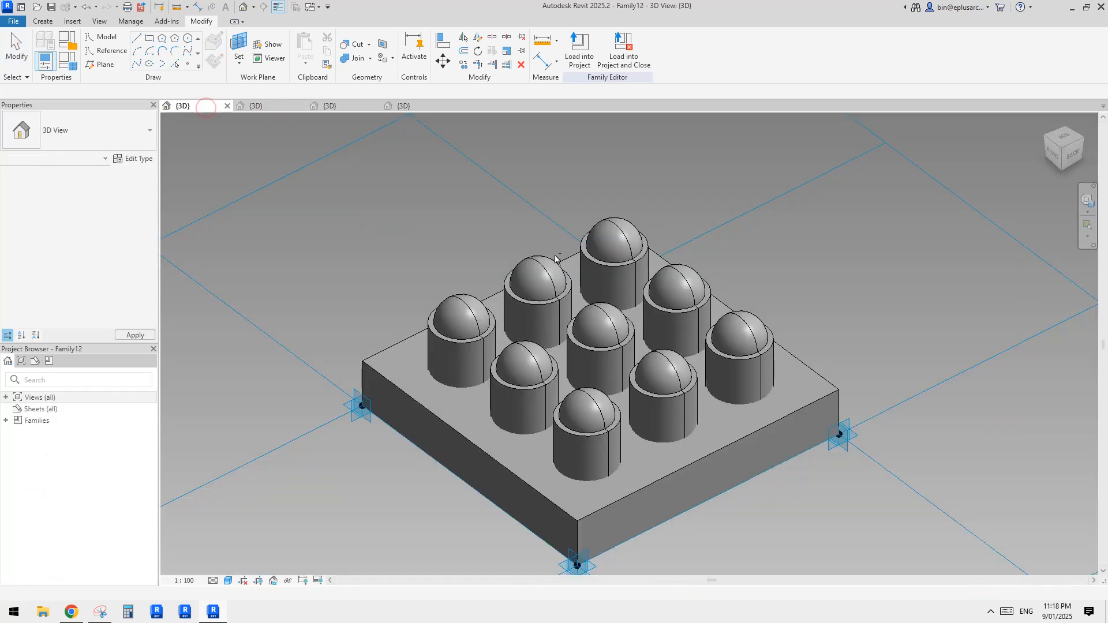
left_click(347, 107)
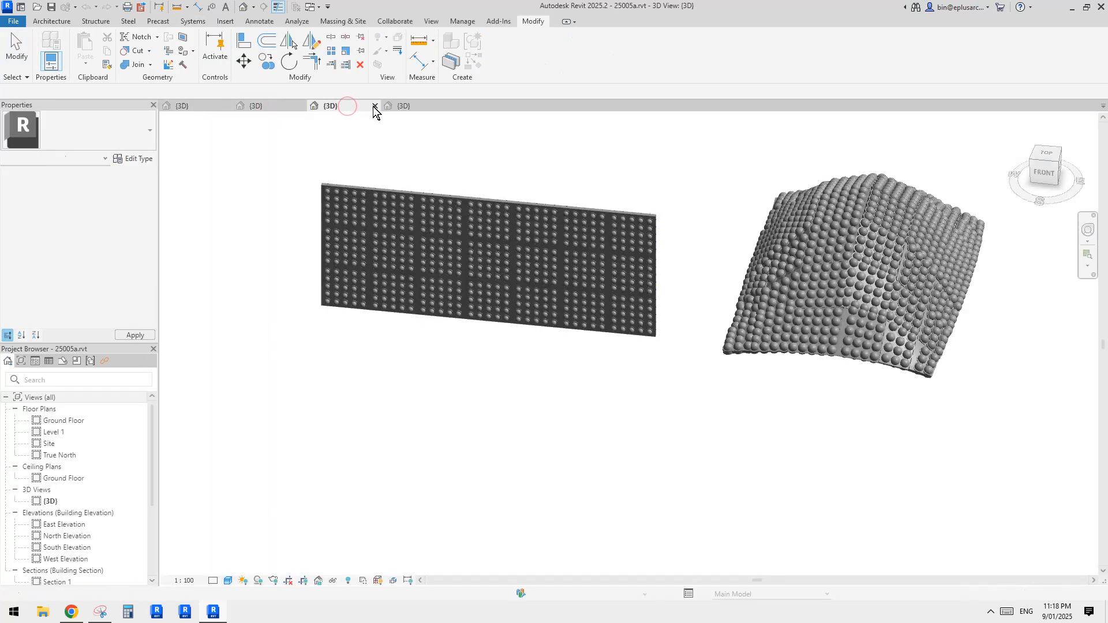
left_click(375, 107)
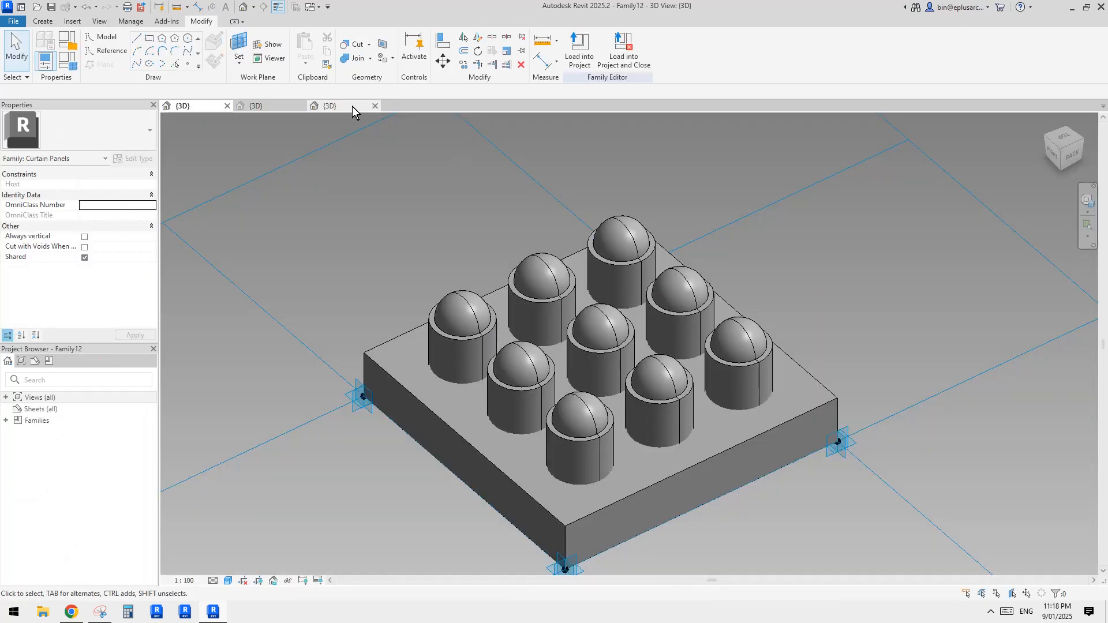
Reset the temporary hide/isolate in Family11.rfa and close that family without saving changes.
left_click(352, 106)
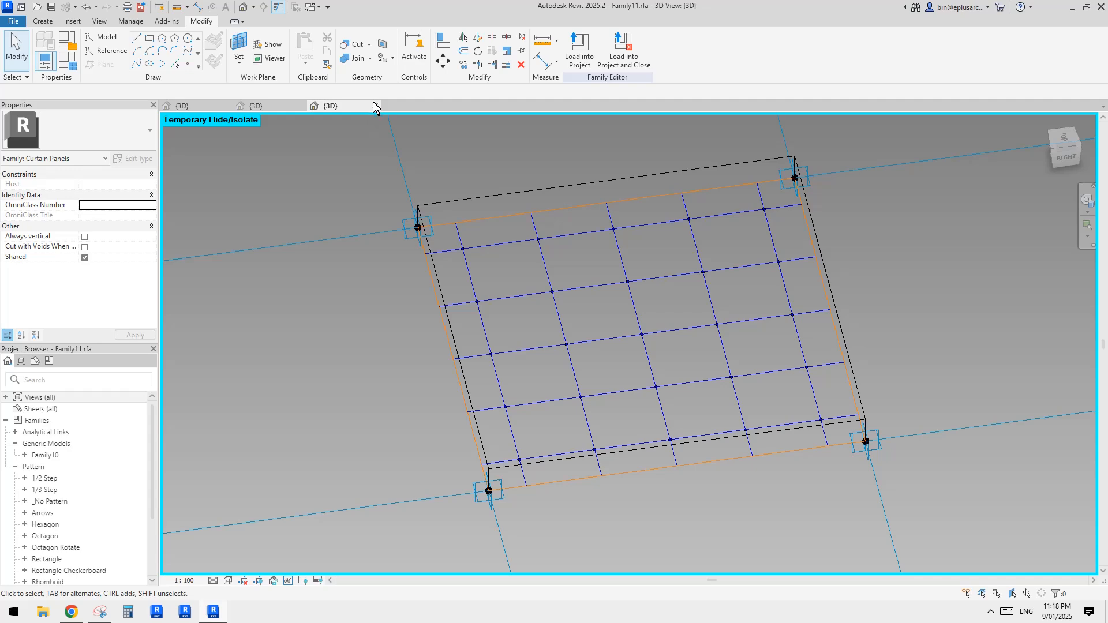
key("h")
key("r")
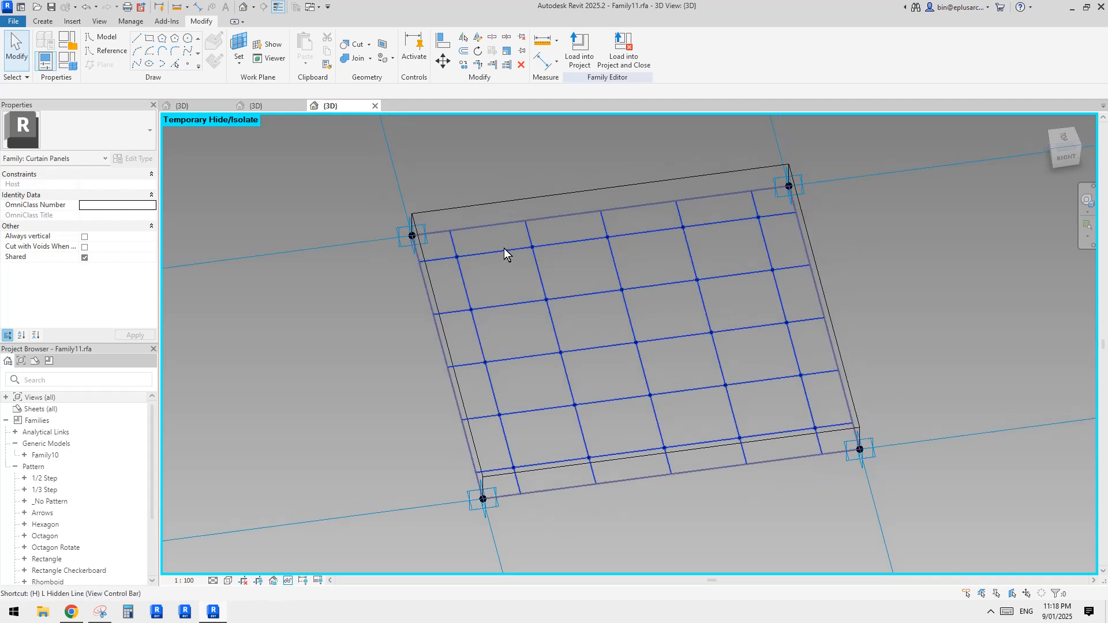
left_click(375, 106)
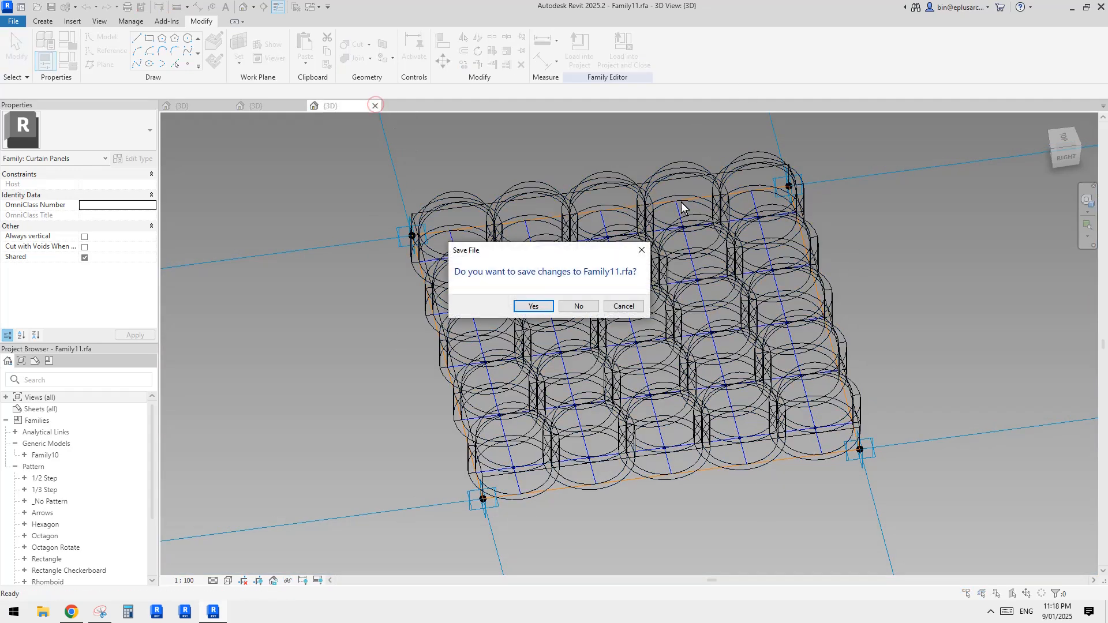
left_click(579, 306)
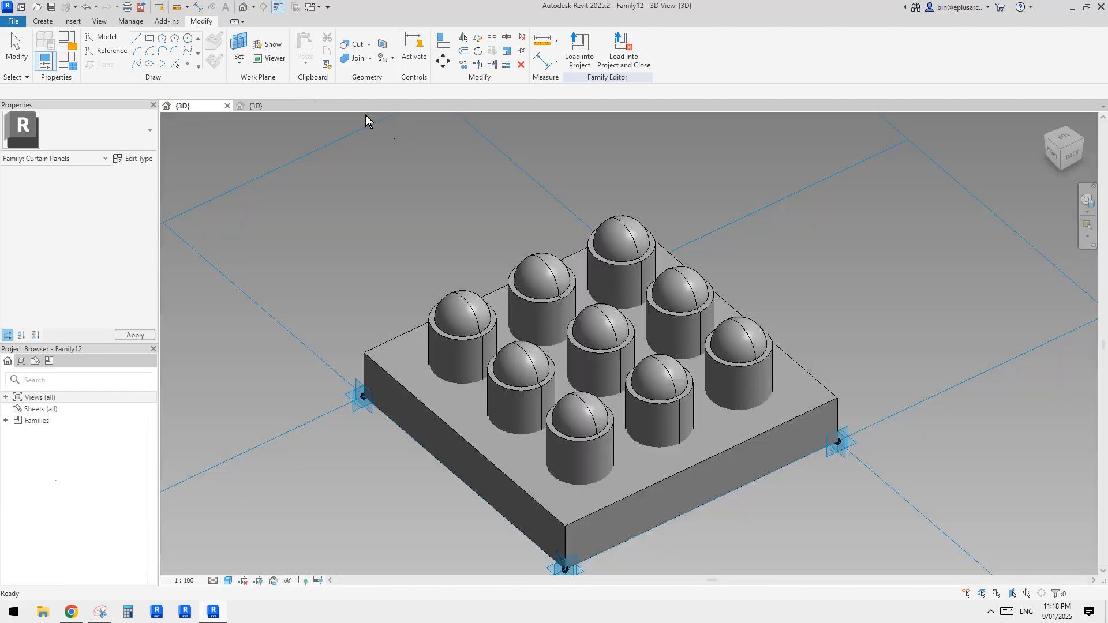
Create a new conceptual mass family from the Metric Mass.rft template.
scroll(611, 245, "down", 2)
mouse_move(610, 244)
middle_mouse_down()
mouse_move(635, 240)
mouse_move(603, 242)
middle_mouse_up()
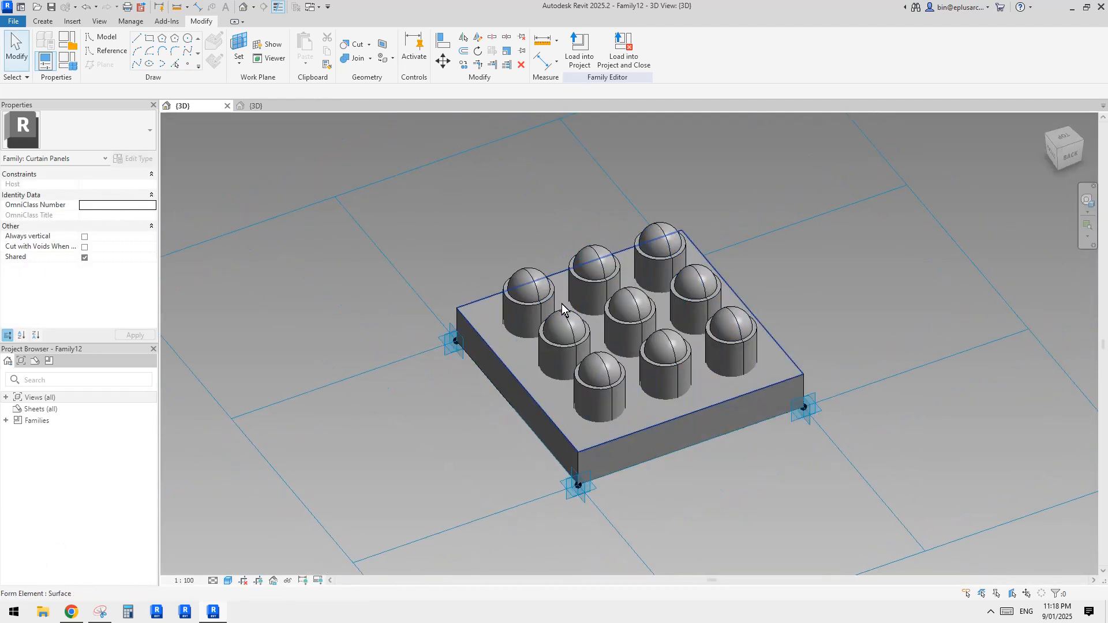
scroll(564, 304, "up", 1)
middle_click_drag(642, 331, 608, 335)
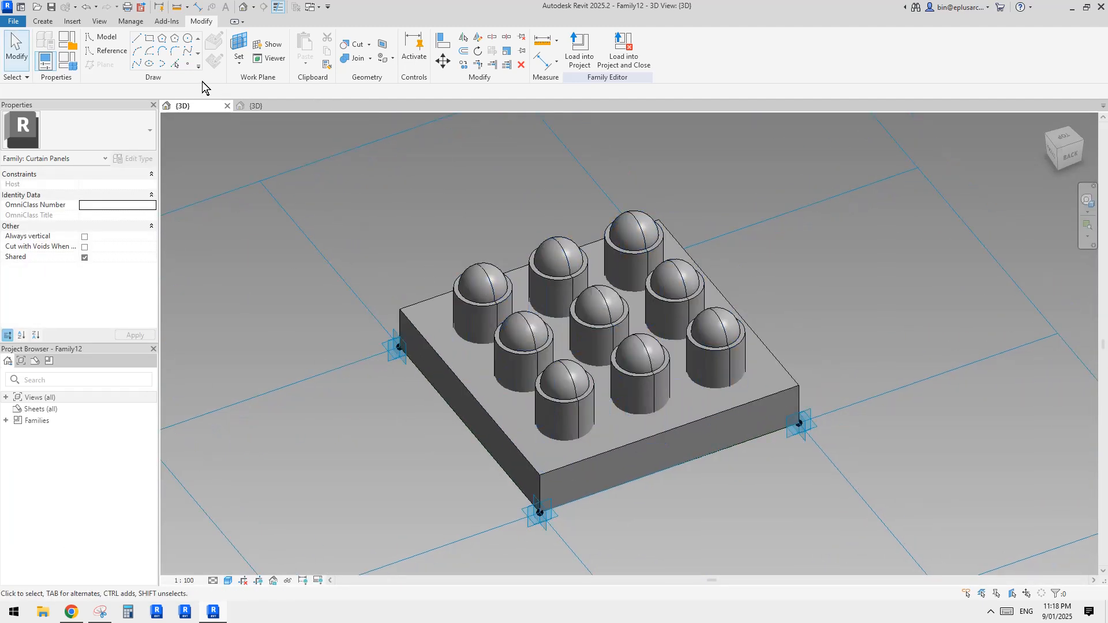
left_click(13, 21)
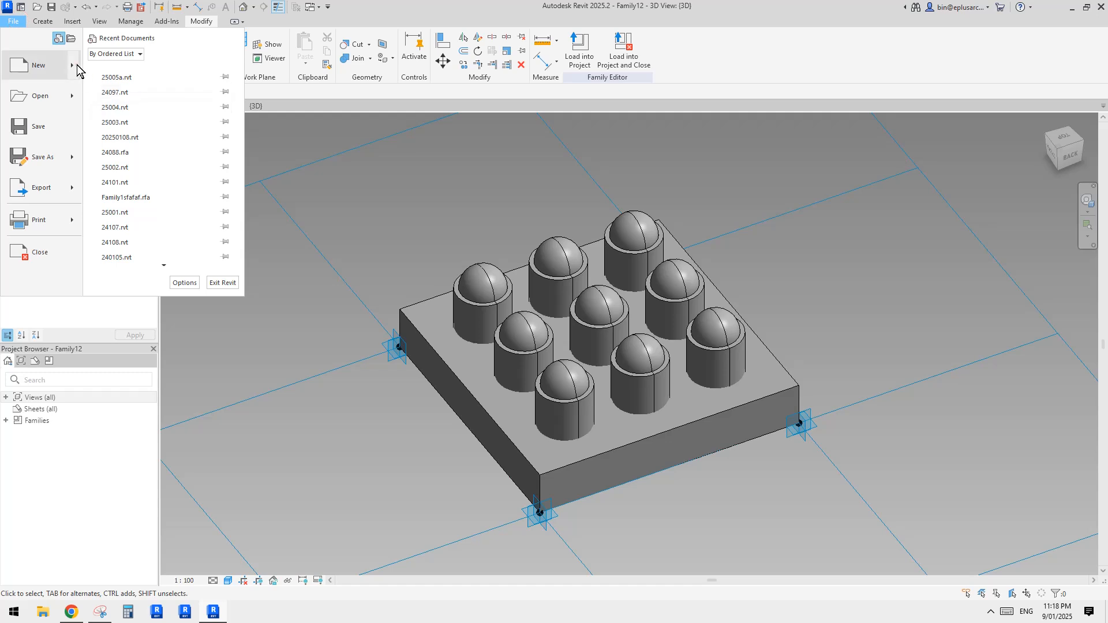
mouse_move(55, 65)
left_click(176, 122)
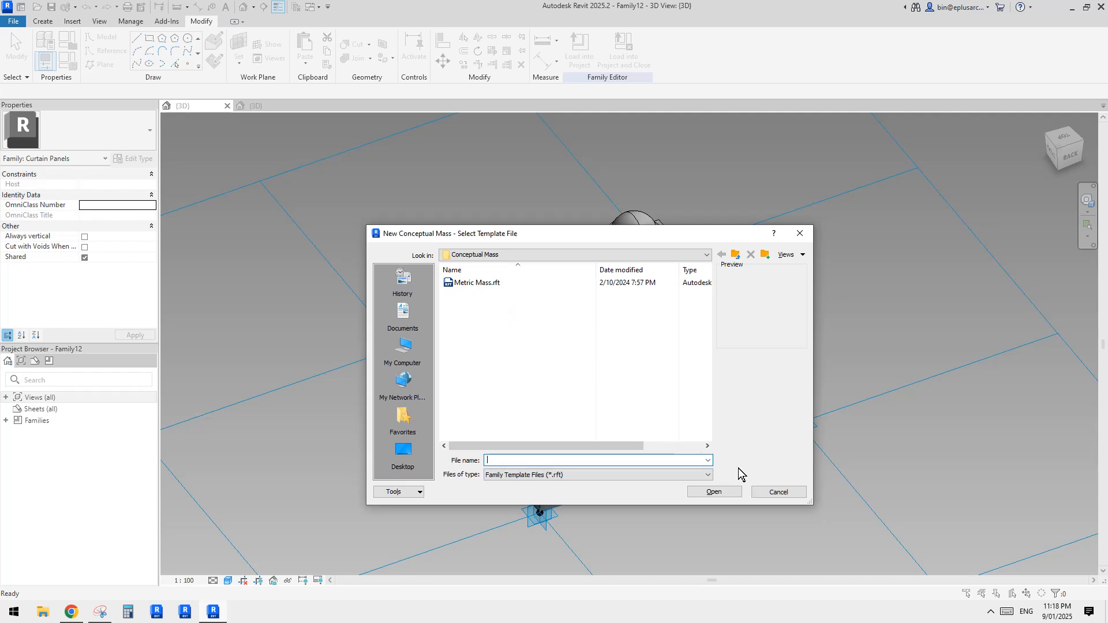
double_click(525, 289)
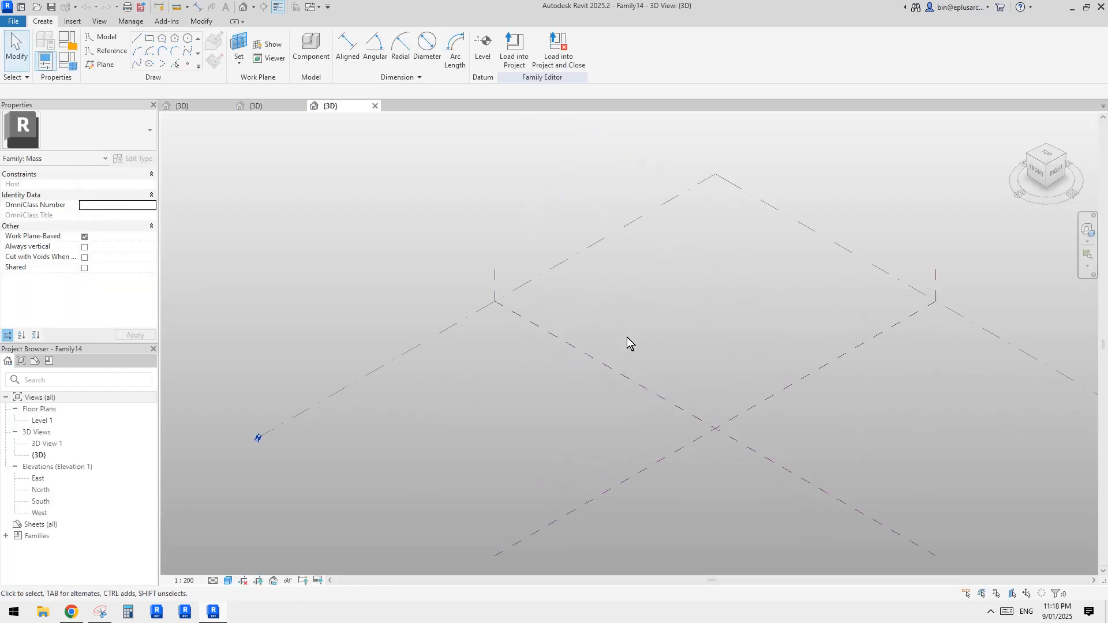
middle_click_drag(568, 381, 553, 357)
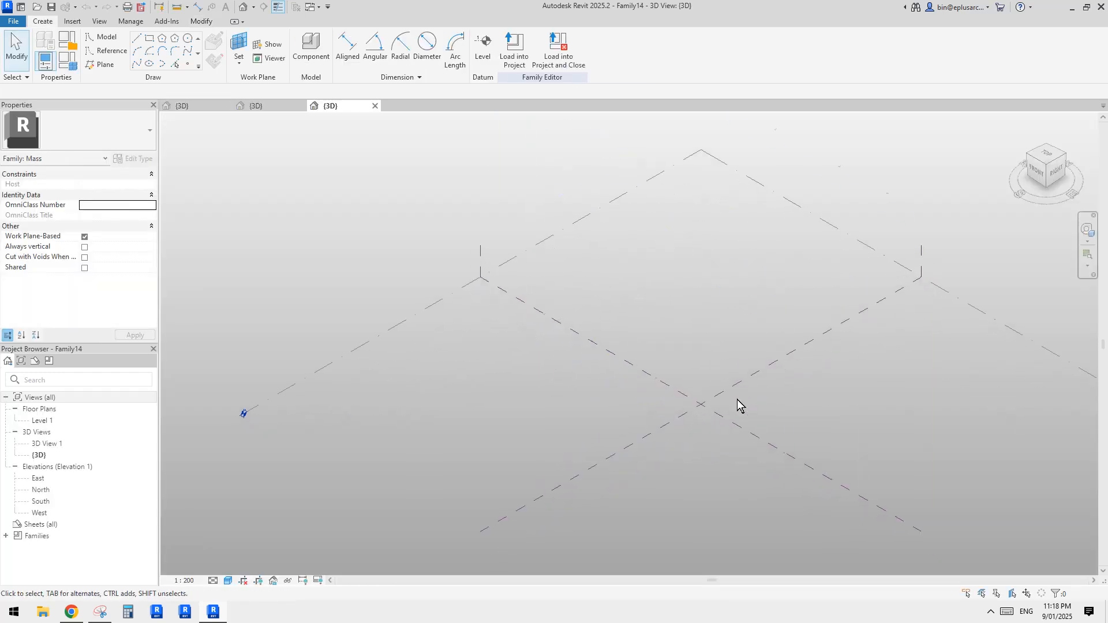
Draw a straight reference line about 16000 mm long on Level 1 of the mass family.
left_click(106, 51)
left_click(138, 39)
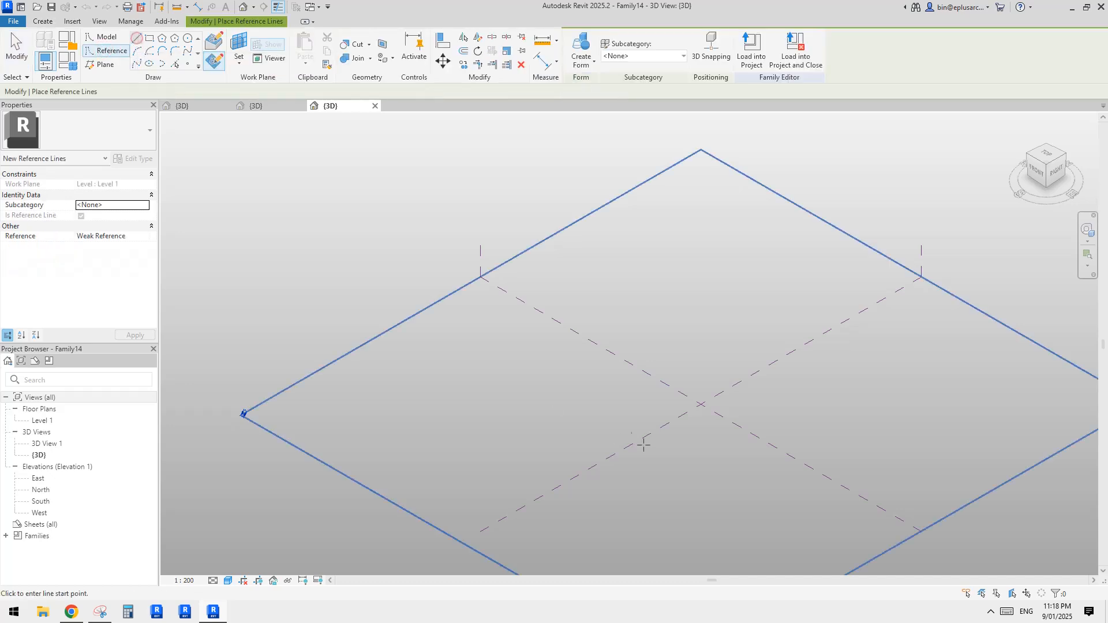
left_click(522, 371)
left_click(599, 414)
key("Escape")
key("Escape")
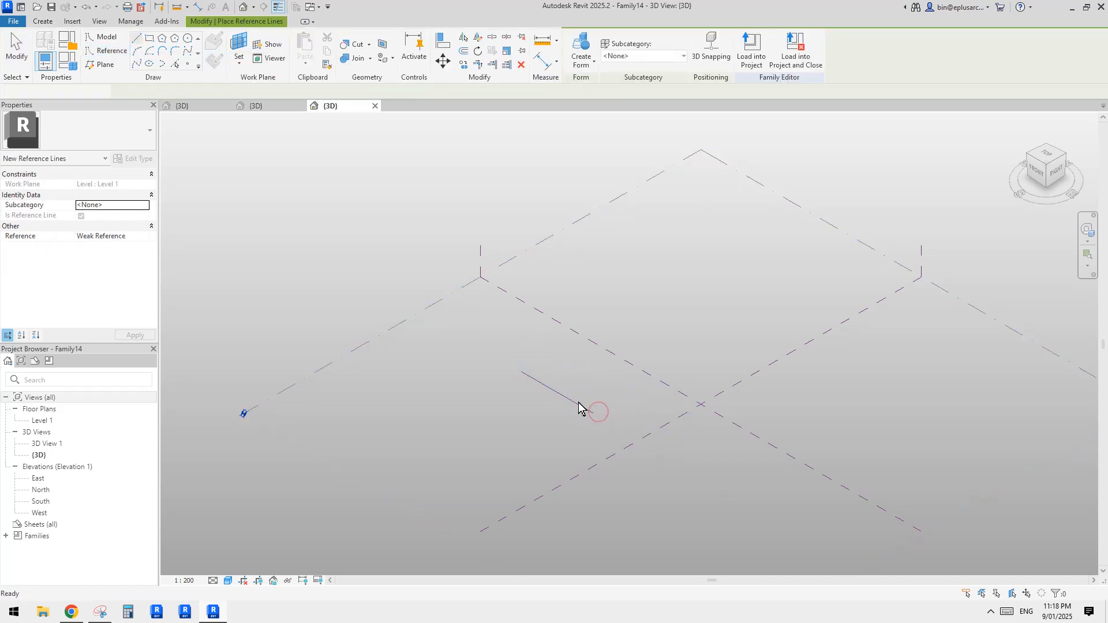
Create a vertical surface form from the reference line with a positive offset of 5000 mm.
left_click(578, 403)
left_click(582, 49)
scroll(596, 381, "up", 2)
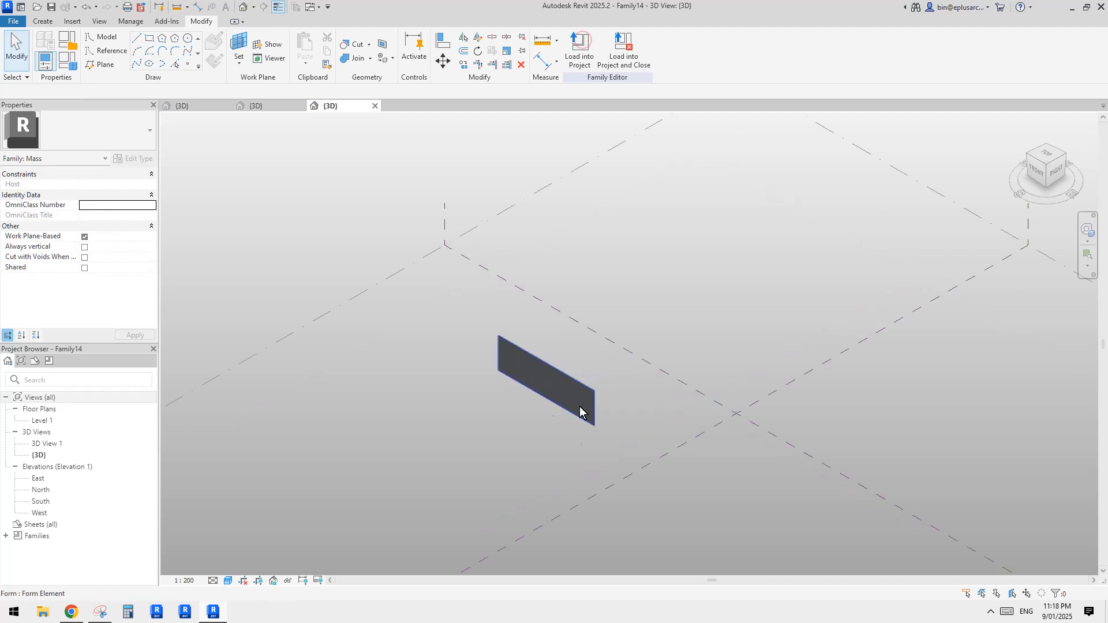
middle_click_drag(580, 406, 675, 266, "shift")
scroll(719, 448, "up", 3)
scroll(657, 355, "up", 1)
left_click(623, 295)
left_click(622, 295)
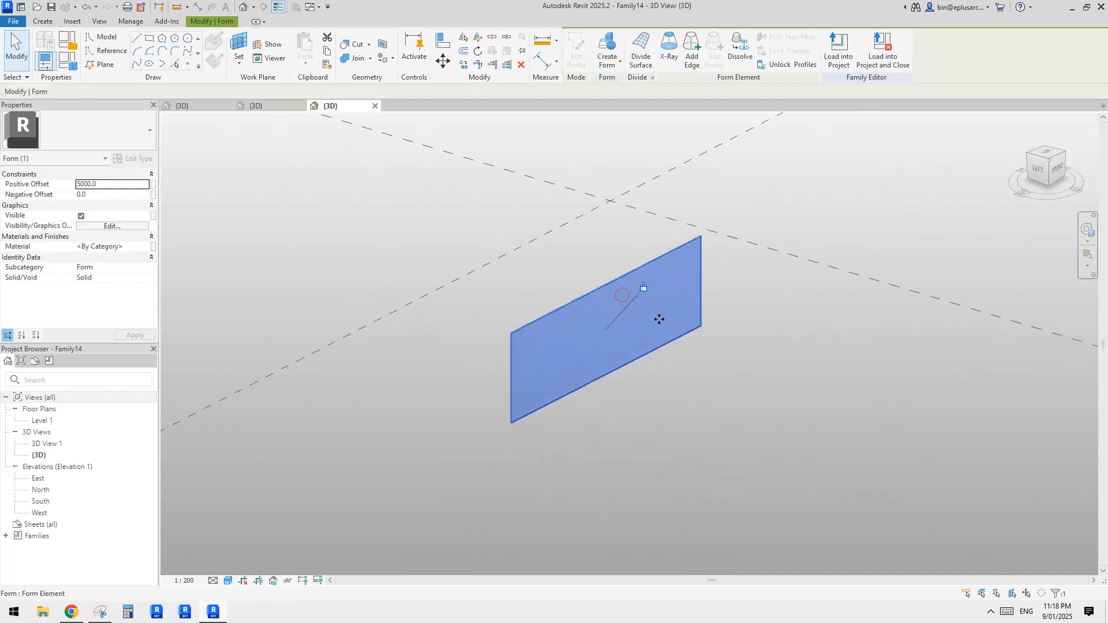
left_click(124, 184)
type("10")
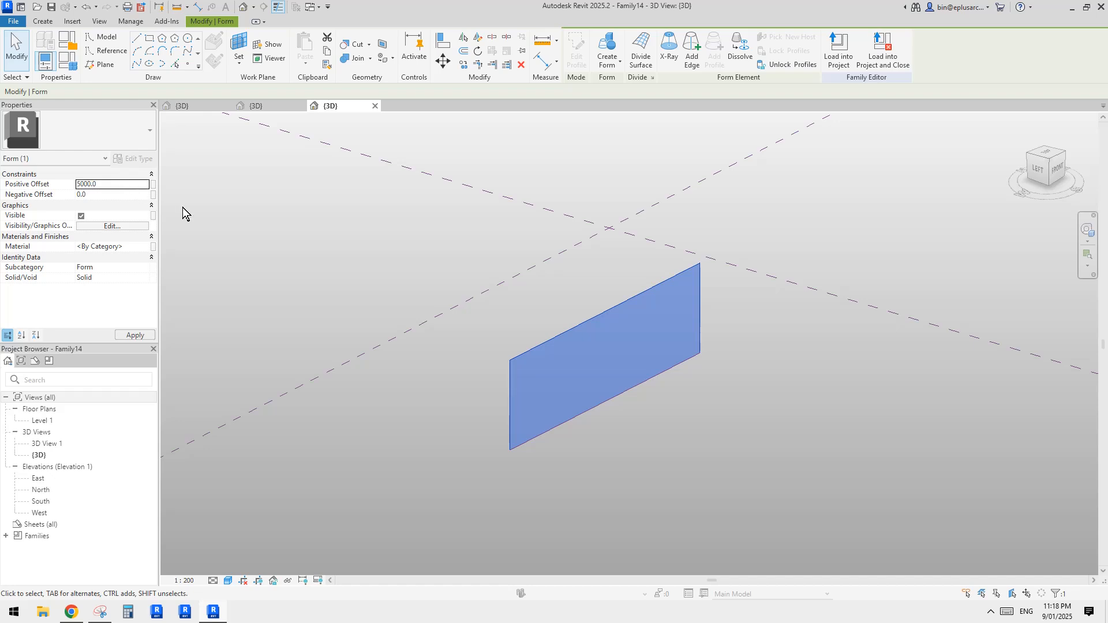
Set the length of the reference line at the base of the surface to 5000 mm.
left_click(623, 404)
left_click(619, 393)
middle_click_drag(712, 396, 635, 407, "shift")
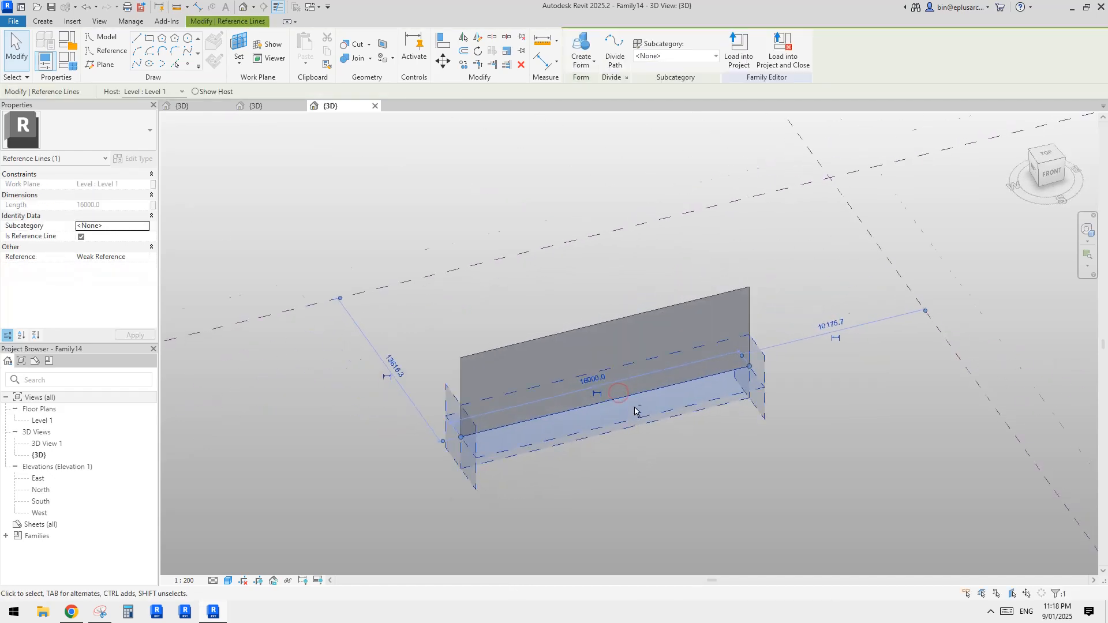
scroll(638, 379, "up", 2)
left_click(584, 370)
type("50")
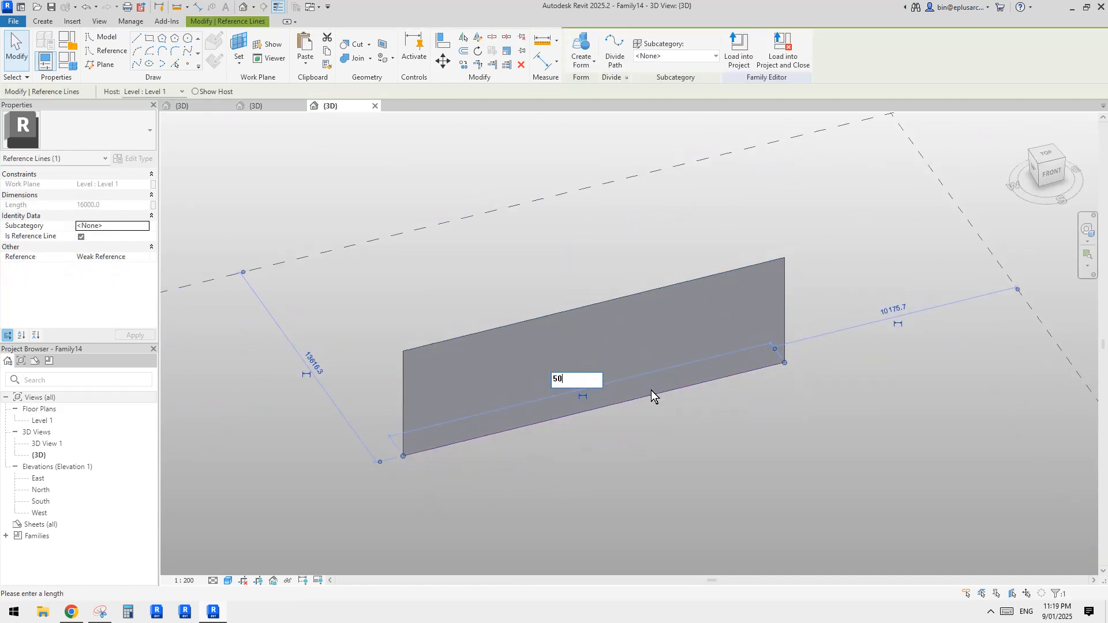
type("00")
key("Return")
scroll(587, 373, "up", 3)
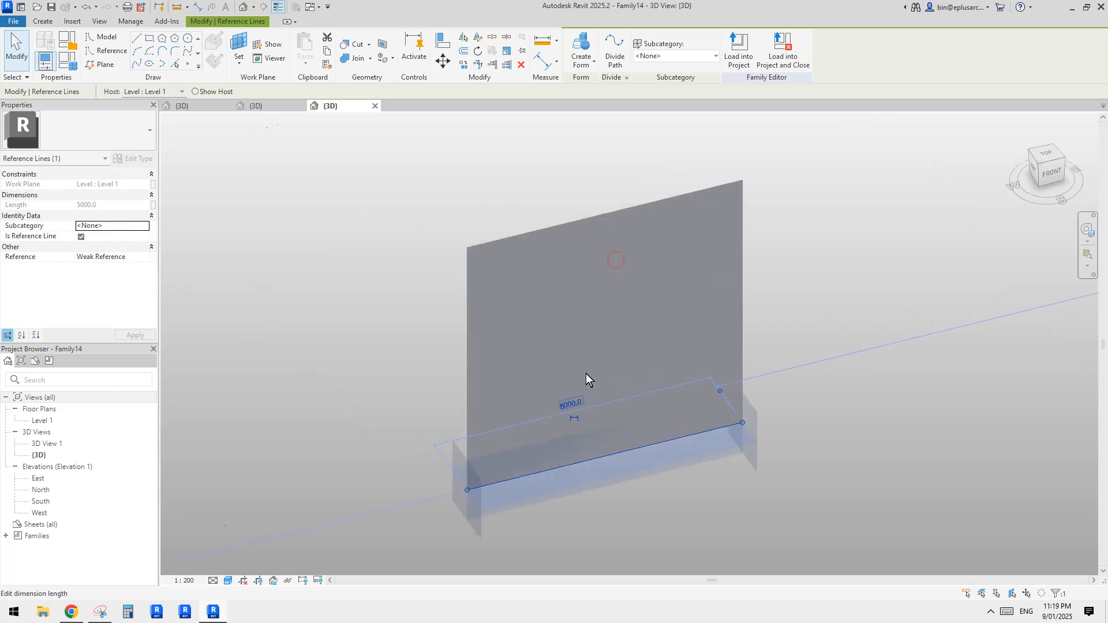
Set the base reference line's length to 3000 mm and clear the selection.
left_click(572, 403)
middle_click_drag(635, 378, 648, 321)
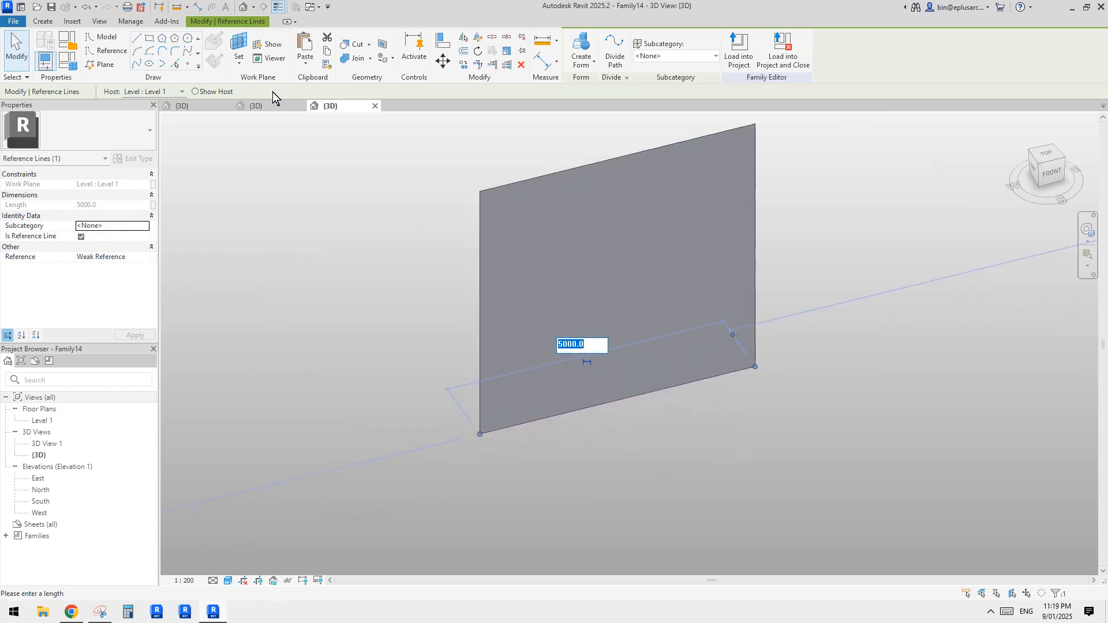
middle_click_drag(622, 269, 616, 293)
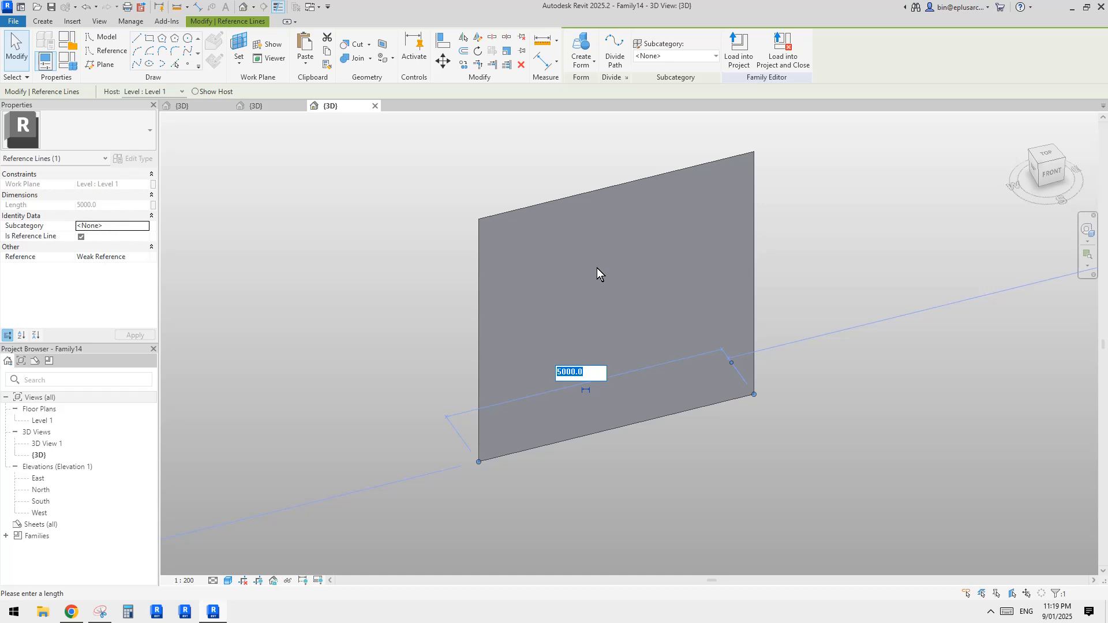
type("3000")
left_click(425, 276)
left_click(248, 237)
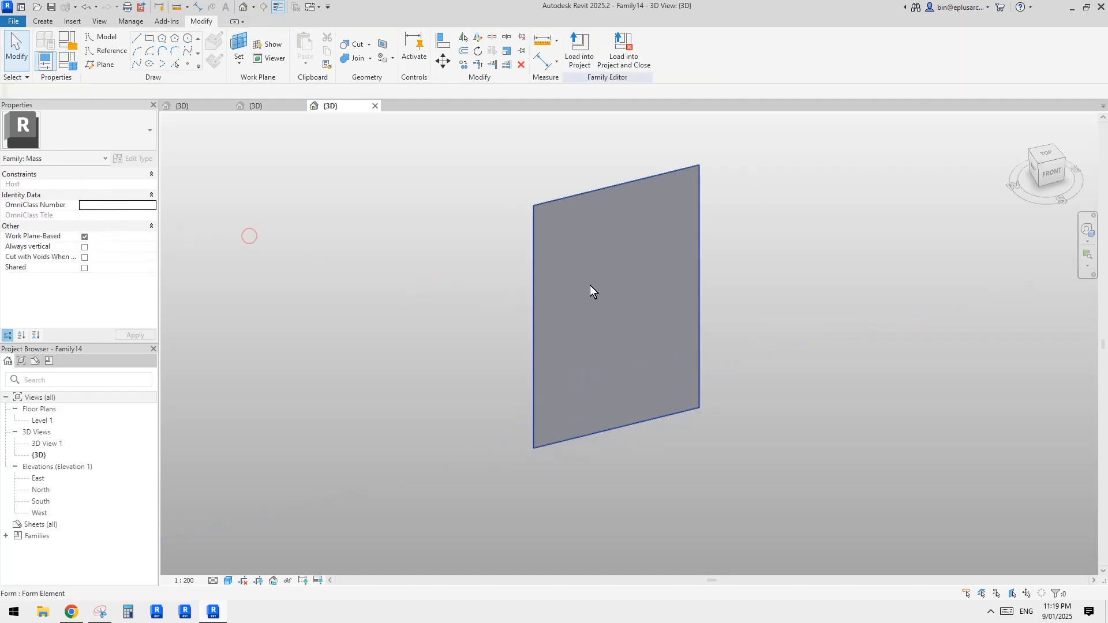
Set the surface form's positive offset to 3000 mm.
left_click(617, 280)
left_click(121, 185)
type("3000.0")
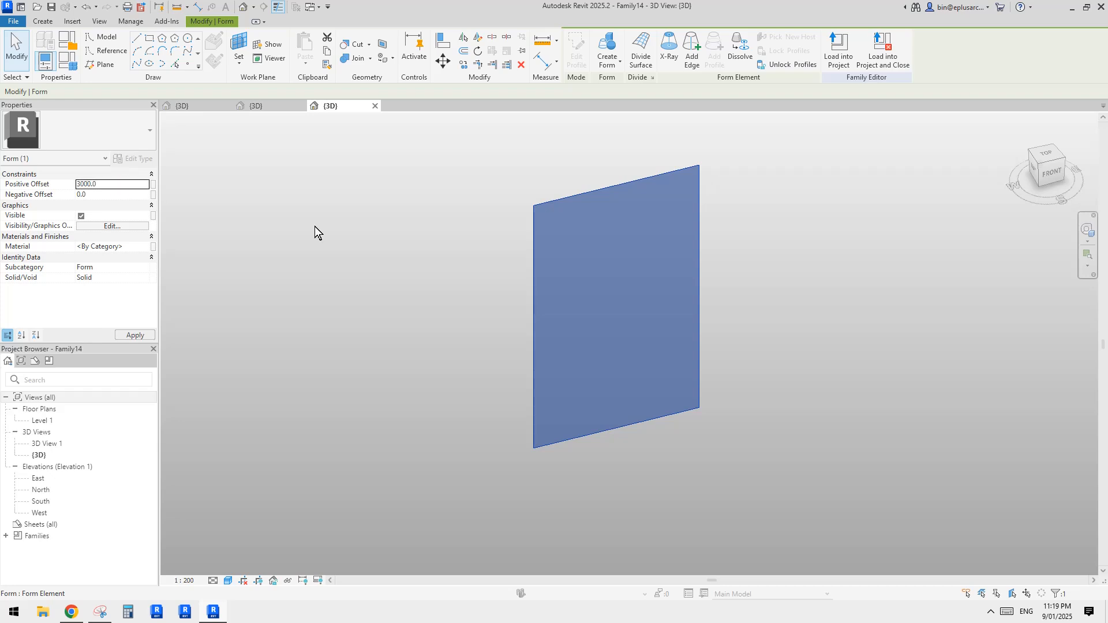
Divide the surface and set both the U and V grids to a Fixed Distance layout of 600 mm.
left_click(594, 336)
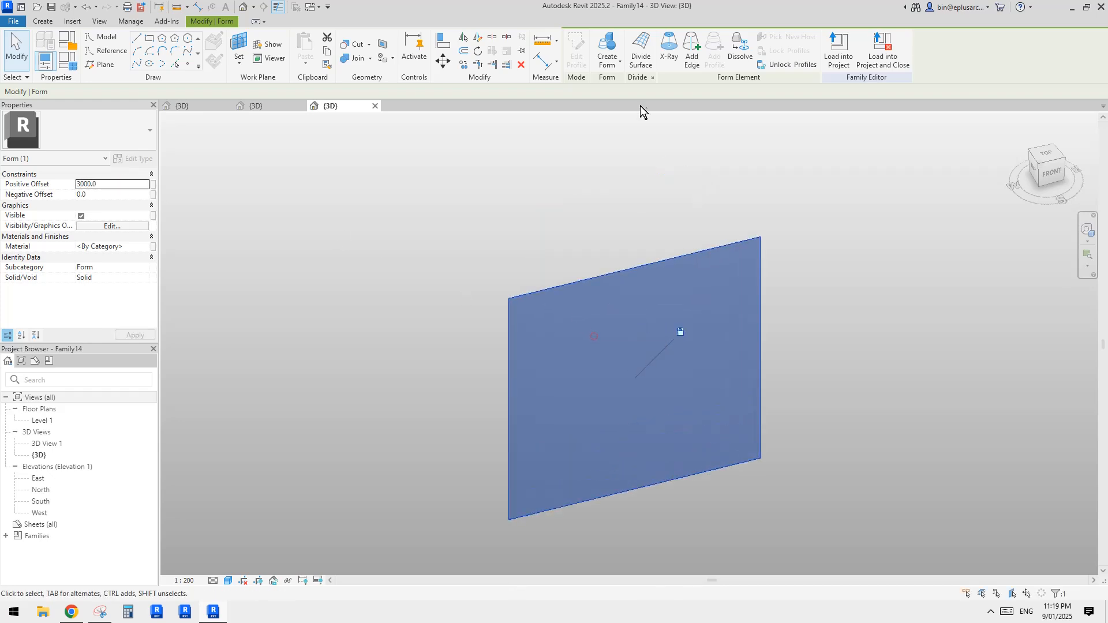
left_click(643, 63)
left_click(122, 216)
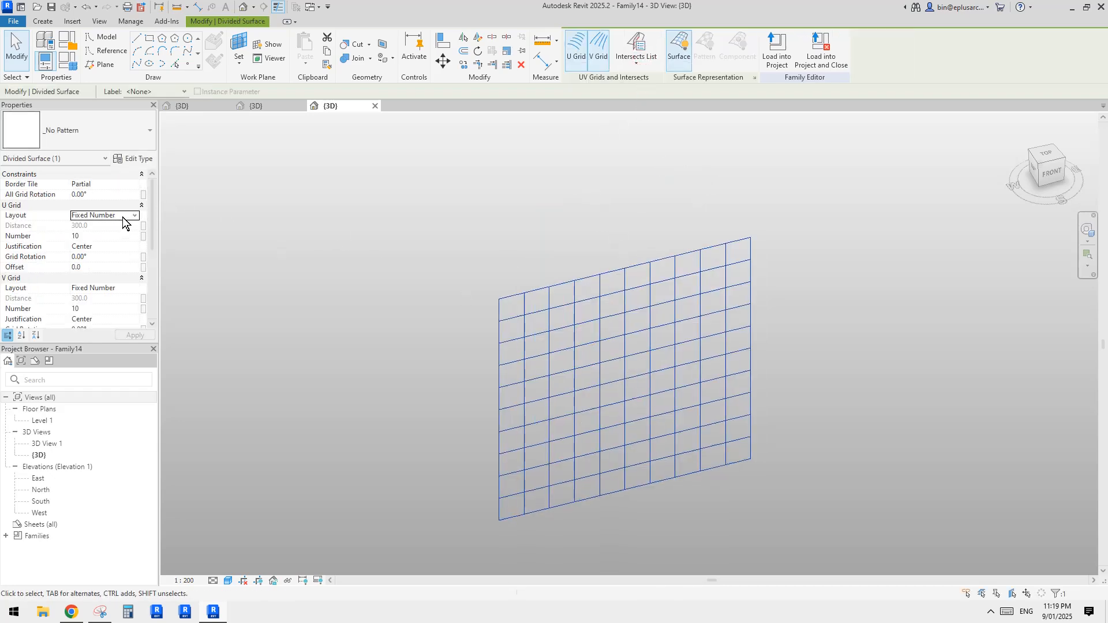
left_click(136, 218)
left_click(100, 233)
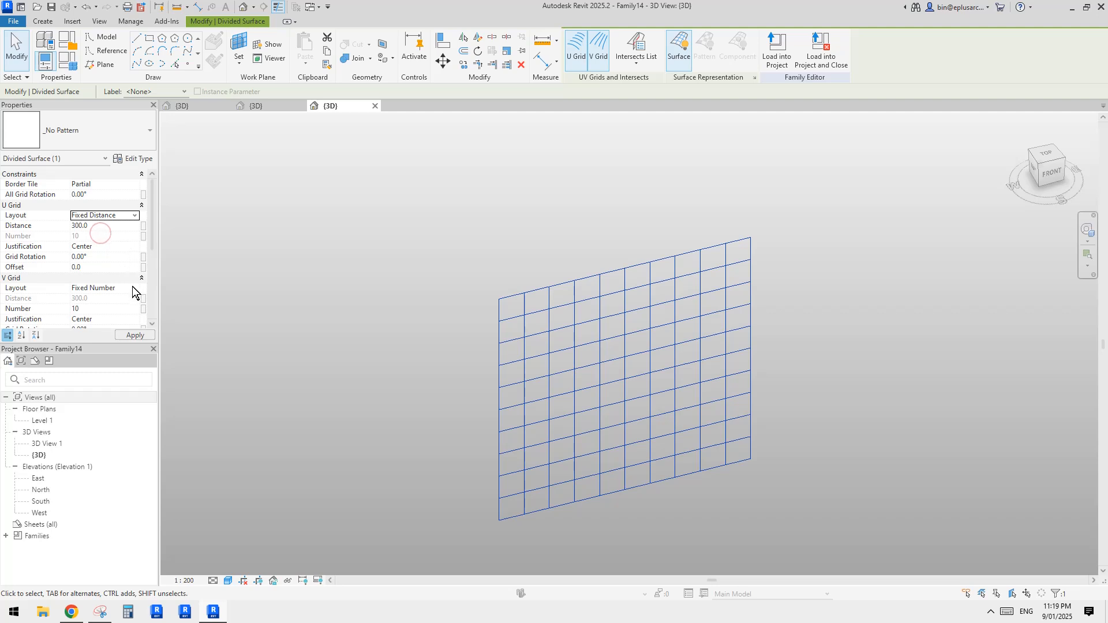
left_click(121, 289)
left_click(136, 288)
left_click(99, 306)
left_click(99, 231)
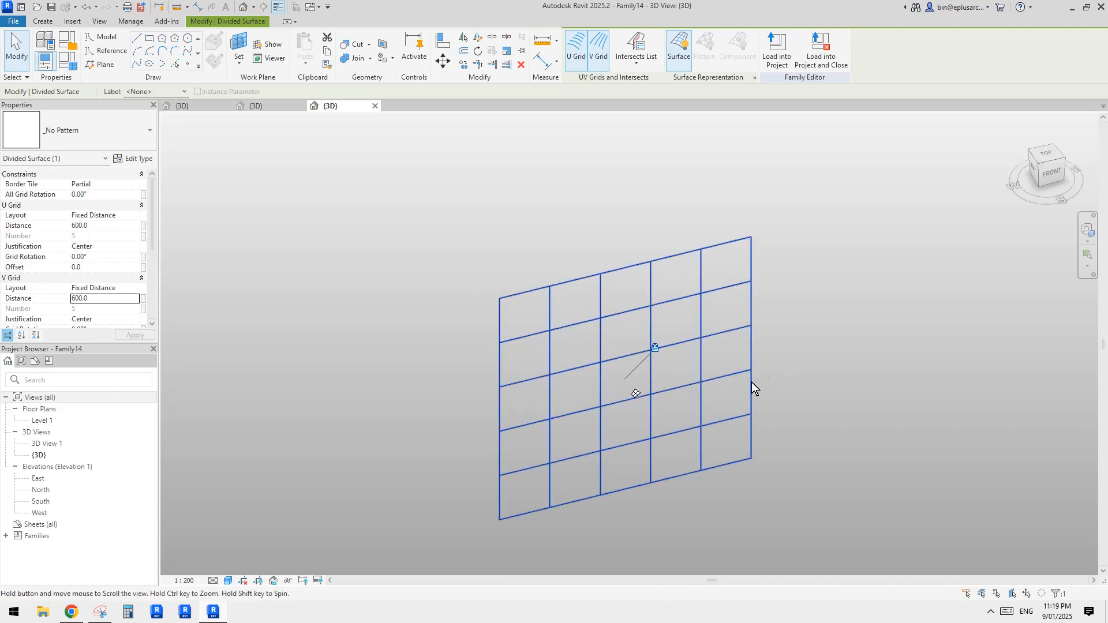
Load the Family12 curtain panel family into the Family14 mass.
middle_click_drag(753, 388, 722, 354)
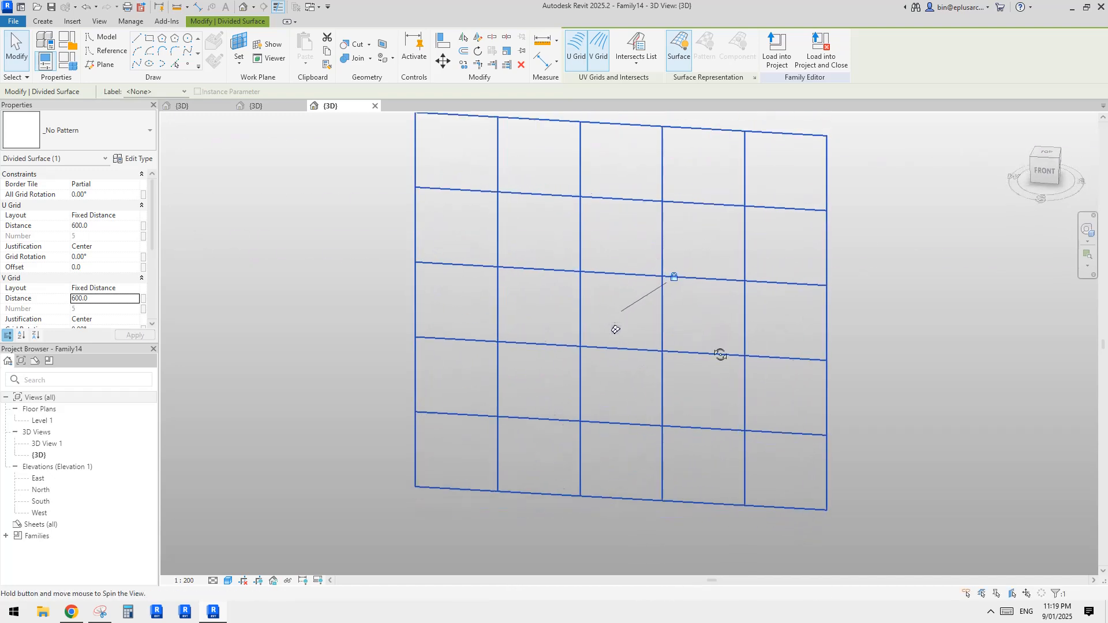
key("Escape")
left_click(633, 261)
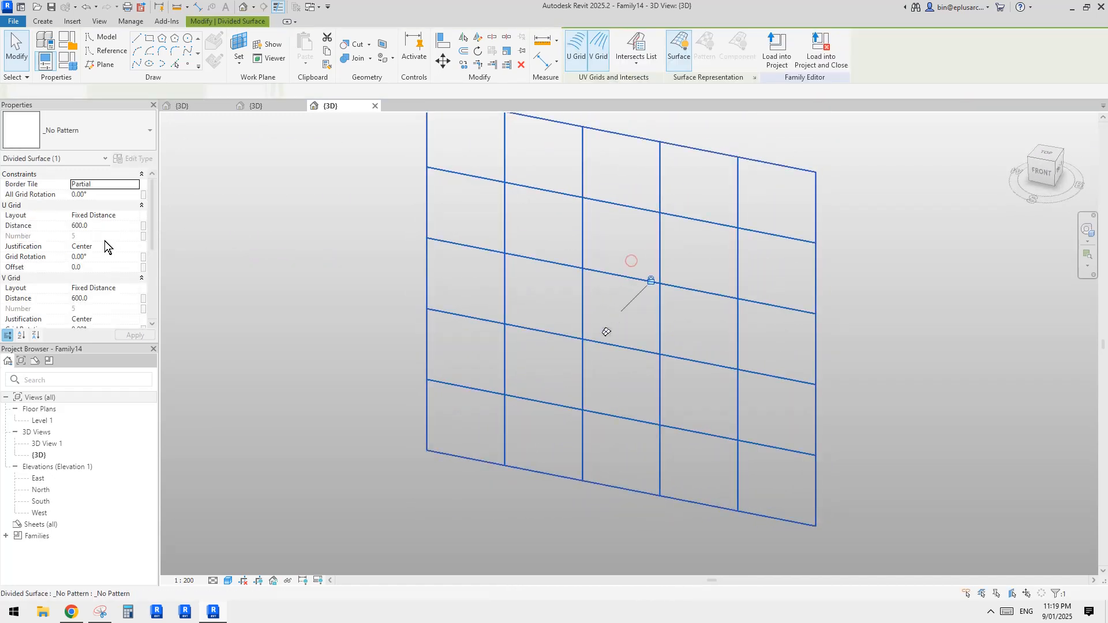
left_click(215, 107)
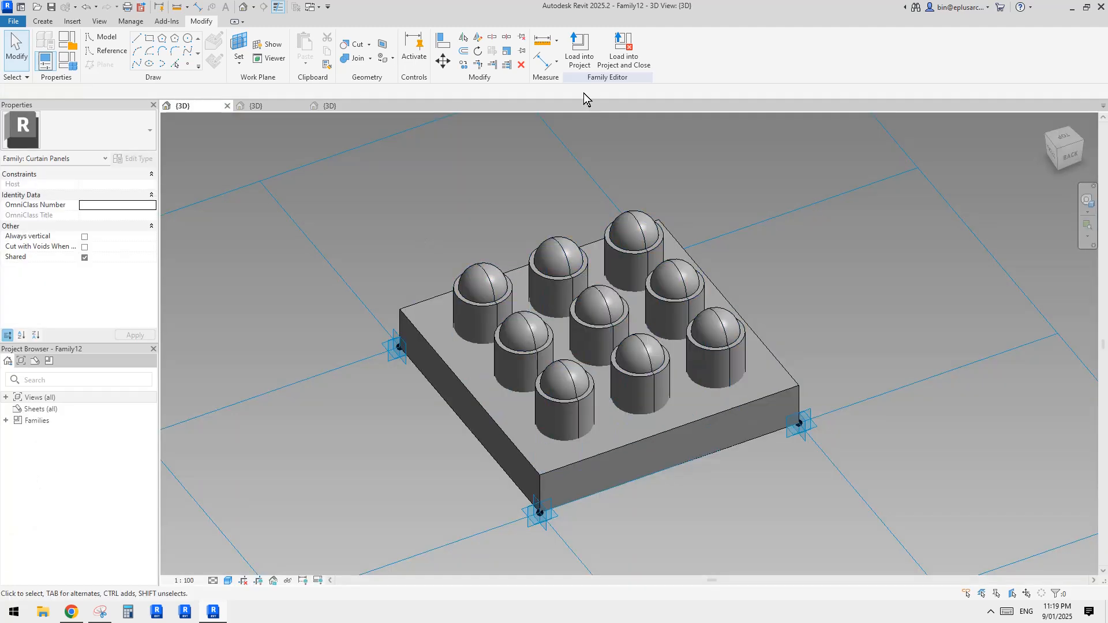
left_click(579, 53)
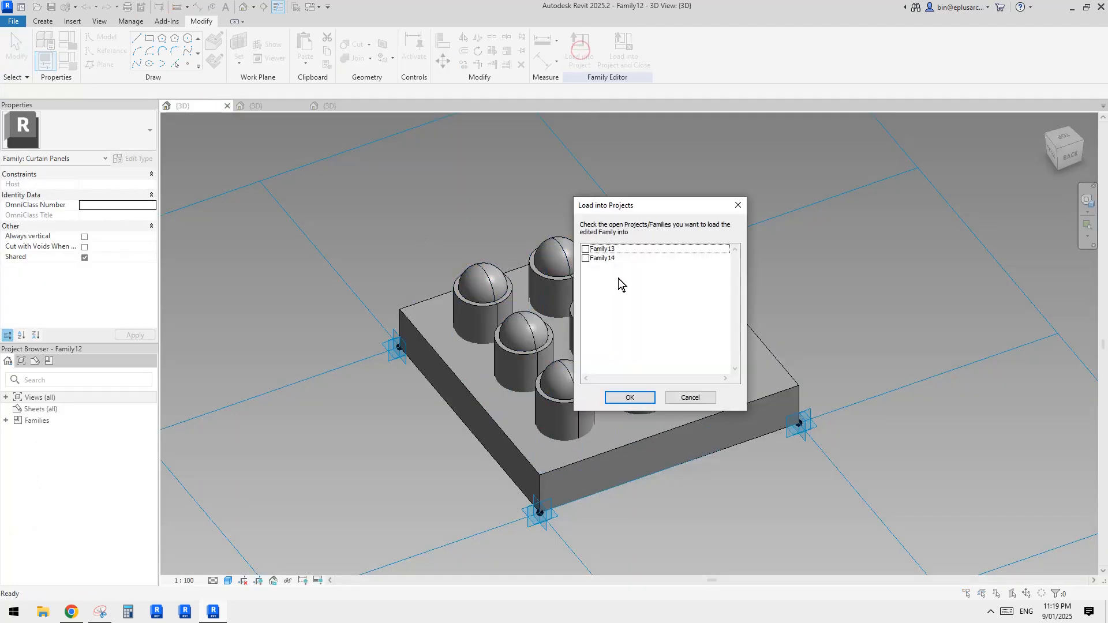
left_click(585, 258)
left_click(633, 401)
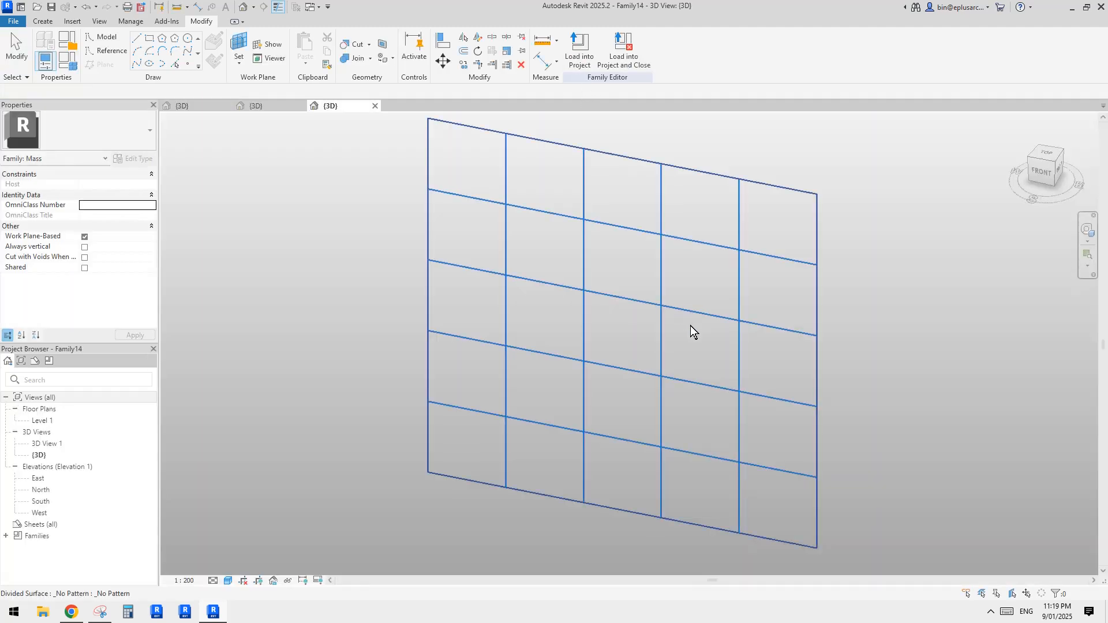
Apply the Rectangle pattern with the Family12 panel to the divided surface.
scroll(635, 314, "up", 2)
left_click(616, 306)
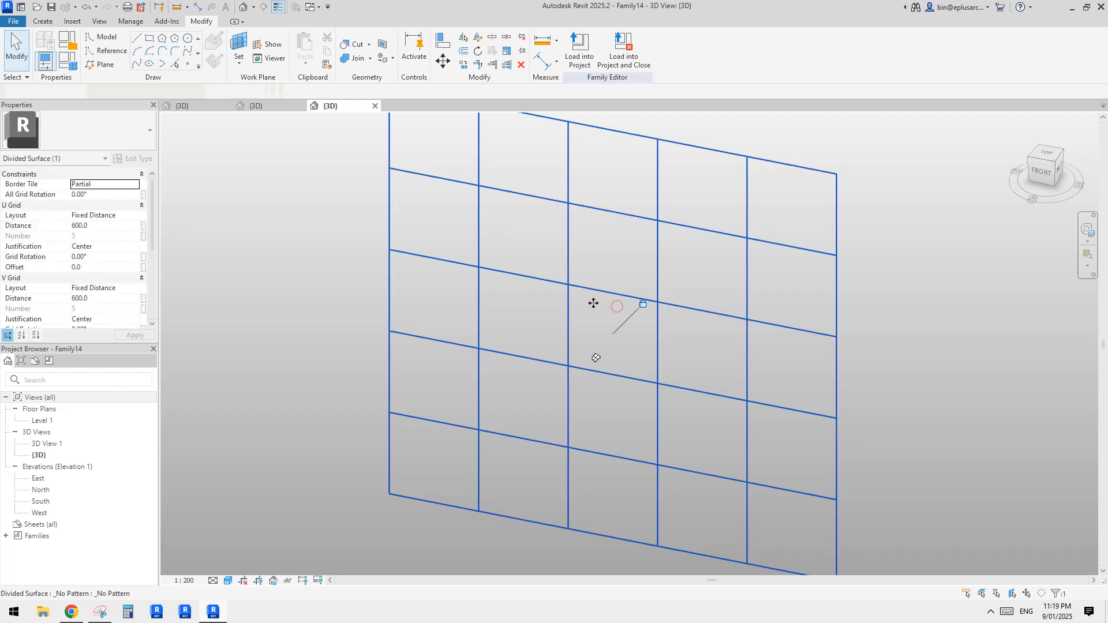
left_click(108, 131)
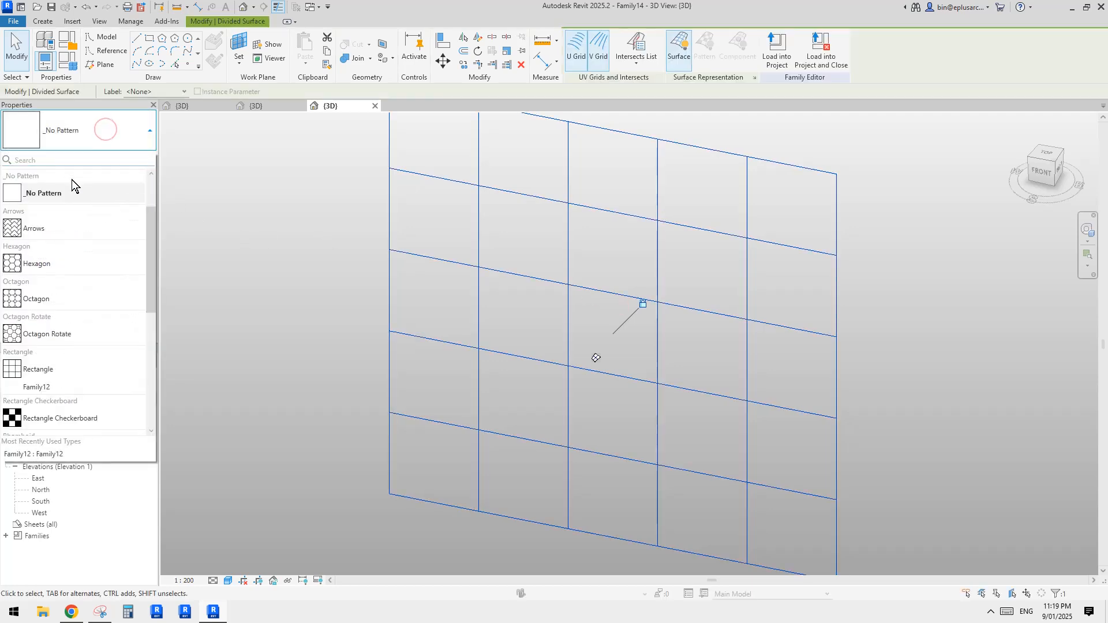
scroll(68, 272, "down", 6)
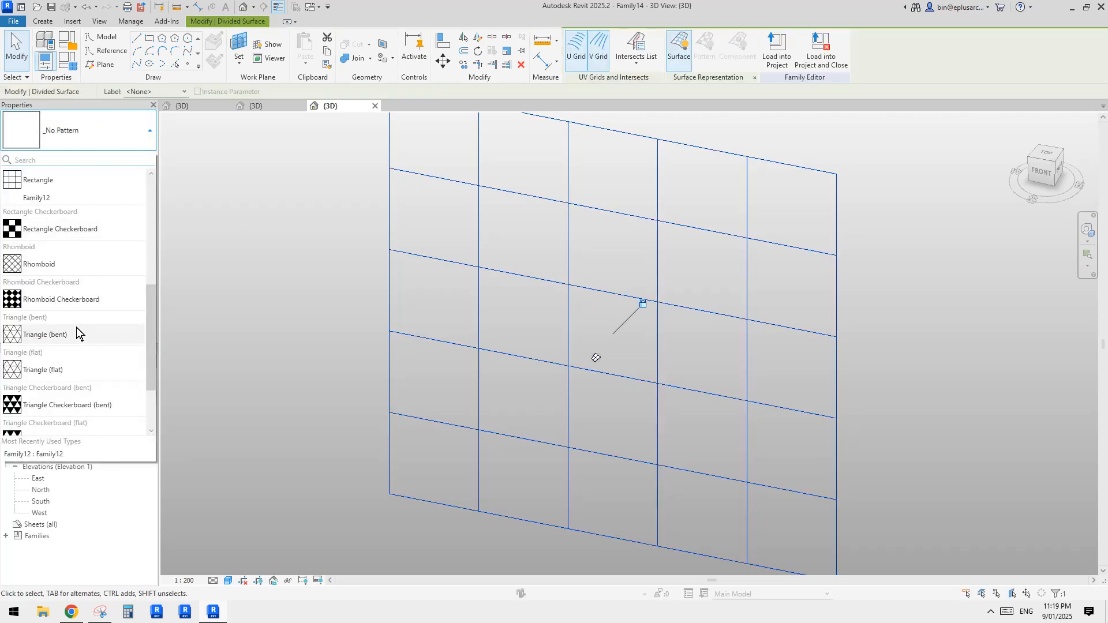
scroll(76, 328, "up", 3)
left_click(40, 304)
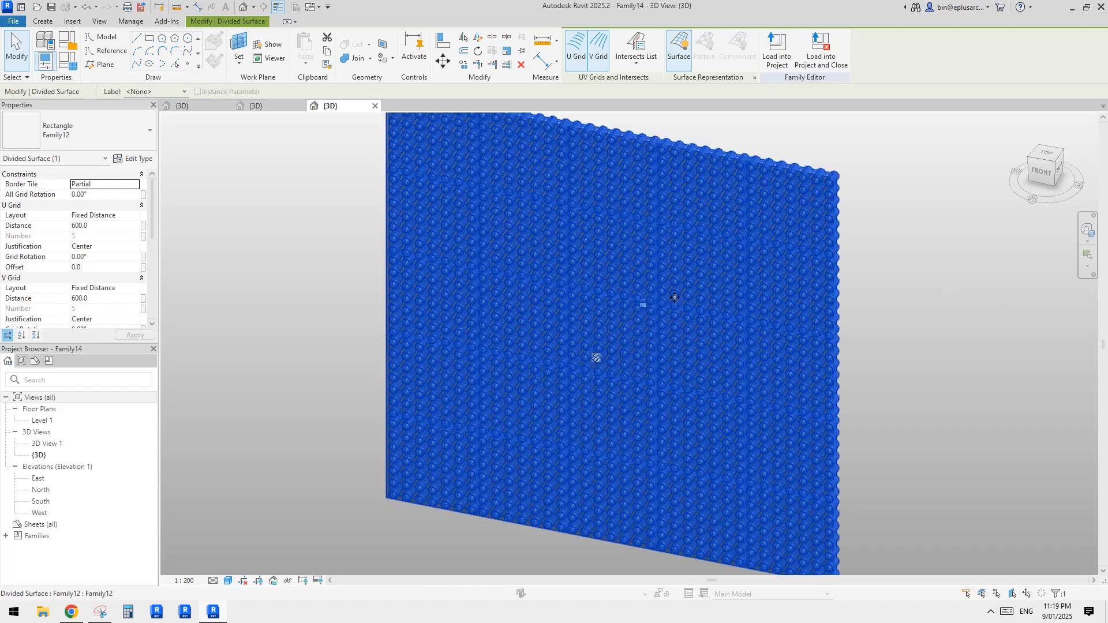
Examine the panelled surface from the front and check one nested sphere-and-tube component's properties.
left_click(862, 310)
scroll(867, 317, "down", 1)
middle_click_drag(882, 345, 792, 327, "shift")
scroll(792, 327, "up", 4)
key("Tab")
left_click(695, 273)
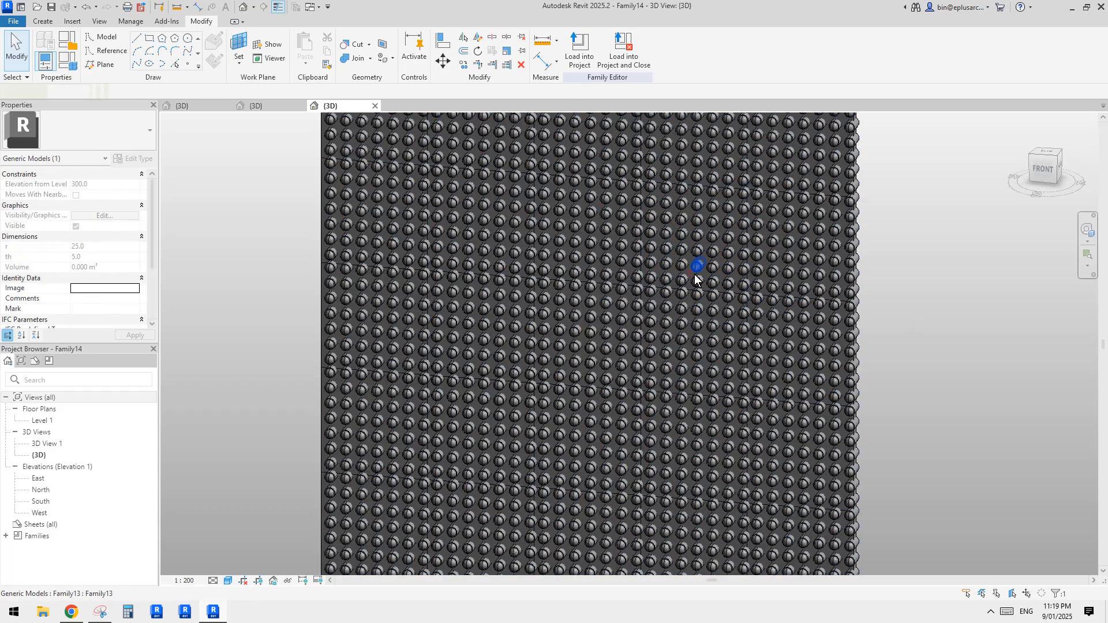
scroll(716, 278, "down", 1)
middle_click_drag(776, 290, 722, 291)
key("Escape")
Select all instances of the Family12 curtain panel on the surface and set their u parameter to 600 mm.
scroll(658, 234, "up", 2)
left_click(653, 239)
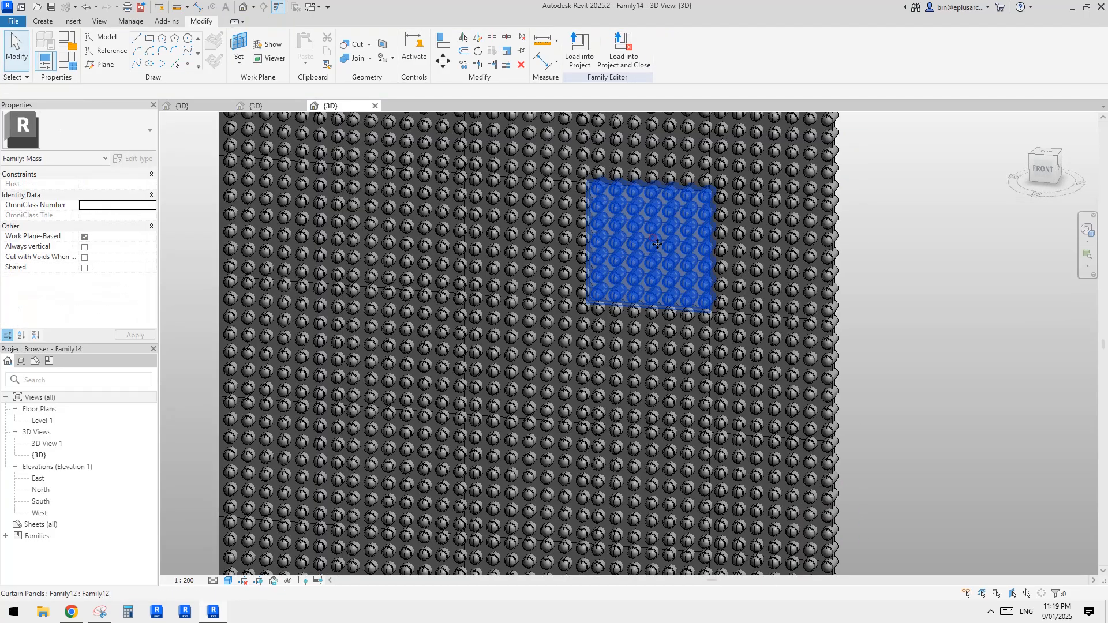
middle_click_drag(653, 239, 714, 251, "shift")
scroll(707, 241, "down", 1)
key("s")
key("a")
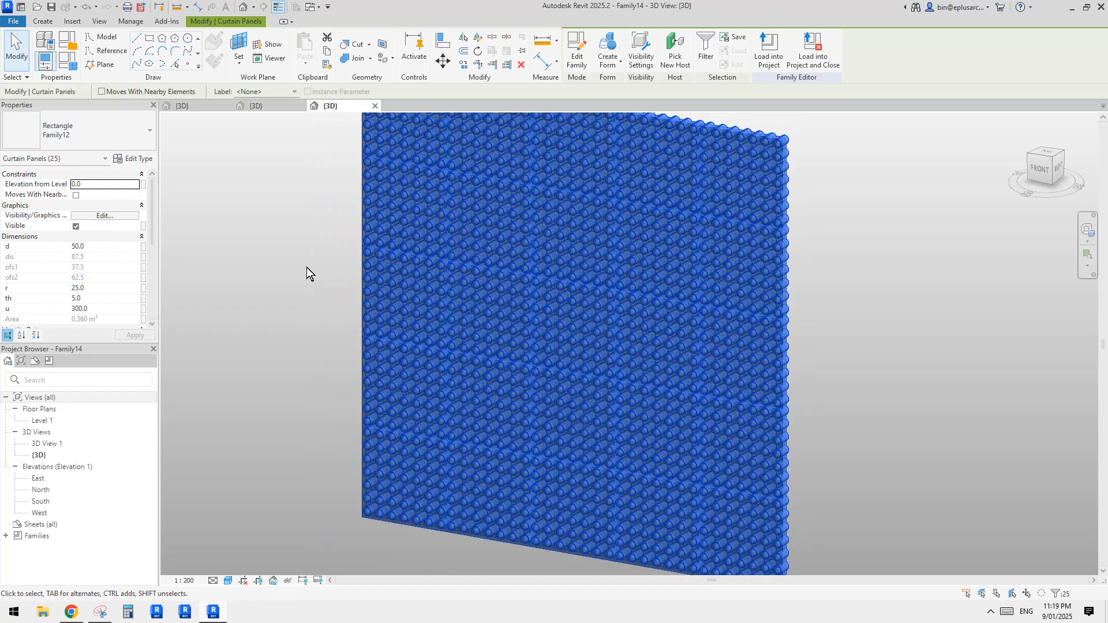
left_click(97, 309)
type("6")
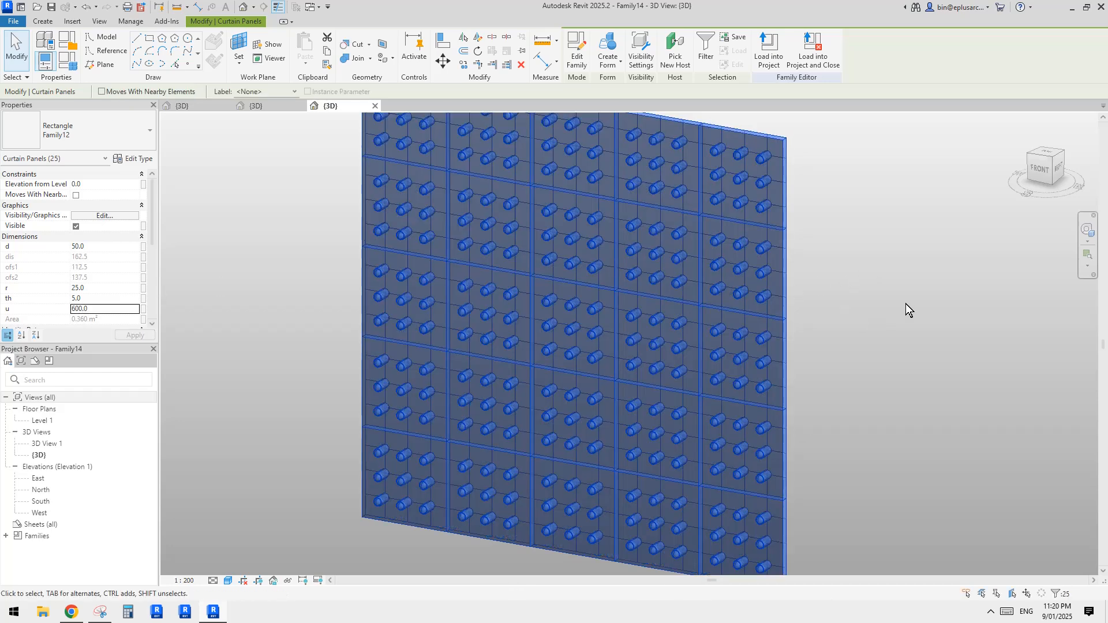
Examine the panelled surface and its divisions with the spheres and tubes at the new panel size.
left_click(905, 304)
scroll(874, 354, "down", 2)
middle_click_drag(874, 353, 857, 297)
scroll(808, 299, "up", 3)
left_click(728, 284)
scroll(732, 284, "down", 1)
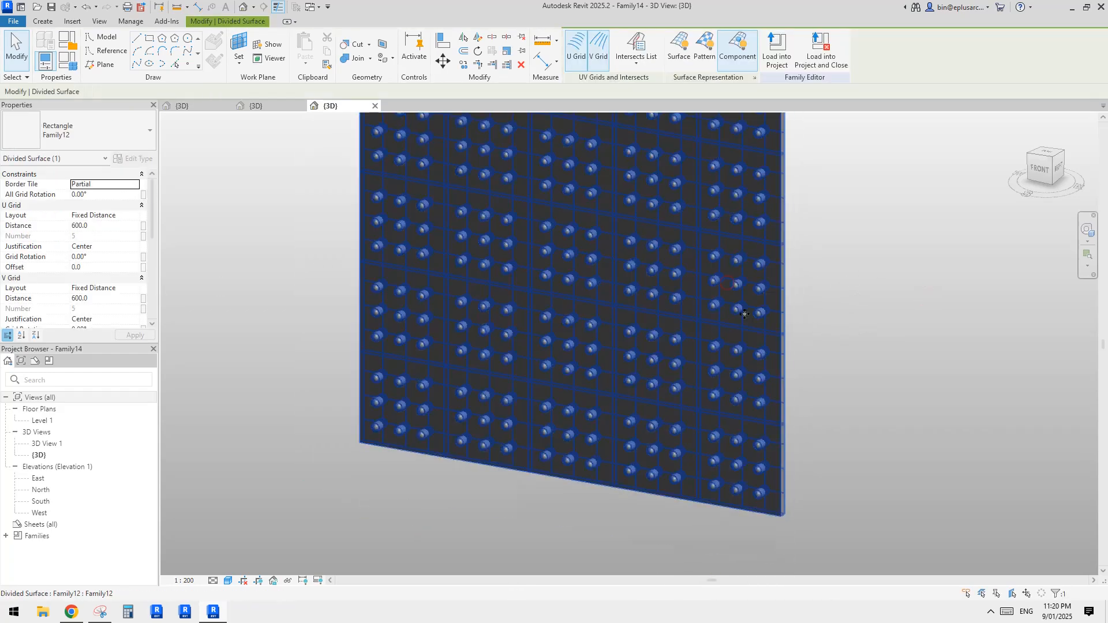
key("Escape")
left_click(676, 275)
middle_click_drag(755, 272, 742, 314)
key("Escape")
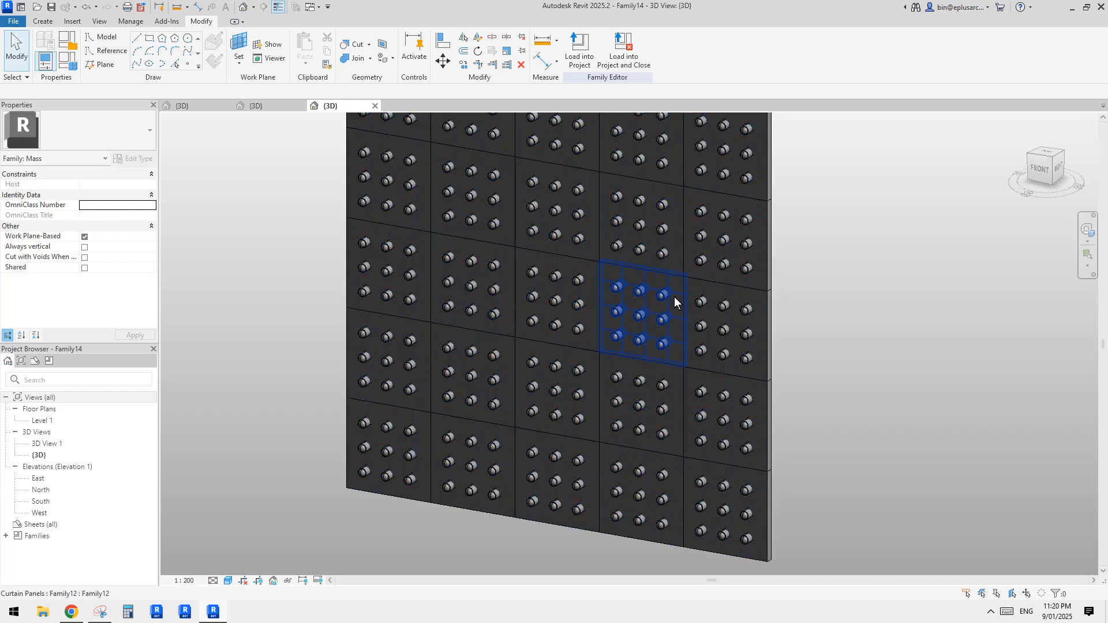
In a front view of the wall, turn off Show Edges and leave anti-aliased line smoothing off in the graphic display options.
middle_click_drag(675, 296, 892, 306, "shift")
key("g")
key("d")
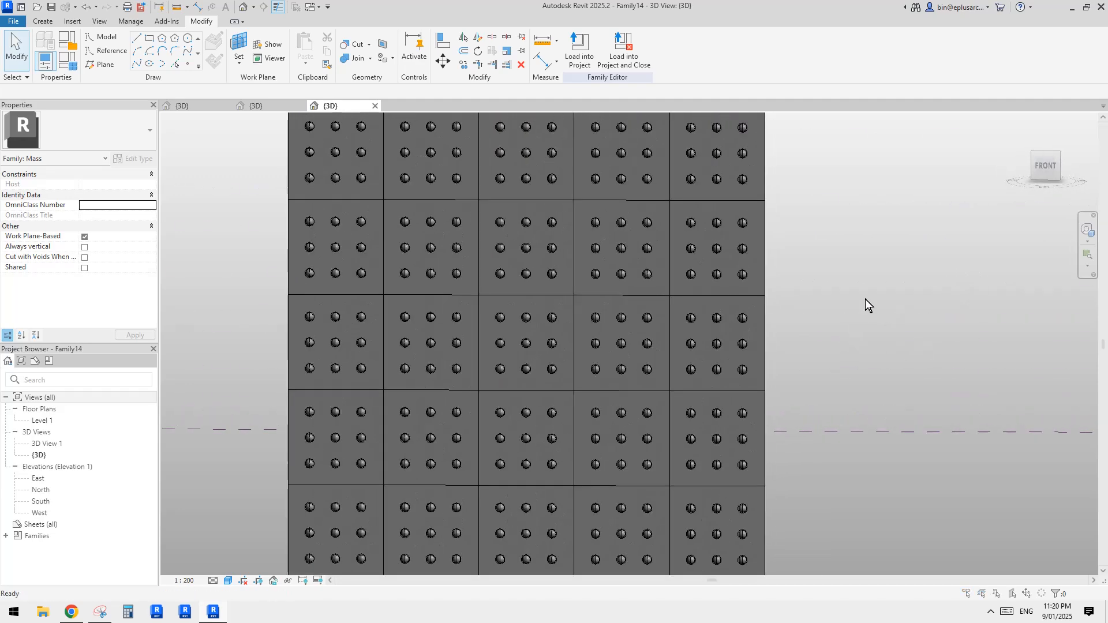
left_click(841, 132)
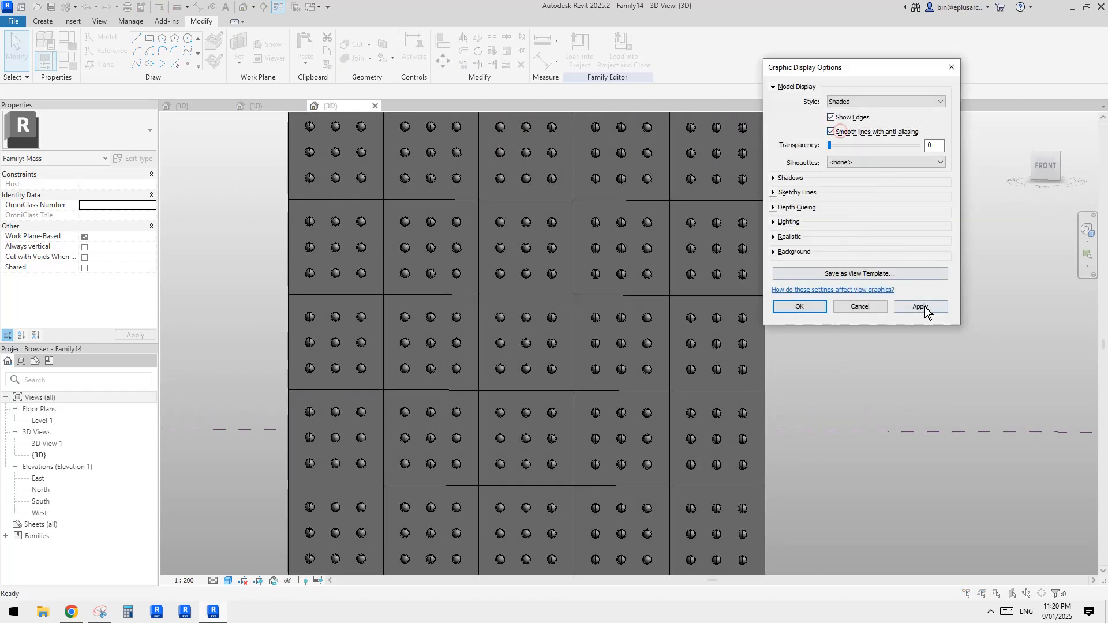
left_click(832, 117)
left_click(832, 132)
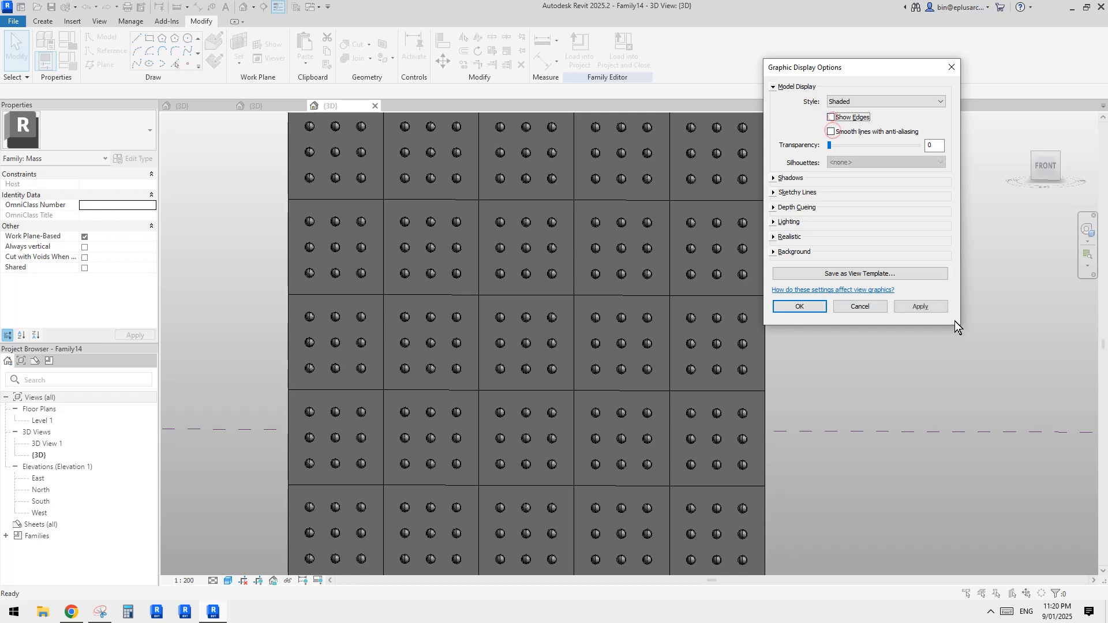
left_click(921, 306)
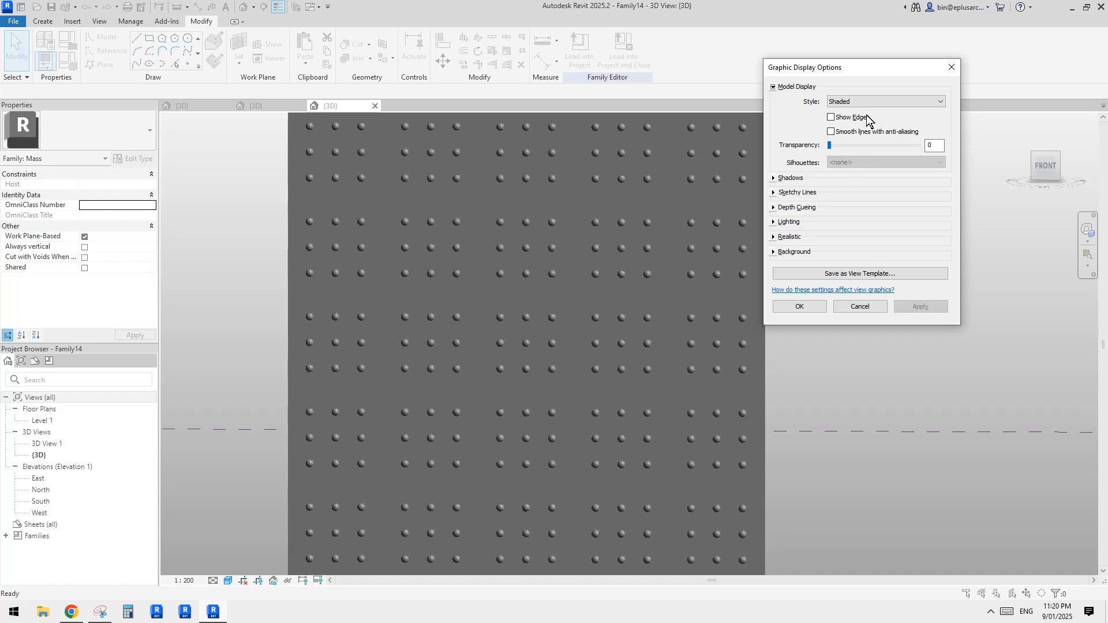
left_click(862, 306)
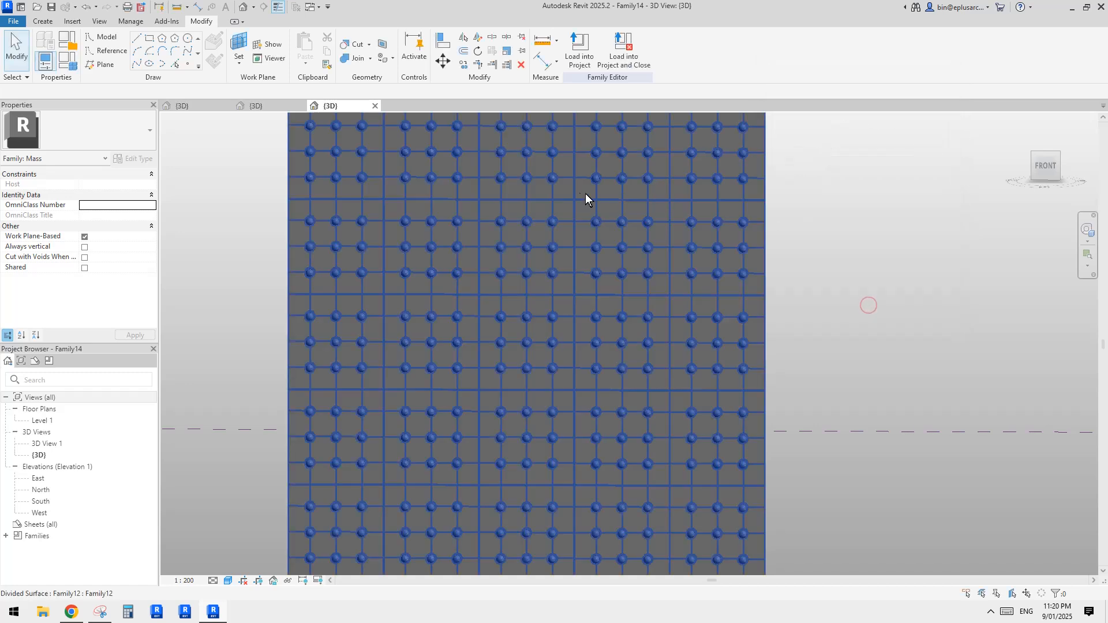
Turn Show Edges back on in the view's graphic display options.
middle_click_drag(922, 220, 811, 317, "shift")
key("g")
key("d")
left_click(832, 119)
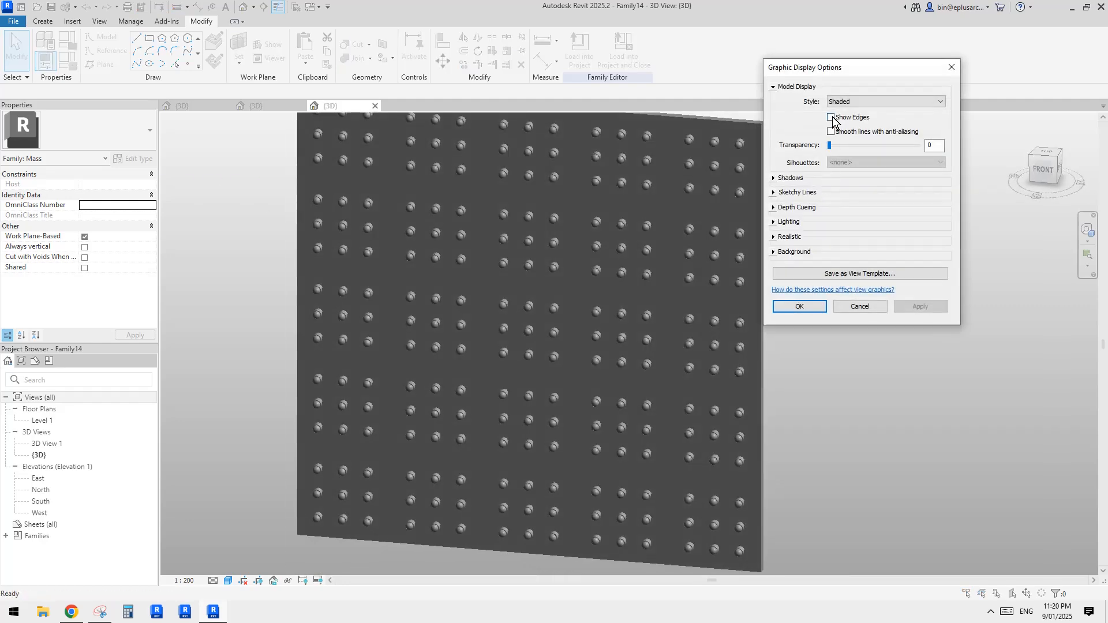
left_click(807, 305)
View the wall from the side and check the instance and type parameters of all Family12 curtain panels.
middle_click_drag(846, 322, 705, 355, "shift")
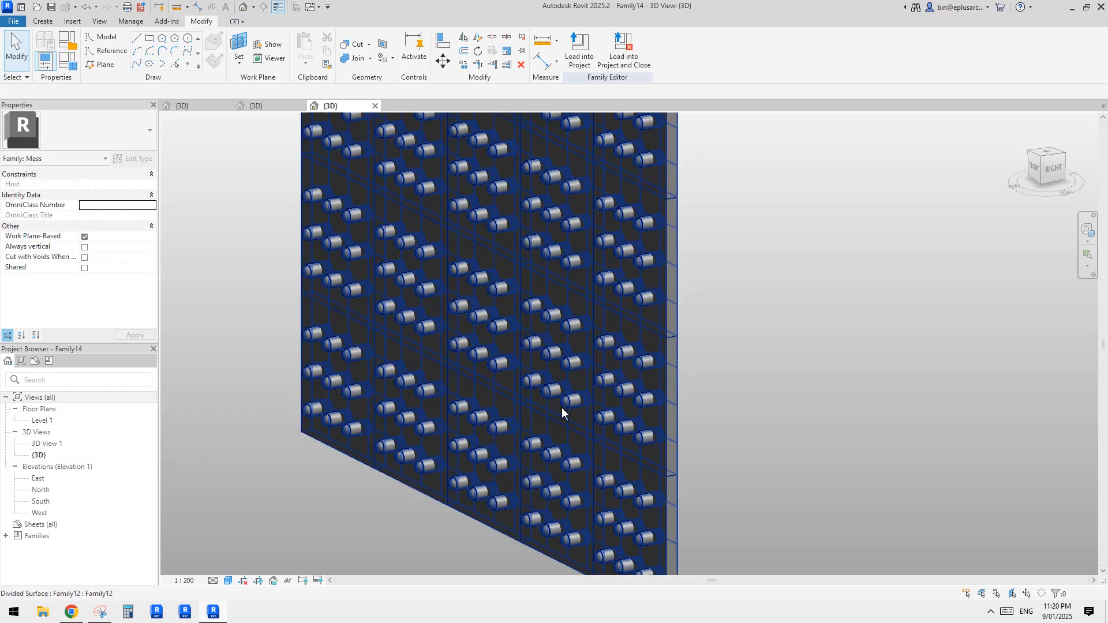
middle_click_drag(574, 334, 556, 355, "shift")
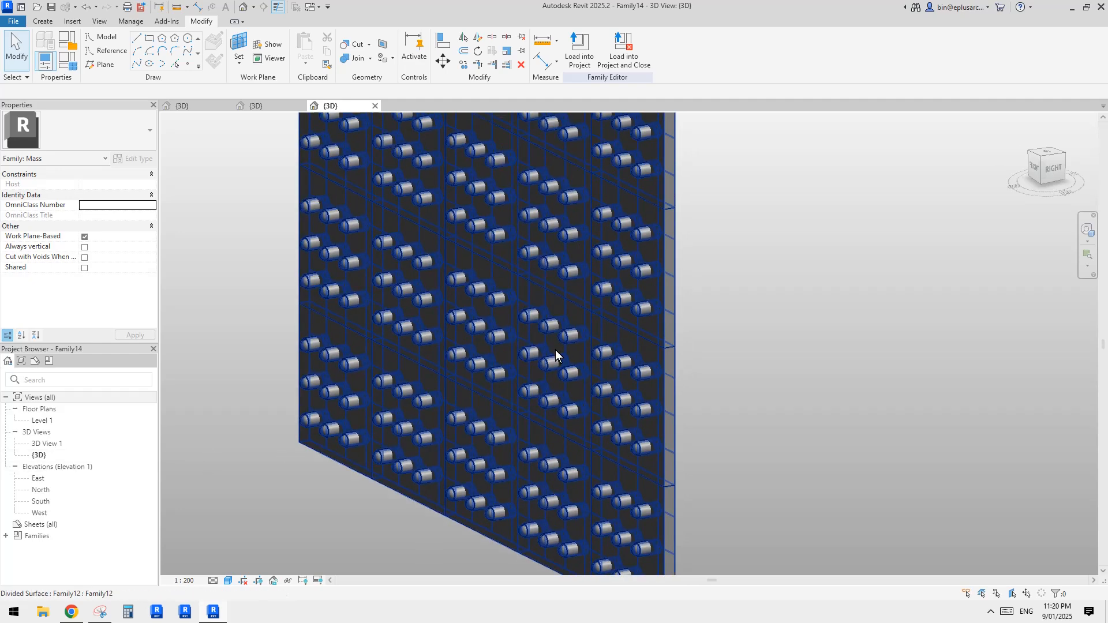
left_click(564, 322)
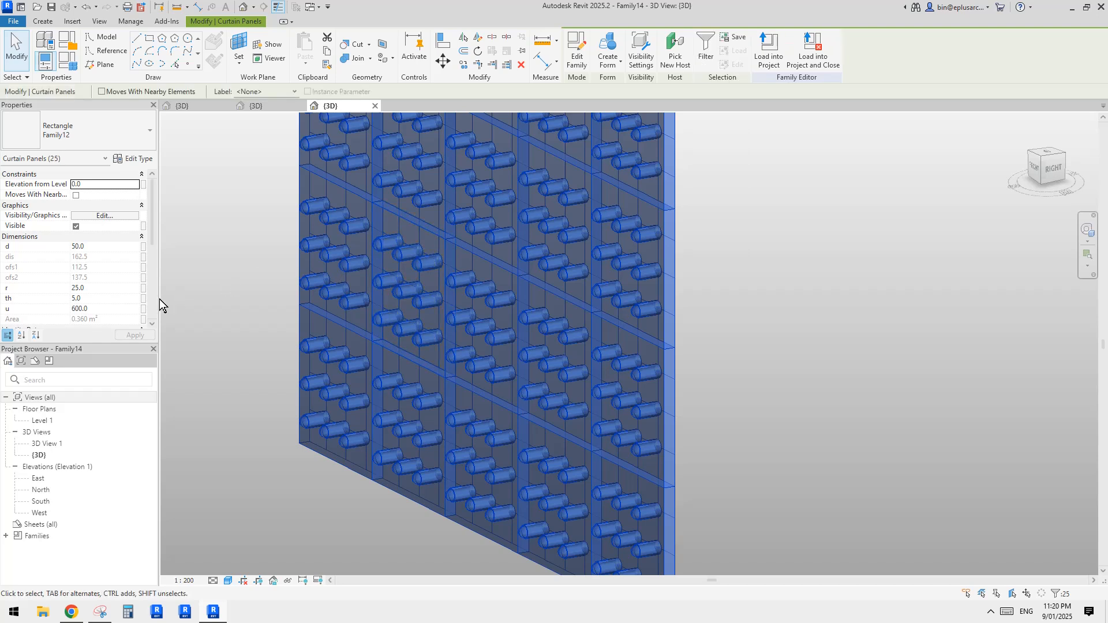
left_click(77, 247)
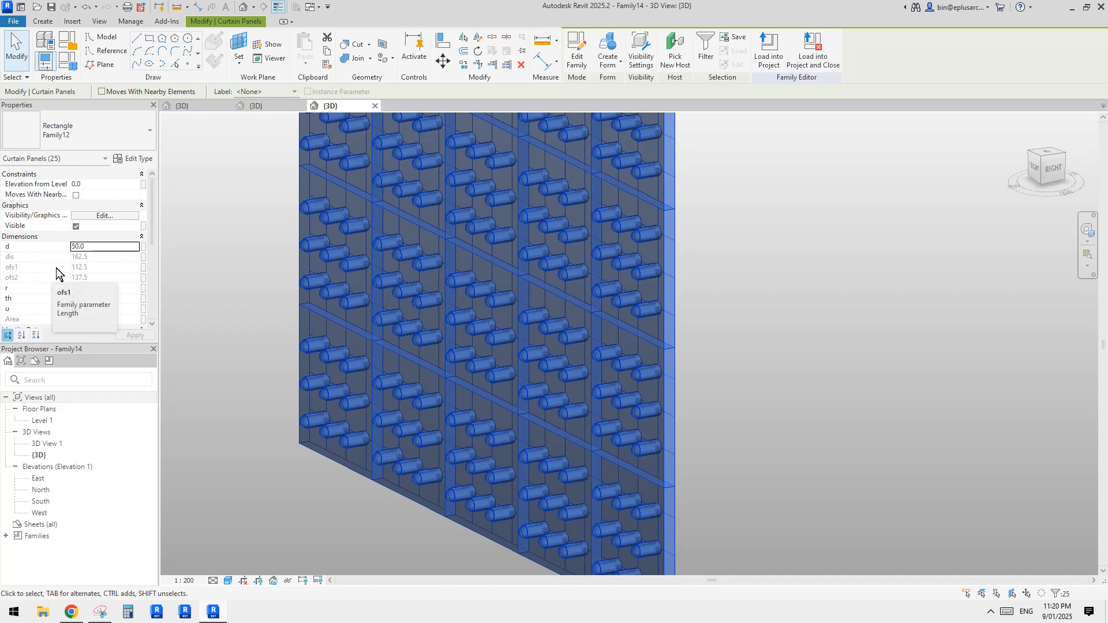
scroll(35, 291, "down", 2)
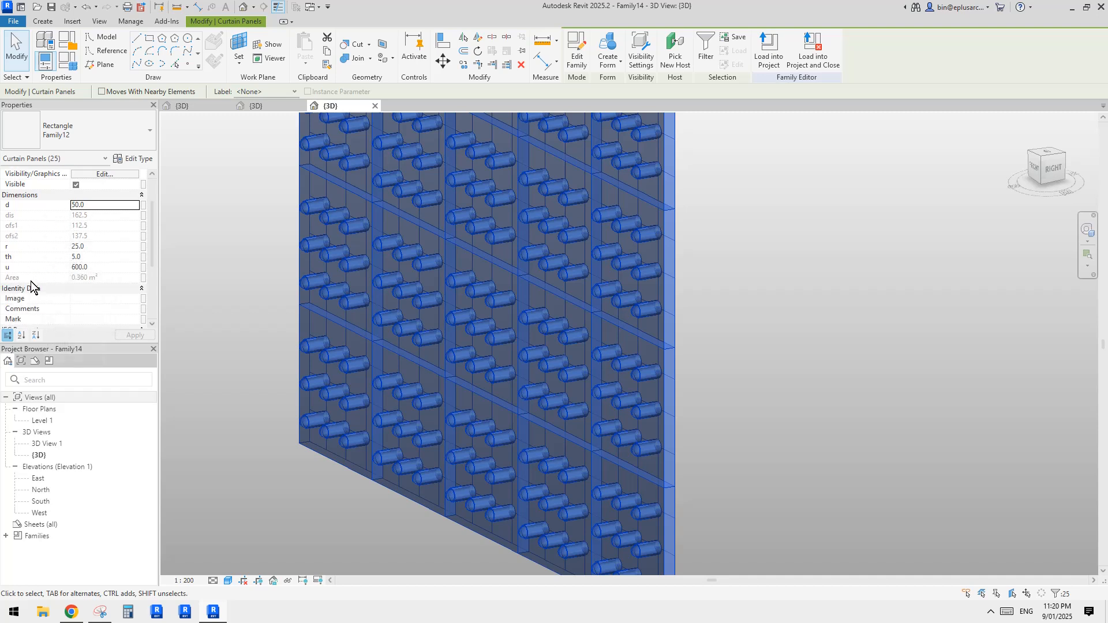
scroll(54, 277, "down", 3)
scroll(87, 265, "up", 2)
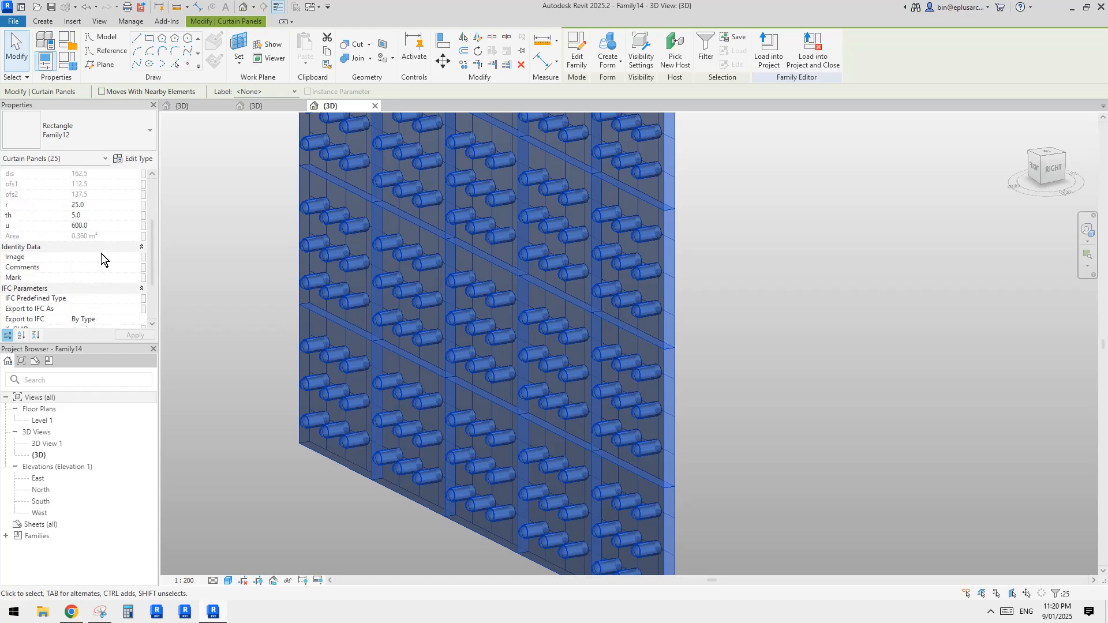
left_click(132, 159)
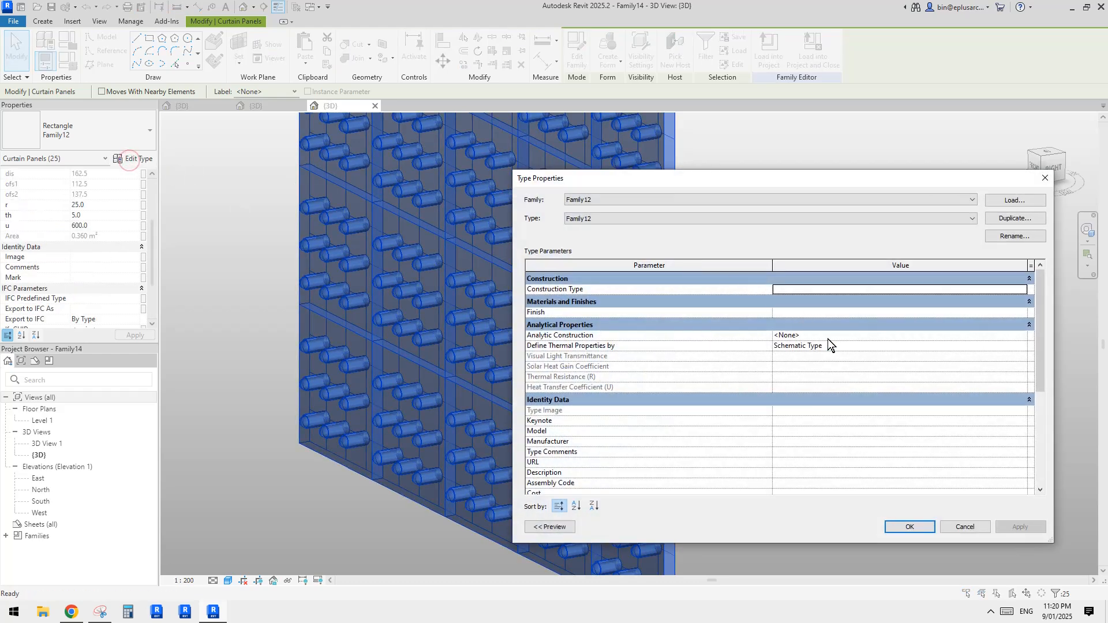
scroll(837, 365, "down", 5)
scroll(837, 368, "up", 5)
key("Escape")
key("Escape")
Open the Family12 panel family for editing and check the properties of one repeated sphere-and-tube component.
left_click(548, 299)
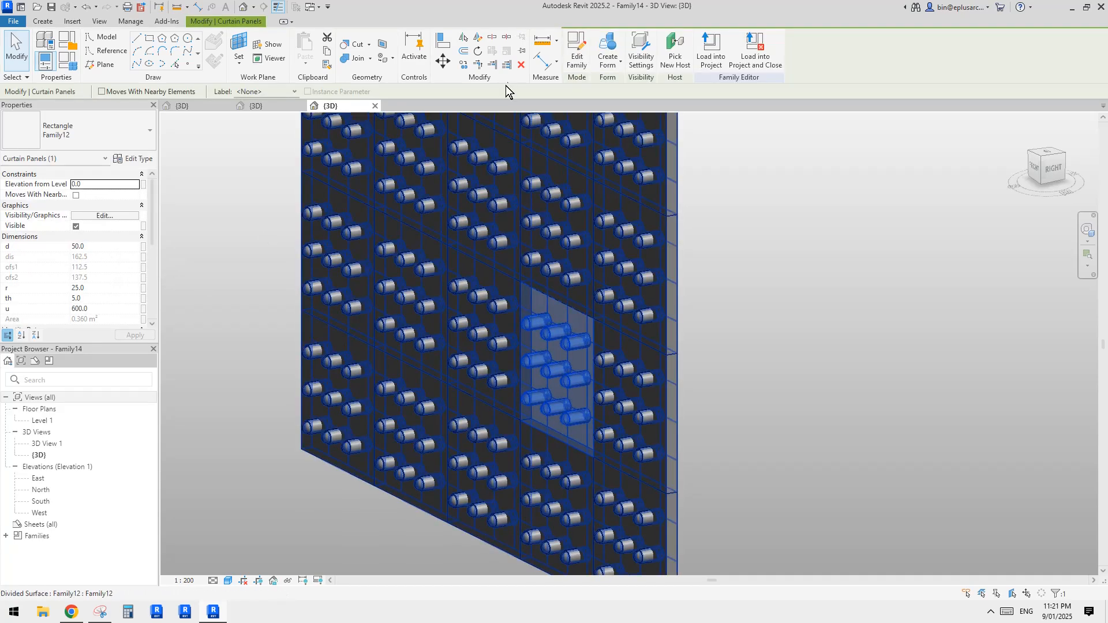
left_click(577, 51)
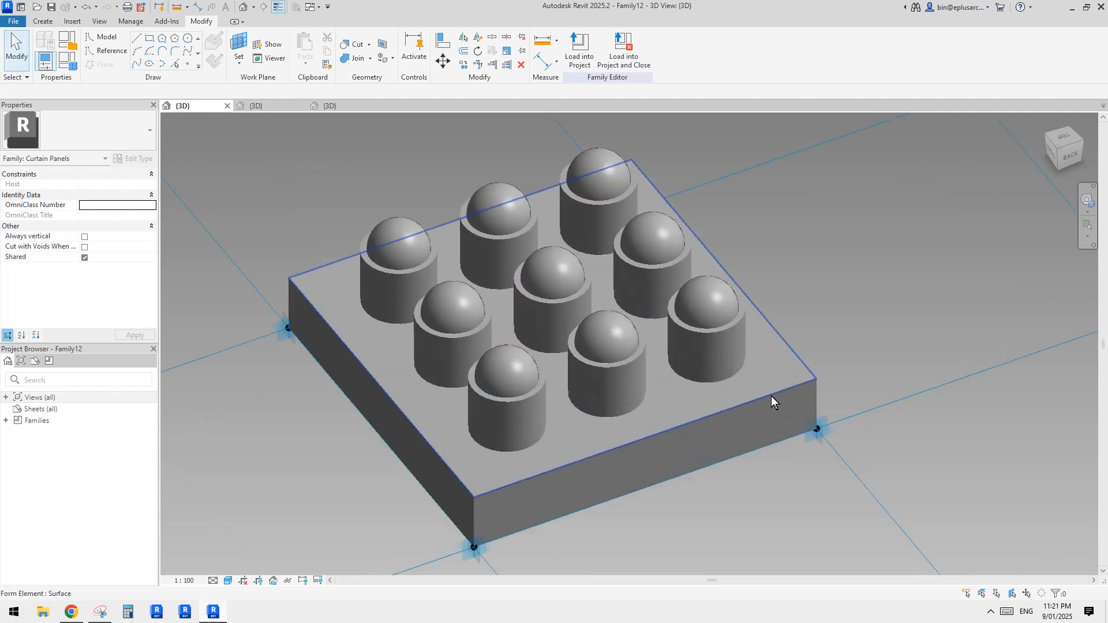
scroll(742, 369, "up", 3)
left_click(698, 341)
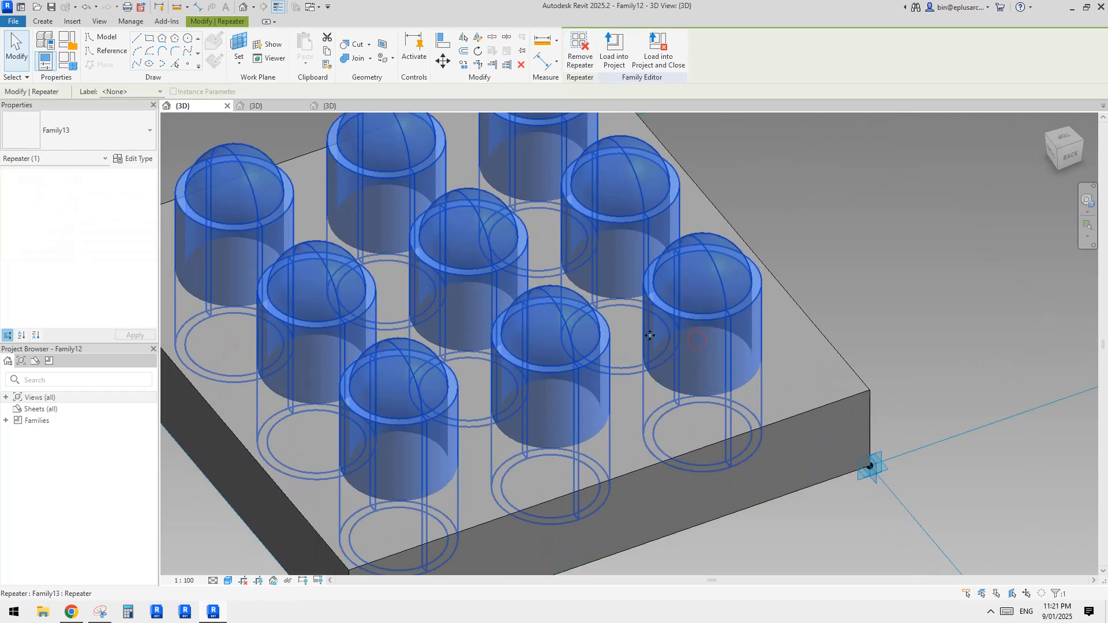
key("Tab")
left_click(695, 337)
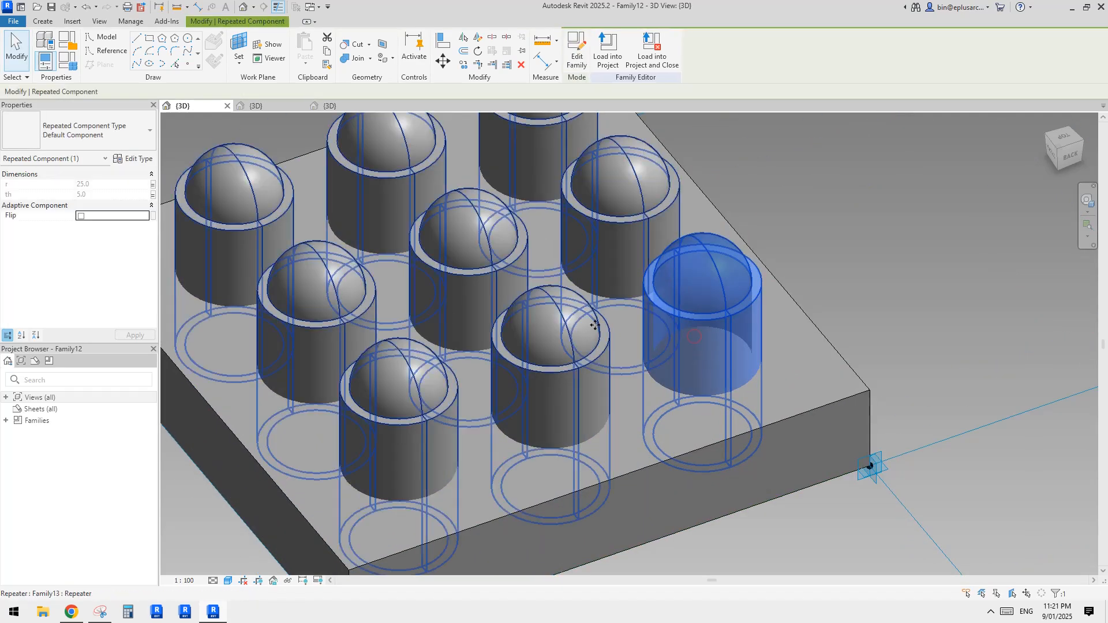
left_click(136, 159)
key("Escape")
key("Escape")
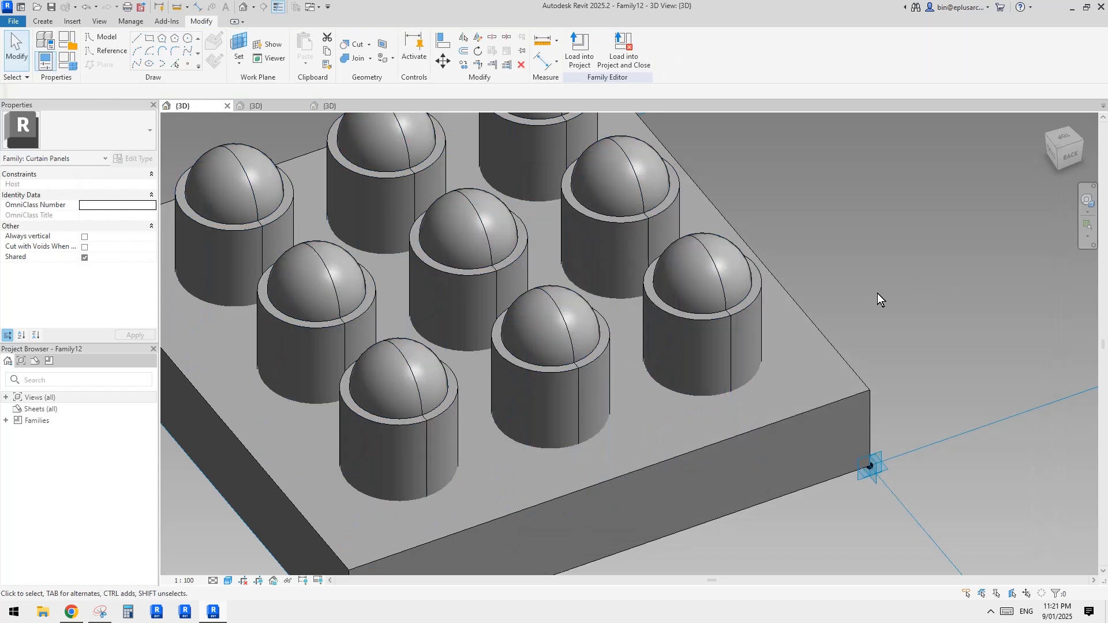
Check the Family13 type properties of the whole sphere-and-tube repeater, looking for the ofs parameter.
left_click(738, 296)
left_click(139, 160)
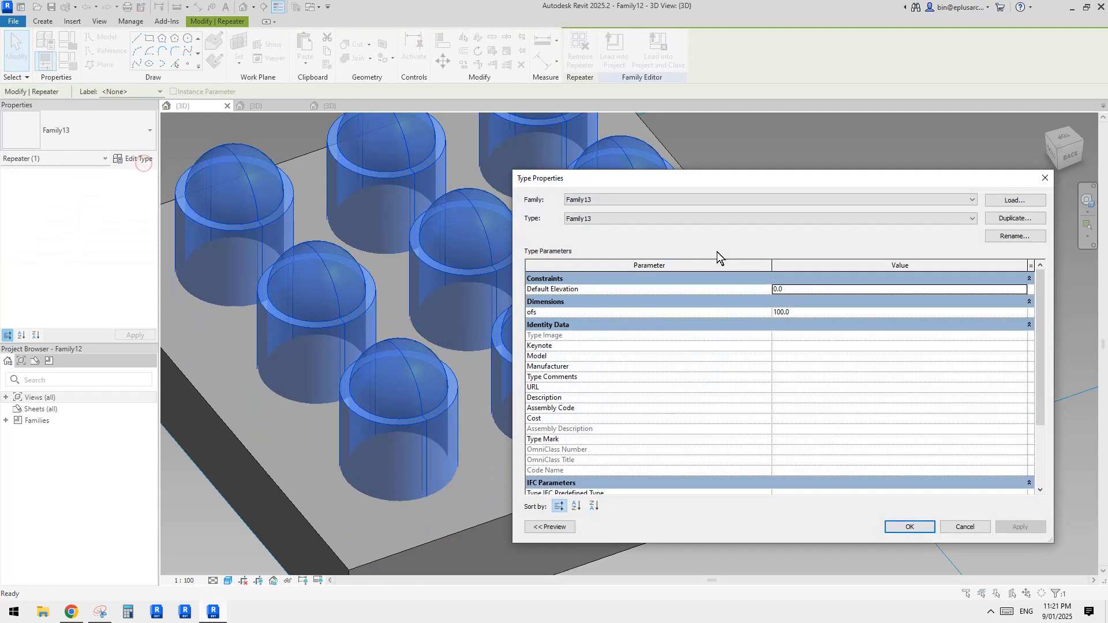
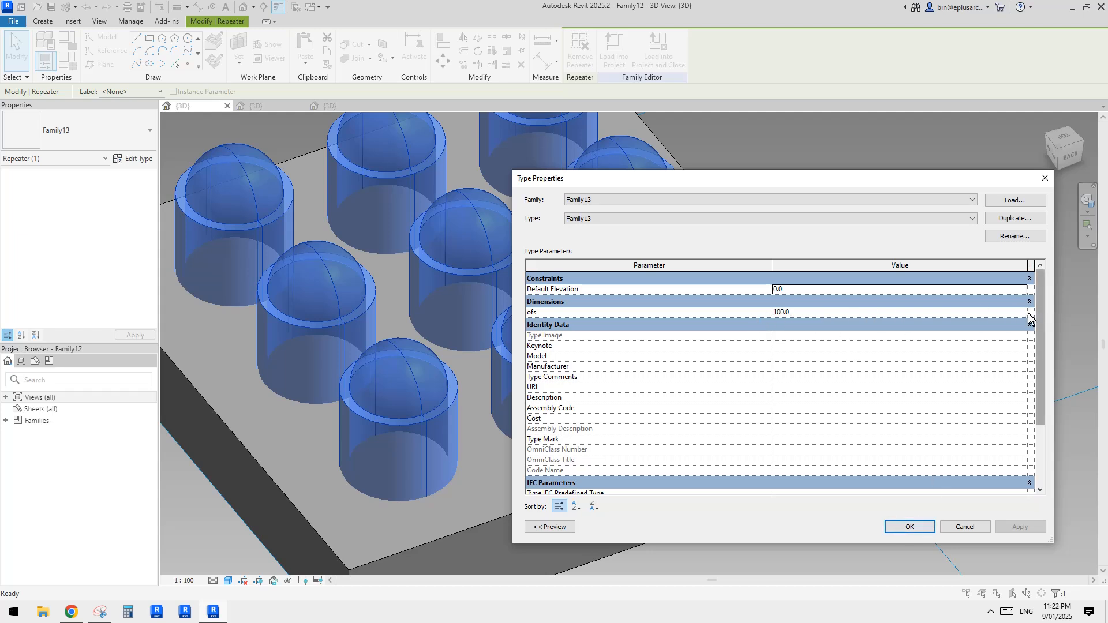
left_click(910, 527)
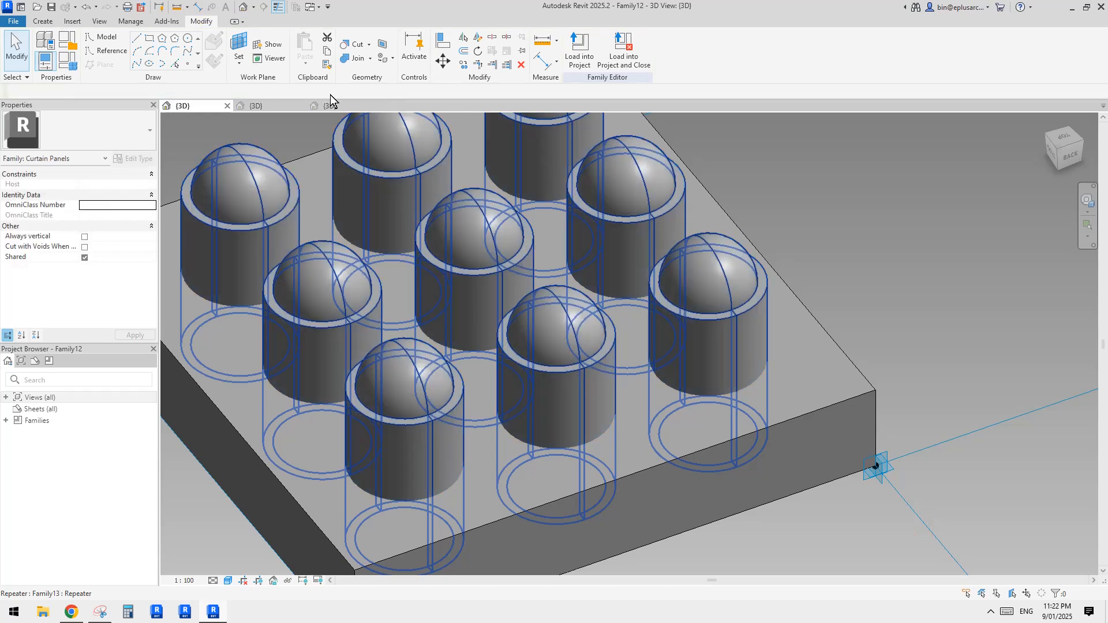
Return to the Family14 mass and set the ofs type parameter of a nested Family13 component to 60 mm.
left_click(273, 106)
left_click(342, 106)
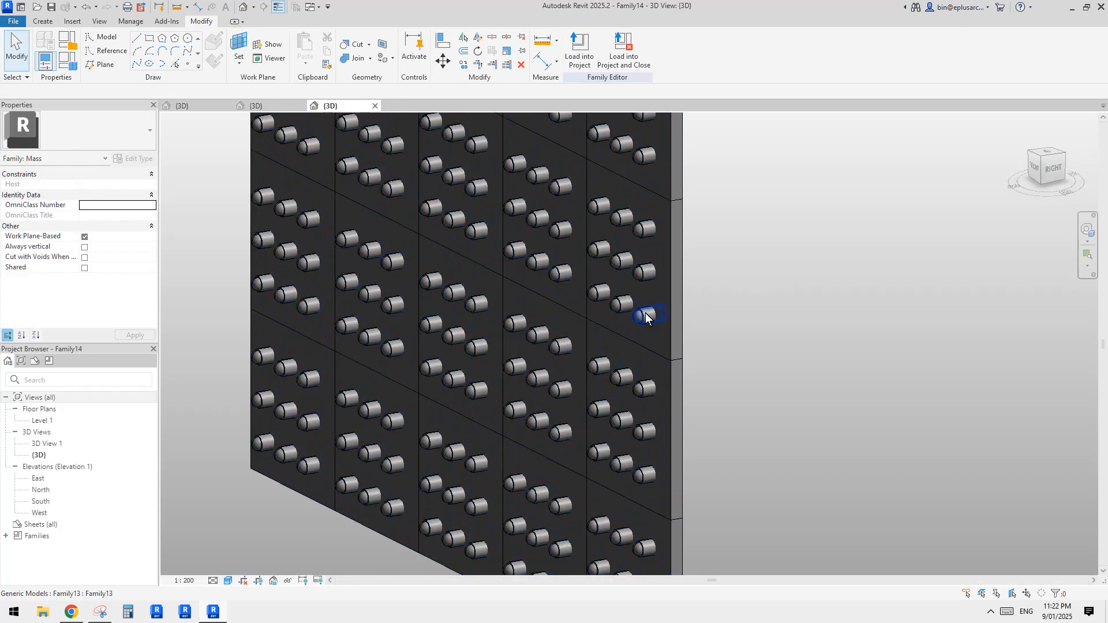
left_click(645, 313)
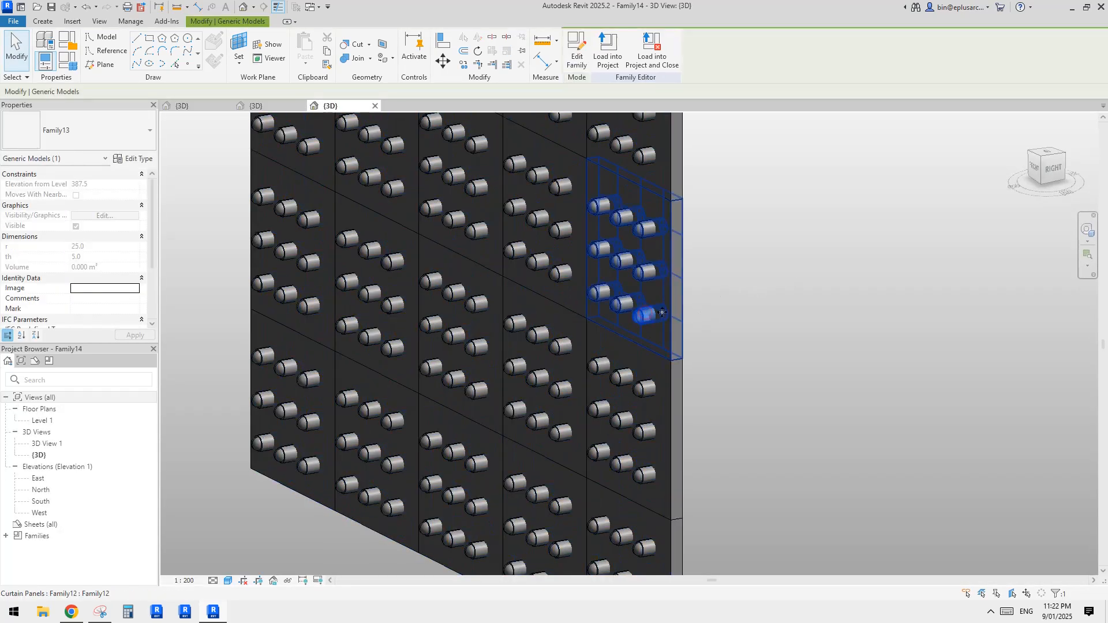
left_click(132, 158)
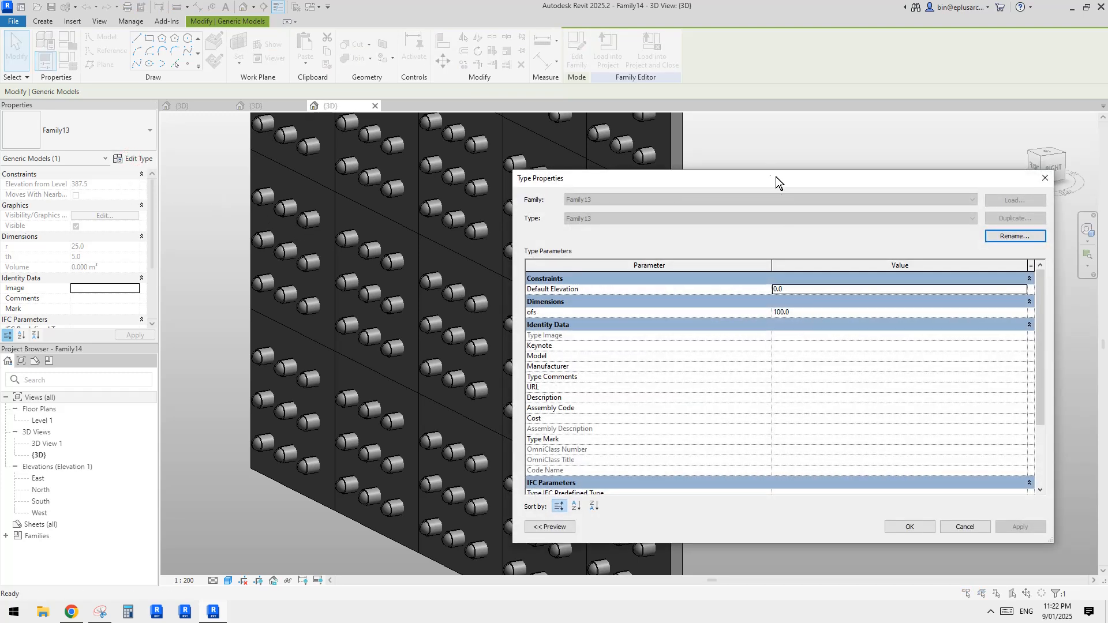
left_click_drag(775, 176, 671, 178)
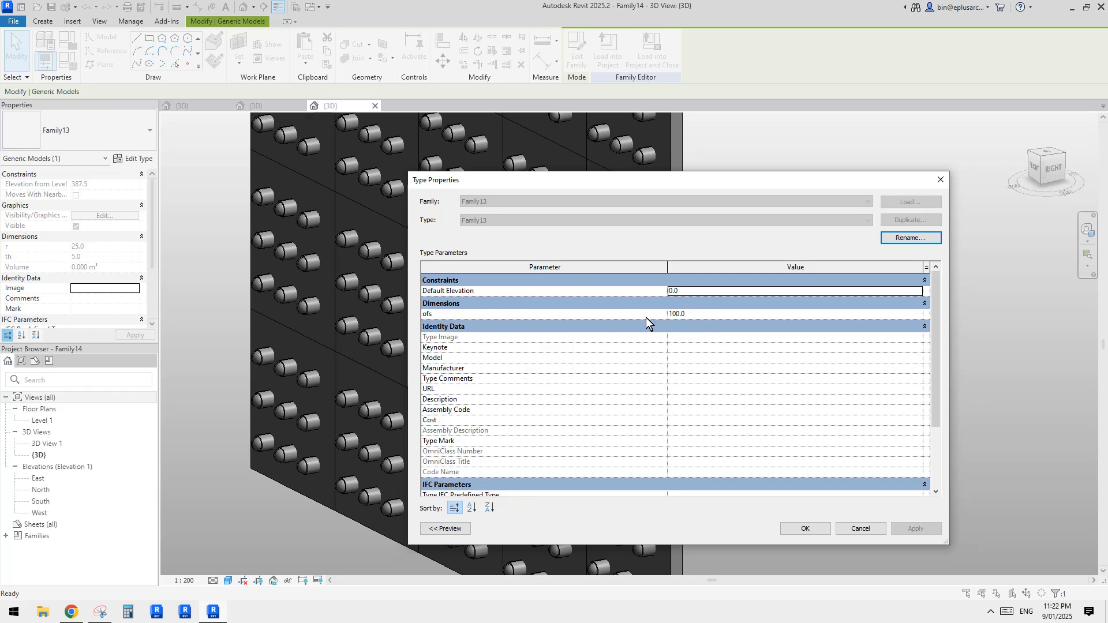
left_click_drag(559, 182, 857, 210)
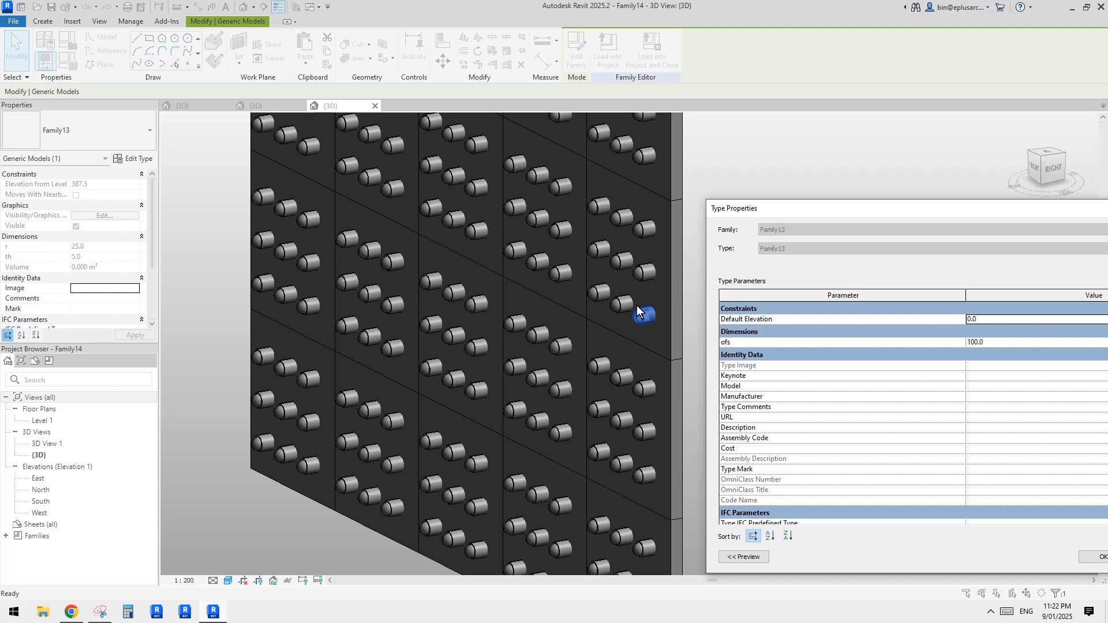
left_click_drag(785, 209, 479, 189)
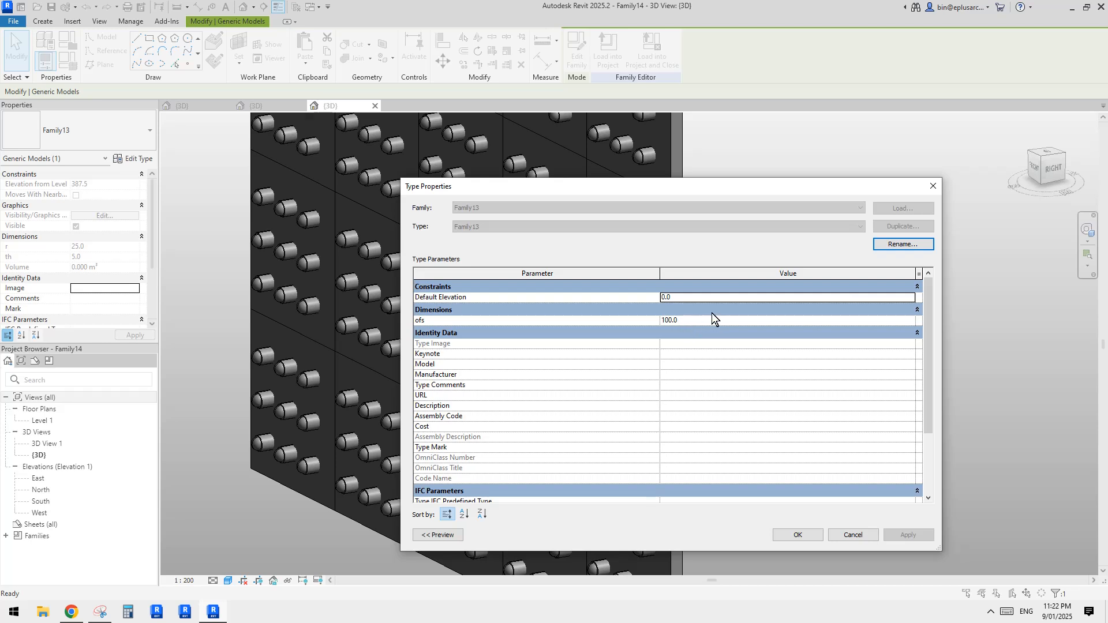
left_click_drag(693, 191, 756, 189)
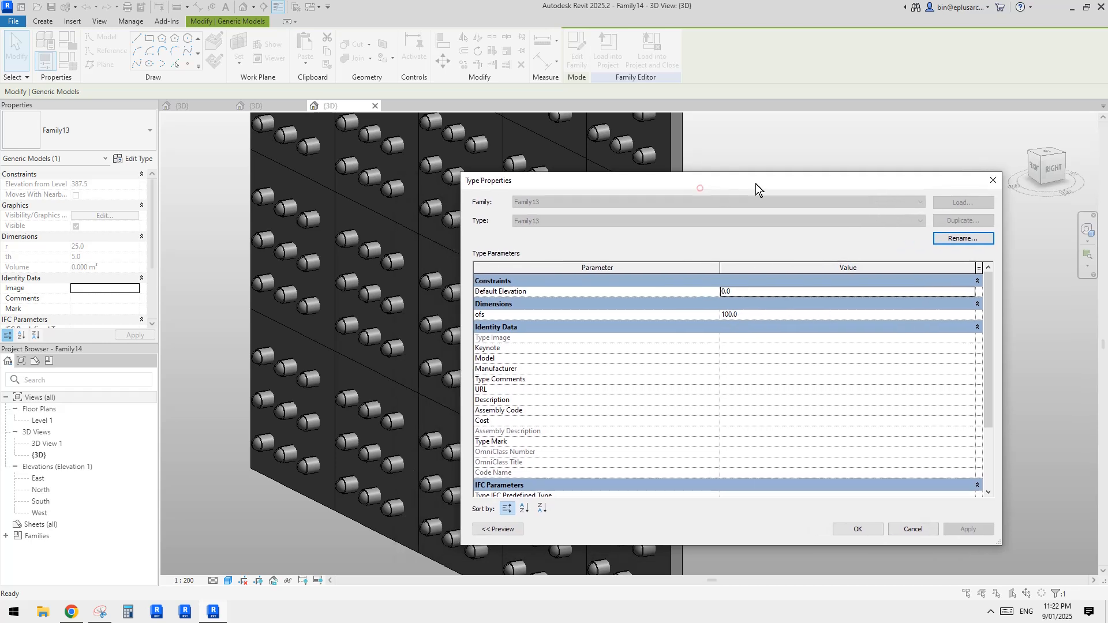
left_click(768, 316)
type("60")
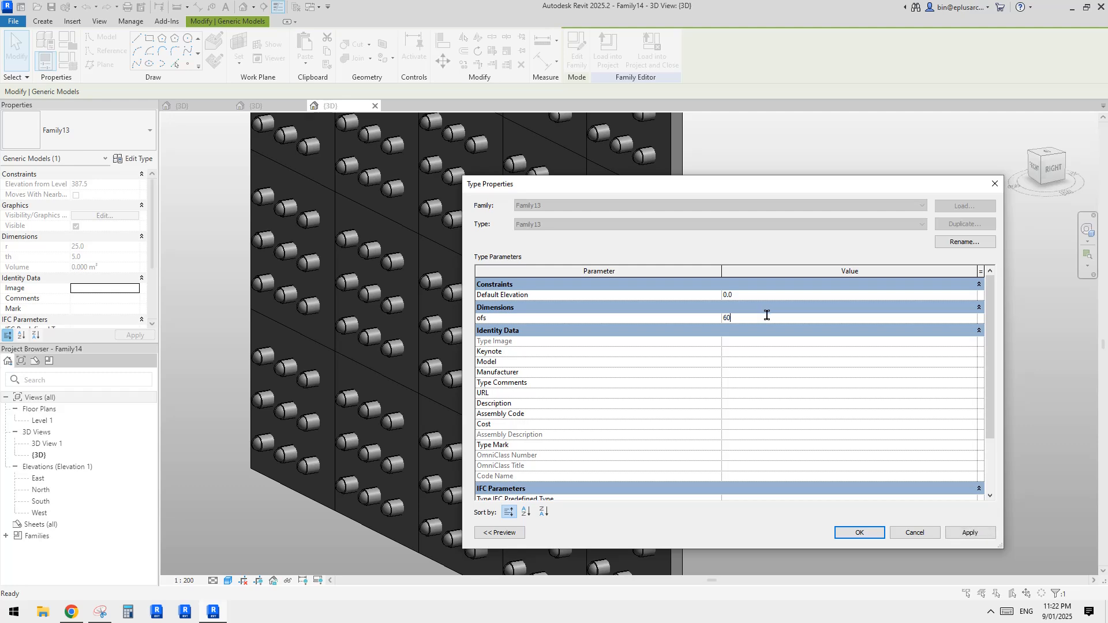
left_click(963, 527)
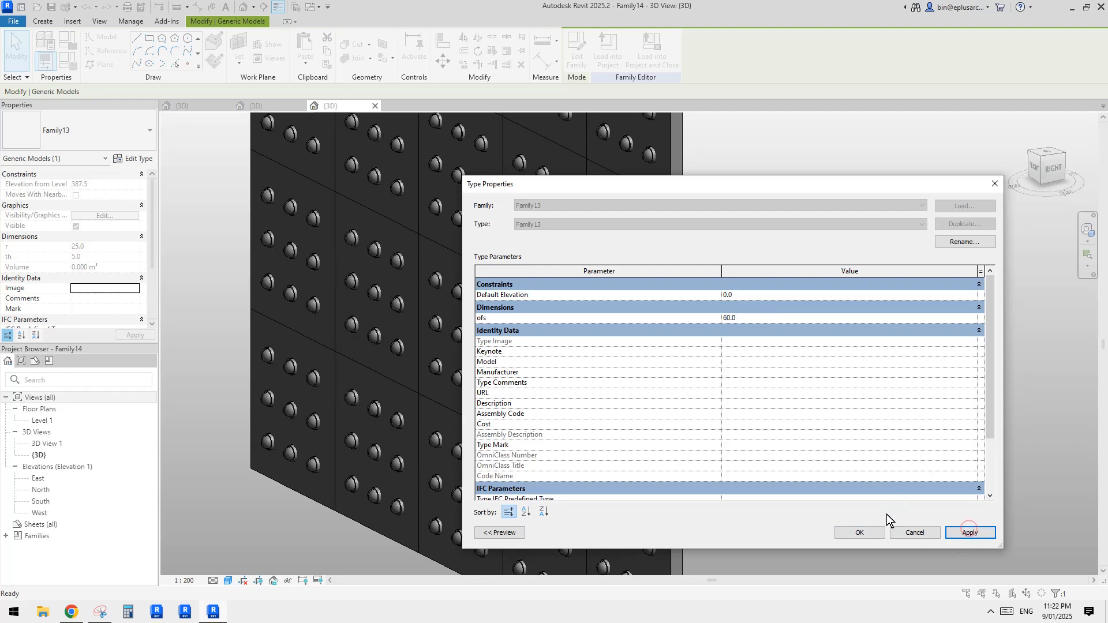
left_click(860, 532)
left_click(848, 325)
Set the no. parameter of the last-column curtain panel in the wall's second row from the bottom to 4.
middle_click_drag(849, 324, 734, 369, "shift")
scroll(721, 364, "up", 4)
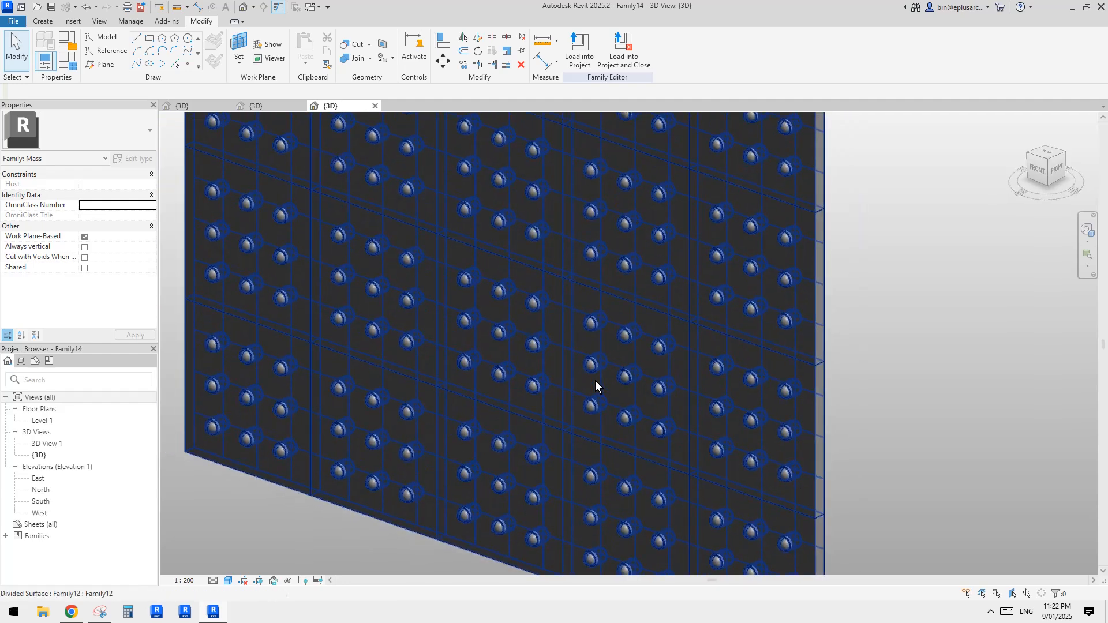
middle_click_drag(597, 384, 605, 317, "shift")
key("Tab")
left_click(752, 328)
scroll(761, 343, "down", 2)
scroll(81, 287, "down", 5)
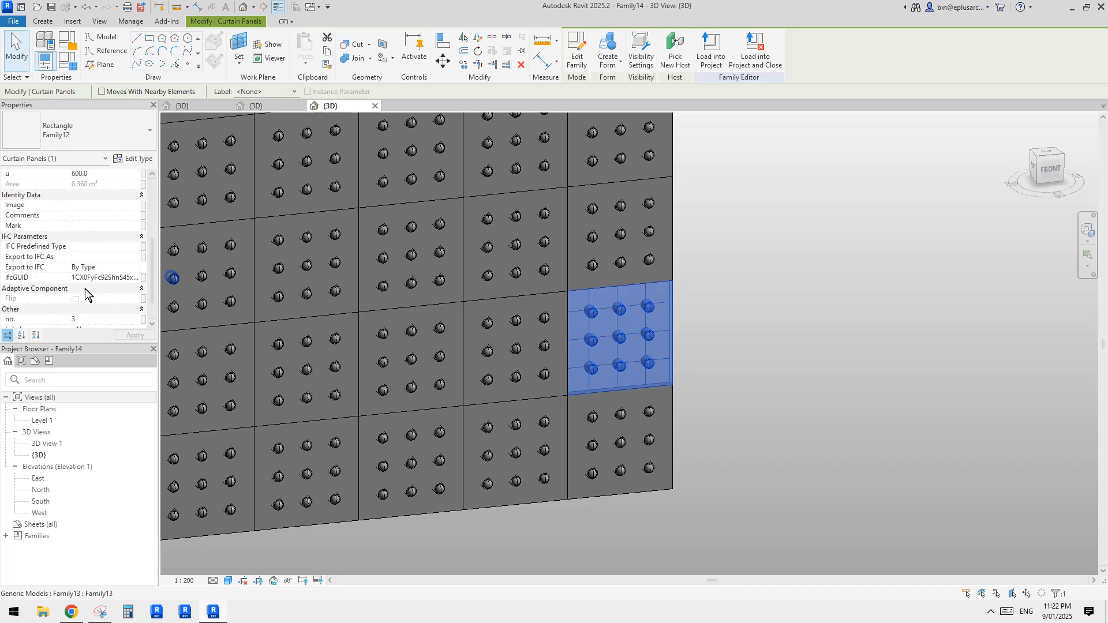
middle_click_drag(527, 317, 655, 332)
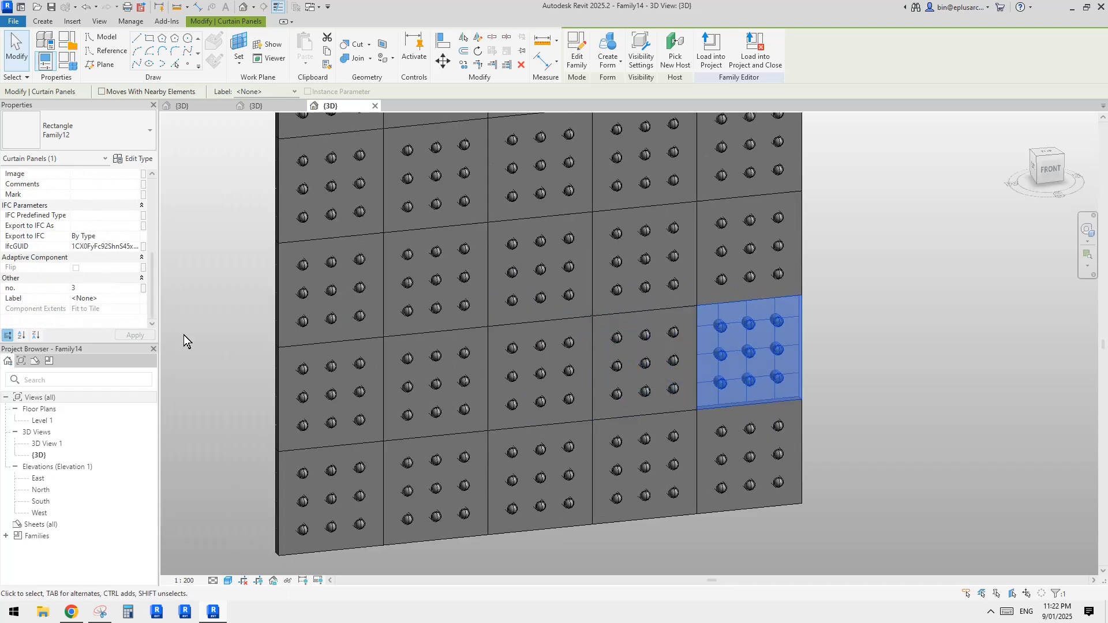
left_click(99, 289)
type("4")
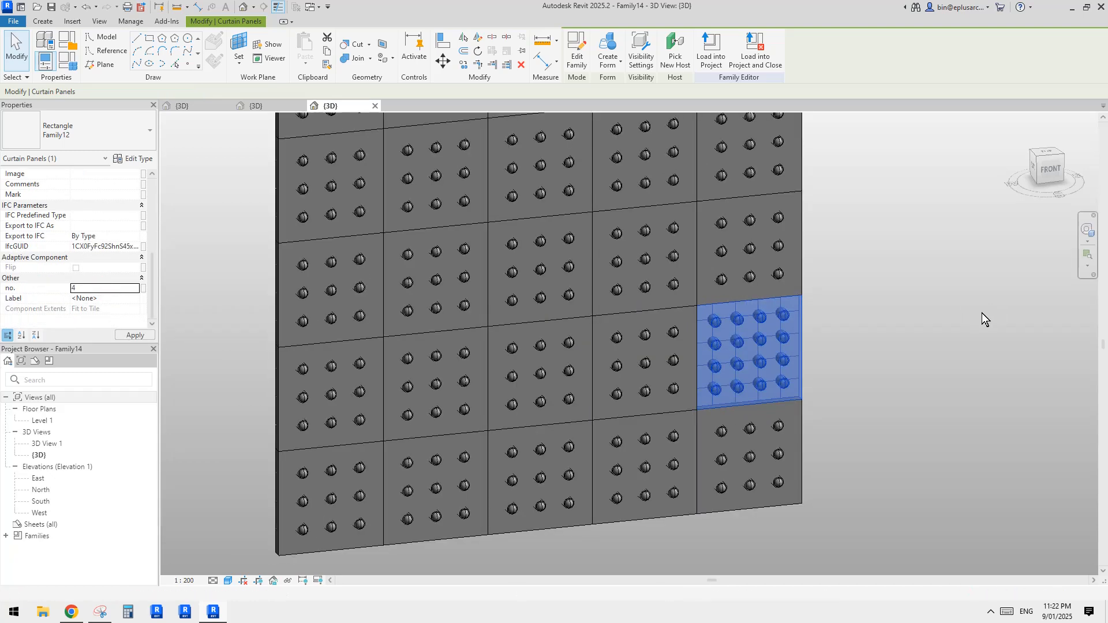
scroll(757, 347, "up", 3)
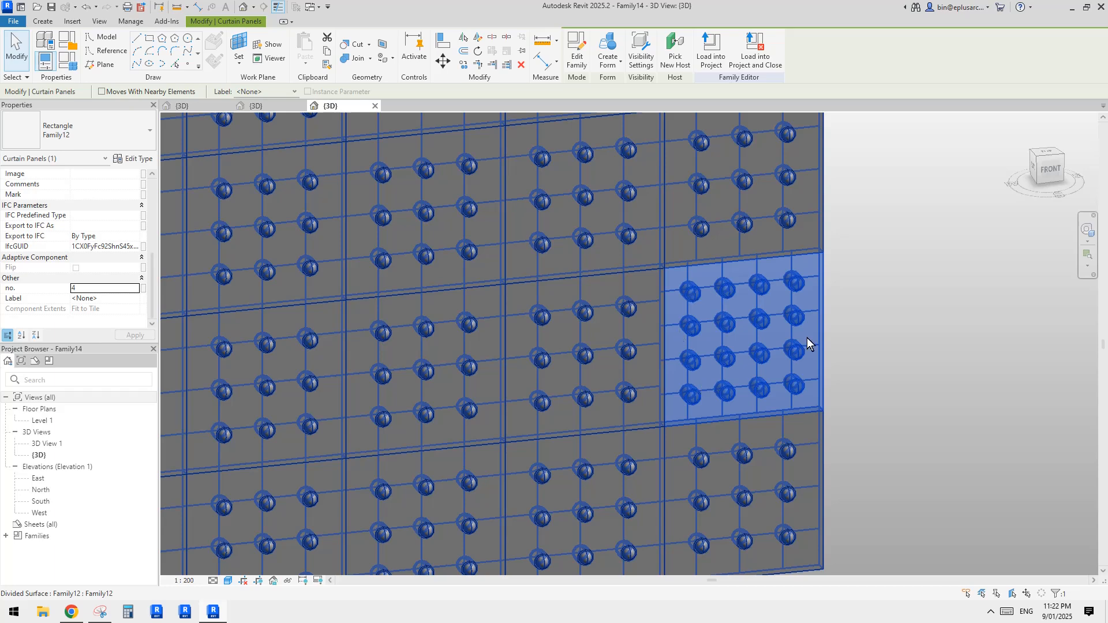
Set the no. parameter of the panel in the fourth column, middle row of the wall to 5.
left_click(944, 339)
left_click(781, 300)
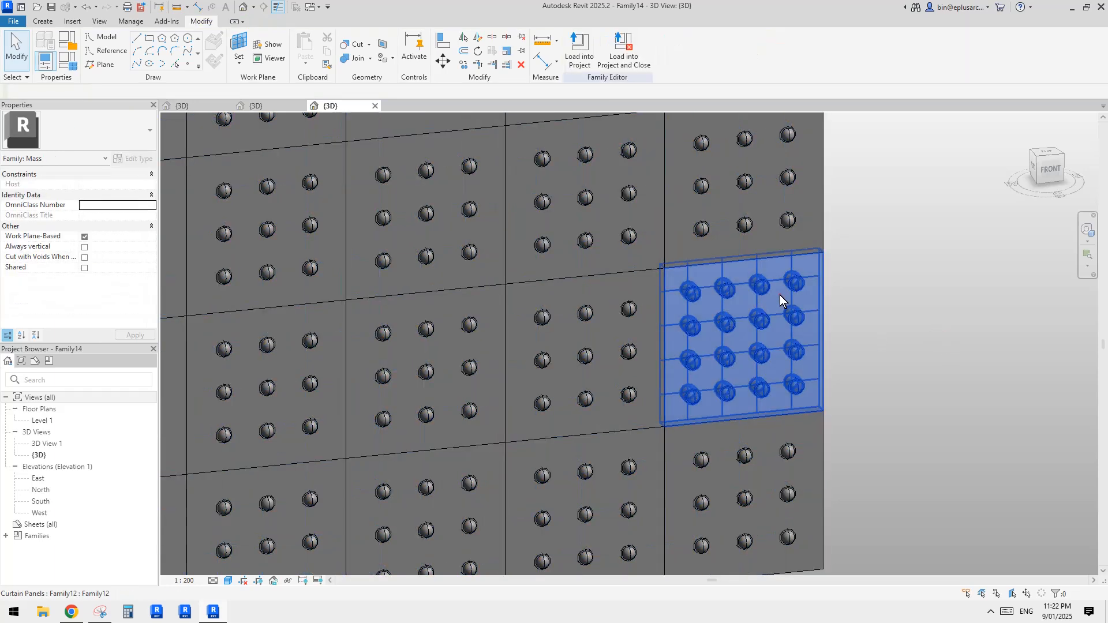
middle_click_drag(782, 299, 830, 308, "shift")
middle_click_drag(760, 334, 757, 312, "shift")
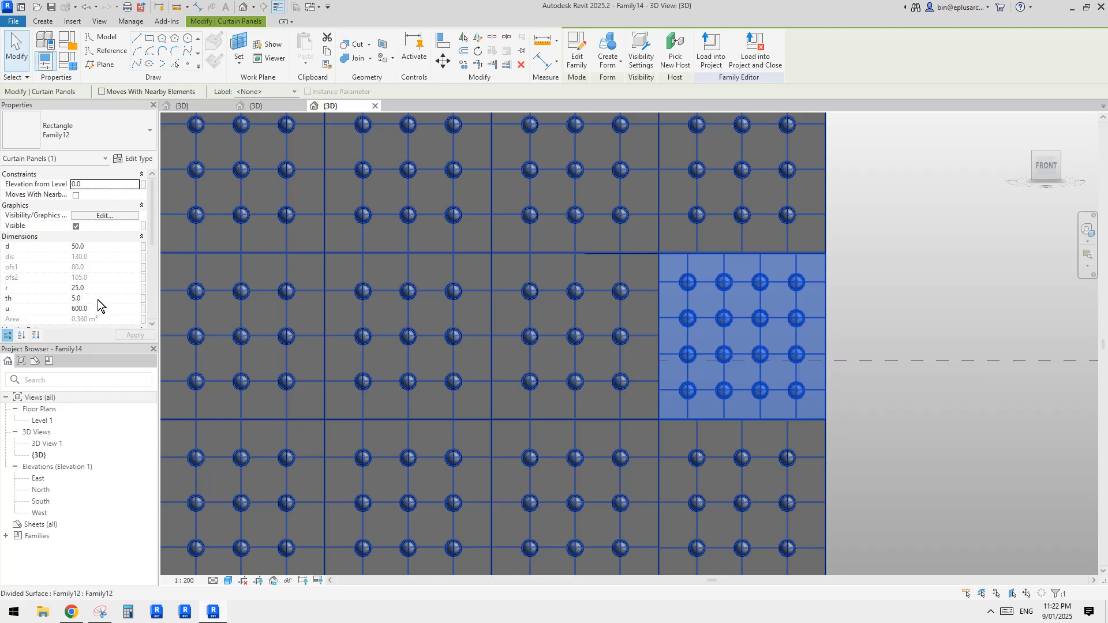
left_click(650, 310)
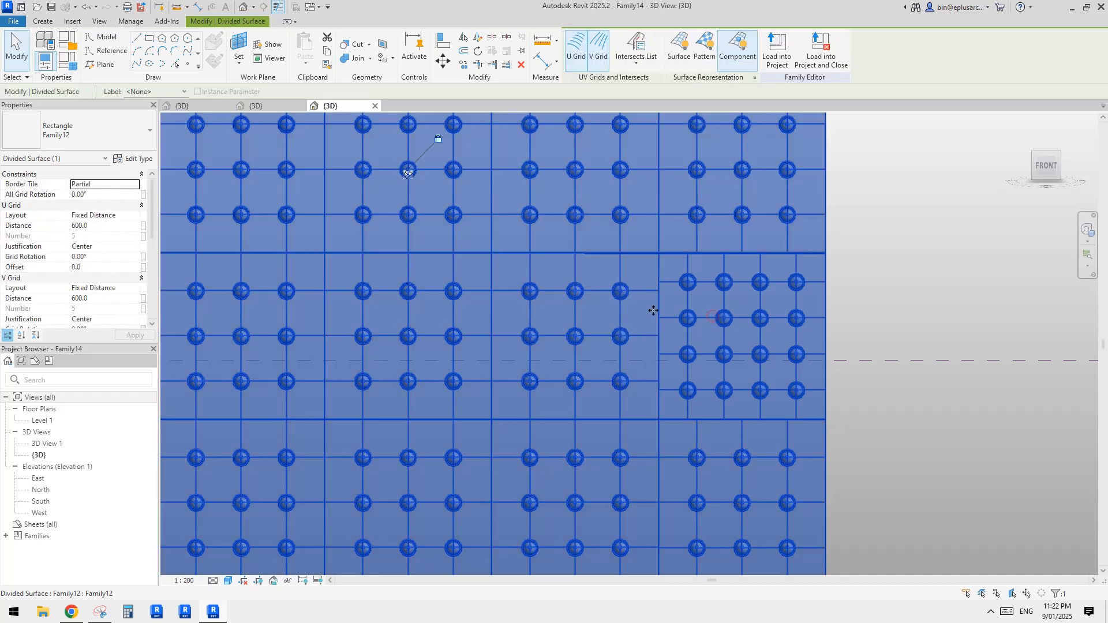
left_click(558, 228)
scroll(91, 317, "down", 3)
scroll(95, 307, "down", 3)
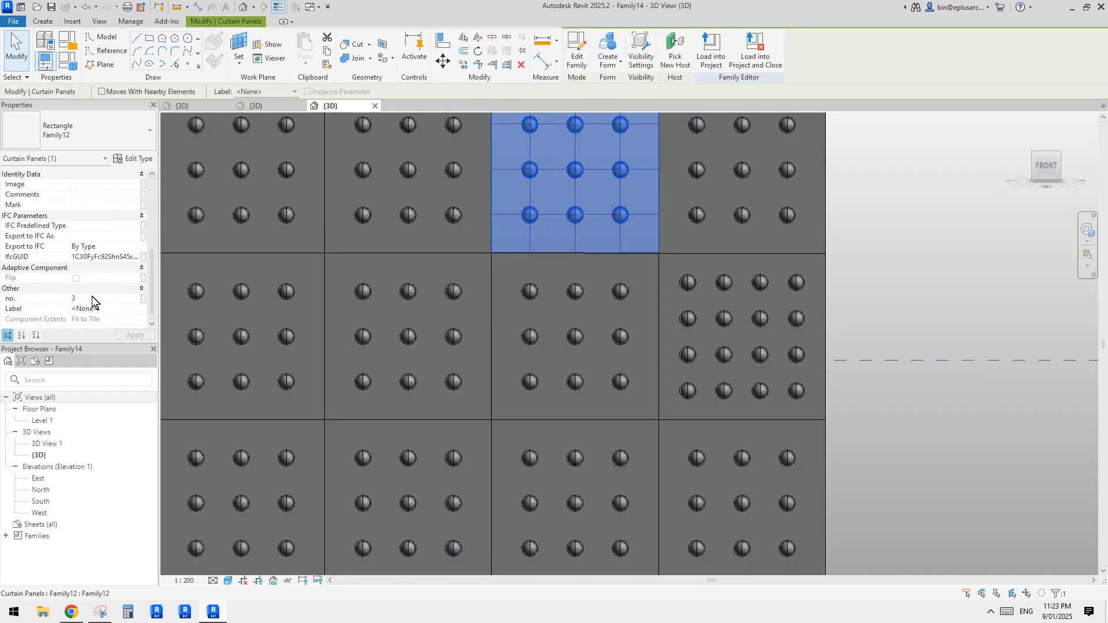
left_click(91, 299)
type("5")
scroll(962, 269, "down", 3)
middle_click_drag(962, 269, 861, 329, "shift")
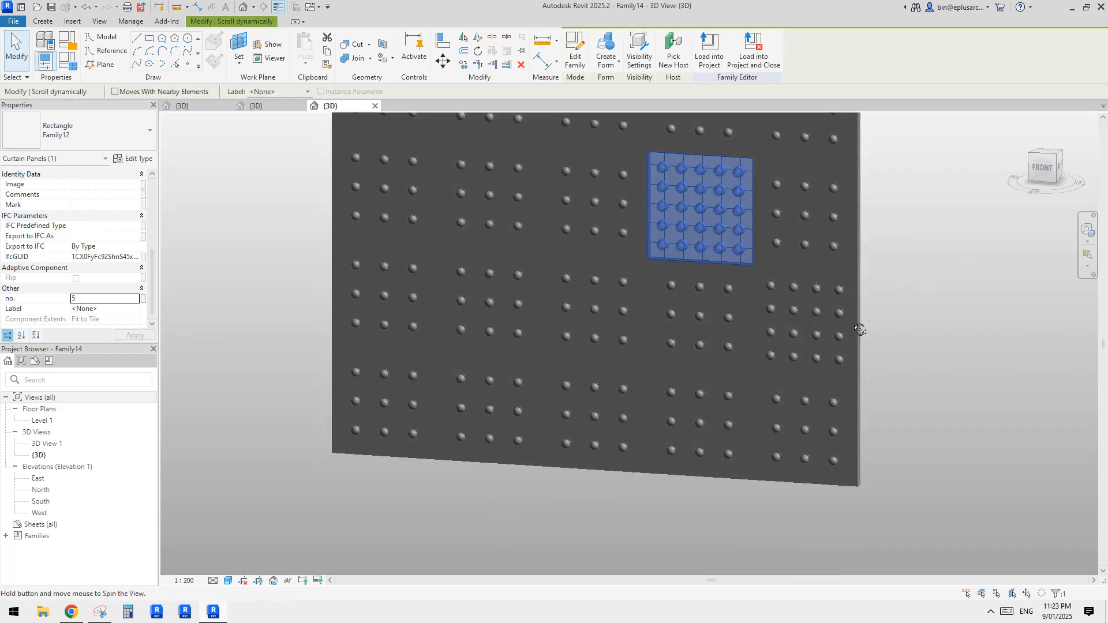
Set the sphere radius r to 40 for the panel in the third column, second row from the bottom.
left_click(999, 285)
middle_click_drag(999, 286, 986, 302)
scroll(623, 220, "up", 1)
left_click(581, 220)
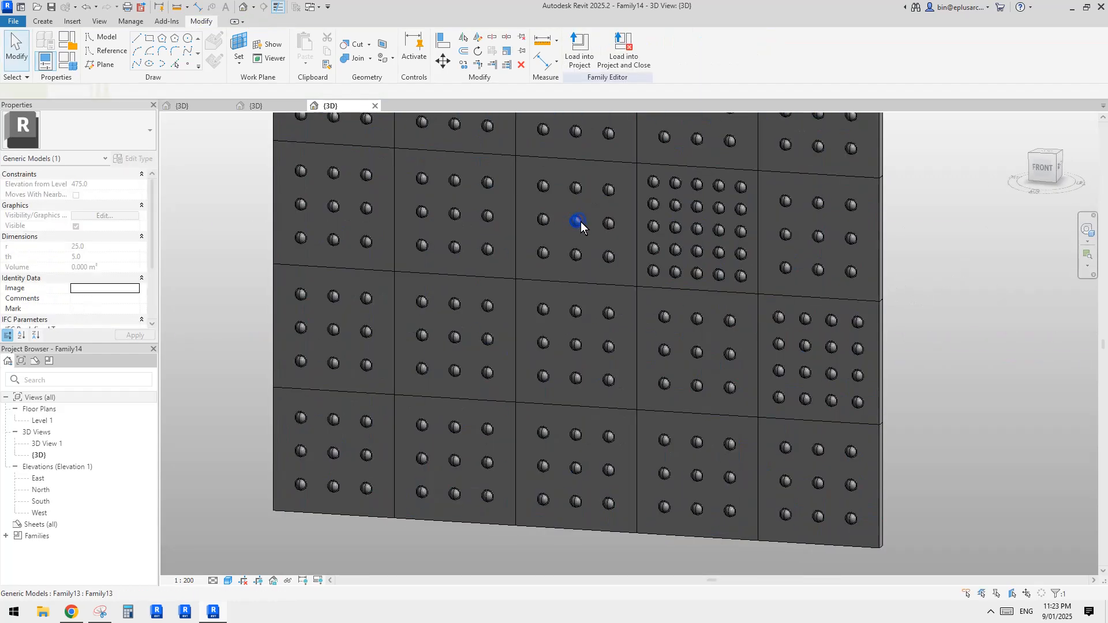
key("Escape")
scroll(591, 320, "up", 3)
left_click(592, 312)
scroll(607, 332, "down", 1)
middle_click_drag(607, 332, 604, 330)
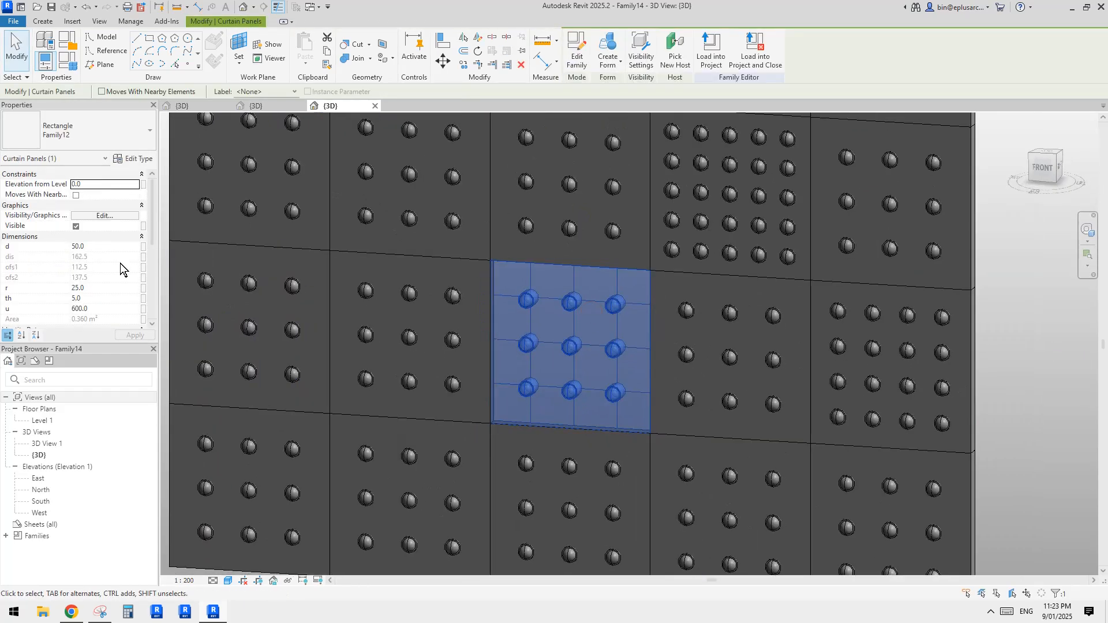
left_click(104, 288)
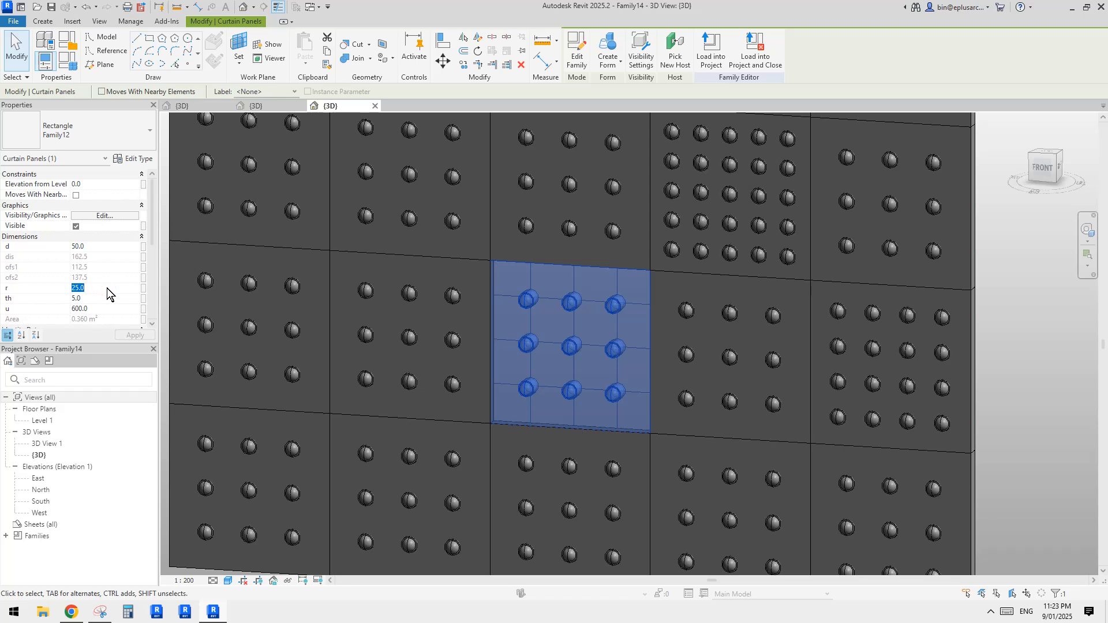
type("40")
scroll(702, 358, "down", 1)
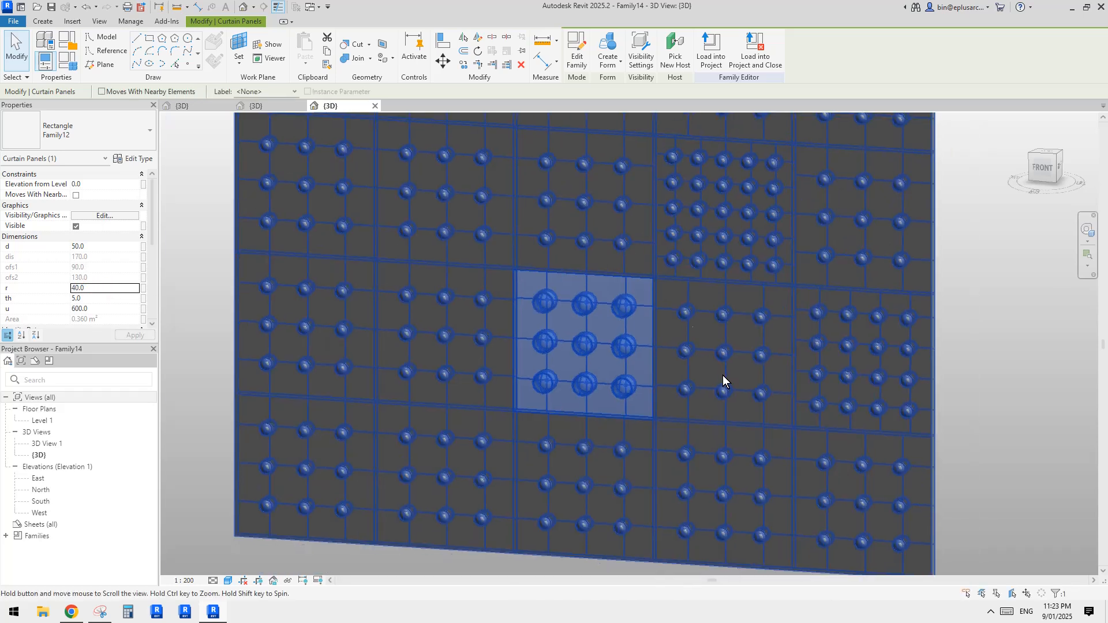
Set r to 60 and no. to 2 for the fourth-column panel in the wall's bottom row.
middle_click_drag(723, 381, 619, 283)
left_click(639, 385)
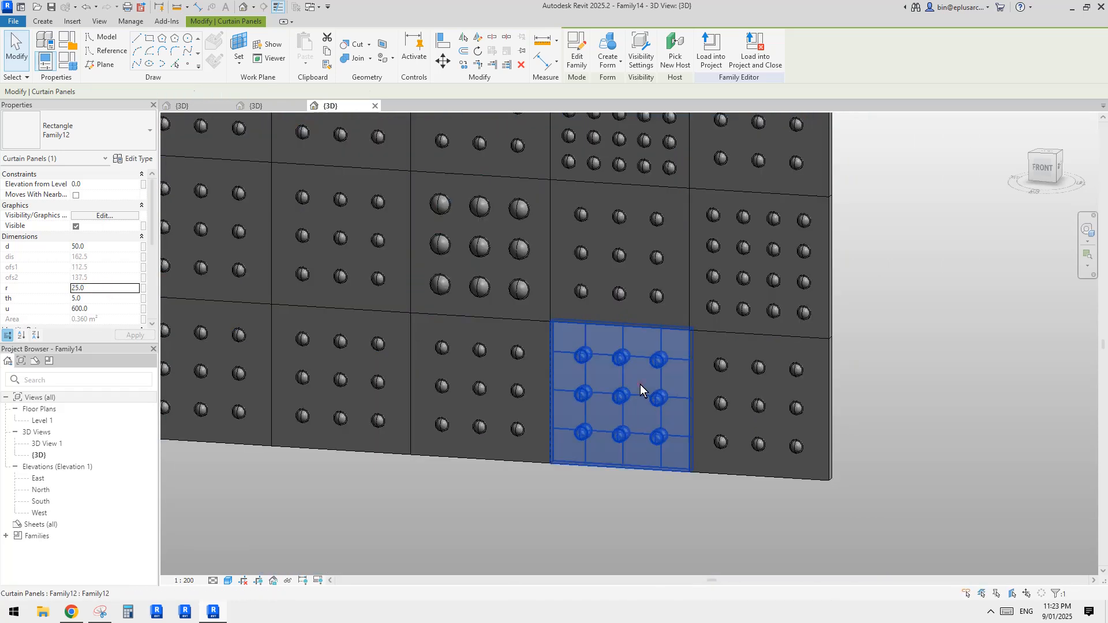
left_click(98, 289)
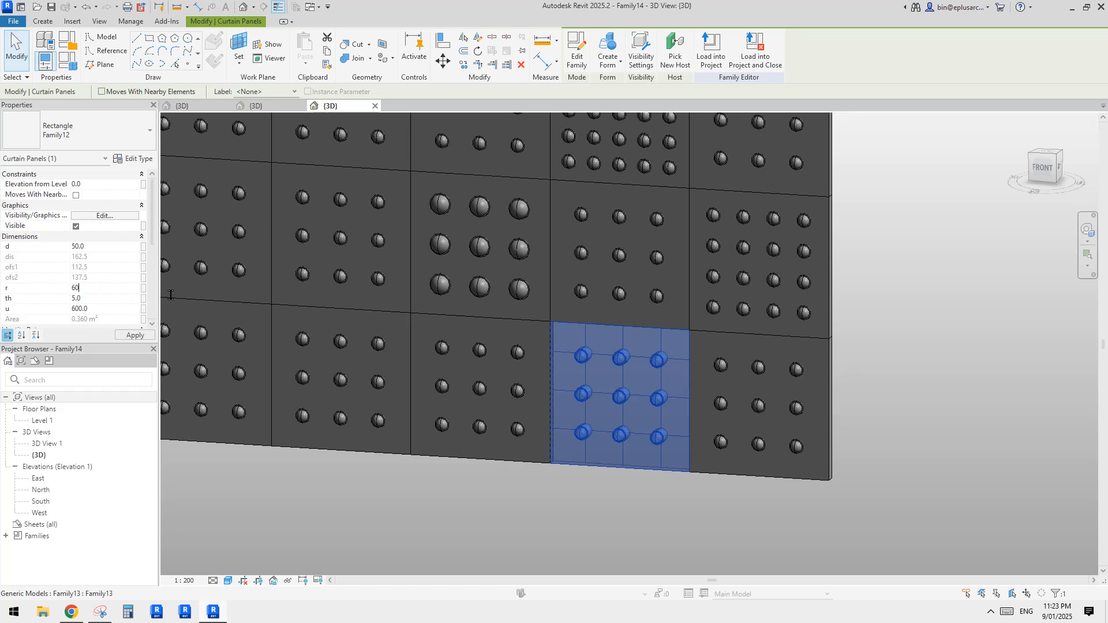
type("60")
scroll(88, 310, "down", 5)
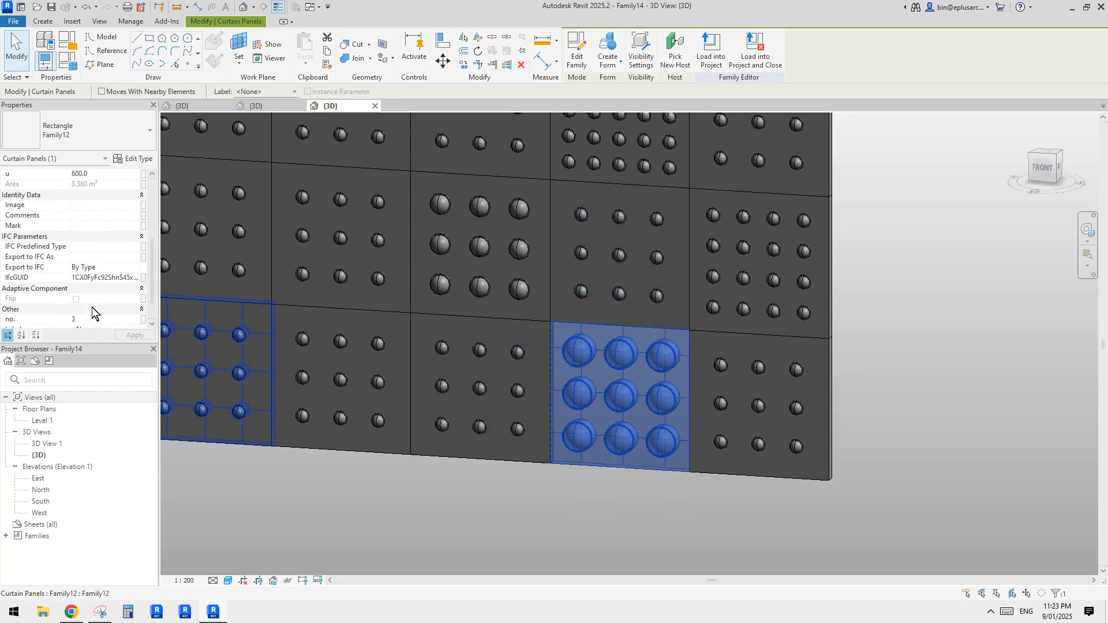
double_click(98, 319)
type("2")
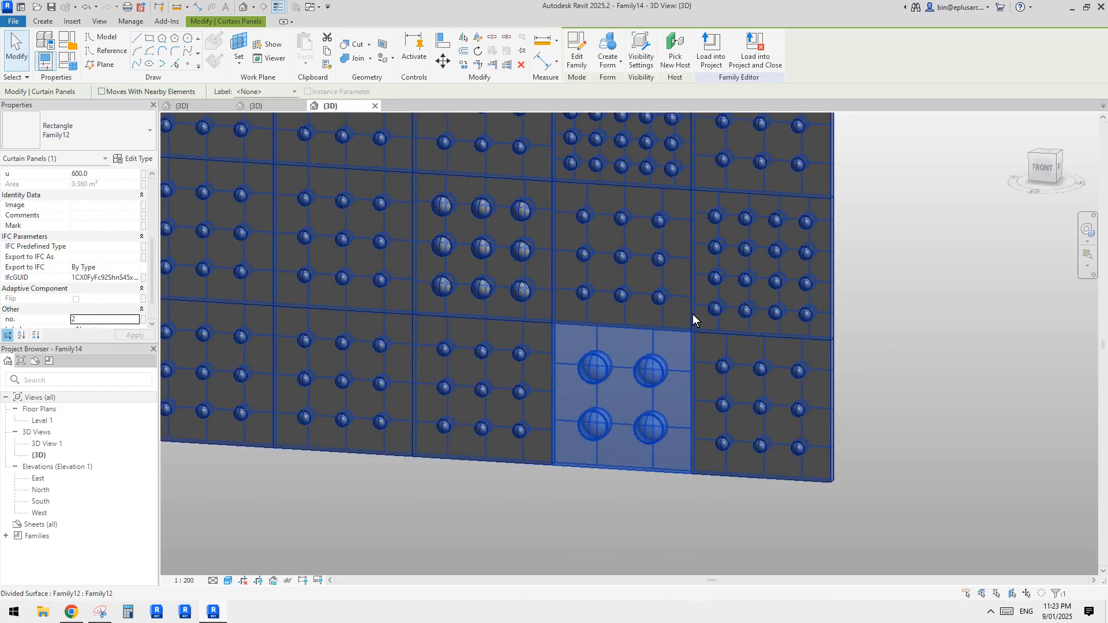
middle_click_drag(662, 323, 870, 364, "shift")
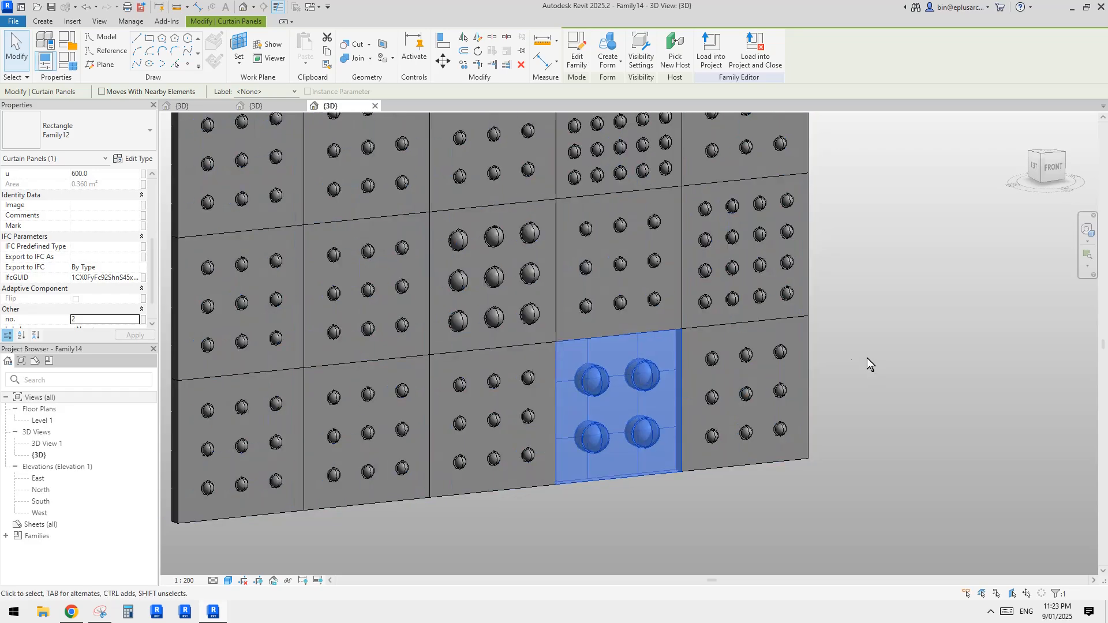
middle_click_drag(577, 314, 504, 291, "shift")
left_click(867, 354)
Examine the wall from several angles, comparing the panels with changed sphere counts and radii against an unmodified panel.
middle_click_drag(867, 355, 781, 417, "shift")
scroll(849, 353, "down", 1)
scroll(832, 407, "down", 1)
middle_click_drag(781, 416, 844, 462, "shift")
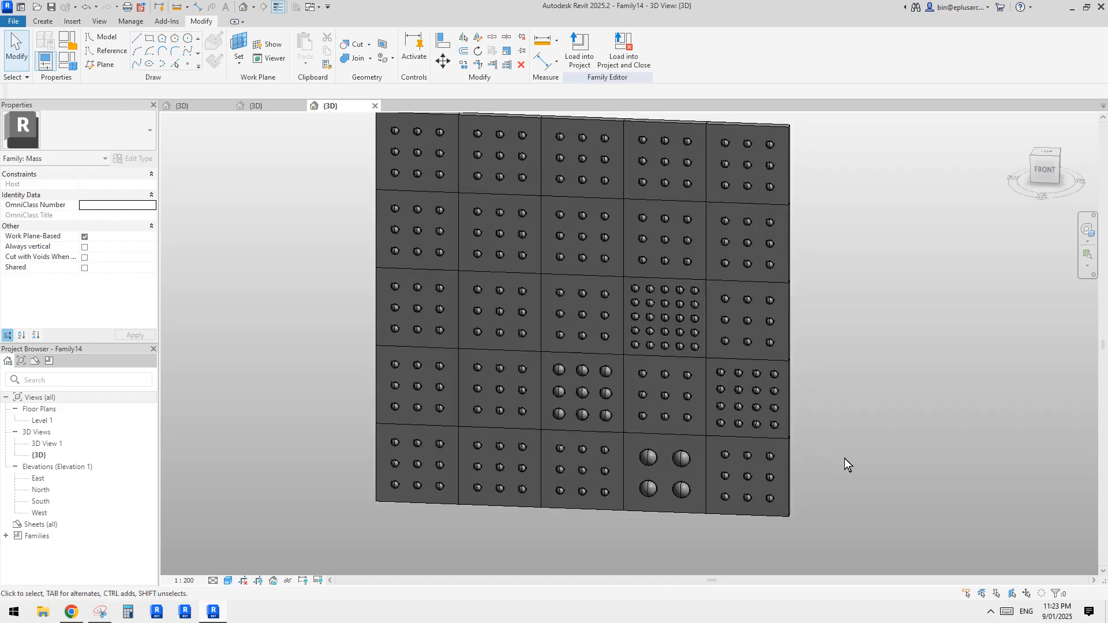
scroll(844, 462, "up", 1)
scroll(628, 441, "up", 1)
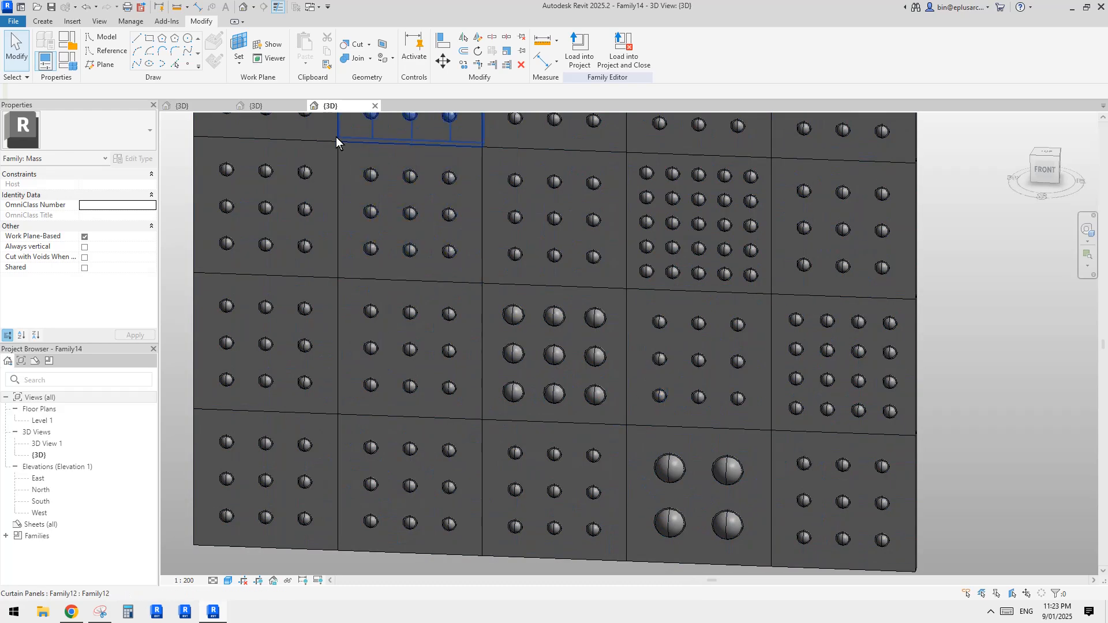
middle_click_drag(645, 304, 586, 275)
left_click(649, 314)
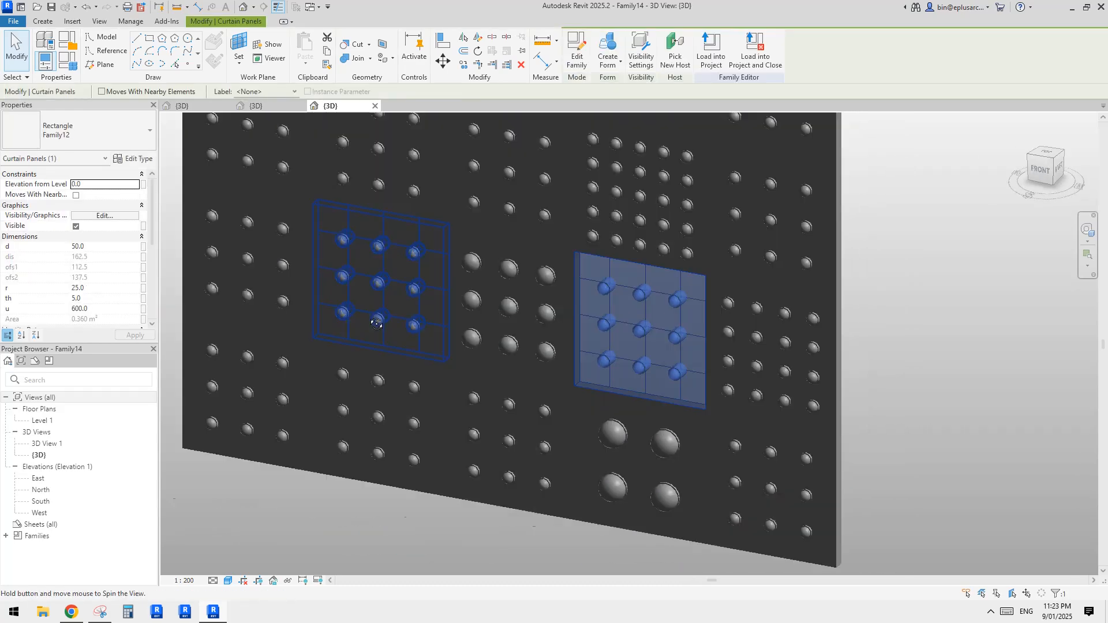
scroll(787, 314, "down", 3)
middle_click_drag(787, 315, 881, 336, "shift")
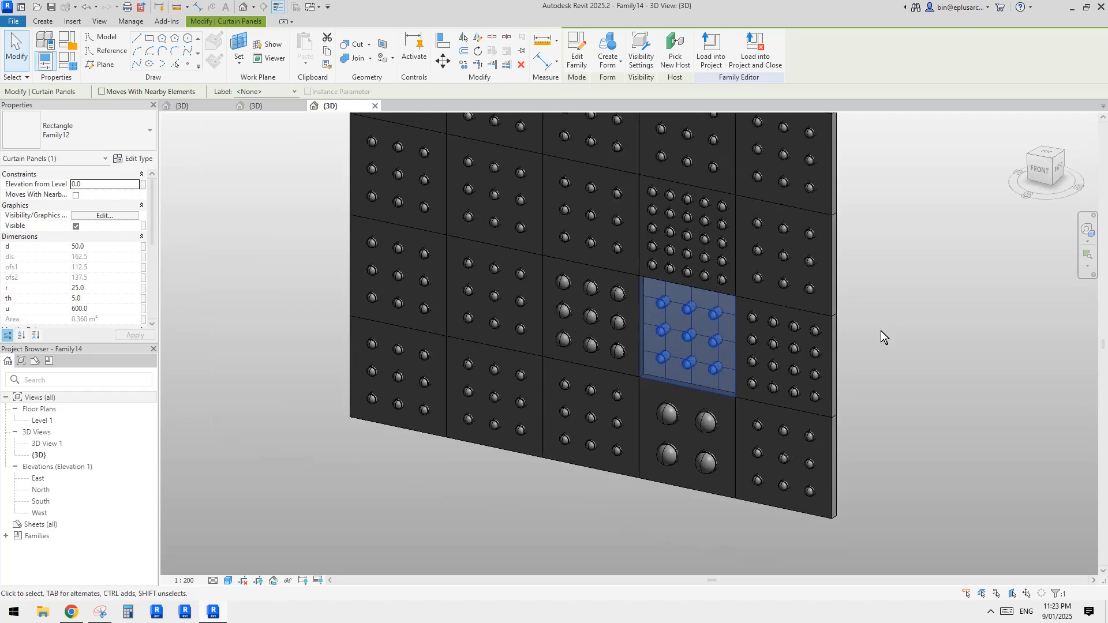
scroll(781, 320, "up", 3)
Check the instance and type parameters of the Family12 panel in the last column, middle row.
left_click(840, 302)
left_click(700, 230)
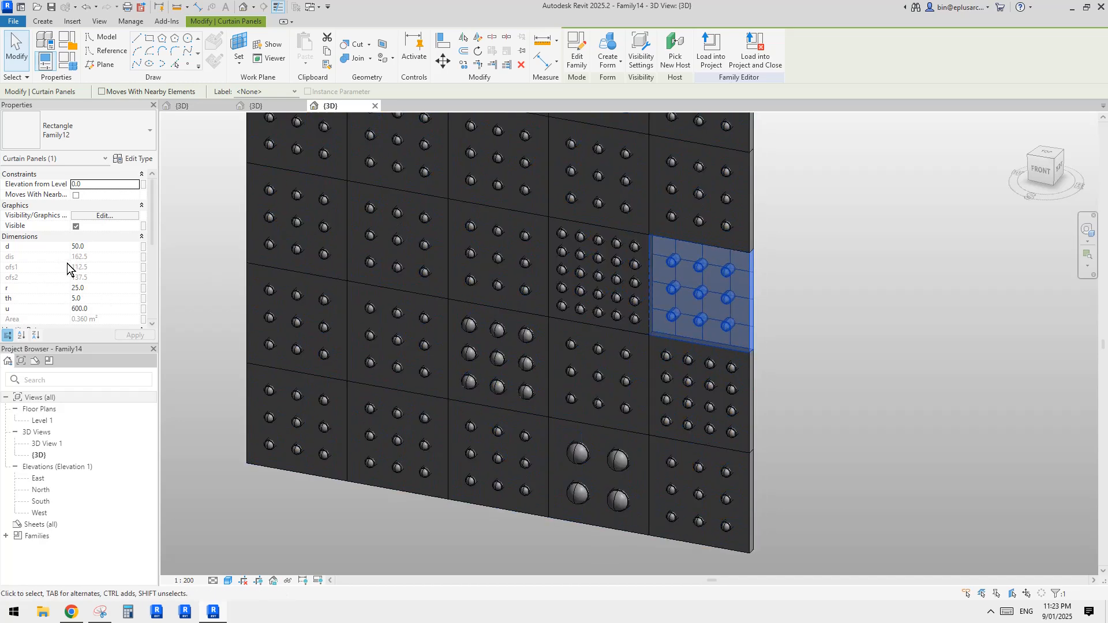
left_click(138, 159)
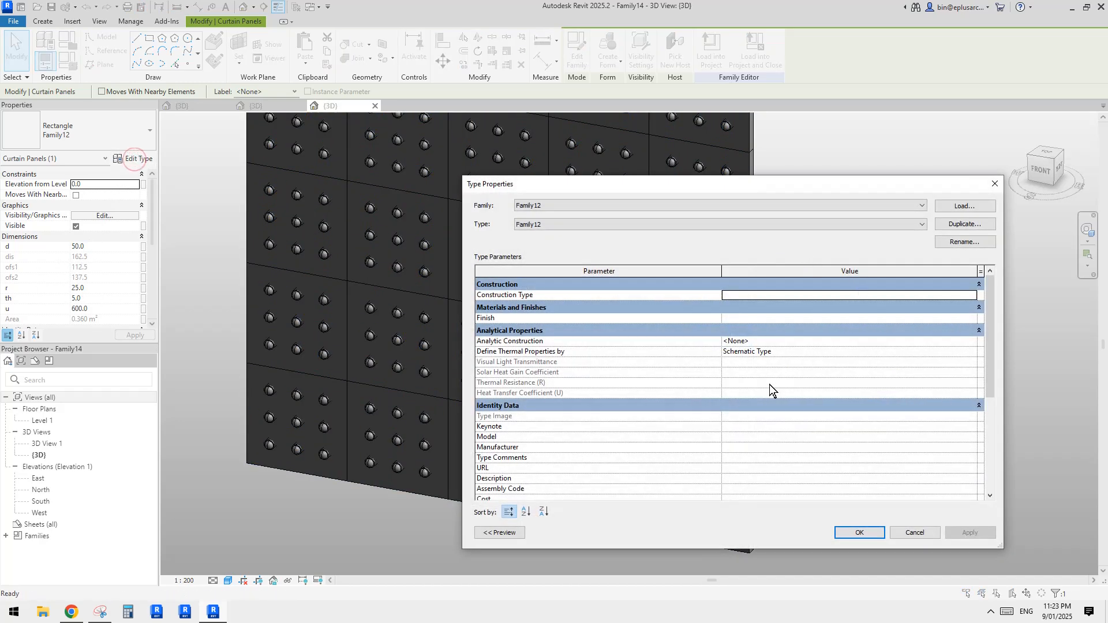
scroll(770, 384, "down", 4)
left_click(995, 184)
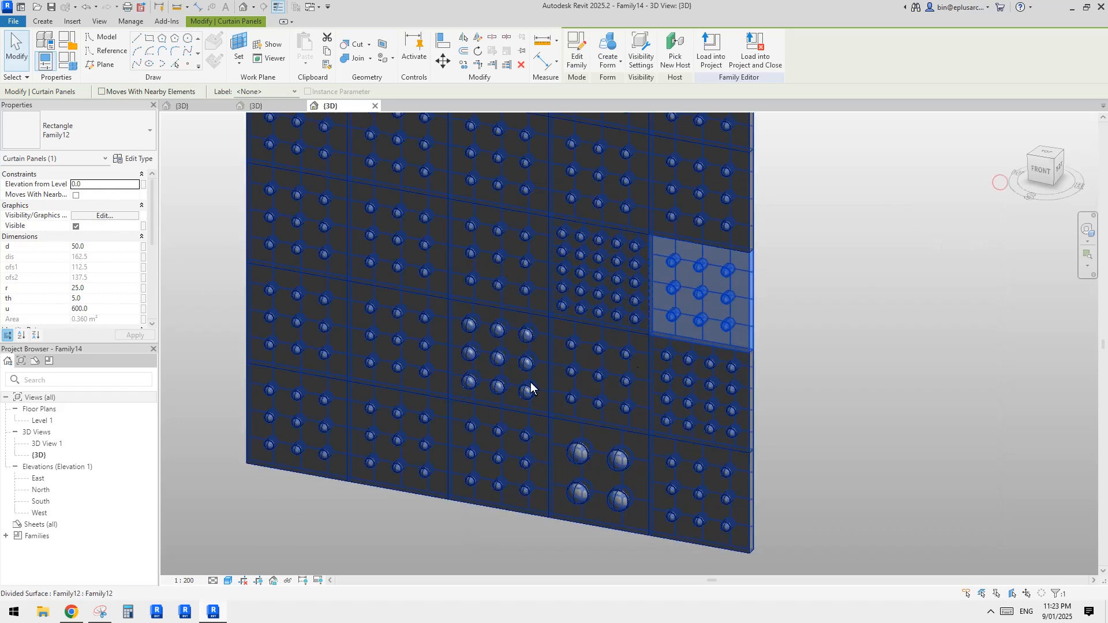
scroll(18, 297, "down", 2)
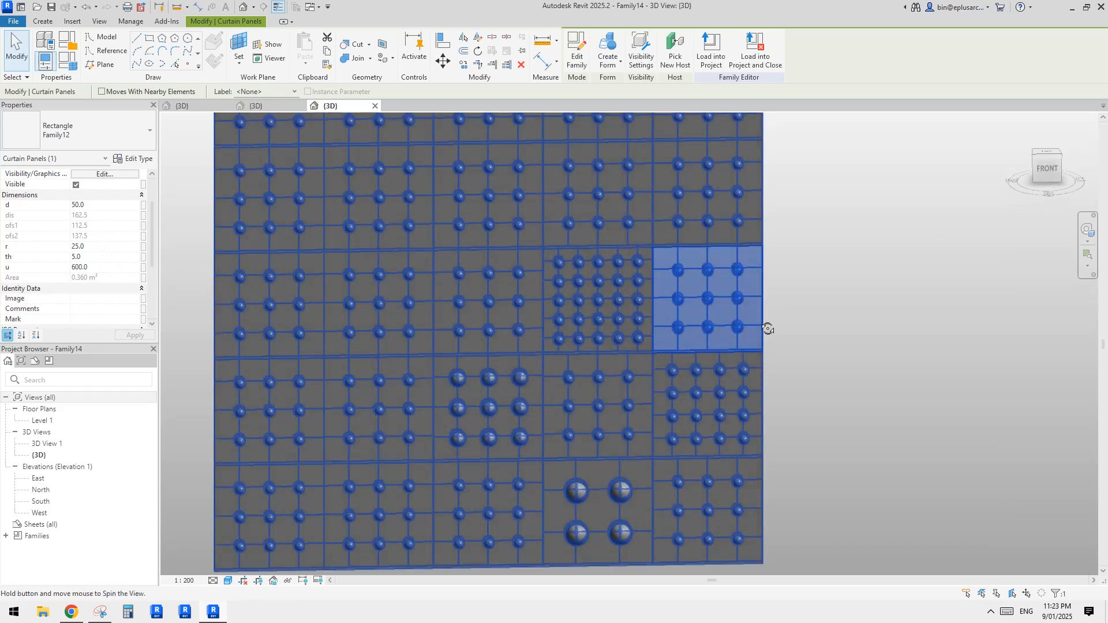
left_click(789, 321)
middle_click_drag(789, 320, 670, 387, "shift")
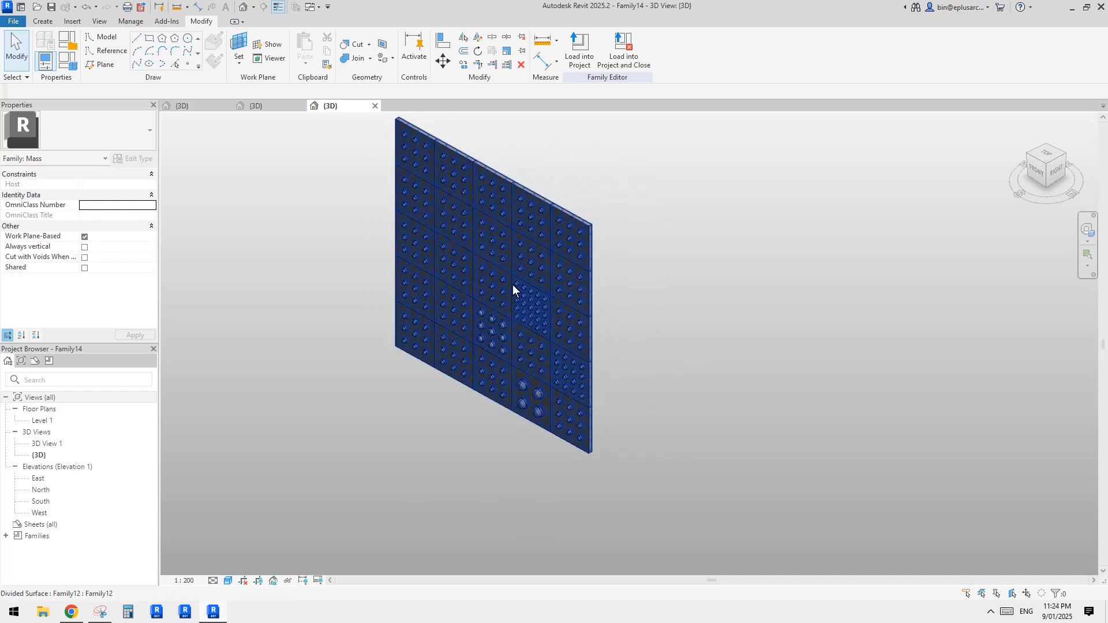
Draw a reference spline through three points on the ground plane beside the panel wall.
middle_click_drag(470, 254, 485, 272)
left_click(101, 52)
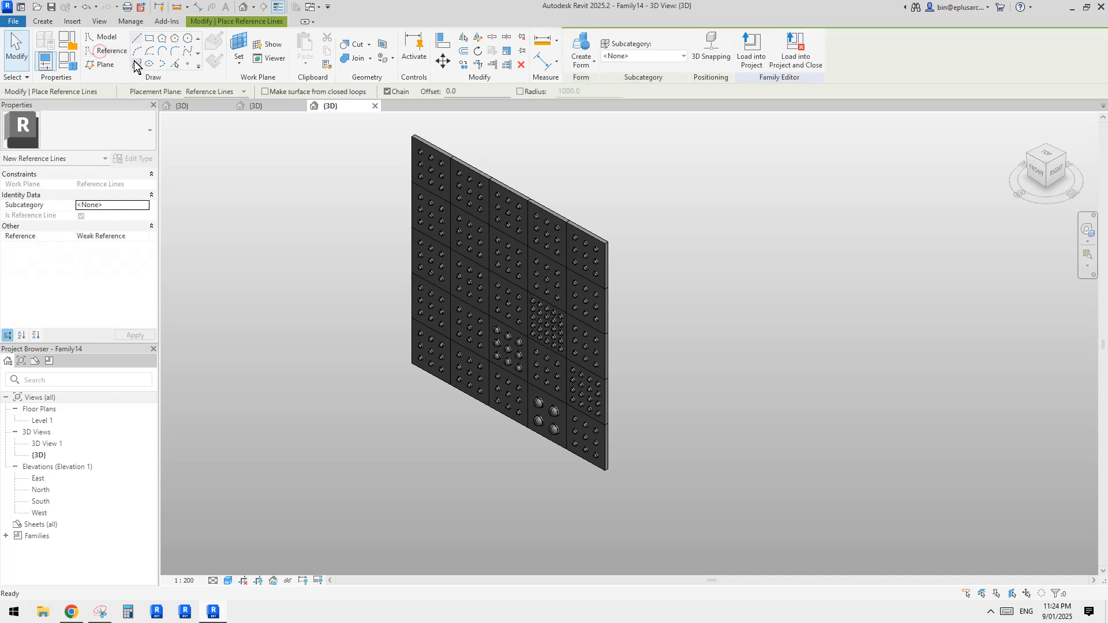
left_click(137, 64)
scroll(753, 497, "down", 1)
middle_click_drag(753, 498, 584, 421)
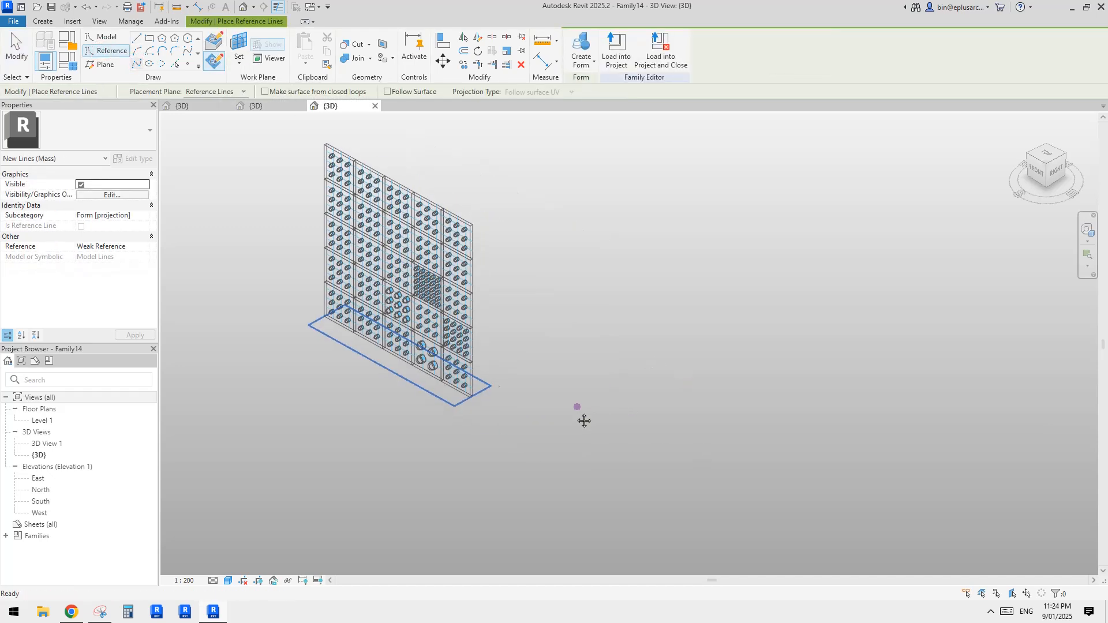
left_click(756, 482)
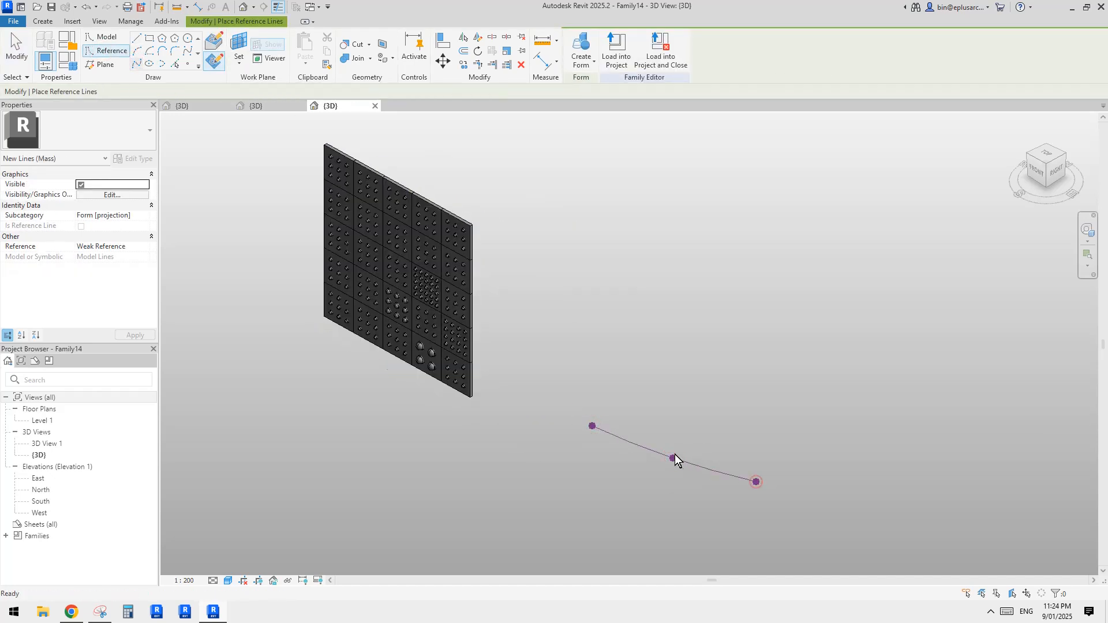
key("Escape")
Copy the reference spline twice to make three roughly parallel, evenly spaced curves.
middle_click_drag(650, 449, 582, 498, "shift")
key("o")
left_click(683, 481)
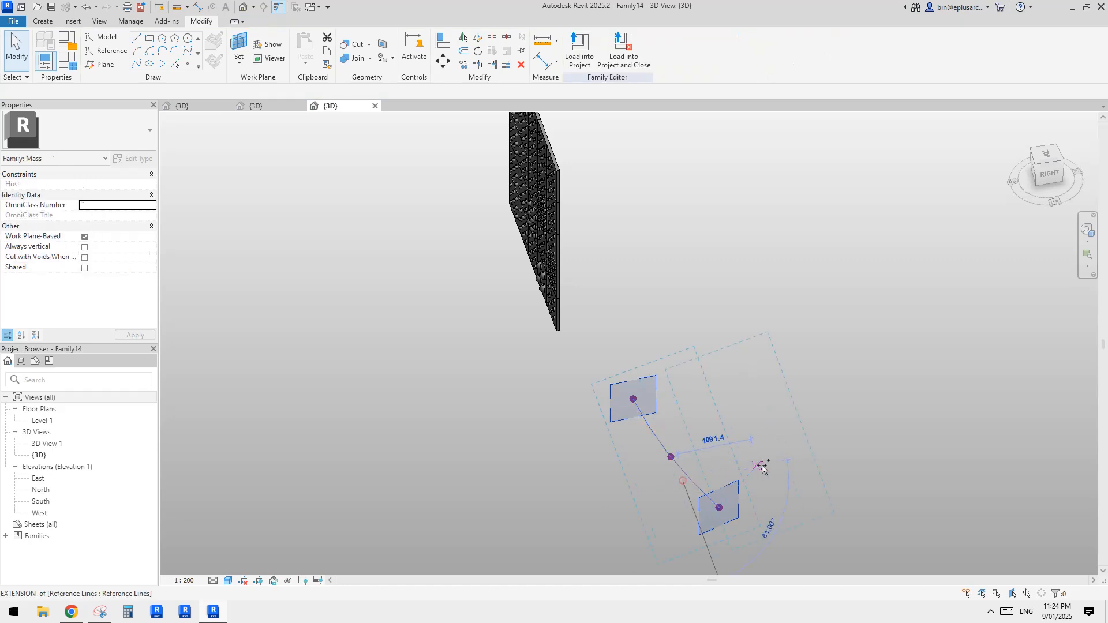
left_click(758, 465)
left_click(844, 443)
key("Escape")
Create a lofted surface form from the three reference splines.
left_click_drag(850, 390, 650, 421)
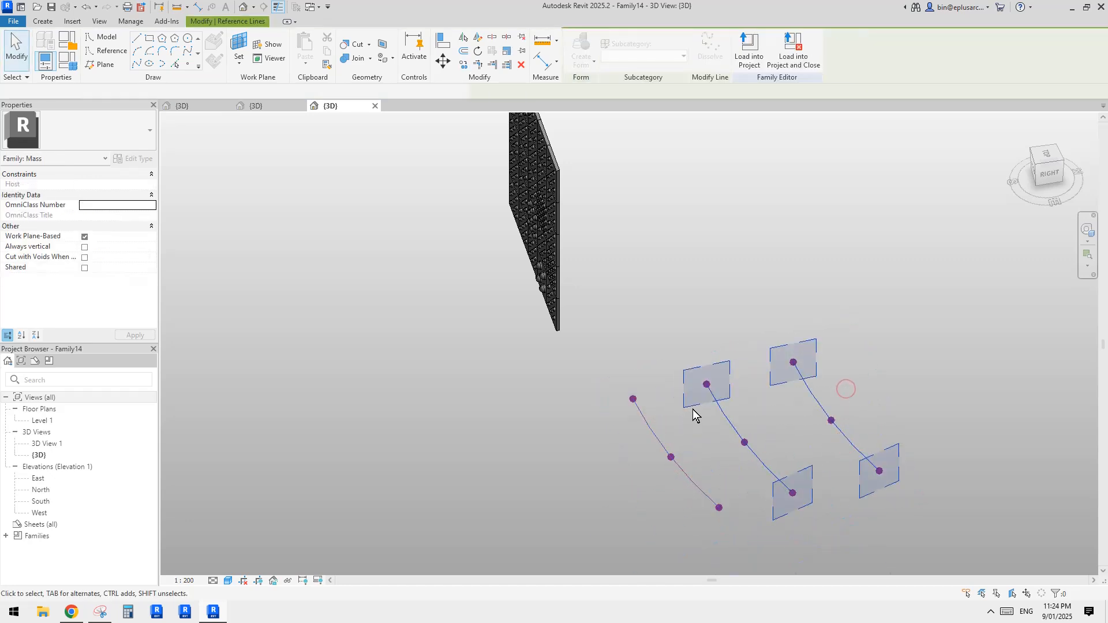
left_click(649, 428, "ctrl")
left_click(579, 45)
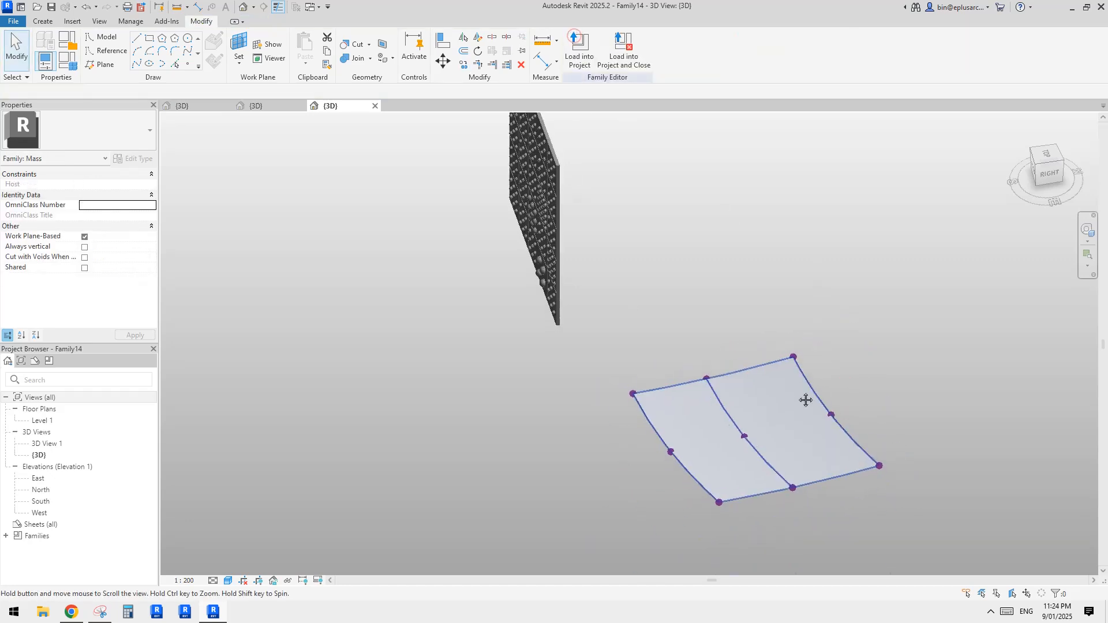
Raise the middle point of the central spline to bulge the surface into a dome, and select the form.
middle_click_drag(805, 396, 726, 452, "shift")
left_click(722, 453)
left_click_drag(750, 347, 753, 289)
middle_click_drag(756, 294, 854, 323, "shift")
left_click(736, 433)
middle_click_drag(735, 433, 729, 417, "shift")
scroll(722, 376, "up", 1)
scroll(722, 376, "up", 3)
left_click(681, 276)
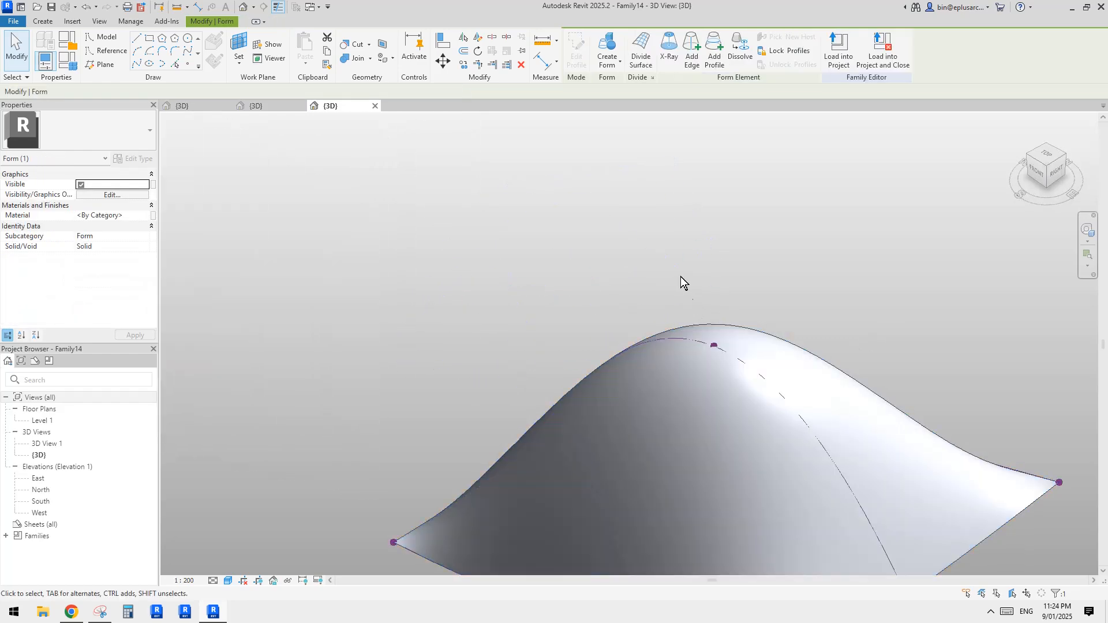
Lower the dome's peak point to an offset of about 968 mm to flatten the surface slightly.
left_click(715, 345)
left_click_drag(713, 321, 720, 389)
scroll(724, 383, "down", 2)
middle_click_drag(695, 438, 691, 439, "shift")
Divide the dome's surface using a Fixed Distance layout of 600 mm for both the U and V grids.
left_click(692, 438)
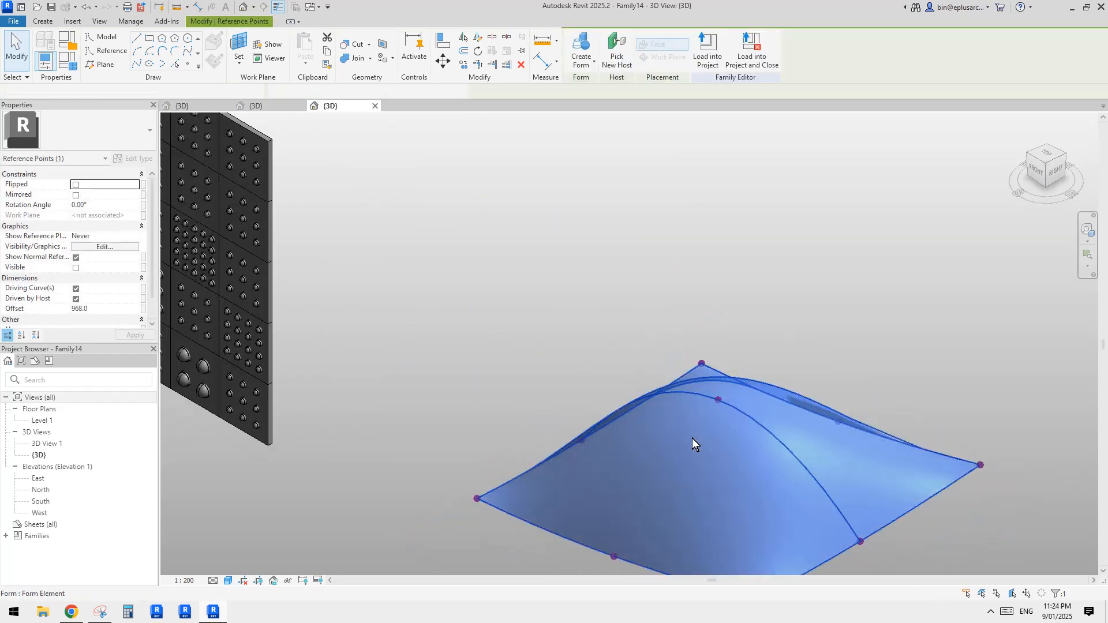
left_click(645, 57)
middle_click_drag(743, 304, 482, 331, "shift")
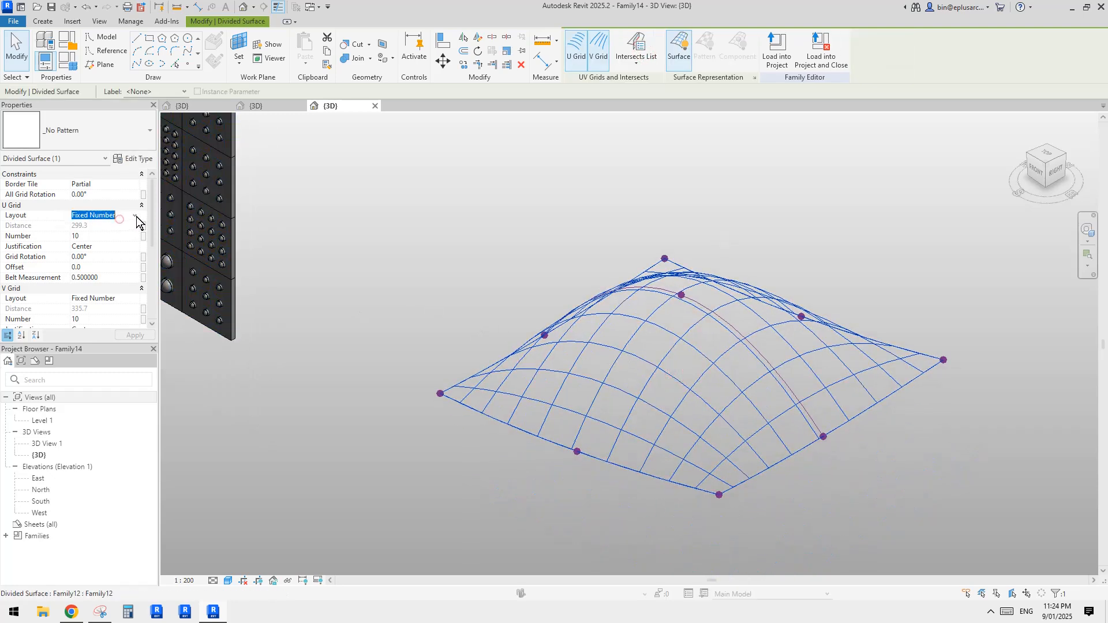
left_click(130, 299)
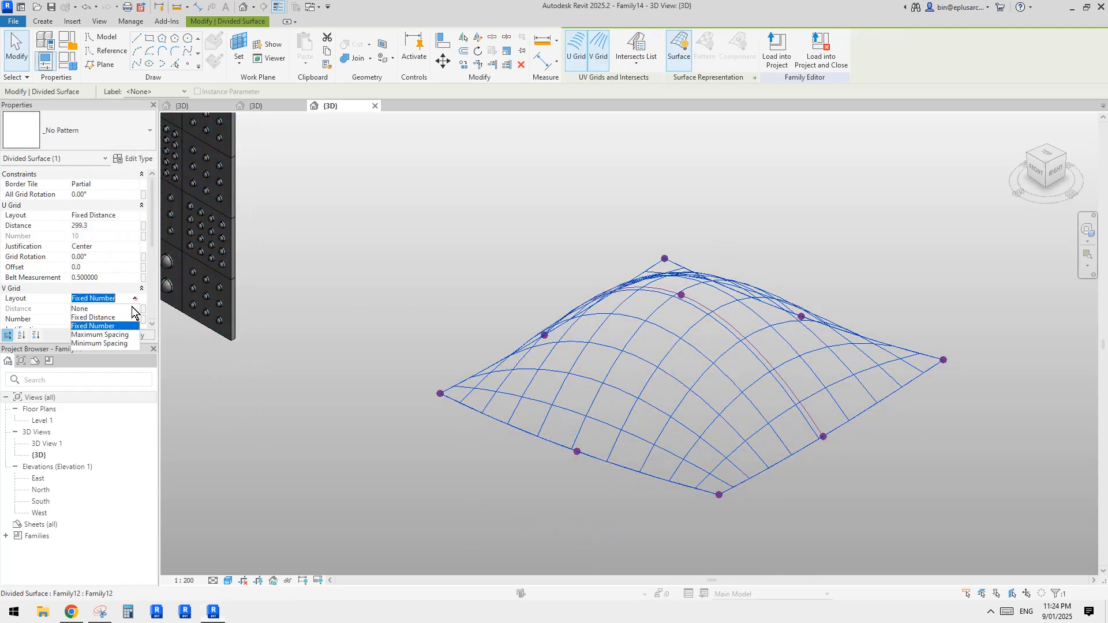
left_click(92, 317)
left_click(100, 226)
type("600")
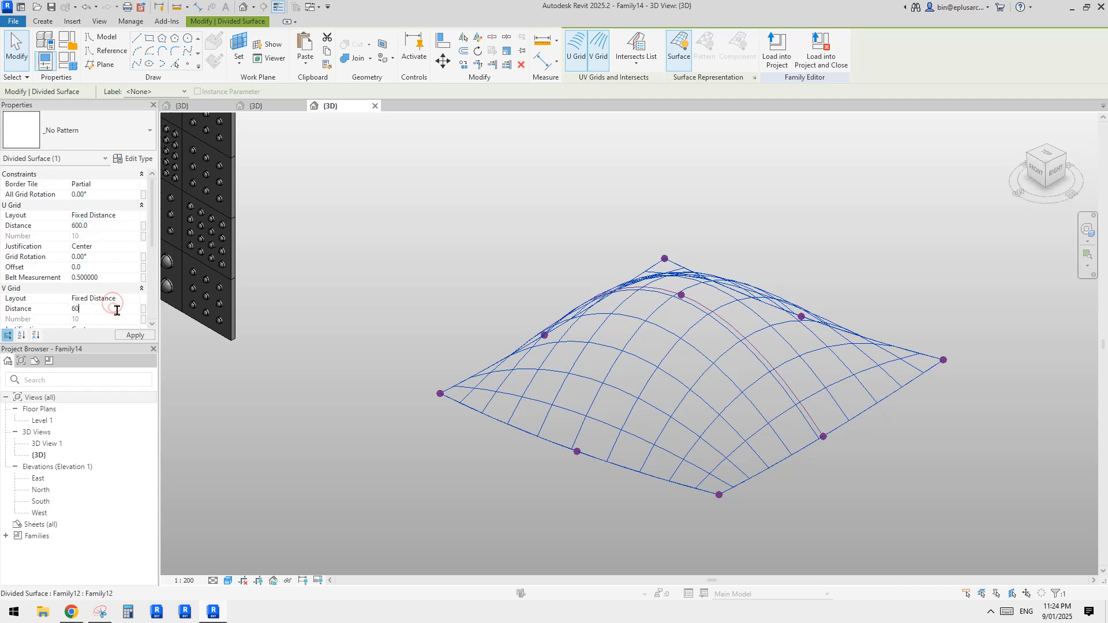
middle_click_drag(493, 256, 500, 251)
middle_click_drag(598, 311, 600, 316, "shift")
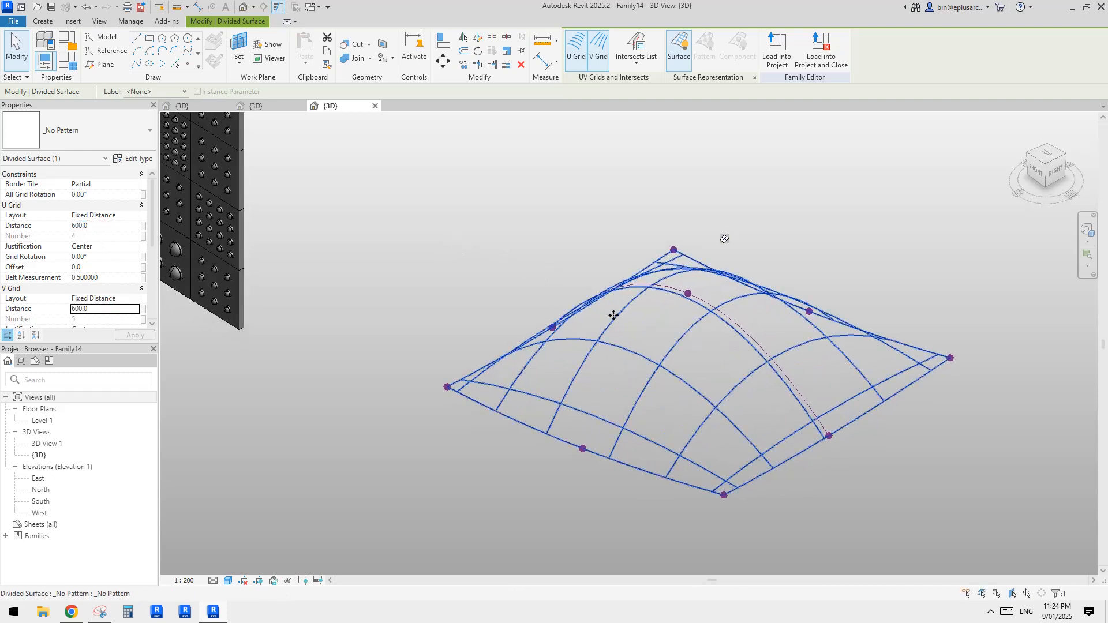
Apply the Family12 rectangle curtain panel to the divided dome surface.
left_click(100, 128)
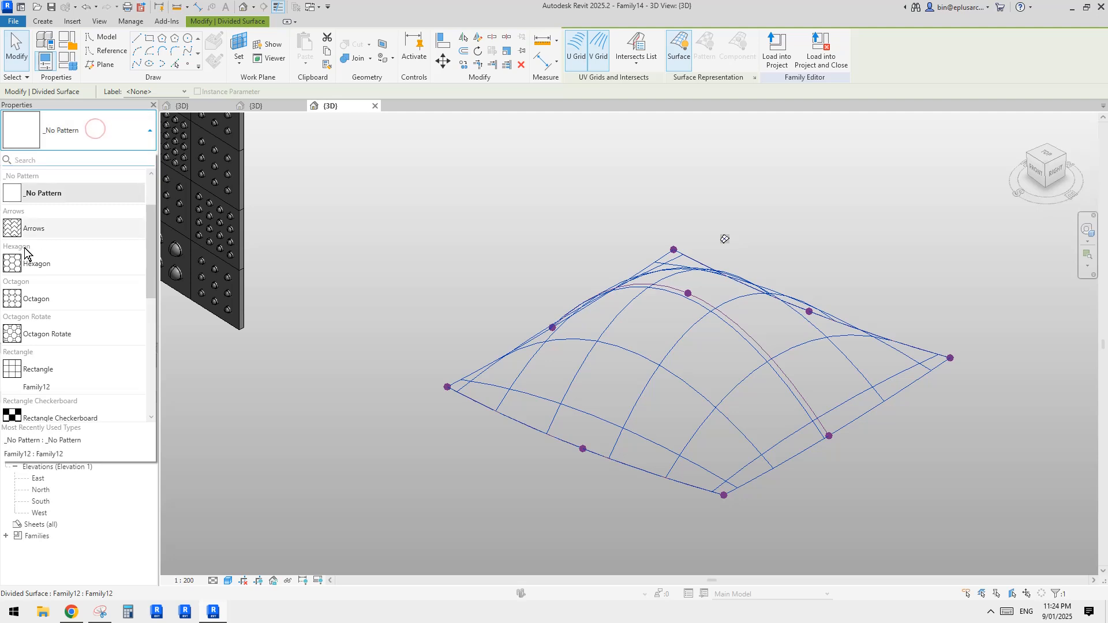
left_click(51, 387)
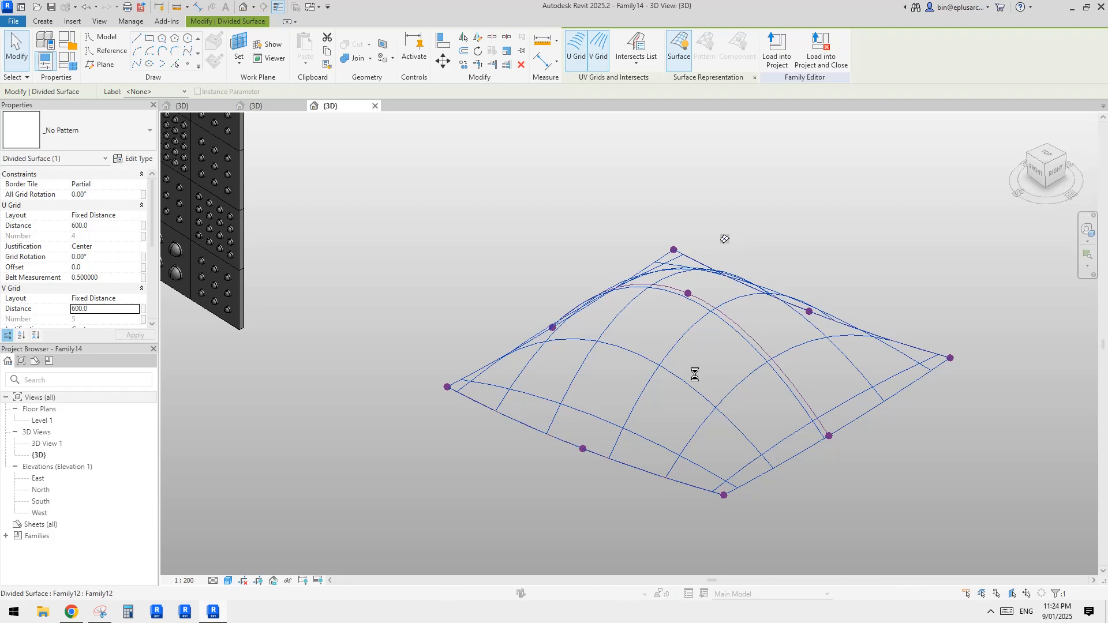
key("Escape")
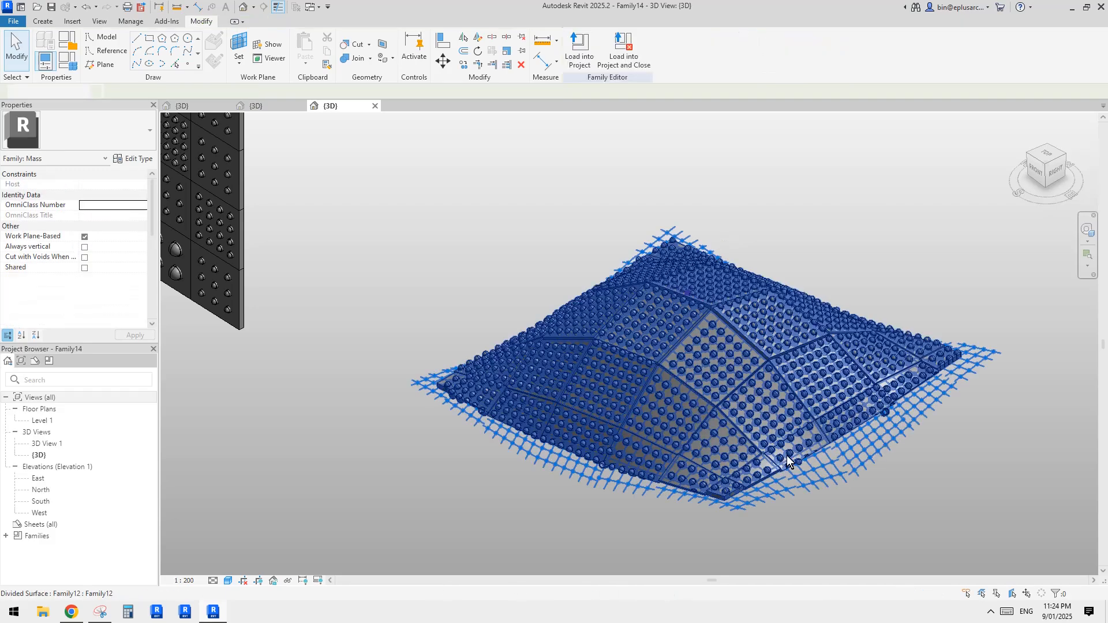
middle_click_drag(989, 455, 917, 427)
middle_click_drag(961, 367, 936, 361, "shift")
scroll(664, 404, "up", 3)
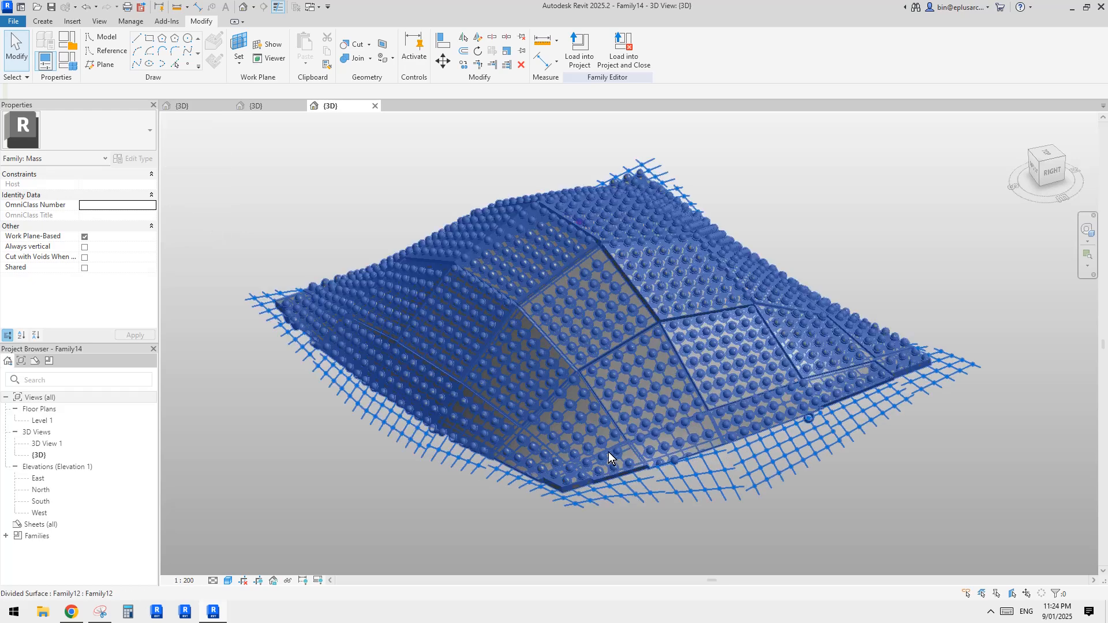
middle_click_drag(609, 453, 496, 438, "shift")
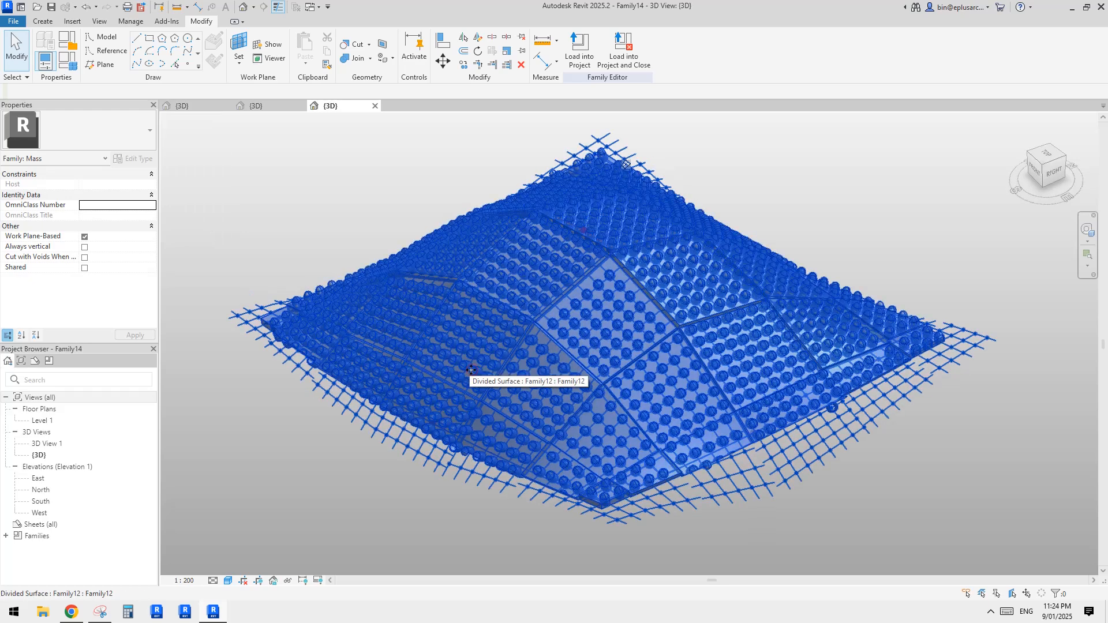
Set the dome's divided surface border tile to Empty.
left_click(472, 372)
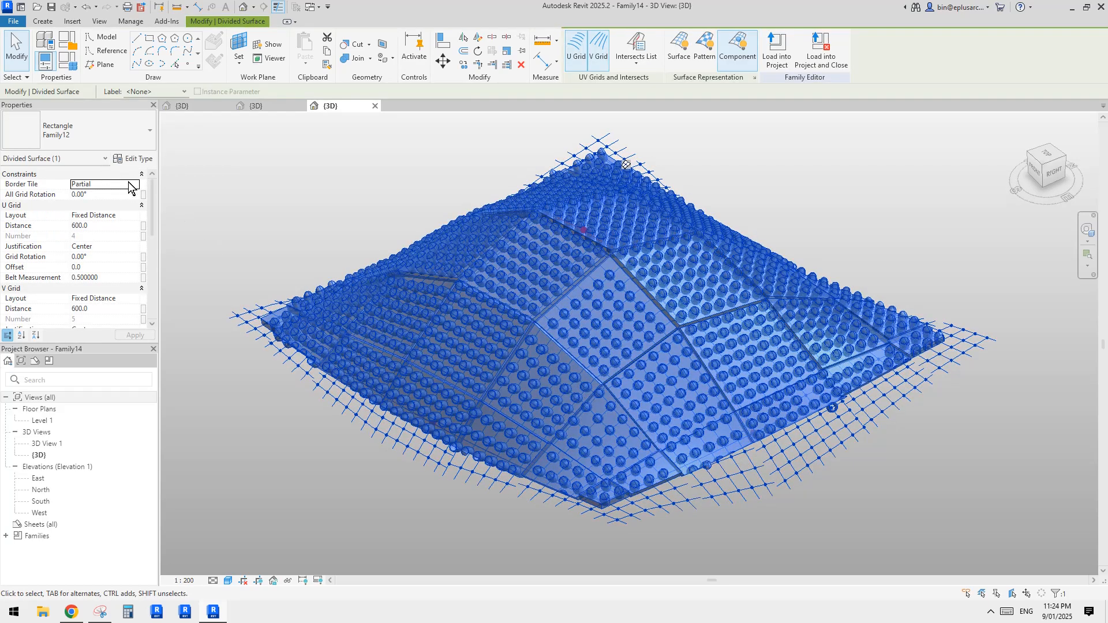
left_click(88, 195)
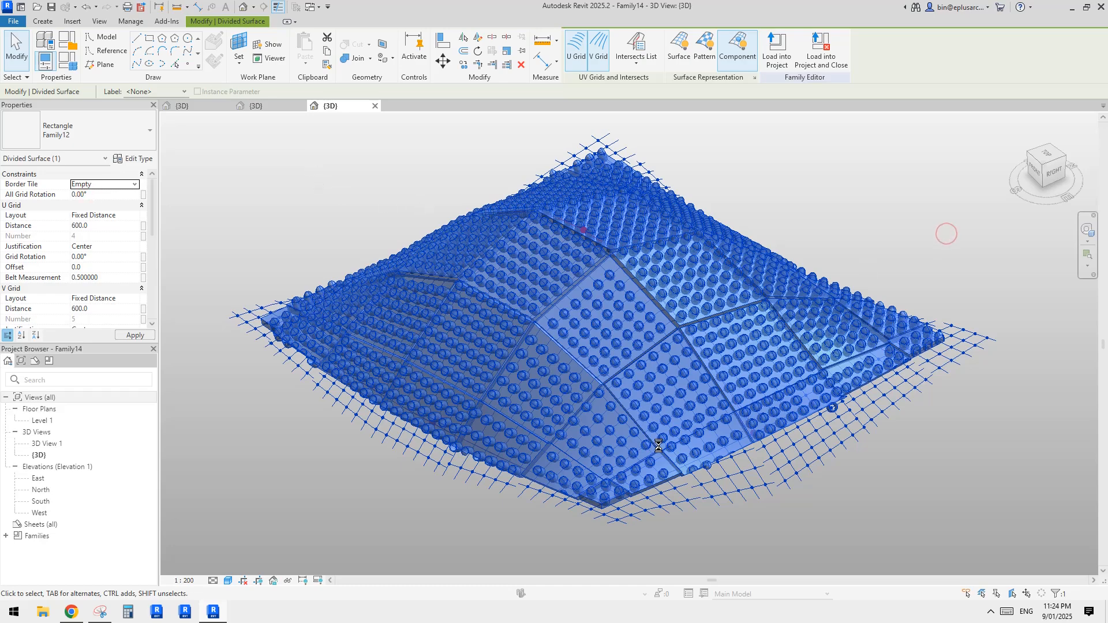
key("Escape")
middle_click_drag(989, 255, 678, 444, "shift")
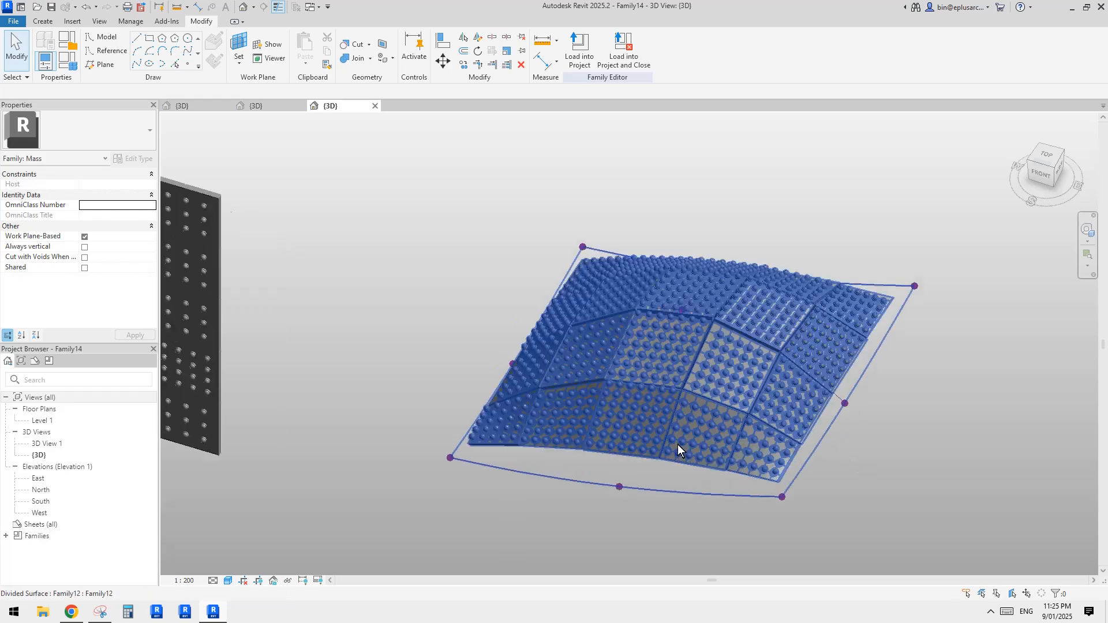
scroll(784, 340, "up", 5)
scroll(784, 341, "down", 4)
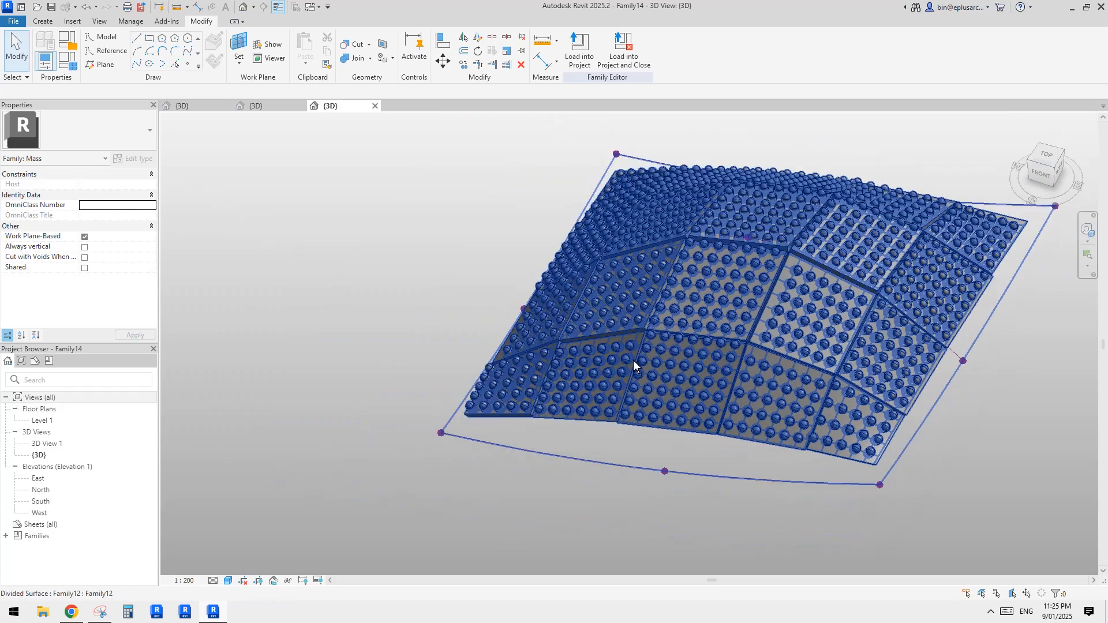
scroll(641, 378, "down", 3)
scroll(746, 345, "up", 5)
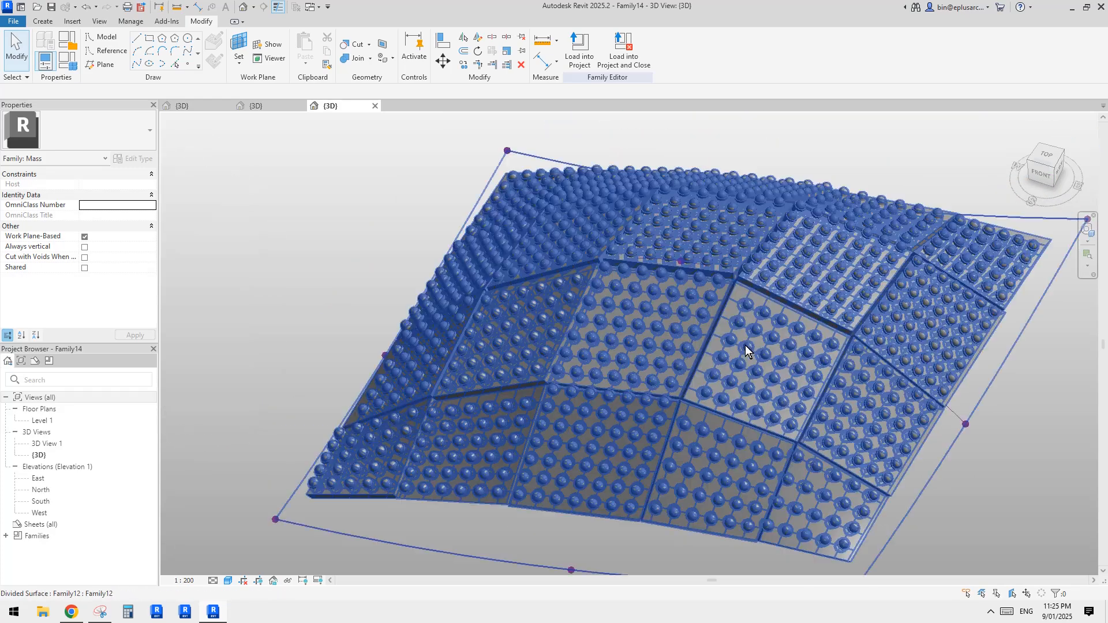
Select a single panel on the dome and examine its no. and dimension parameters.
key("Tab")
left_click(771, 362)
middle_click_drag(771, 363, 736, 413, "shift")
scroll(89, 297, "down", 5)
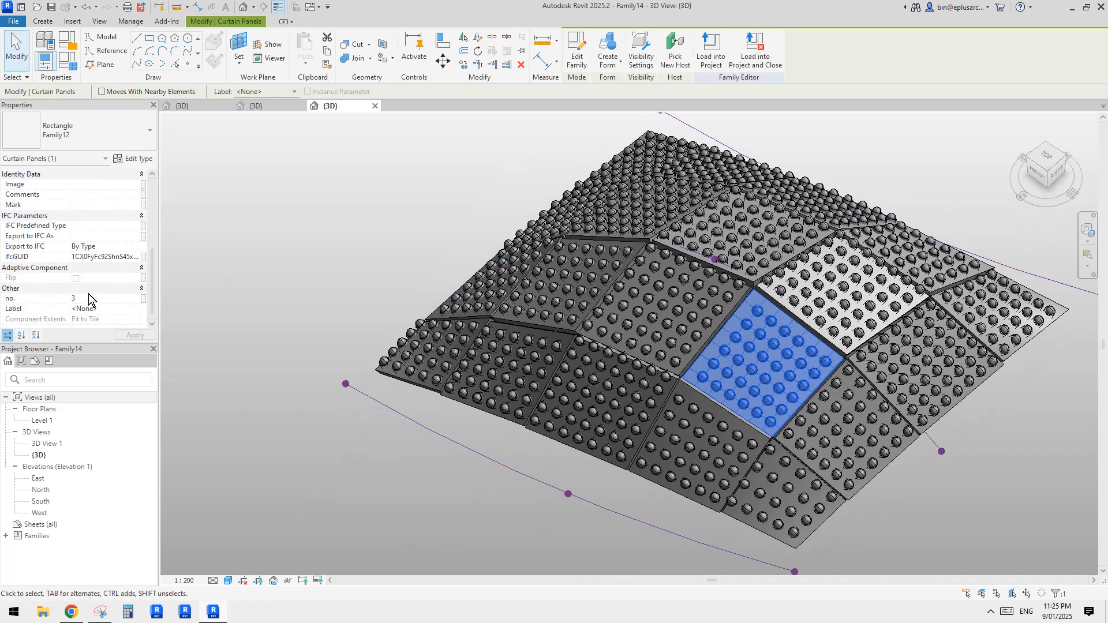
middle_click_drag(717, 369, 861, 348)
scroll(726, 363, "down", 3)
middle_click_drag(775, 349, 798, 441)
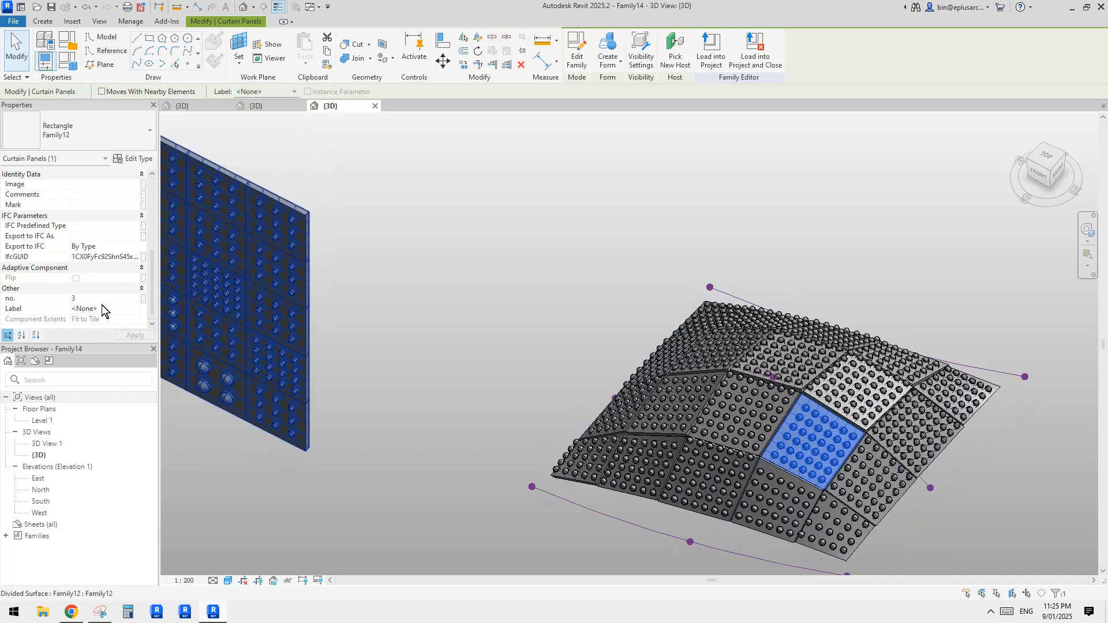
scroll(102, 305, "up", 4)
scroll(102, 305, "up", 1)
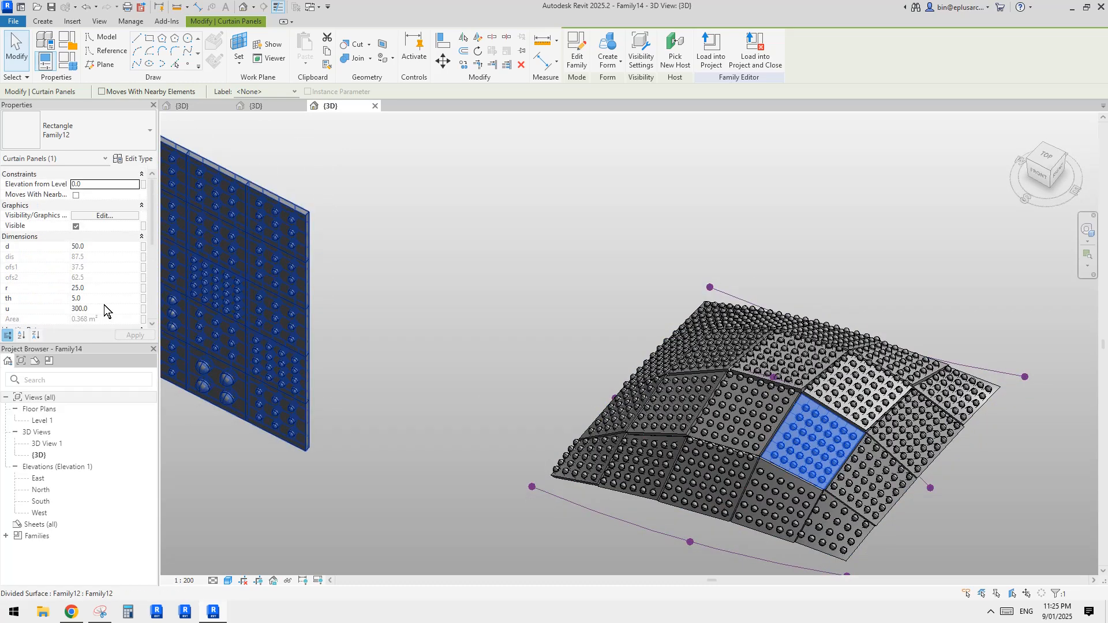
scroll(104, 305, "down", 1)
scroll(220, 341, "down", 1)
middle_click_drag(220, 345, 130, 320)
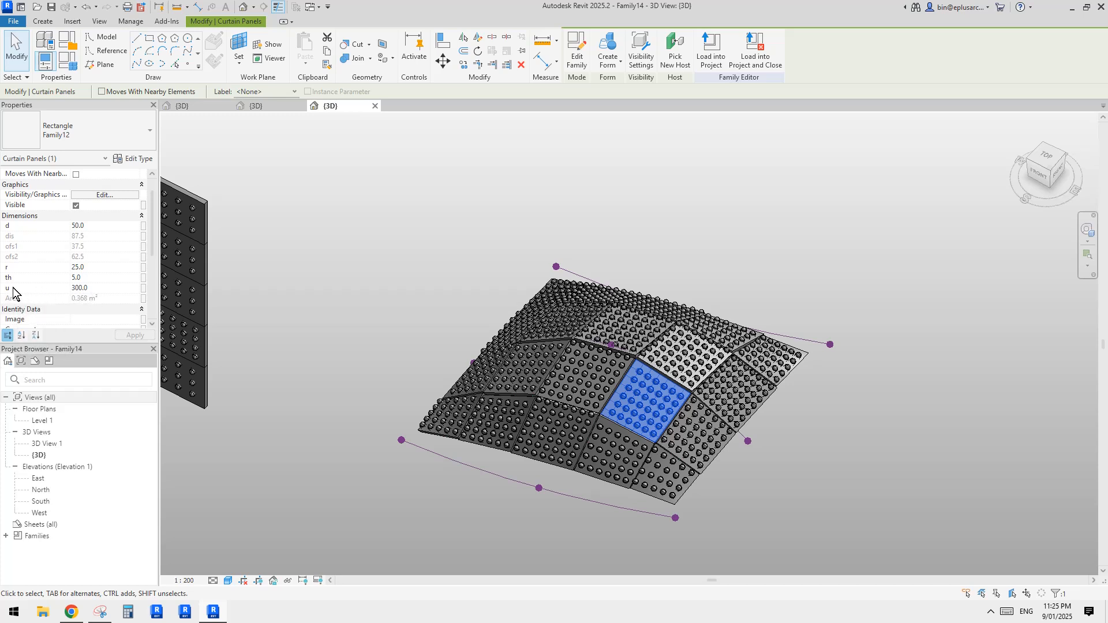
middle_click_drag(480, 340, 539, 335)
middle_click_drag(436, 396, 386, 396)
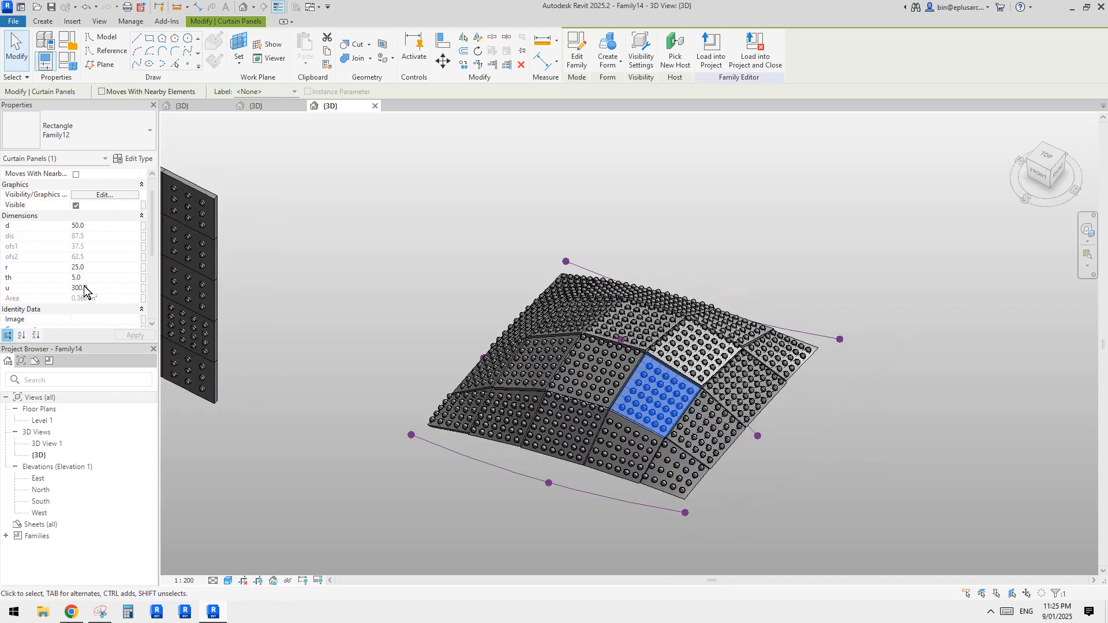
middle_click_drag(507, 356, 524, 356)
Select all instances of the panel family and set their u parameter to 600.
key("s")
key("a")
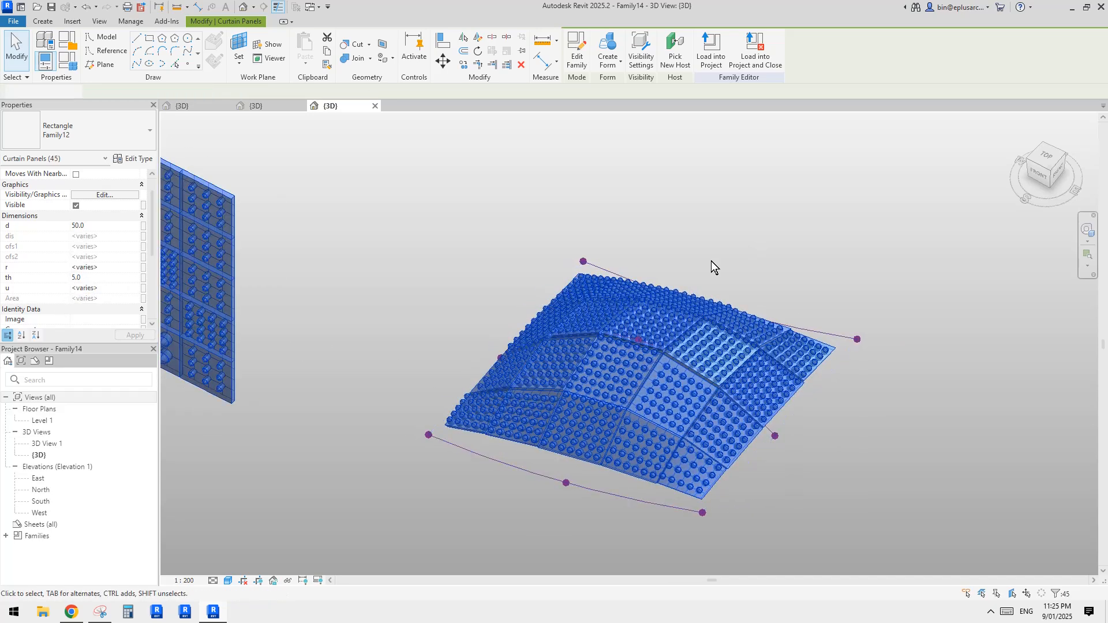
middle_click_drag(712, 285, 739, 283)
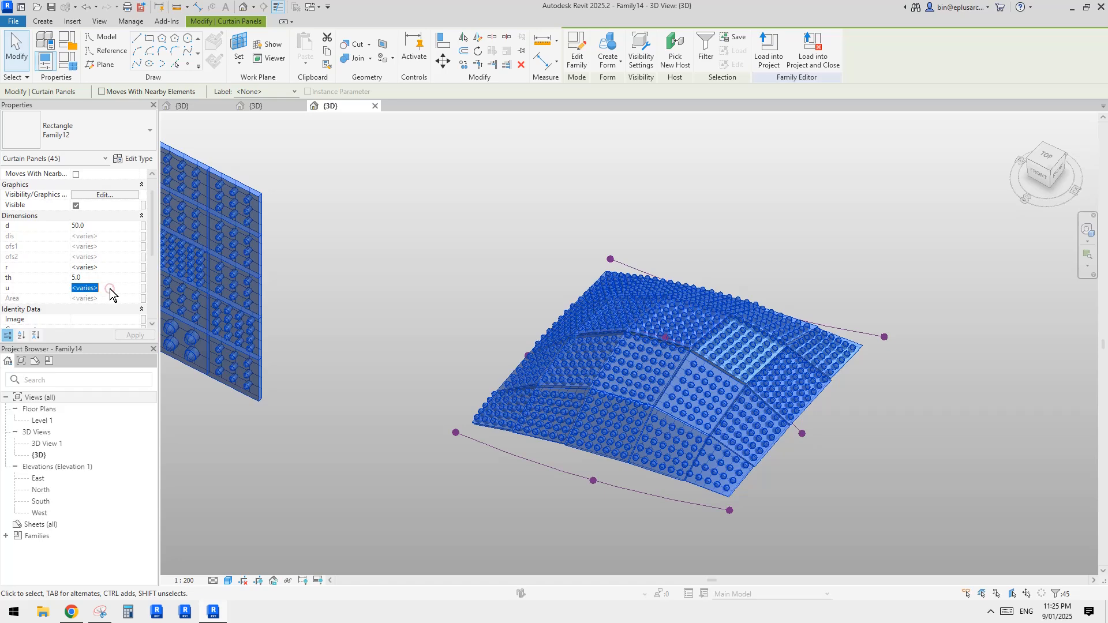
type("600.0")
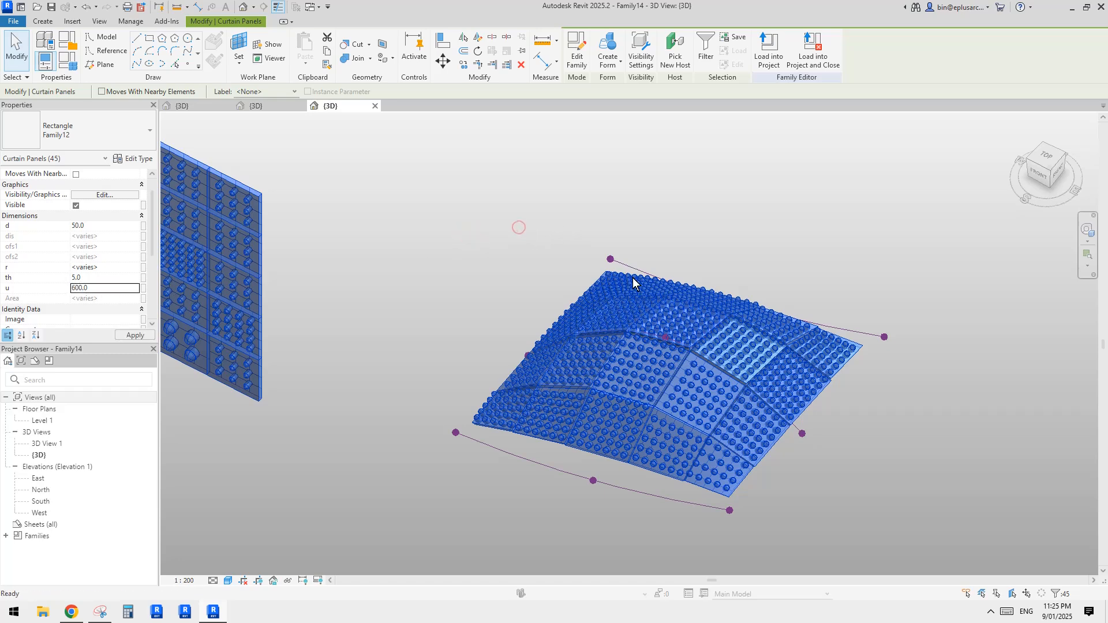
left_click(903, 468)
Examine the sphere spacing and panel layout across the dome from several angles.
middle_click_drag(656, 364, 671, 396, "shift")
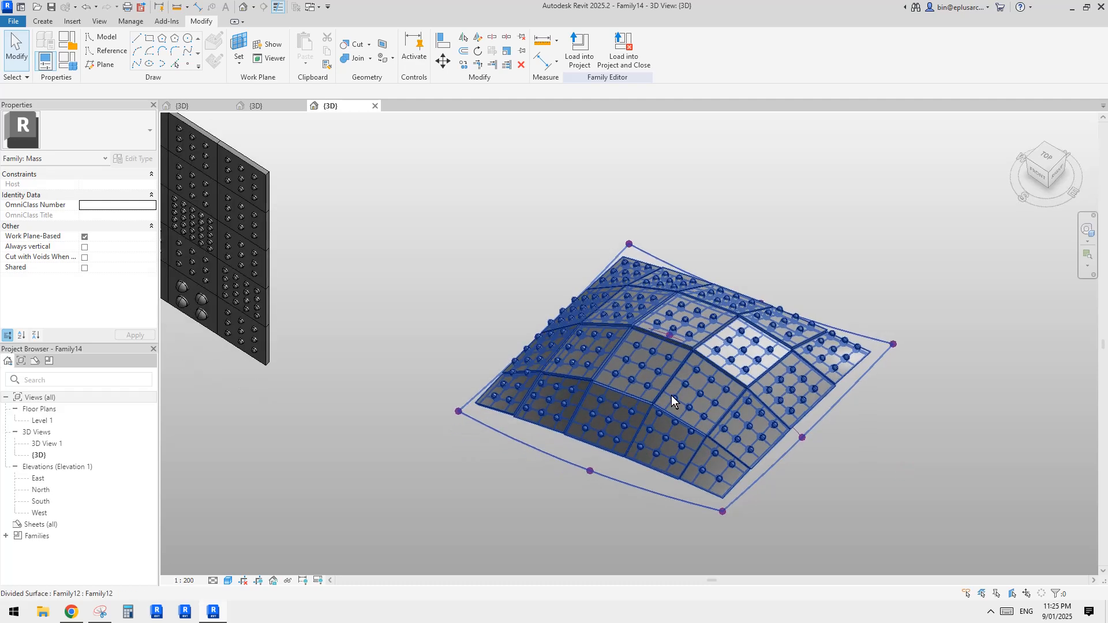
scroll(657, 385, "up", 3)
left_click(656, 376)
key("Escape")
scroll(688, 415, "down", 1)
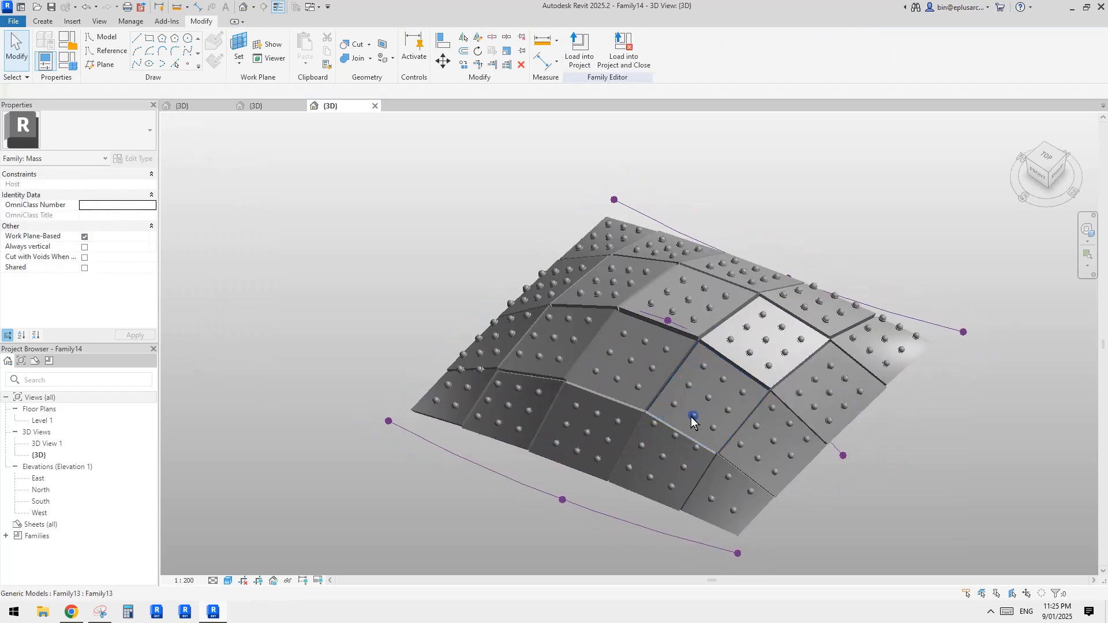
middle_click_drag(693, 420, 693, 449, "shift")
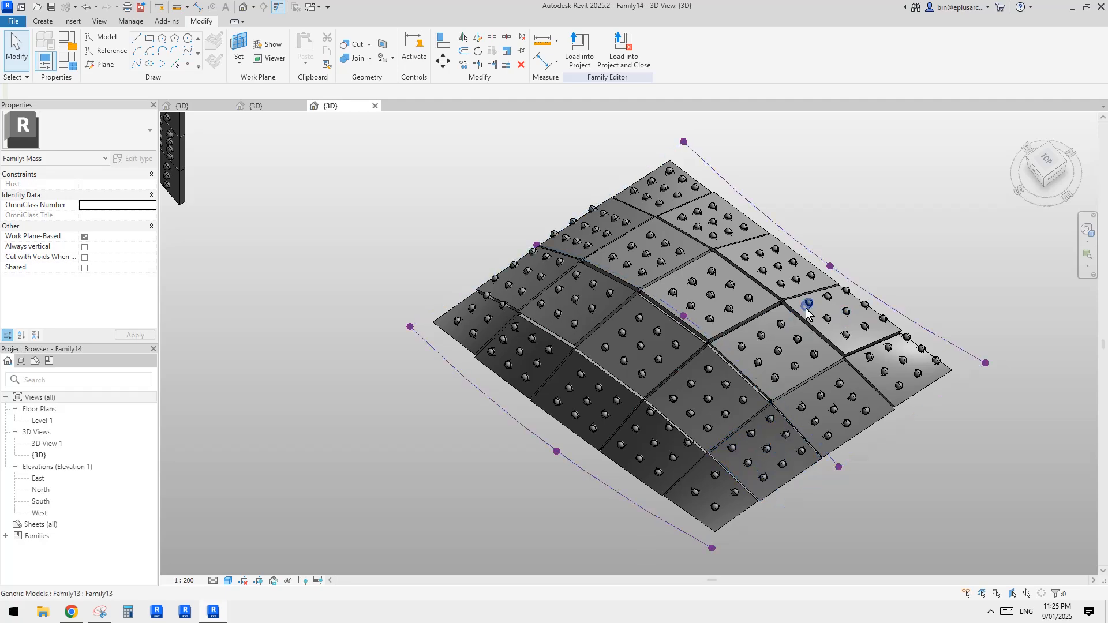
middle_click_drag(615, 158, 631, 168, "shift")
scroll(583, 268, "up", 3)
middle_click_drag(585, 267, 637, 358, "shift")
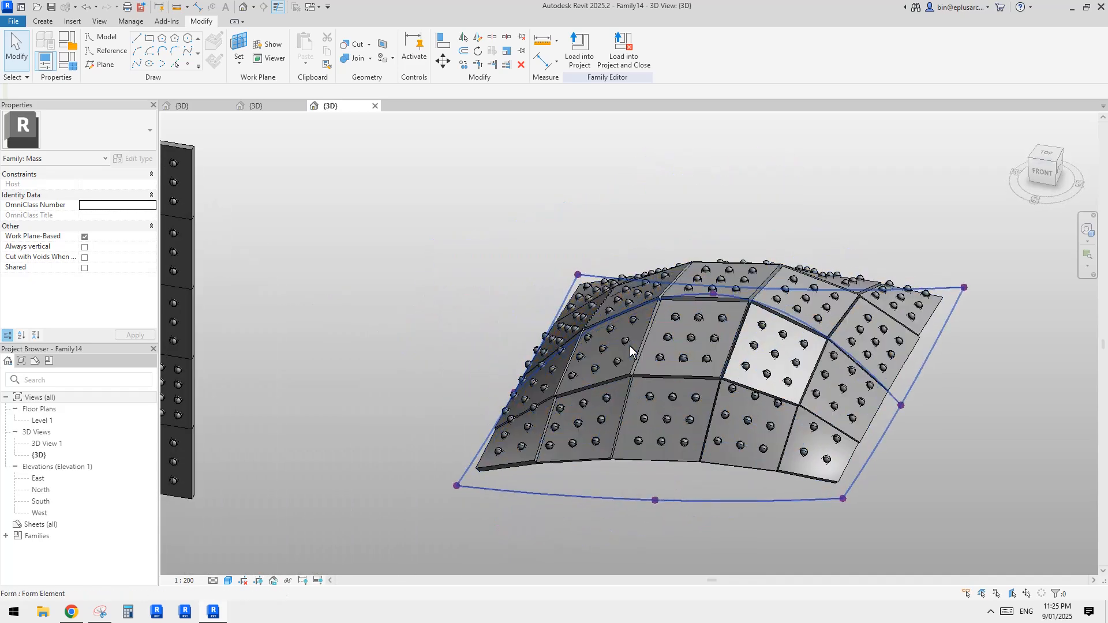
Set the no. parameter of one panel on the front of the dome to 4.
left_click(629, 346)
scroll(630, 349, "up", 1)
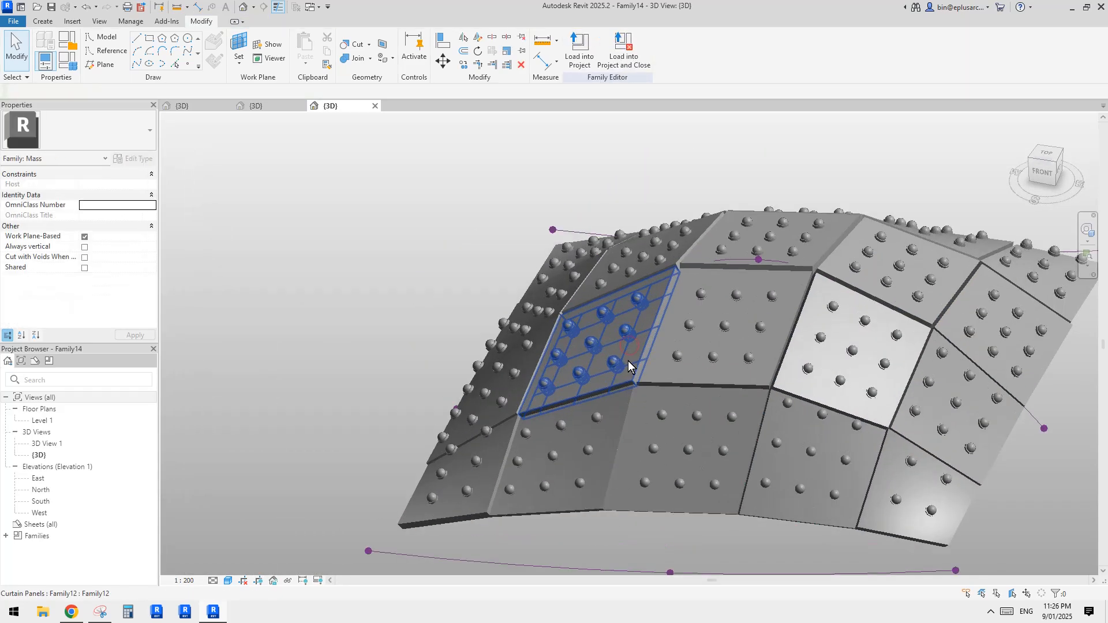
left_click(628, 359)
middle_click_drag(577, 341, 679, 349, "shift")
middle_click_drag(764, 316, 714, 343, "shift")
scroll(73, 301, "down", 3)
scroll(75, 301, "down", 2)
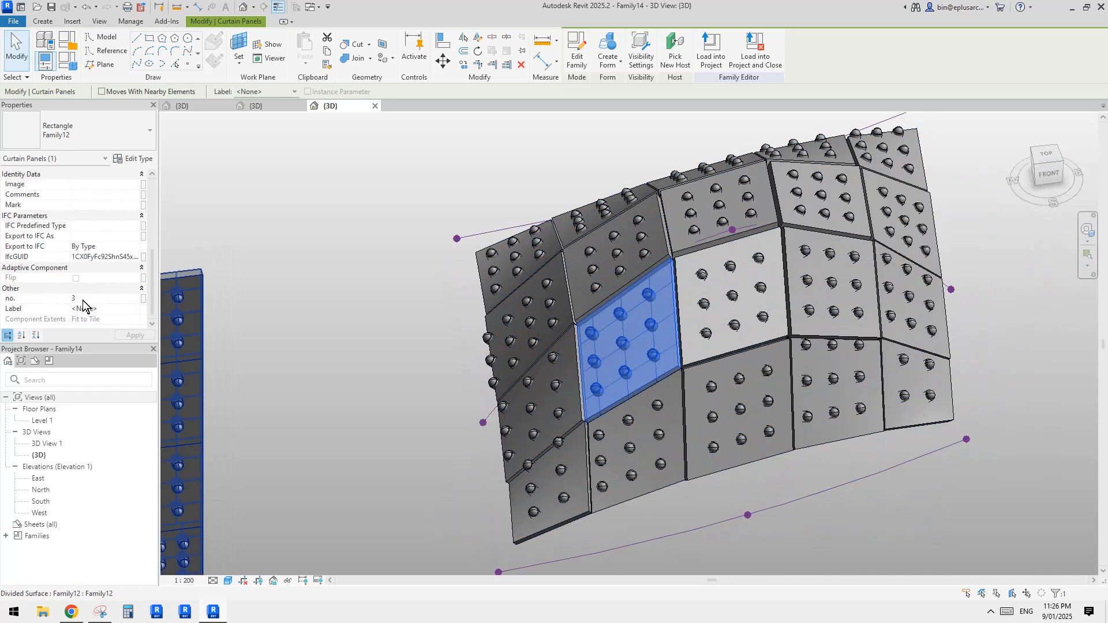
key("Return")
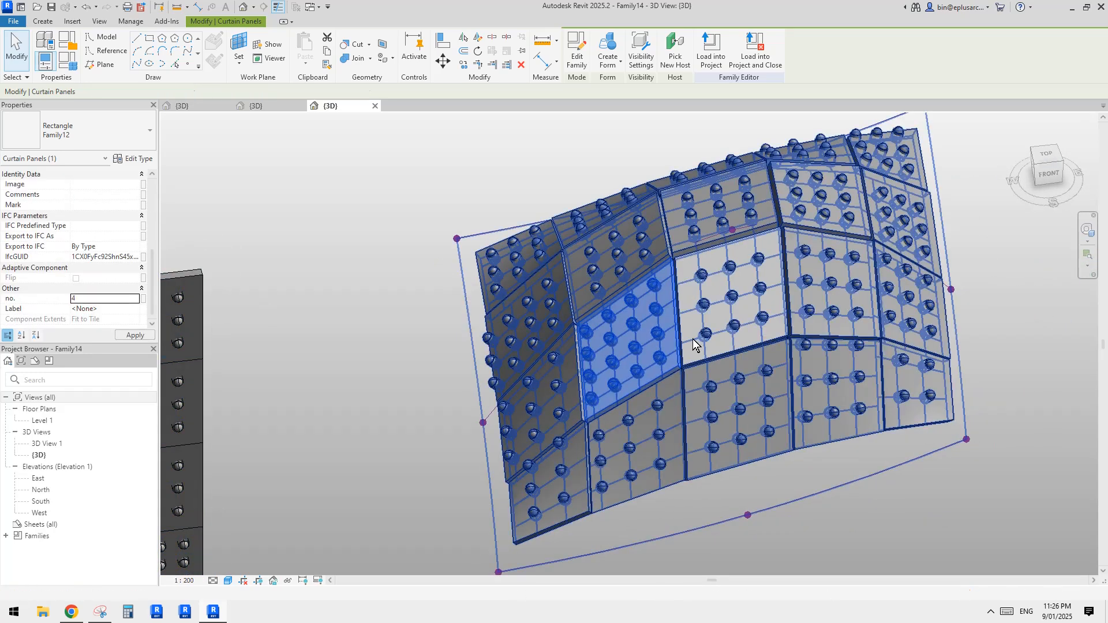
middle_click_drag(698, 361, 457, 290, "shift")
middle_click_drag(704, 340, 741, 362, "shift")
key("Escape")
Examine the differently configured panels on the flat wall, including the one with the densest sphere grid.
scroll(700, 501, "up", 1)
middle_click_drag(699, 501, 634, 381)
scroll(613, 341, "up", 3)
left_click(615, 375)
scroll(634, 381, "down", 2)
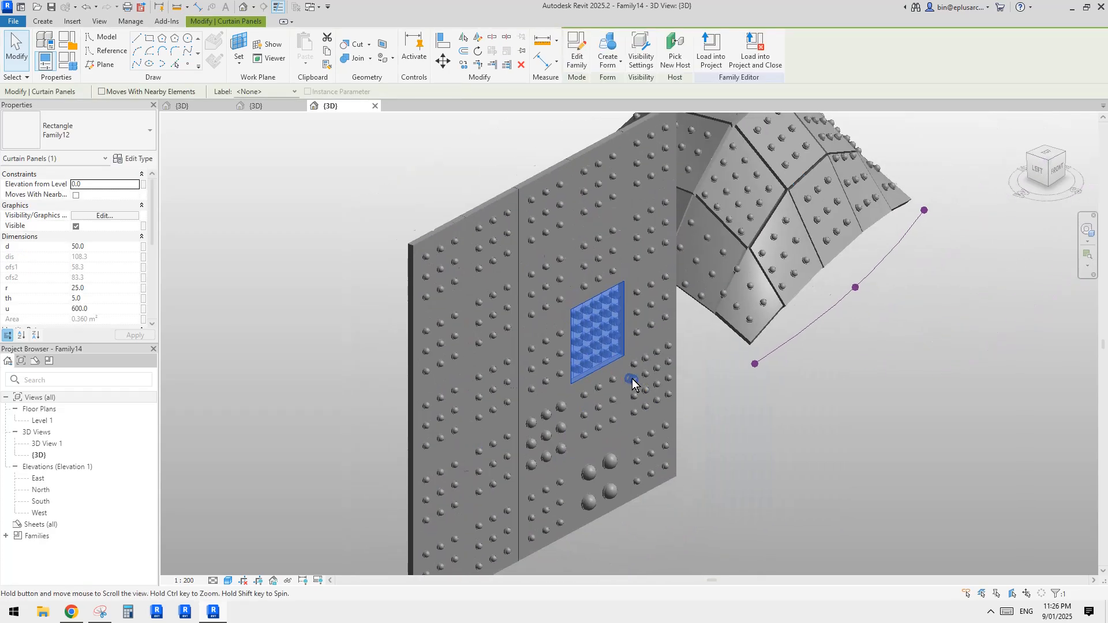
scroll(635, 384, "up", 1)
left_click(730, 394)
middle_click_drag(730, 394, 641, 378, "shift")
middle_click_drag(766, 395, 664, 404)
scroll(552, 276, "up", 4)
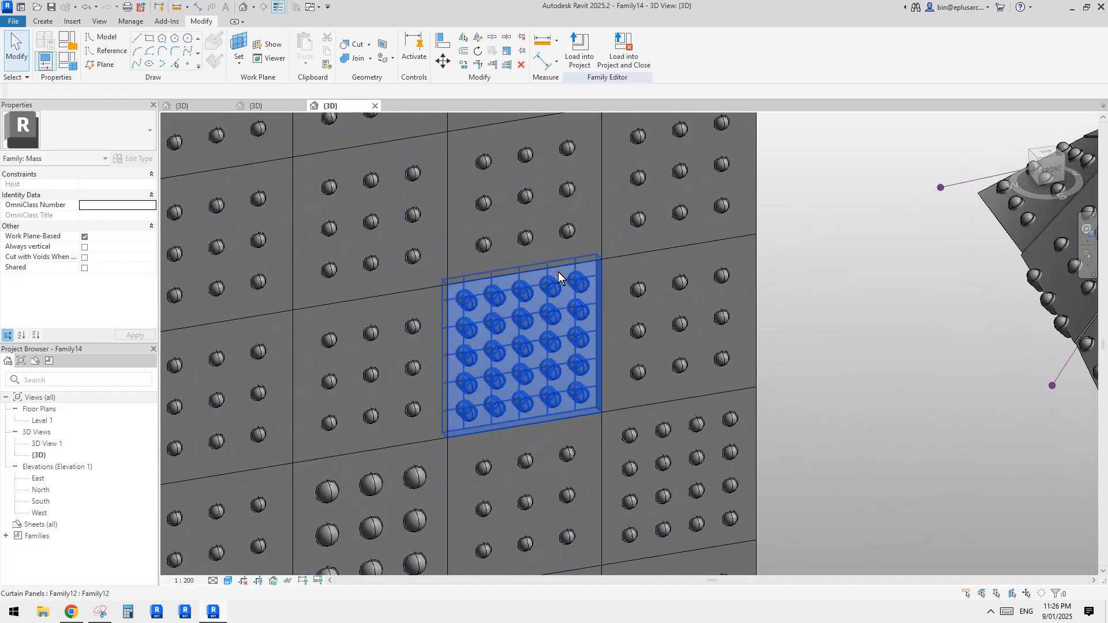
left_click(560, 272)
middle_click_drag(638, 327, 667, 367)
scroll(630, 327, "down", 1)
left_click(702, 317)
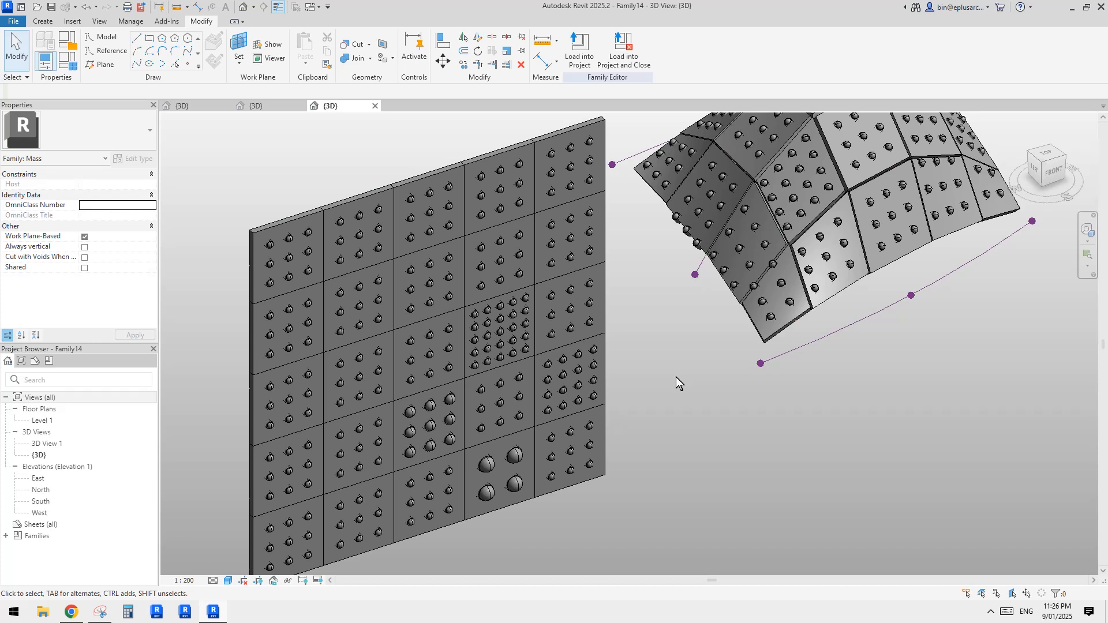
middle_click_drag(681, 381, 672, 386)
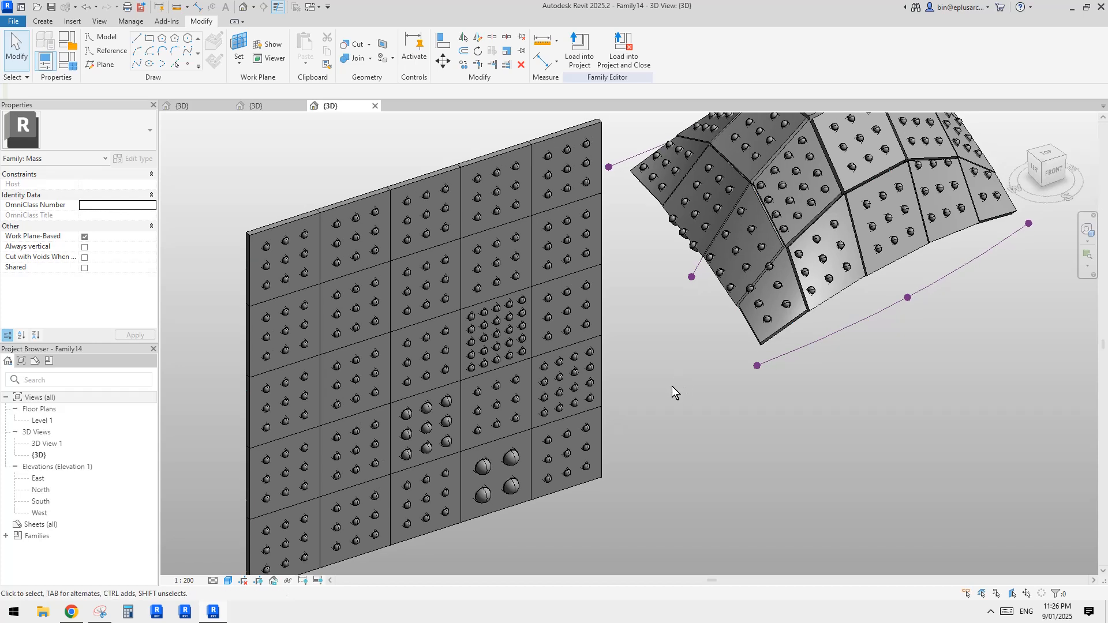